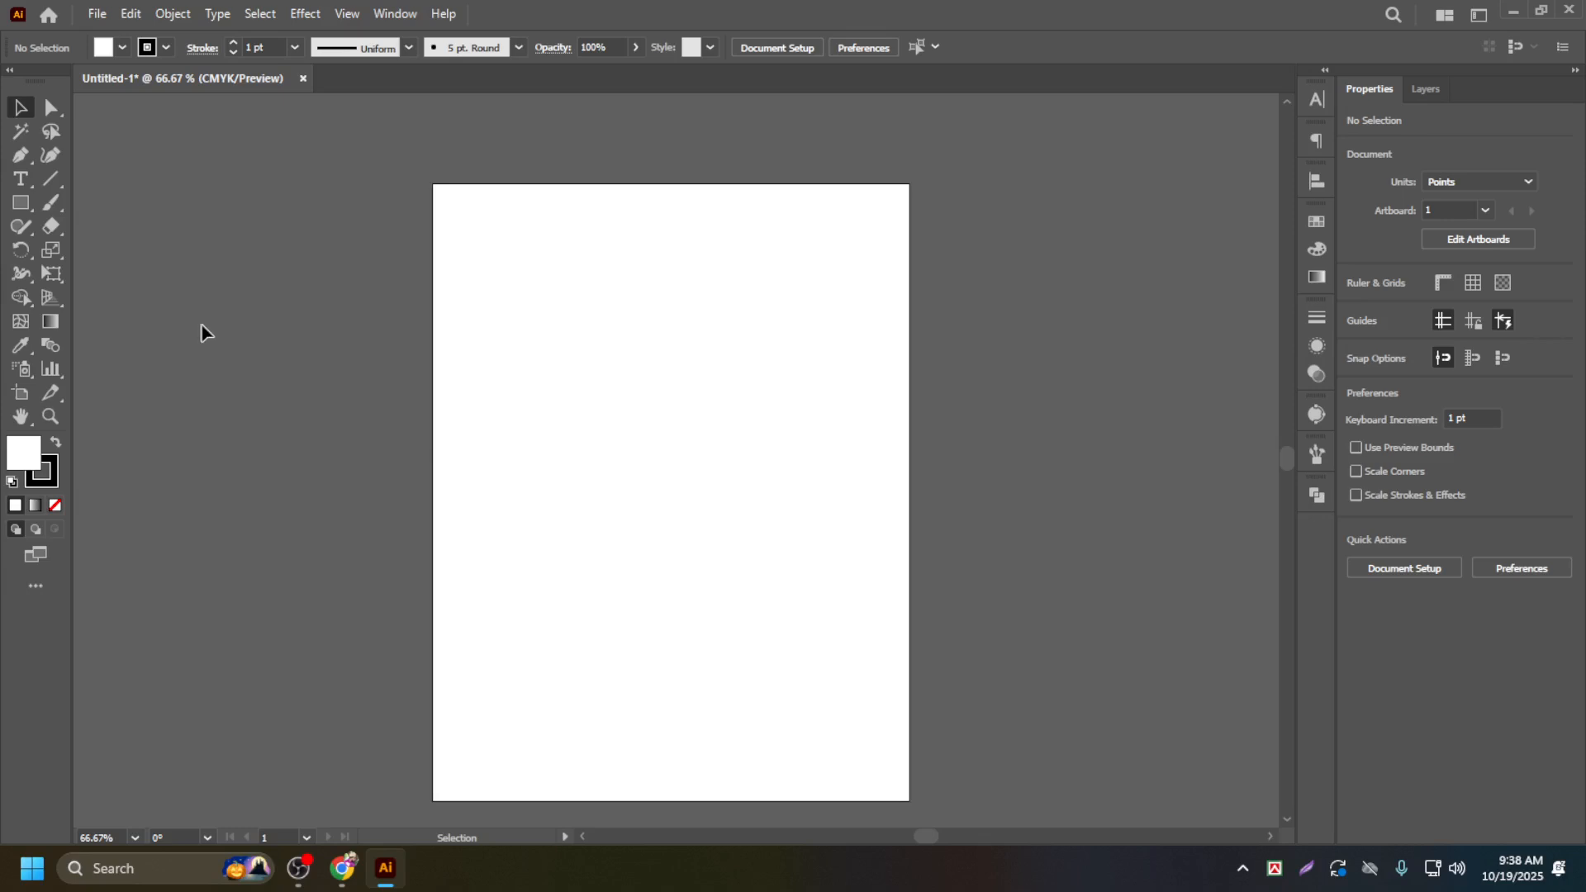
Step: Draw a square about 194 pt on each side near the artboard's upper-left corner with the Rectangle tool
right_click(20, 205)
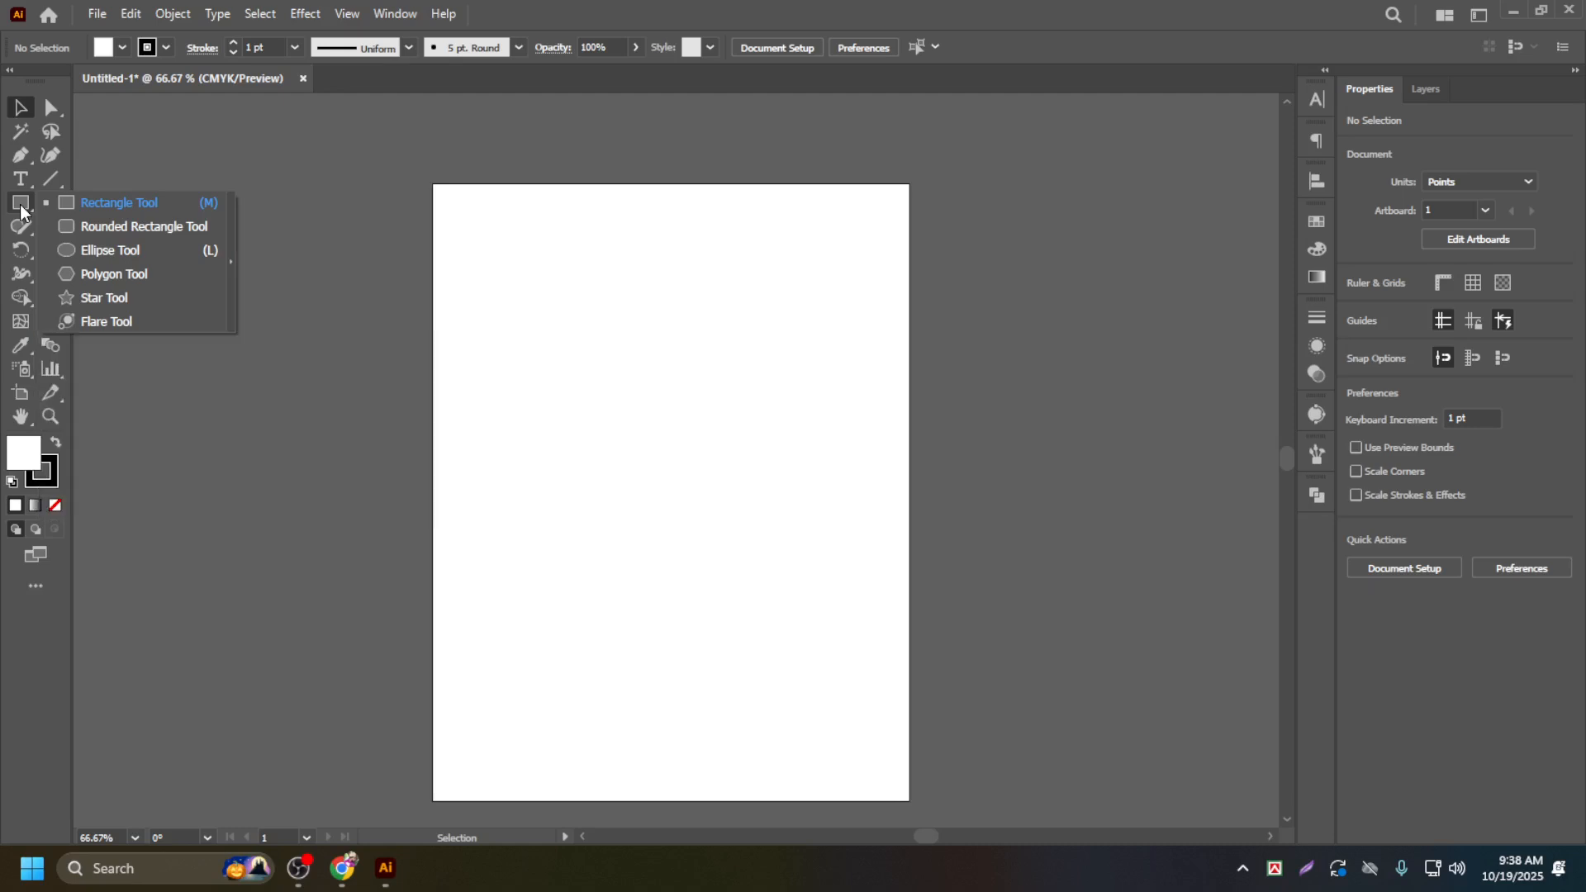
click(139, 205)
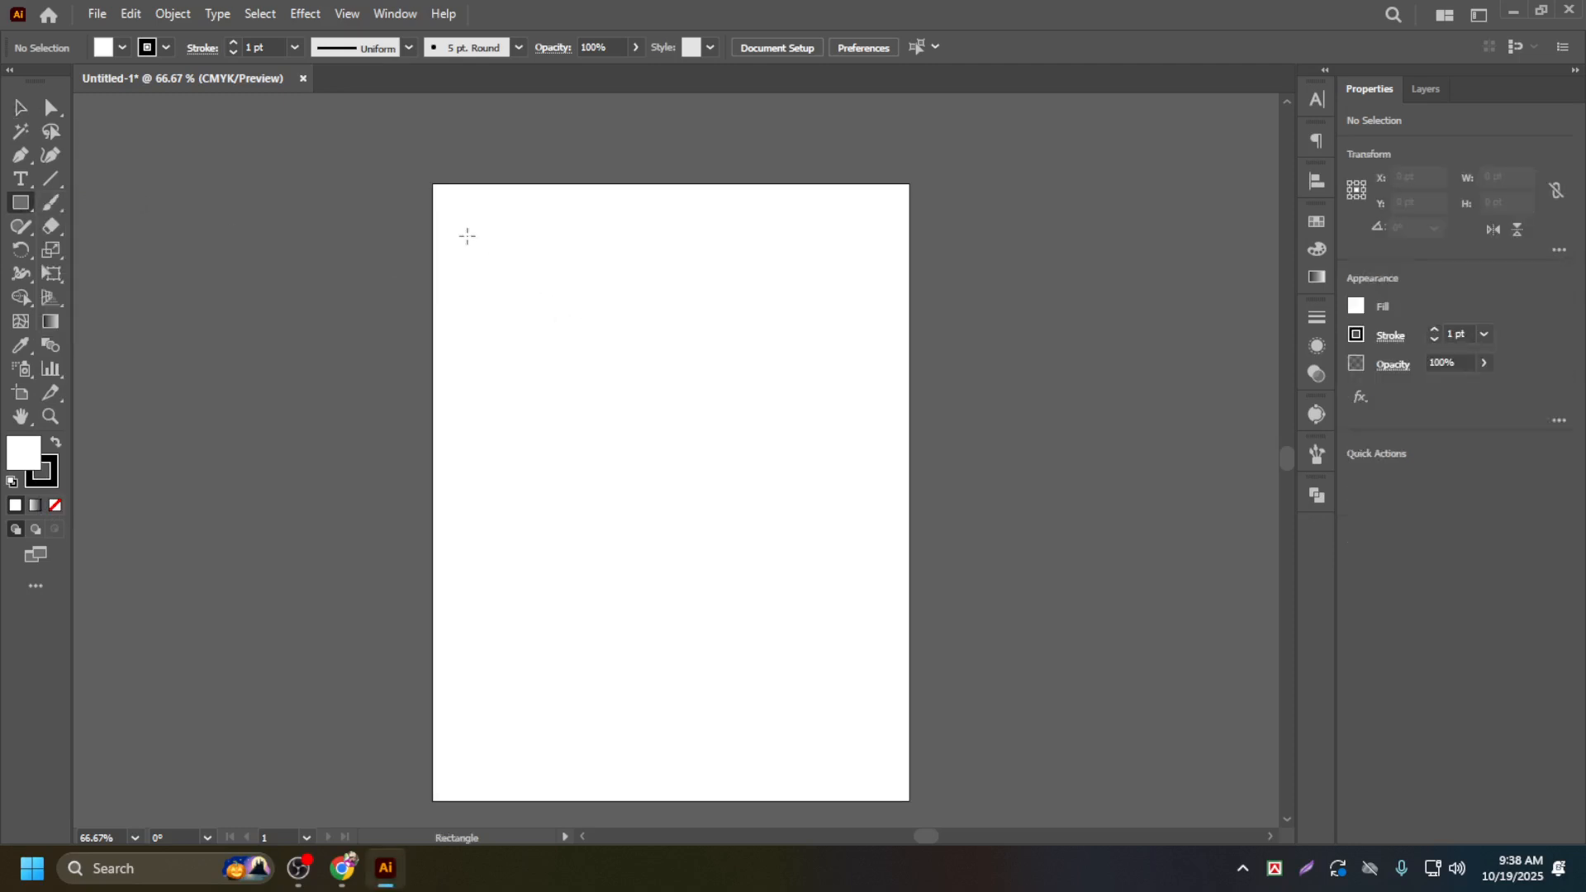
drag(449, 228, 582, 374)
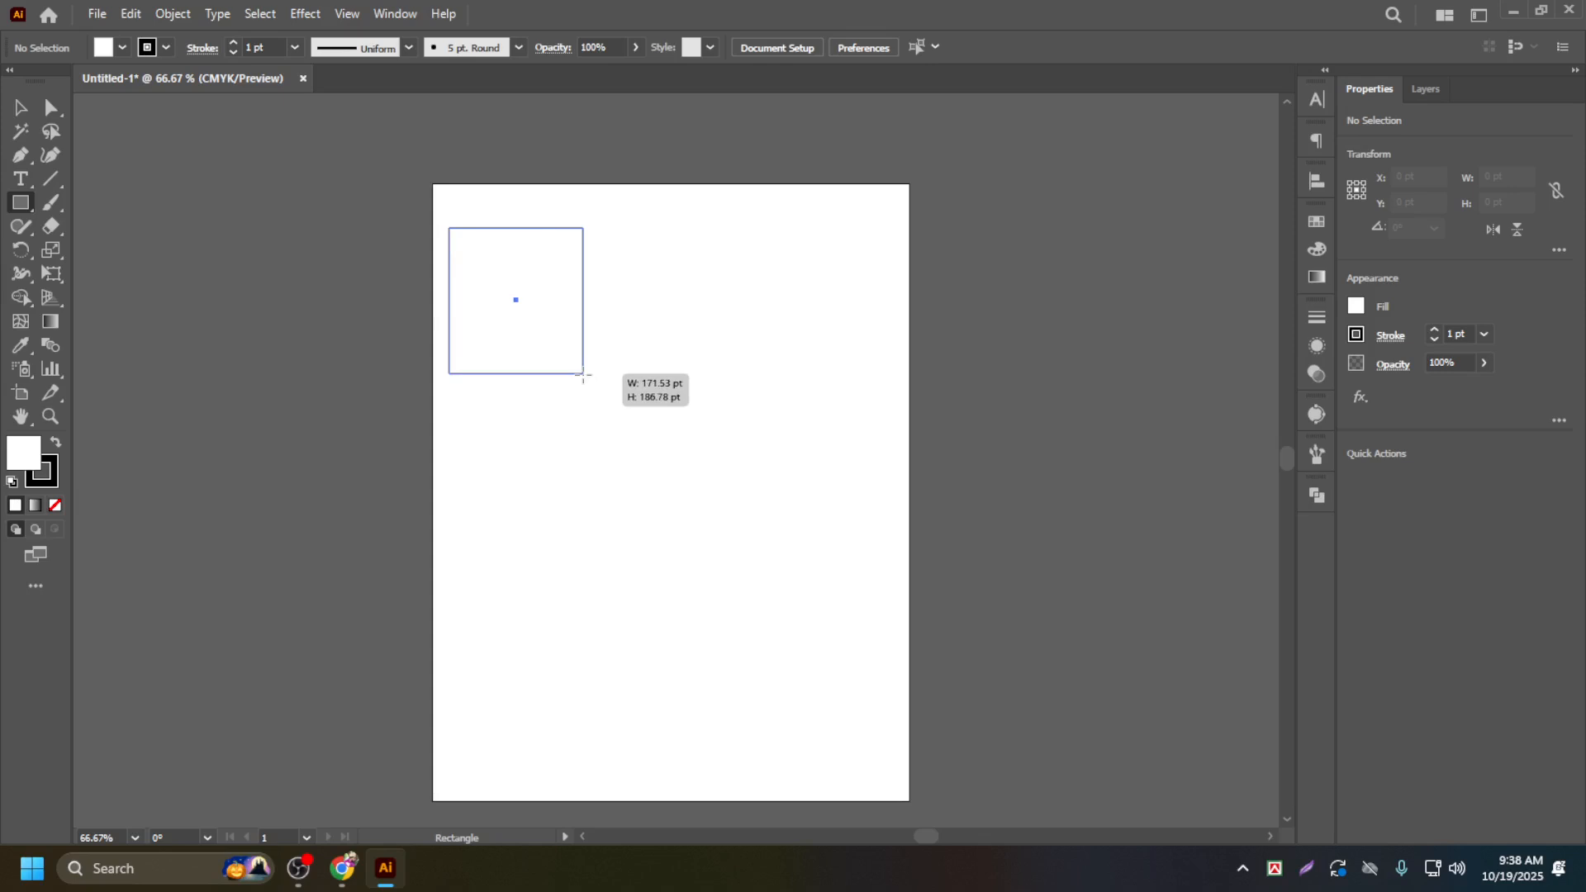
mouse_move(582, 374)
mouse_down()
mouse_move(570, 347)
mouse_move(608, 385)
mouse_move(567, 340)
mouse_move(592, 376)
mouse_move(602, 340)
mouse_move(582, 328)
mouse_move(601, 372)
mouse_move(576, 351)
mouse_move(601, 364)
mouse_up()
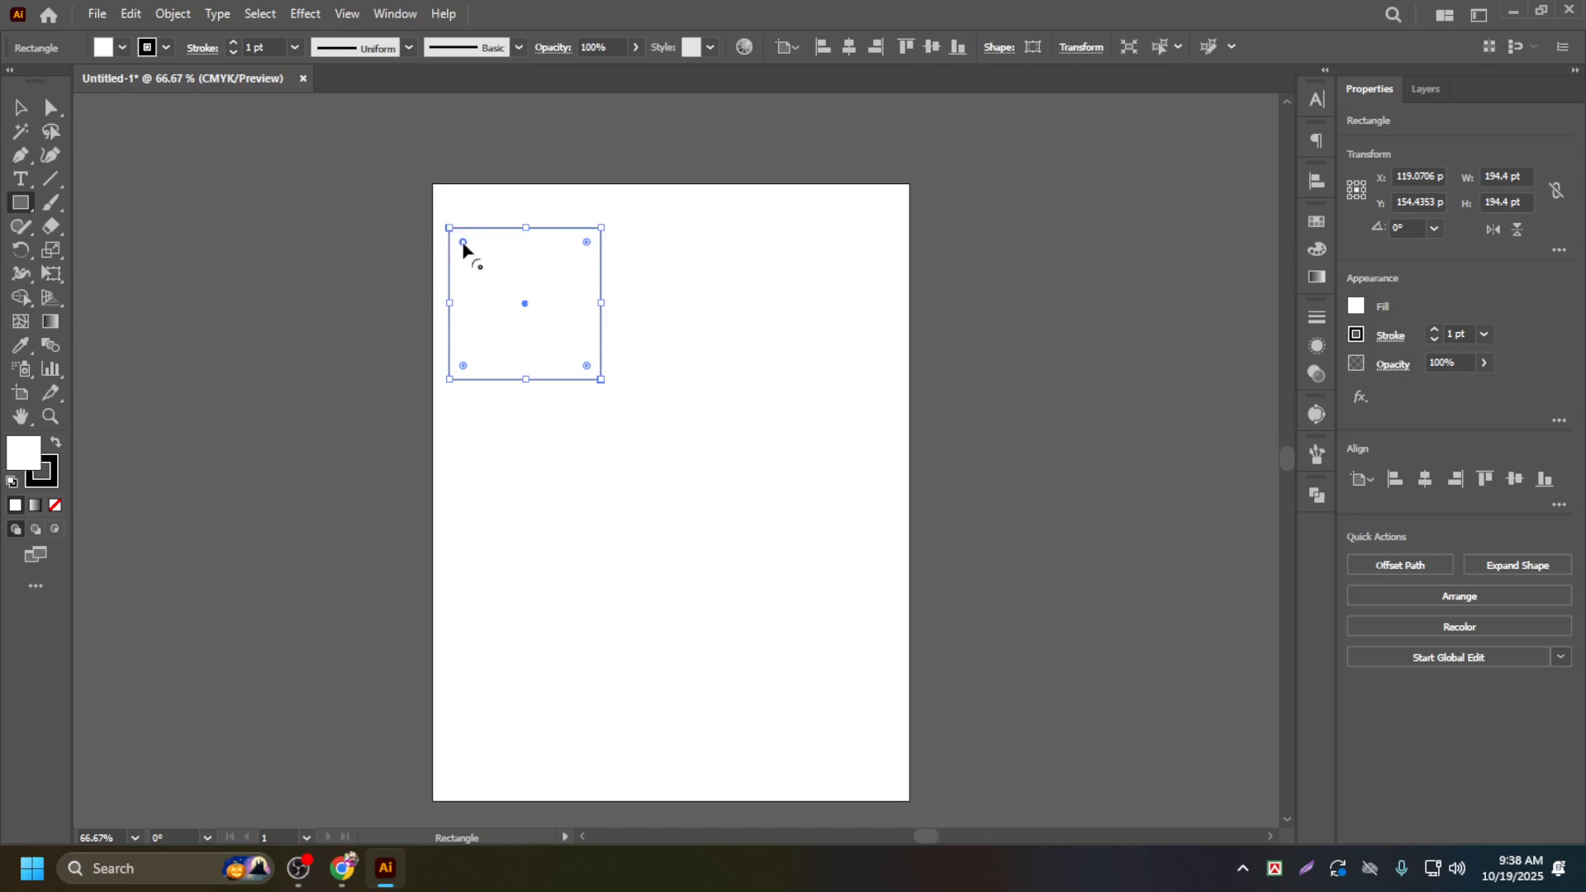
Step: Fill the square with the bright magenta swatch, keeping its black outline
scroll(468, 255, left, 2)
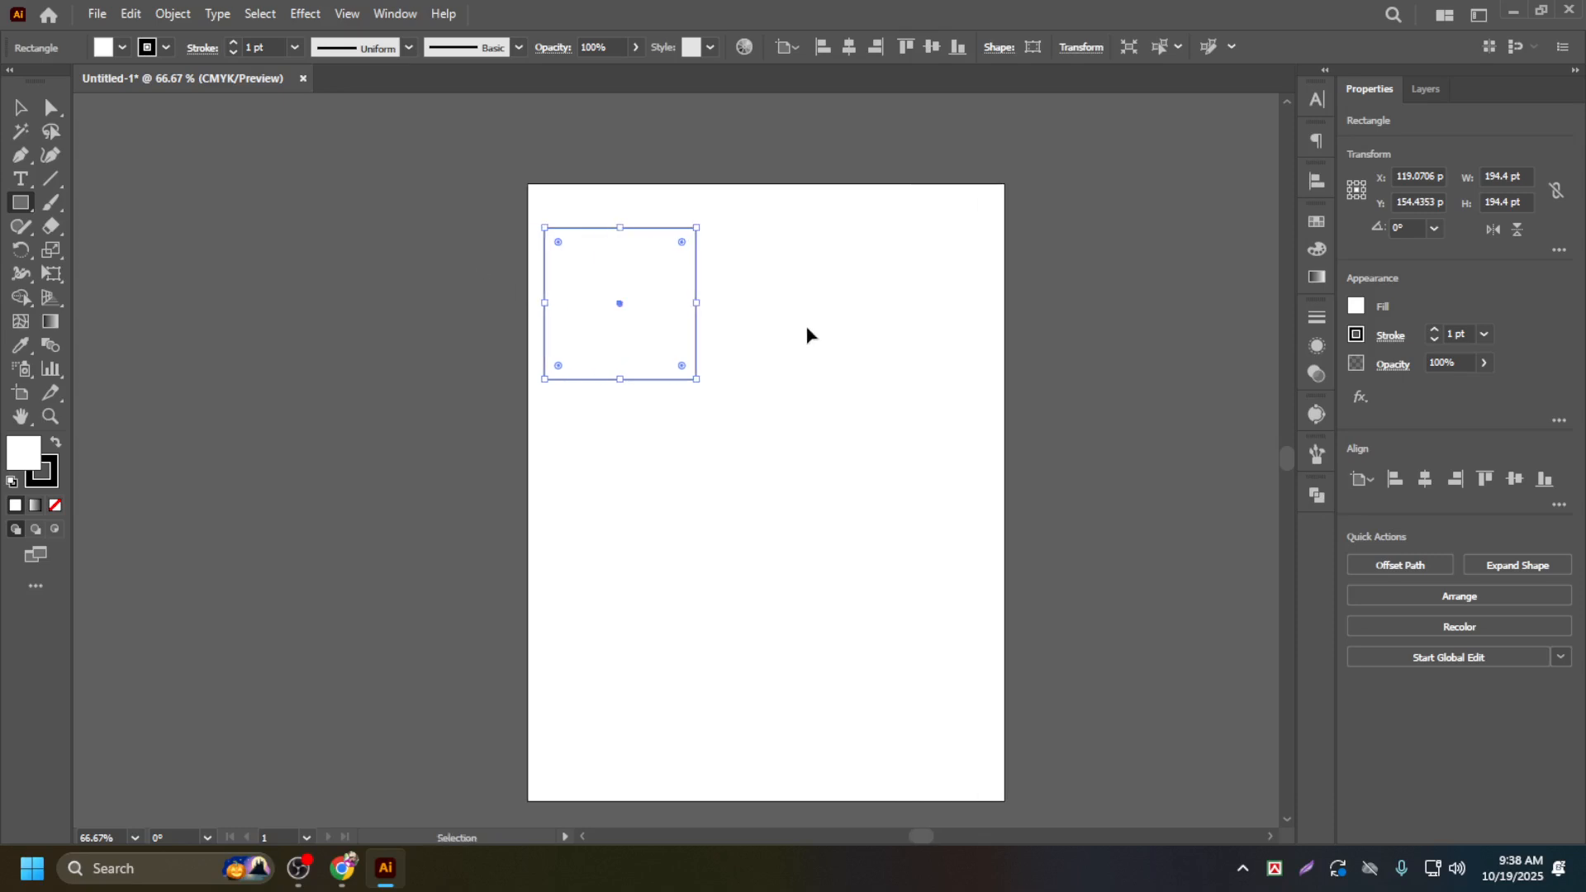
scroll(709, 282, up, 3)
scroll(372, 223, up, 1)
scroll(234, 212, up, 3)
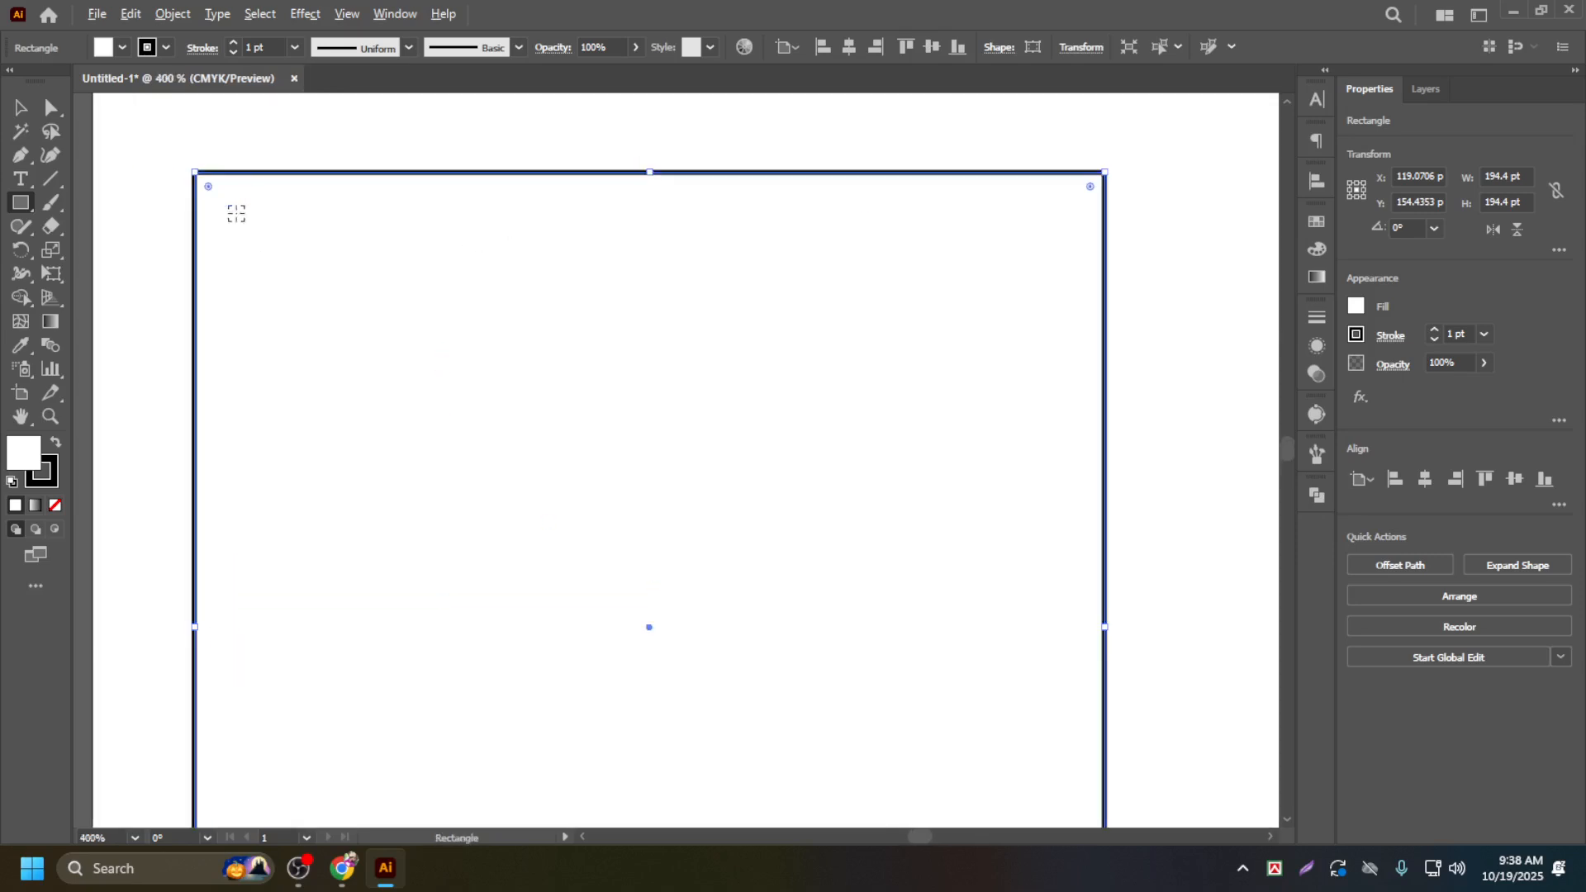
scroll(220, 181, up, 3)
scroll(156, 157, up, 2)
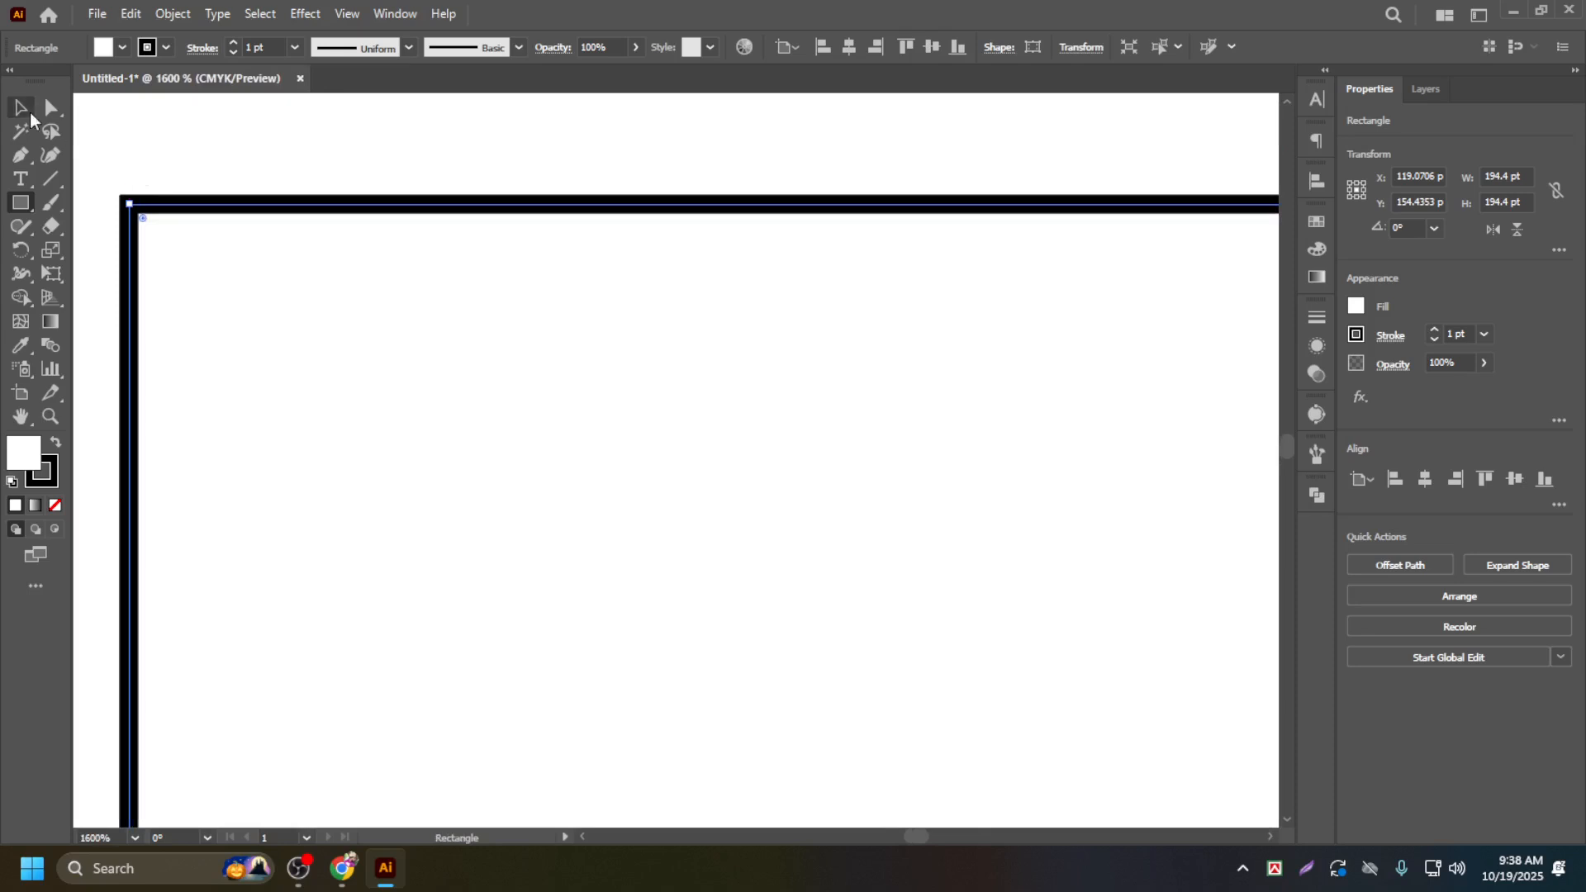
click(21, 117)
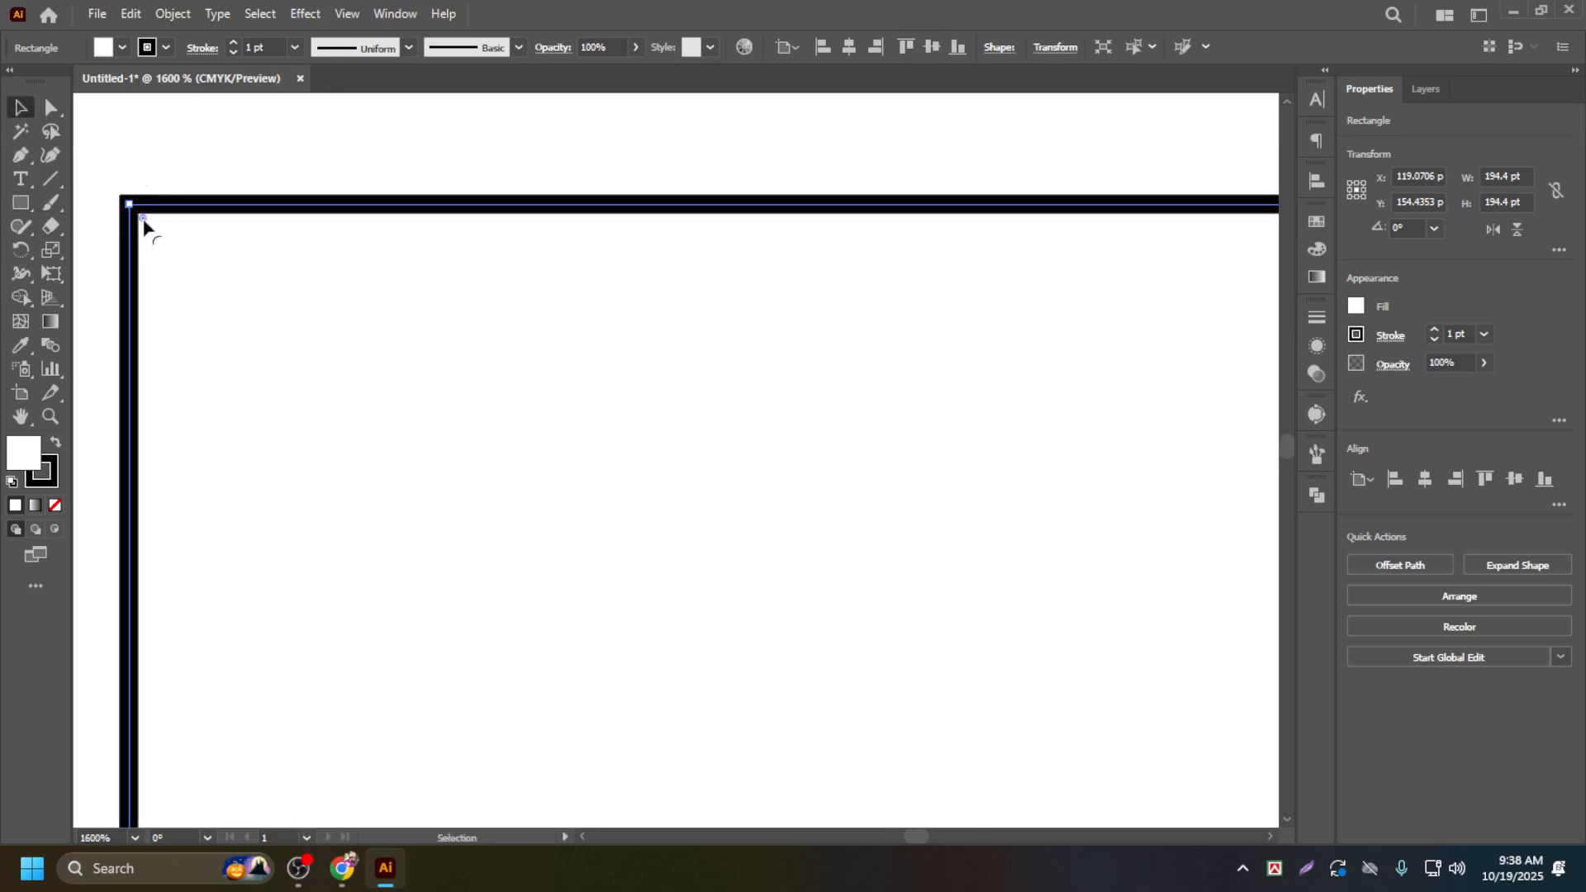
scroll(149, 235, up, 3)
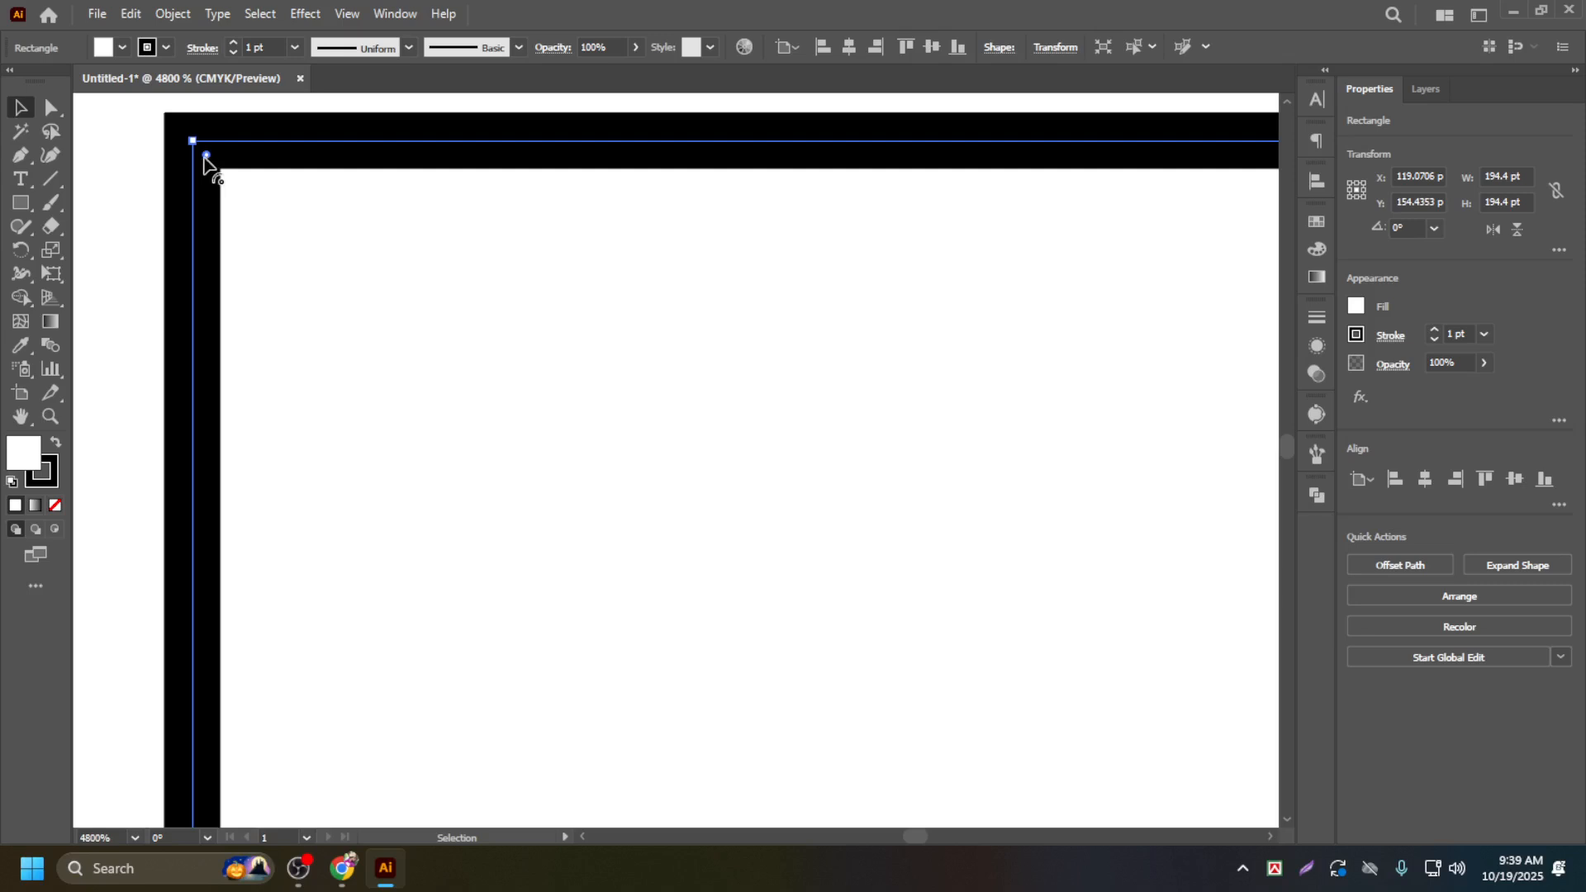
click(122, 52)
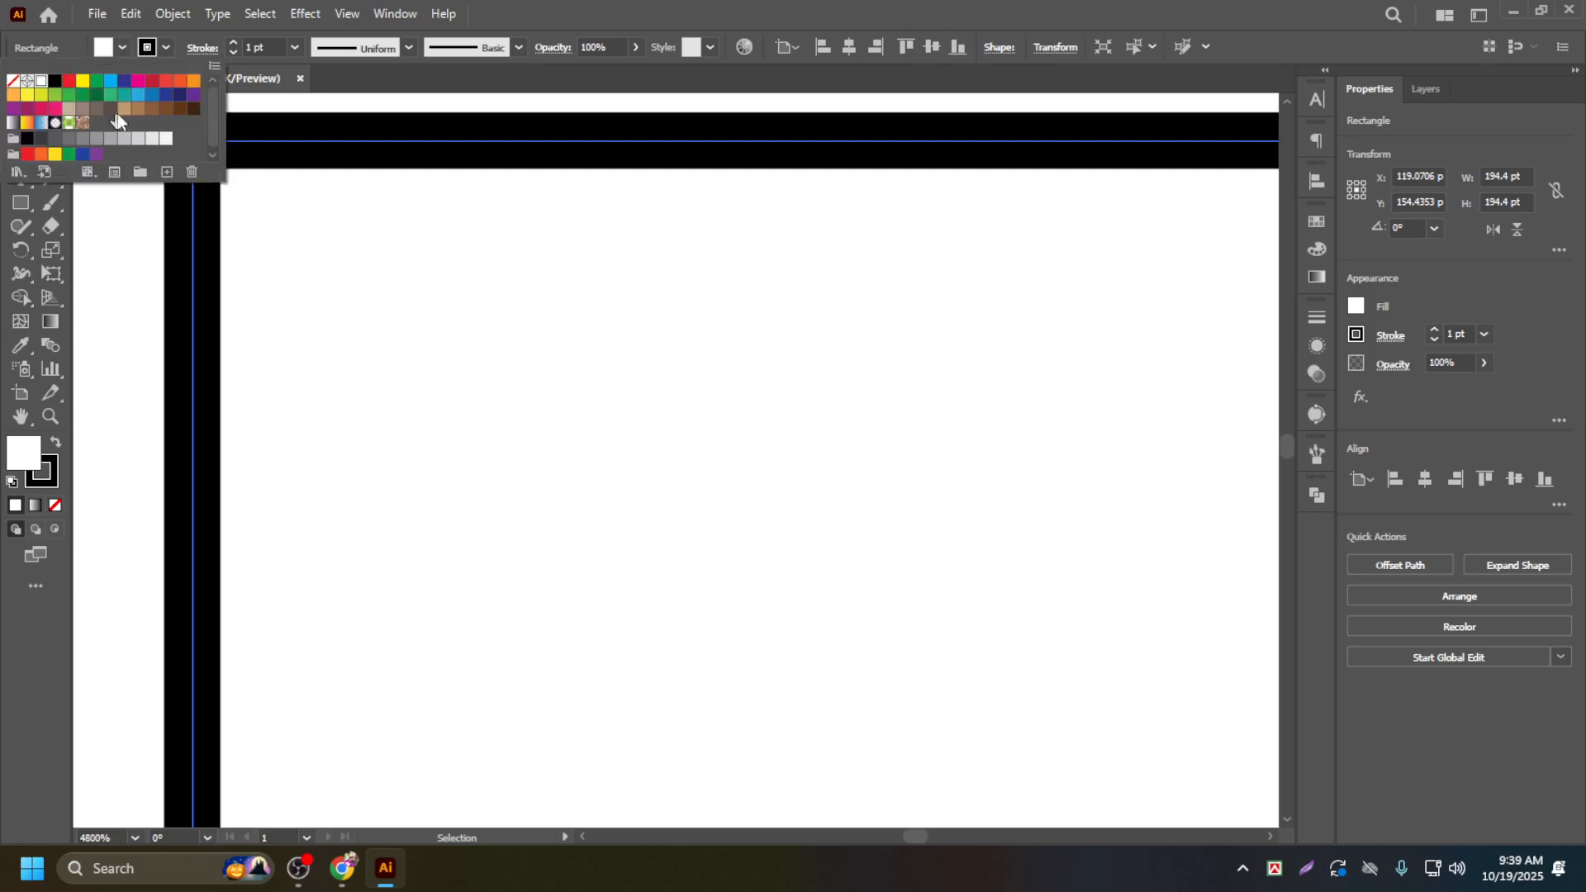
click(138, 80)
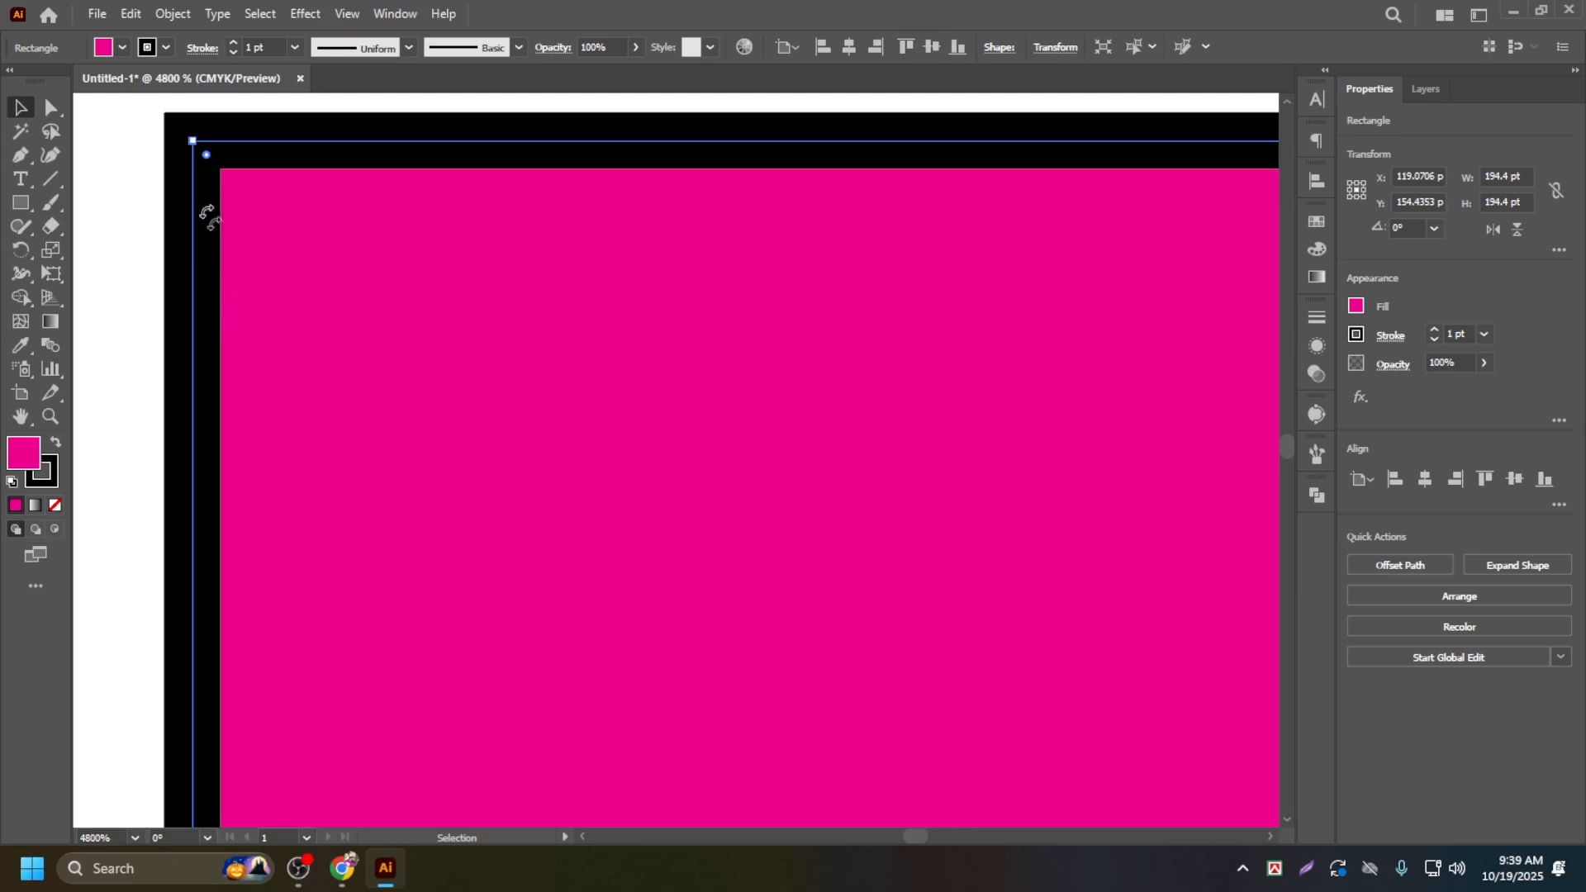
Step: Try rounding the square's upper-left corner alone and both upper corners together, undoing each attempt
scroll(880, 324, down, 6)
scroll(1020, 333, up, 5)
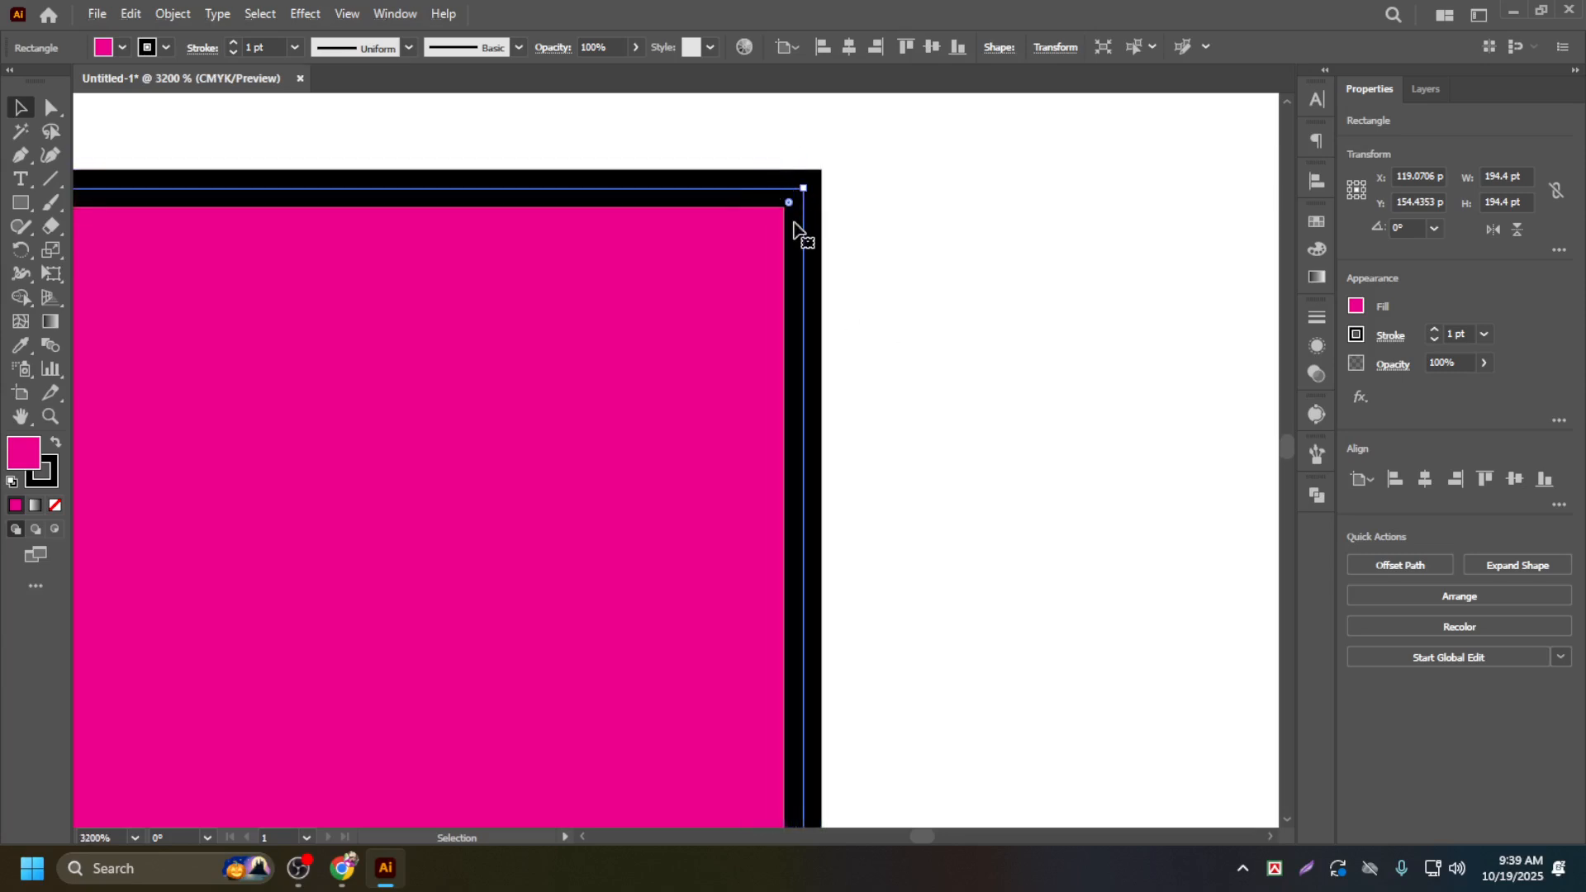
scroll(868, 236, down, 5)
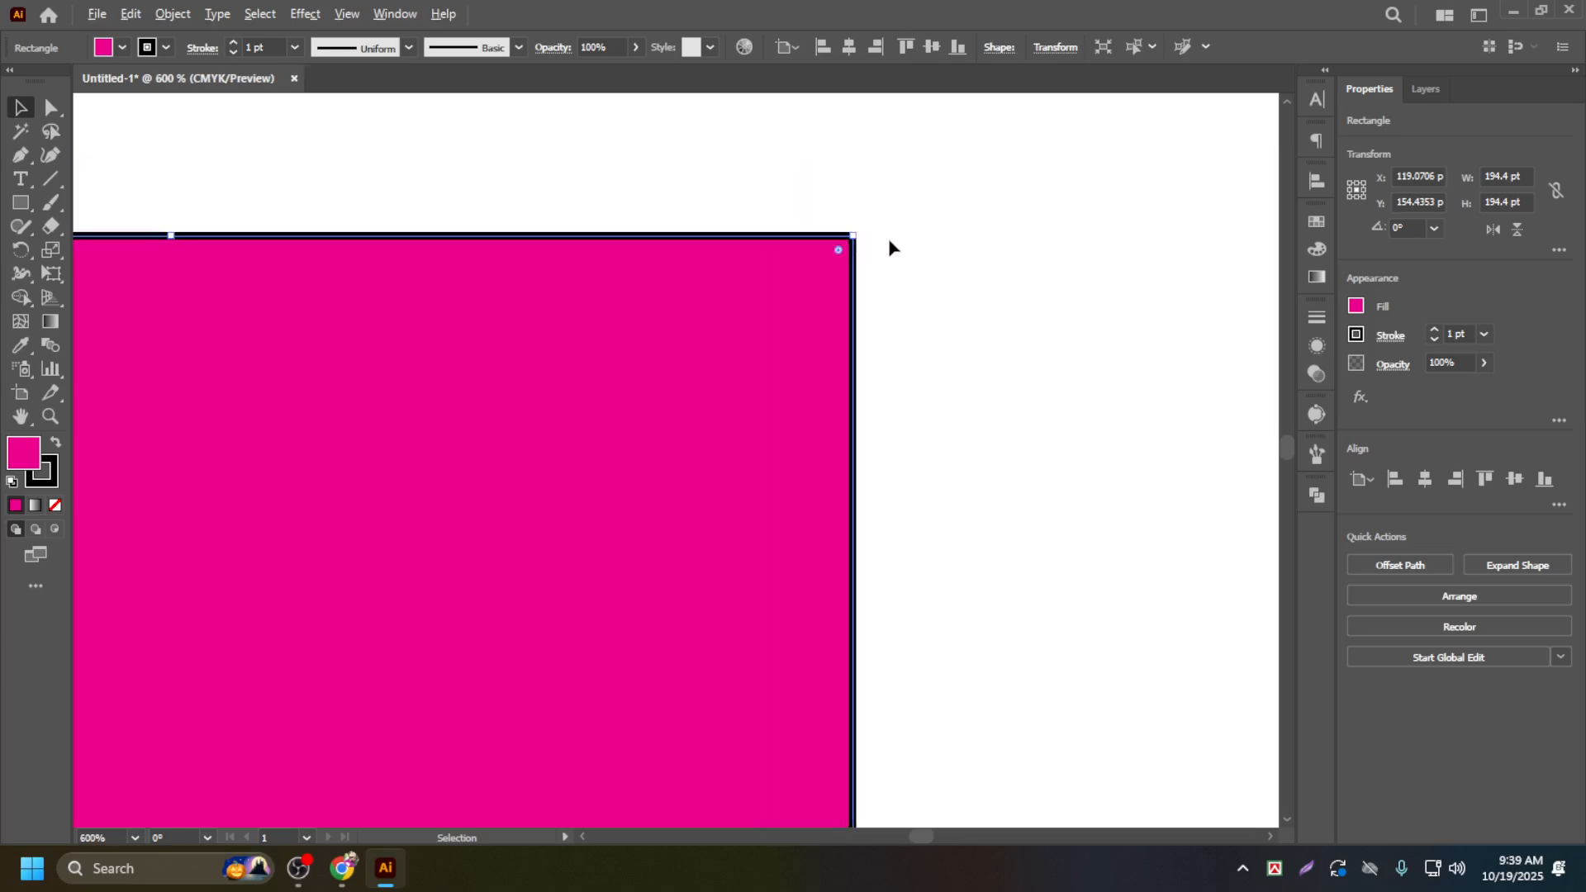
scroll(347, 425, down, 5)
scroll(364, 394, up, 3)
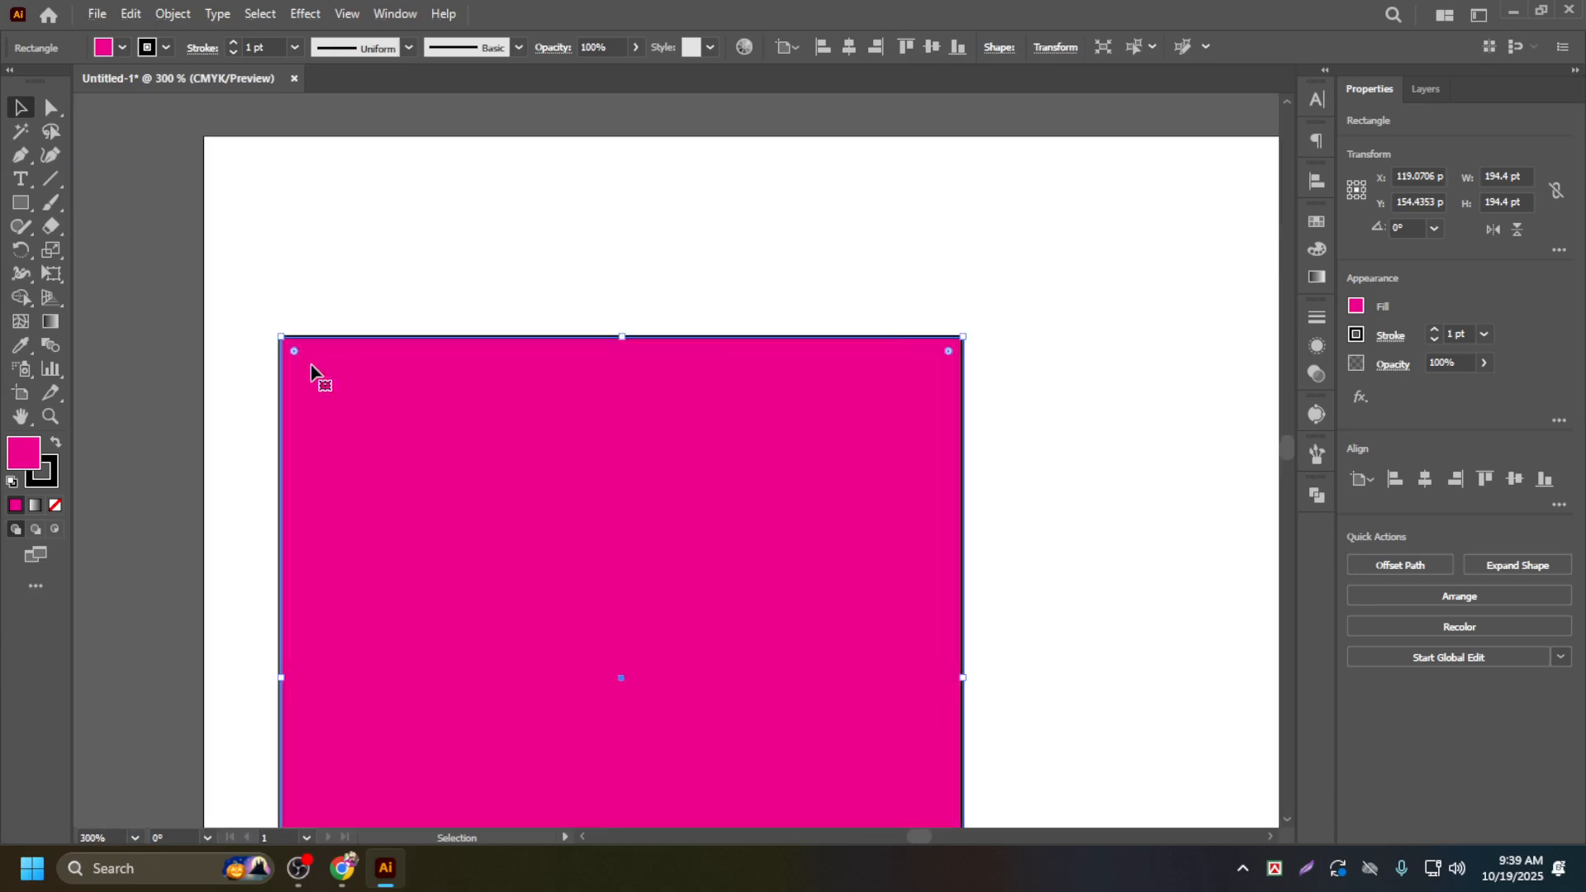
scroll(304, 382, down, 1)
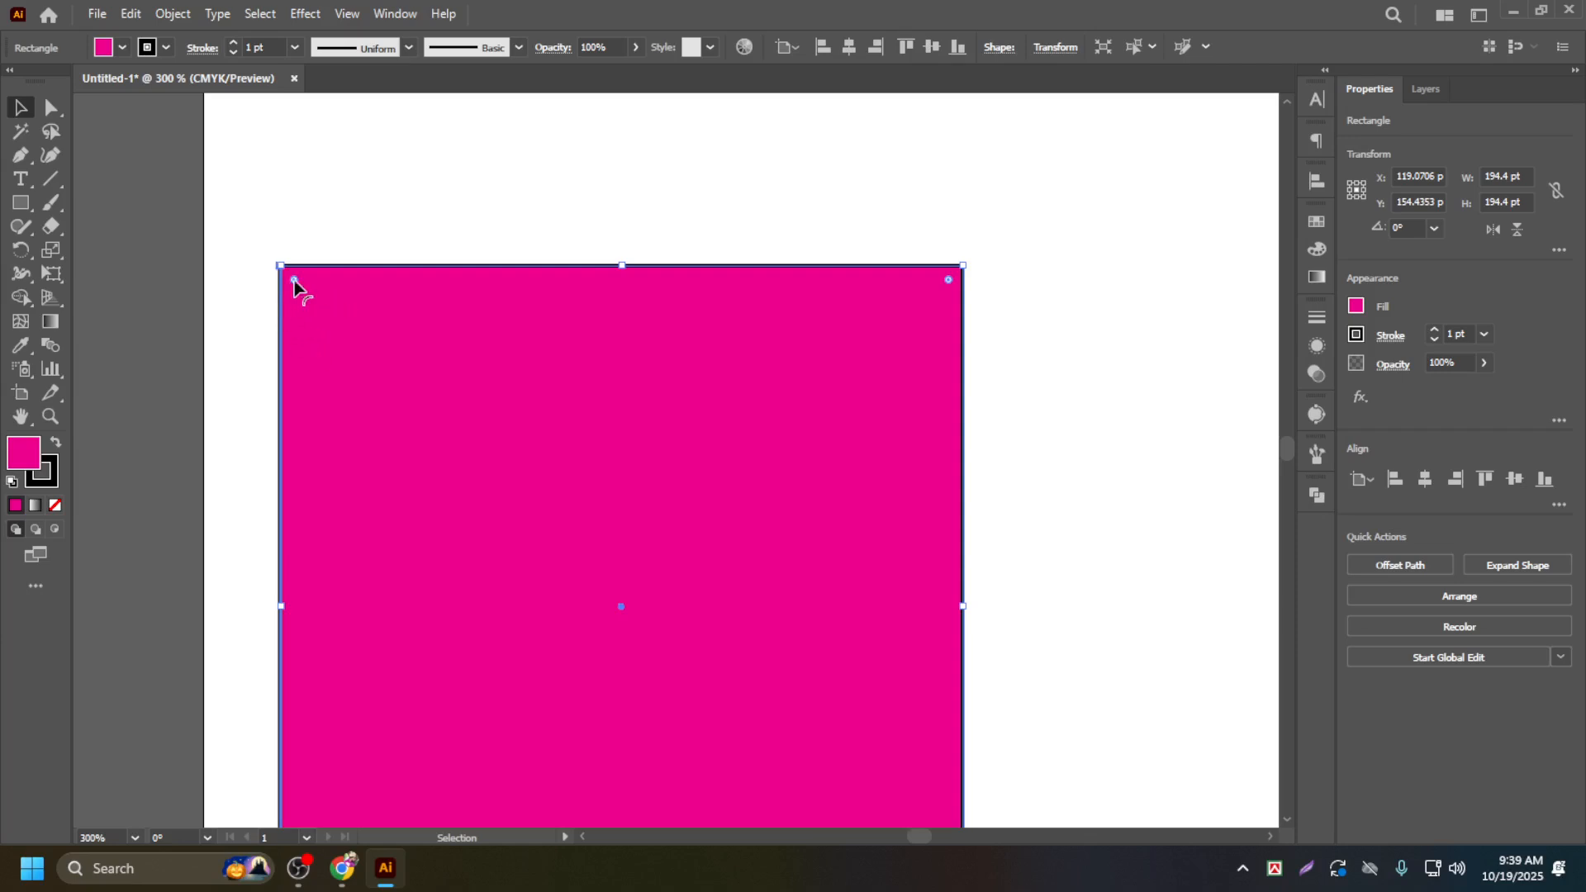
drag(295, 281, 330, 401)
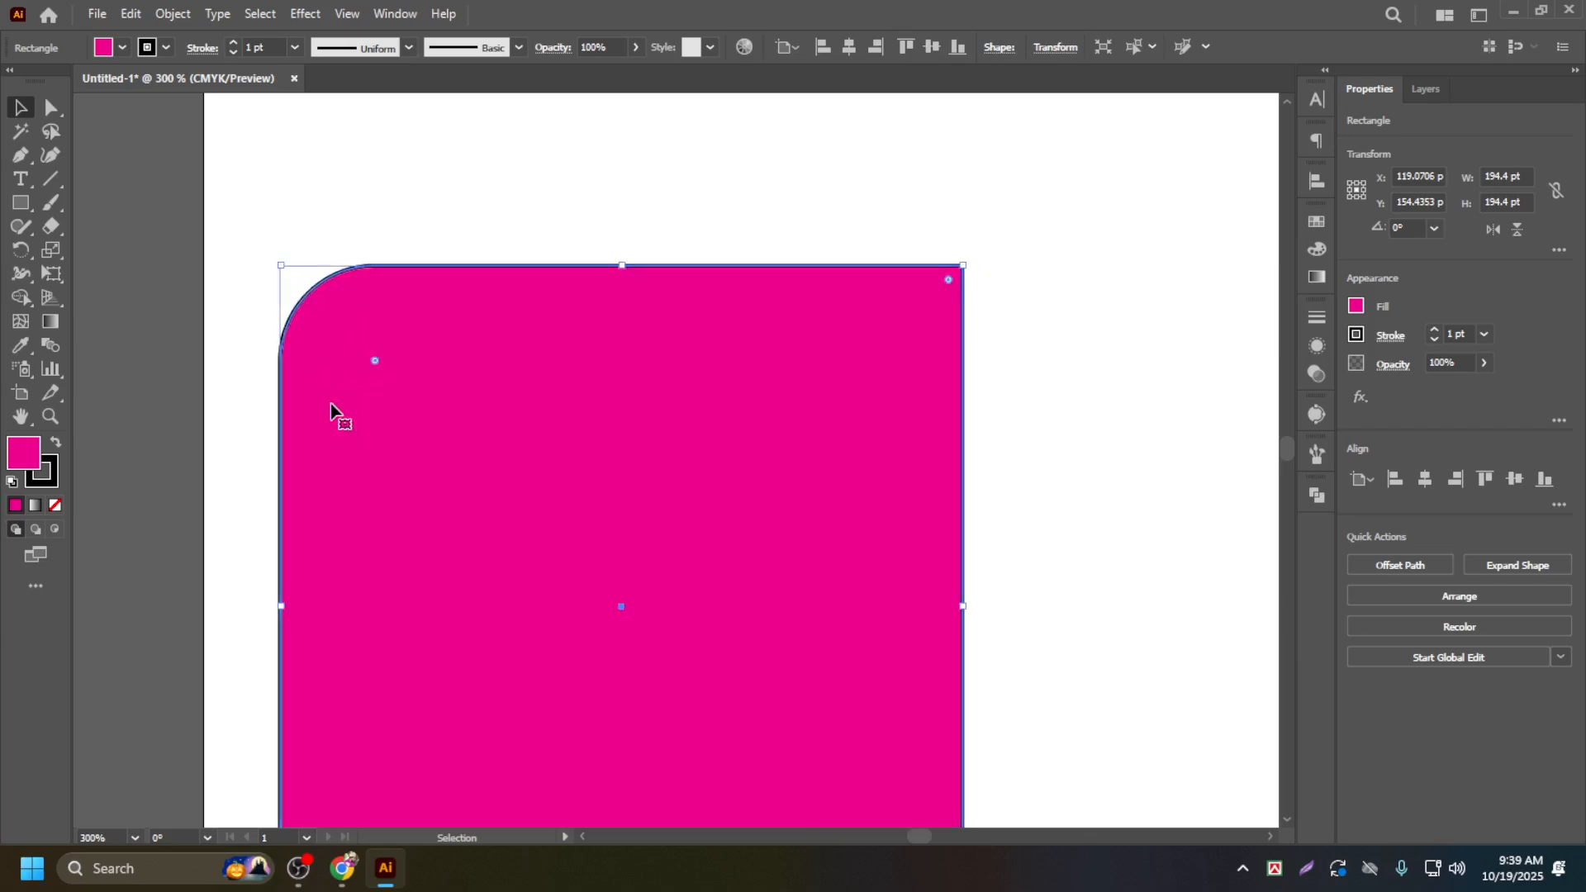
key(ctrl+z)
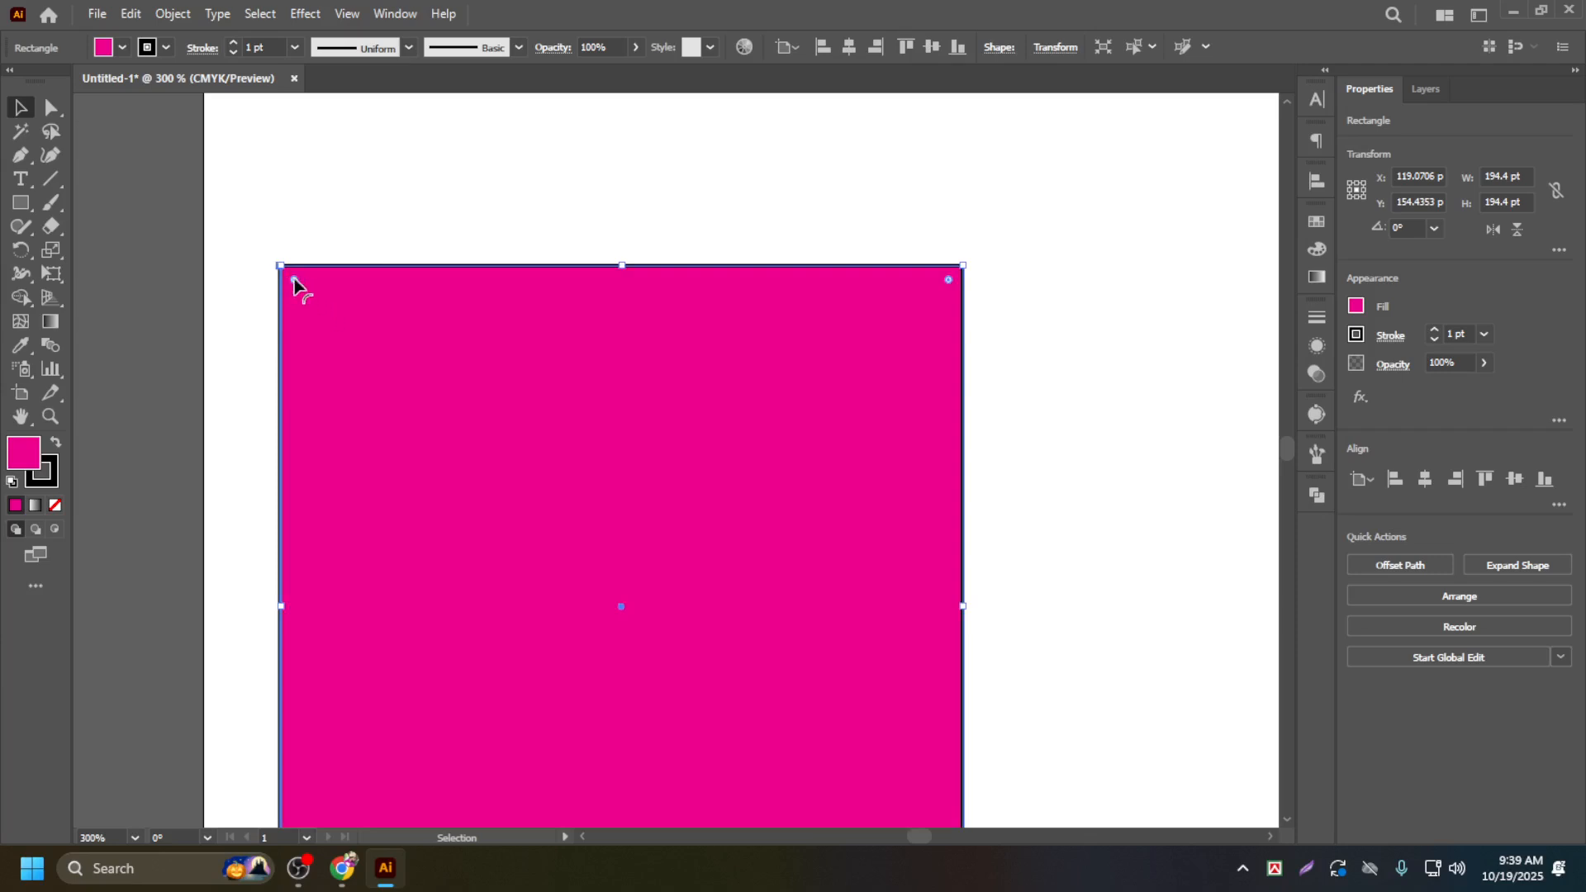
drag(295, 281, 334, 378)
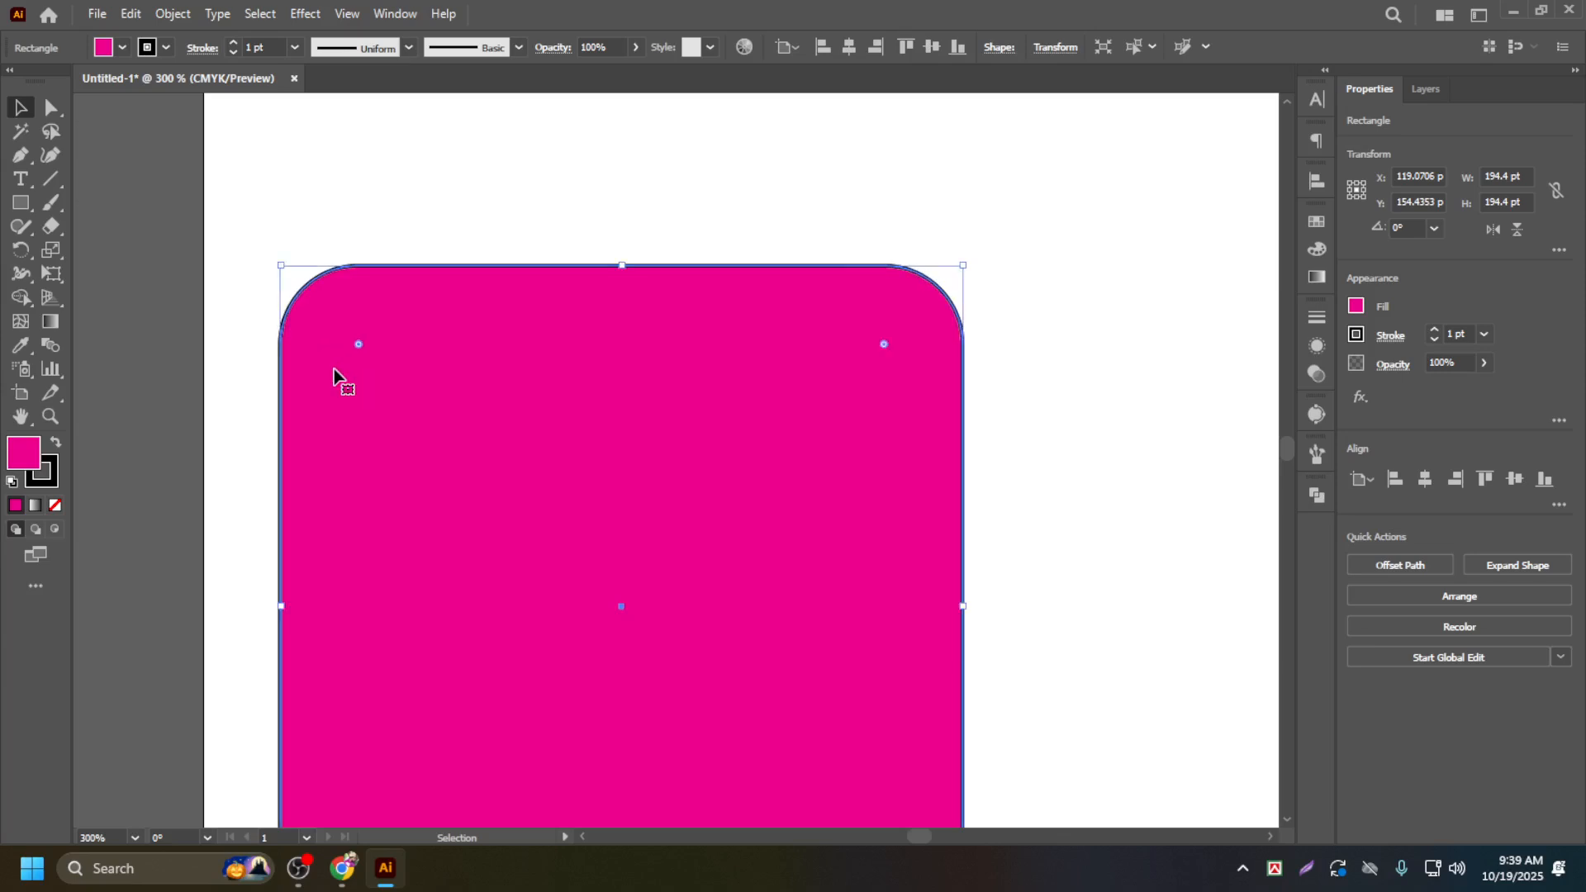
key(ctrl+z)
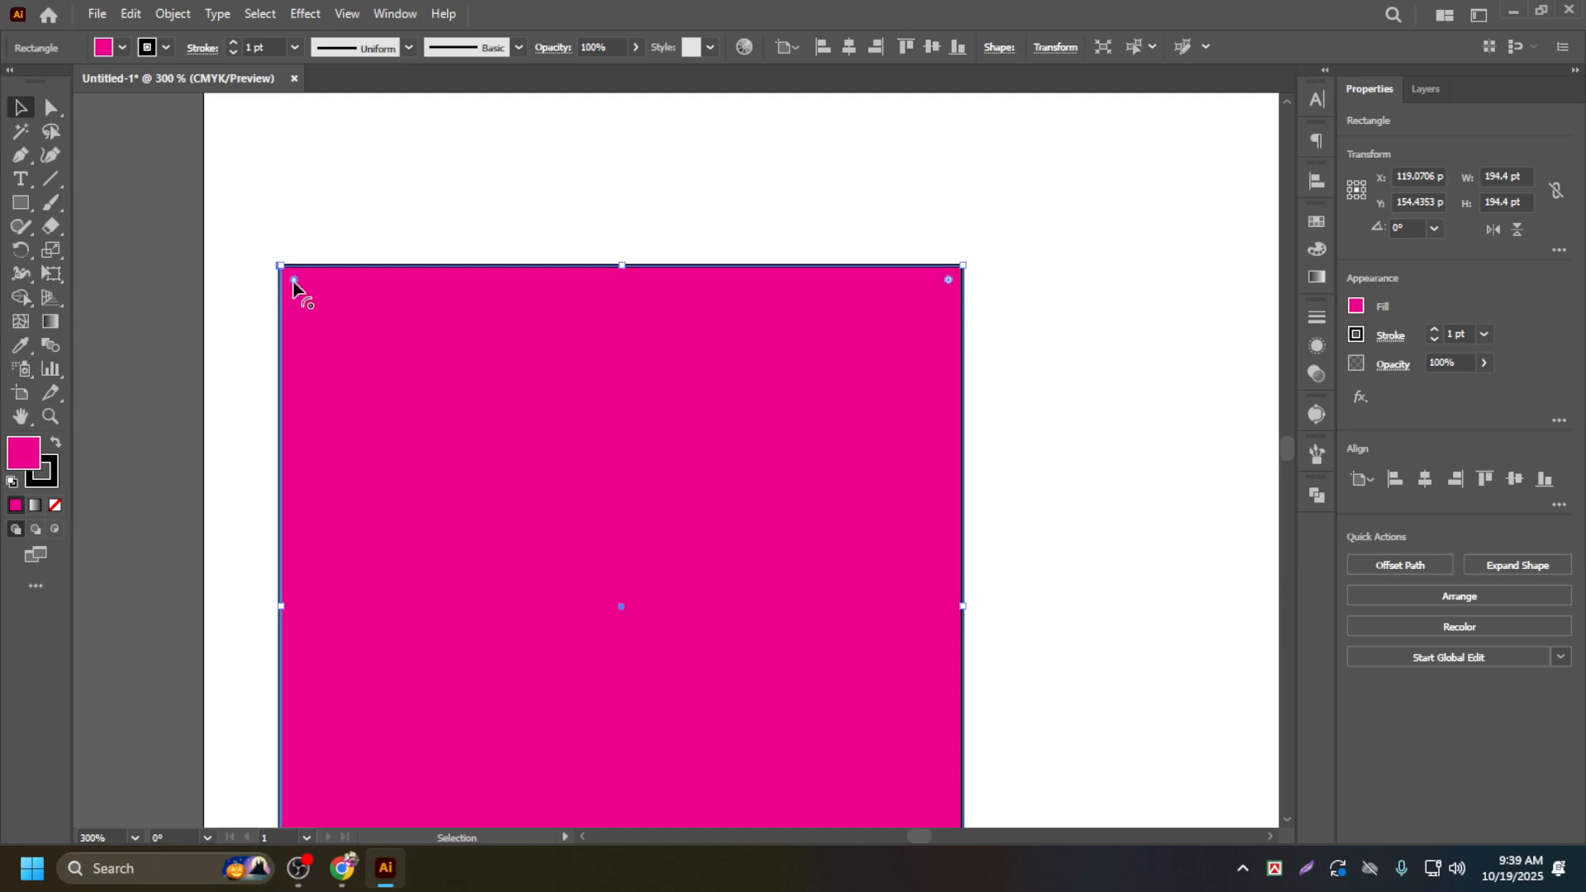
Step: Round only the upper-left corner of the magenta square with a large radius, stopping just short of the square's centre
drag(301, 290, 559, 570)
scroll(469, 498, down, 2)
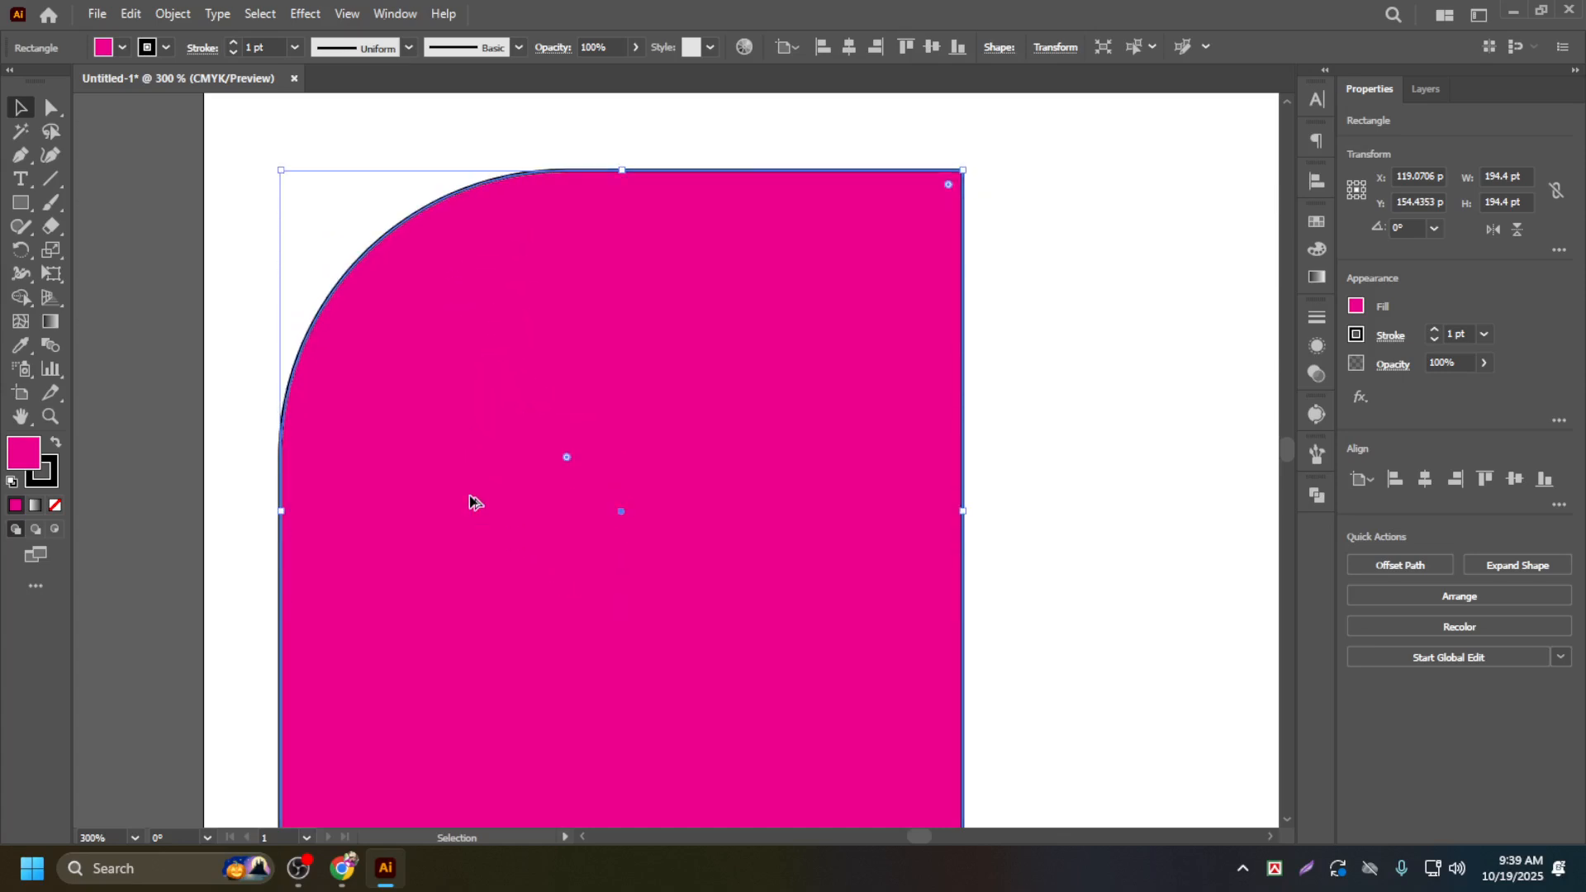
scroll(471, 499, down, 3)
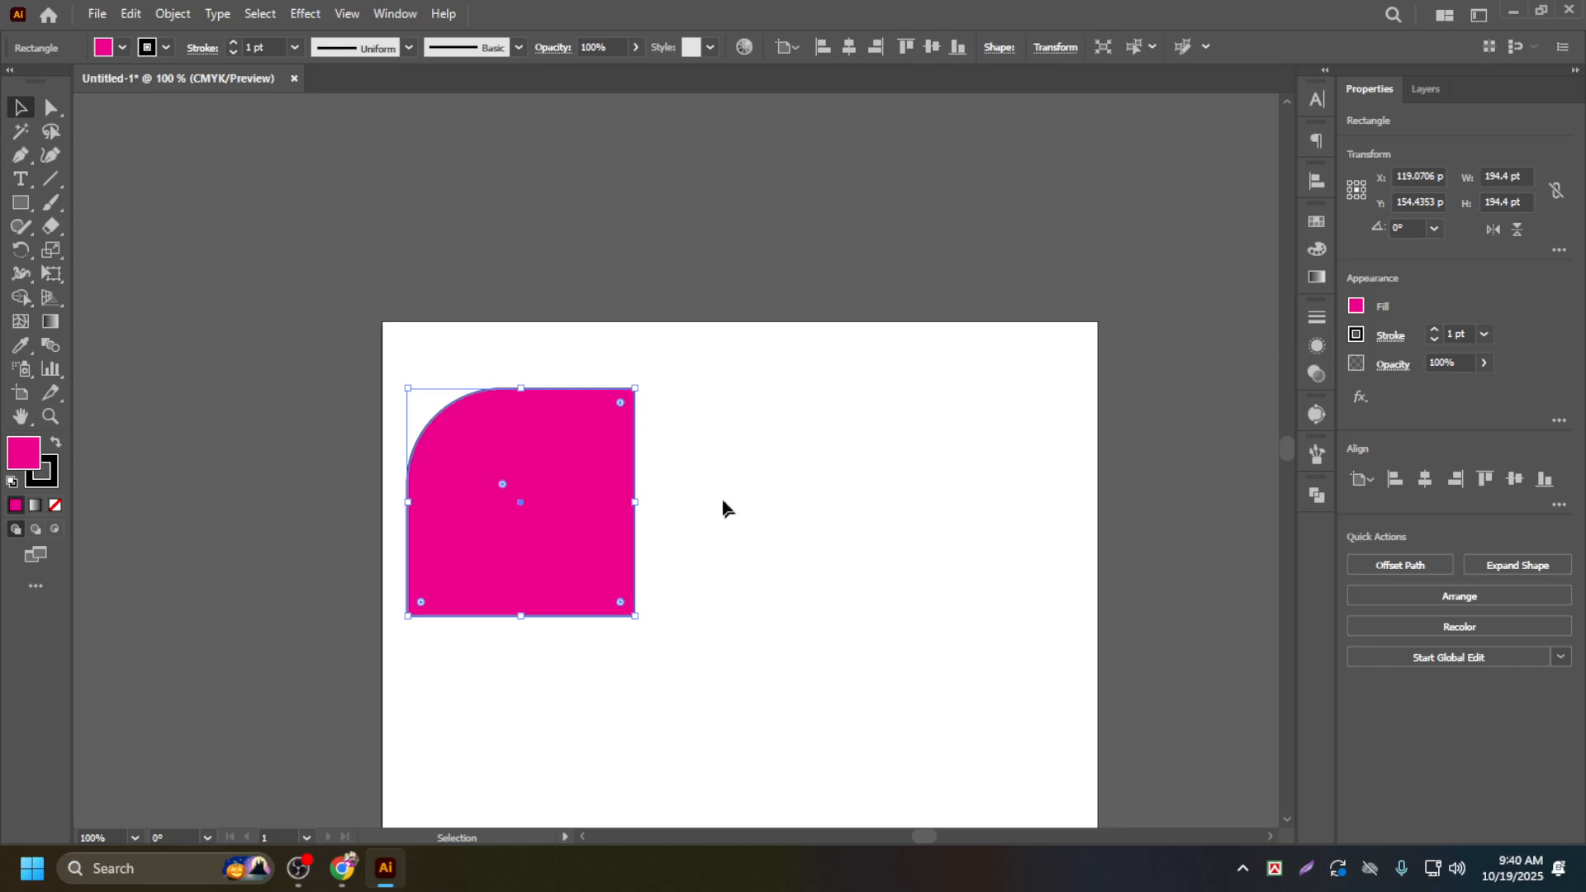
click(919, 459)
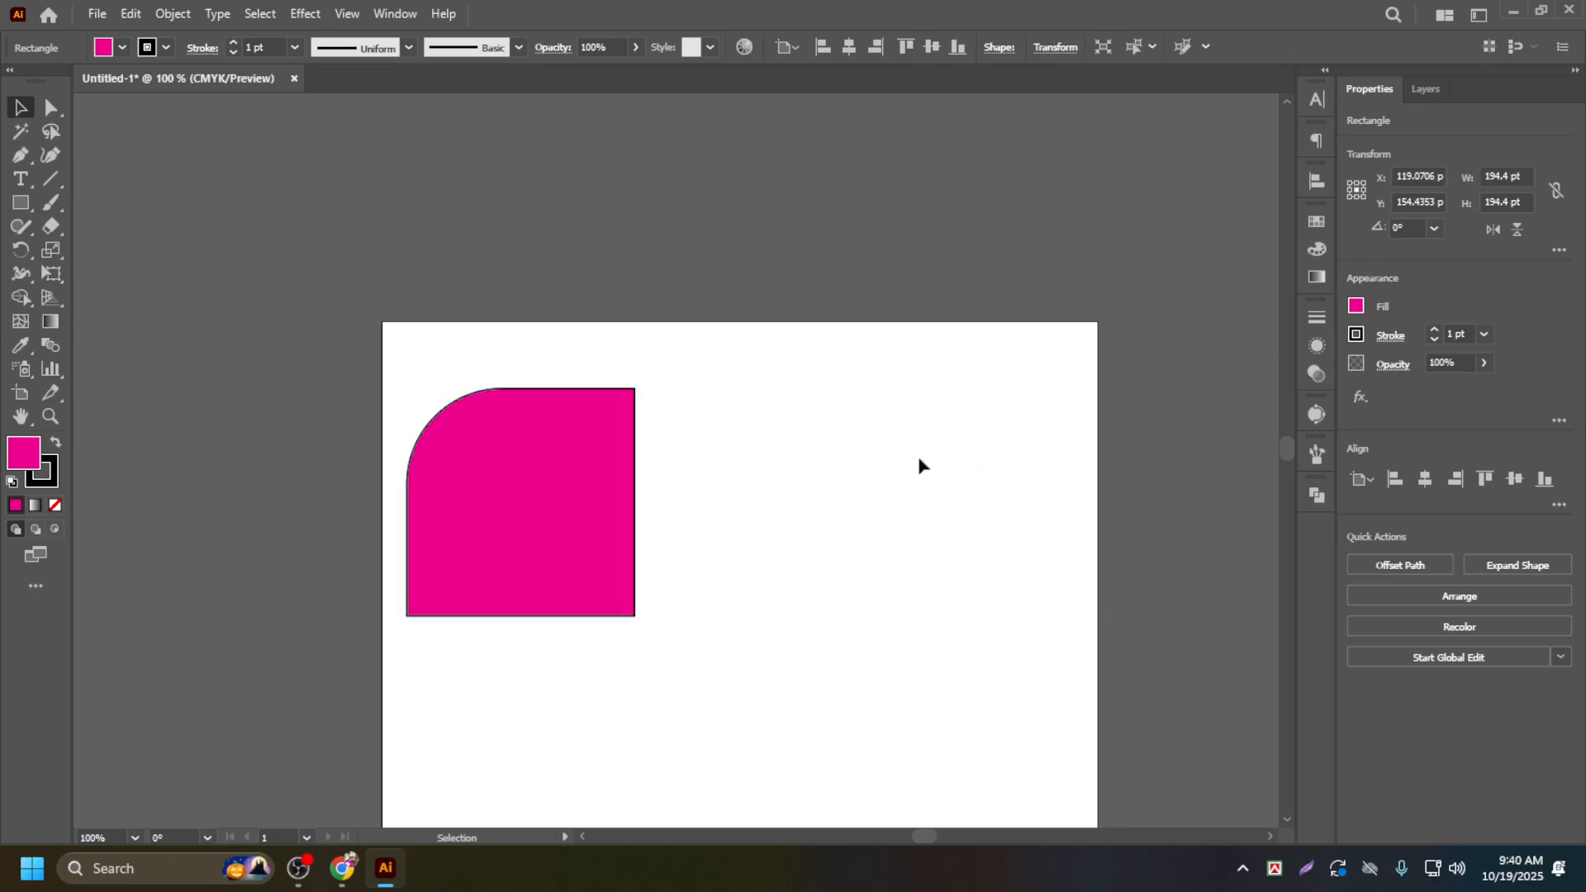
click(618, 486)
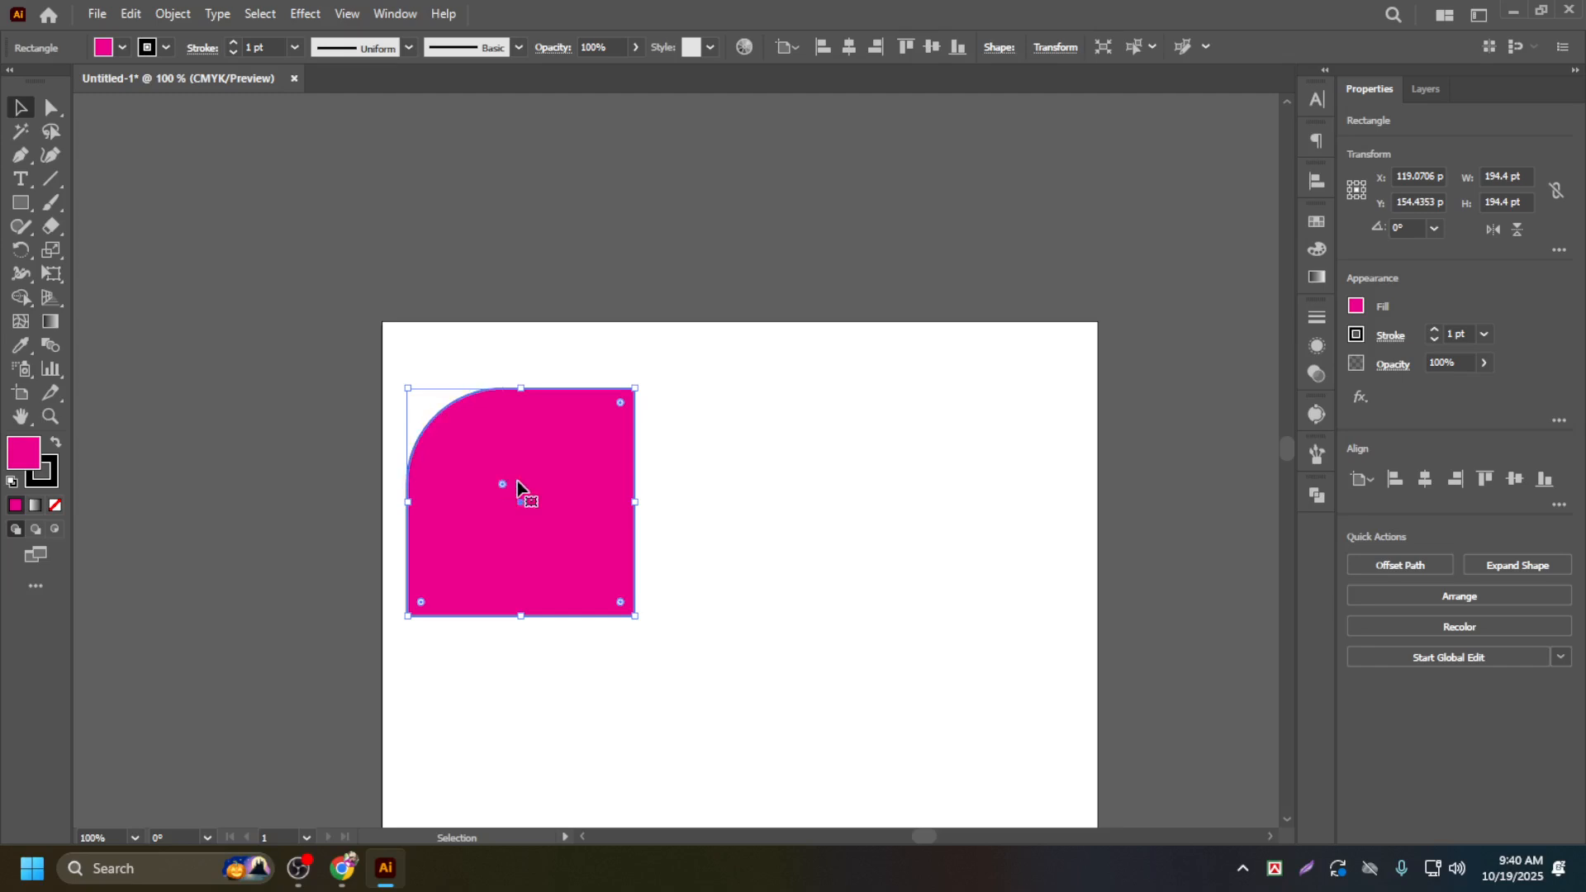
Step: Draw a second magenta square about 191 pt on each side, just right of the first and aligned with its upper edge
click(20, 204)
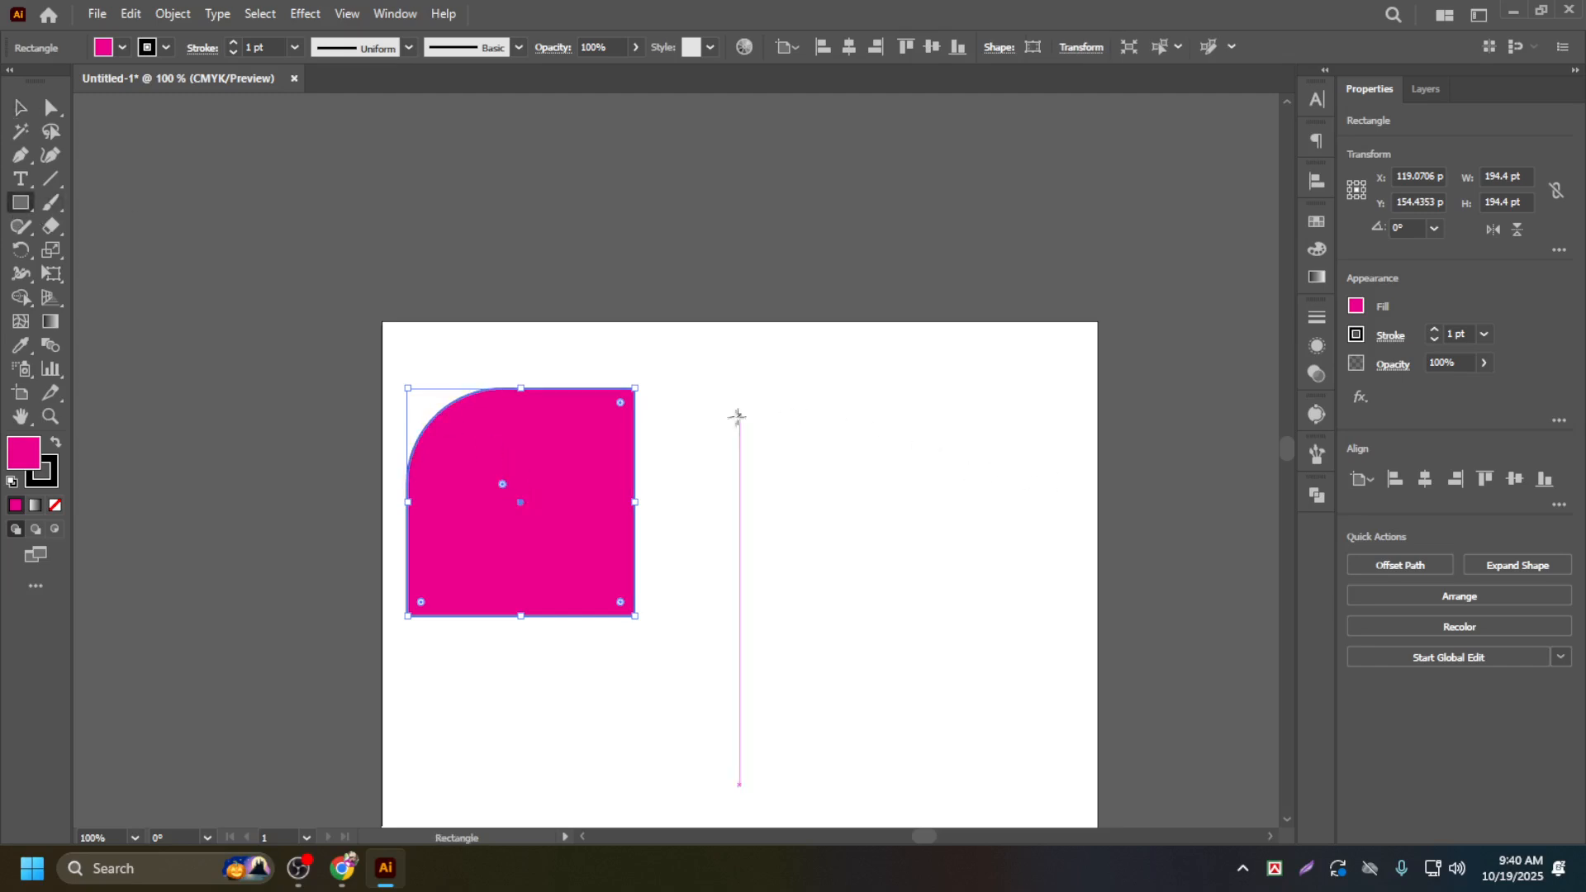
drag(659, 388, 884, 613)
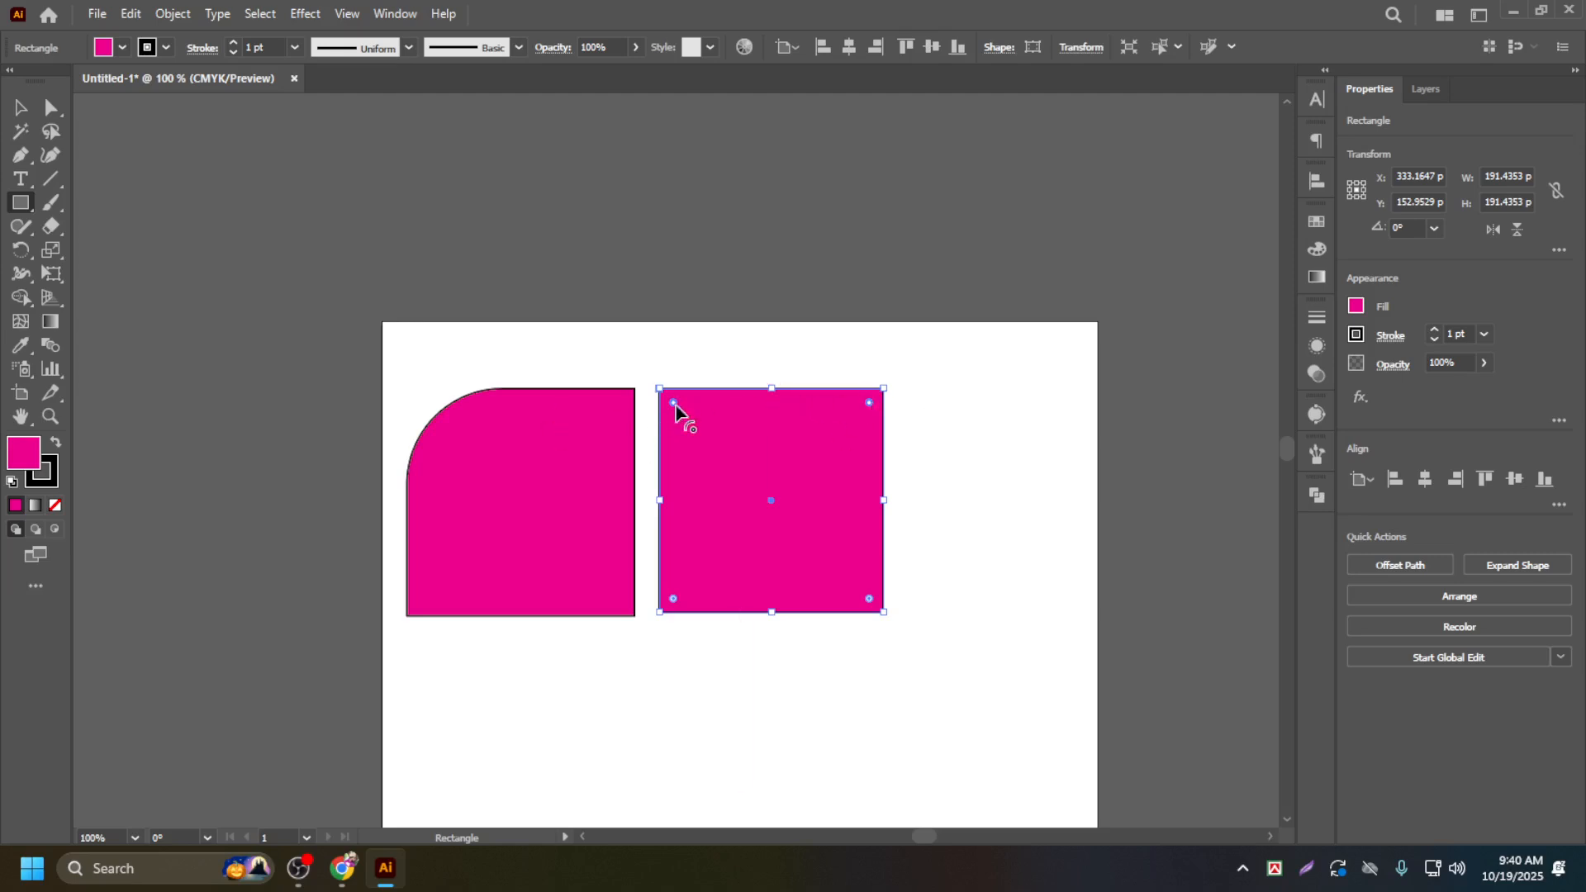
drag(676, 404, 728, 525)
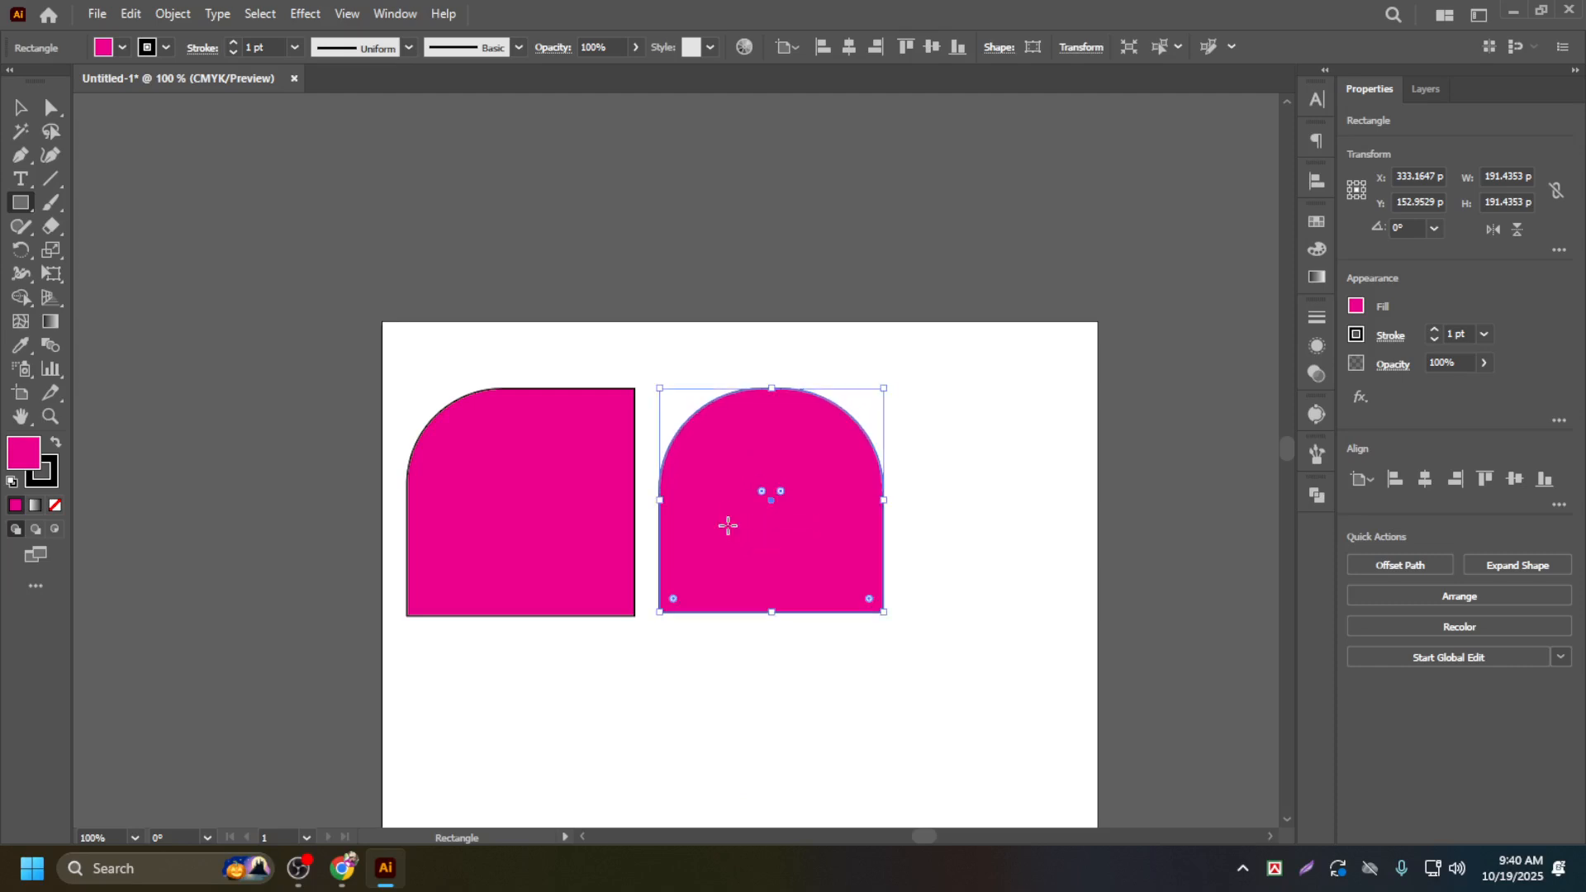
key(ctrl+z)
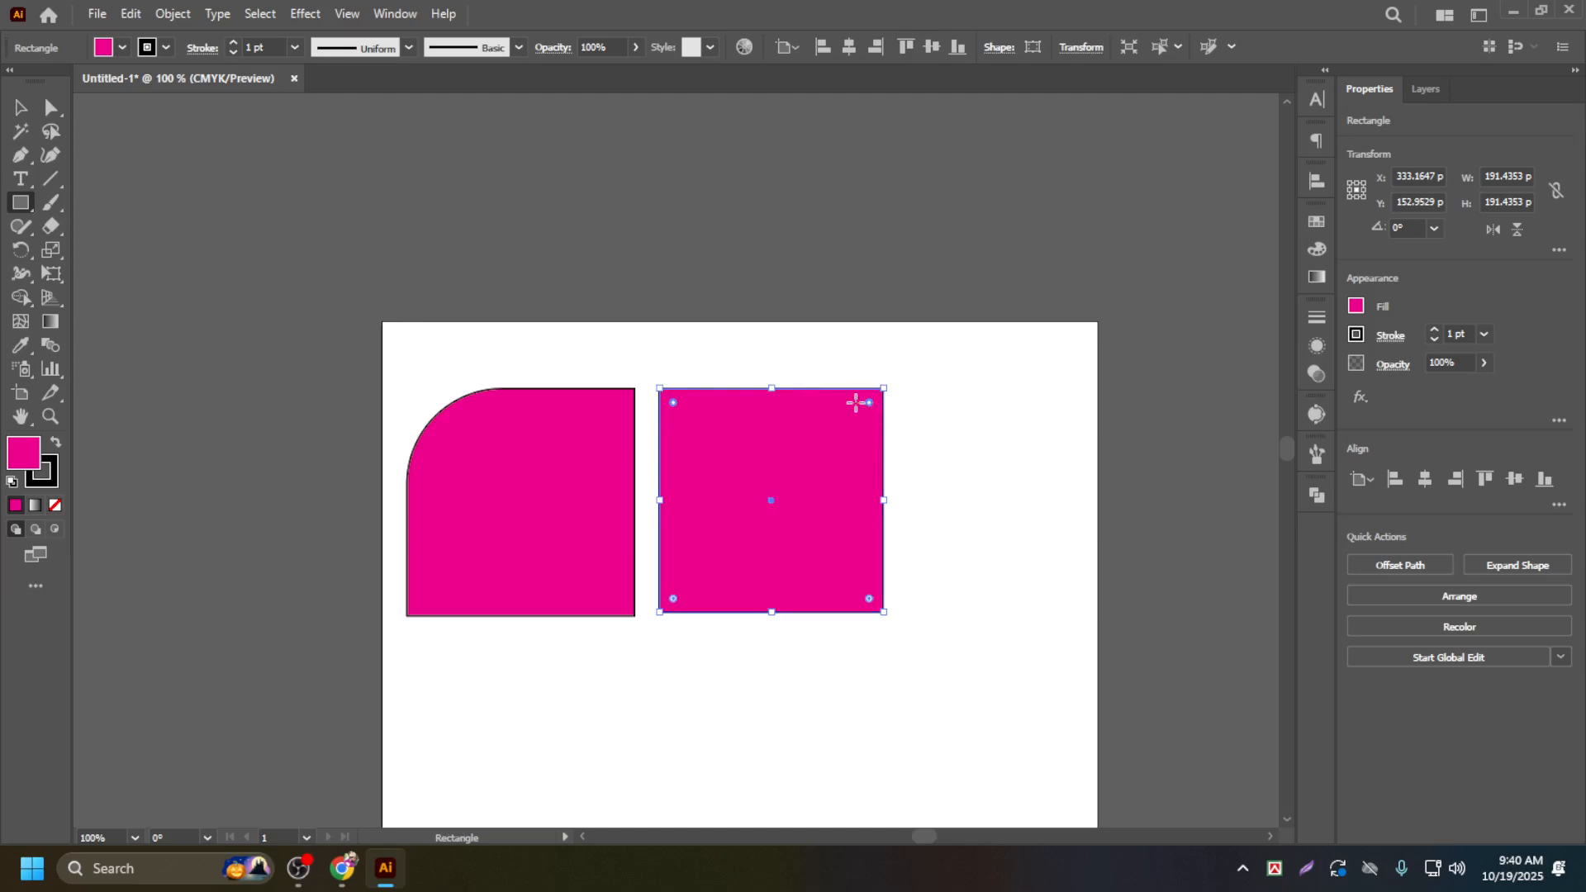
click(709, 444)
click(368, 336)
click(720, 444)
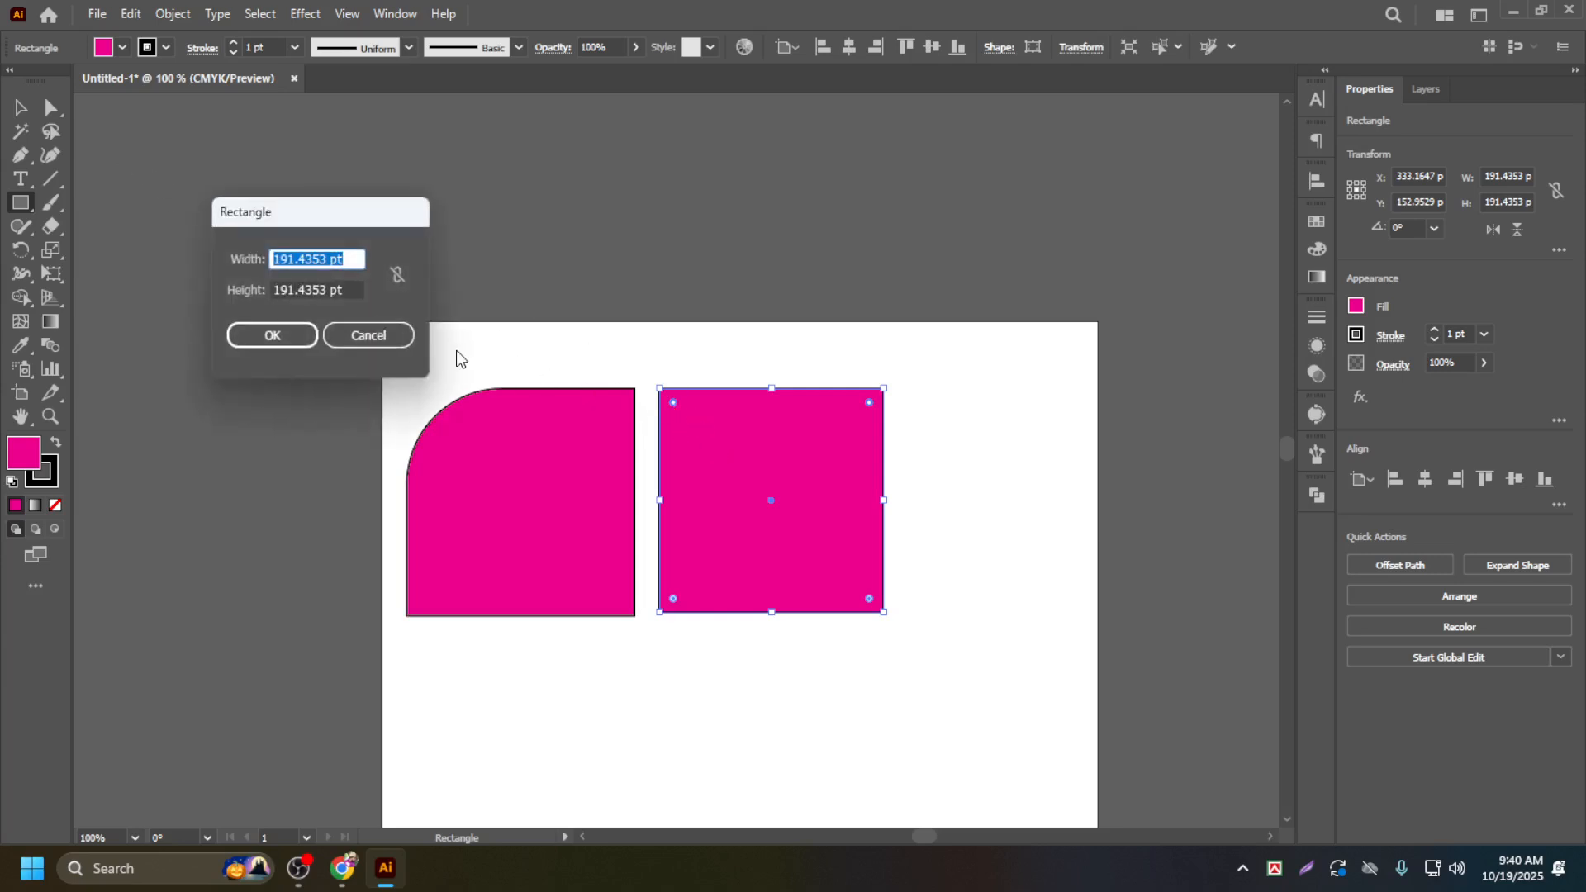
click(361, 326)
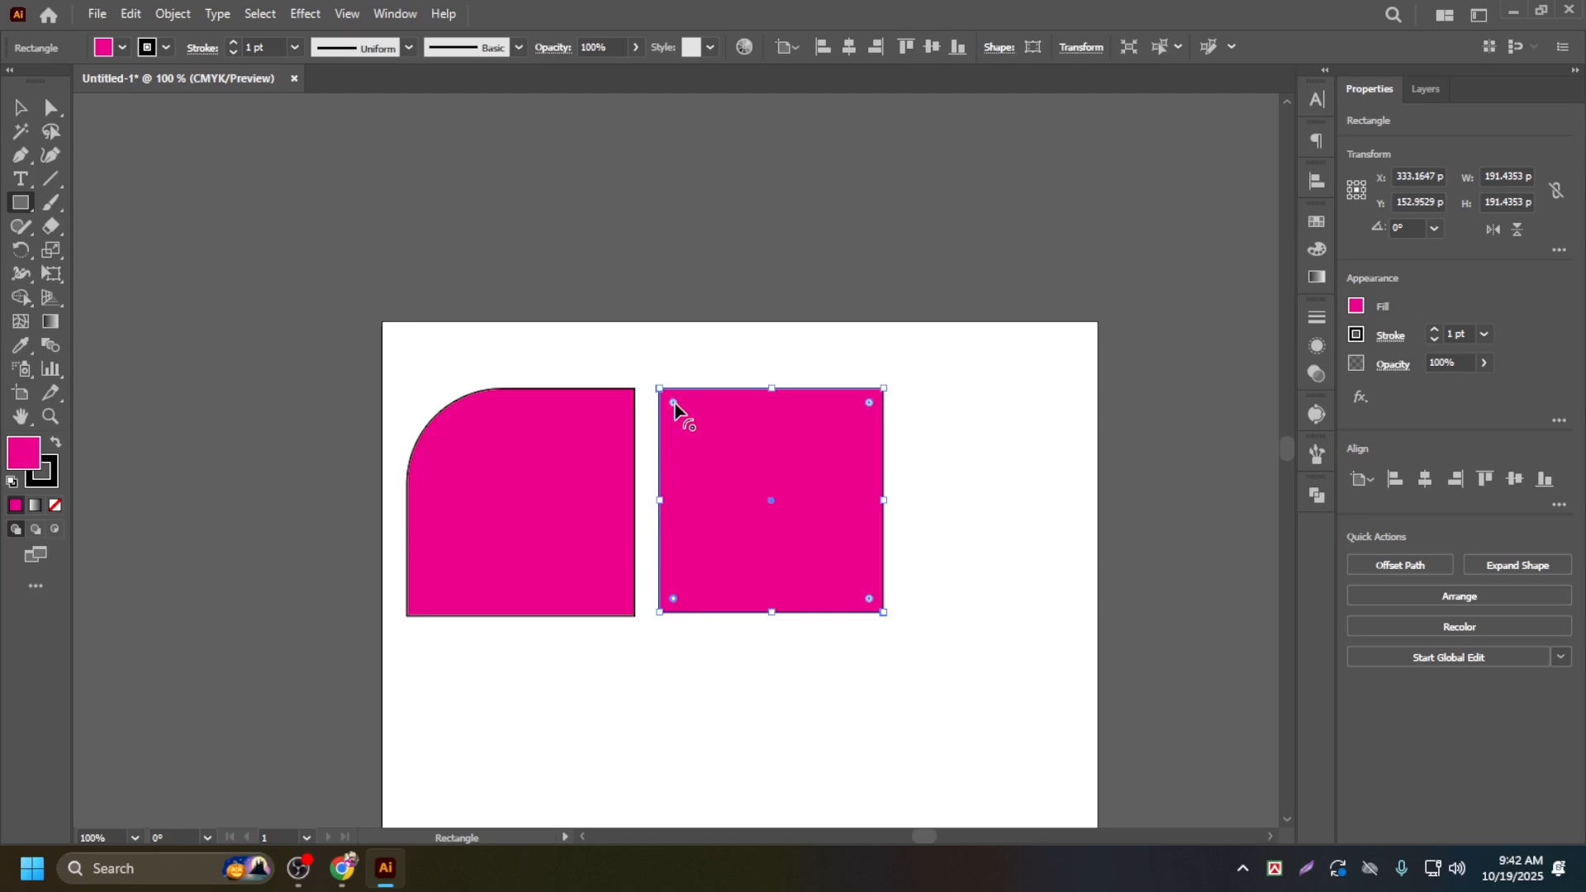
click(697, 496)
click(387, 335)
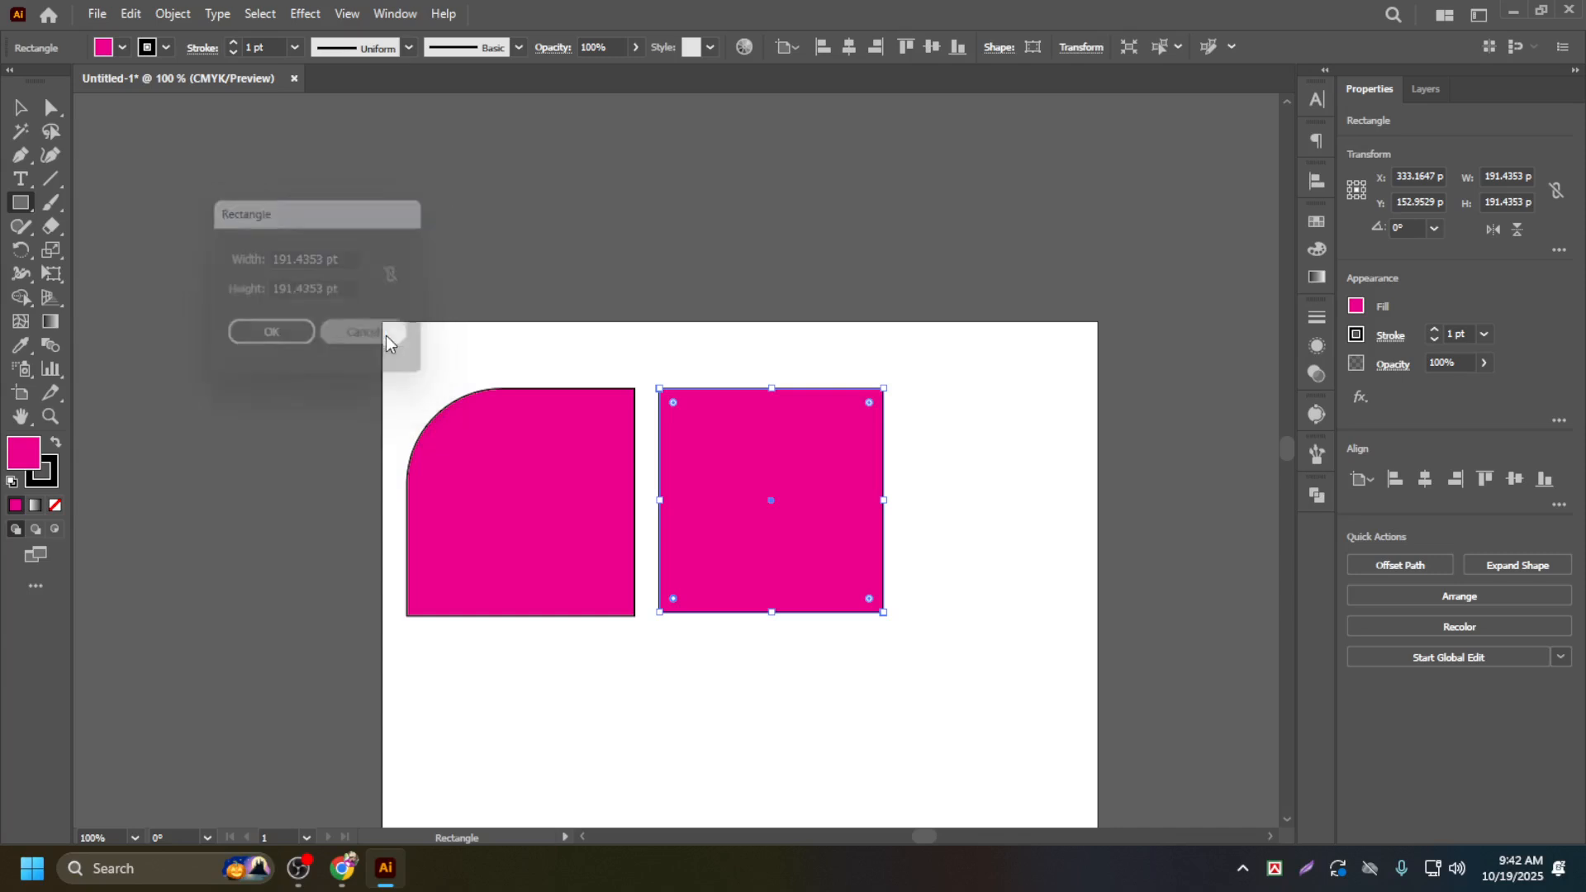
click(724, 590)
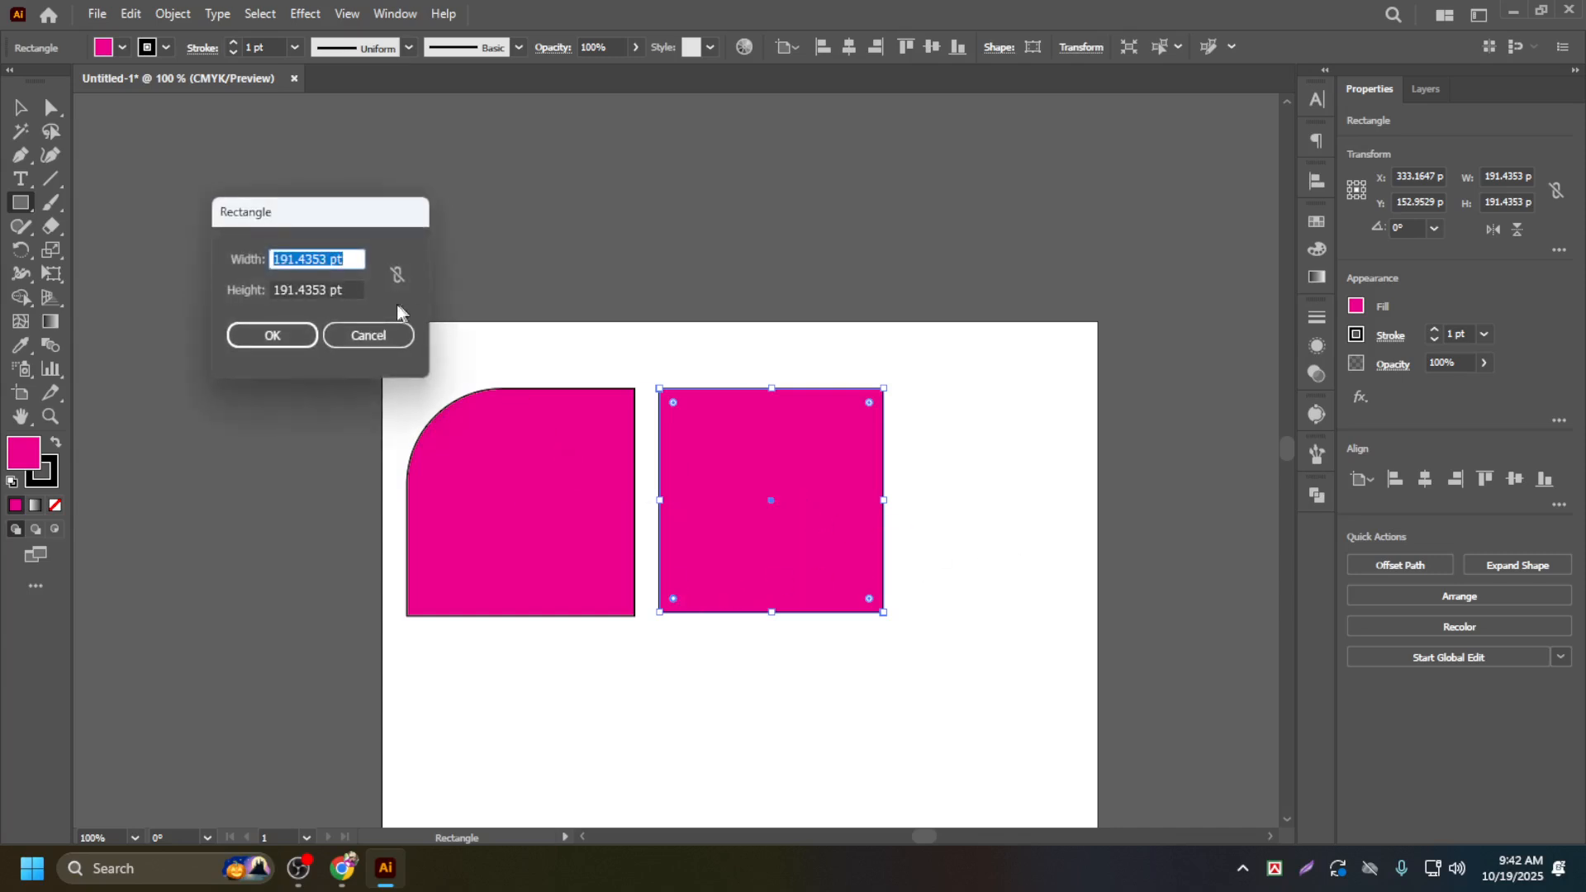
click(384, 336)
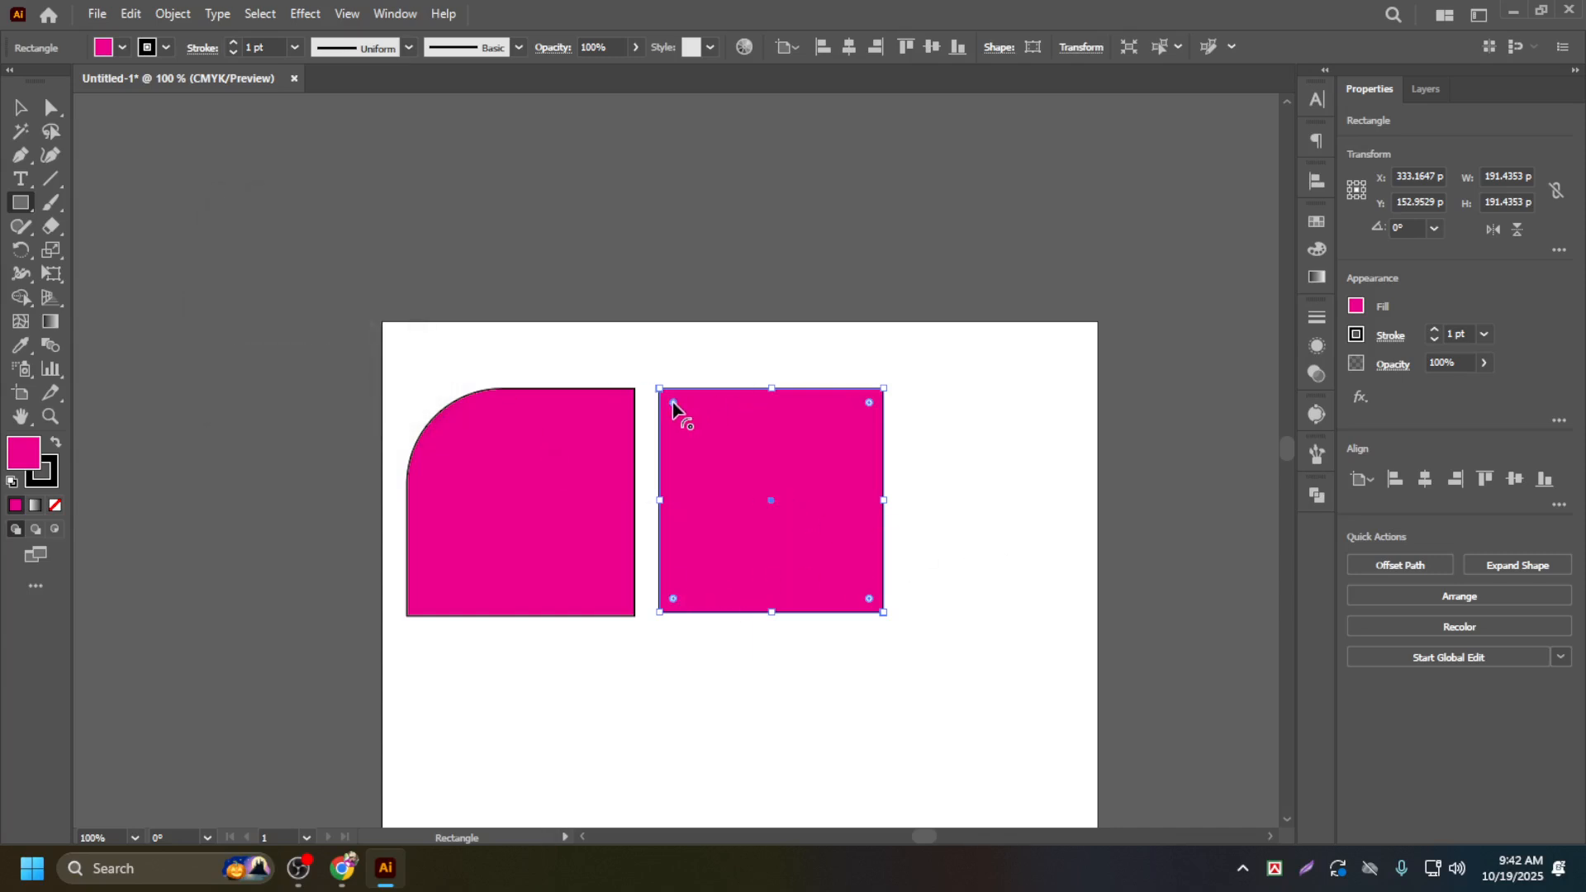
click(739, 454)
click(400, 337)
click(936, 552)
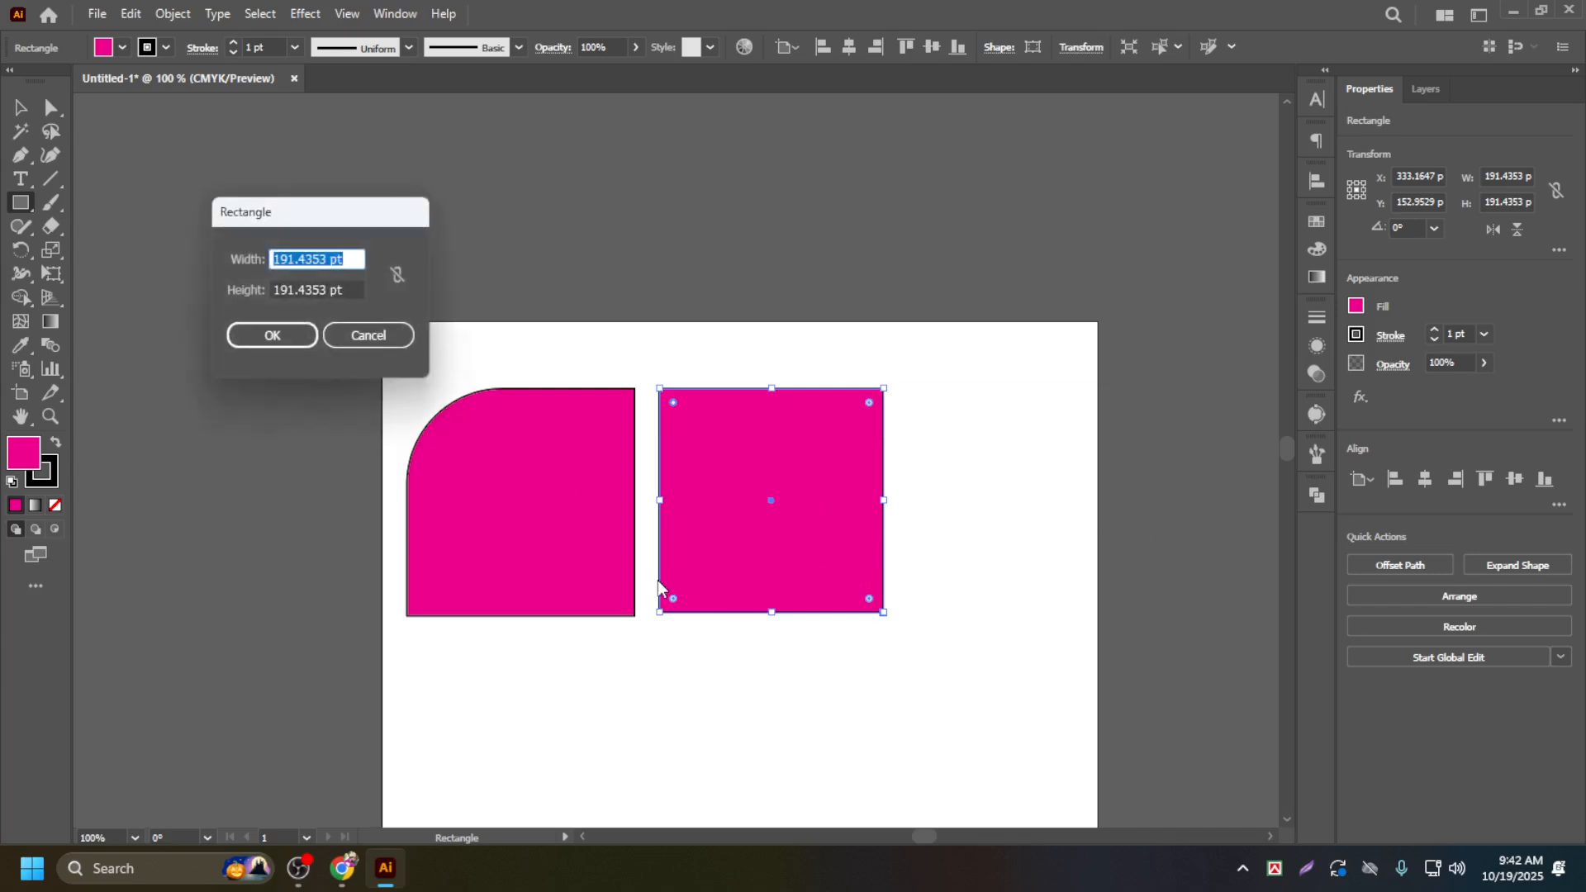
click(369, 335)
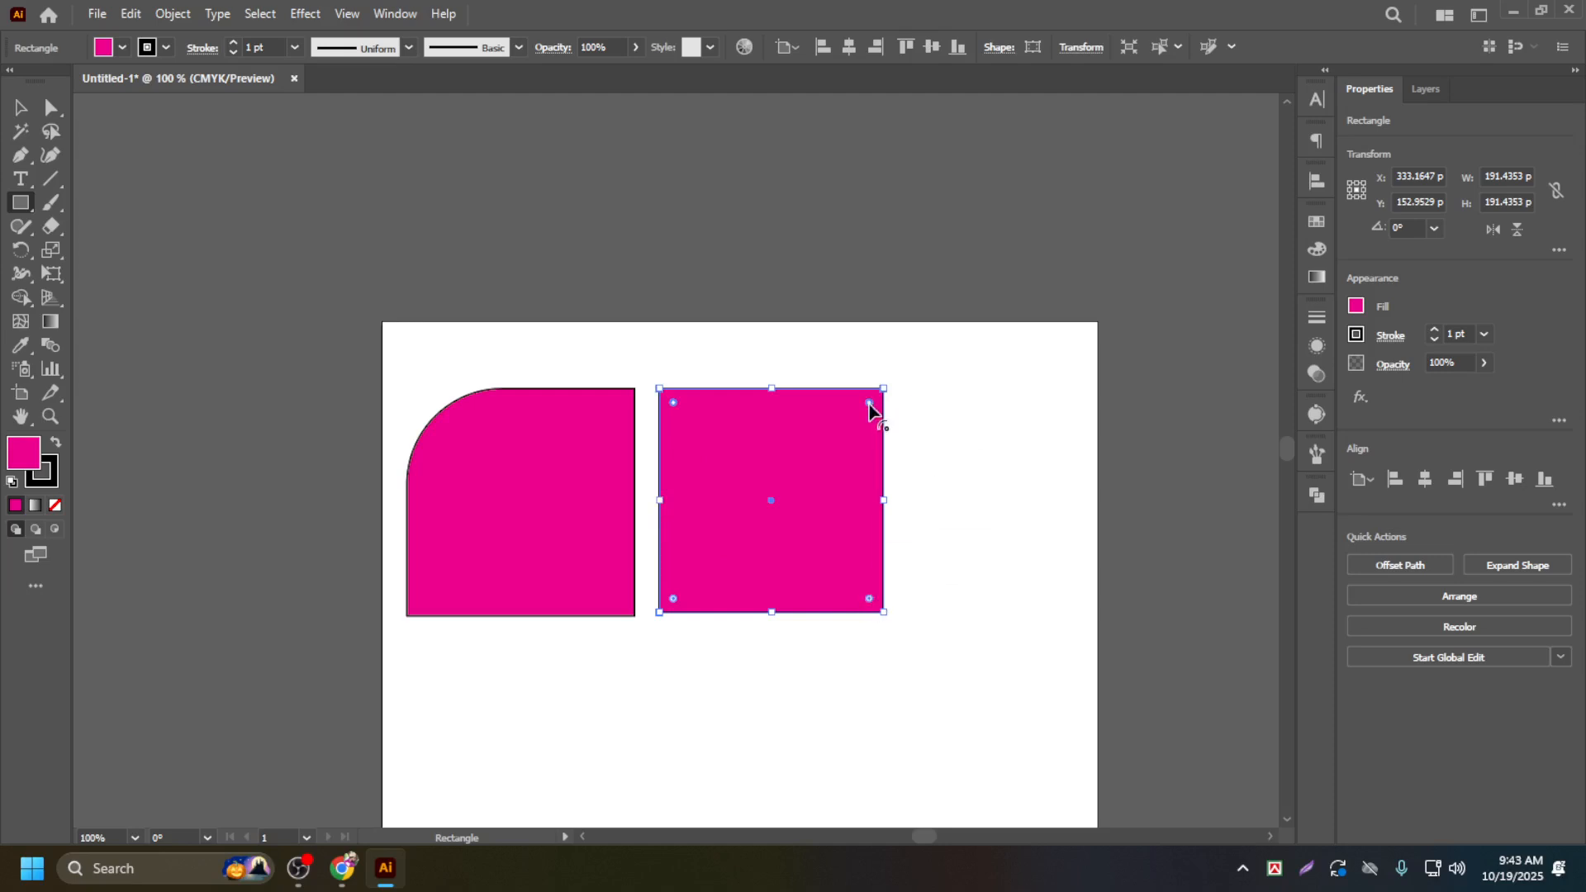
Step: Round both upper corners of the second square to the maximum radius, forming a semicircular arch
drag(869, 407, 775, 535)
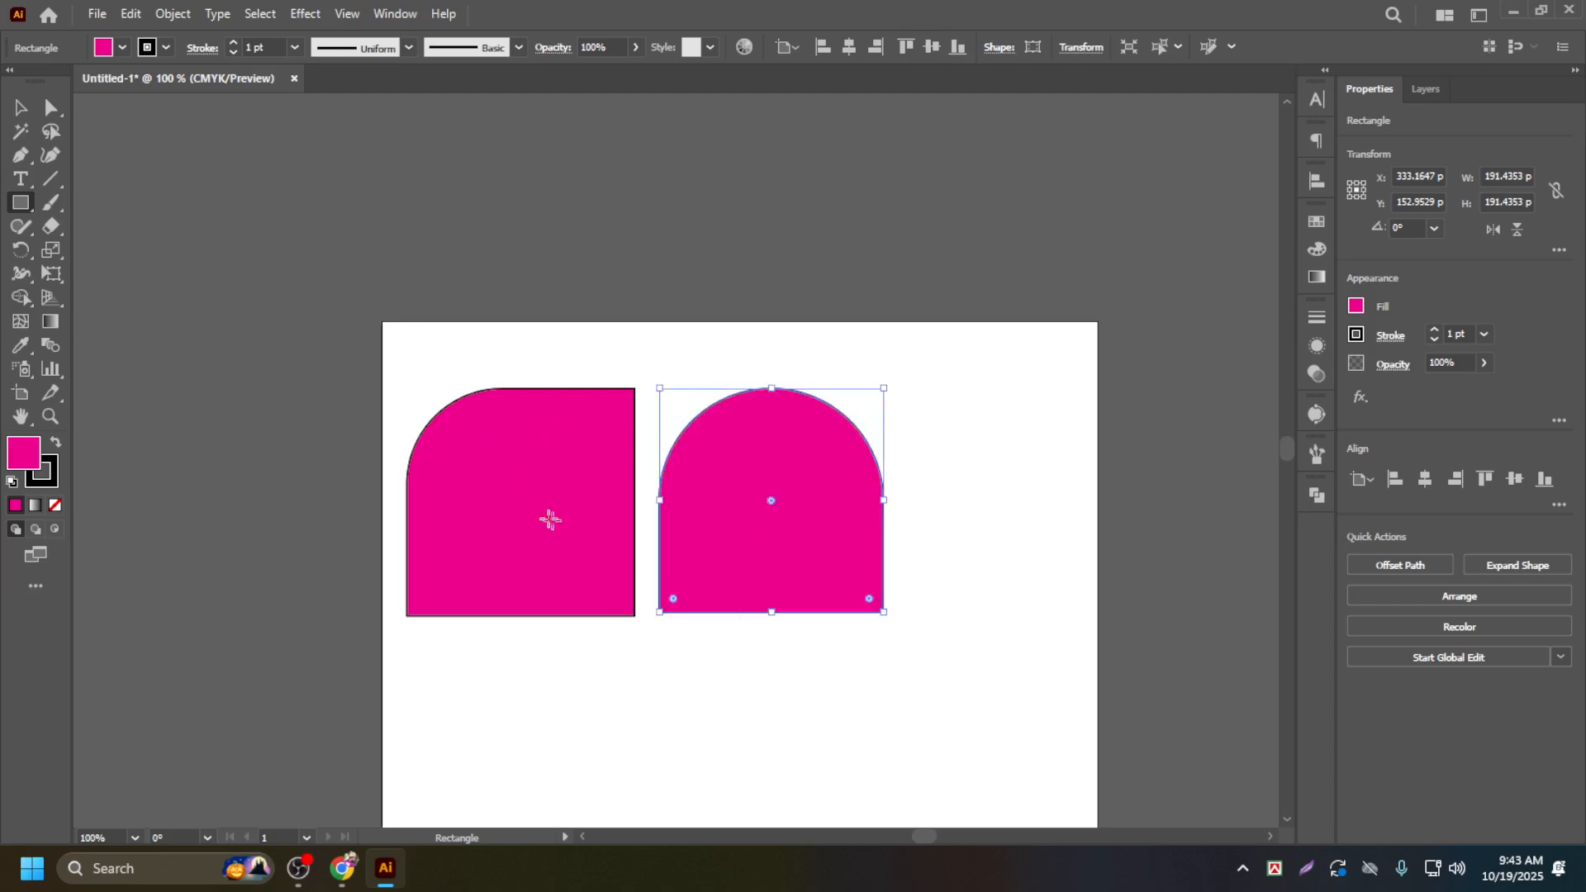
Step: Draw a square about 157 pt wide beside the arch and fully round every corner except the lower-left one
scroll(908, 528, down, 3)
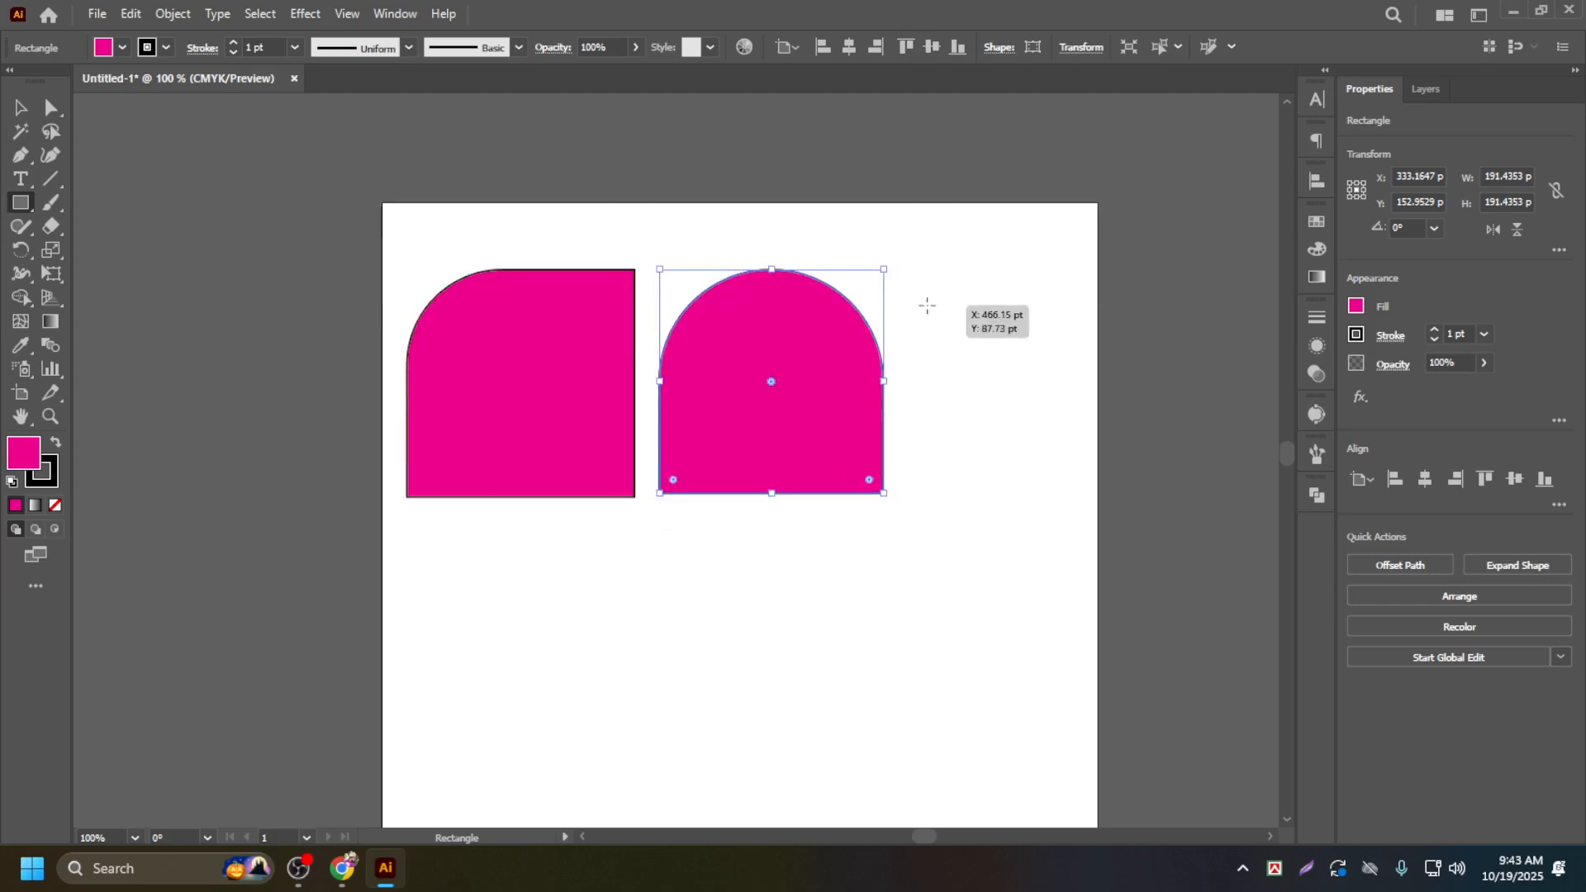
drag(927, 304, 1110, 488)
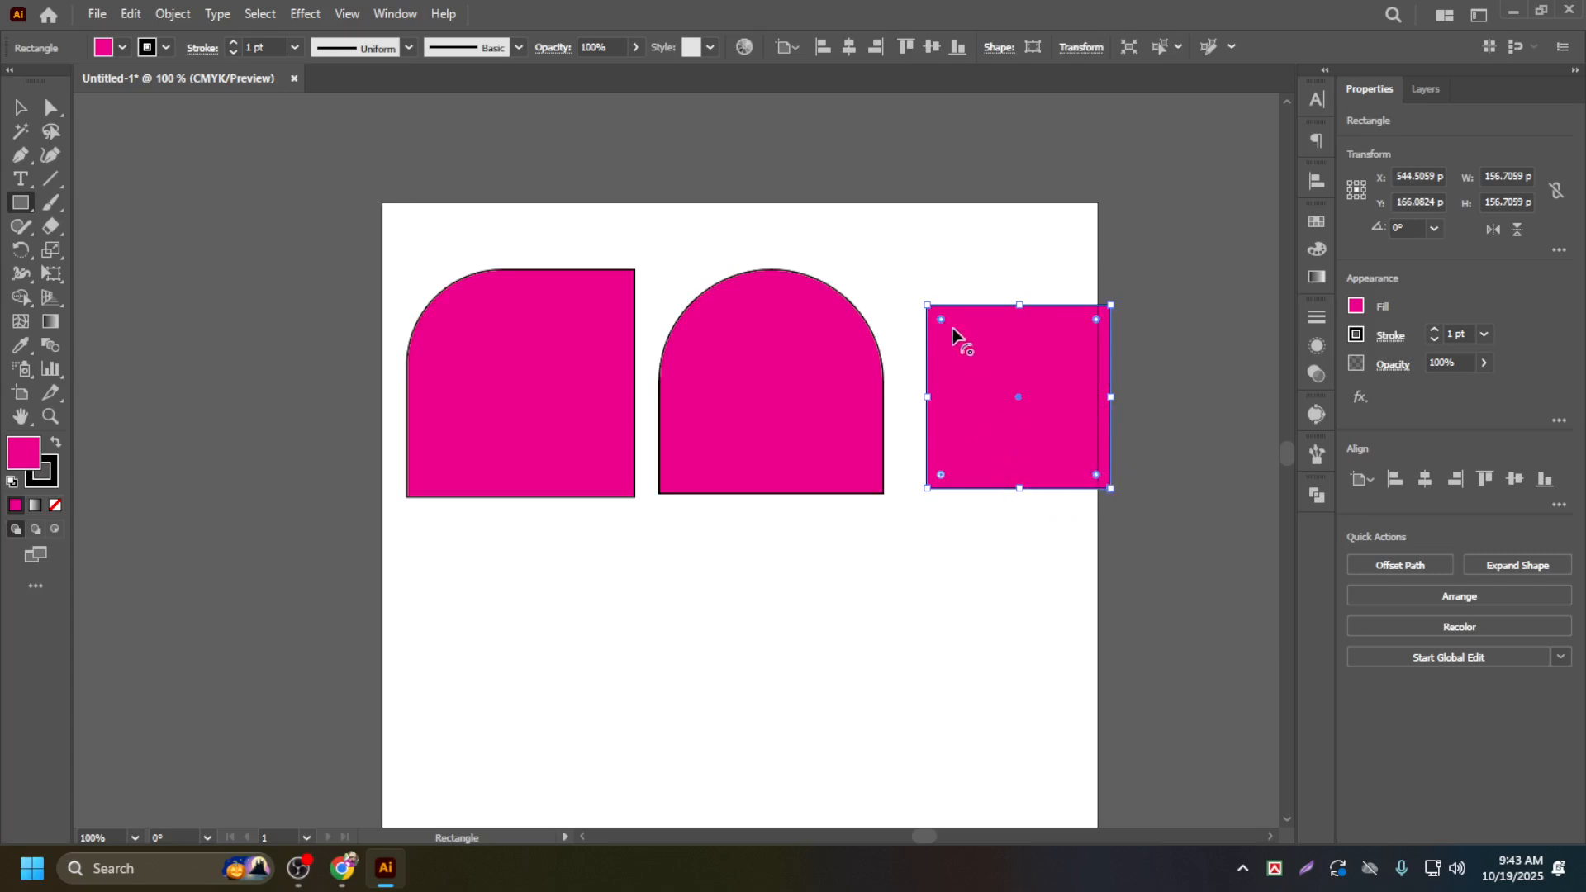
drag(944, 323, 996, 471)
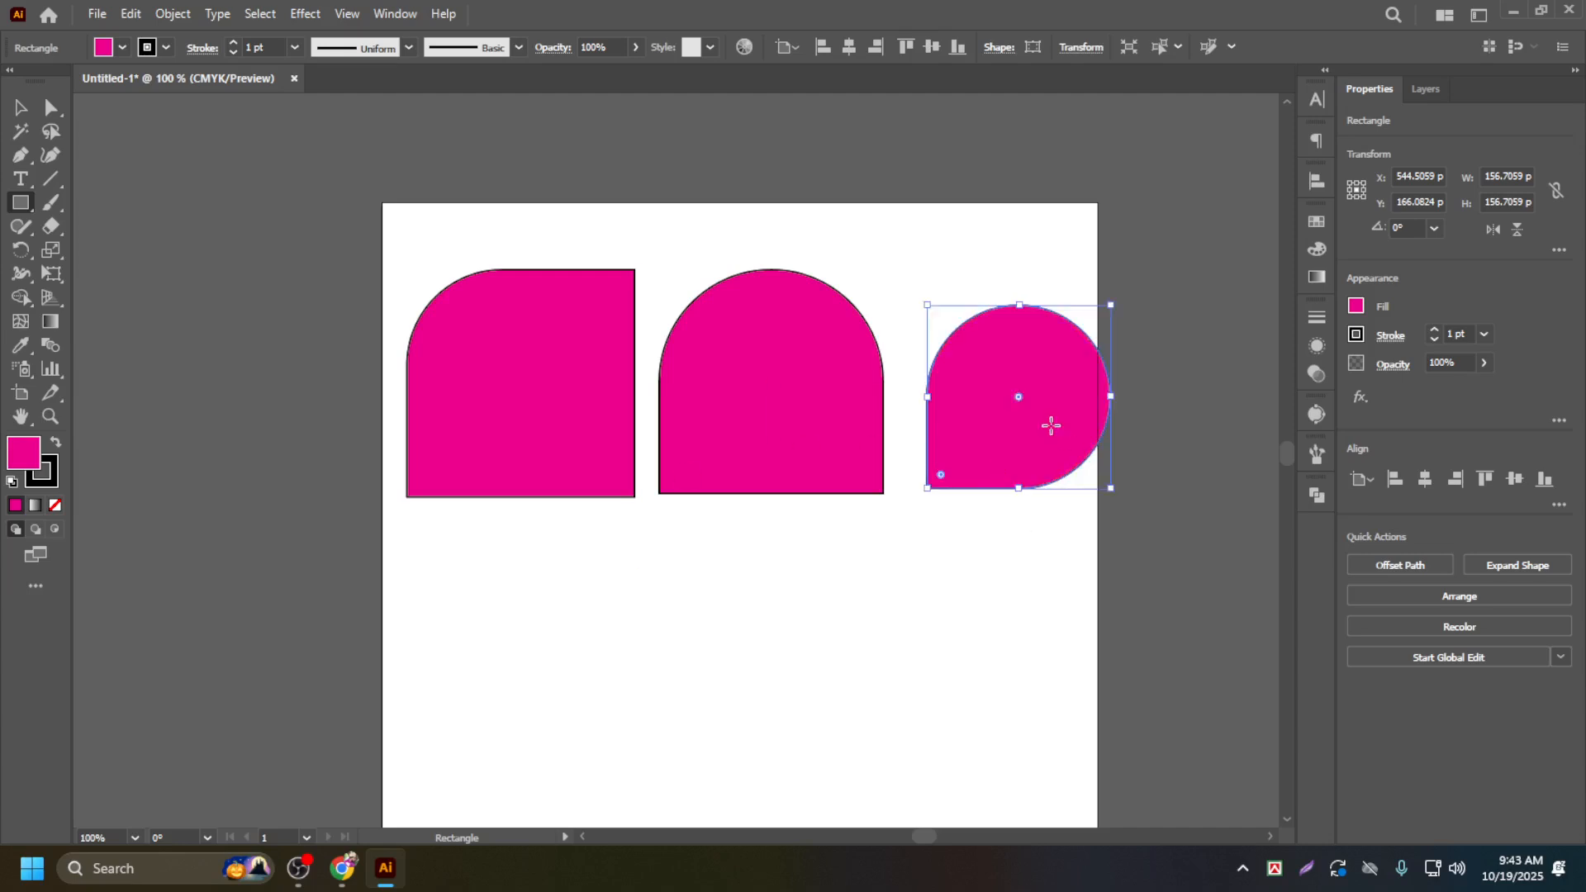
Step: Draw a square about 150 pt wide below the first shape and align its left edge with that shape
click(23, 205)
click(89, 202)
scroll(389, 414, down, 3)
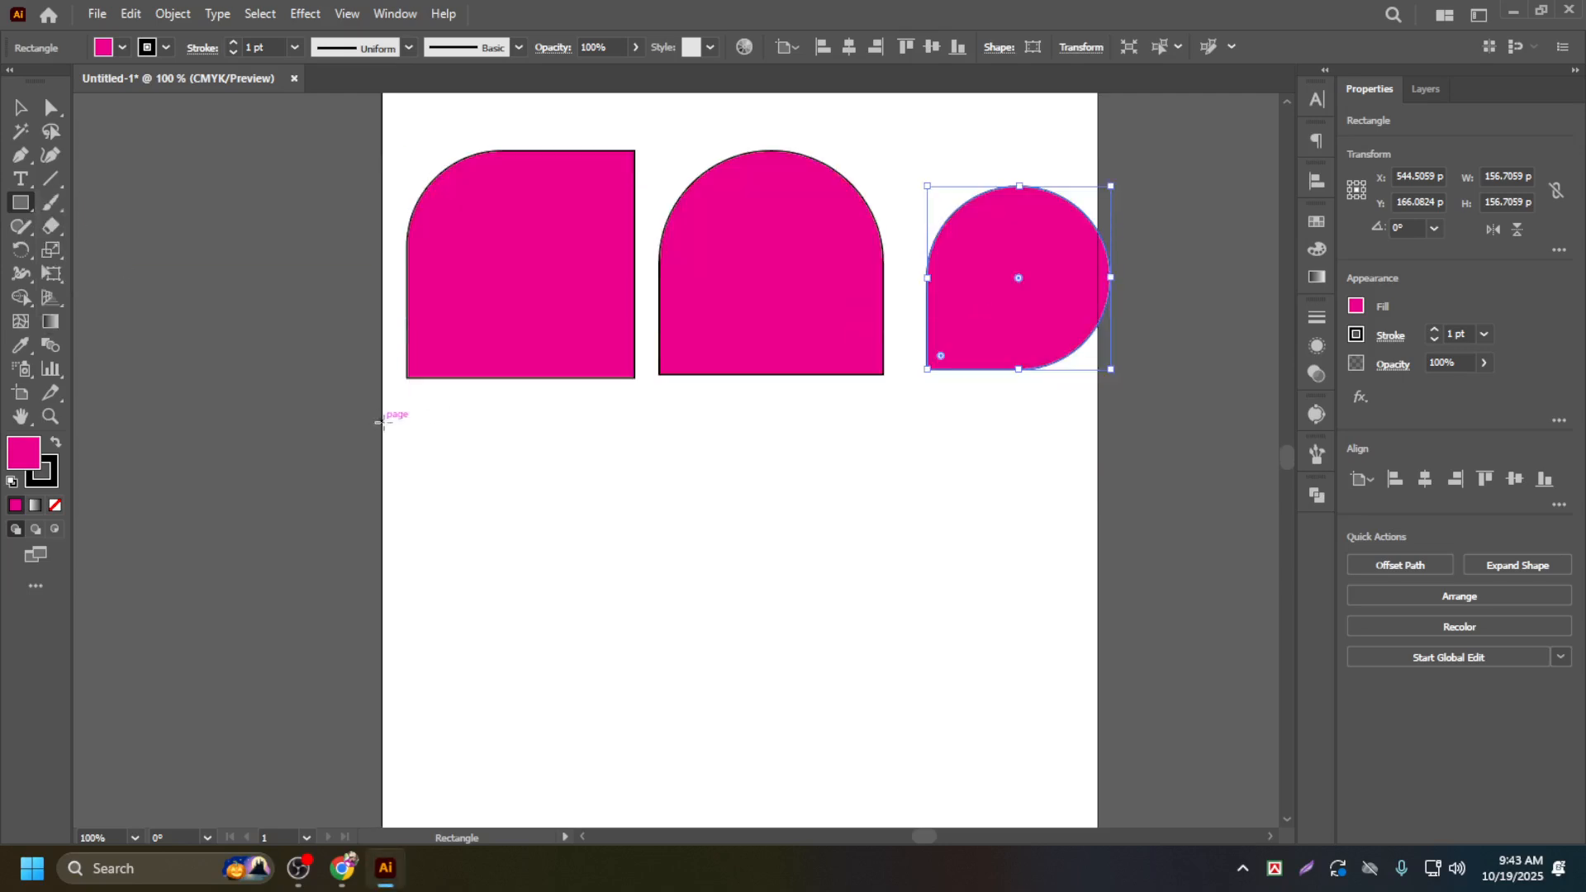
mouse_move(407, 412)
mouse_down()
mouse_move(475, 492)
mouse_move(607, 521)
mouse_move(573, 499)
mouse_up()
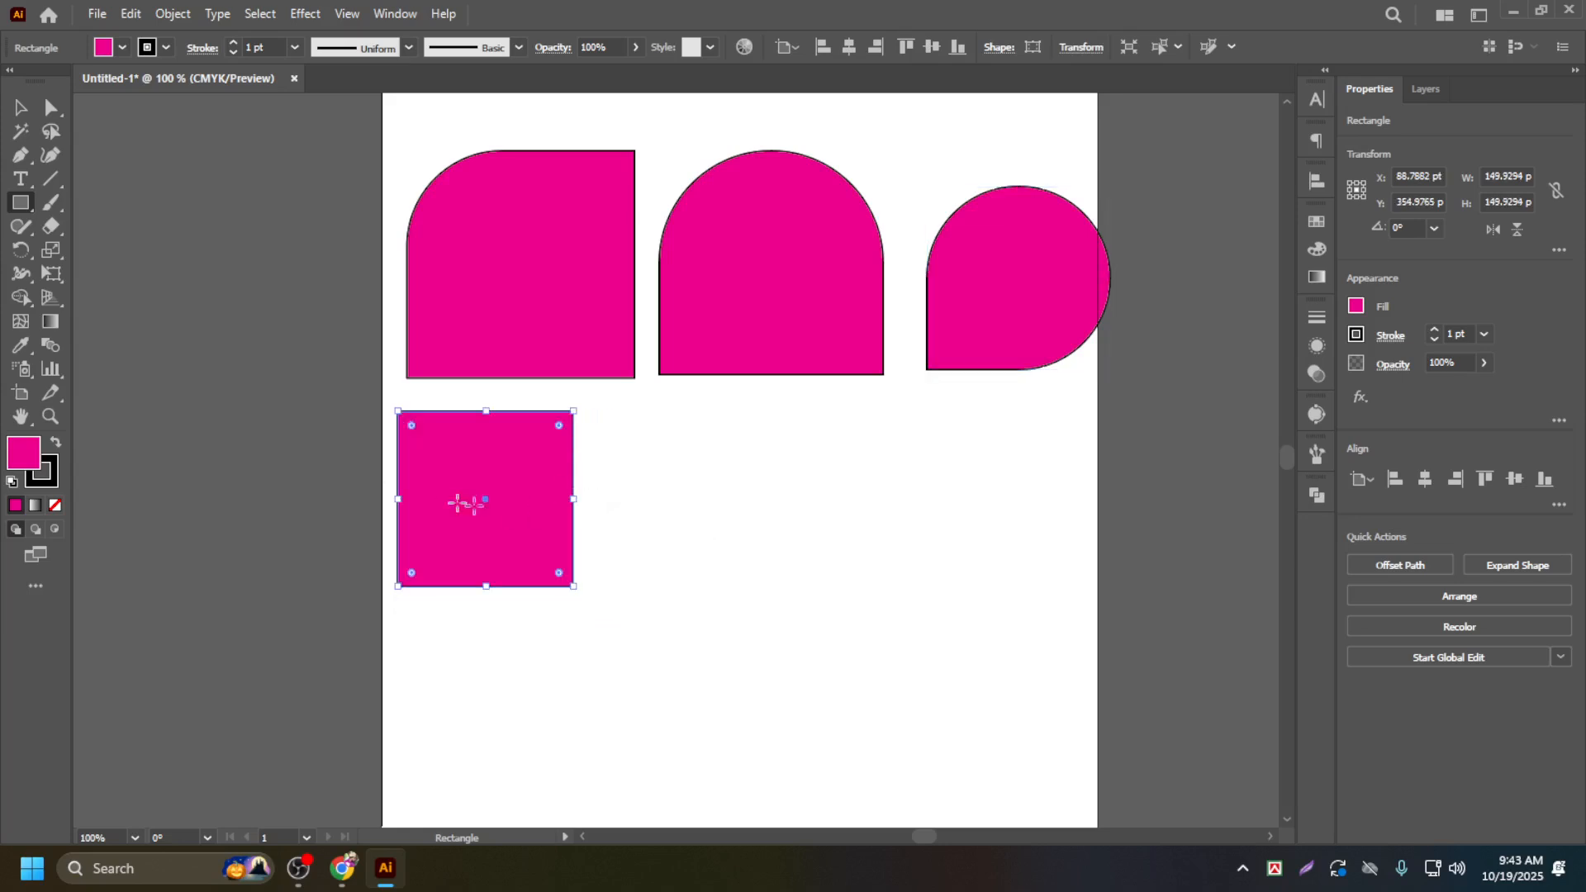
click(21, 108)
drag(451, 460, 460, 455)
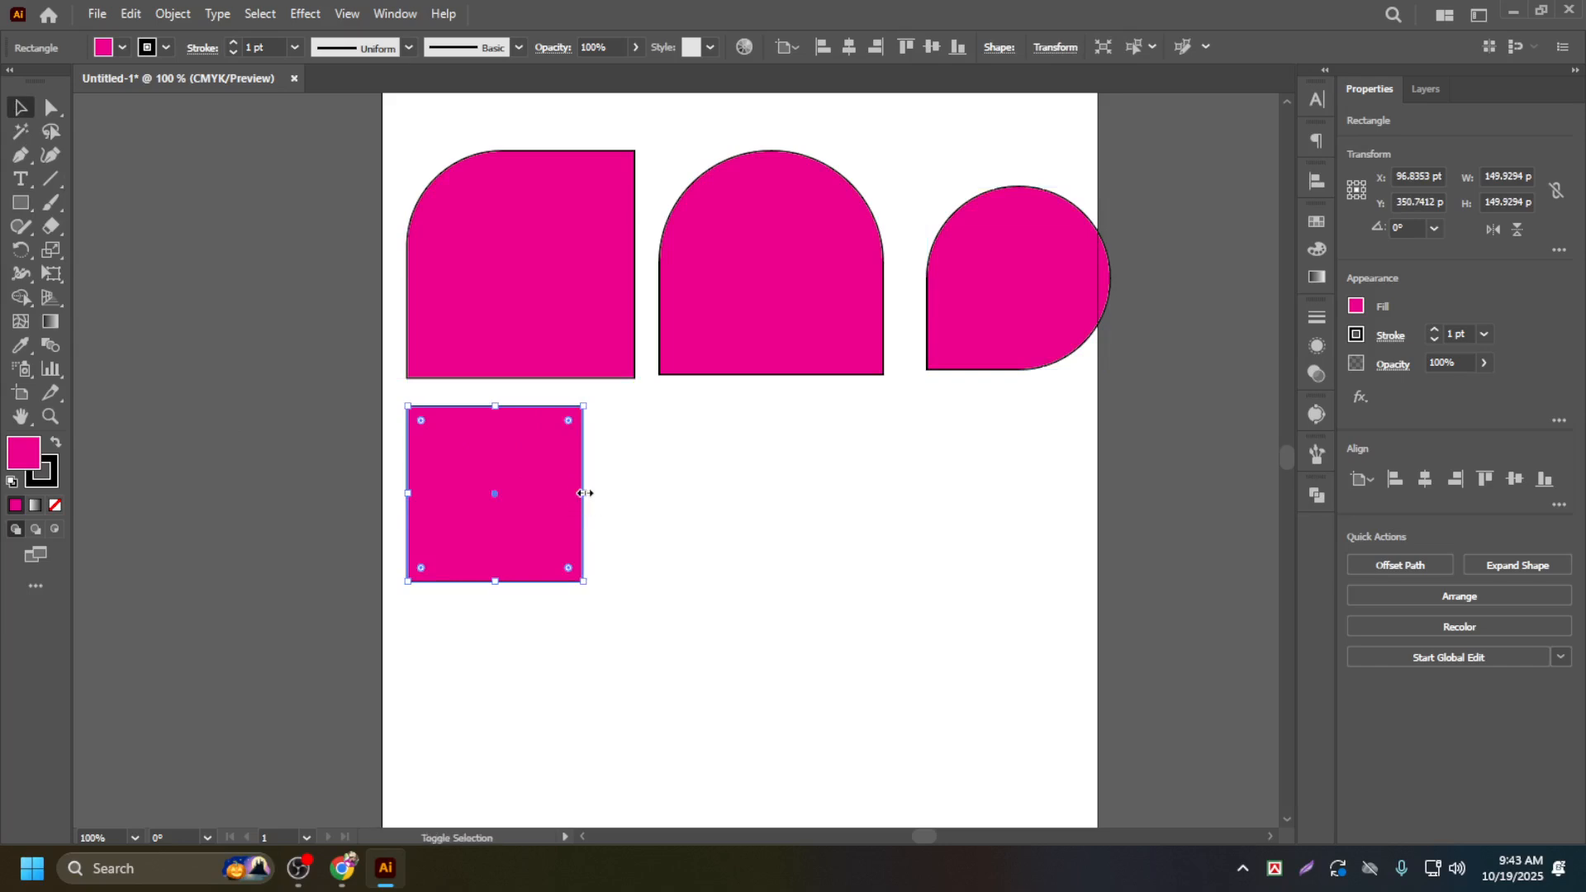
Step: Enlarge the new square to 194.4 pt, move it just below the first shape, and fully round its upper-left and lower-right corners into a leaf
drag(583, 494, 635, 522)
drag(524, 492, 524, 525)
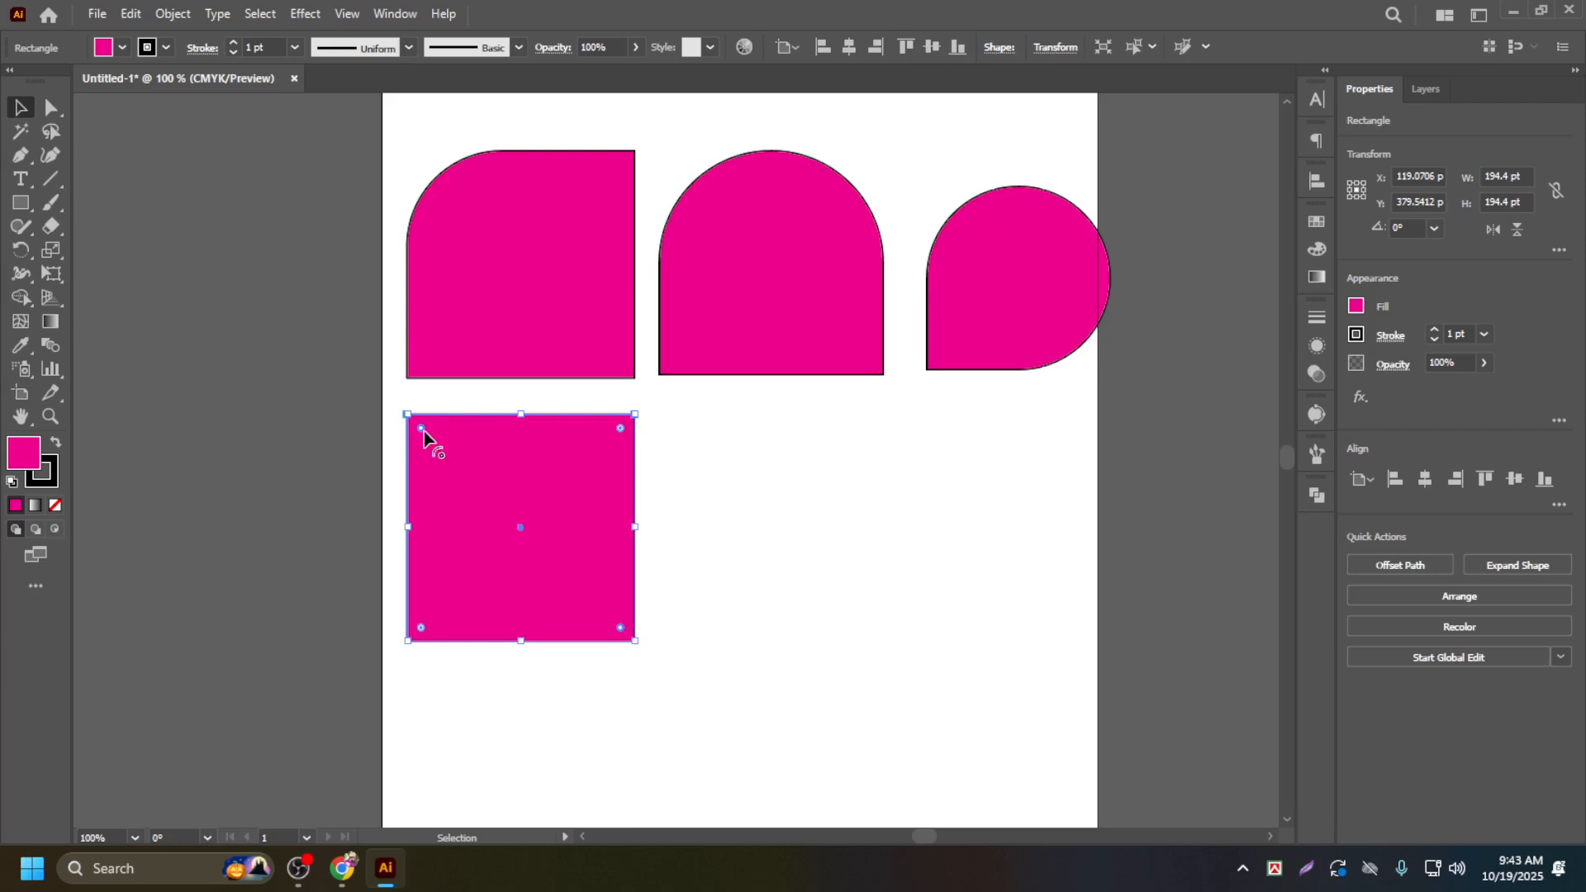
drag(421, 429, 613, 725)
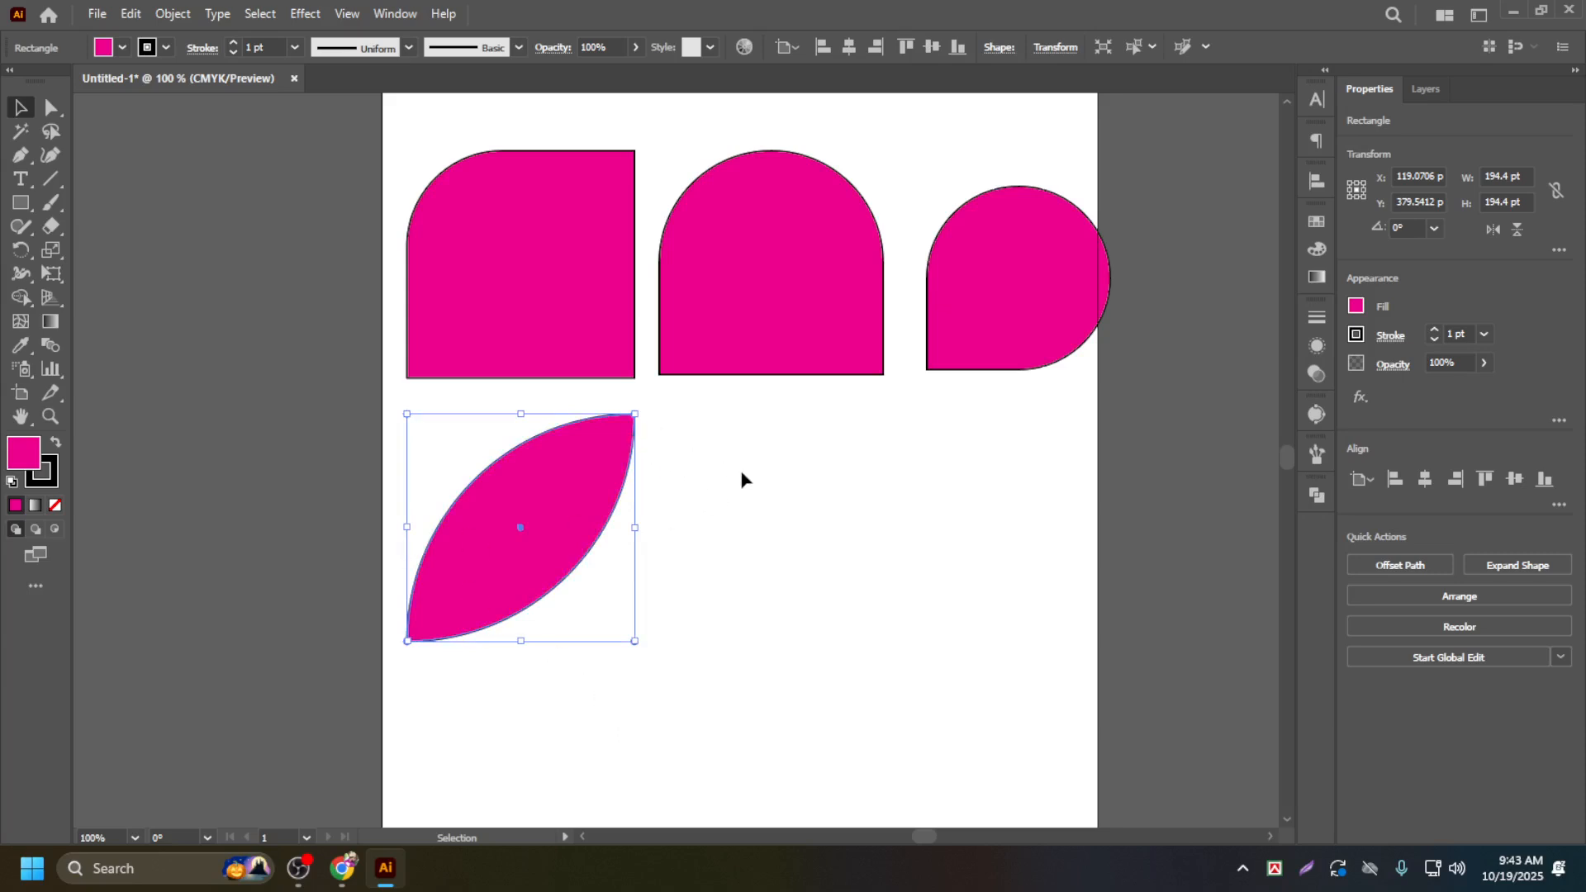
Step: Draw a square about 186 pt wide beside the leaf and centre it beneath the arch
click(165, 291)
drag(21, 203, 111, 205)
drag(669, 415, 810, 631)
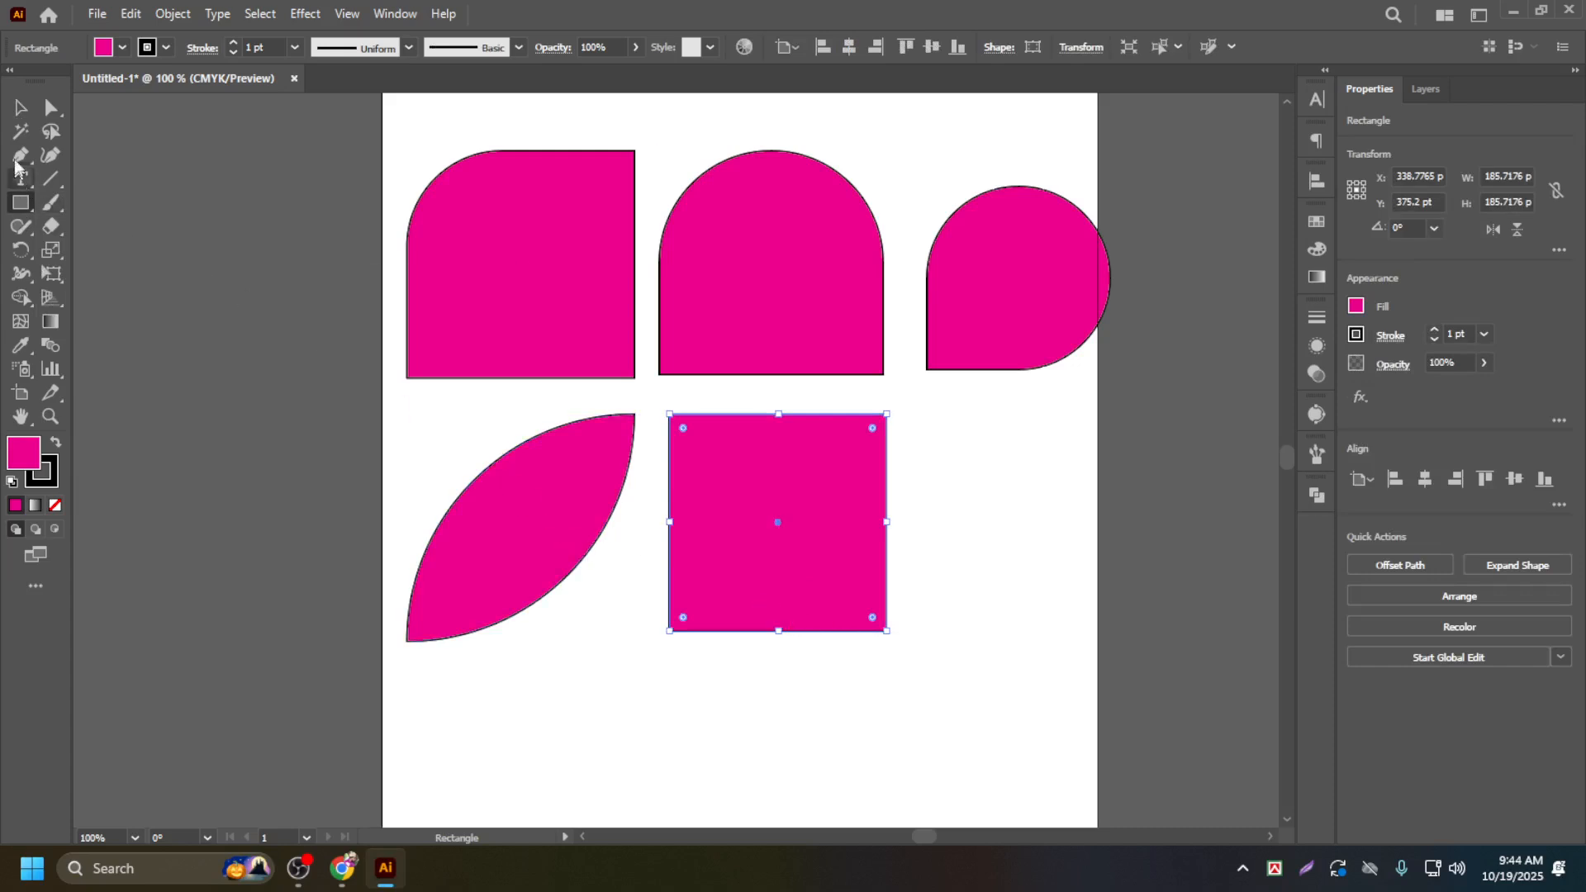
click(19, 107)
drag(759, 560, 752, 558)
Step: Duplicate the plain square about 226 pt to its right, lining it up with the teardrop's left edge
key(ctrl+minus)
key(ctrl+minus)
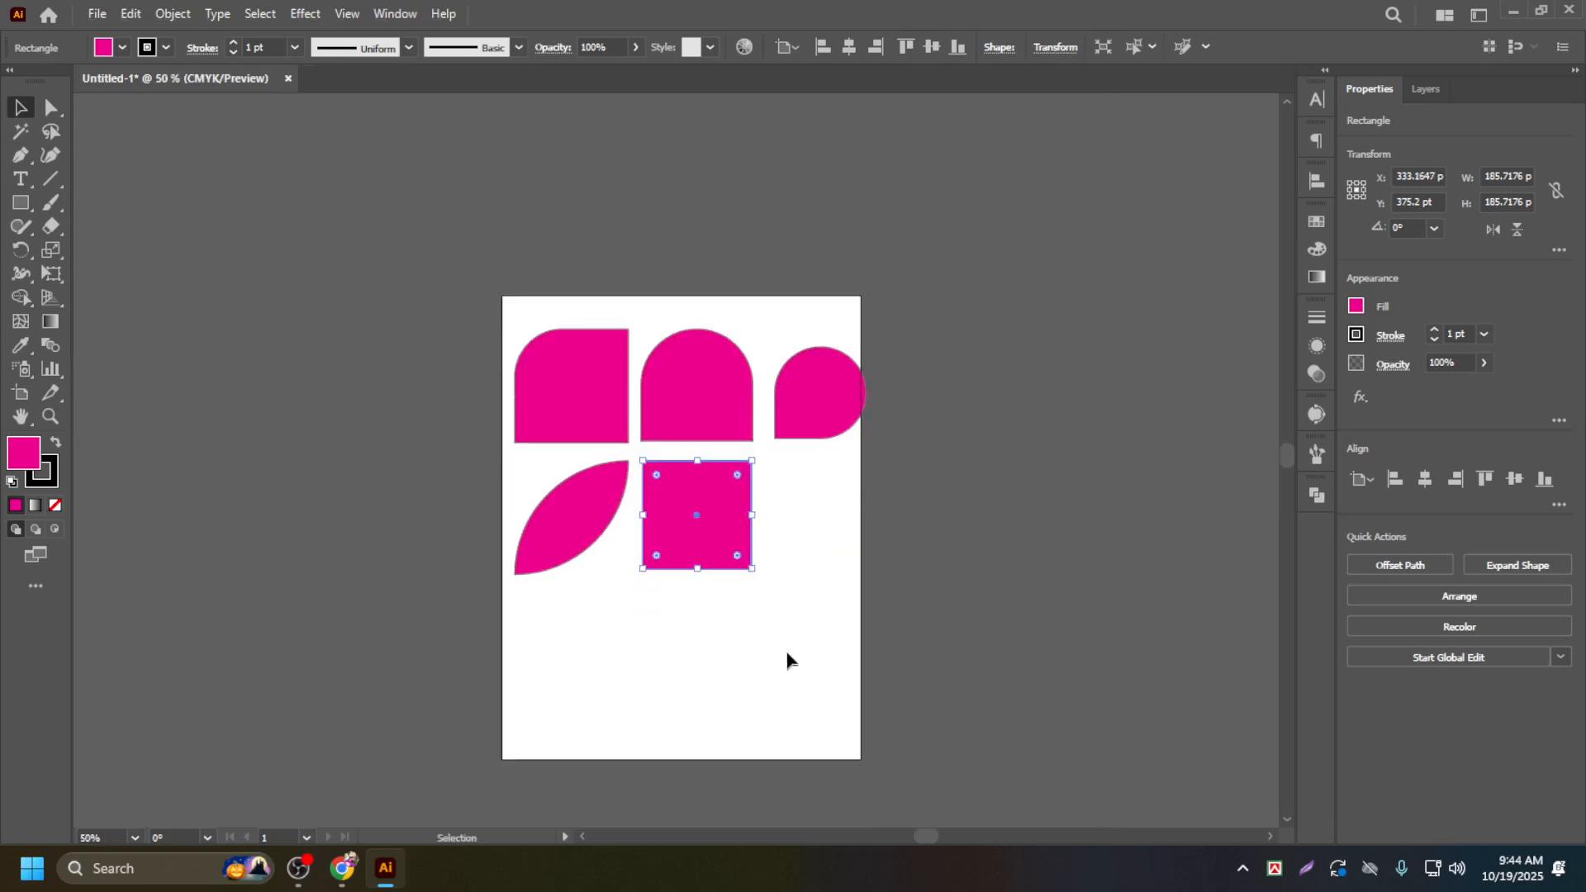
click(784, 653)
scroll(734, 583, up, 1)
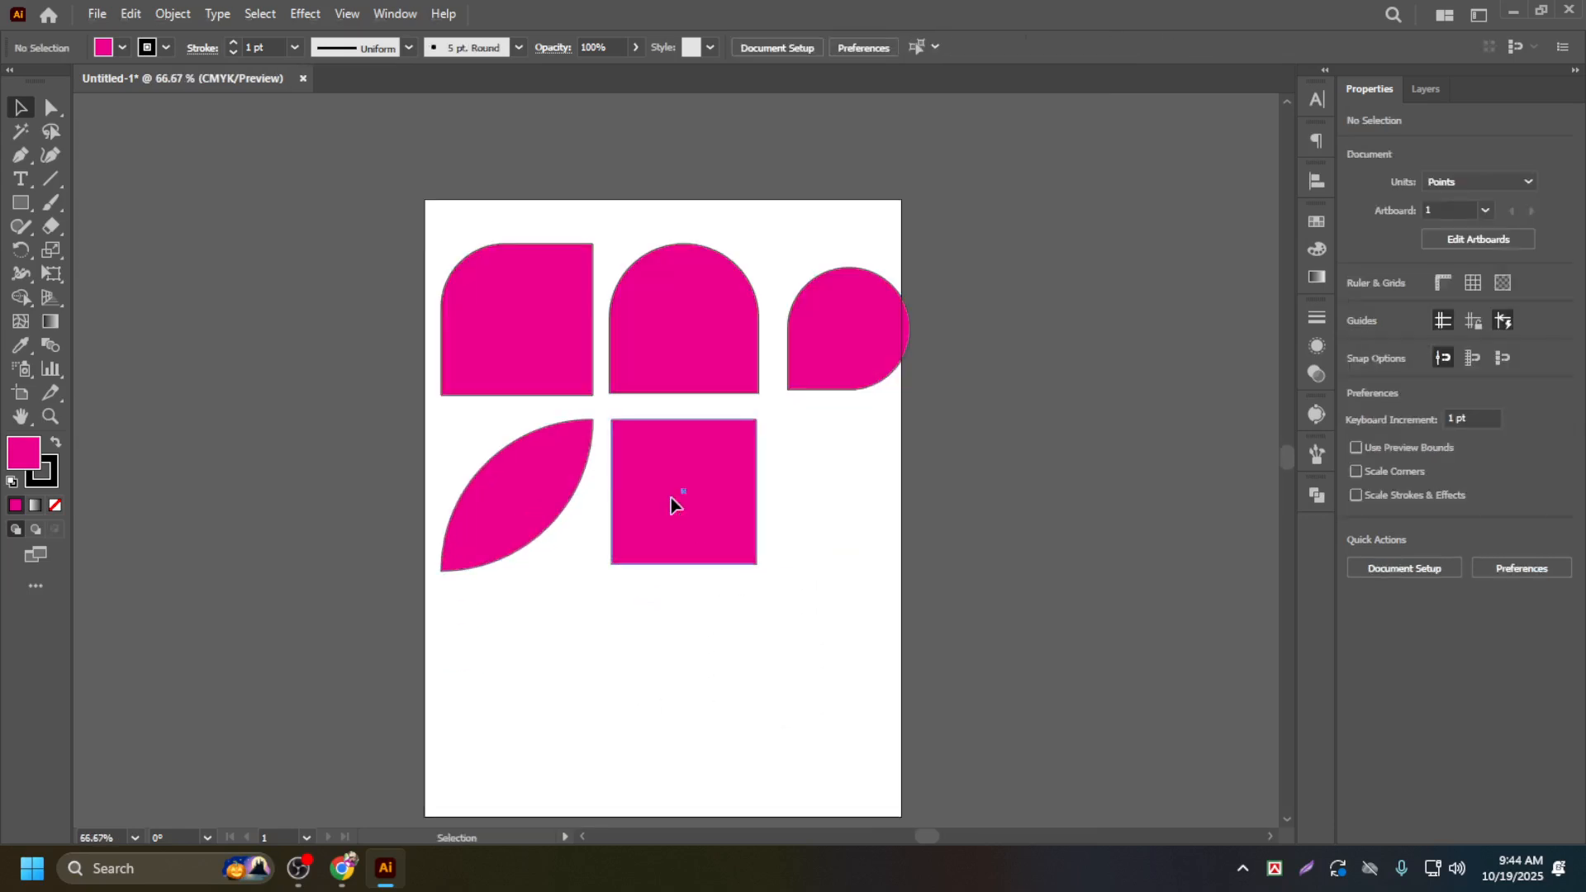
alt+drag(671, 502, 847, 505)
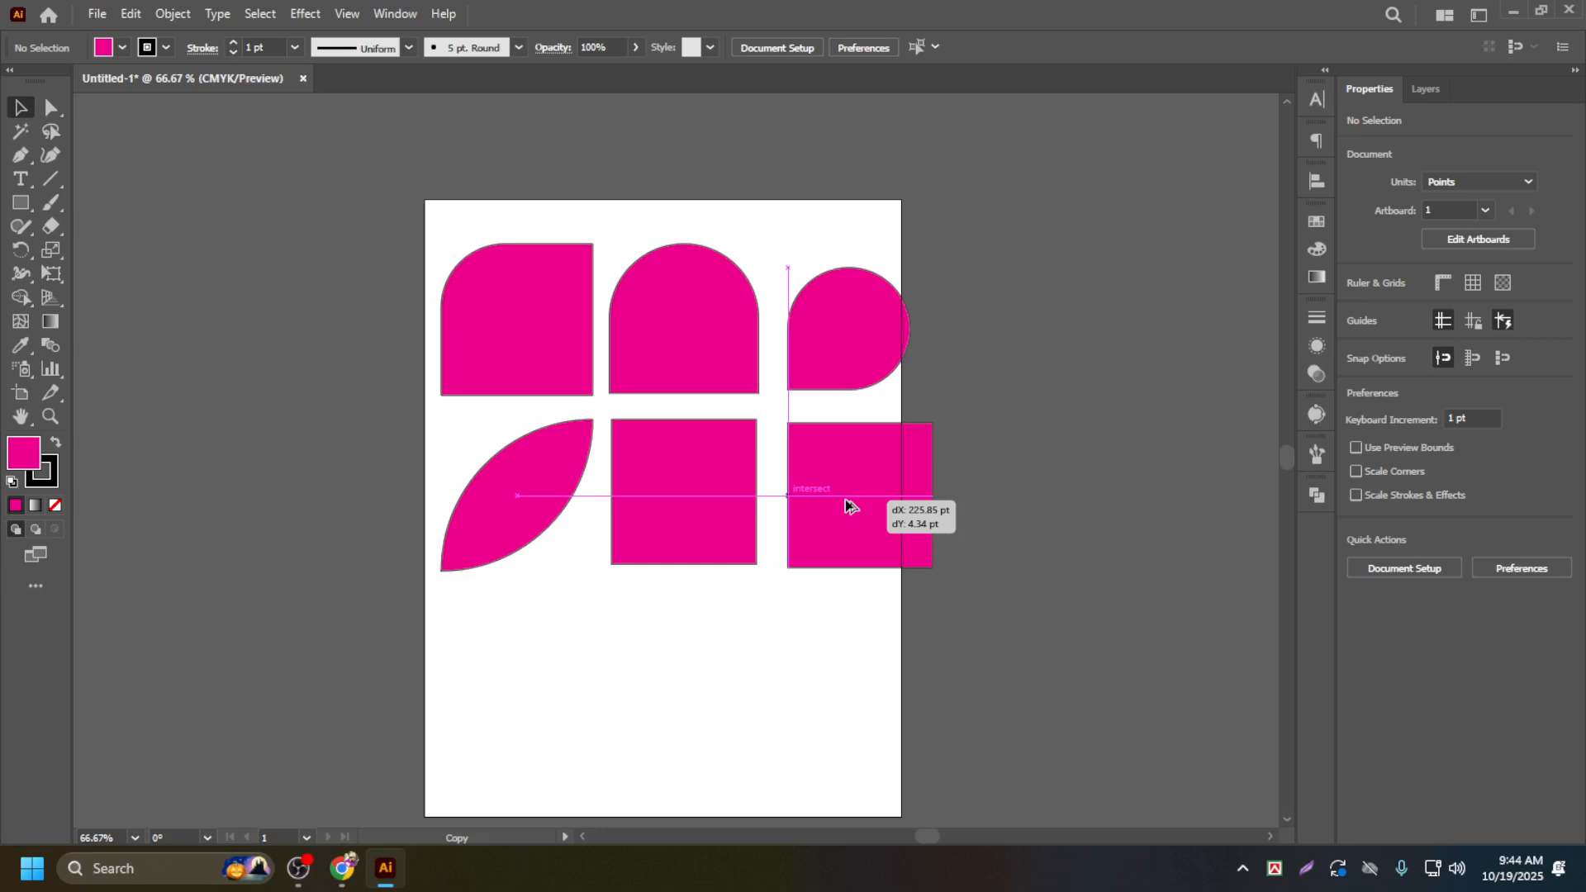
alt+drag(847, 505, 849, 508)
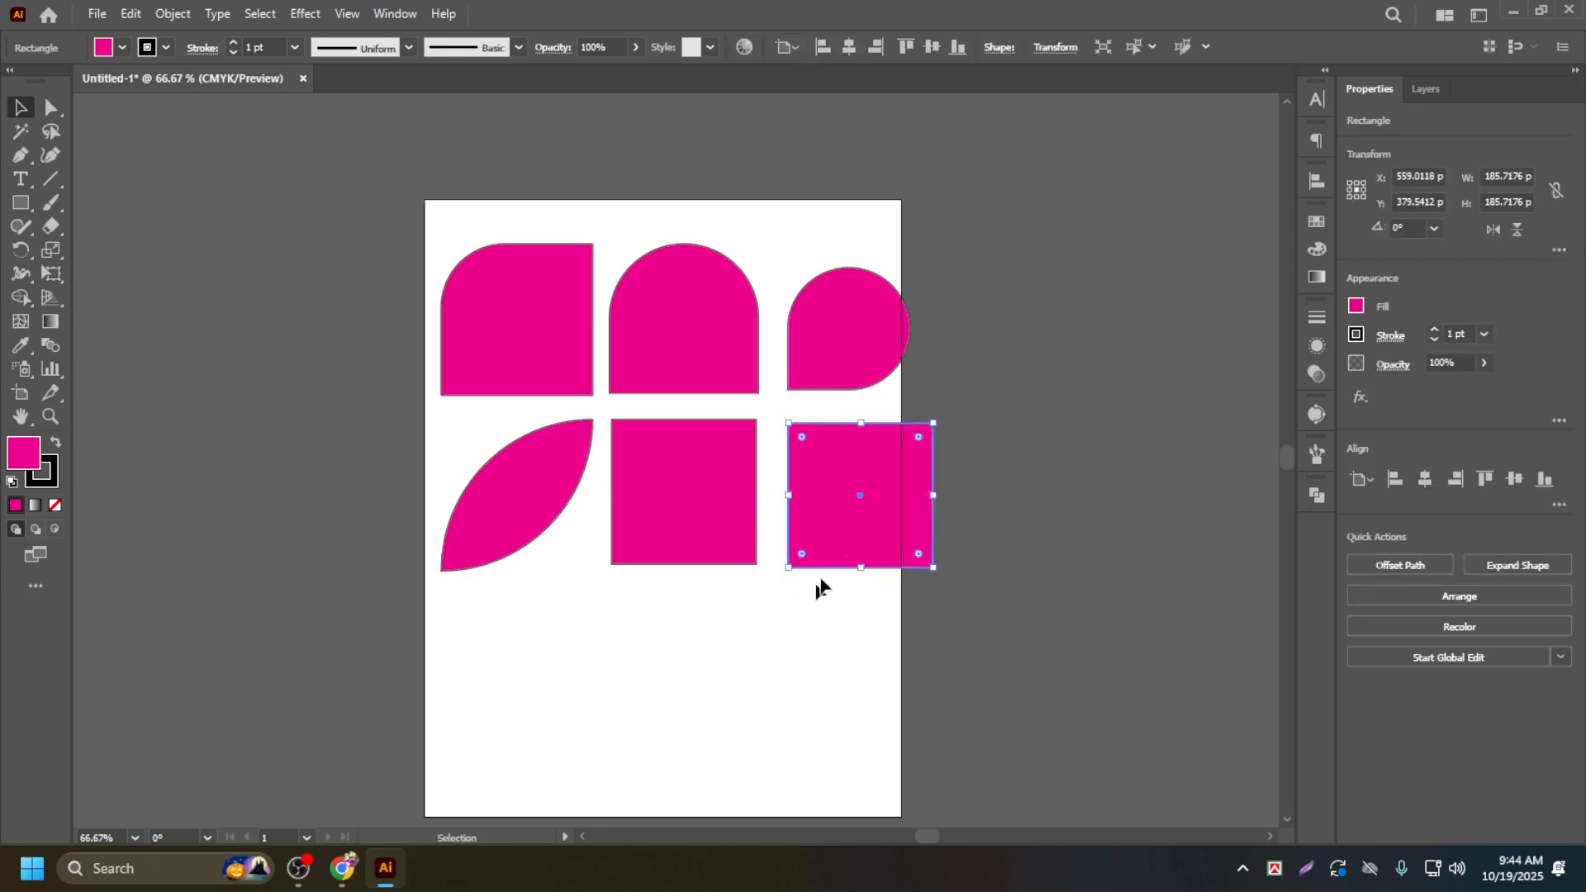
Step: Repeat the duplication twice to extend the row to four squares
scroll(764, 504, up, 3)
scroll(754, 471, down, 3)
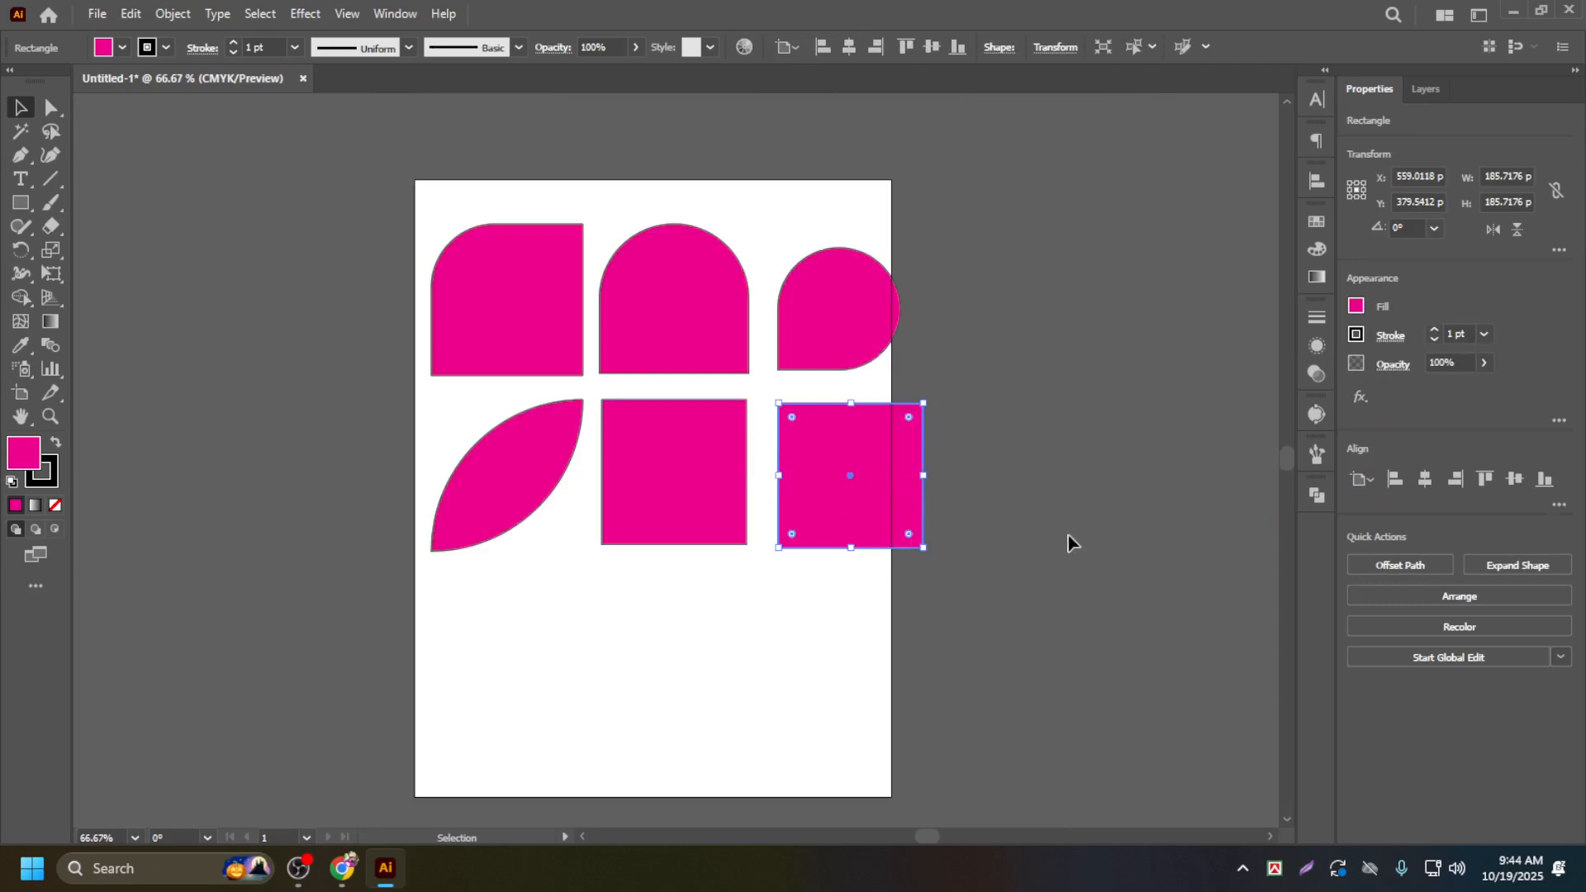
key(ctrl+d)
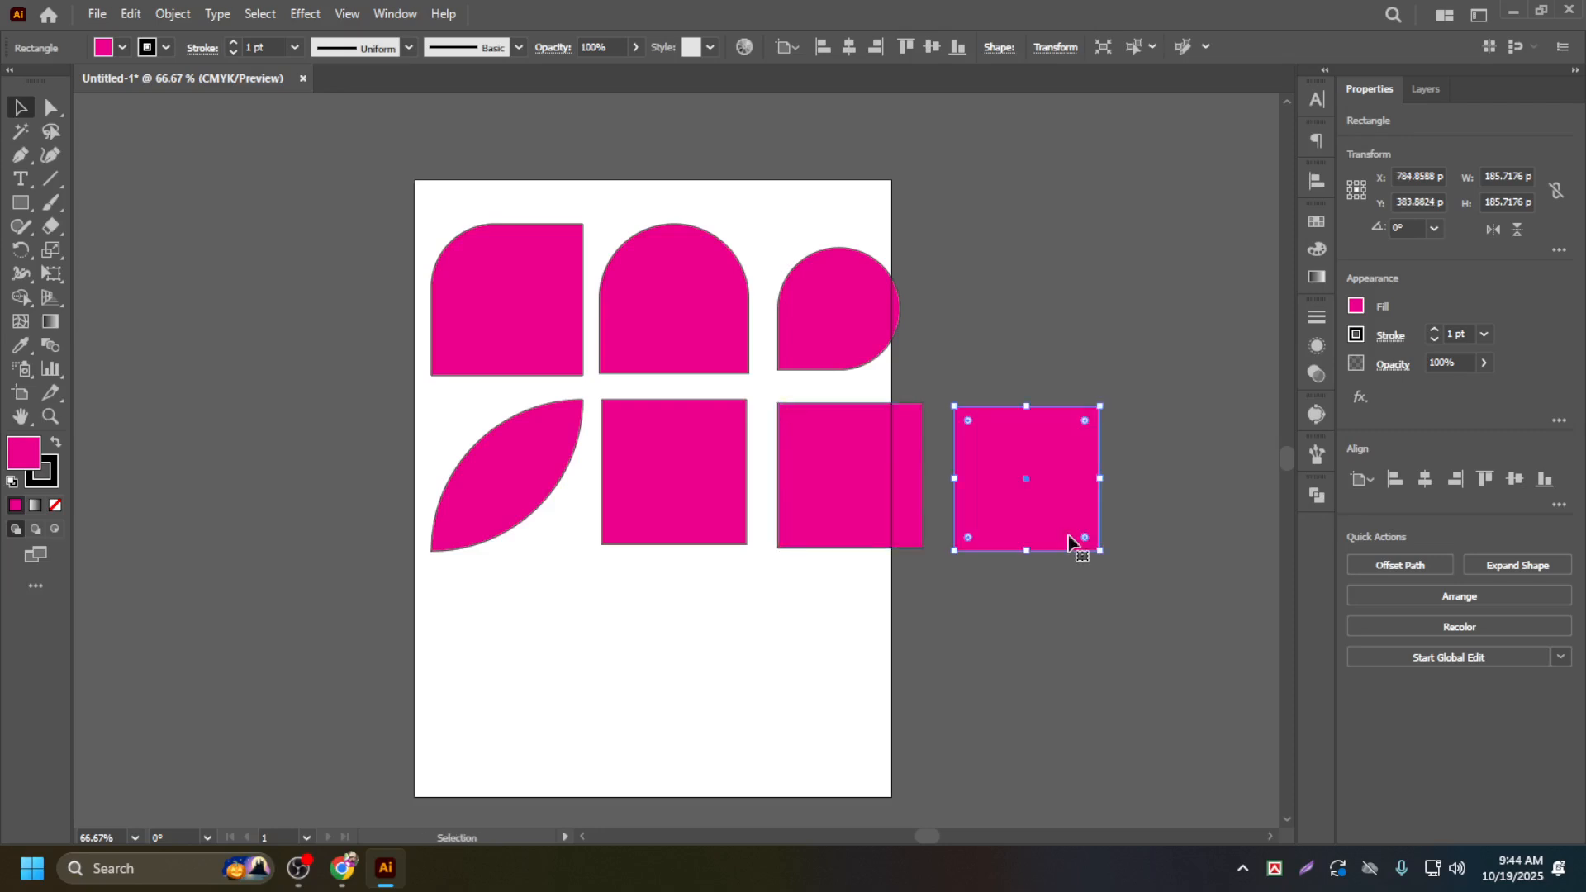
key(ctrl+d)
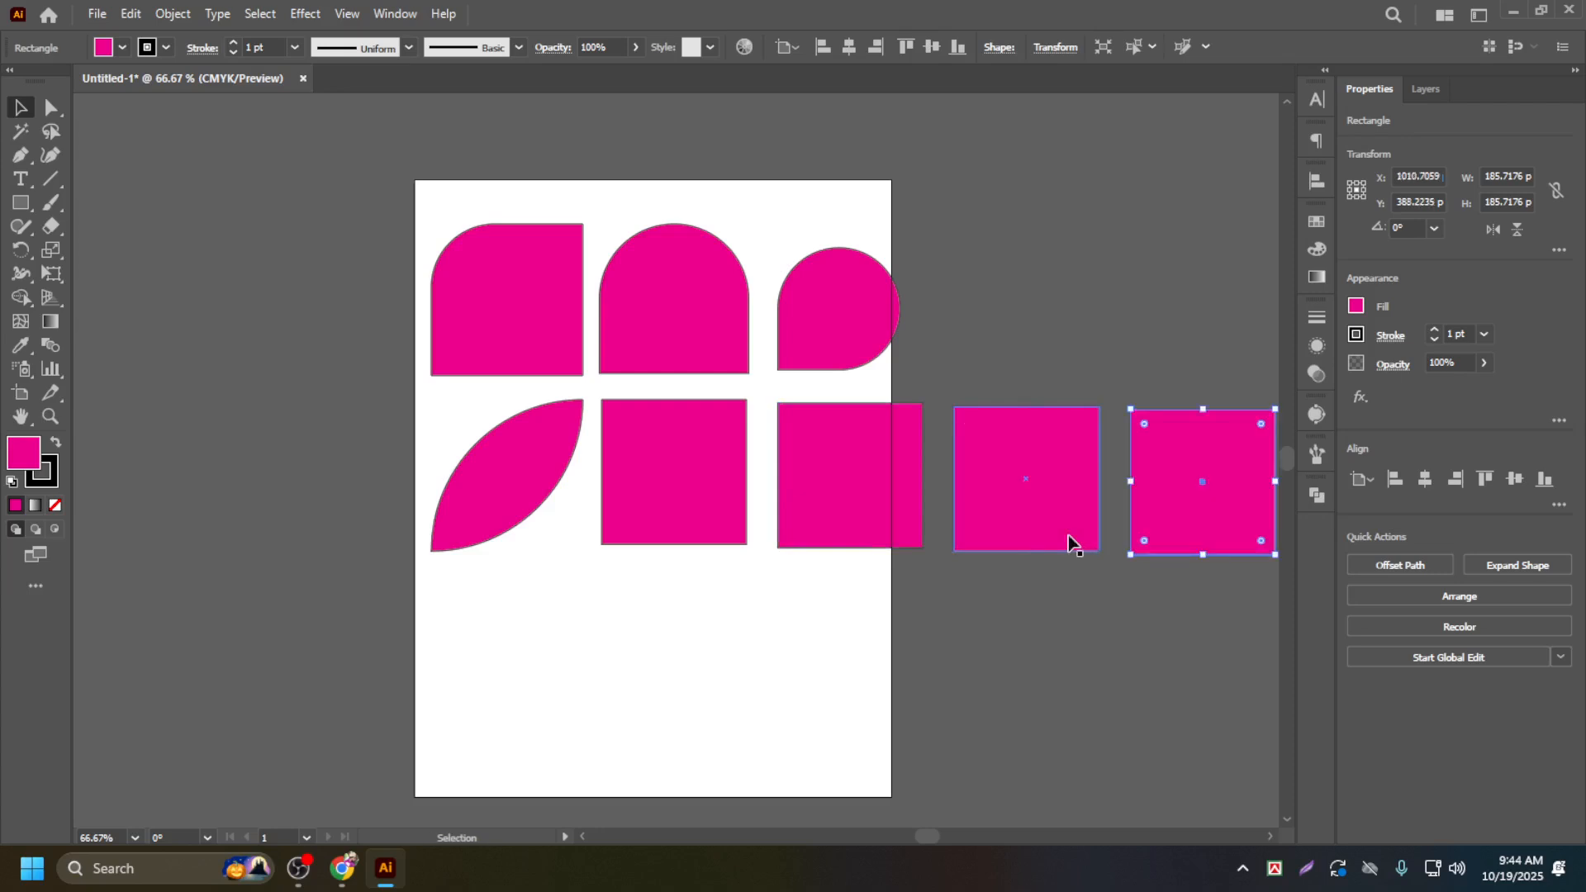
Step: Try duplicating the whole row of four squares below itself, and delete the copied row
scroll(1064, 535, down, 4)
scroll(1089, 562, up, 3)
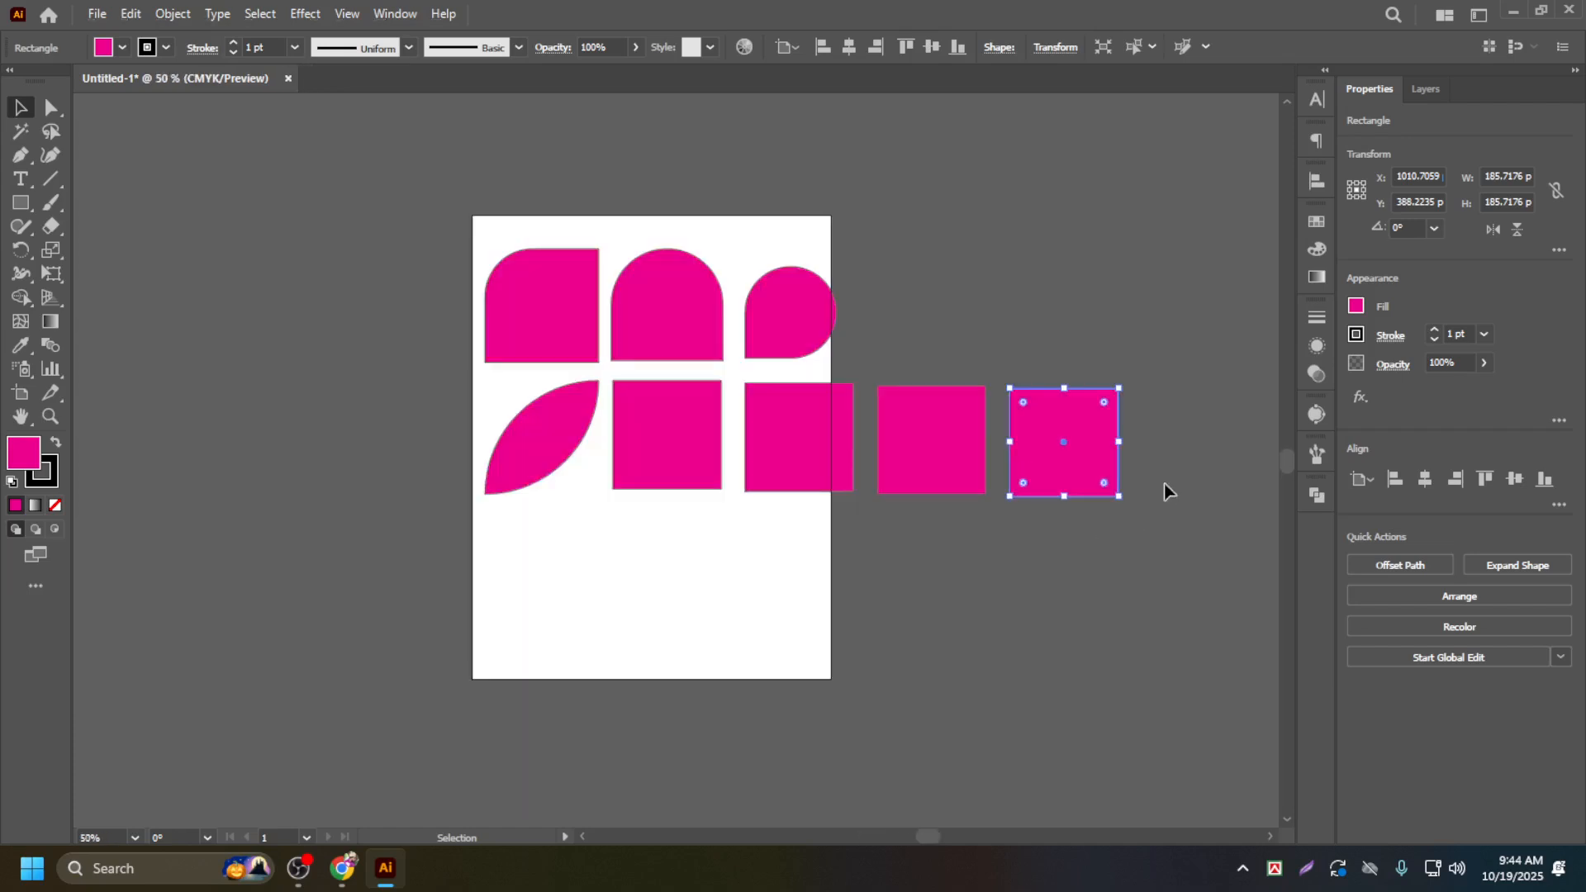
click(1190, 437)
drag(1195, 440, 601, 485)
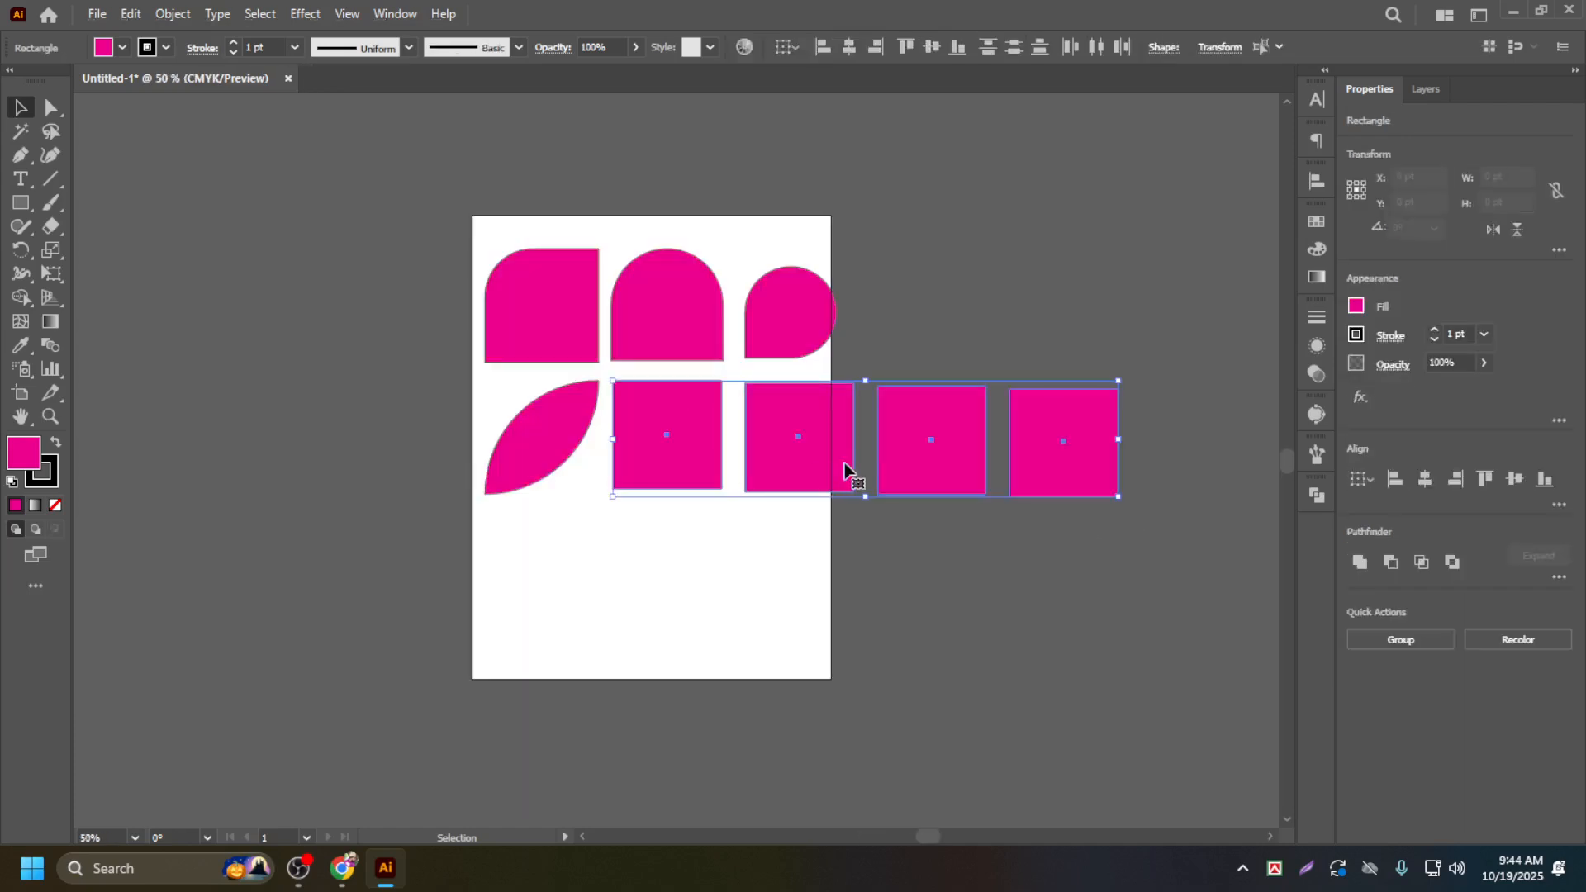
drag(849, 468, 851, 586)
drag(853, 590, 848, 590)
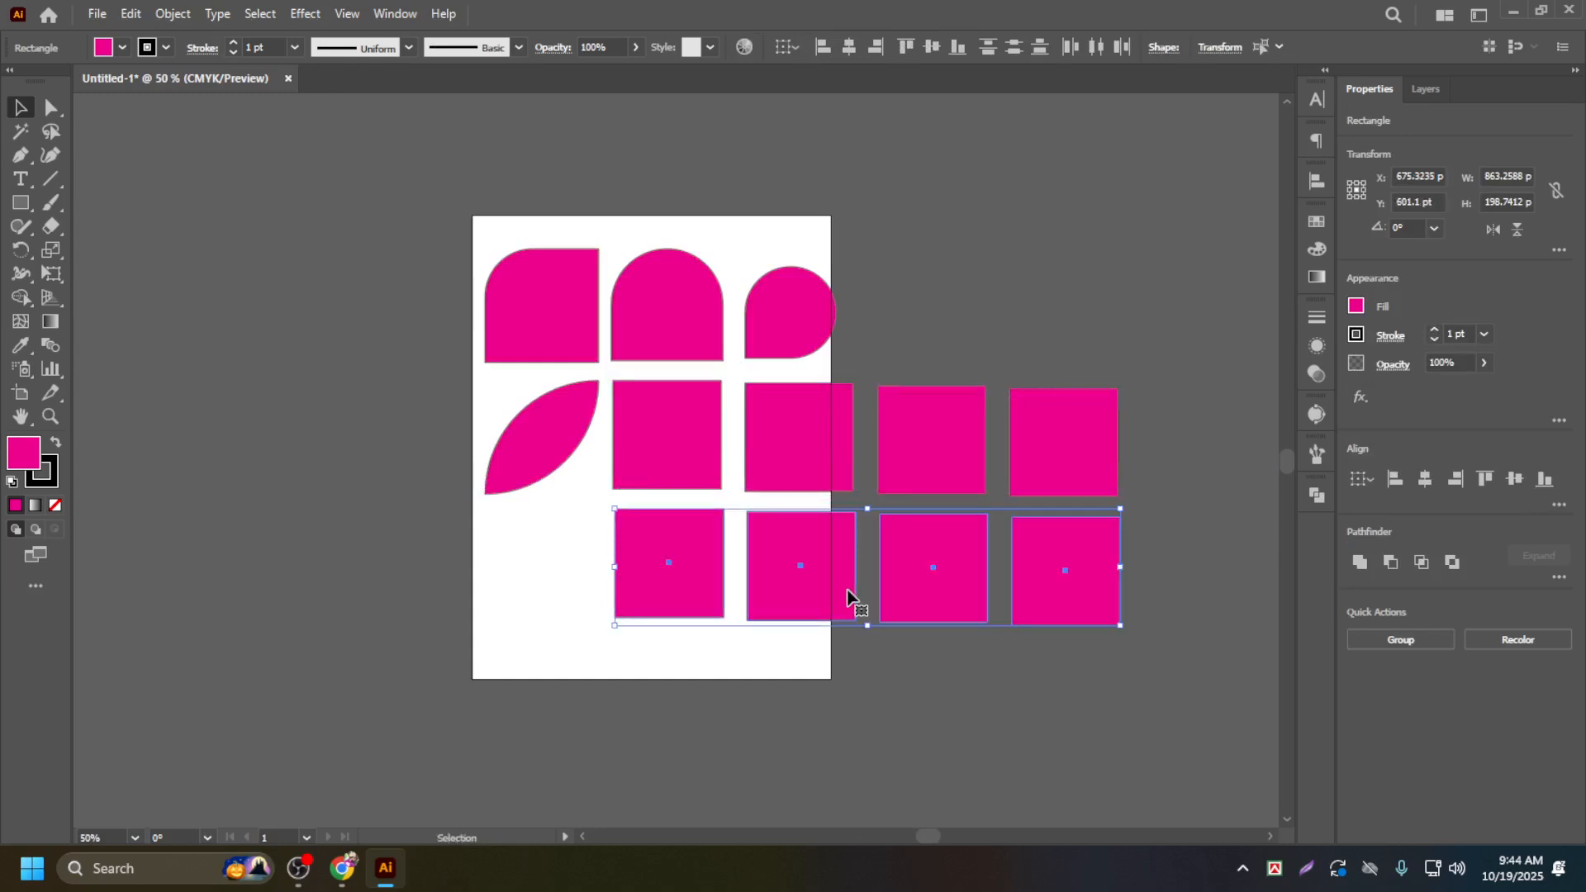
key(Delete)
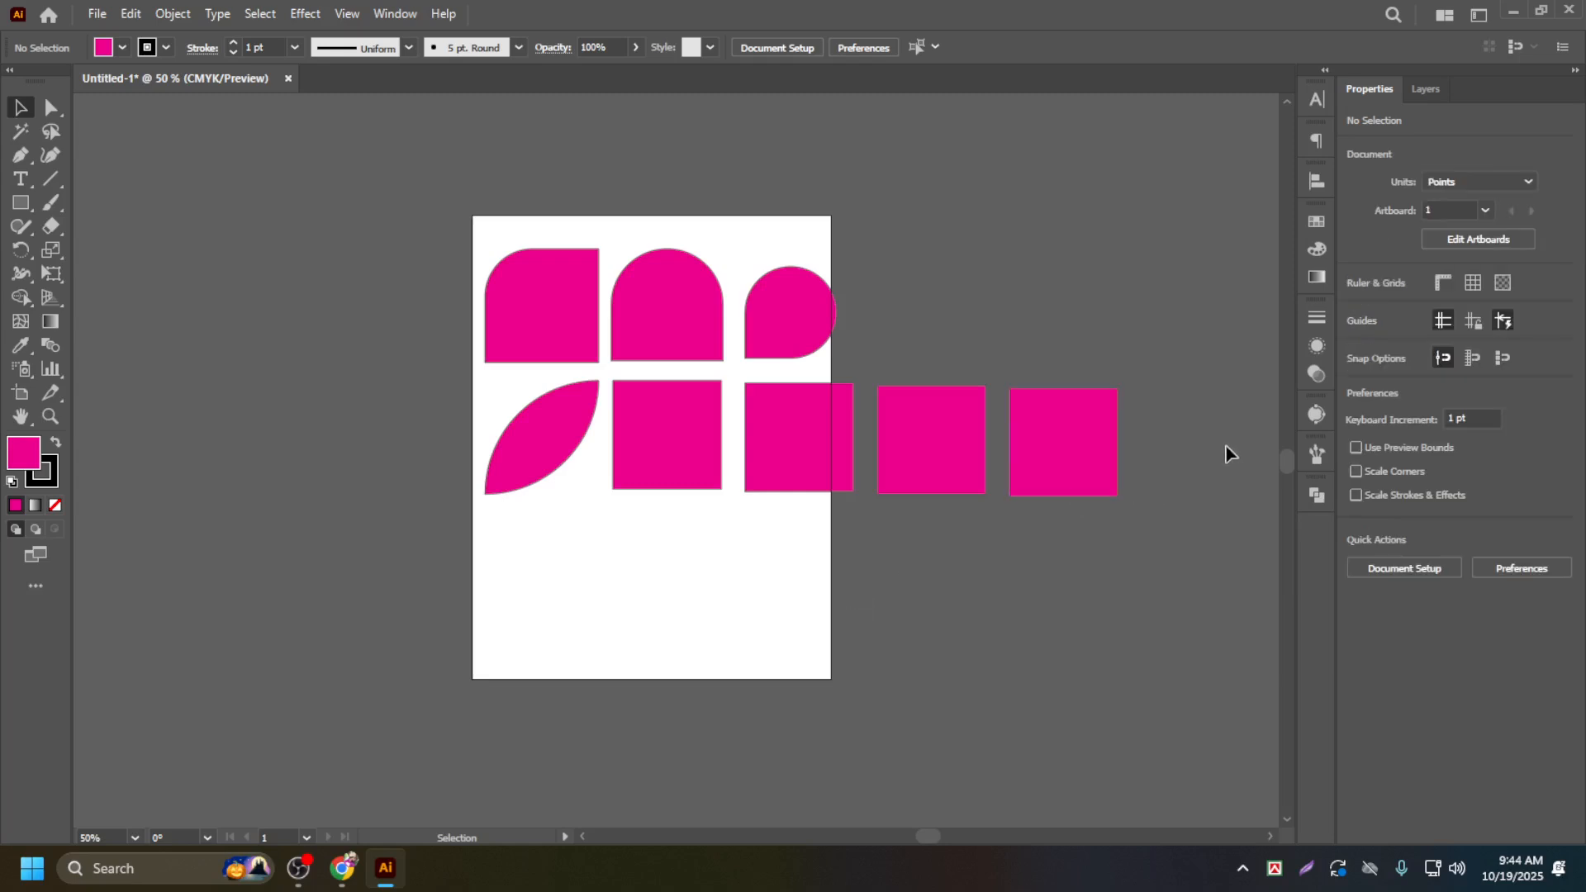
Step: Duplicate the row of four squares about 225 pt below, and repeat the duplication once to make a third row
drag(1144, 468, 628, 499)
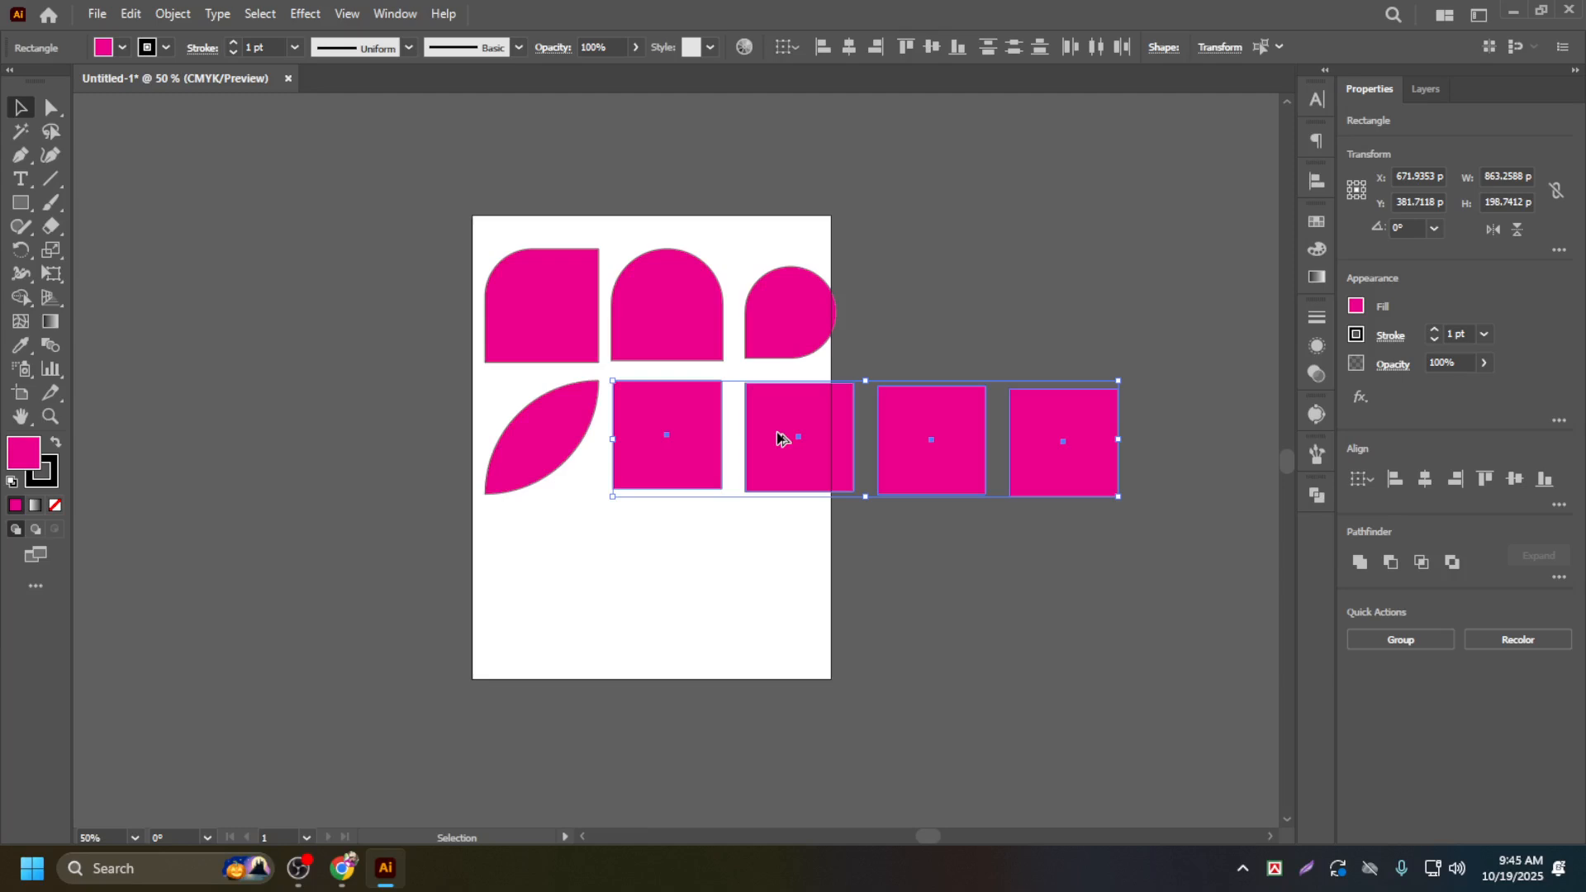
drag(779, 439, 780, 567)
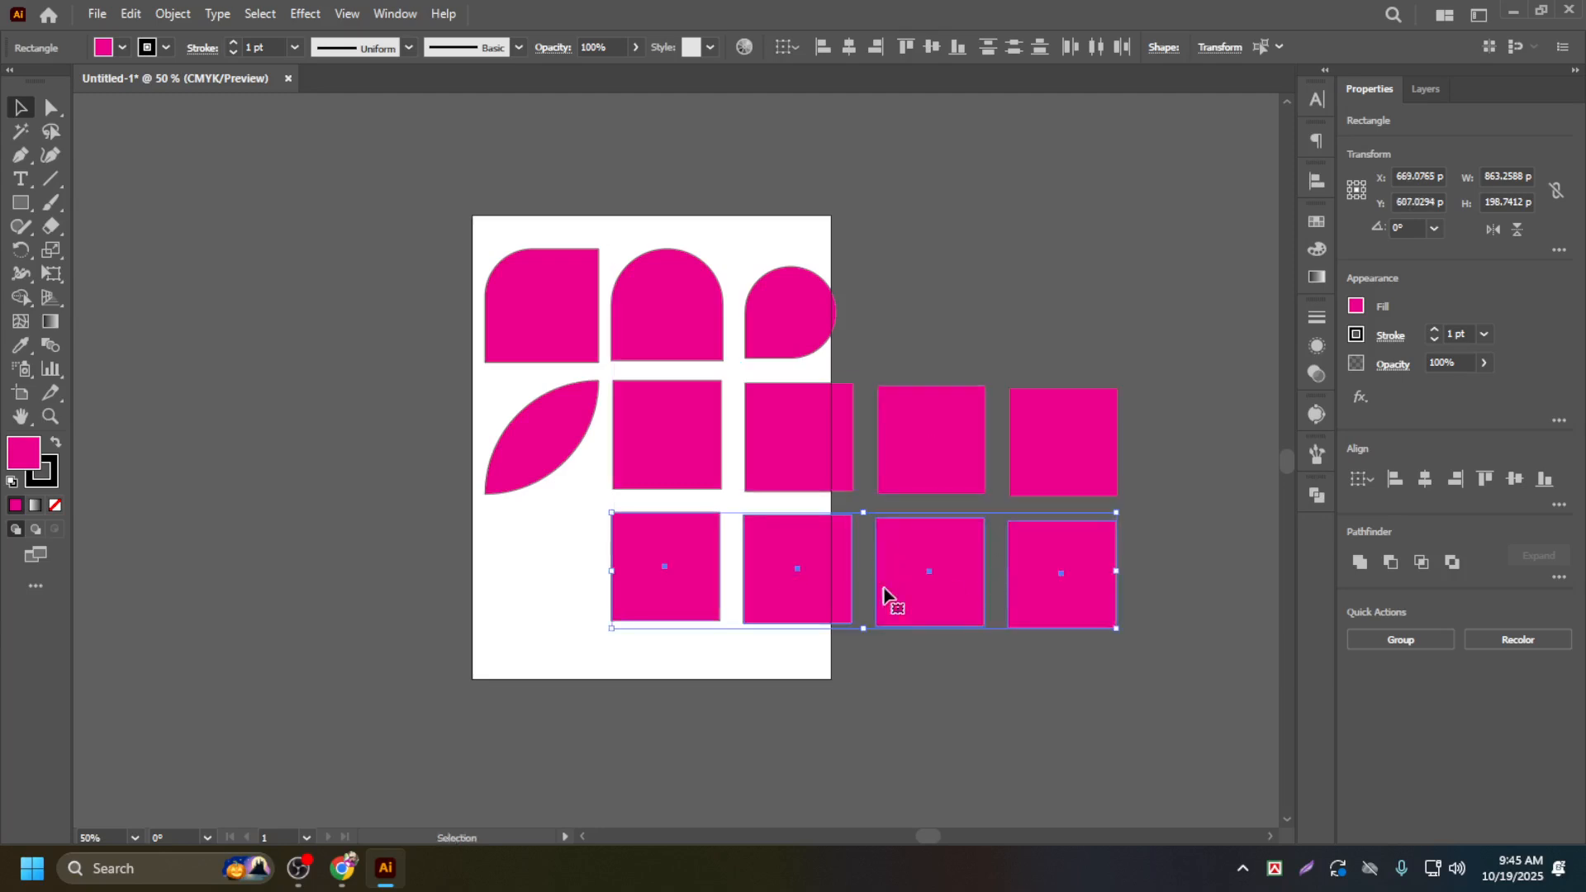
scroll(884, 595, down, 2)
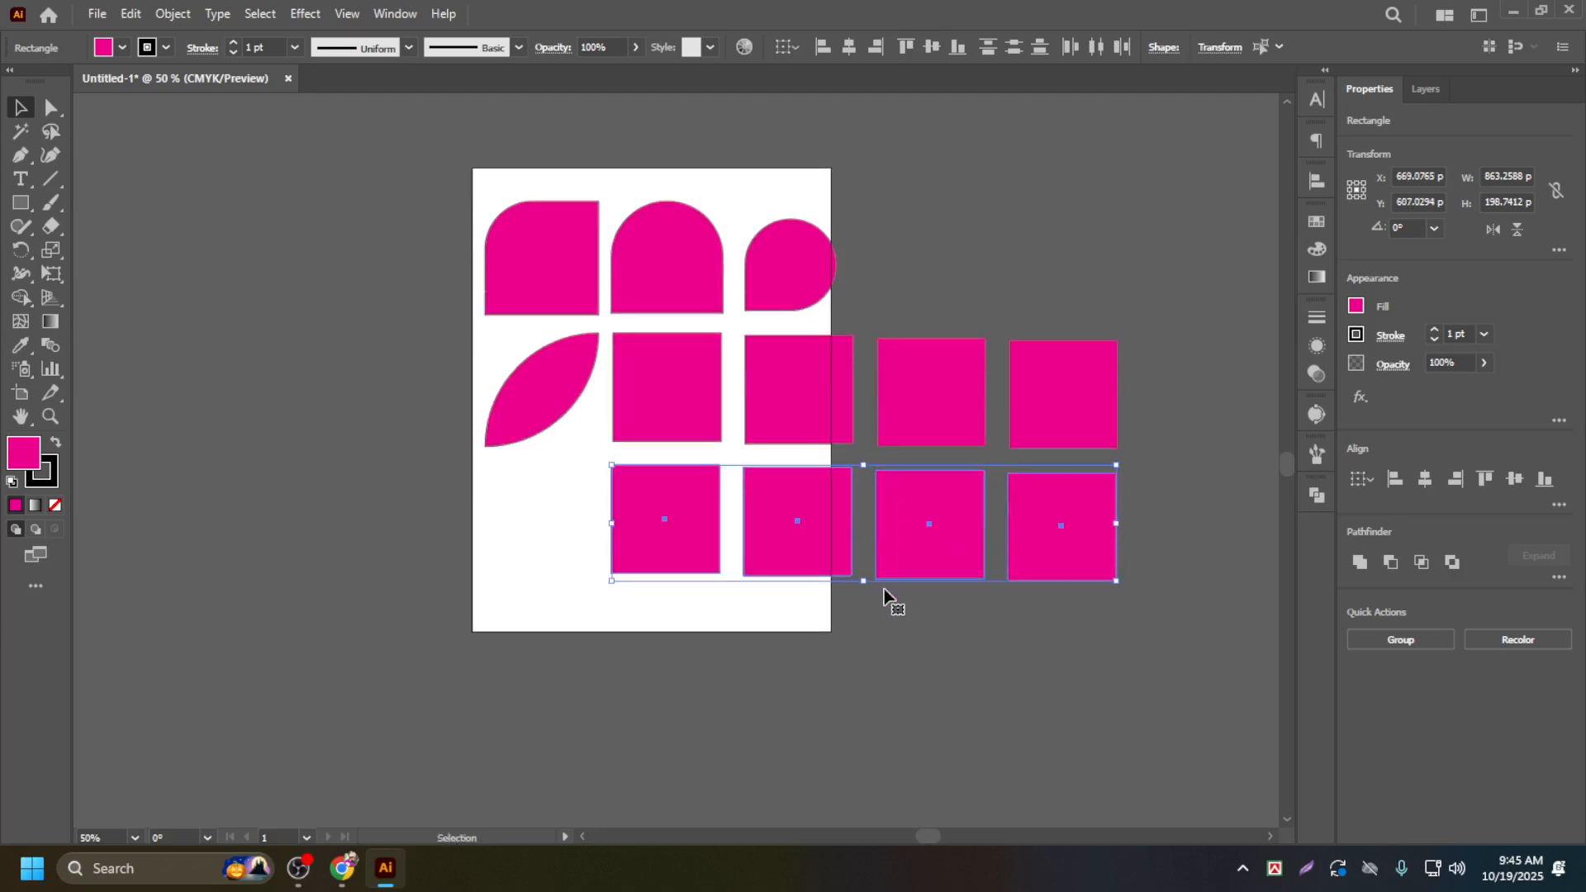
key(ctrl+d)
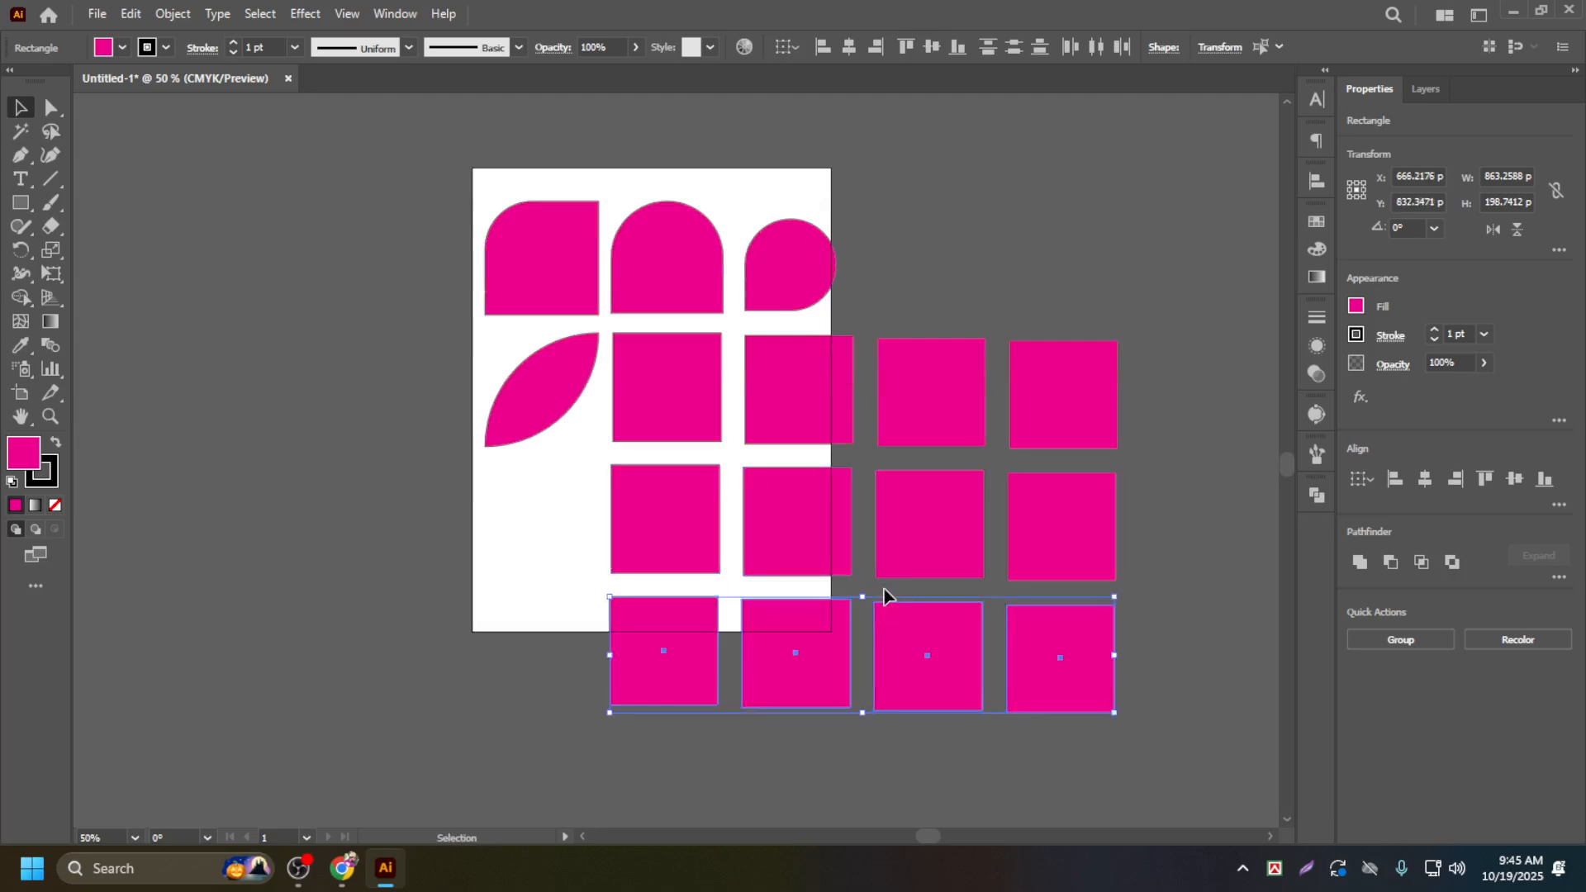
scroll(888, 595, down, 3)
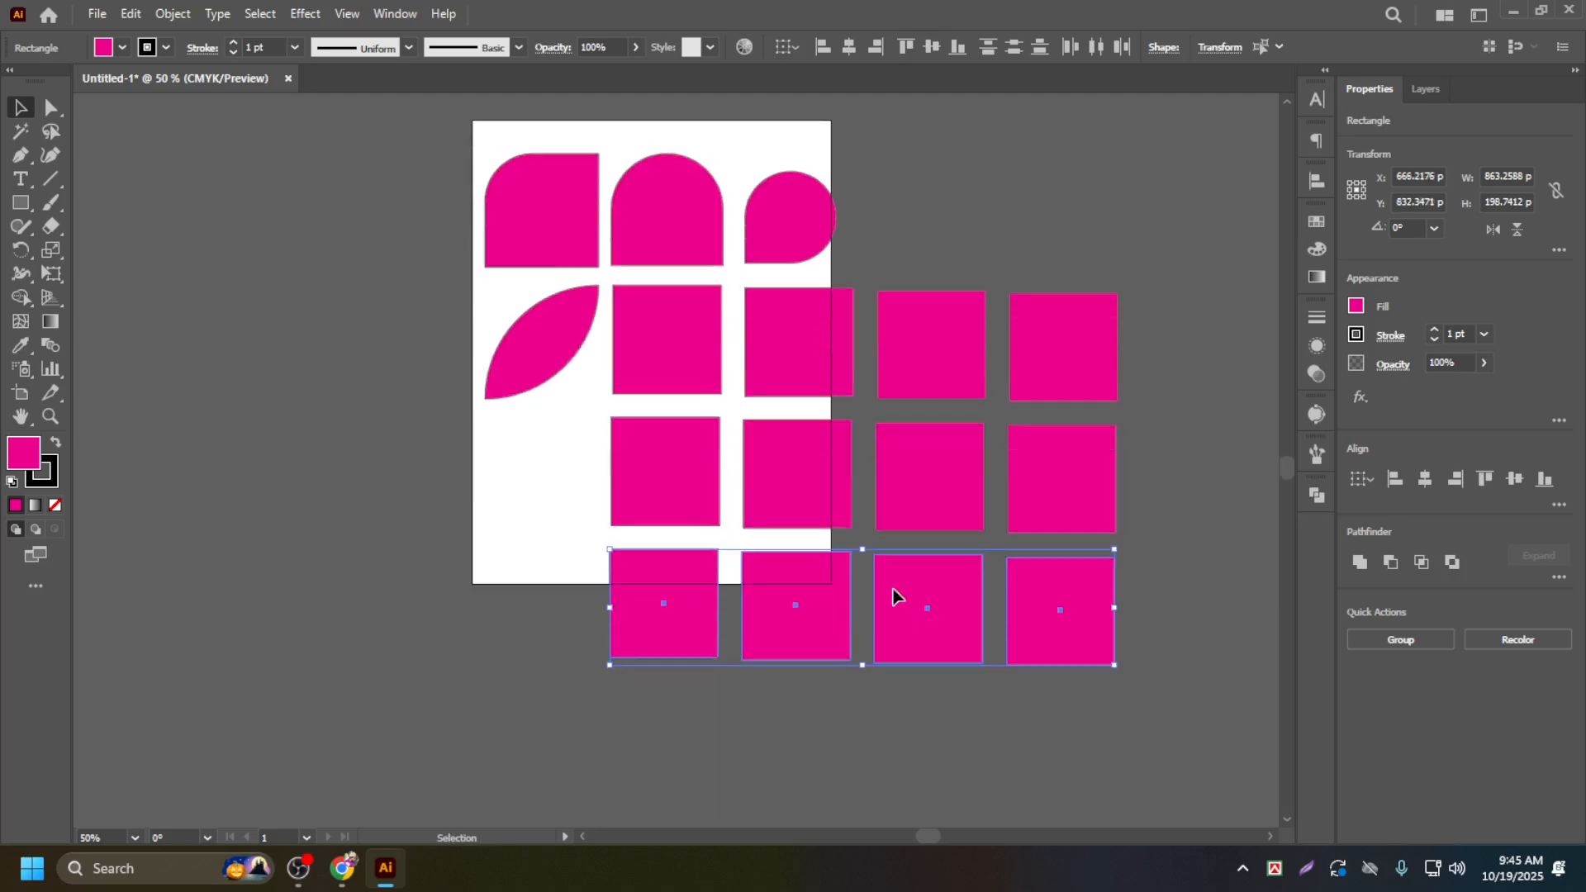
click(947, 772)
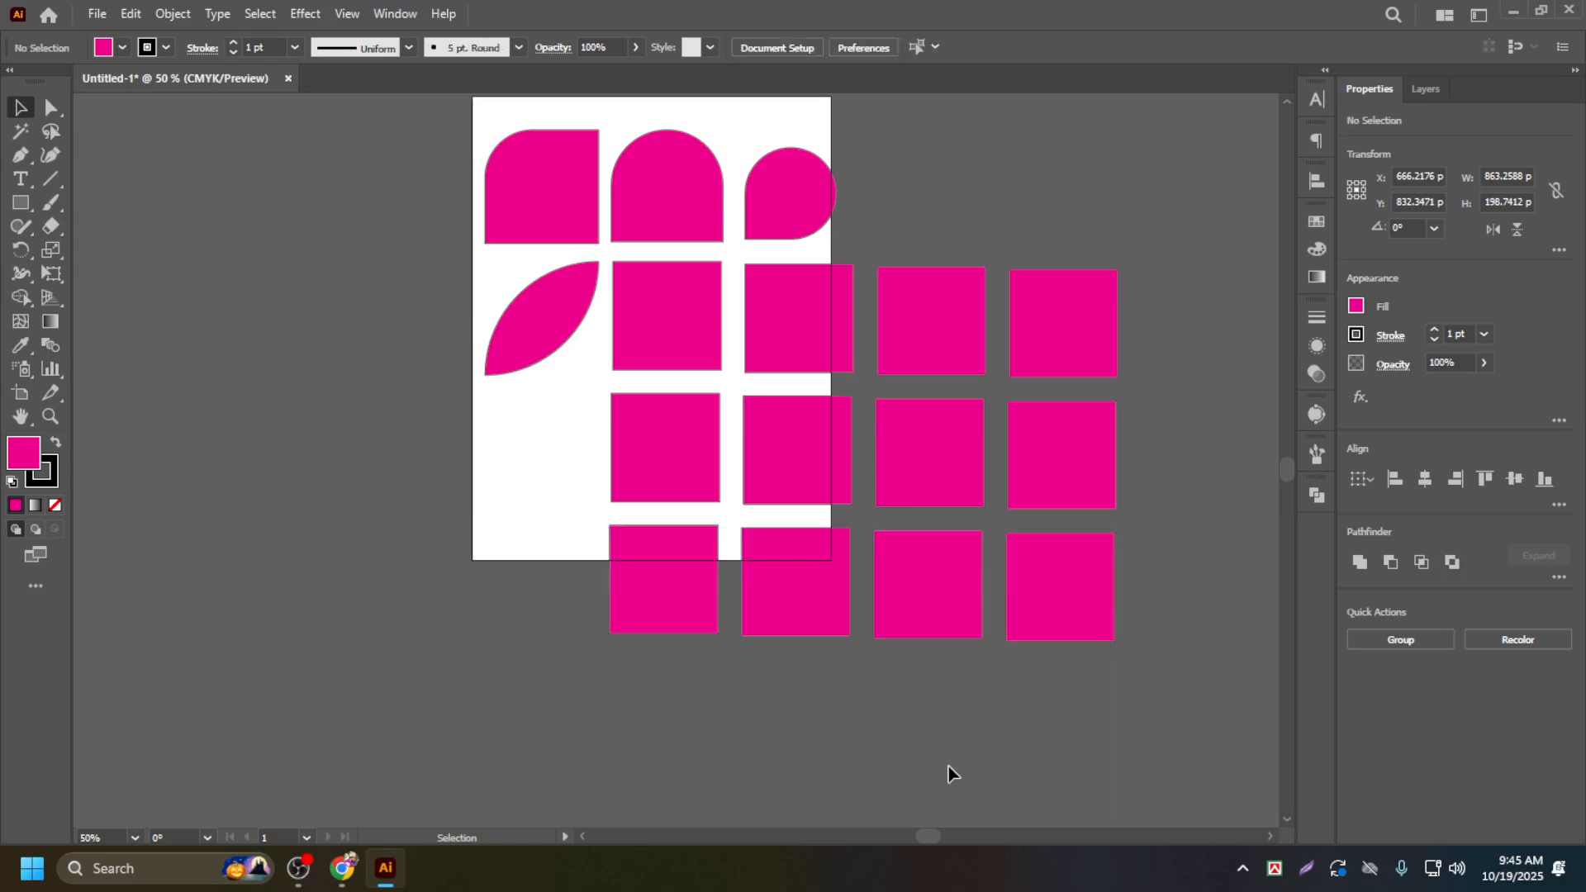
Step: Duplicate the third square of the lowest row below itself by repeating the last transformation
click(940, 632)
key(ctrl+d)
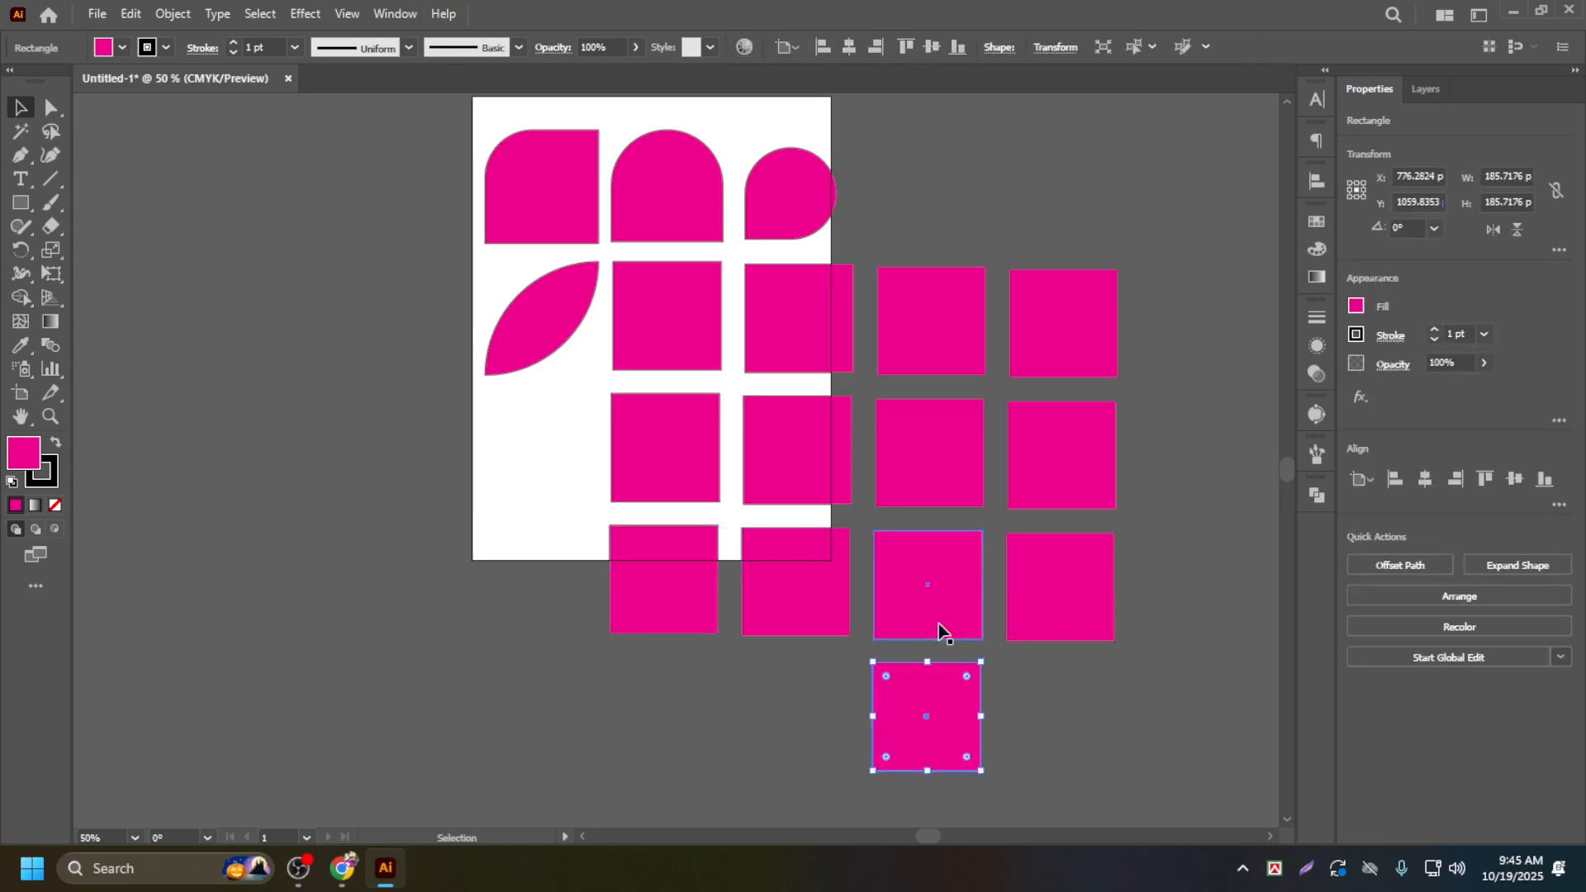
click(1063, 707)
scroll(1063, 707, down, 2)
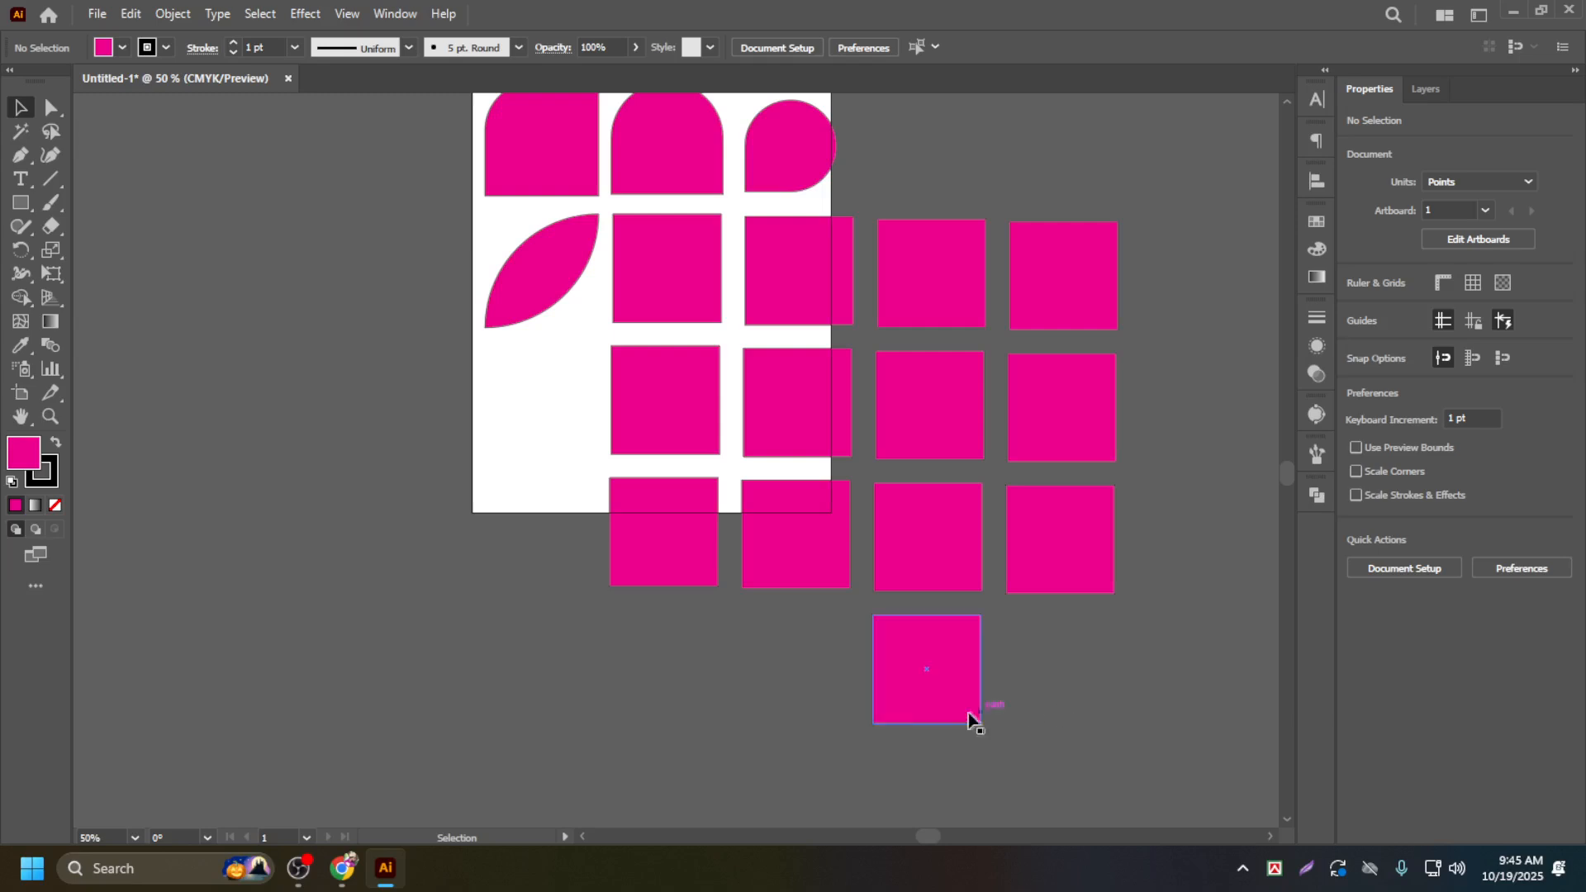
click(895, 695)
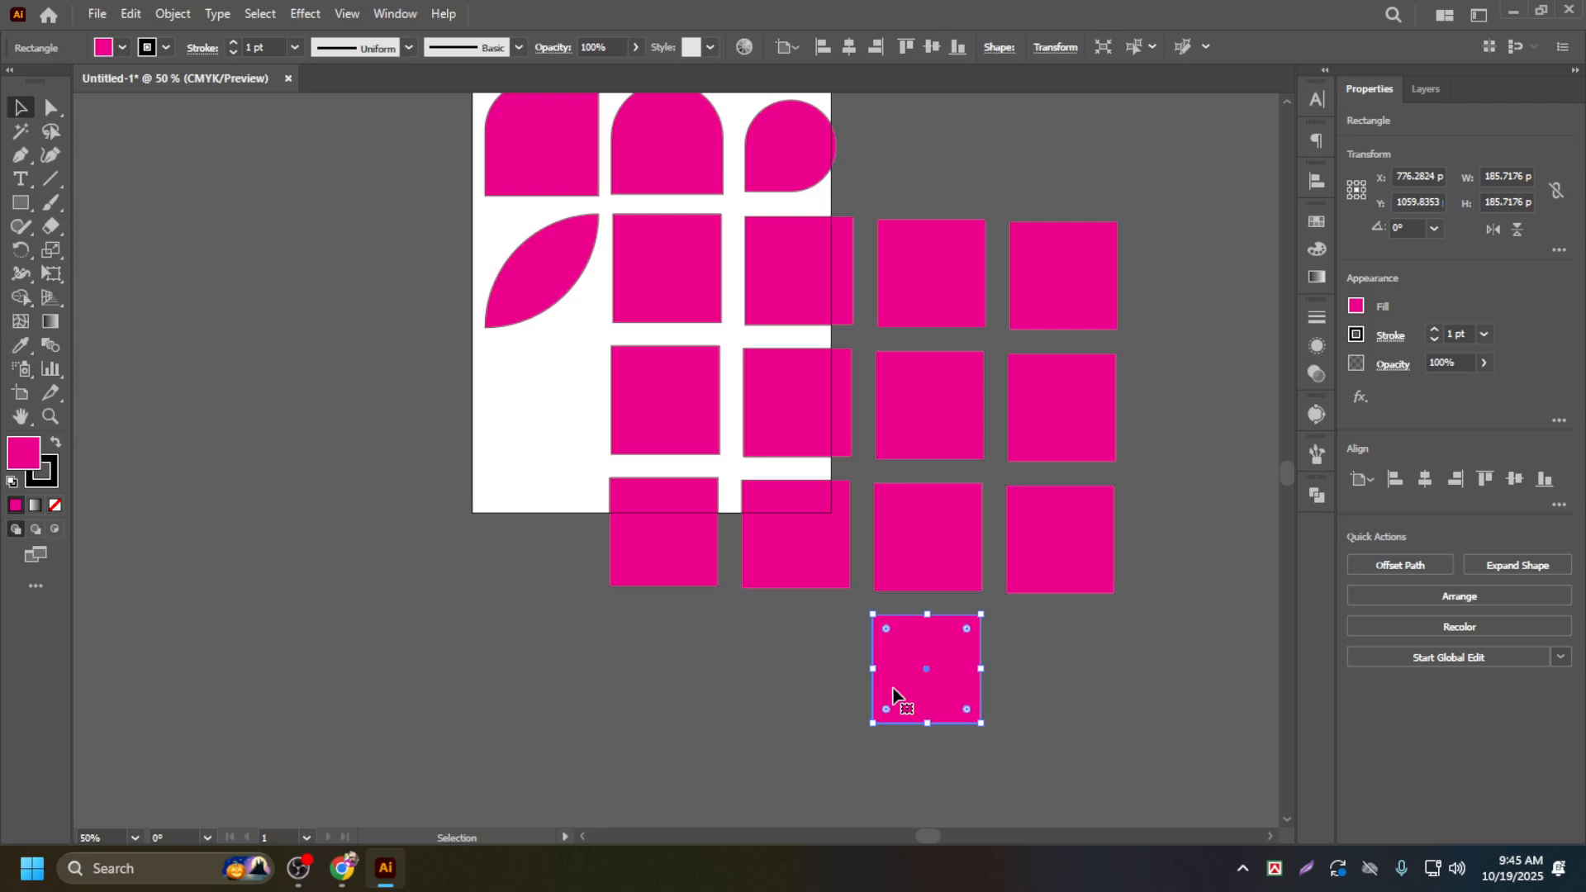
click(642, 704)
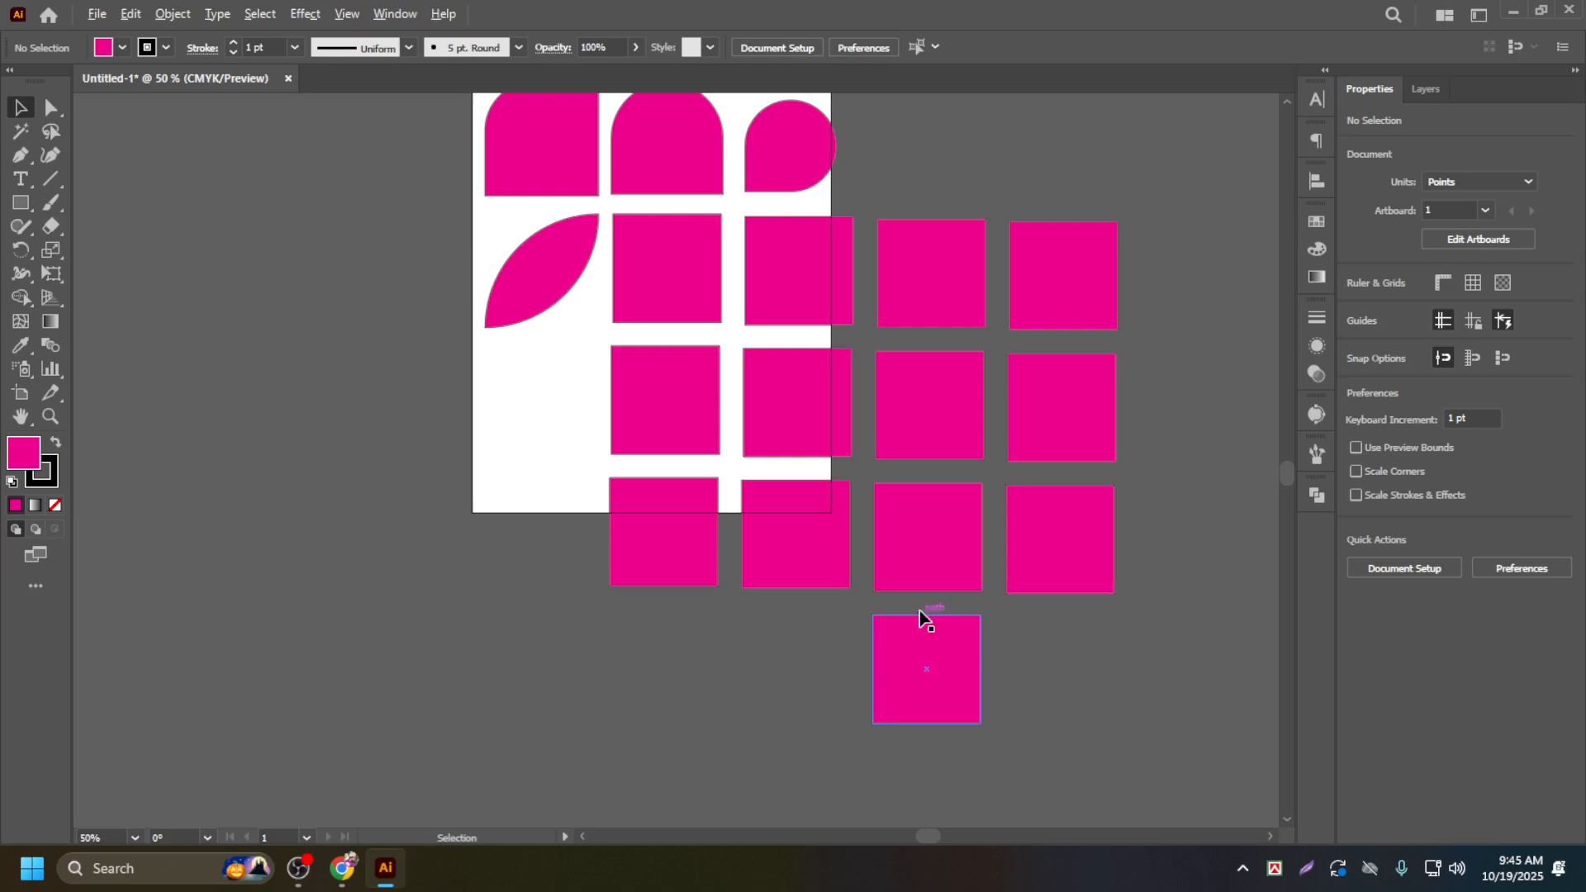
Step: Examine the full canvas extent around the artboard and the grid of duplicated squares
alt+scroll(924, 620, down, 8)
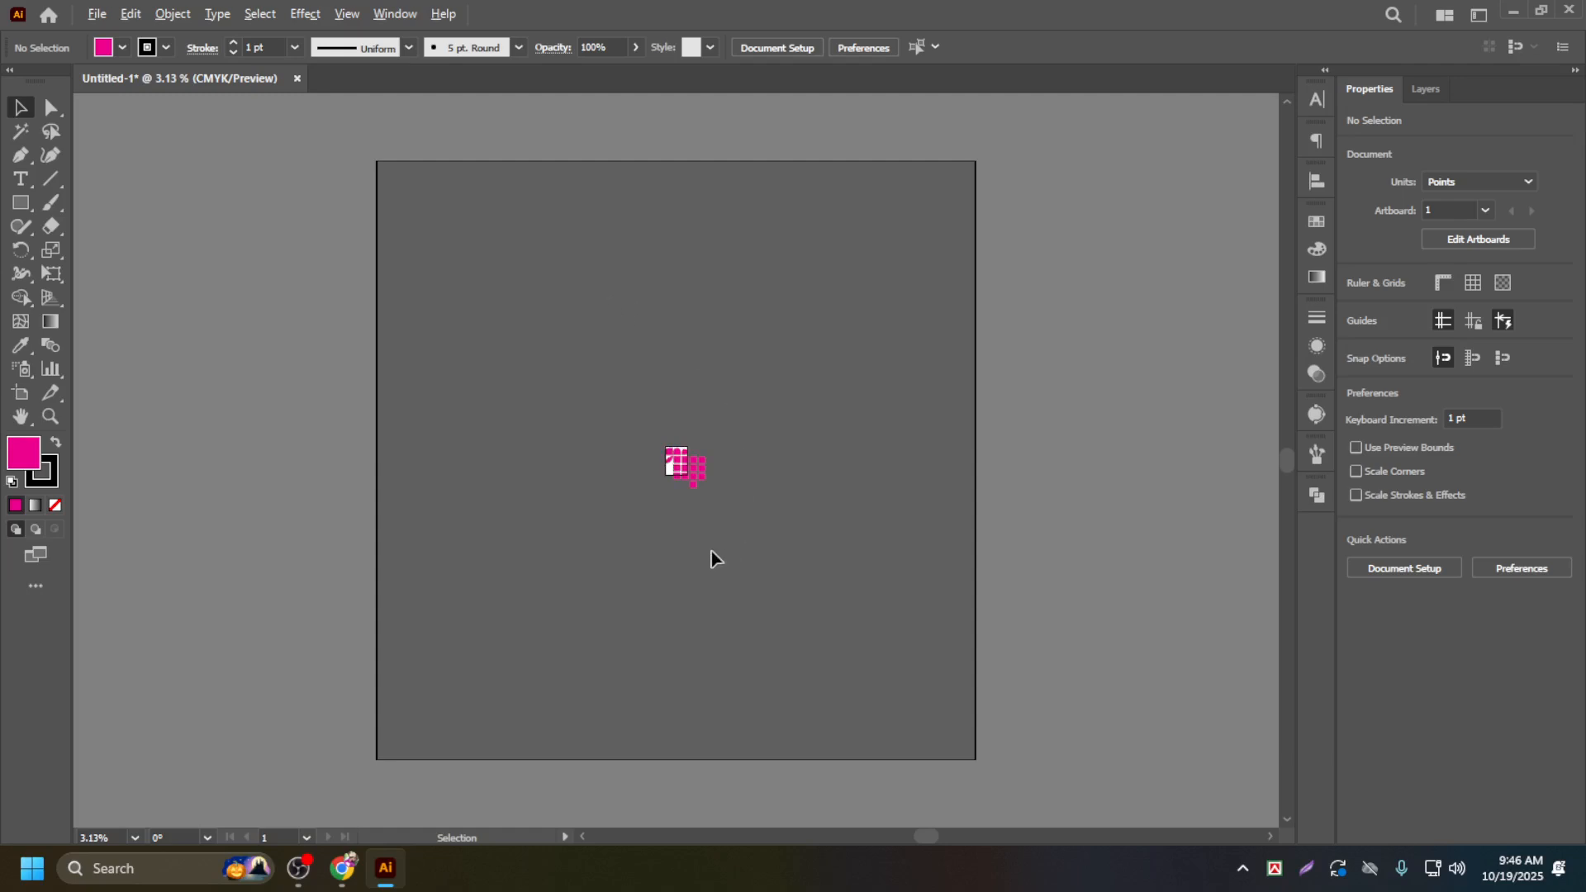
alt+scroll(711, 554, up, 3)
alt+scroll(789, 388, up, 4)
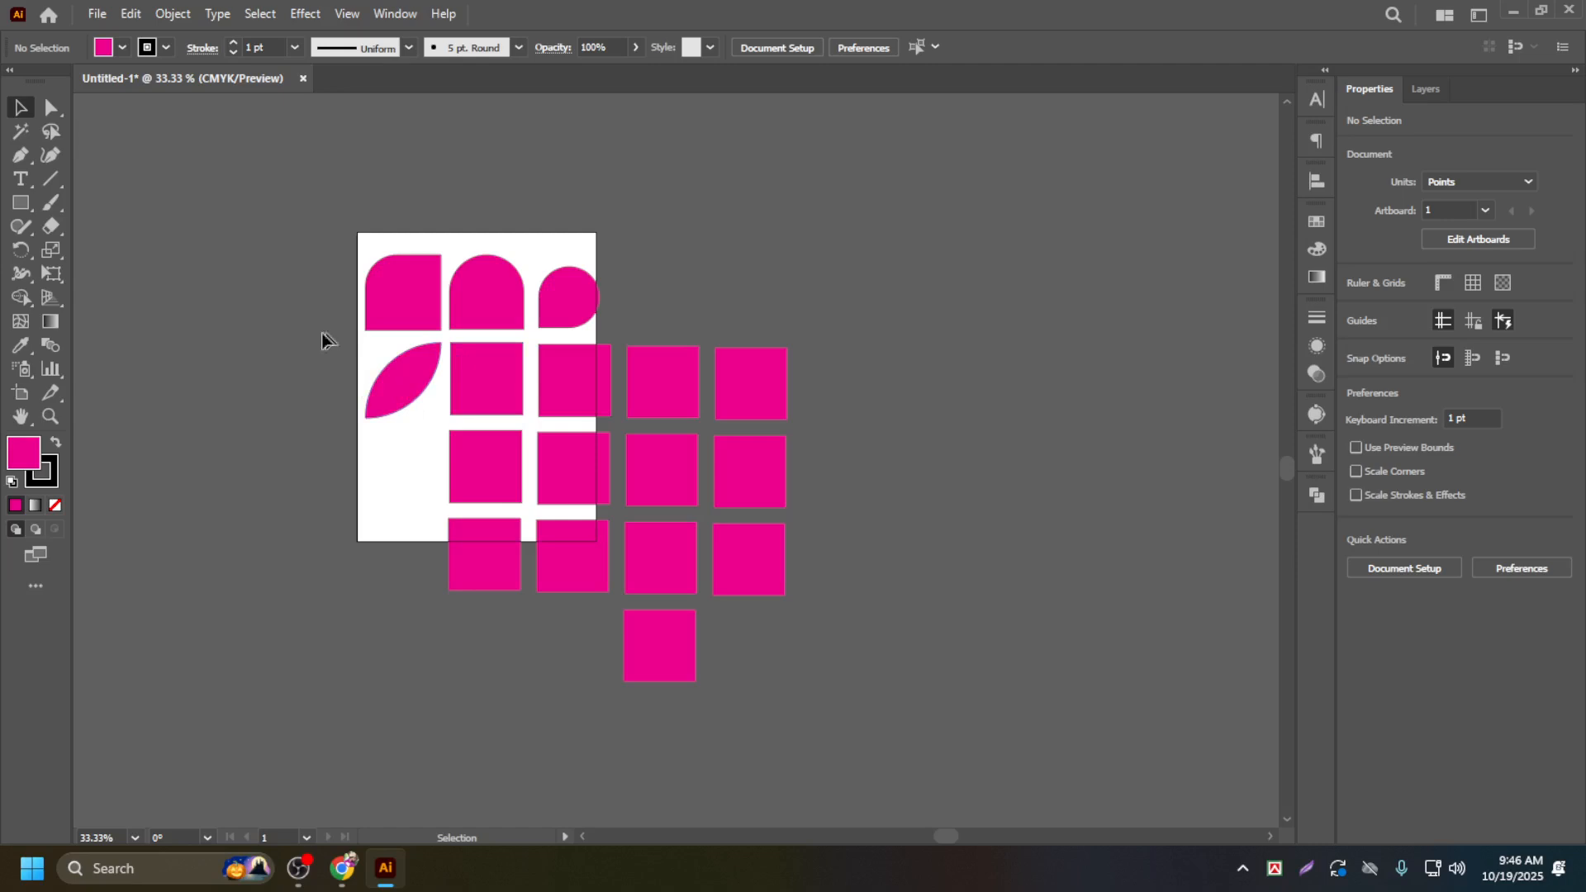
scroll(311, 364, down, 2)
scroll(604, 459, down, 2)
scroll(93, 438, up, 2)
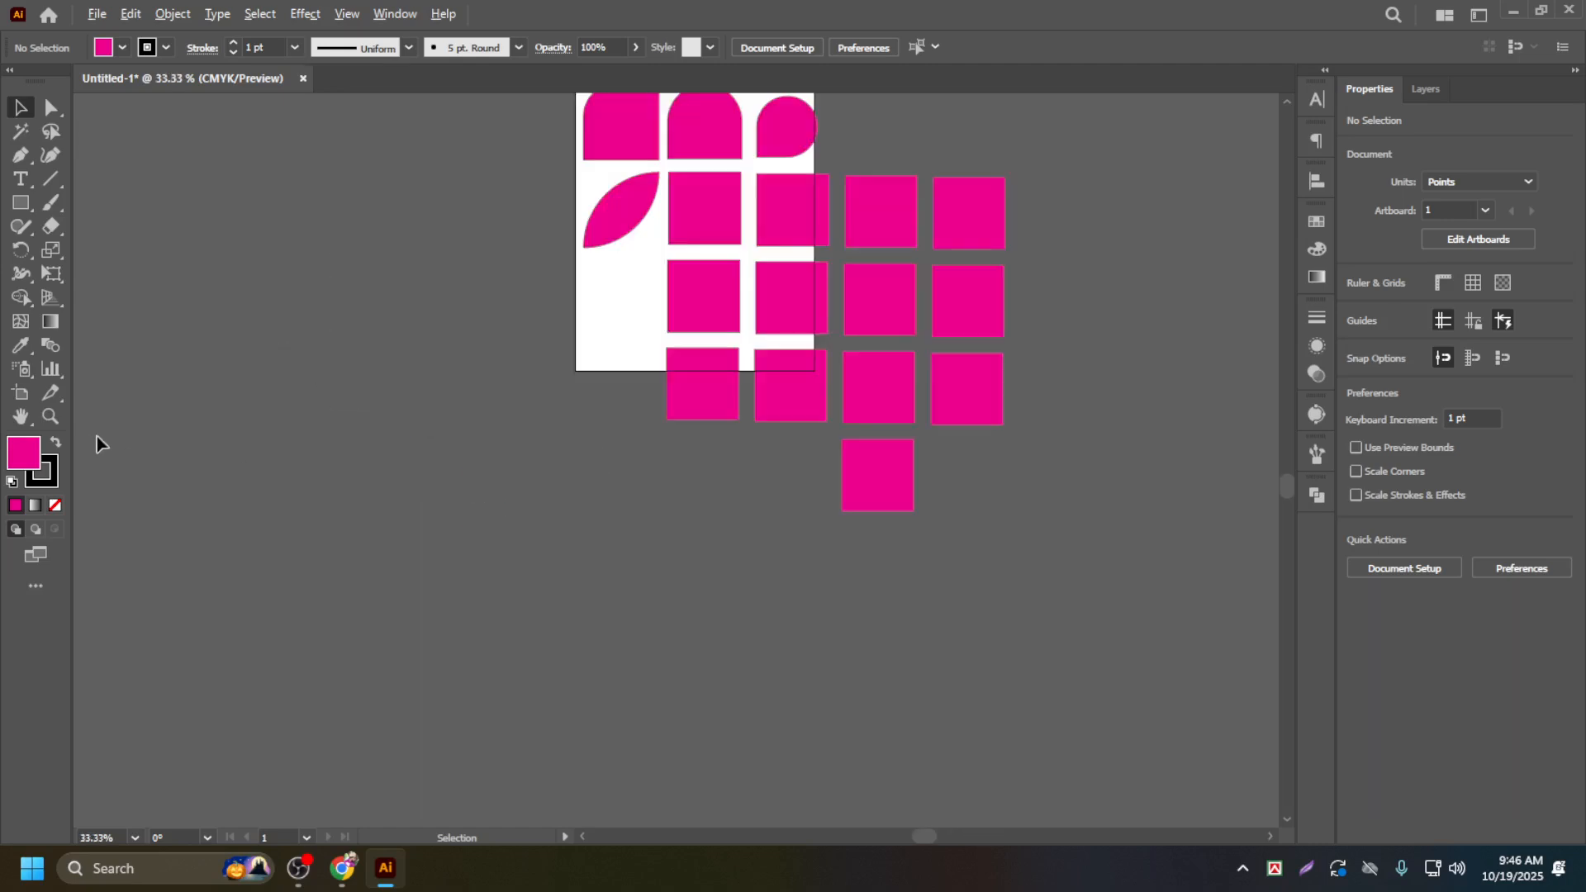
scroll(677, 291, up, 5)
scroll(881, 380, up, 1)
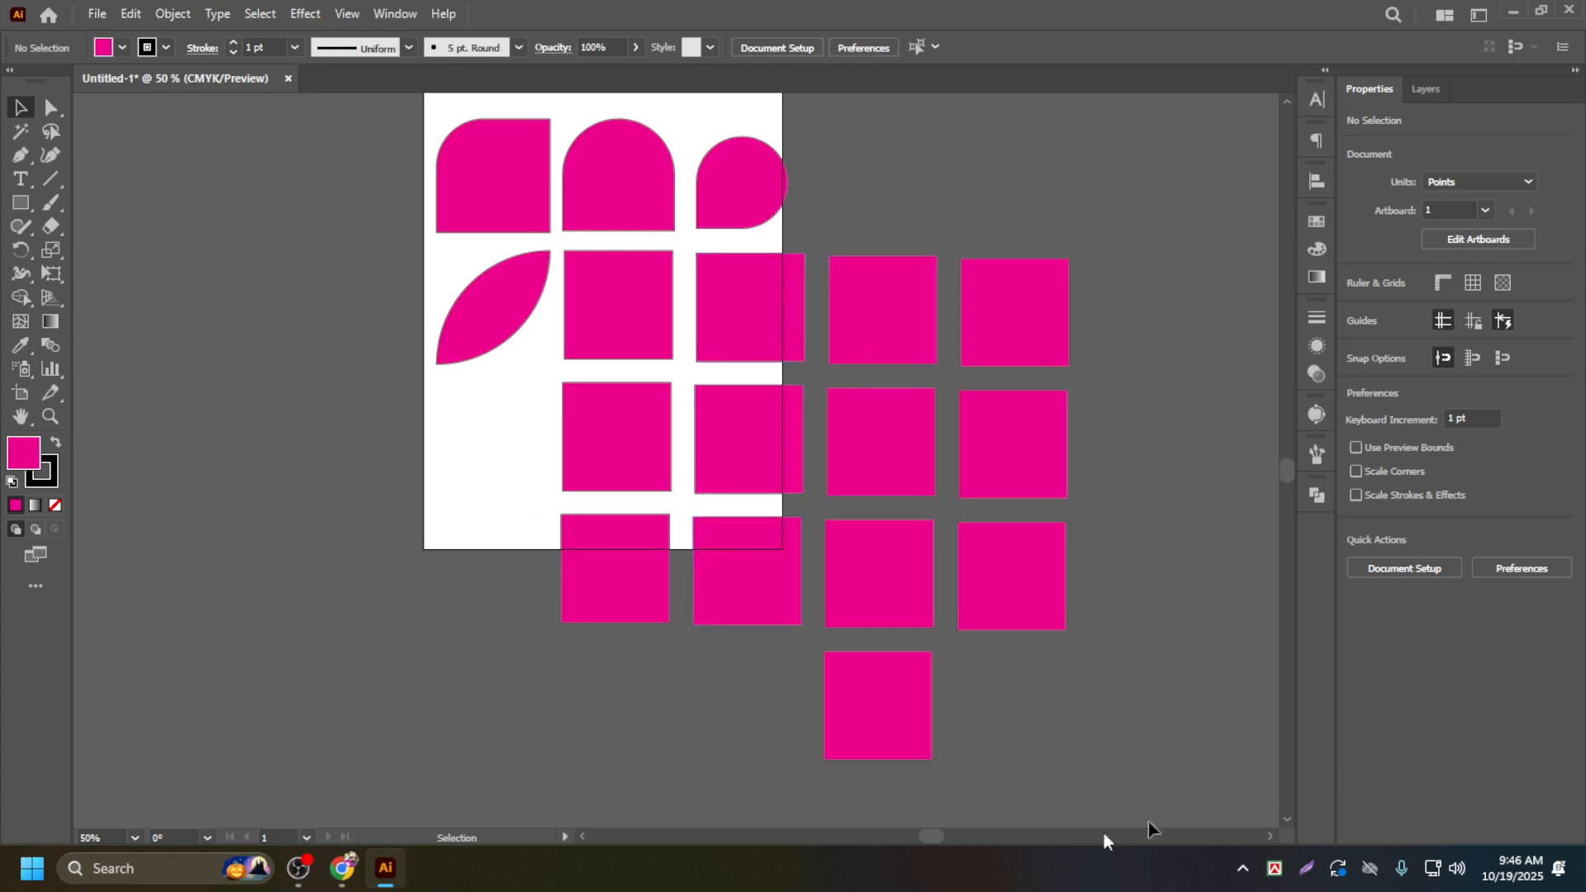
scroll(871, 727, down, 2)
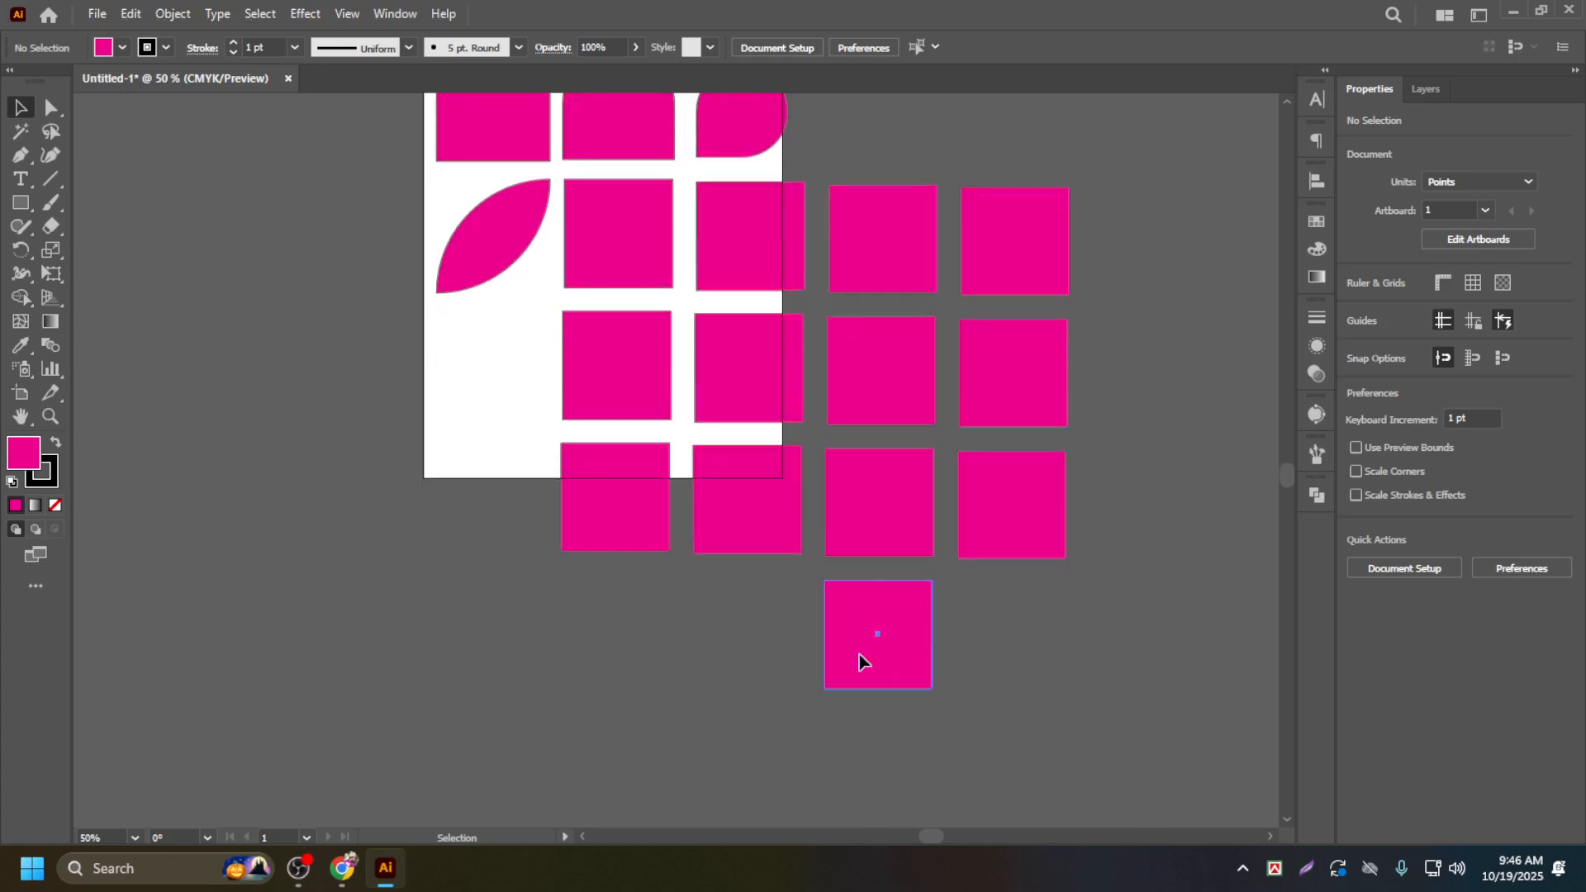
Step: Duplicate the lowest full row of four squares below itself by repeating the last transformation
click(859, 654)
drag(512, 527, 1175, 552)
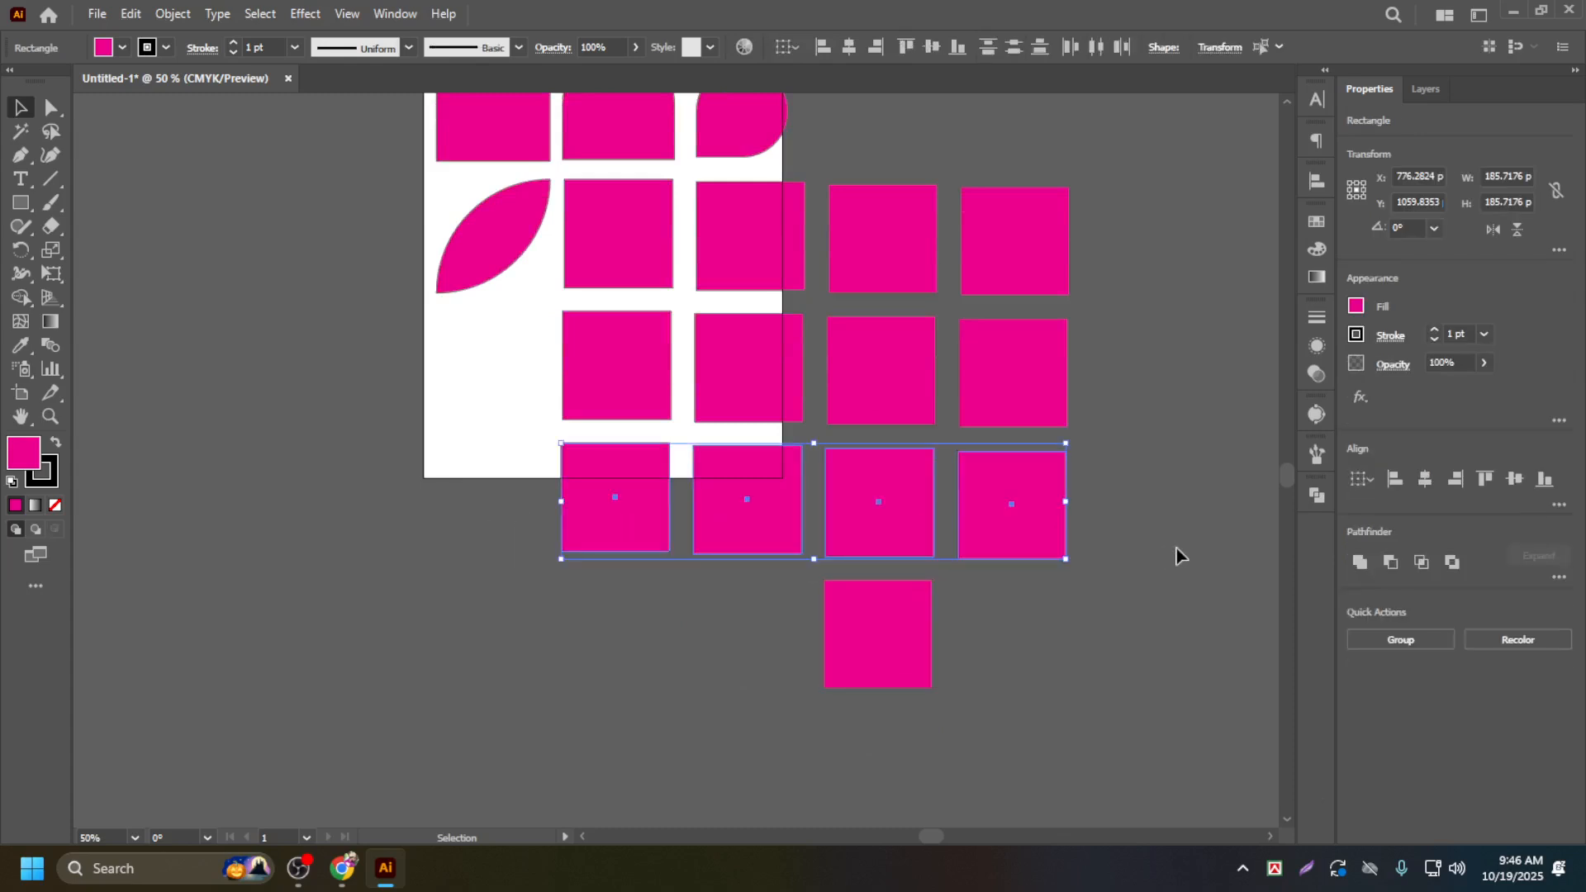
key(ctrl+d)
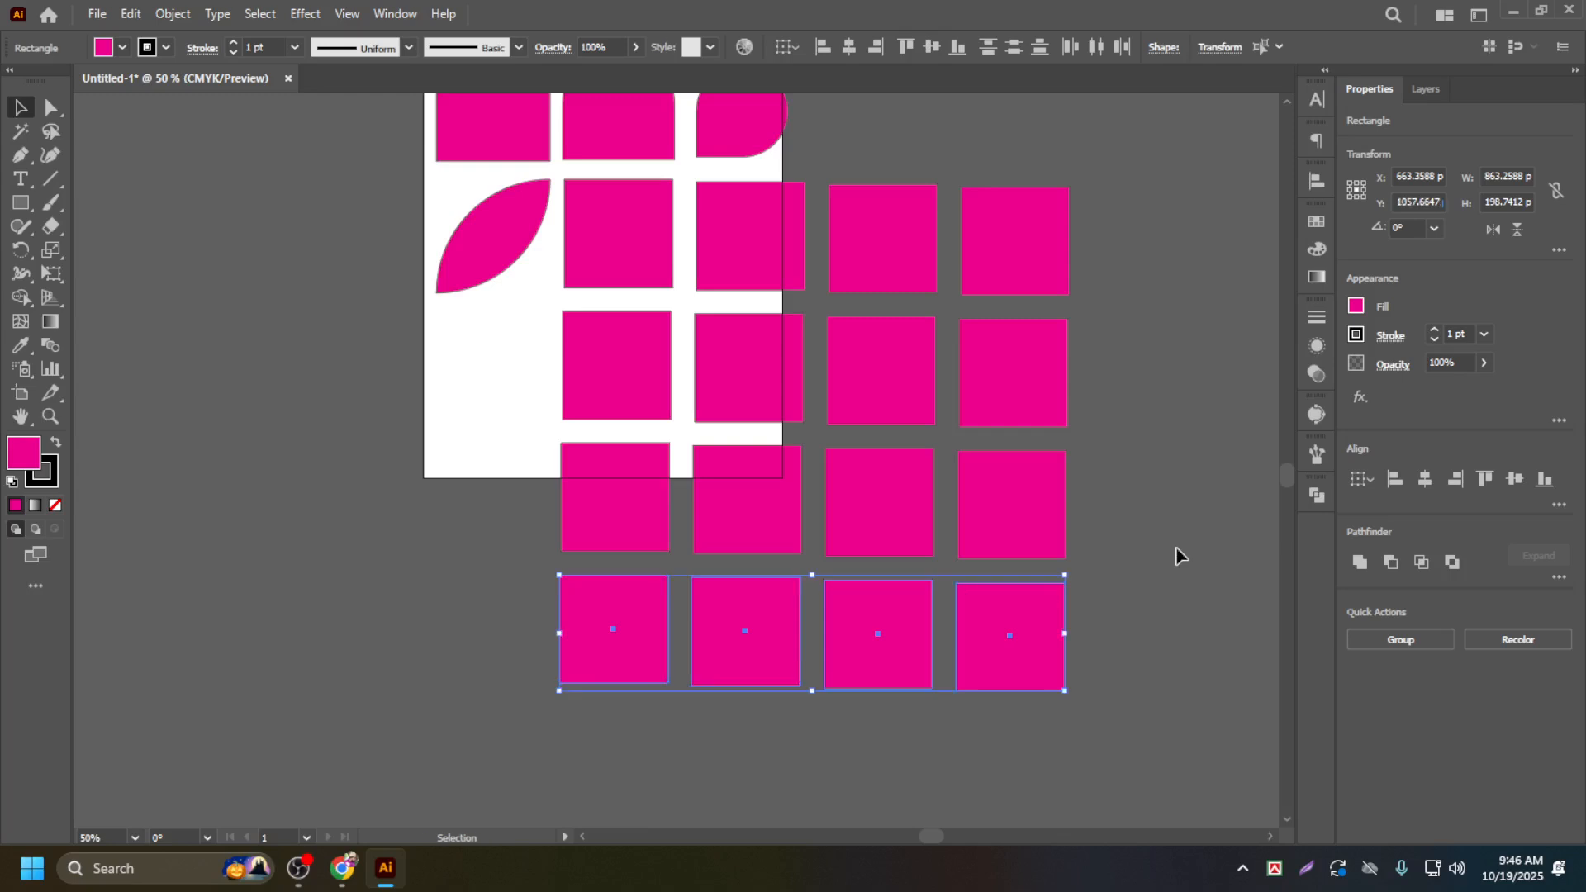
scroll(1176, 550, down, 2)
click(1148, 621)
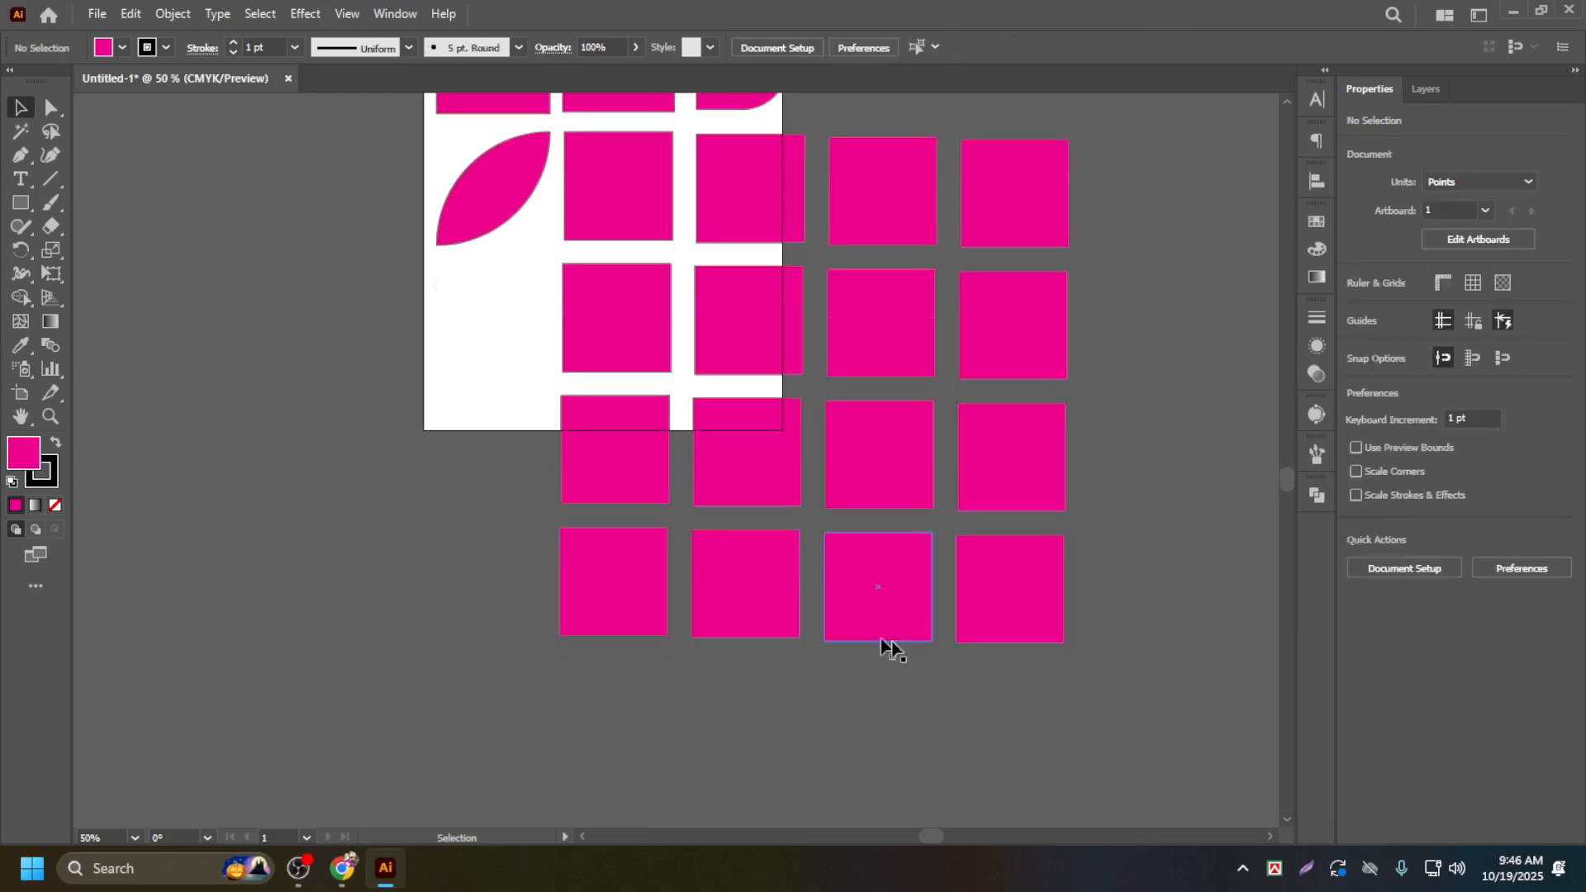
Step: Try duplicating the third square of the lowest row diagonally below the grid, and delete the copy
click(909, 617)
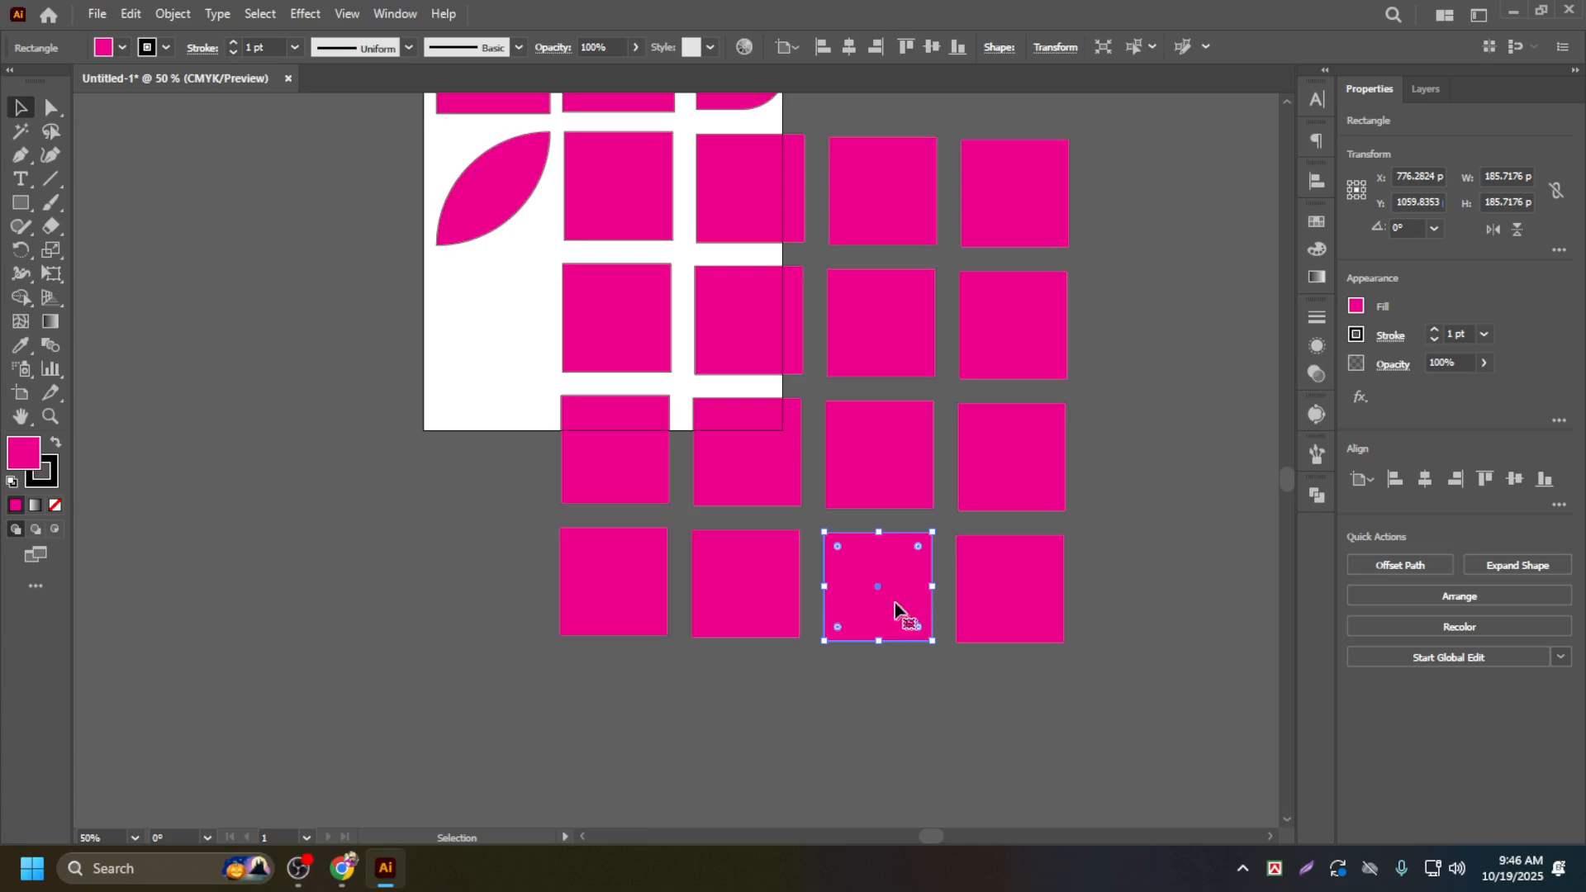
drag(885, 591, 980, 733)
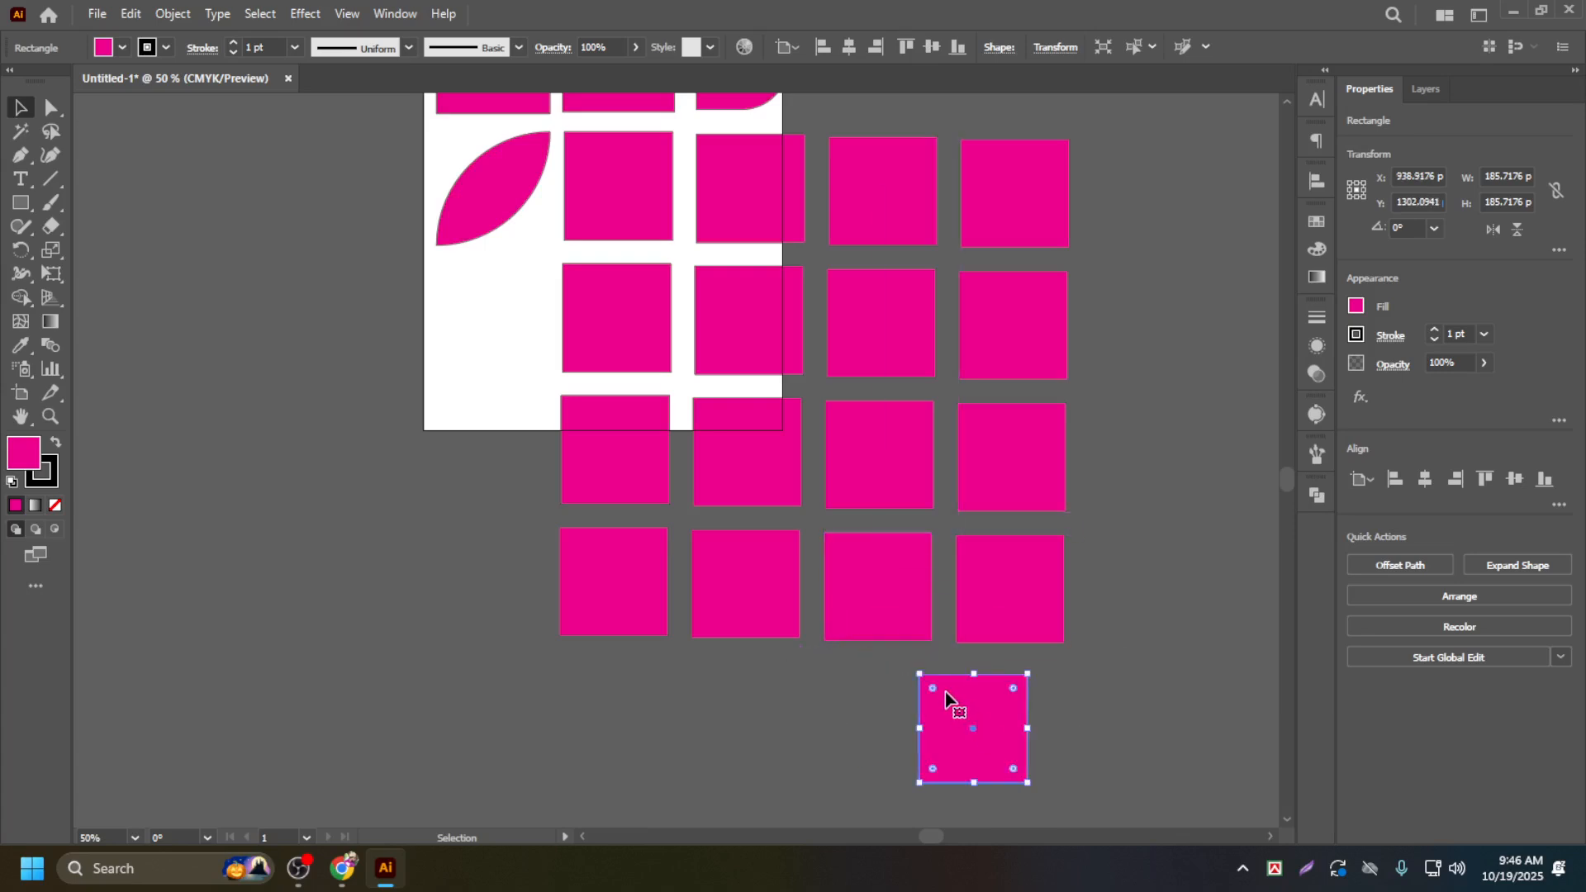
key(Delete)
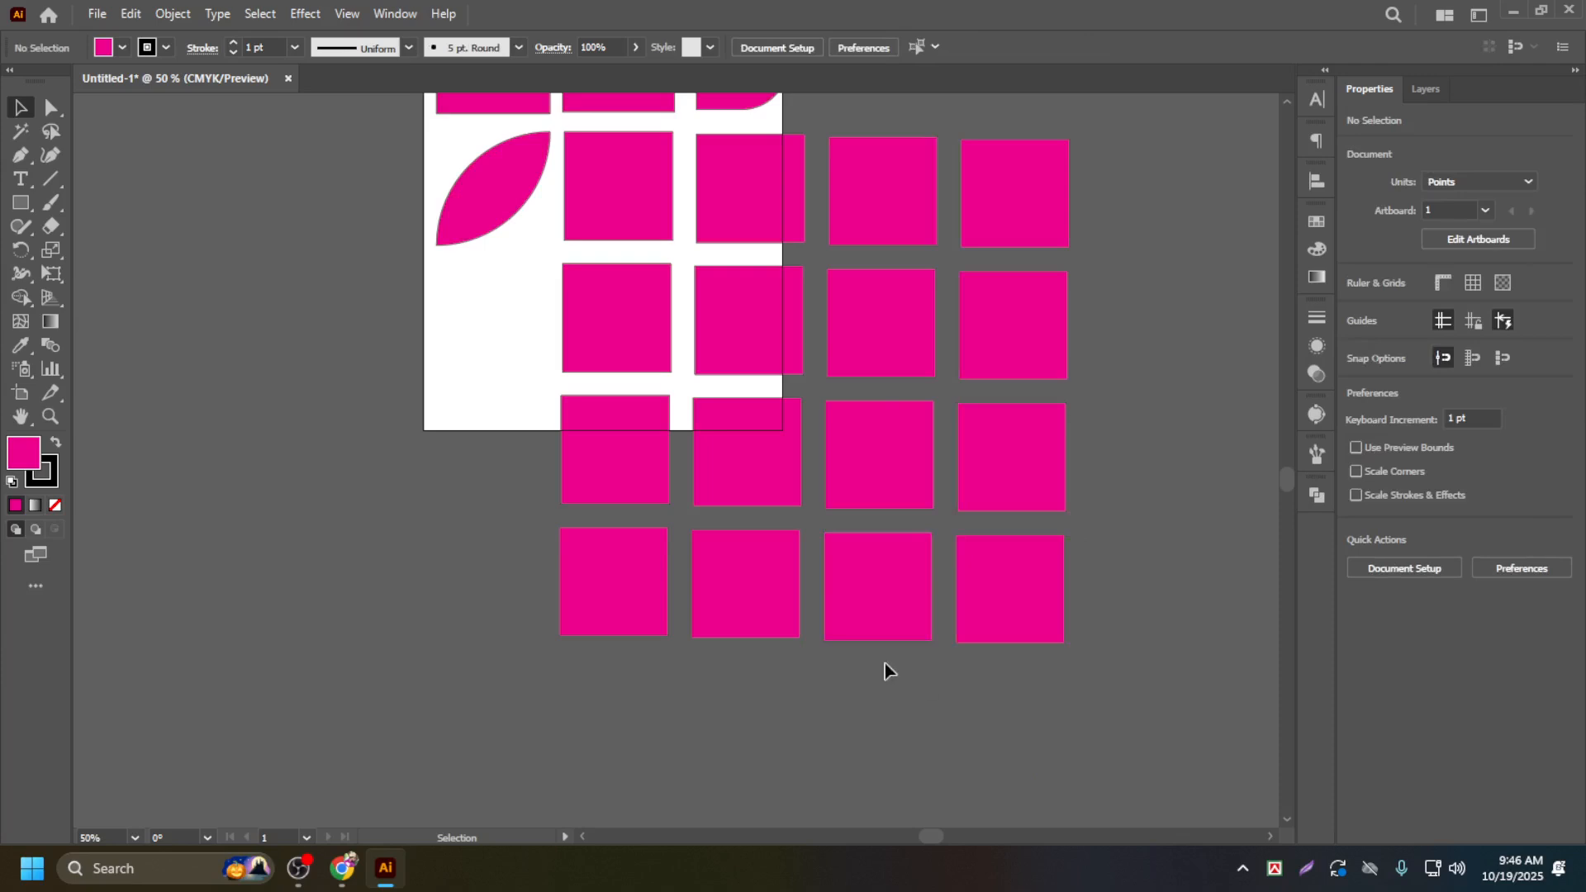
Step: Duplicate the last square of the lowest row below itself, and repeat that duplication on the whole row to add a fifth row
click(998, 621)
drag(998, 621, 1006, 735)
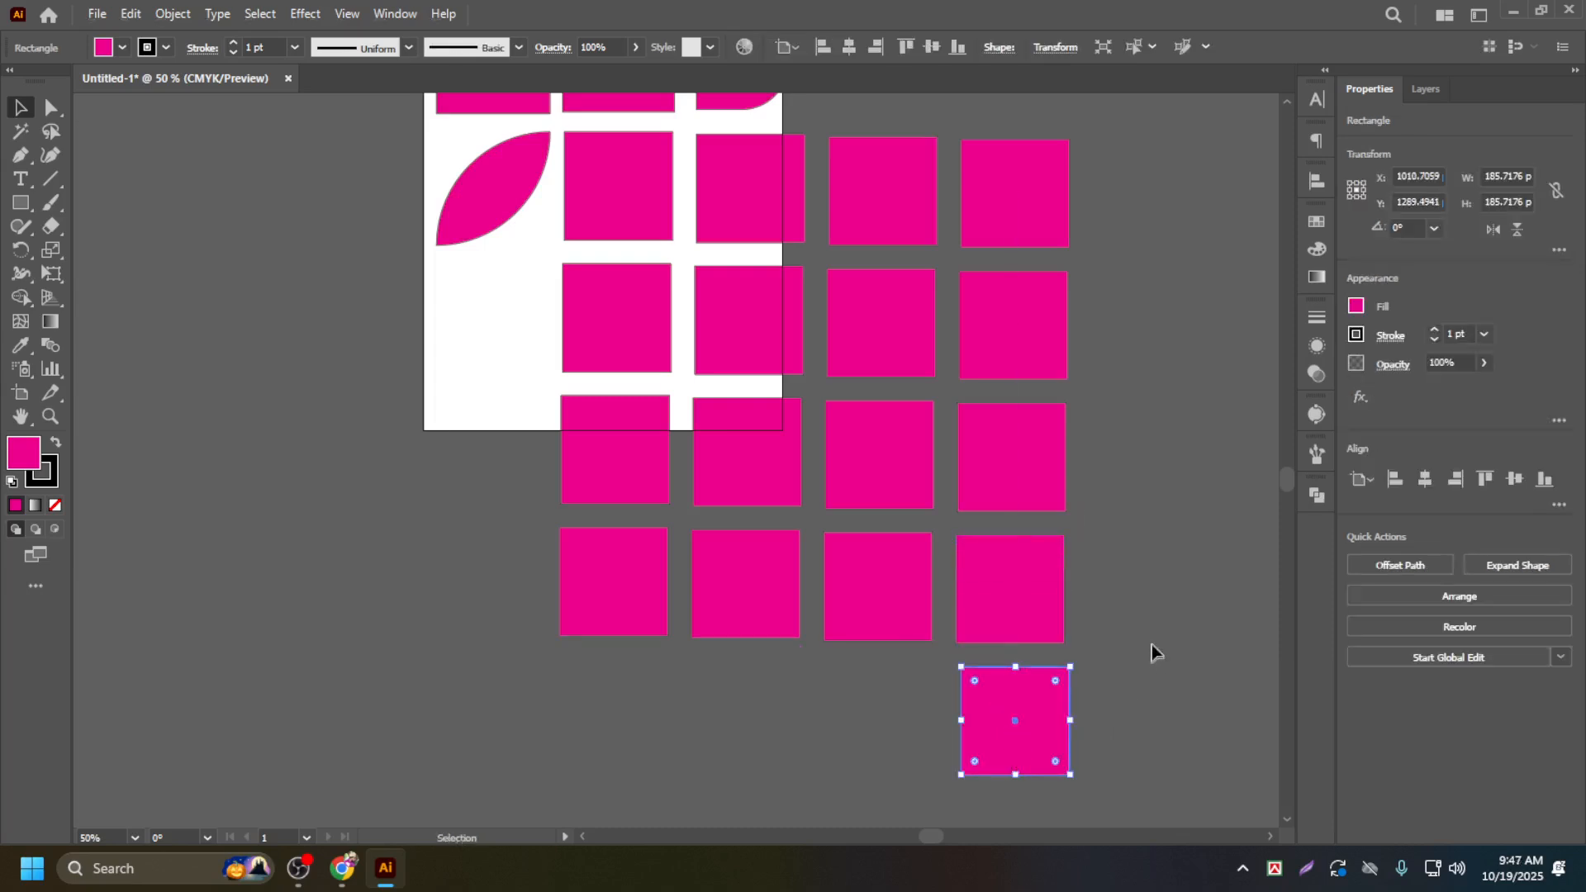
drag(1152, 646, 494, 617)
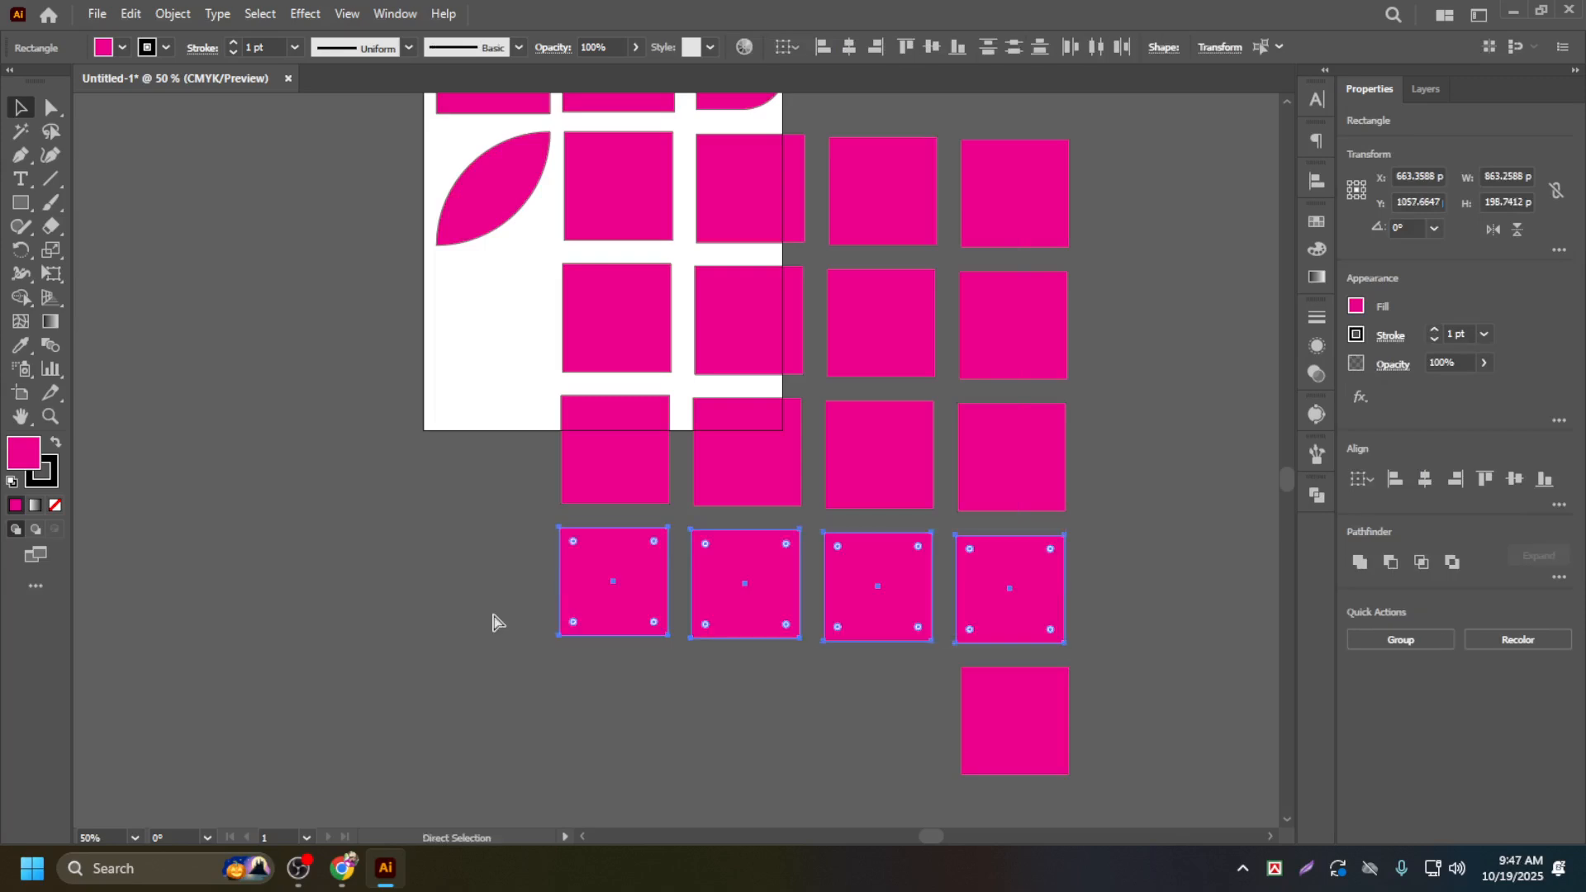
key(ctrl+d)
scroll(625, 570, down, 3)
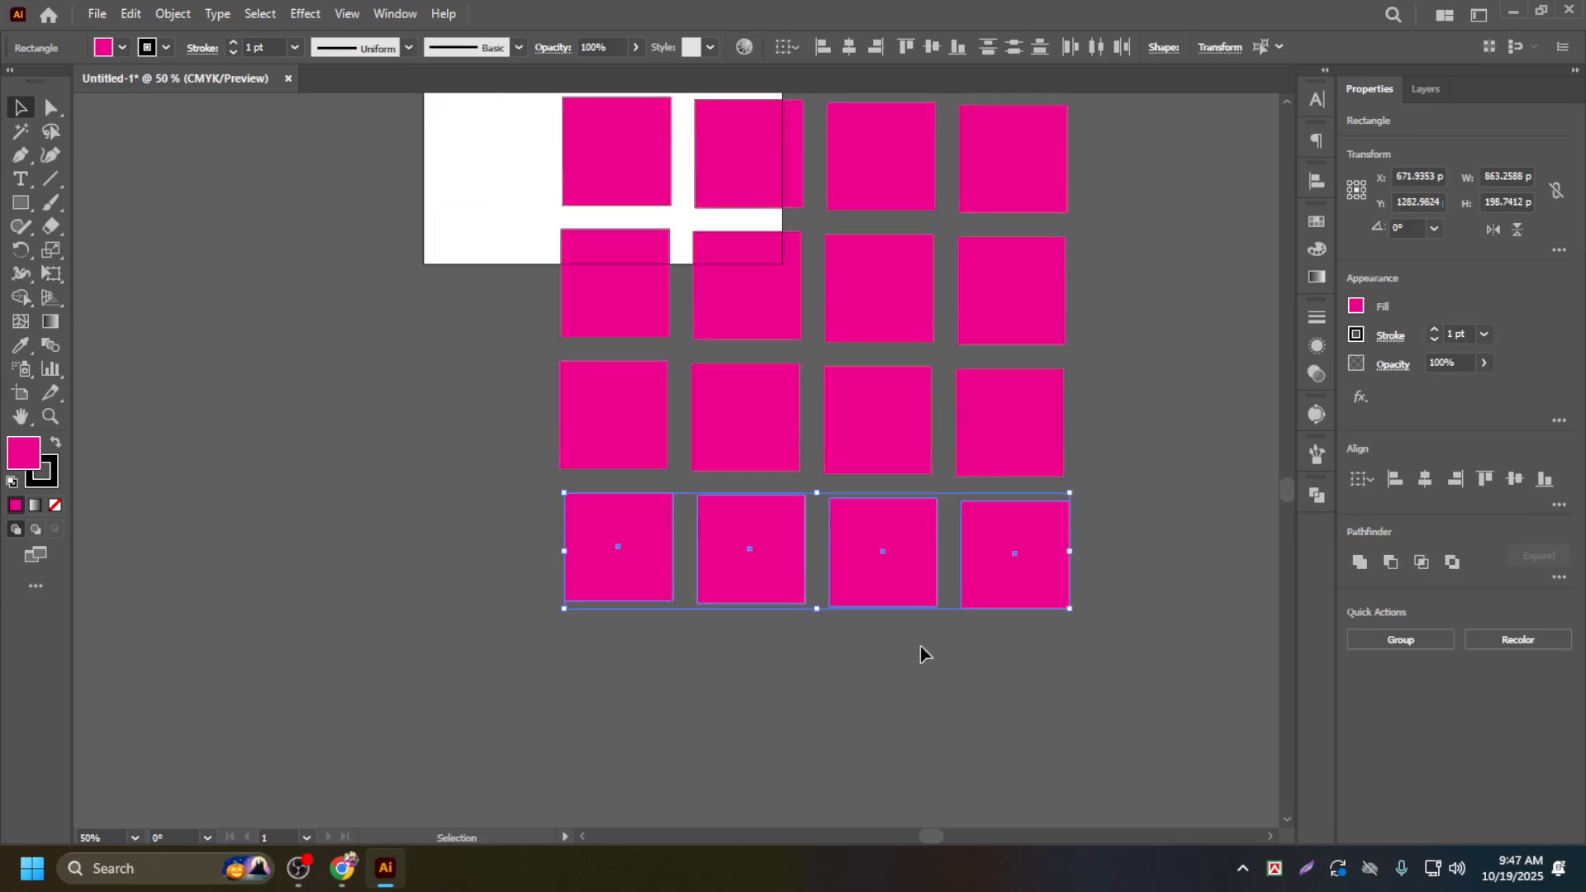
Step: Try duplicating the last square of the fifth row diagonally downward so it overlaps the original, and delete the copy
click(1018, 566)
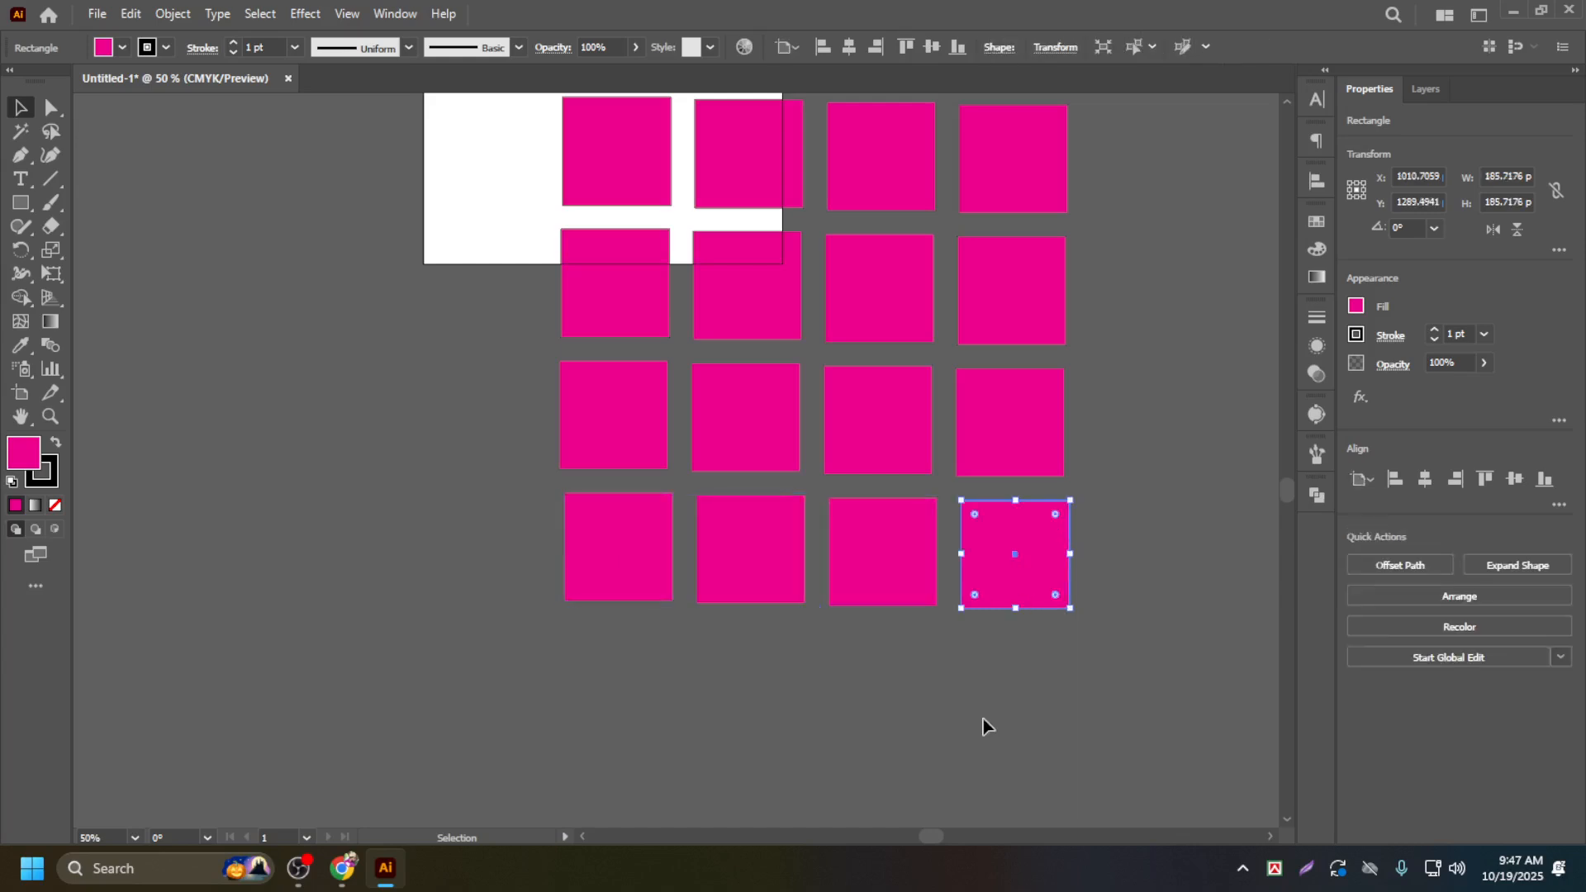
click(984, 720)
alt+drag(984, 554, 1010, 632)
scroll(662, 186, up, 2)
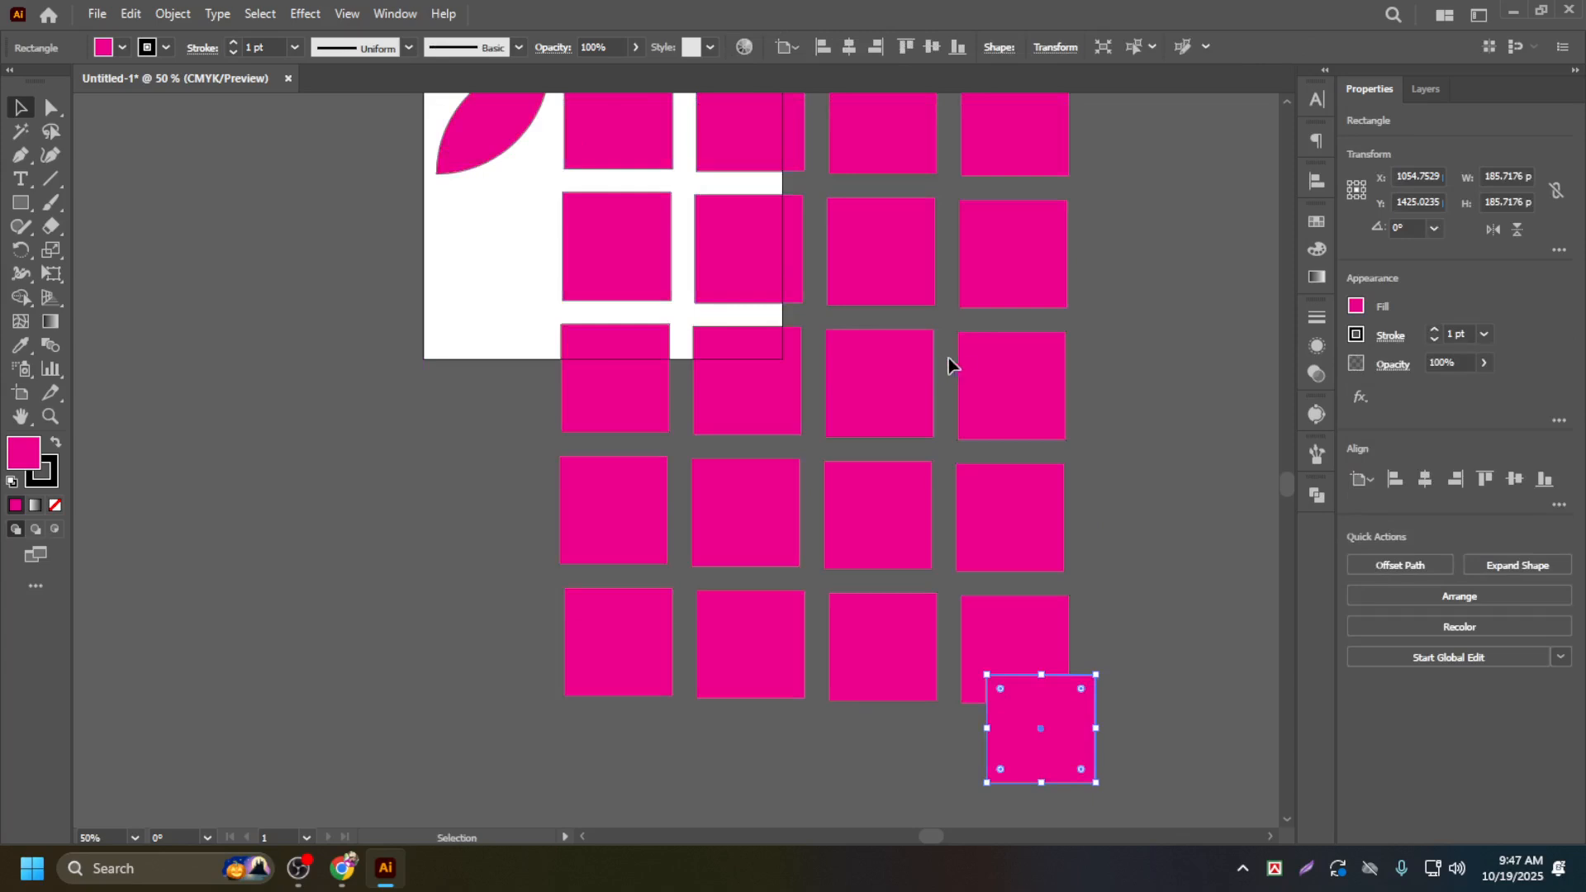
scroll(970, 432, down, 1)
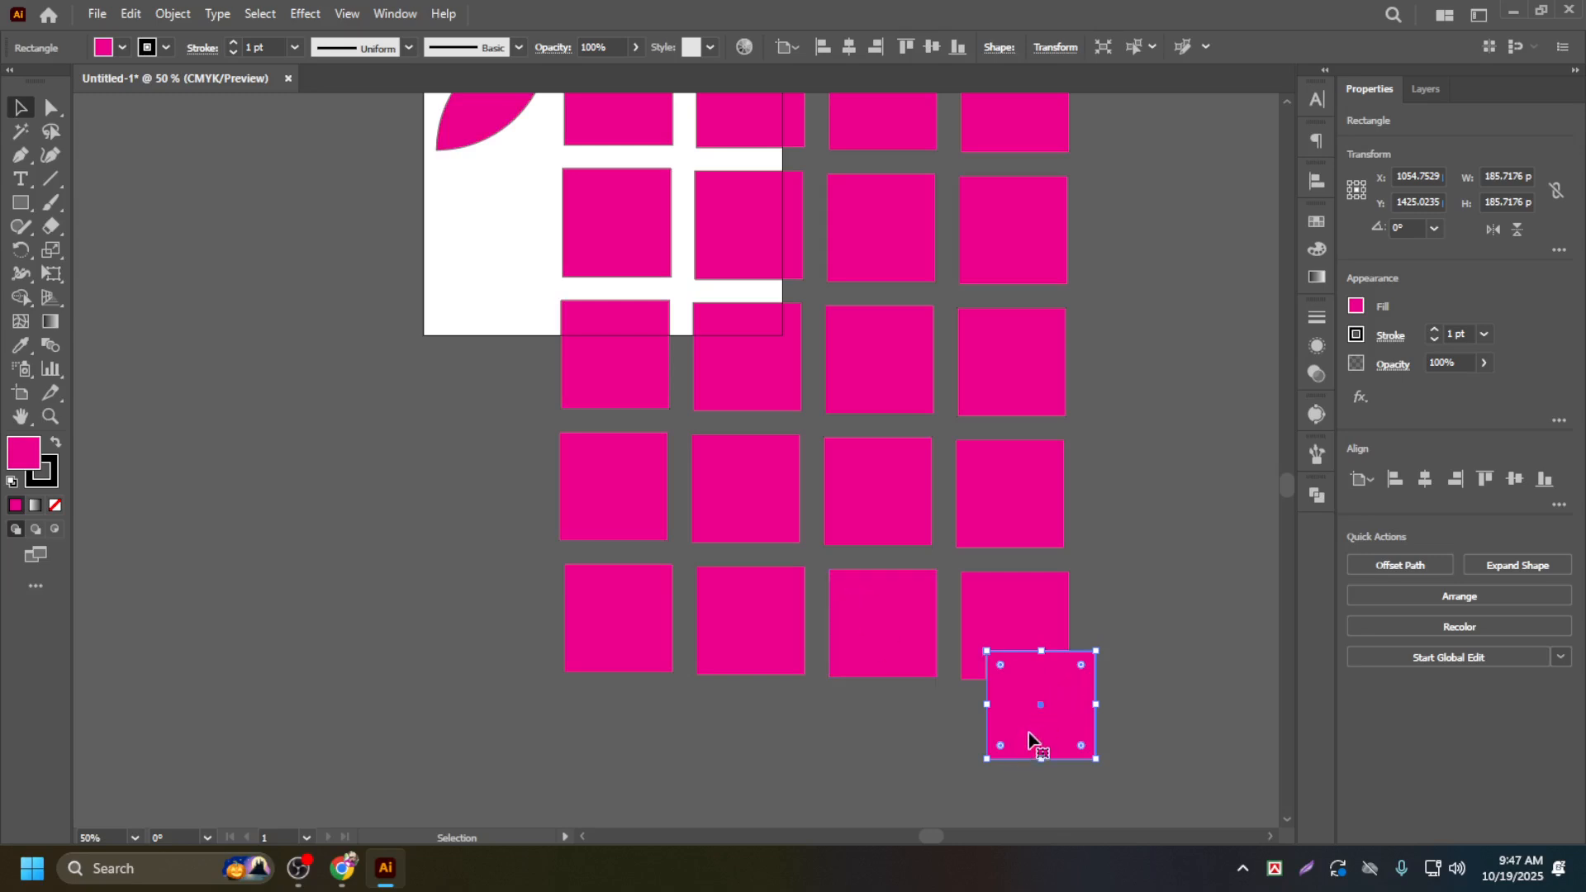
key(Delete)
Step: Shift the grid's last column of five squares diagonally down and to the right by repeating the last transformation
scroll(938, 786, up, 3)
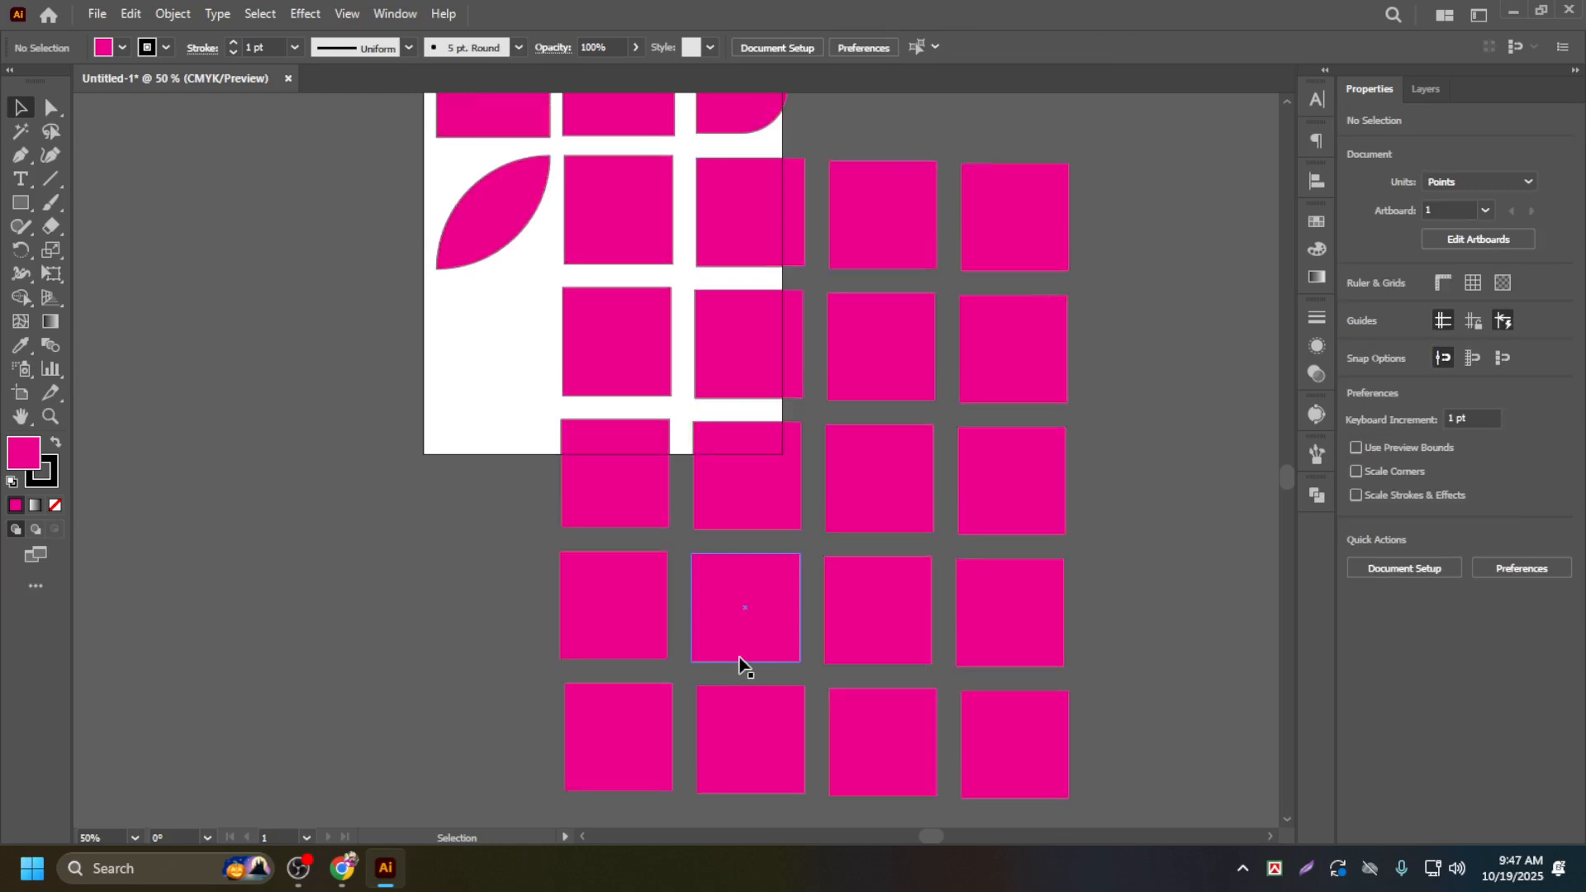
scroll(741, 662, down, 1)
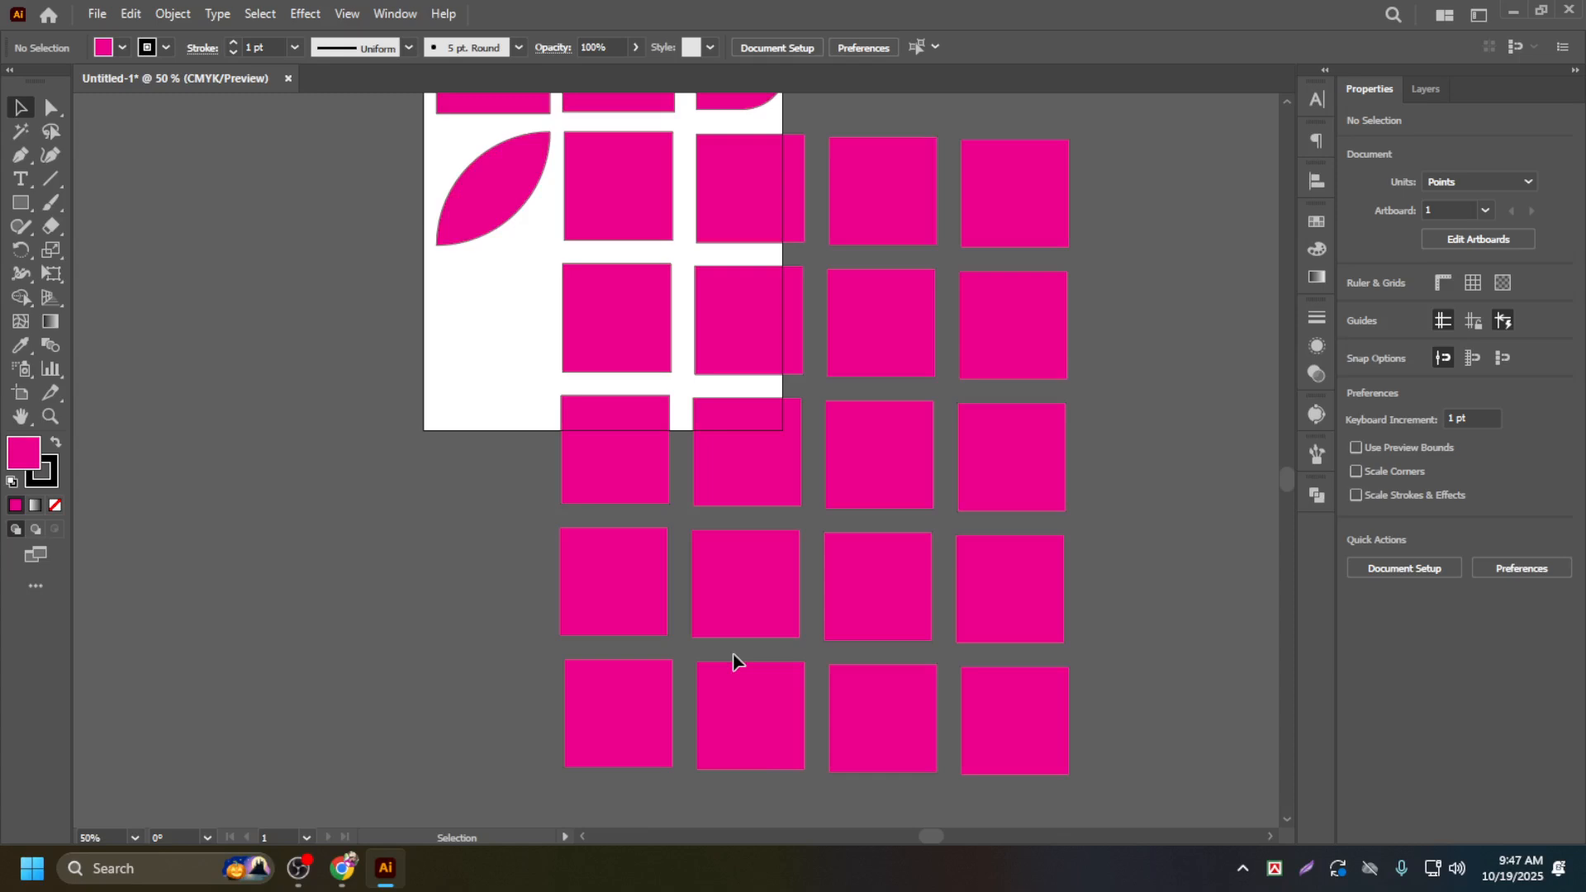
scroll(734, 659, down, 2)
scroll(1039, 558, up, 3)
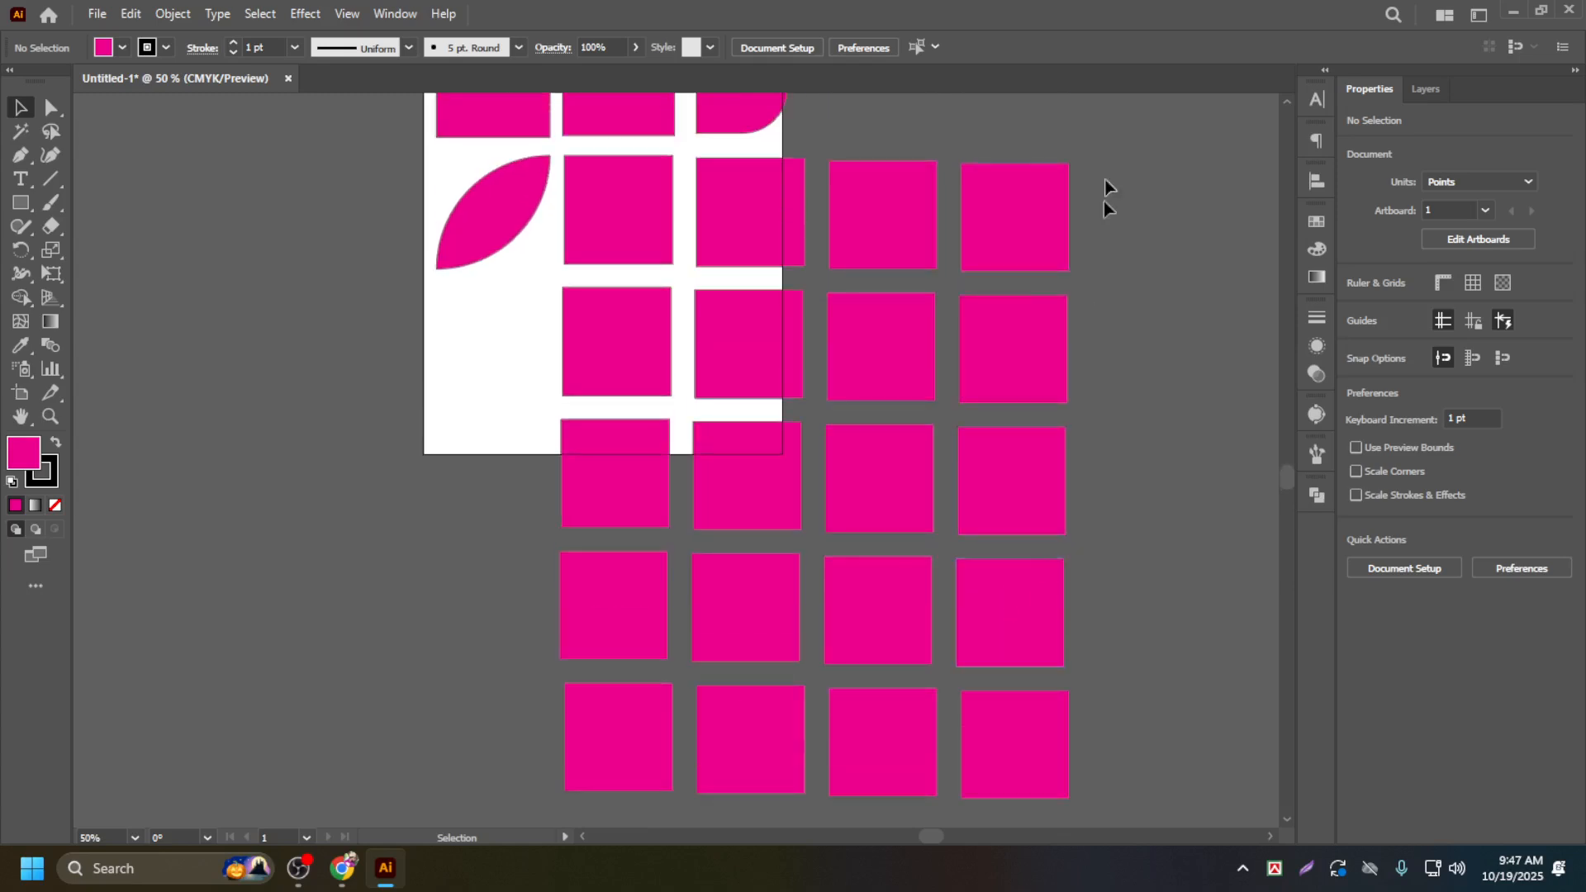
drag(1034, 146, 1112, 746)
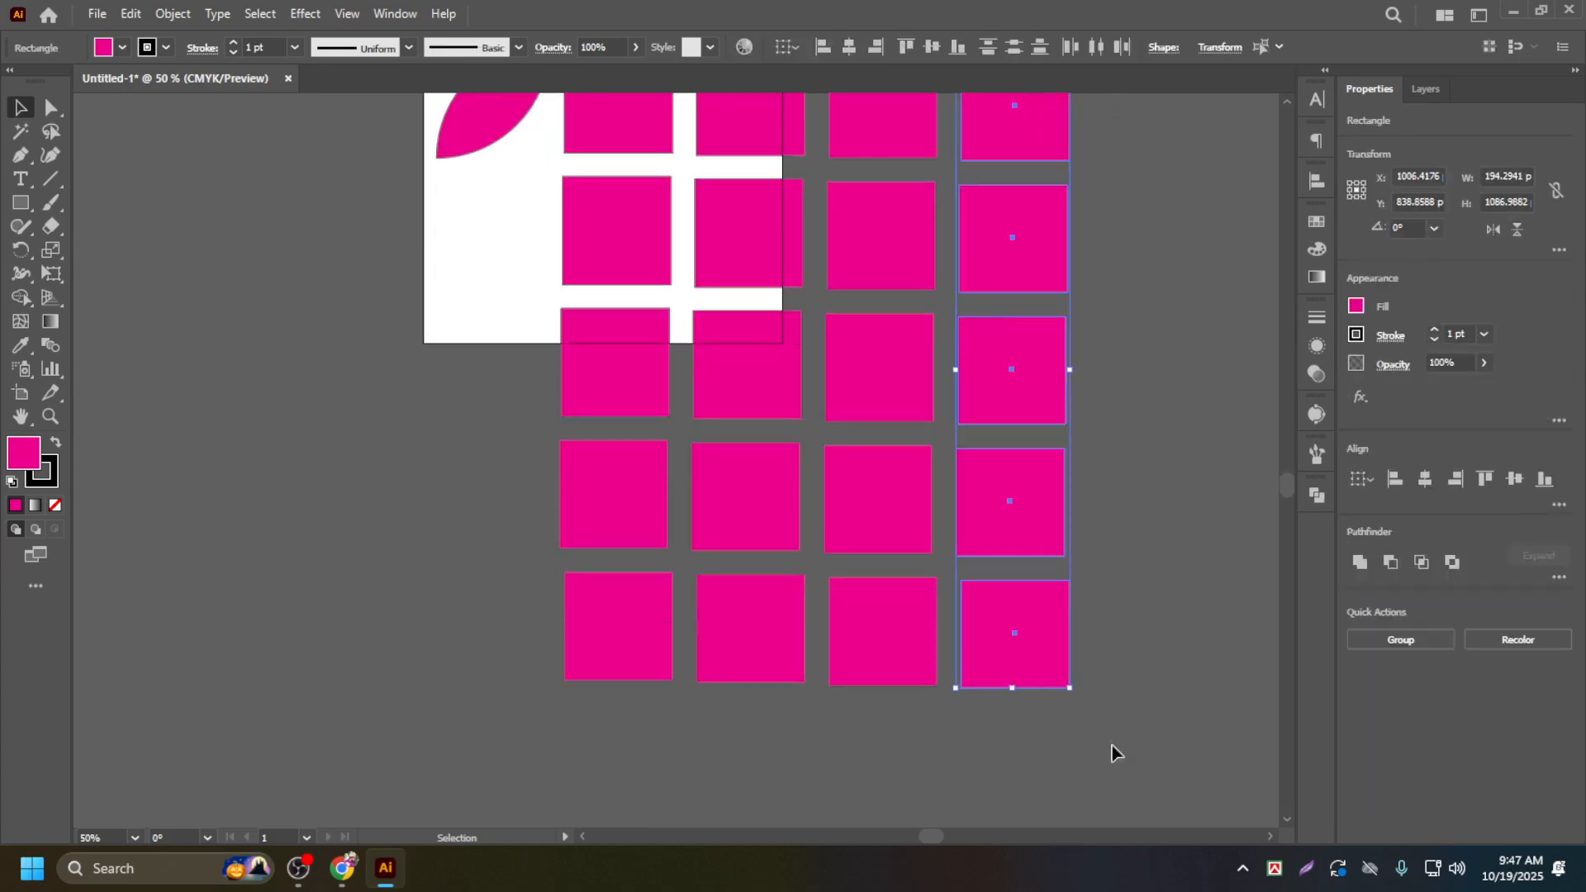
key(ctrl+d)
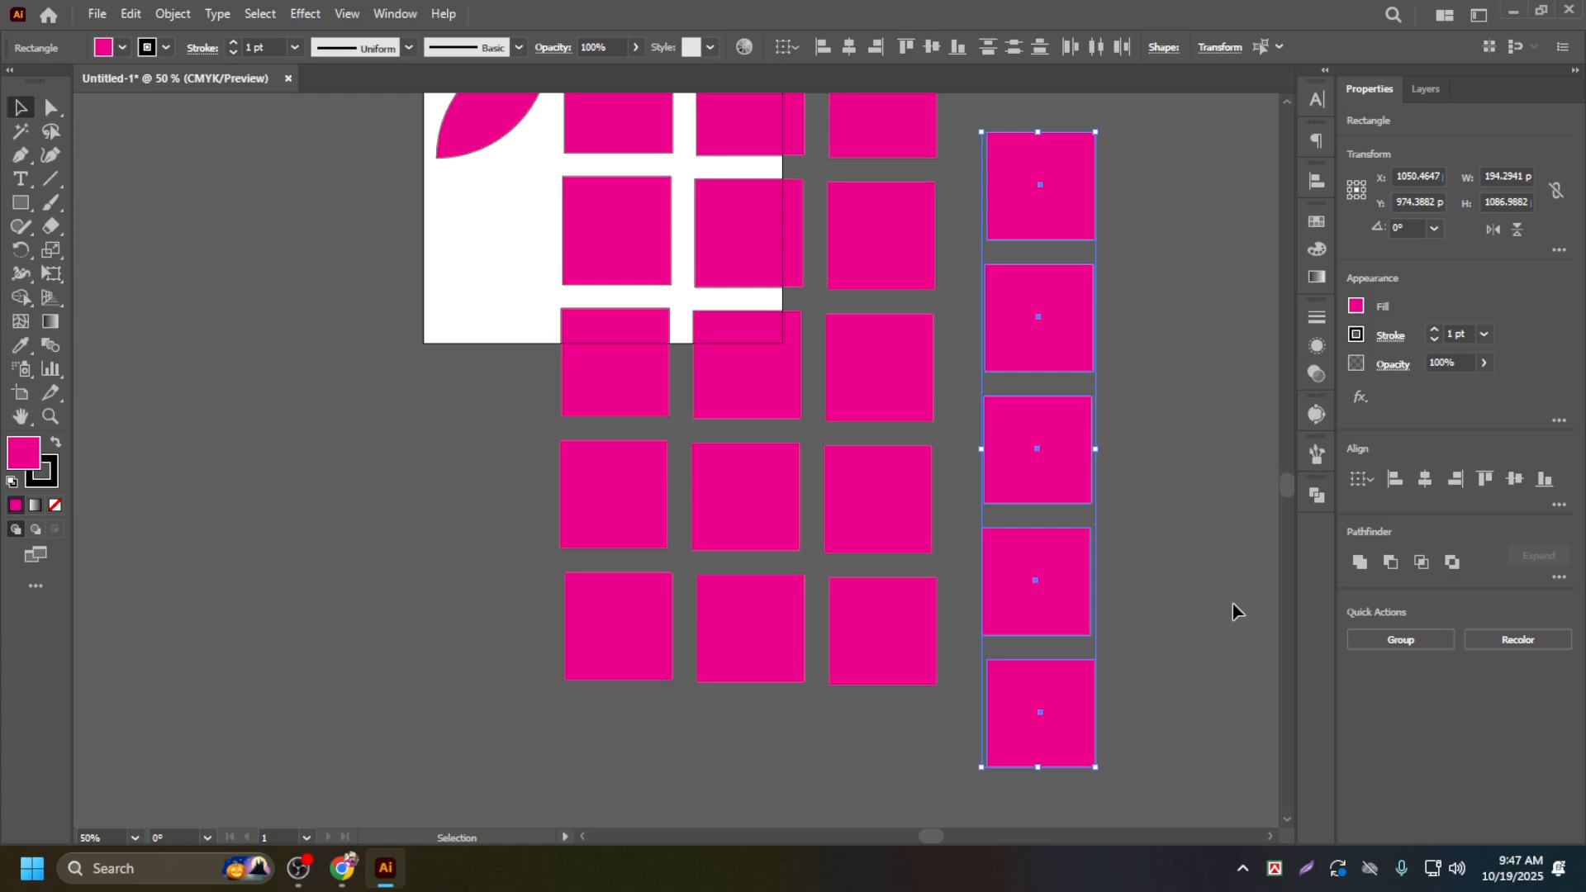
Step: Place the displaced five-square column back beside the grid, and duplicate it twice to the right at about 227 pt spacing
scroll(1197, 524, up, 2)
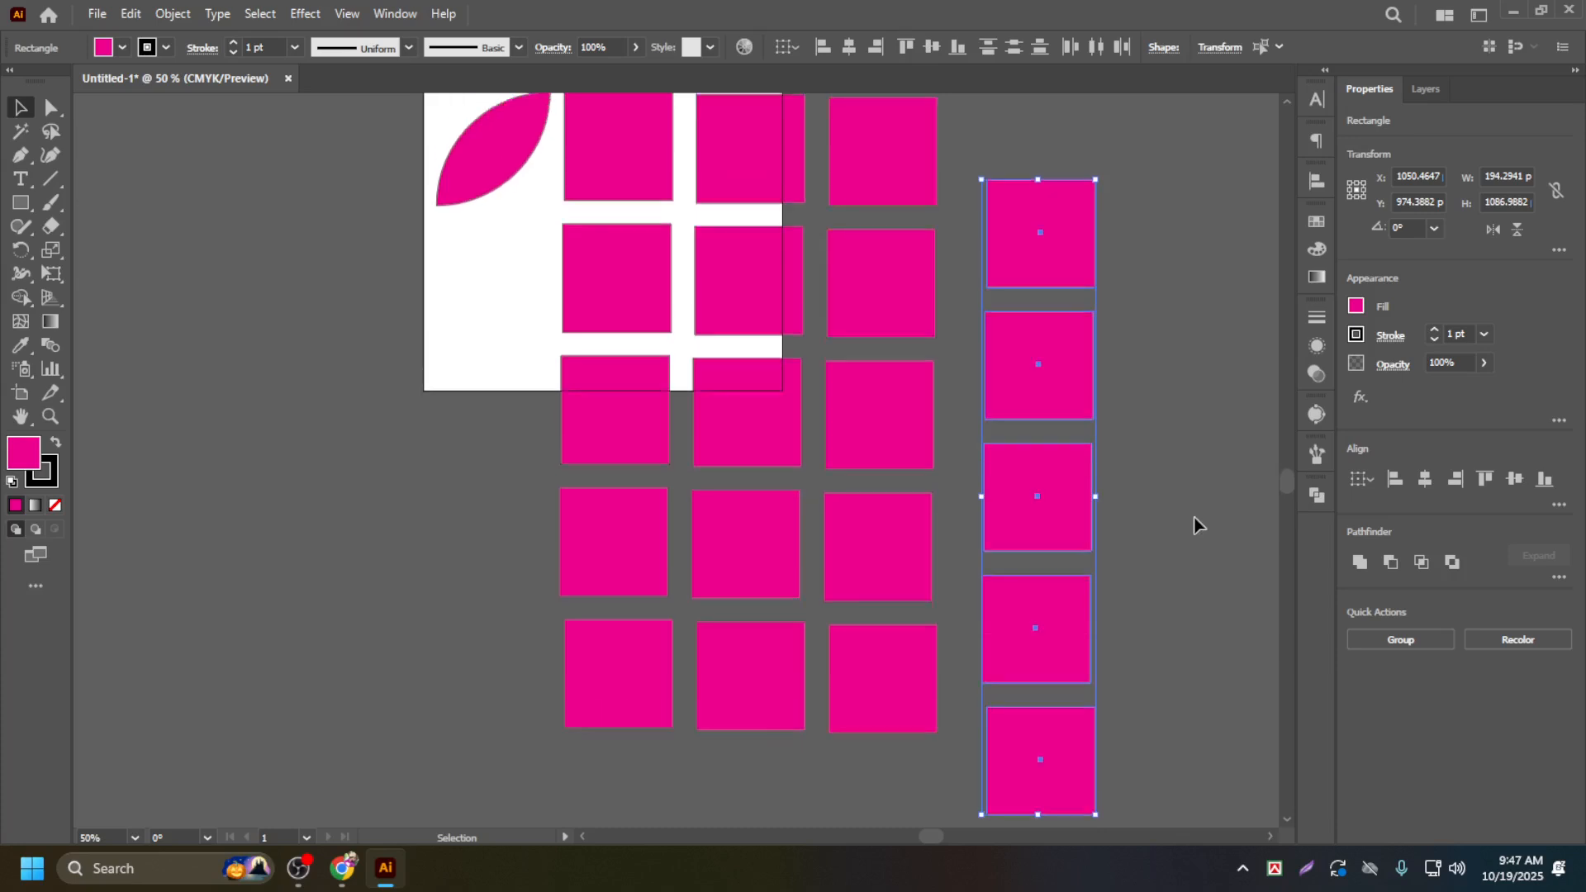
drag(1047, 414, 1144, 341)
key(a)
key(v)
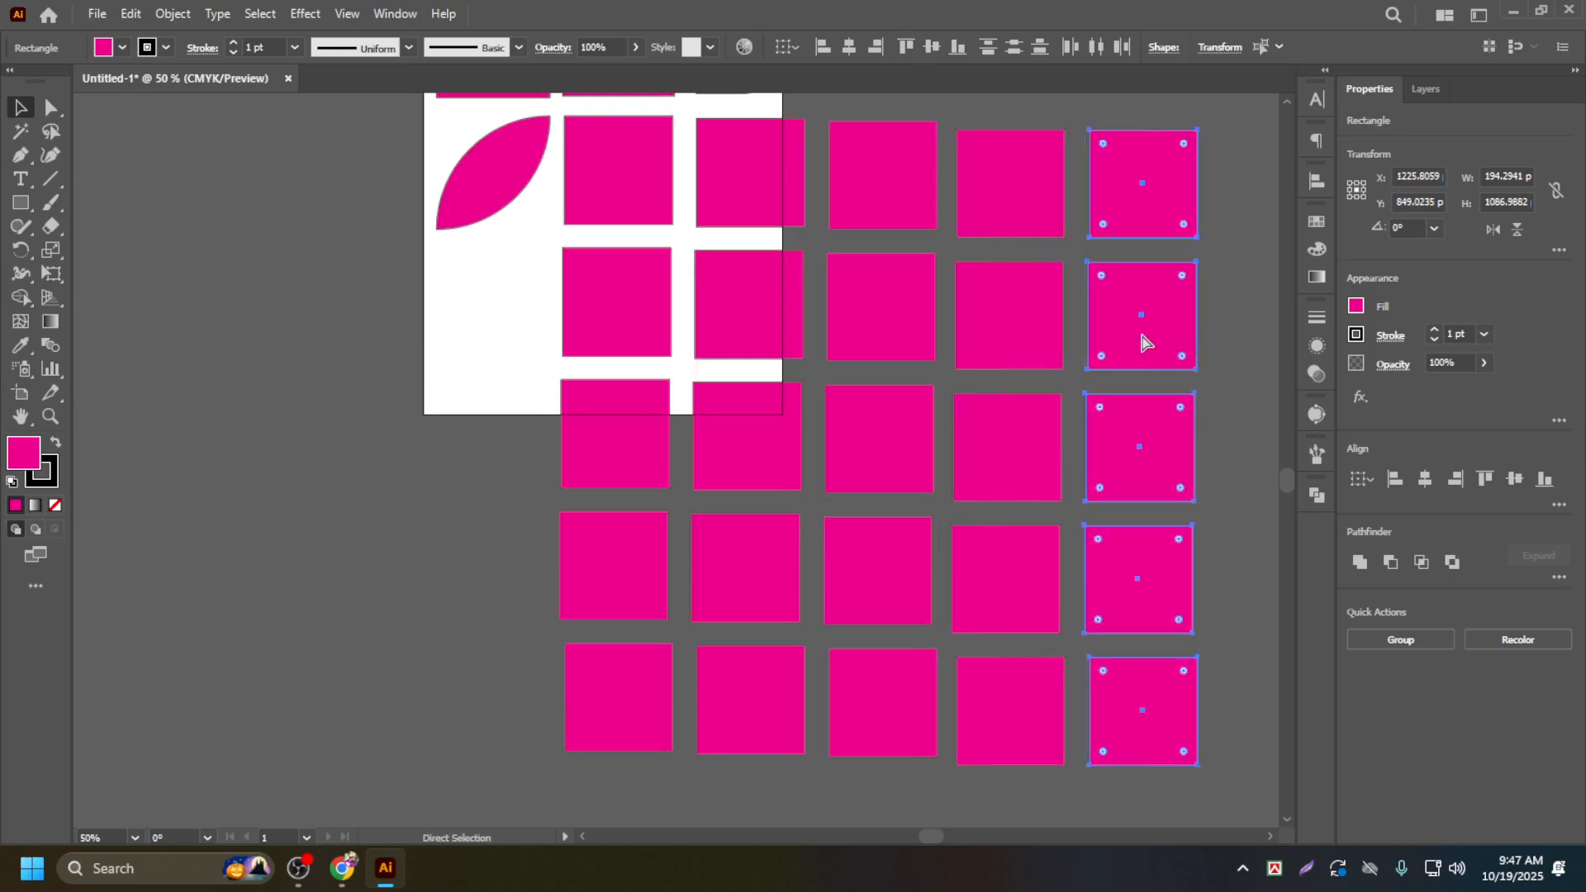
key(ctrl+d)
Step: Duplicate the lowest row of six squares about 227 pt to the right by repeating the last transformation
scroll(965, 402, down, 4)
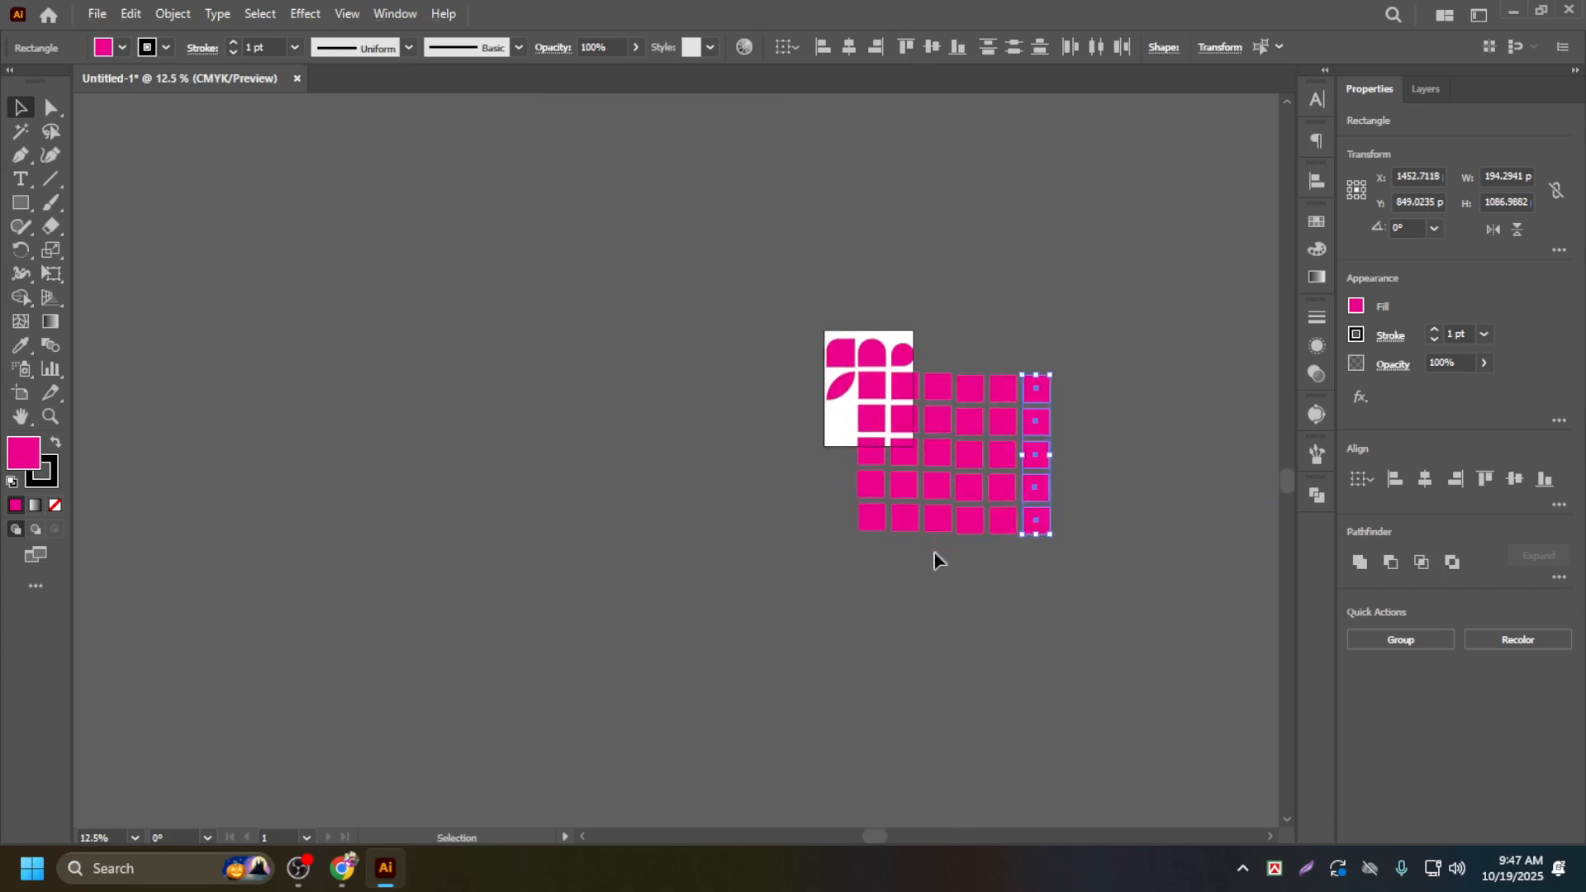
scroll(1119, 587, up, 3)
click(1008, 413)
drag(1009, 413, 297, 429)
key(ctrl+d)
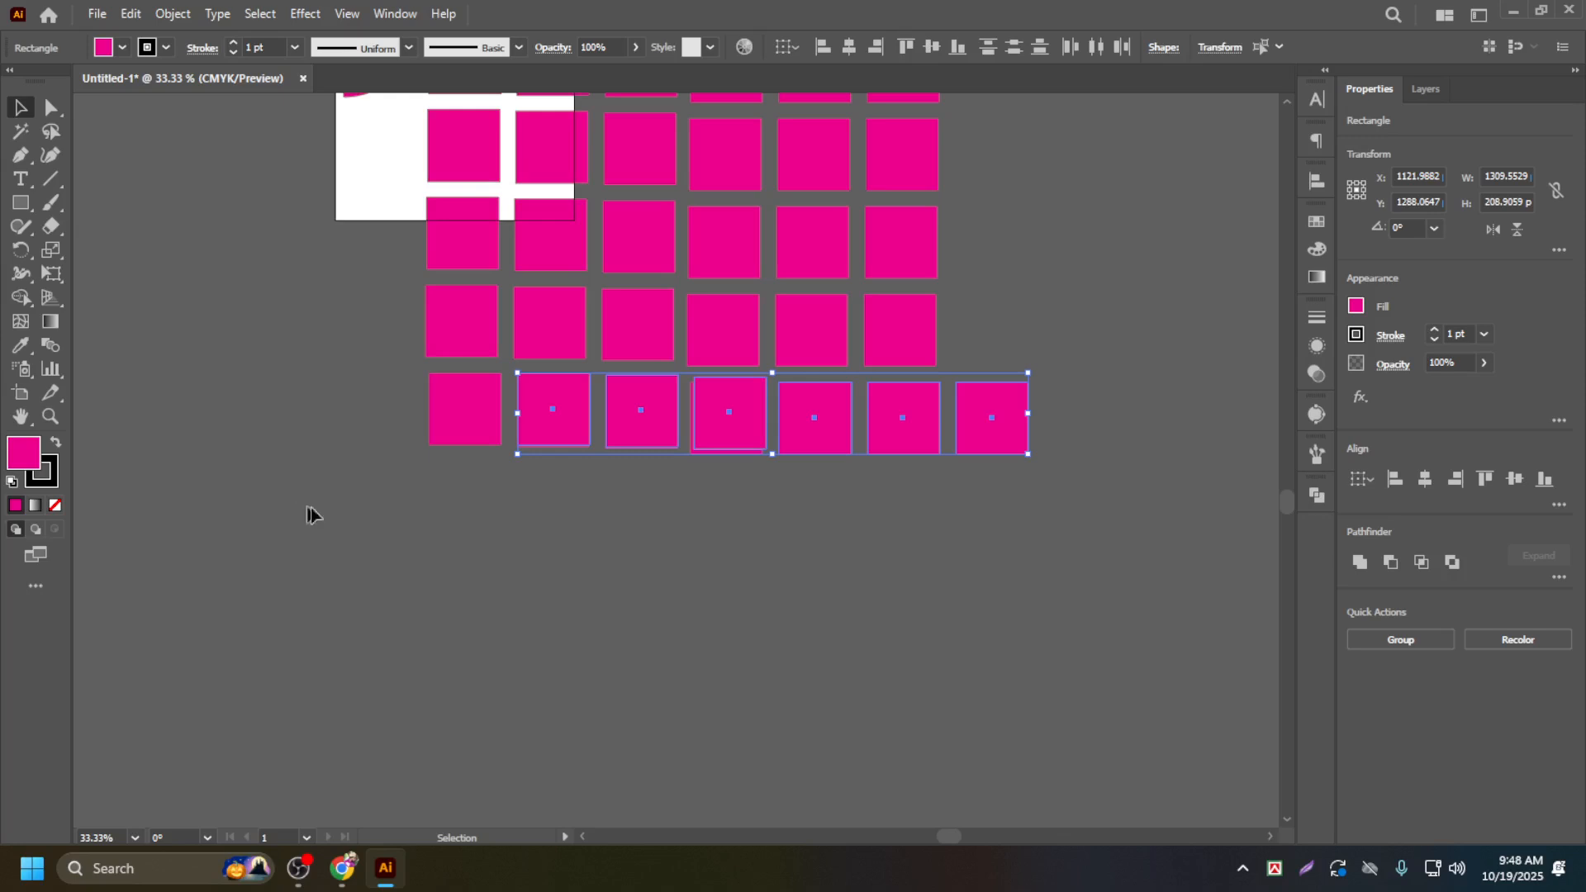
click(768, 591)
Step: Delete the whole grid of squares, keeping only the four rounded shapes on the artboard
scroll(731, 308, up, 2)
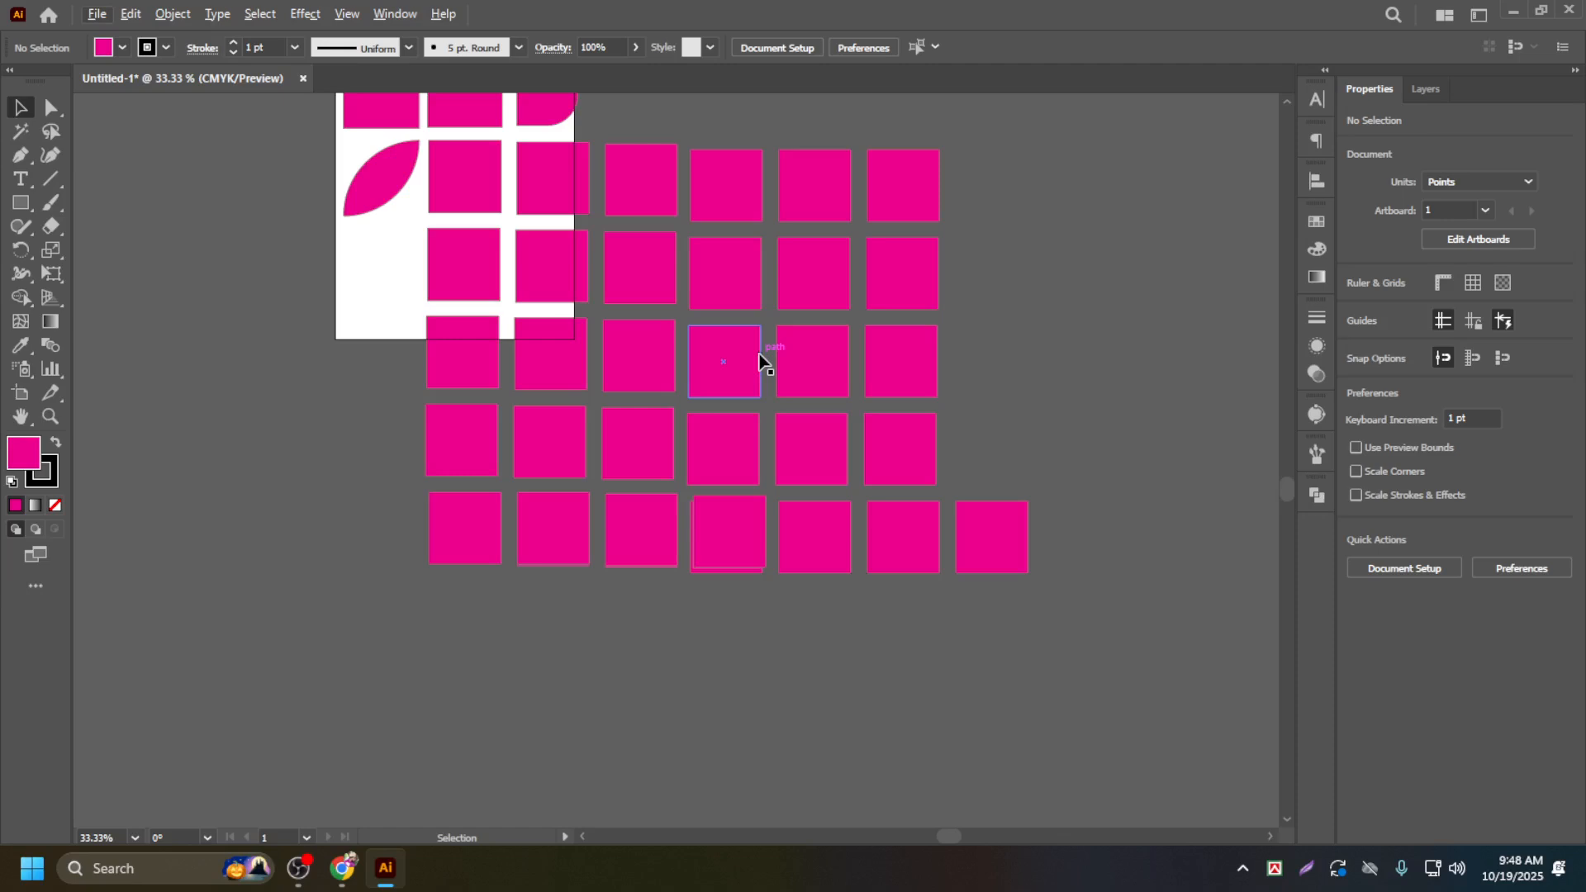
drag(1195, 658, 448, 190)
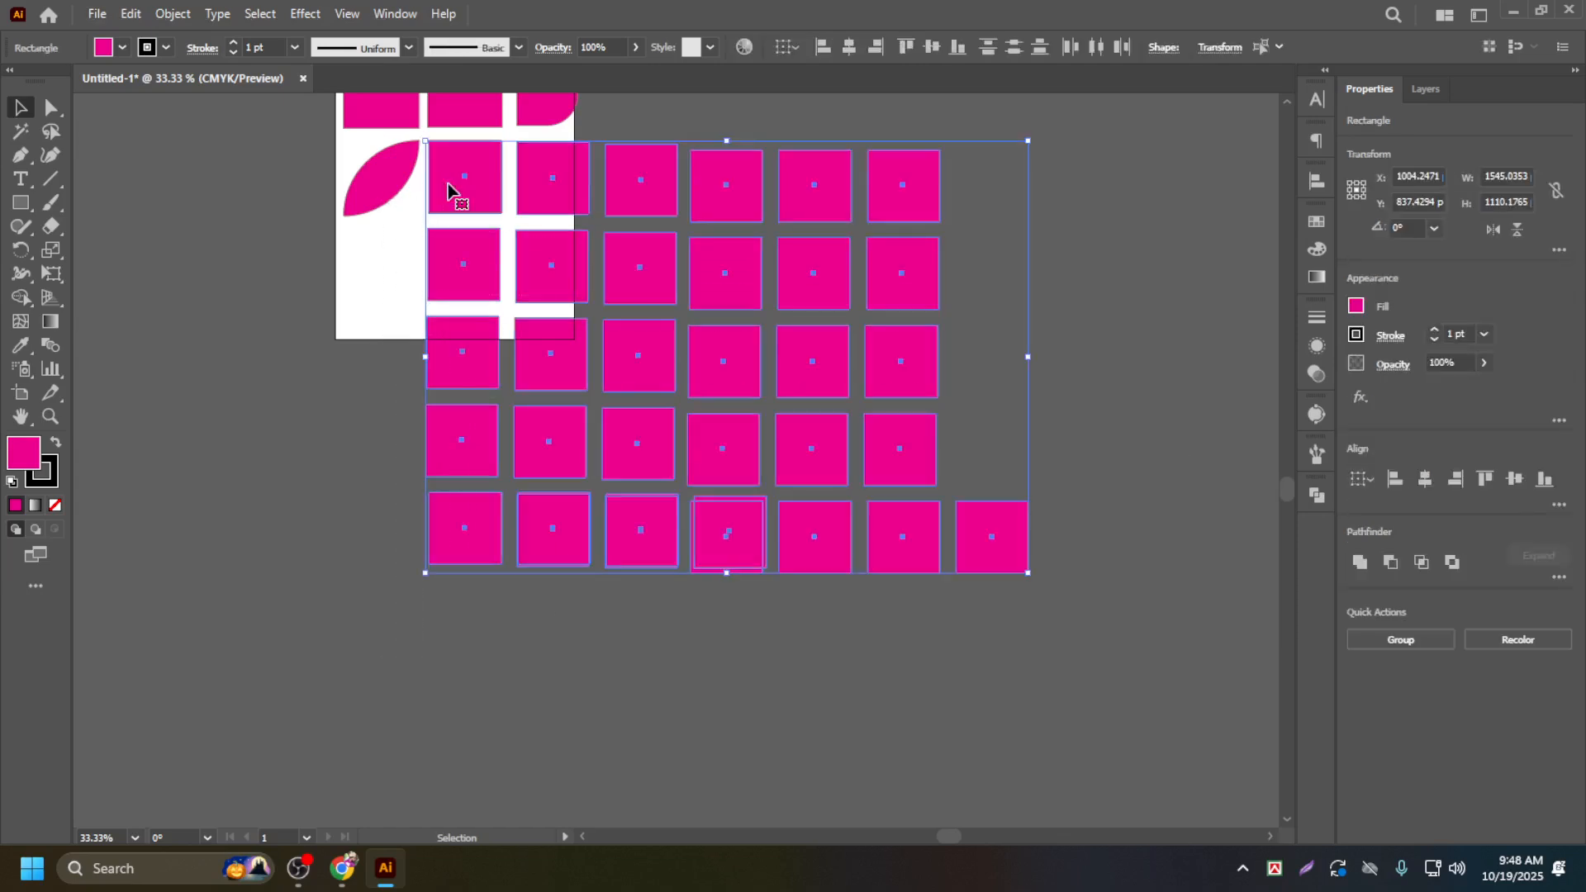
key(Delete)
Step: Duplicate the arch shape below itself, beside the leaf shape in the second row
scroll(658, 326, up, 2)
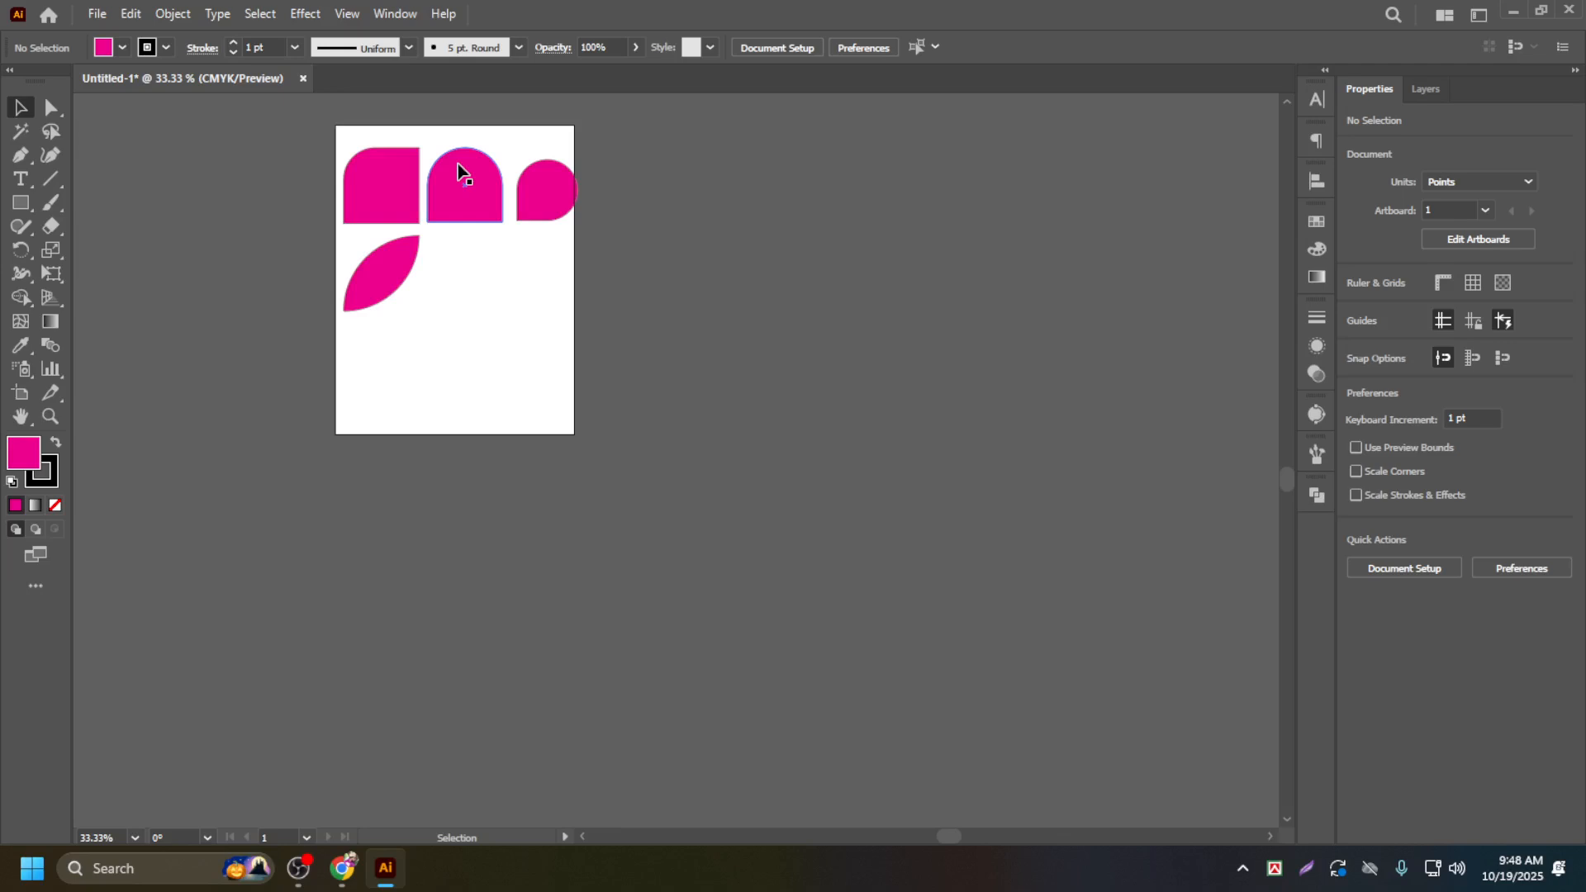
key(ctrl+space)
click(467, 192)
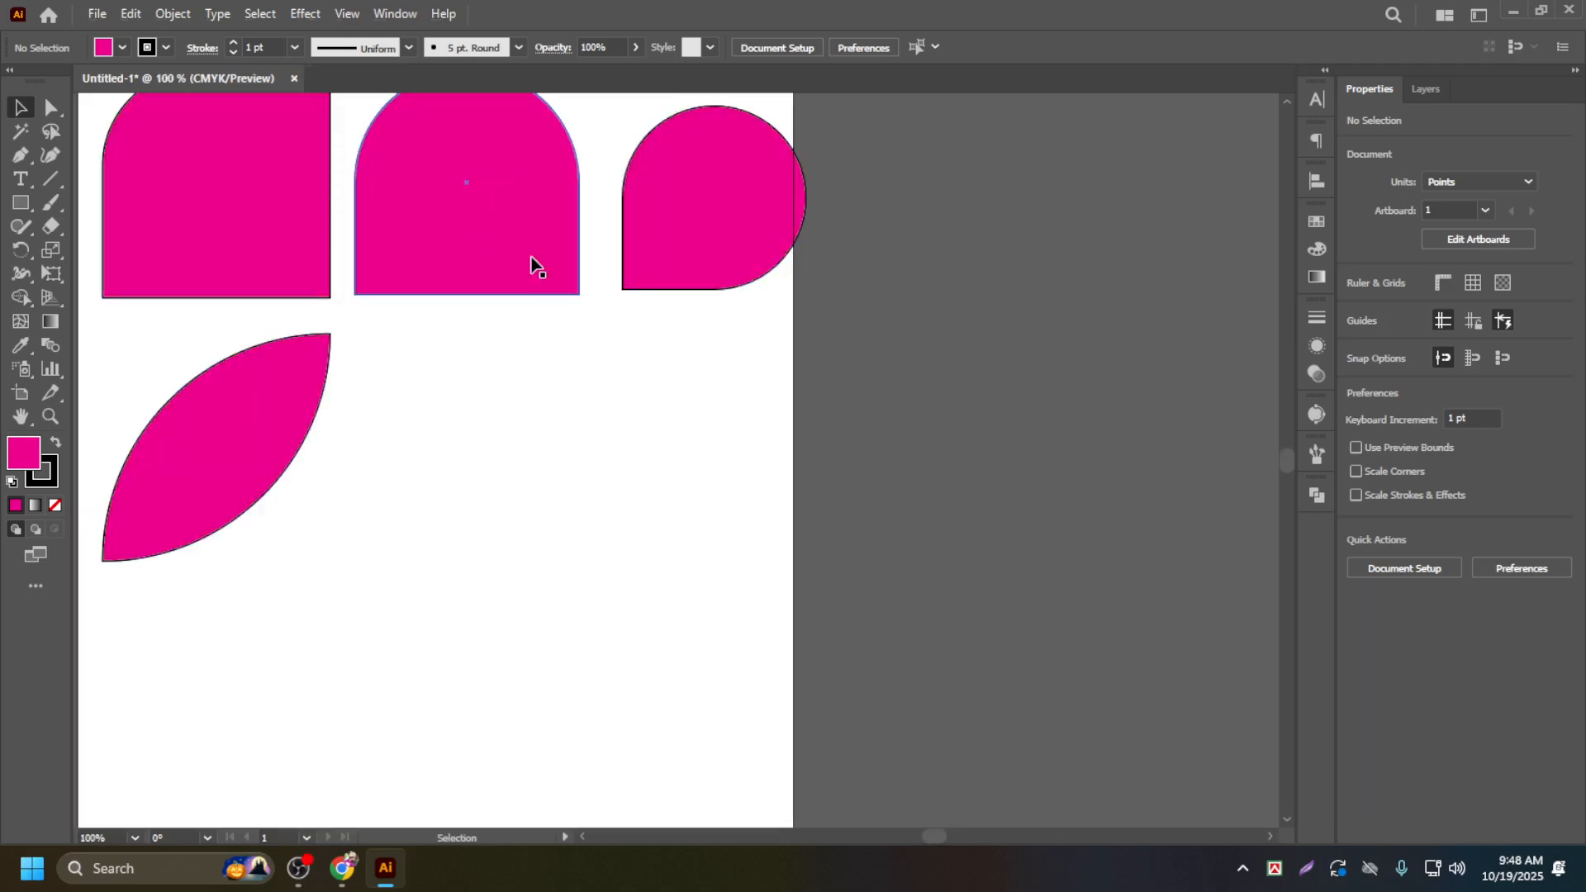
scroll(528, 244, down, 2)
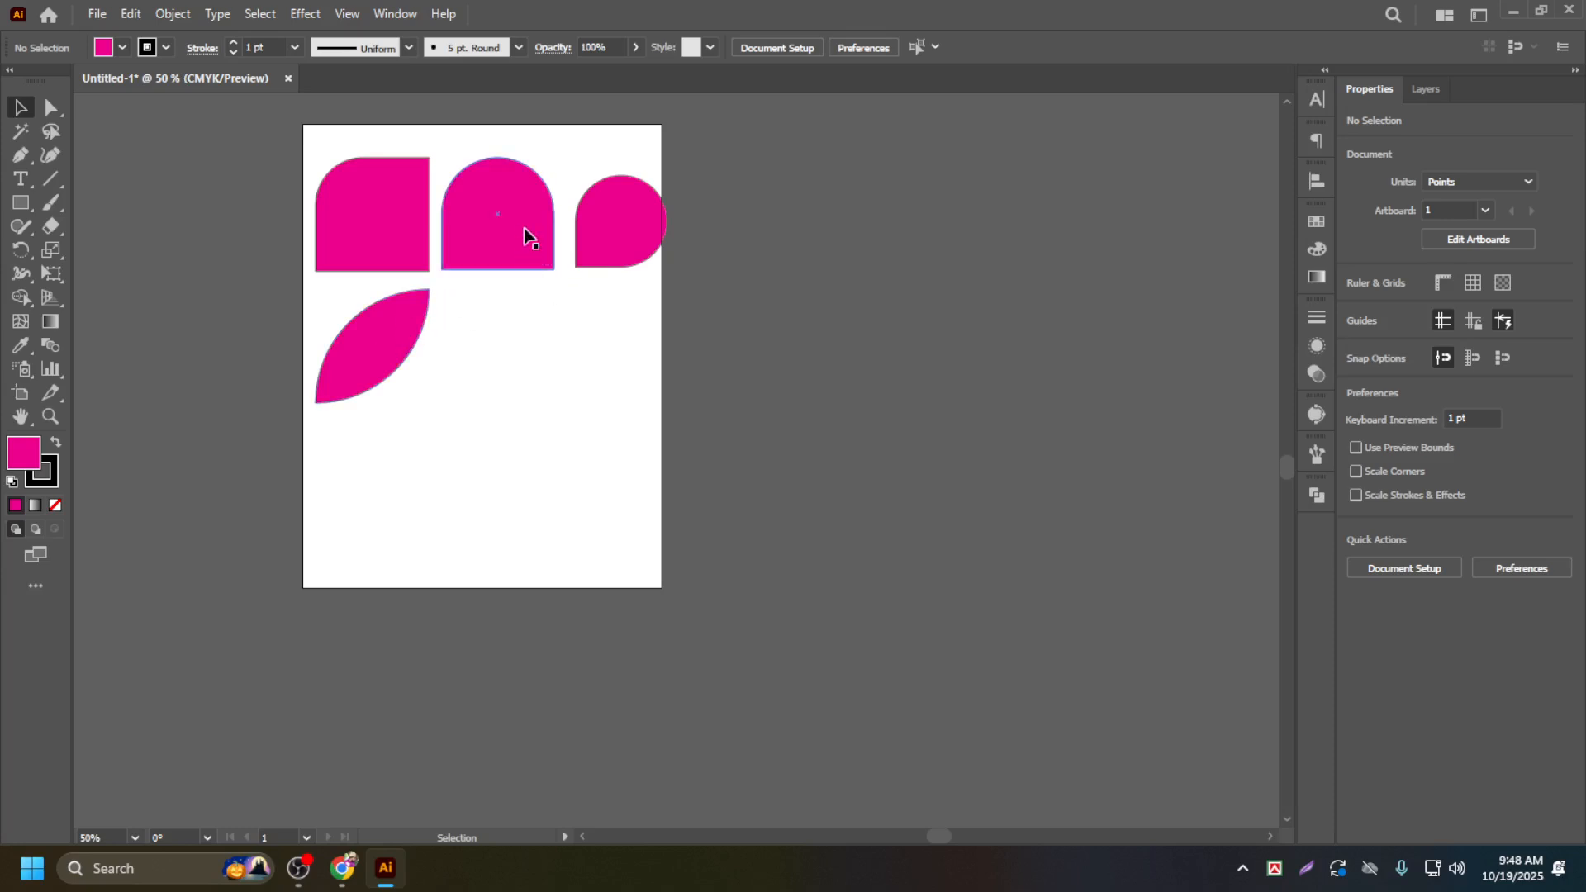
drag(523, 228, 512, 359)
click(653, 345)
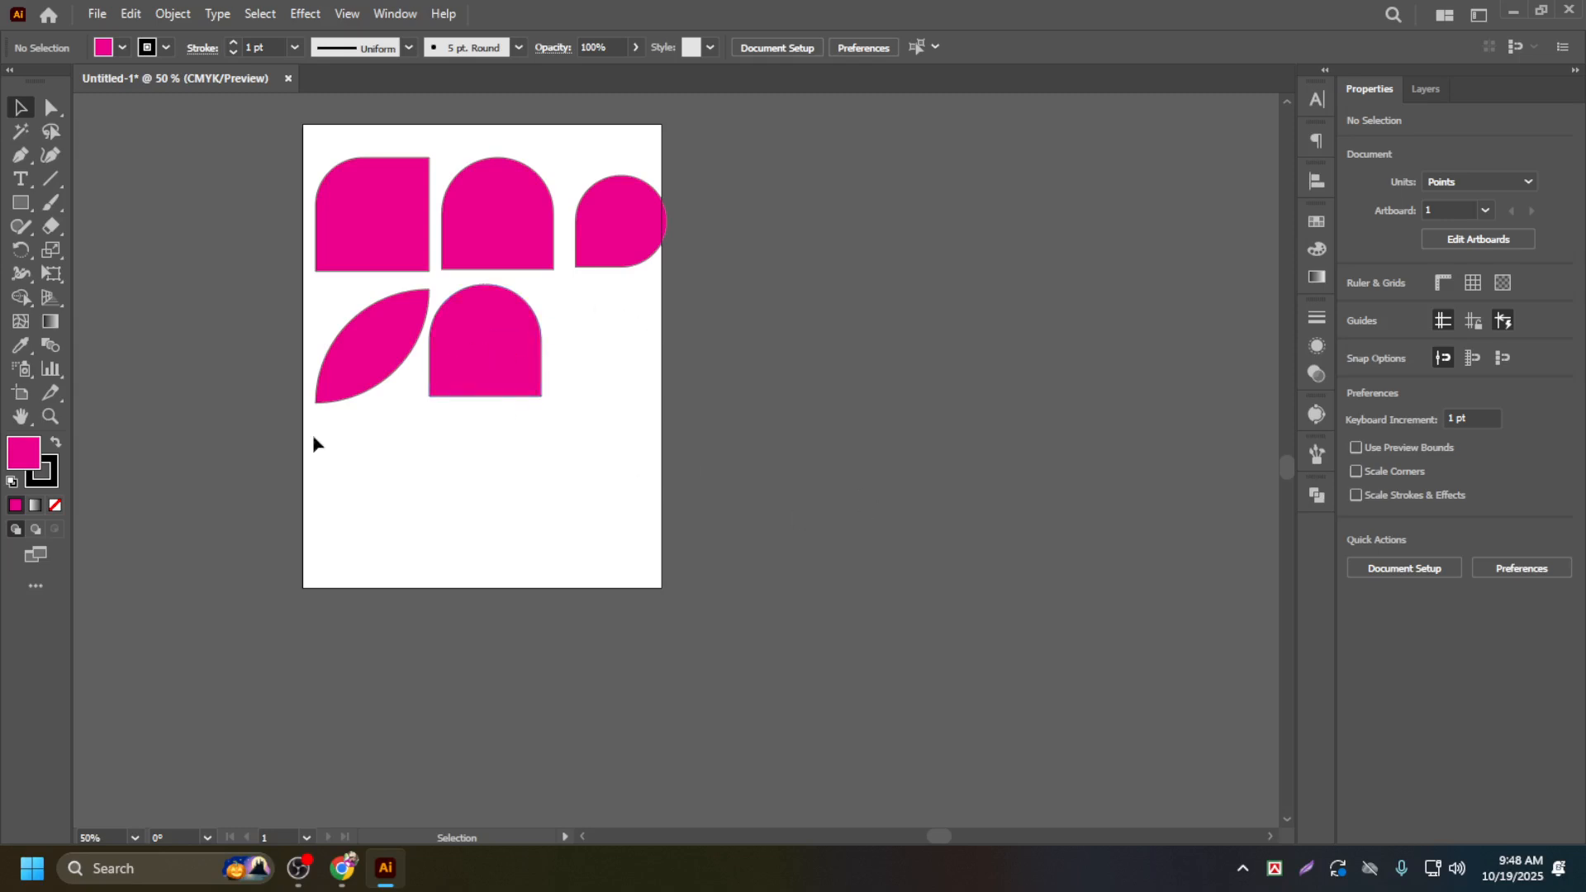
Step: Move the duplicated arch slightly to the right, away from the leaf shape
click(490, 395)
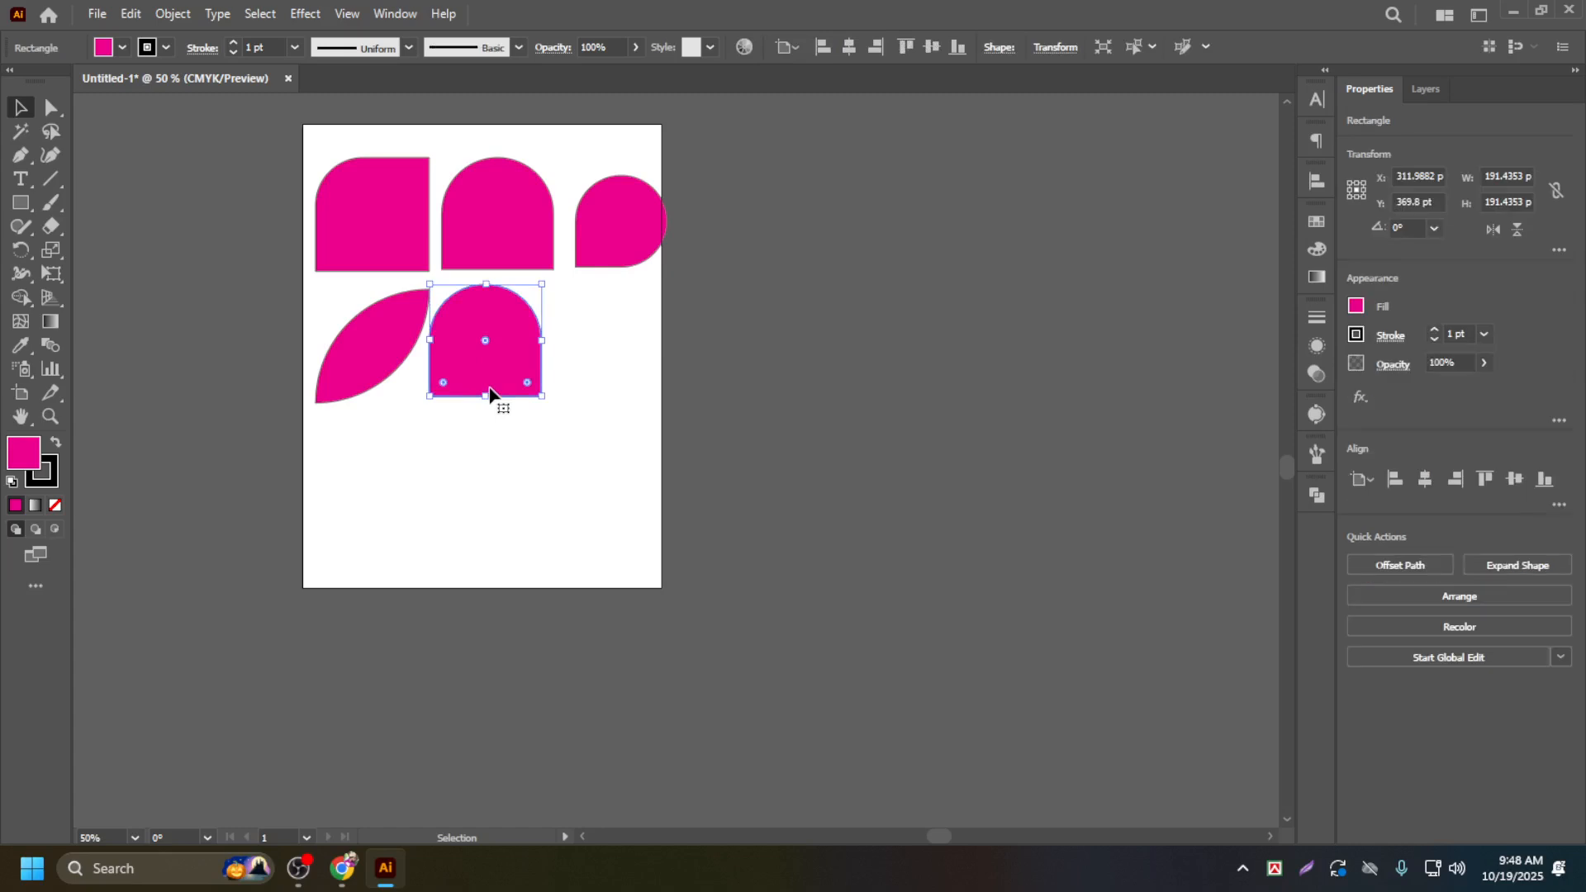
click(484, 480)
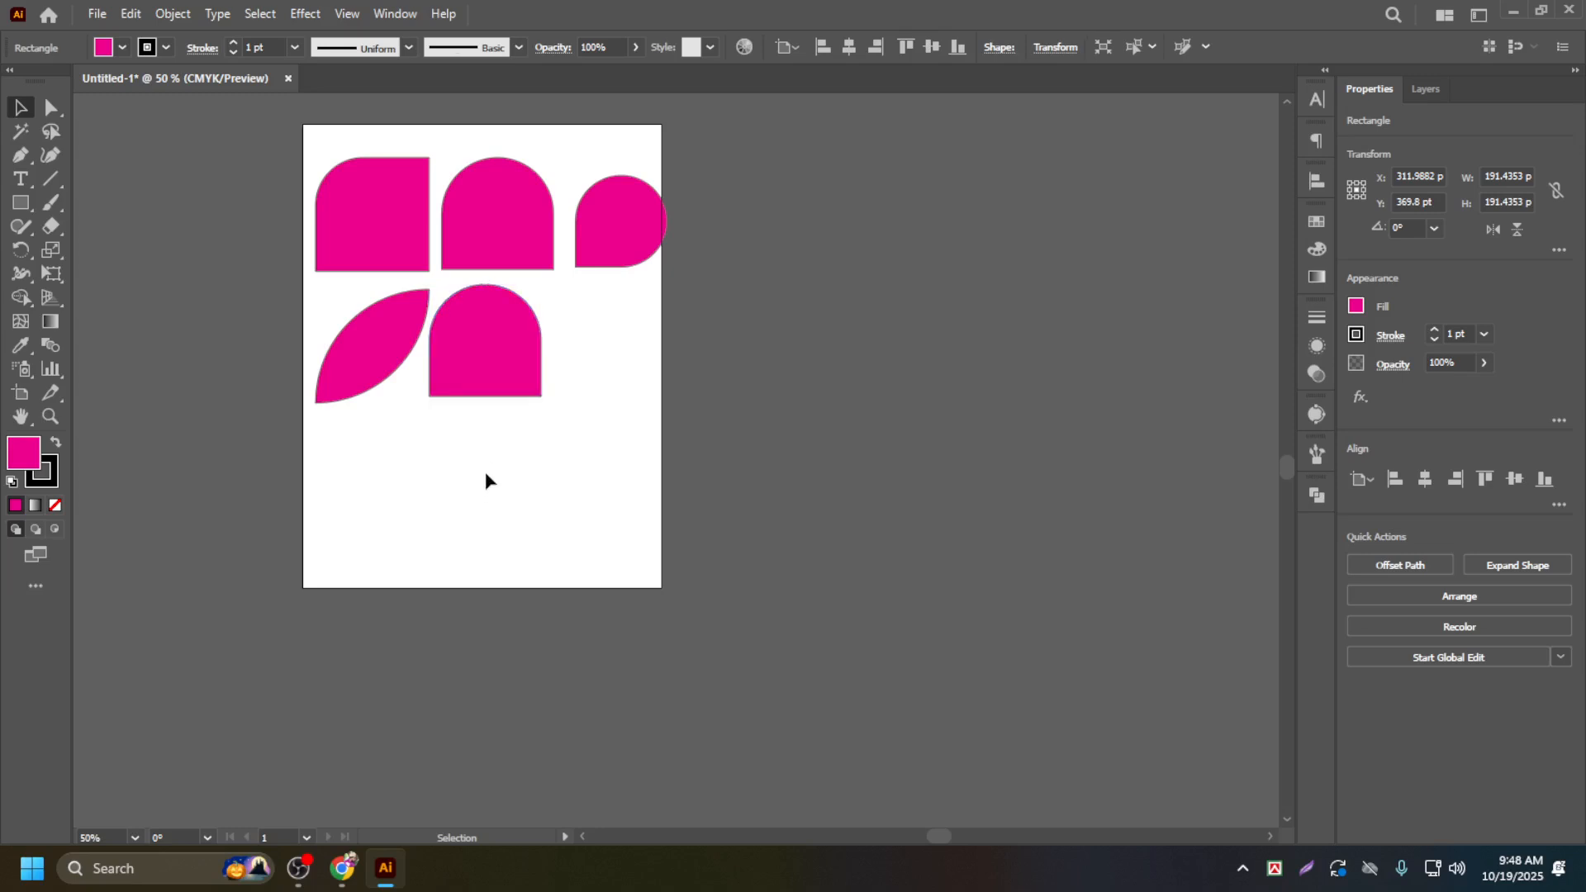
click(497, 386)
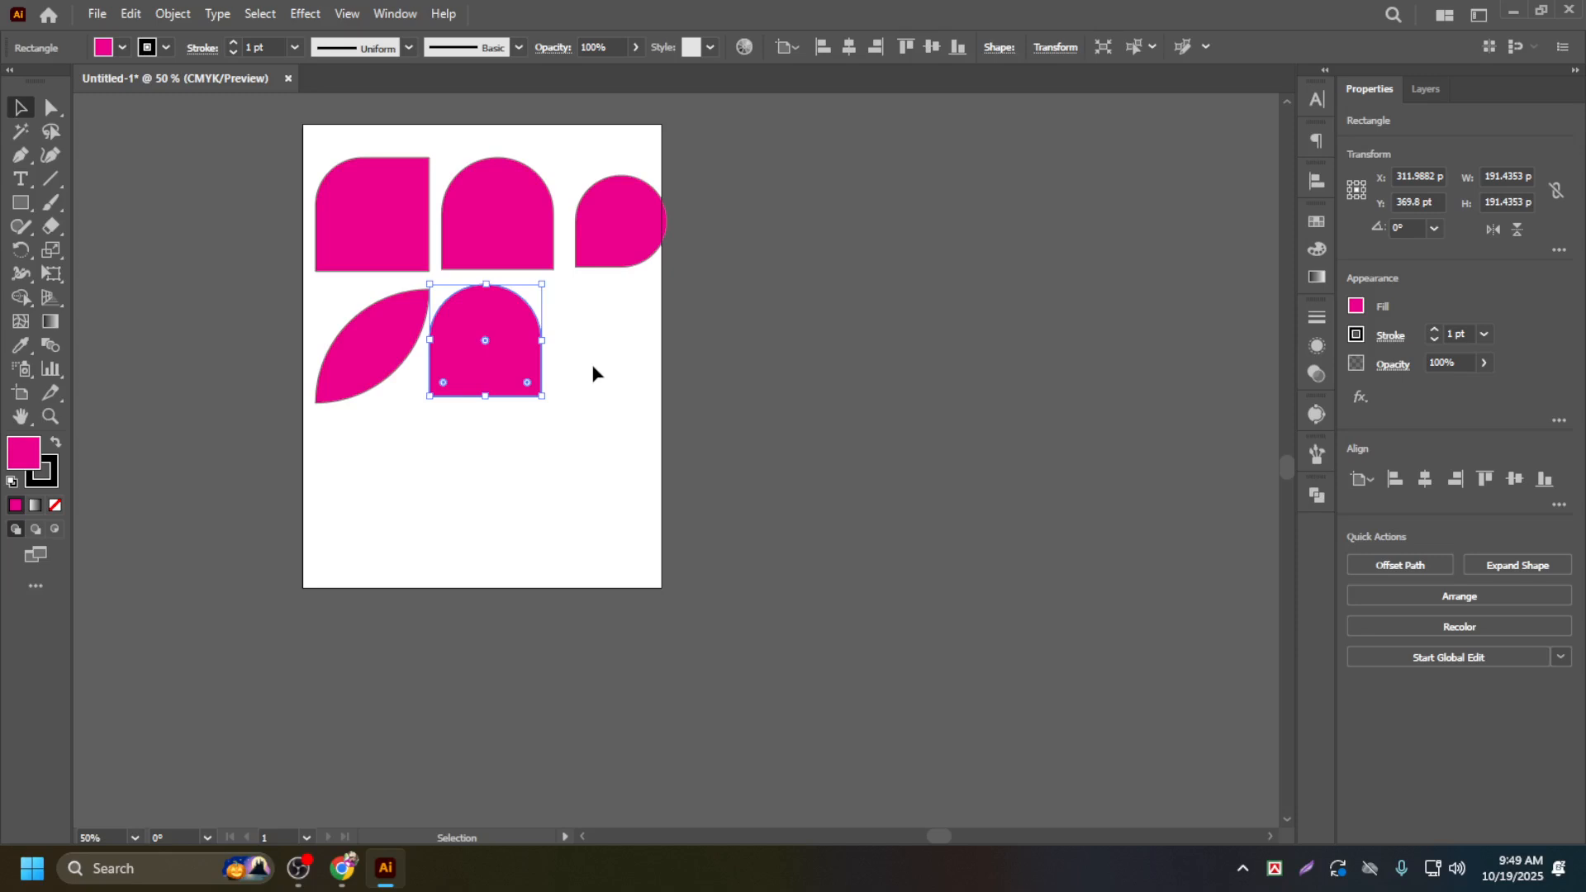
click(588, 421)
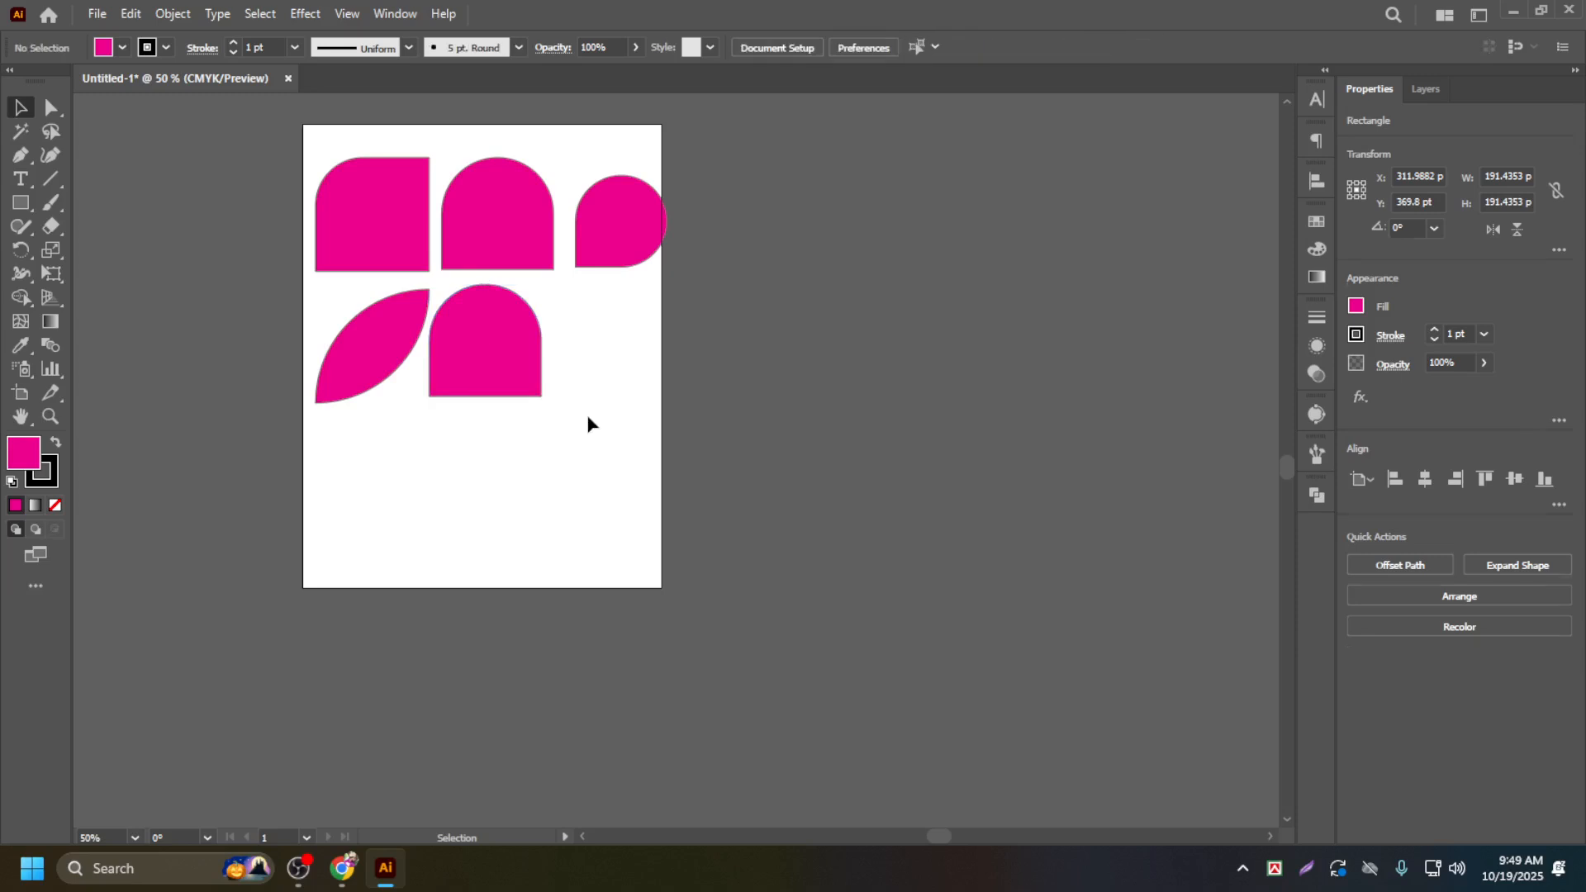
drag(499, 365, 513, 365)
click(541, 449)
click(460, 518)
Step: Duplicate the second-row arch to its right, beneath the teardrop shape, and select the new copy
scroll(498, 397, up, 2)
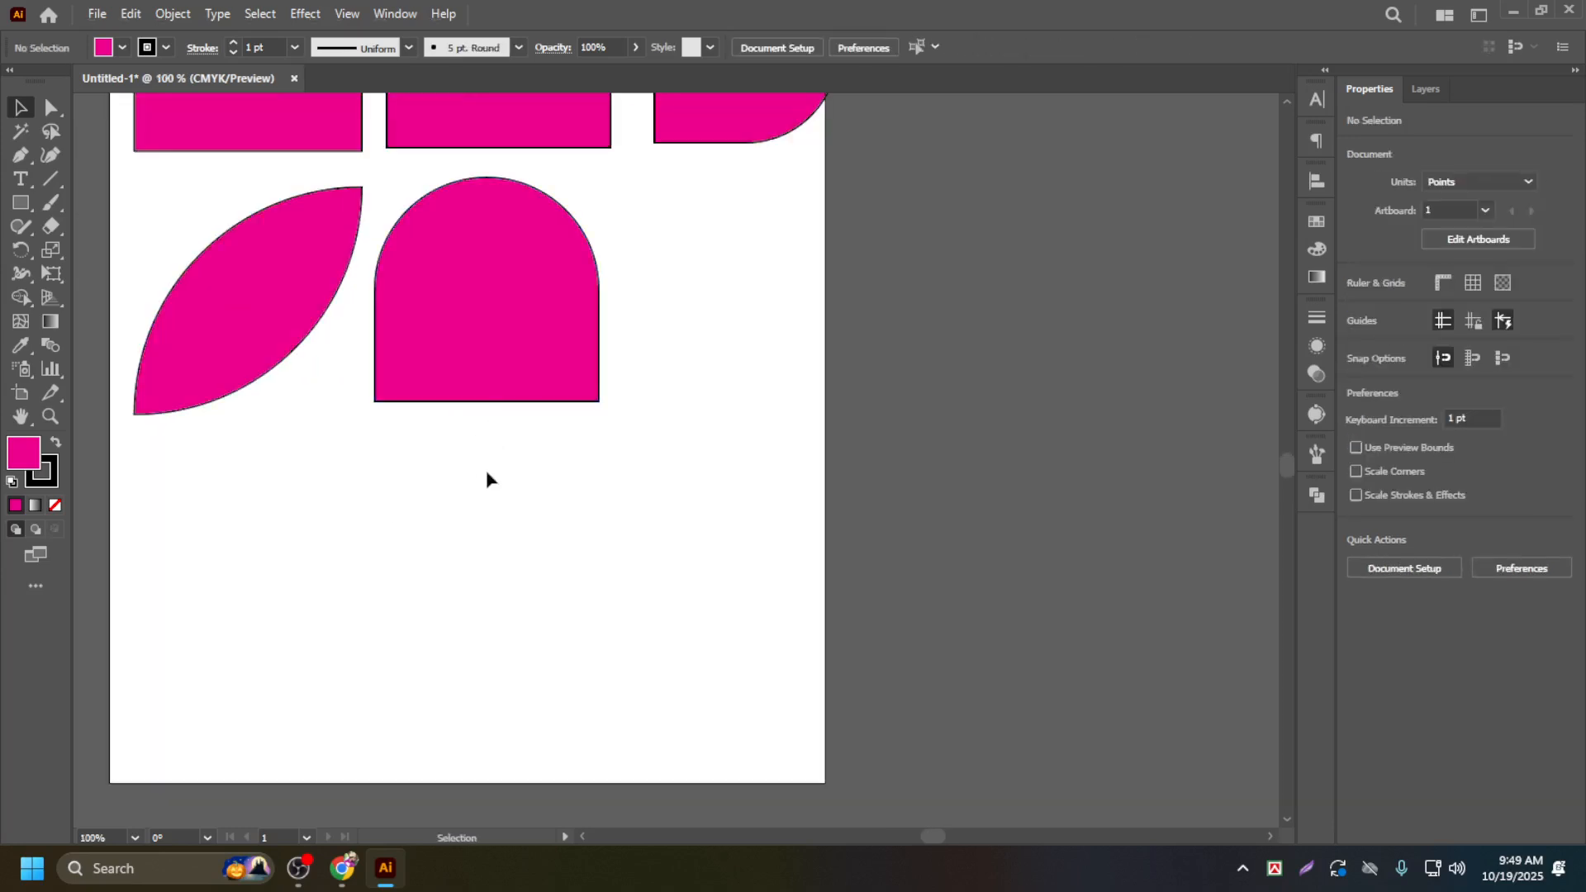
scroll(489, 478, down, 1)
scroll(510, 485, up, 1)
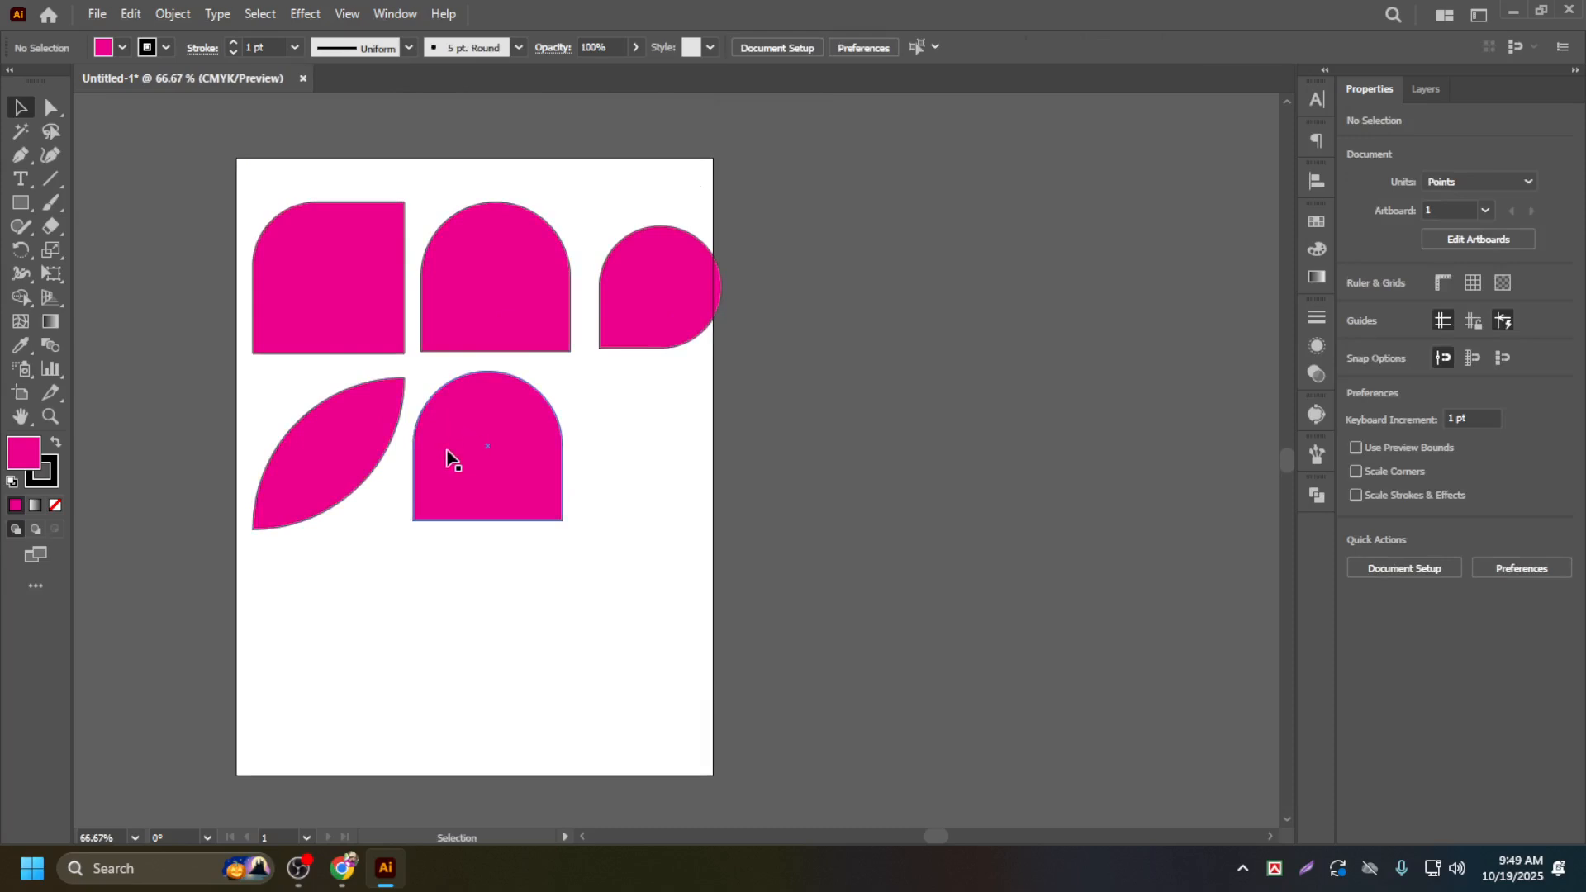
drag(459, 446, 619, 453)
click(602, 538)
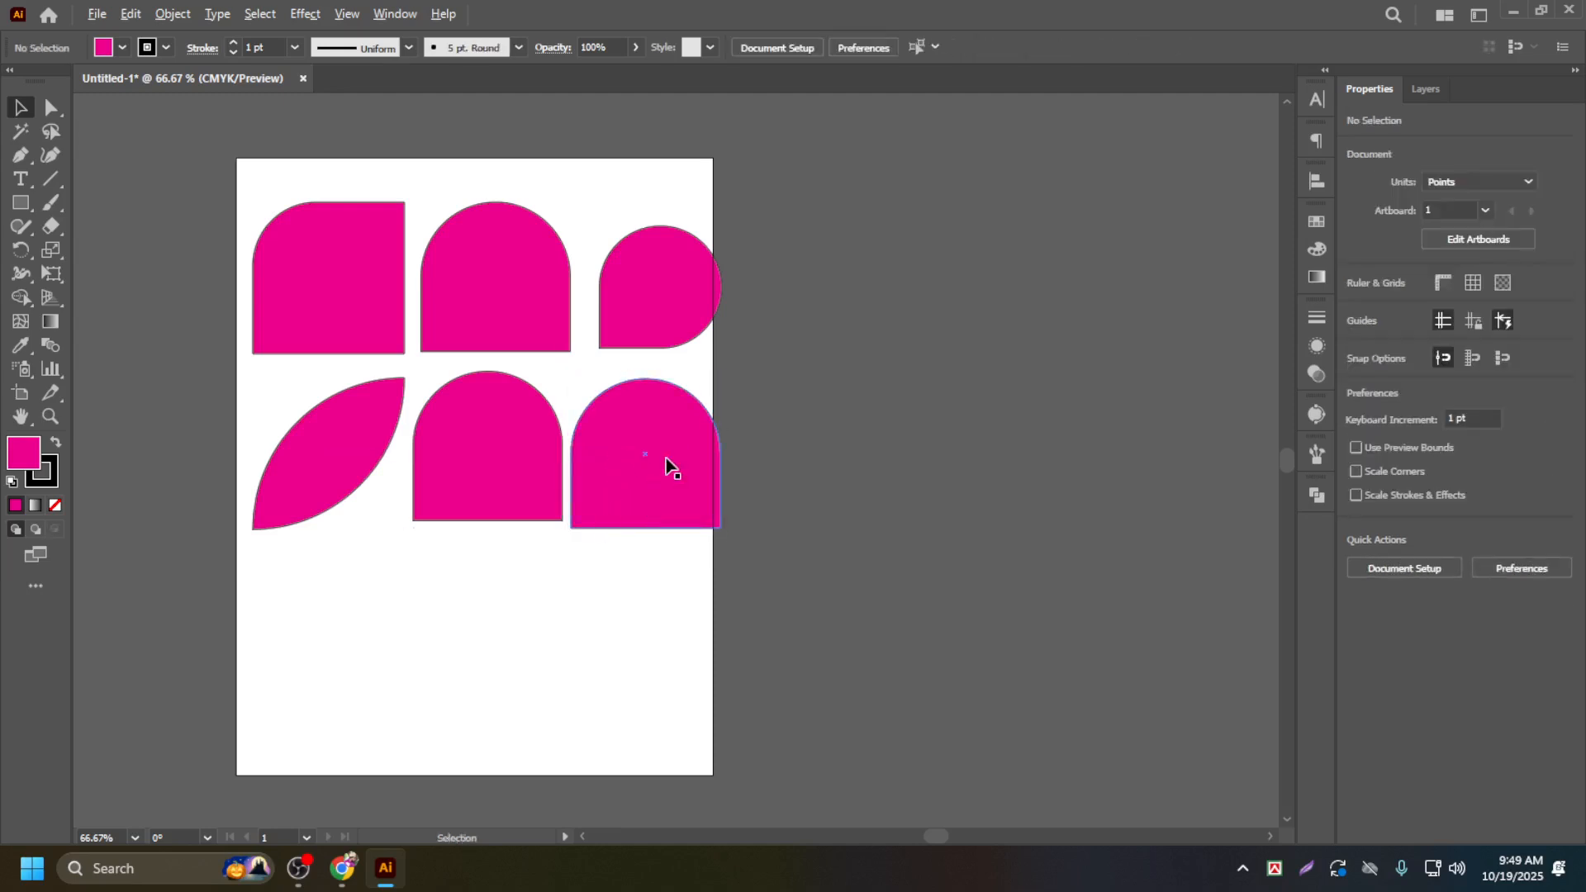
scroll(666, 459, up, 1)
click(636, 447)
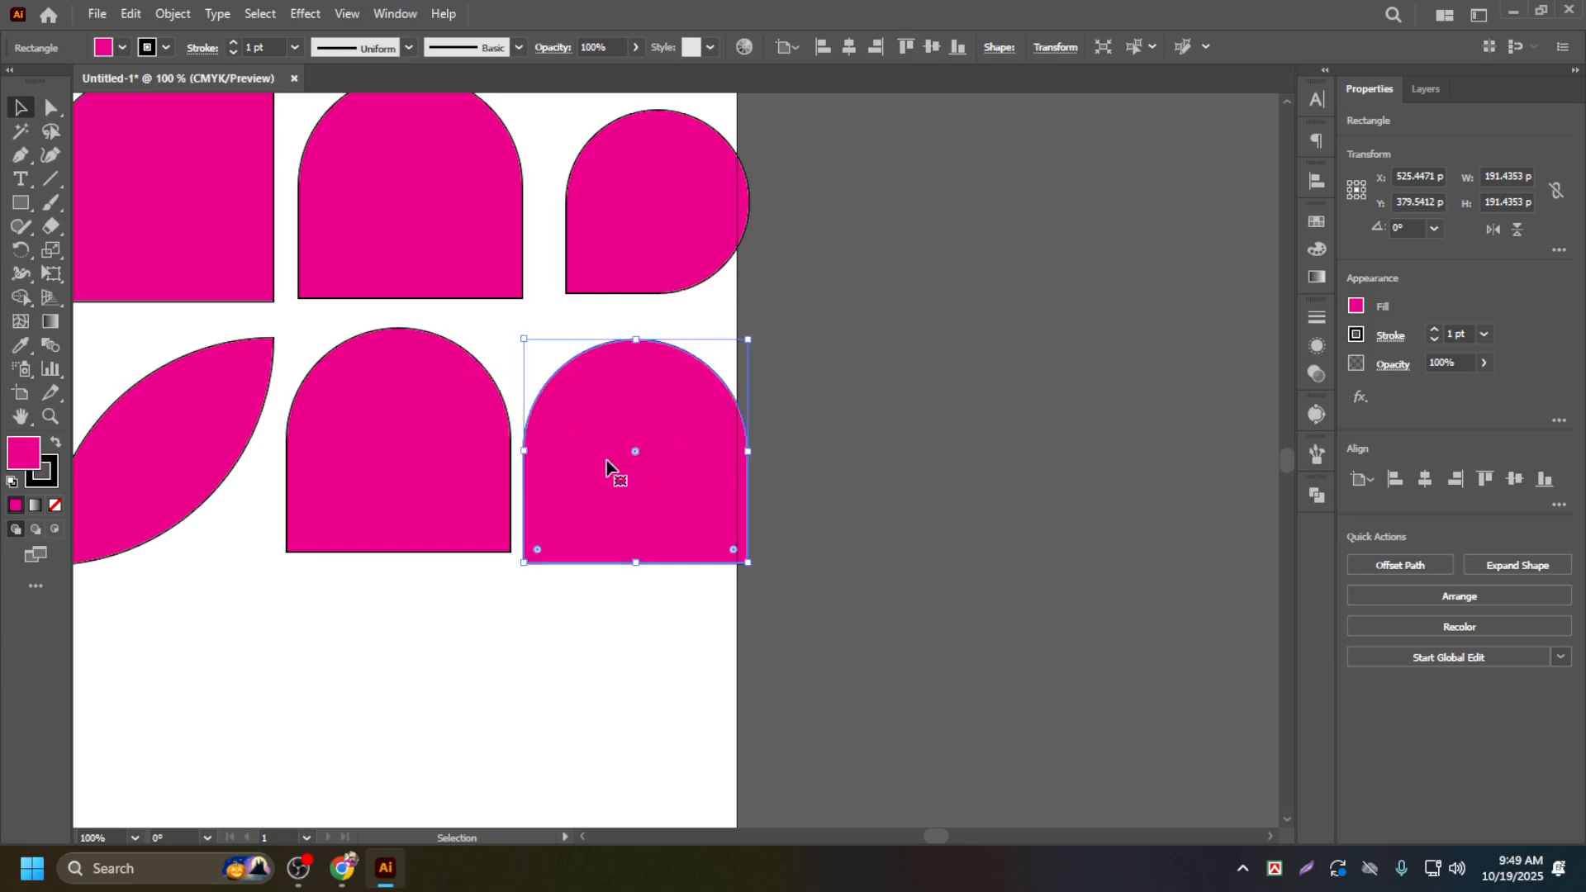
Step: Reset the arch copy beneath the teardrop to a plain square and round all four of its corners into a circle
drag(633, 453, 793, 383)
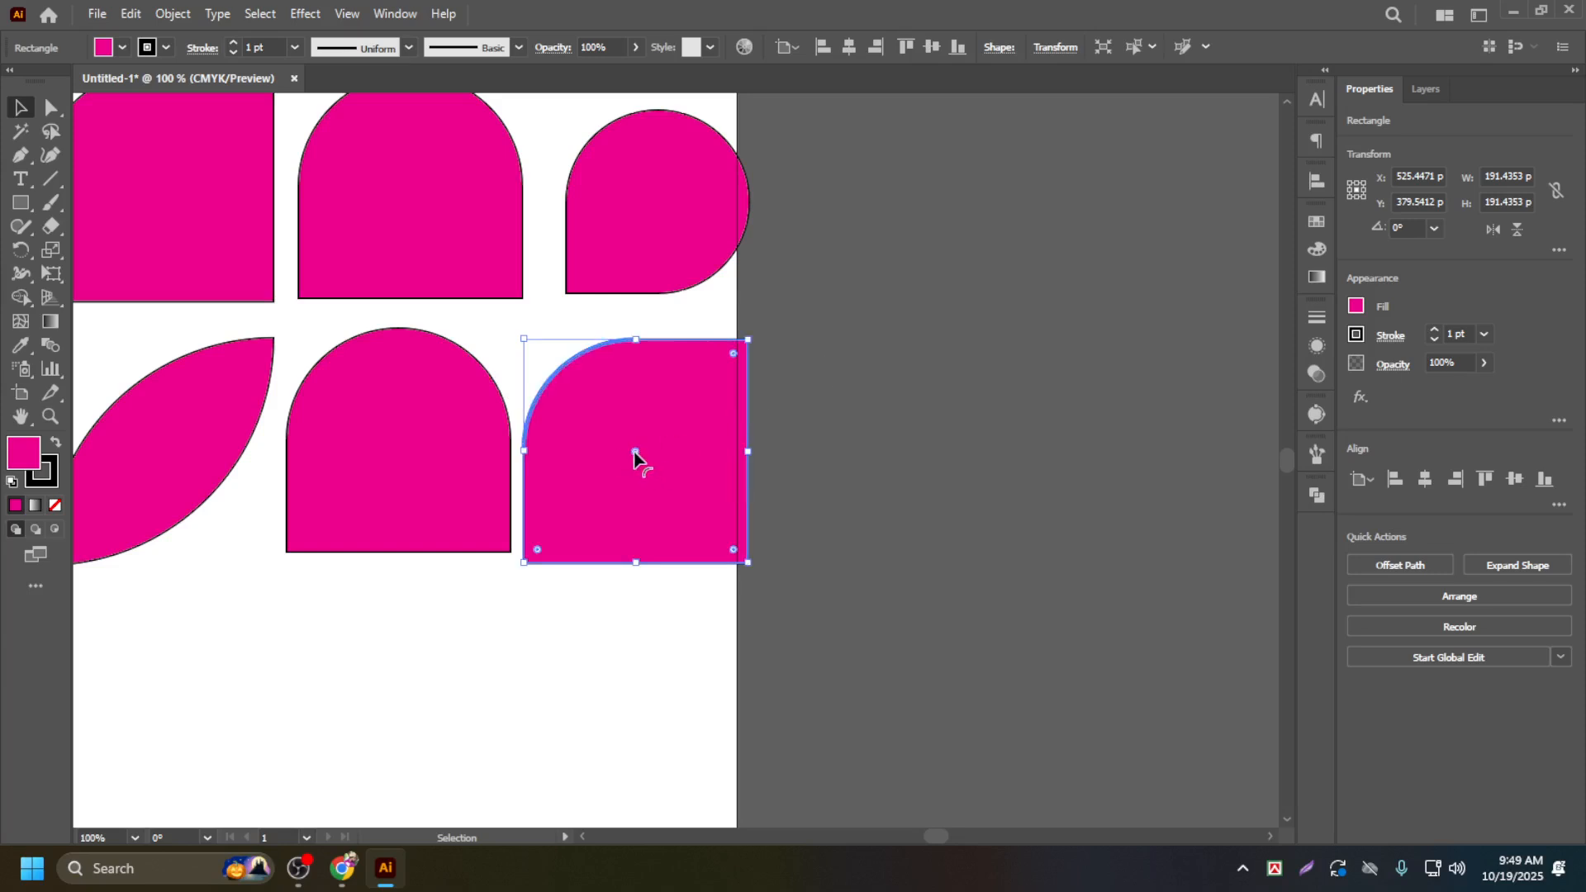
drag(646, 451, 476, 306)
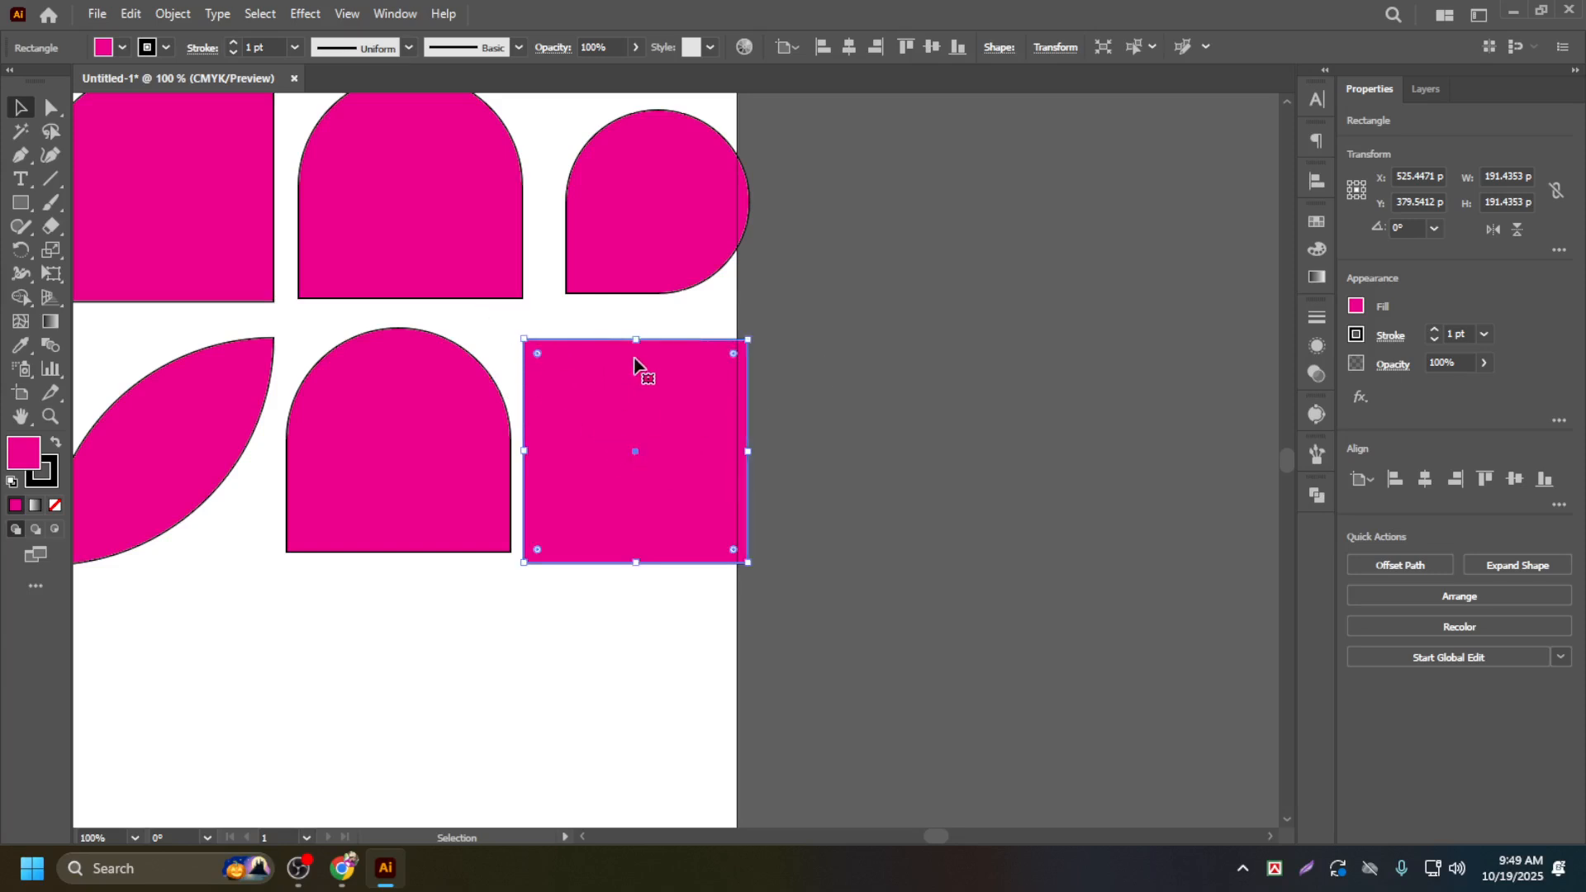
click(913, 354)
click(557, 373)
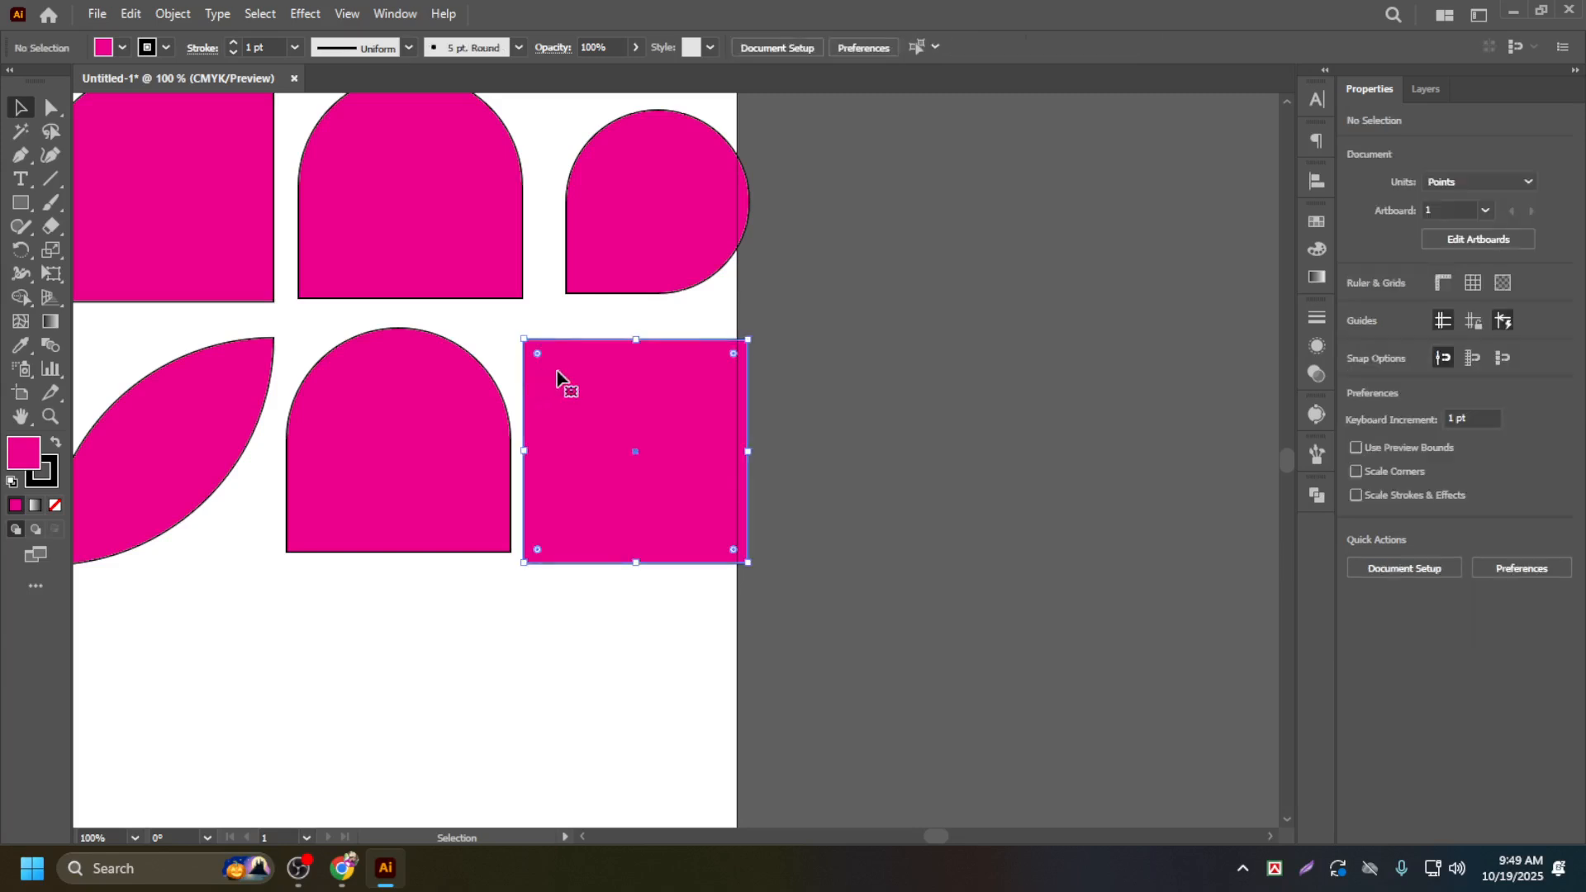
drag(534, 354, 641, 544)
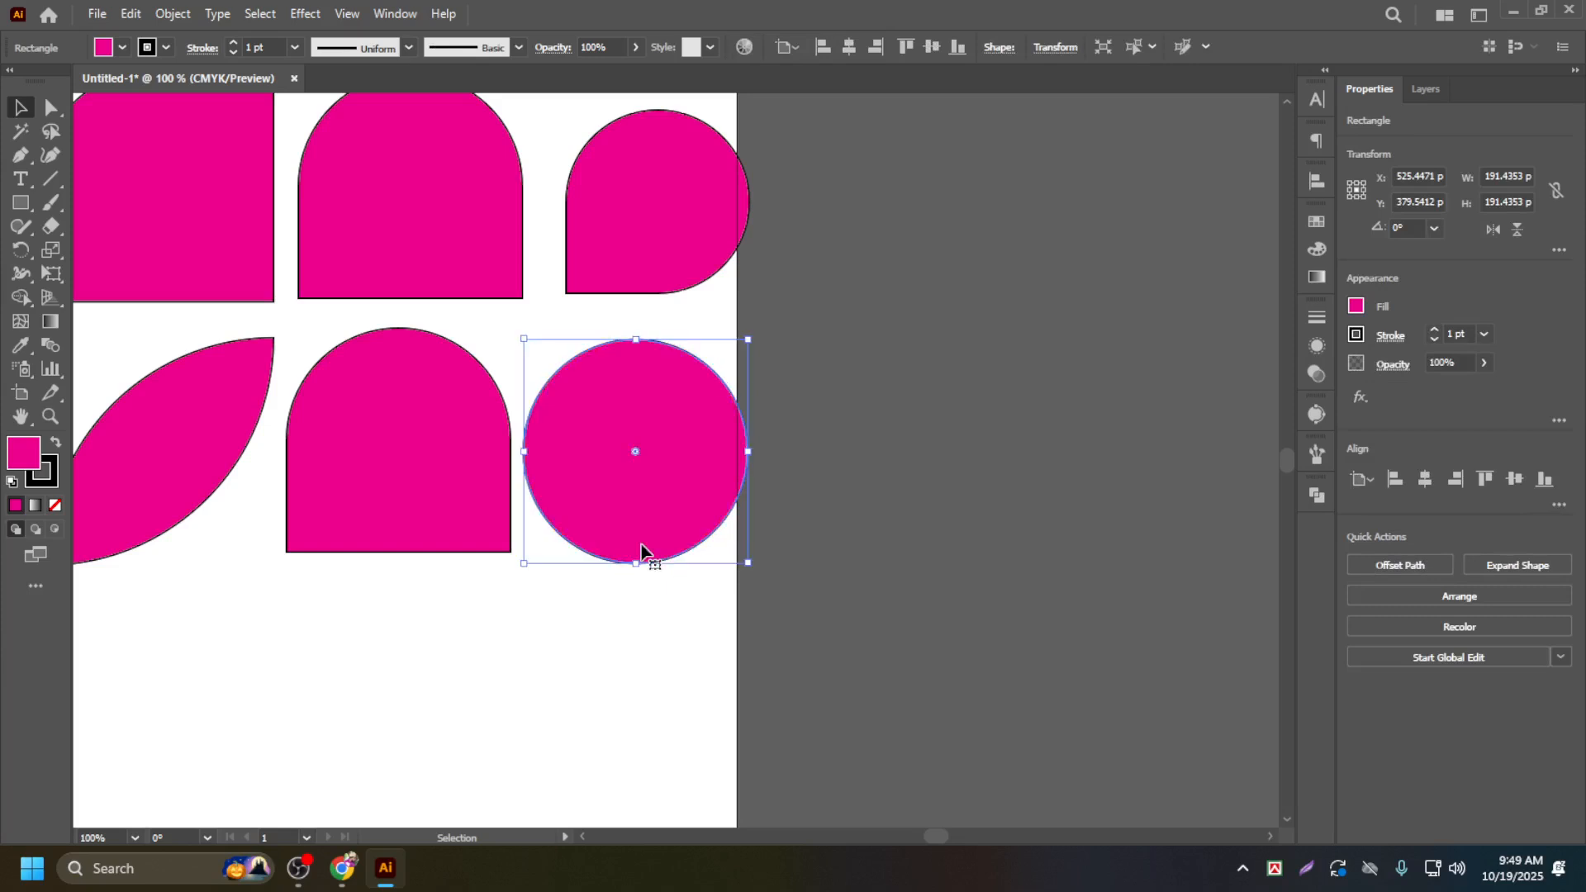
scroll(404, 399, down, 2)
key(ctrl+shift+a)
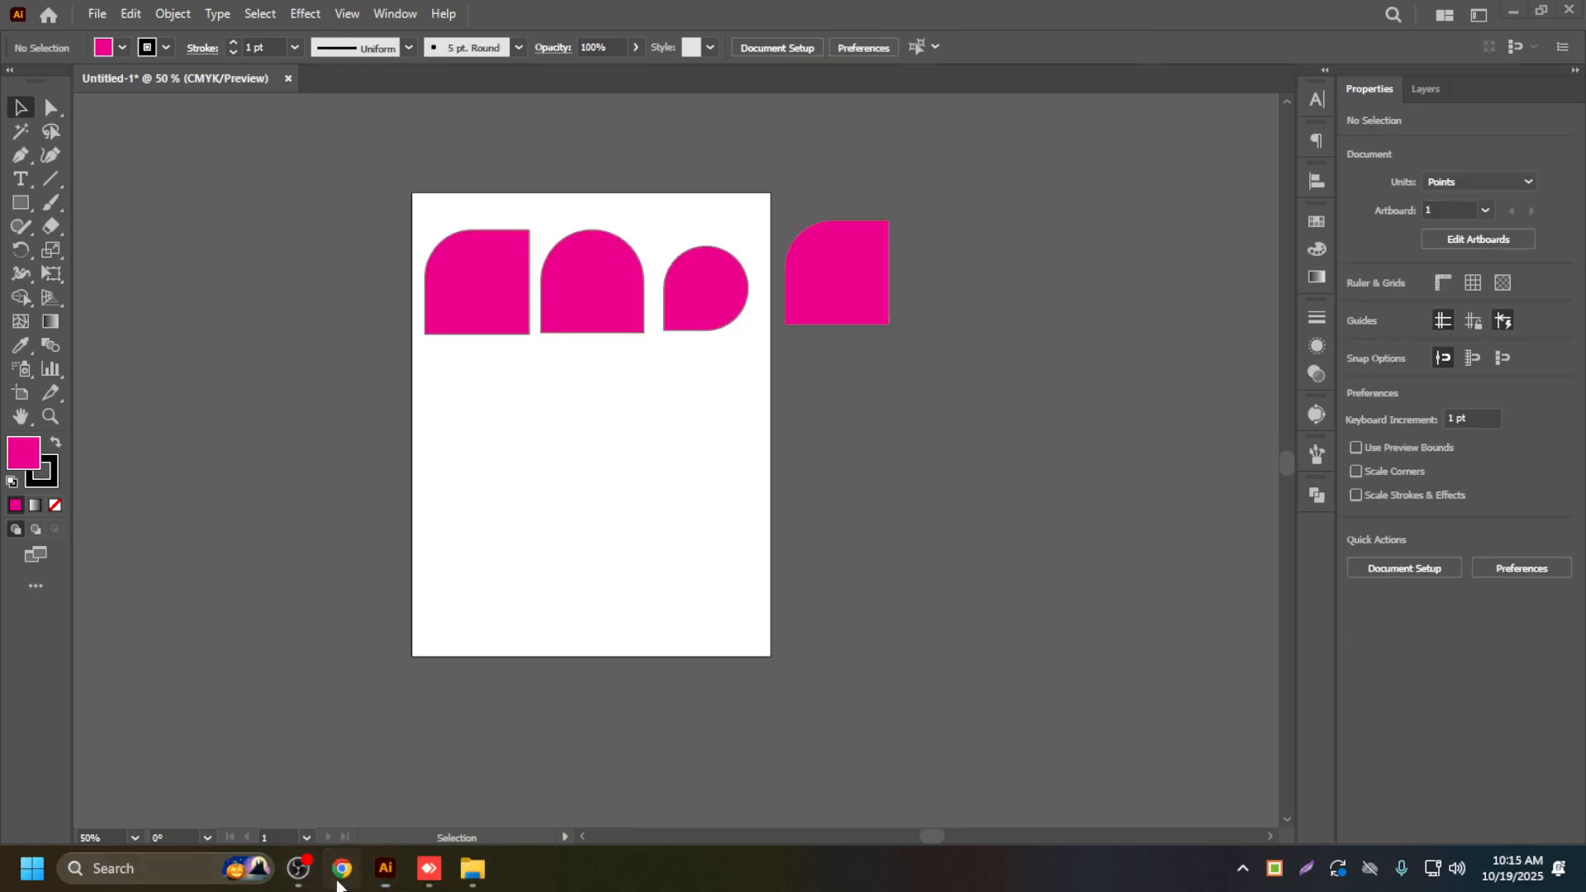
Step: Switch to Google Chrome and open the bookmarked Class Video Link spreadsheet
click(338, 882)
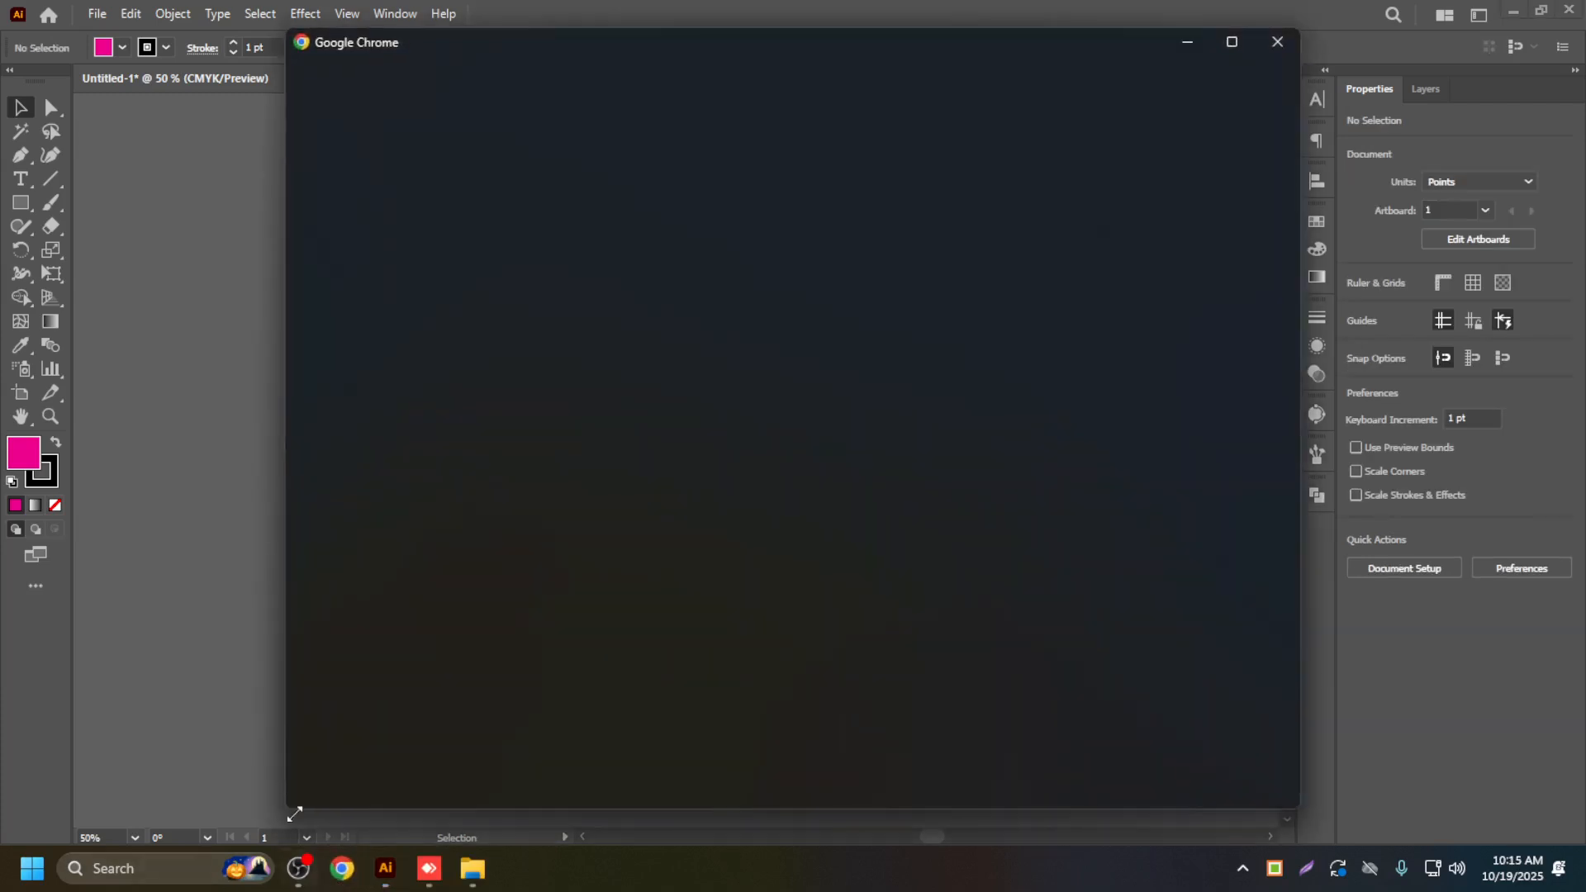
click(1022, 401)
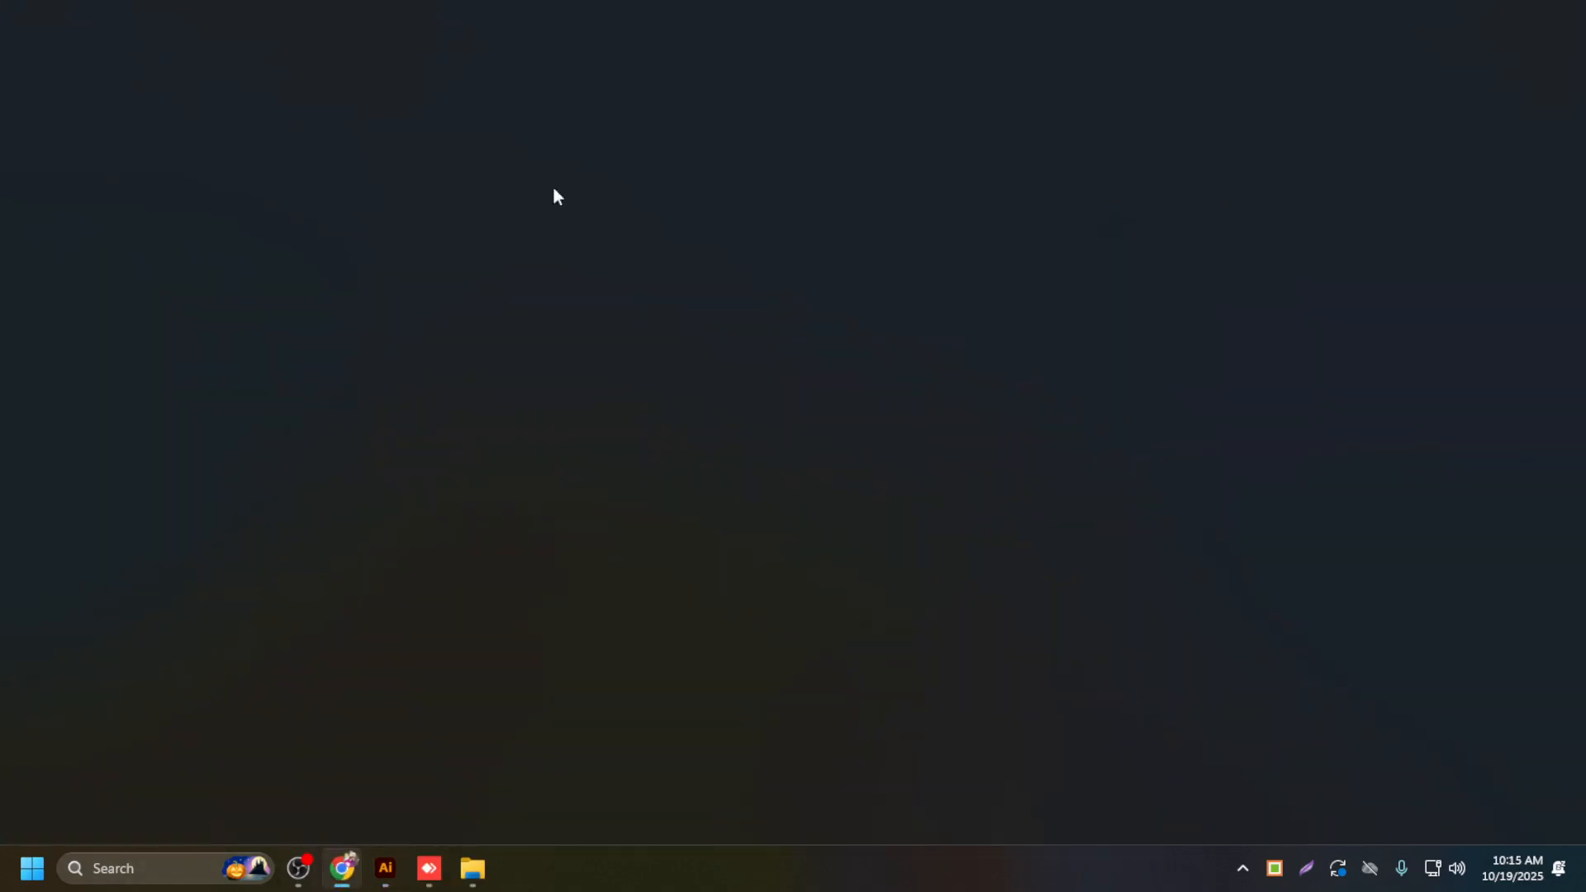
click(726, 98)
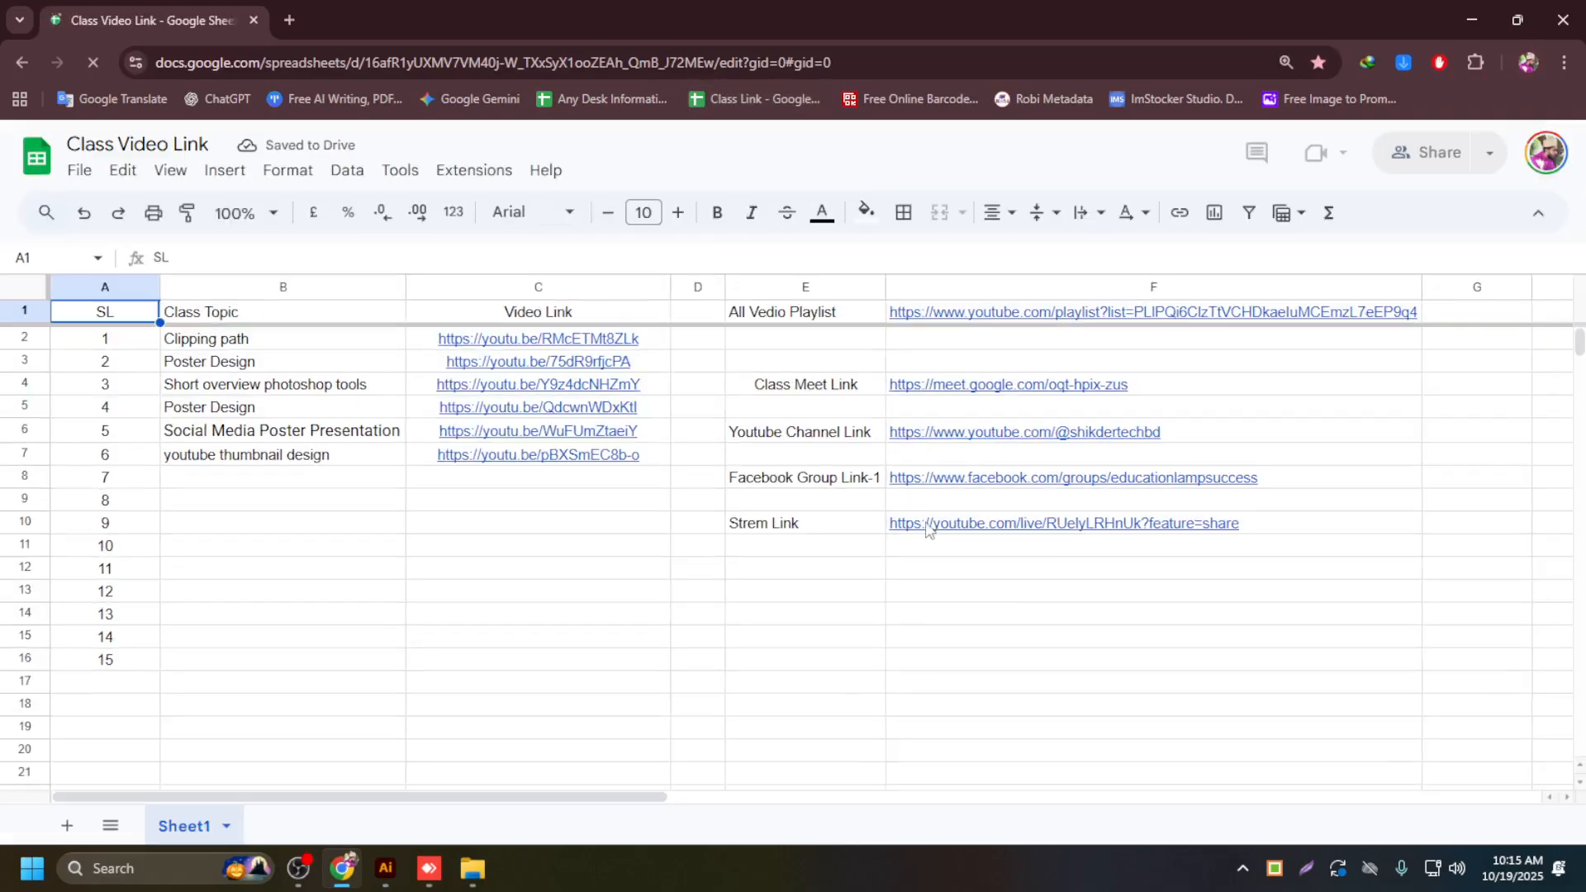
Step: Open the Class Meet Link from the spreadsheet and join the Google Meet call
click(947, 385)
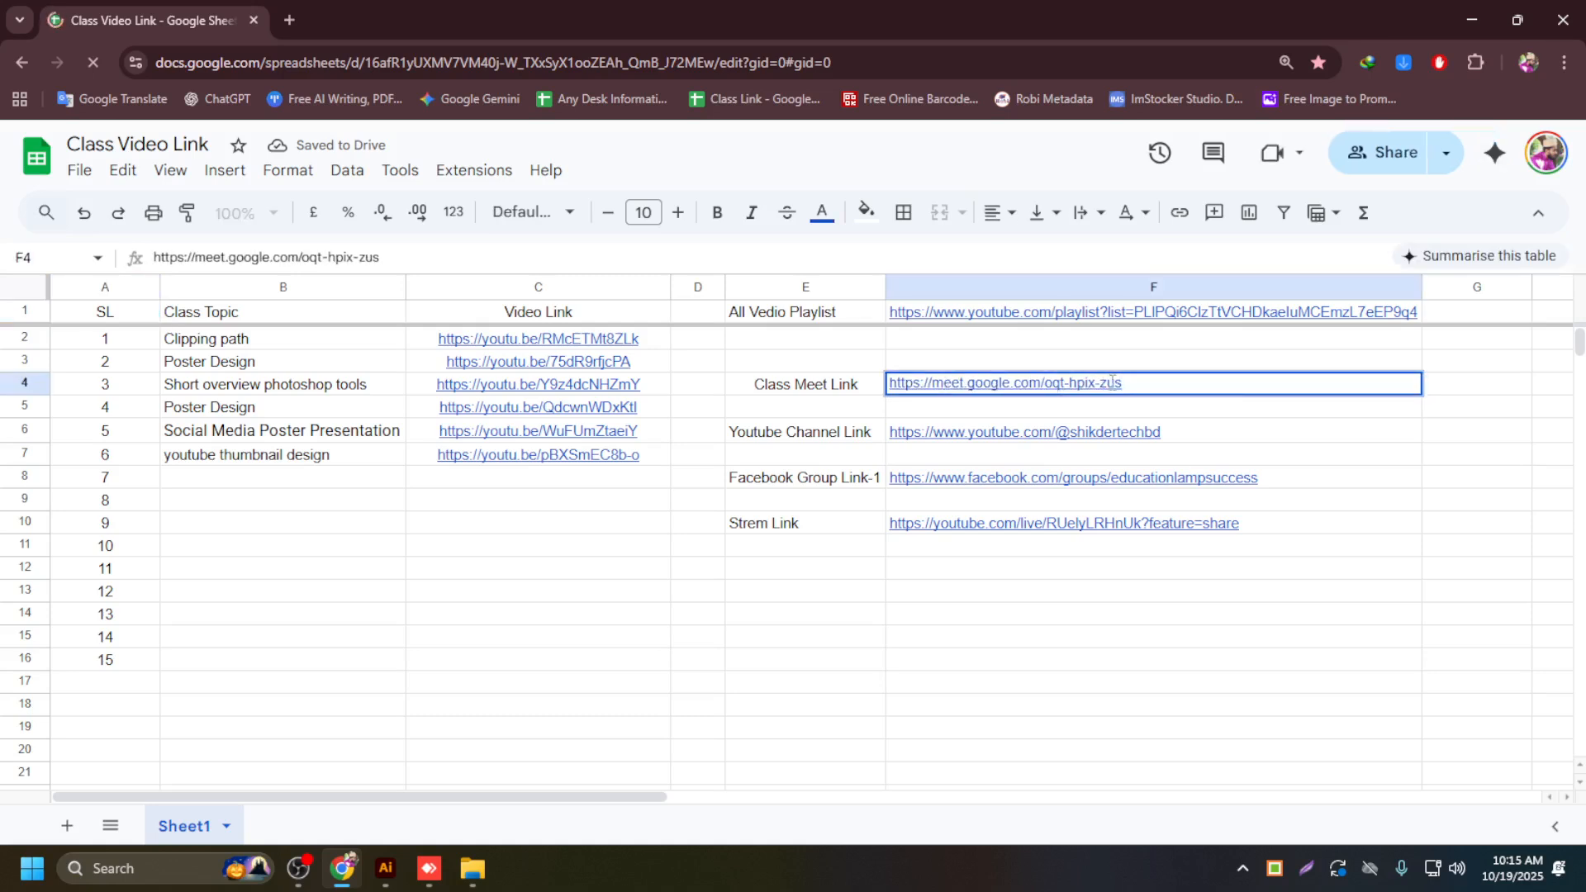
click(983, 416)
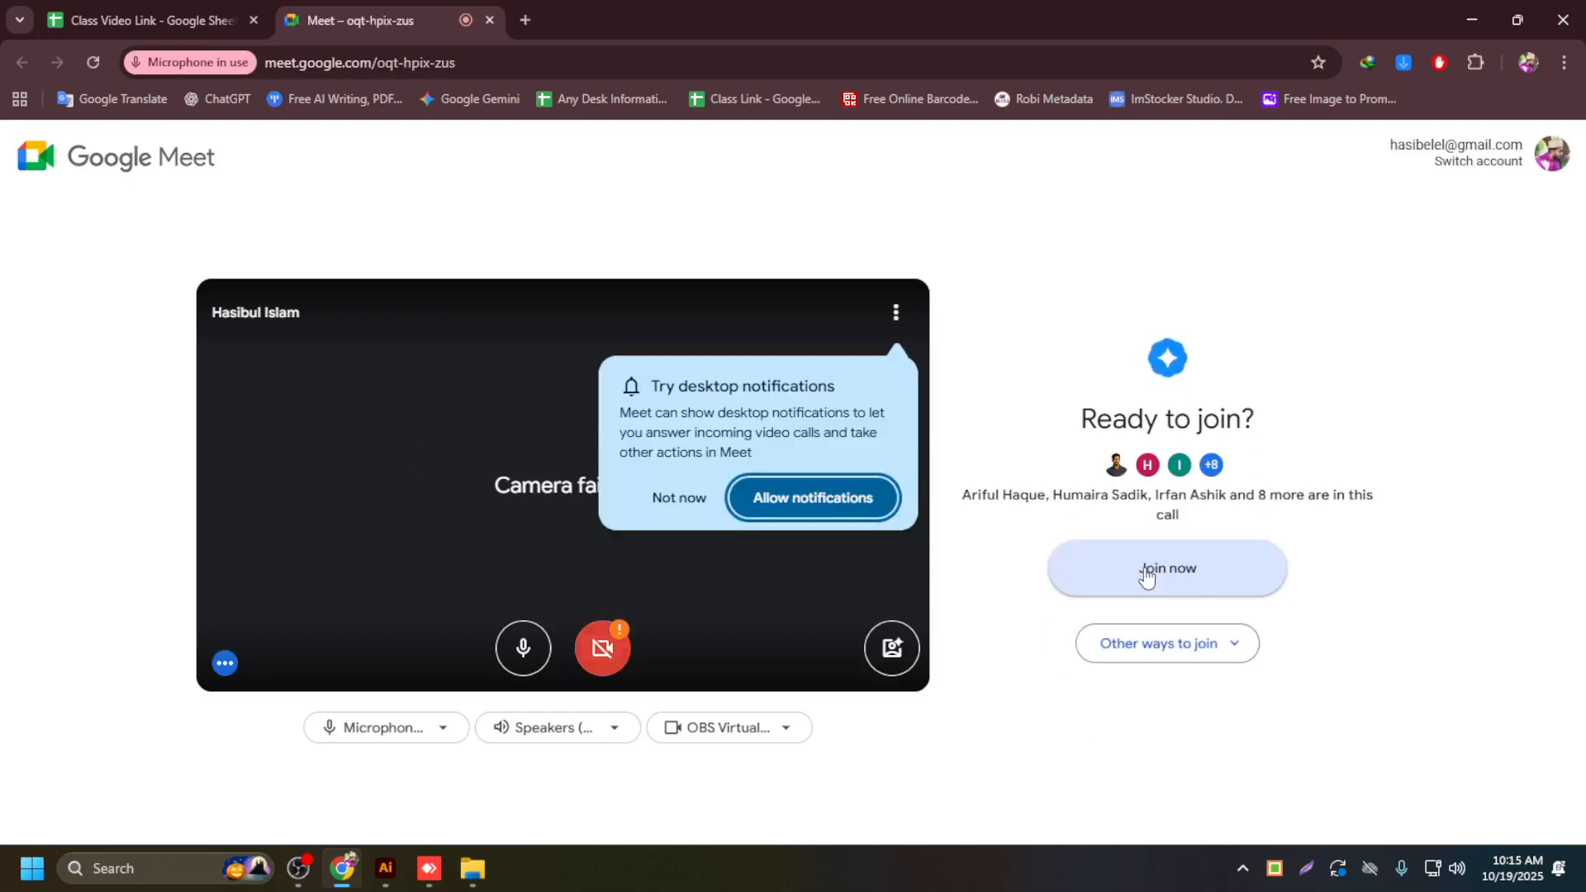
click(1147, 569)
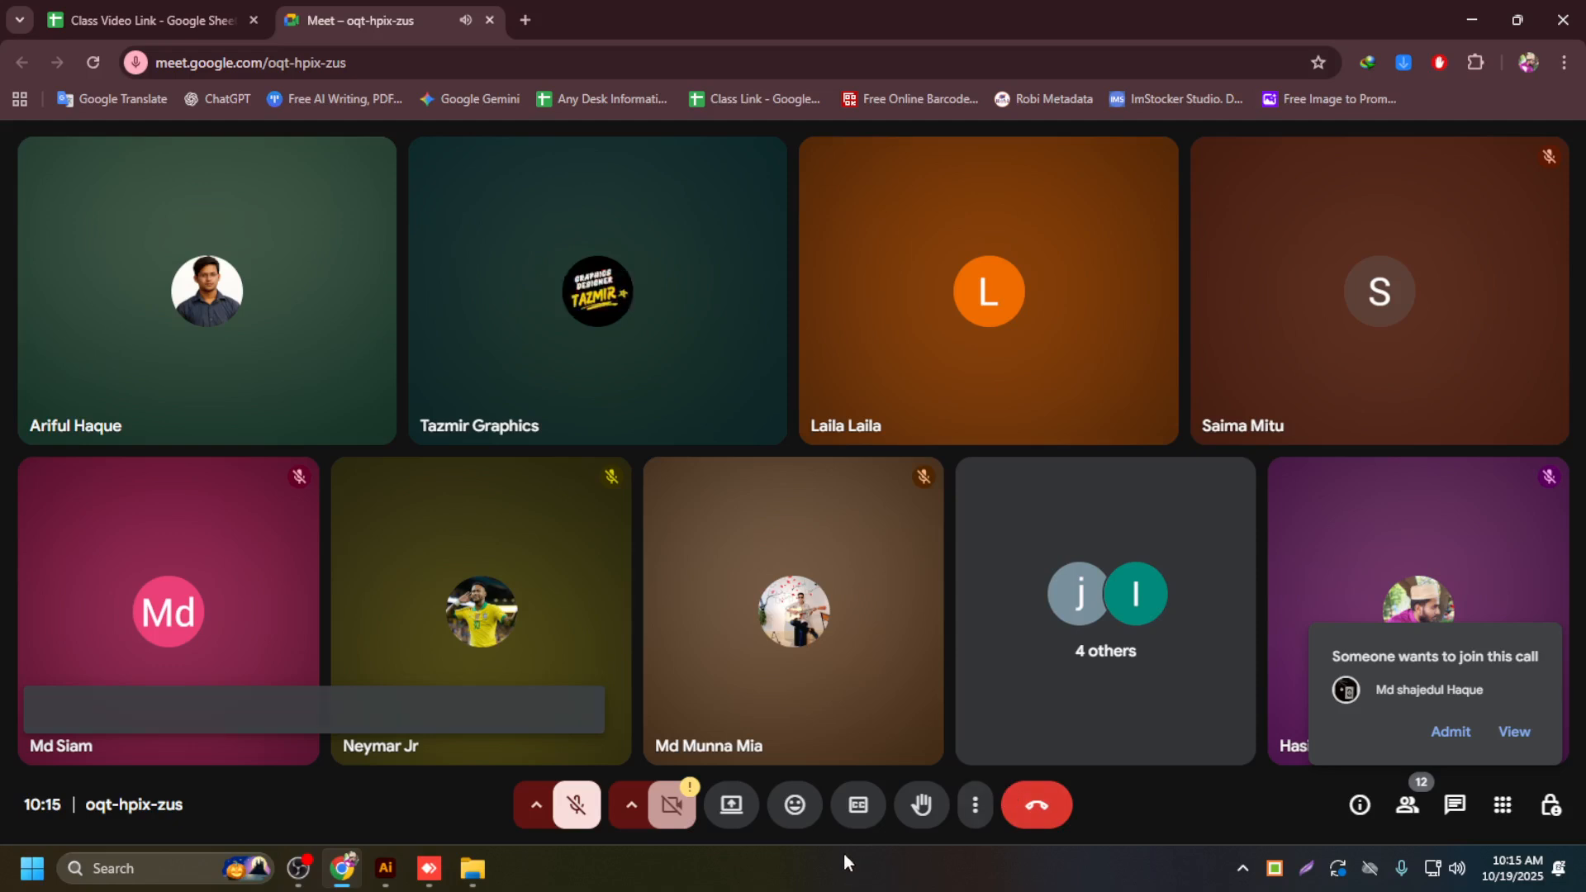
Step: Present the entire screen in the Google Meet call and show the shared screen despite the mirror effect
click(729, 804)
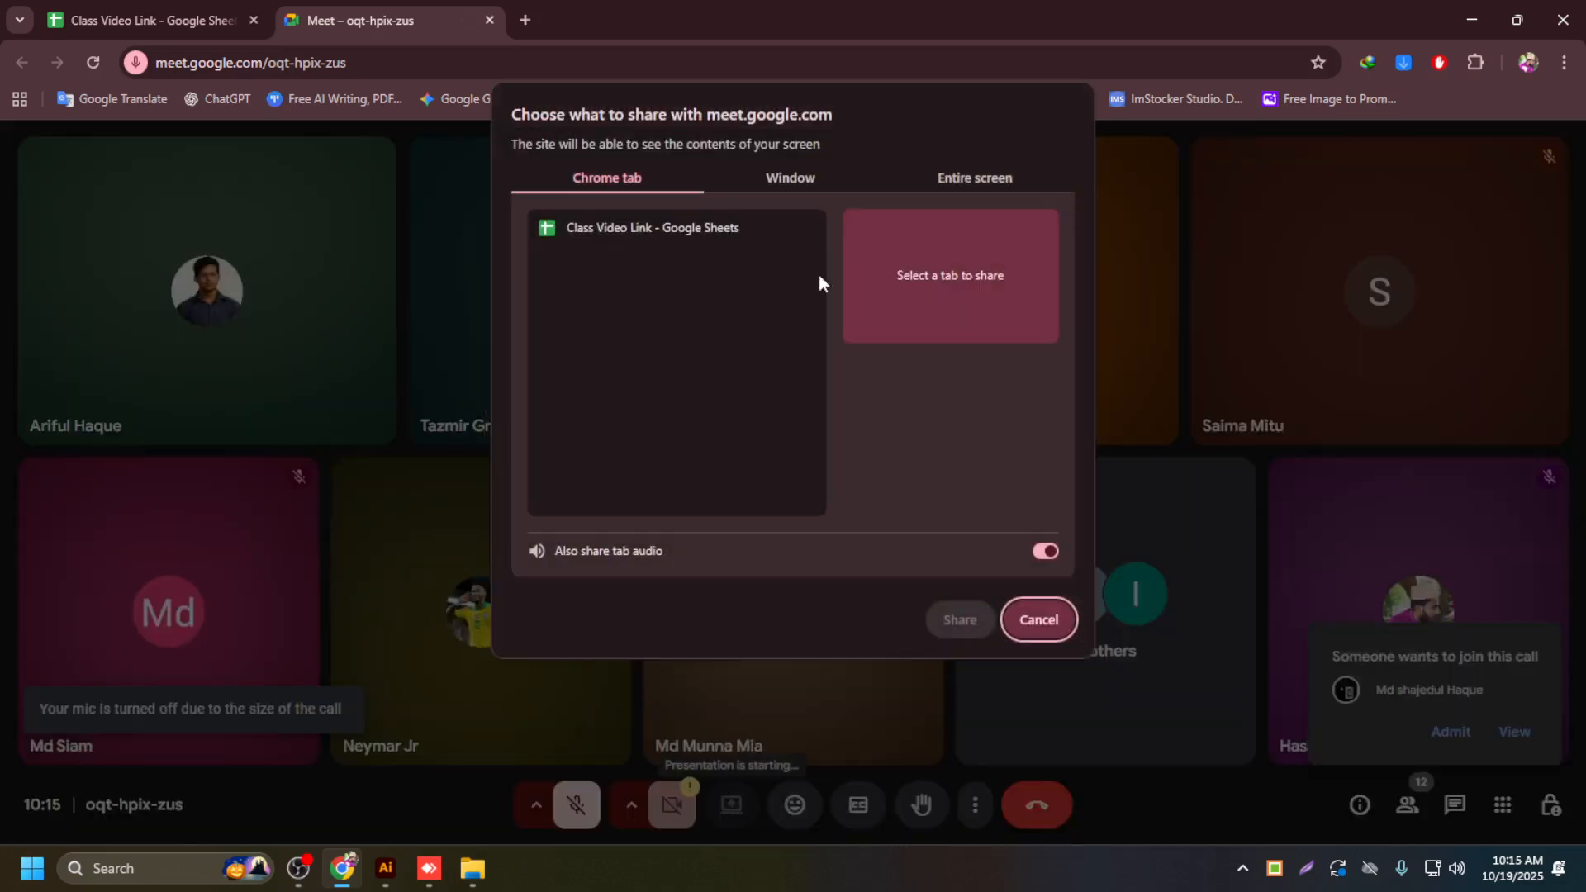
click(973, 181)
click(699, 283)
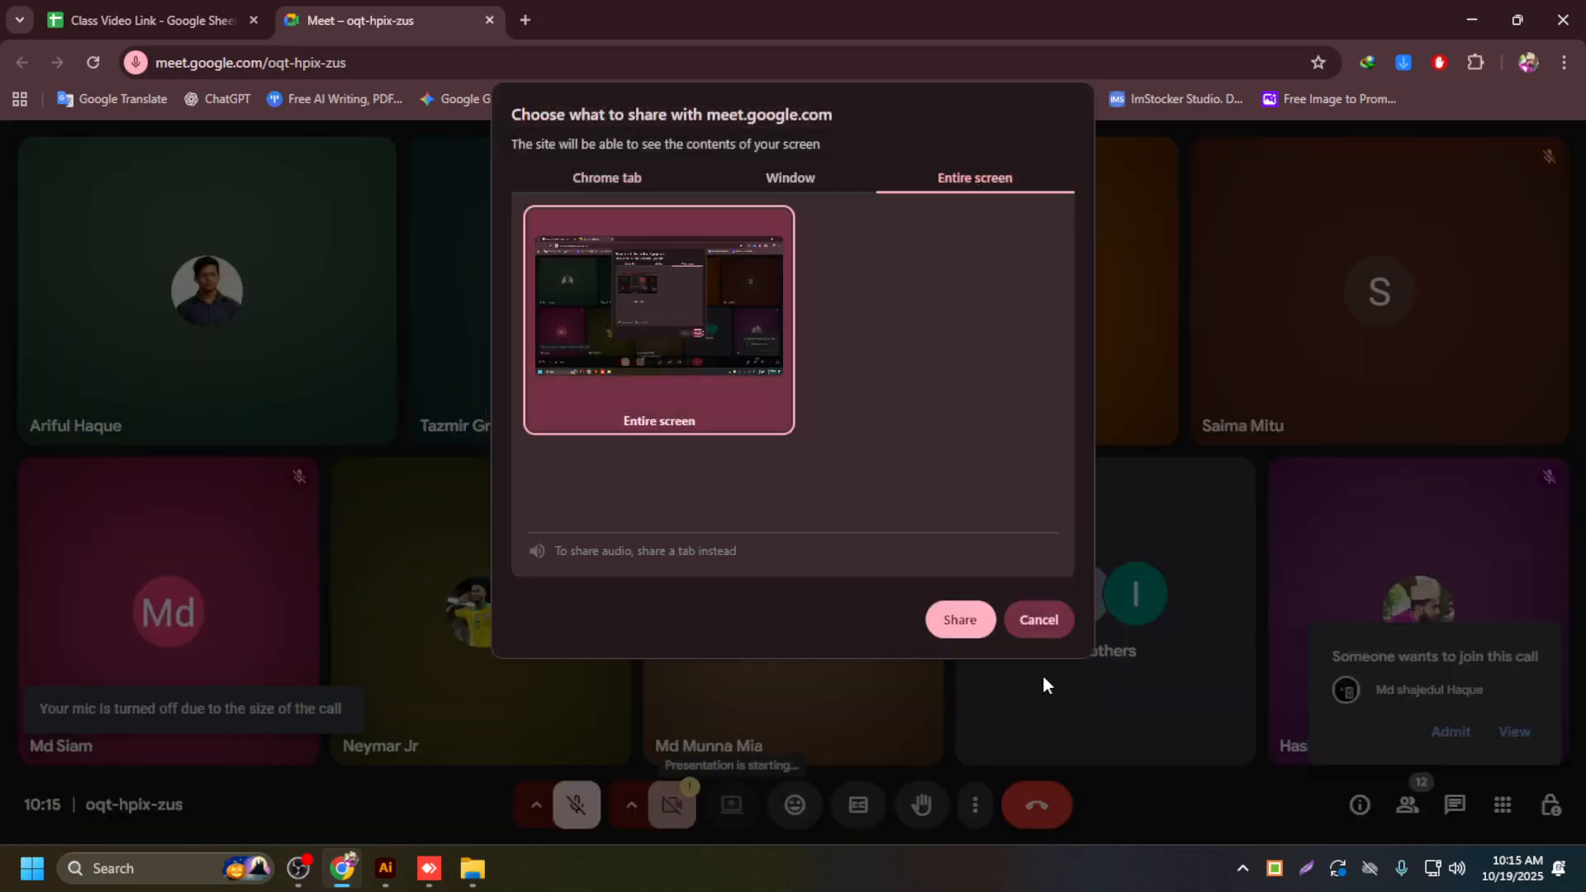
click(957, 618)
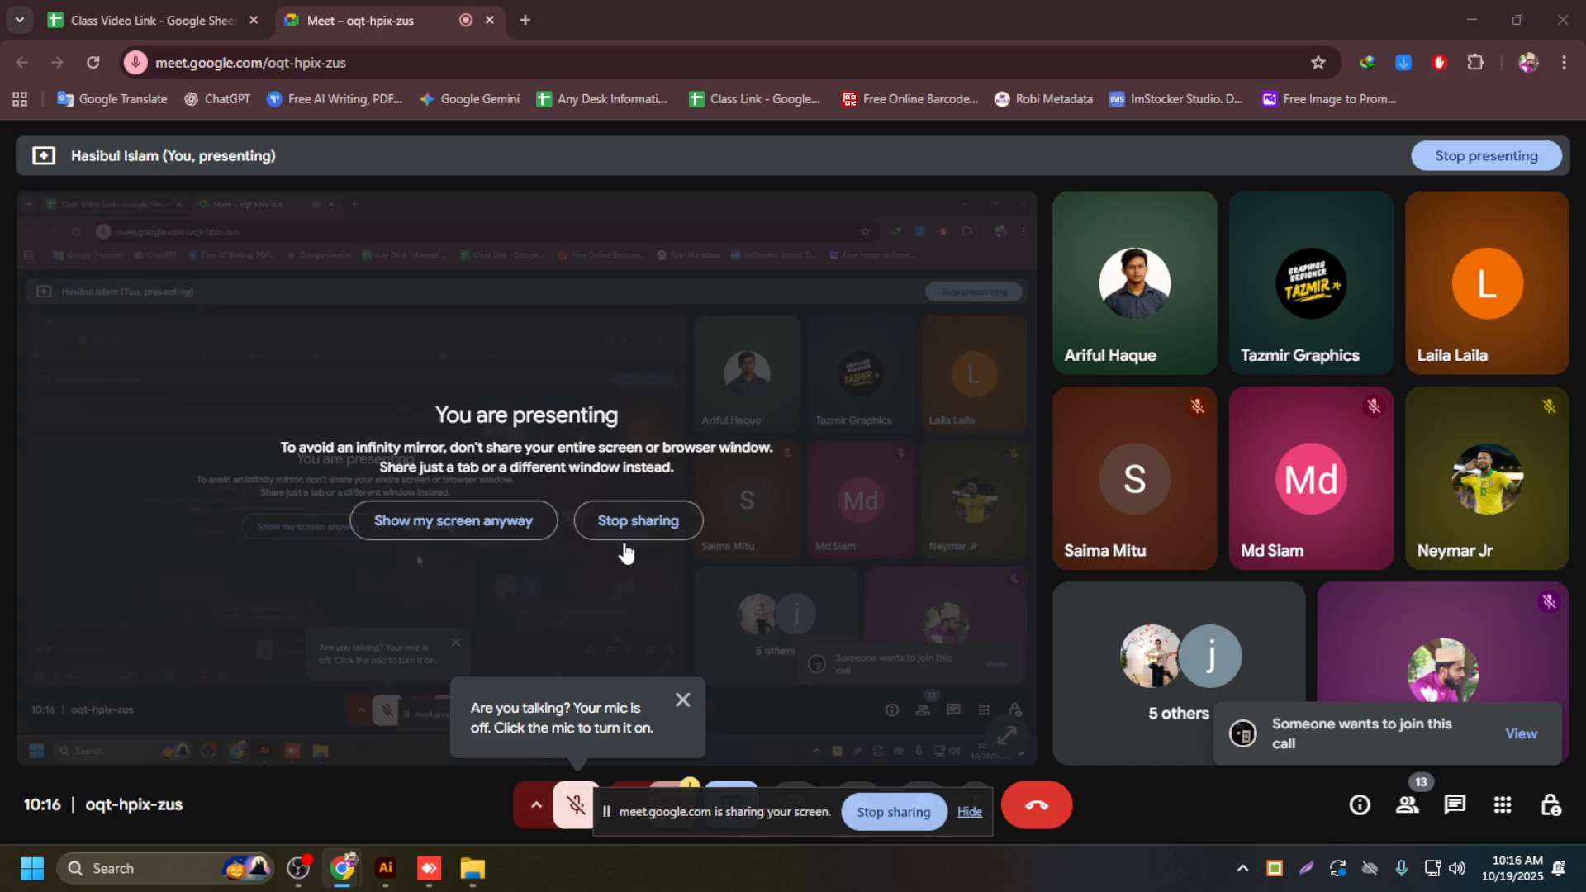
click(463, 521)
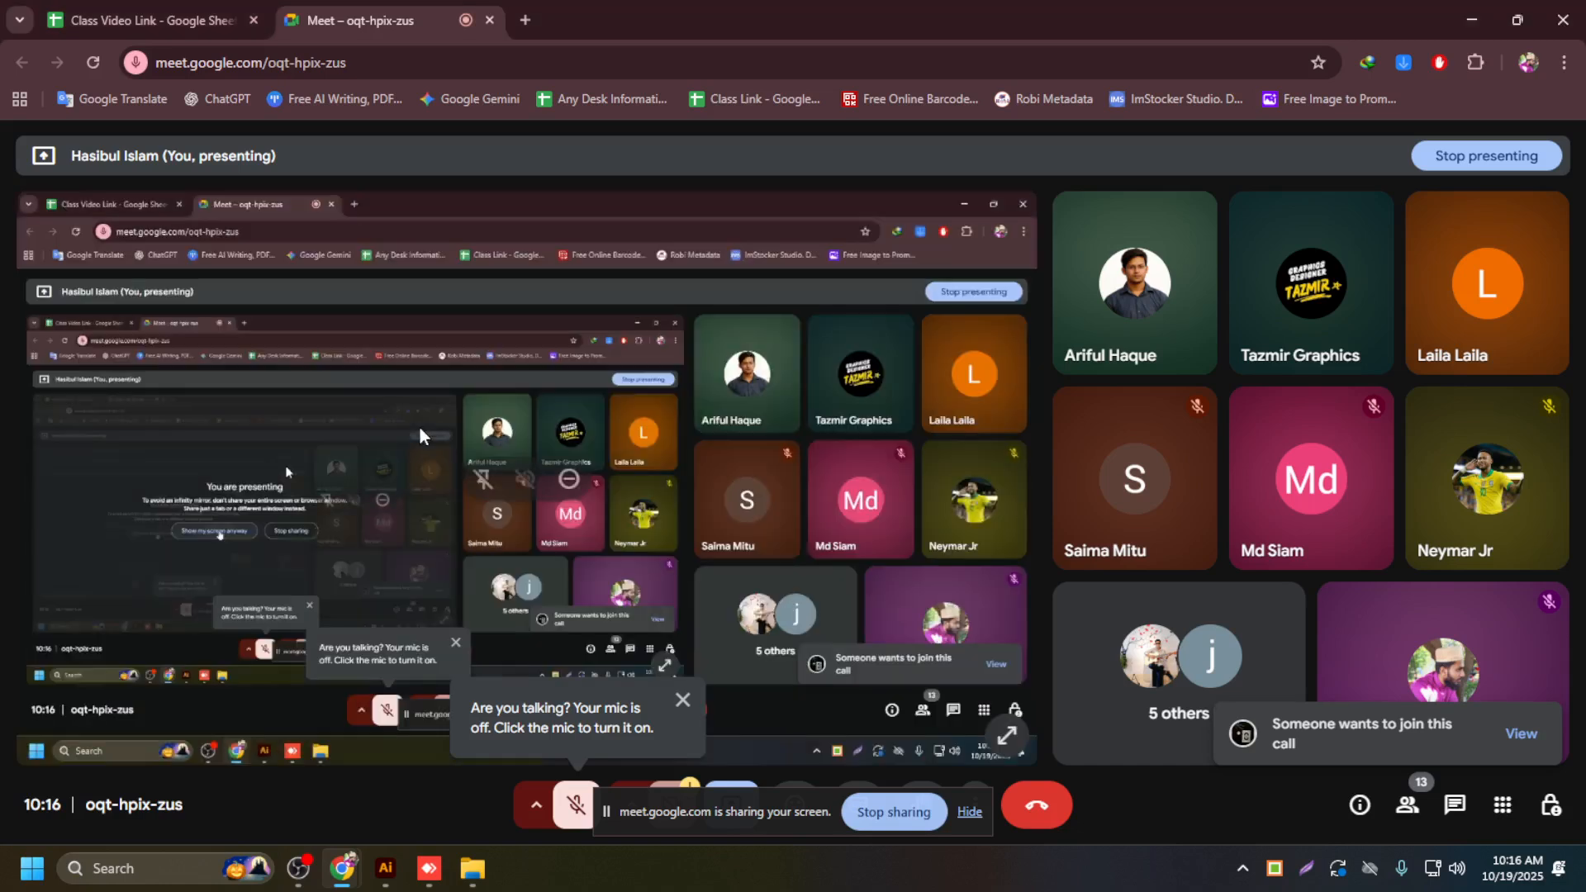
Step: Keep the Class Video Link sheet open, switch back to Illustrator and hide the screen-sharing bar
click(255, 18)
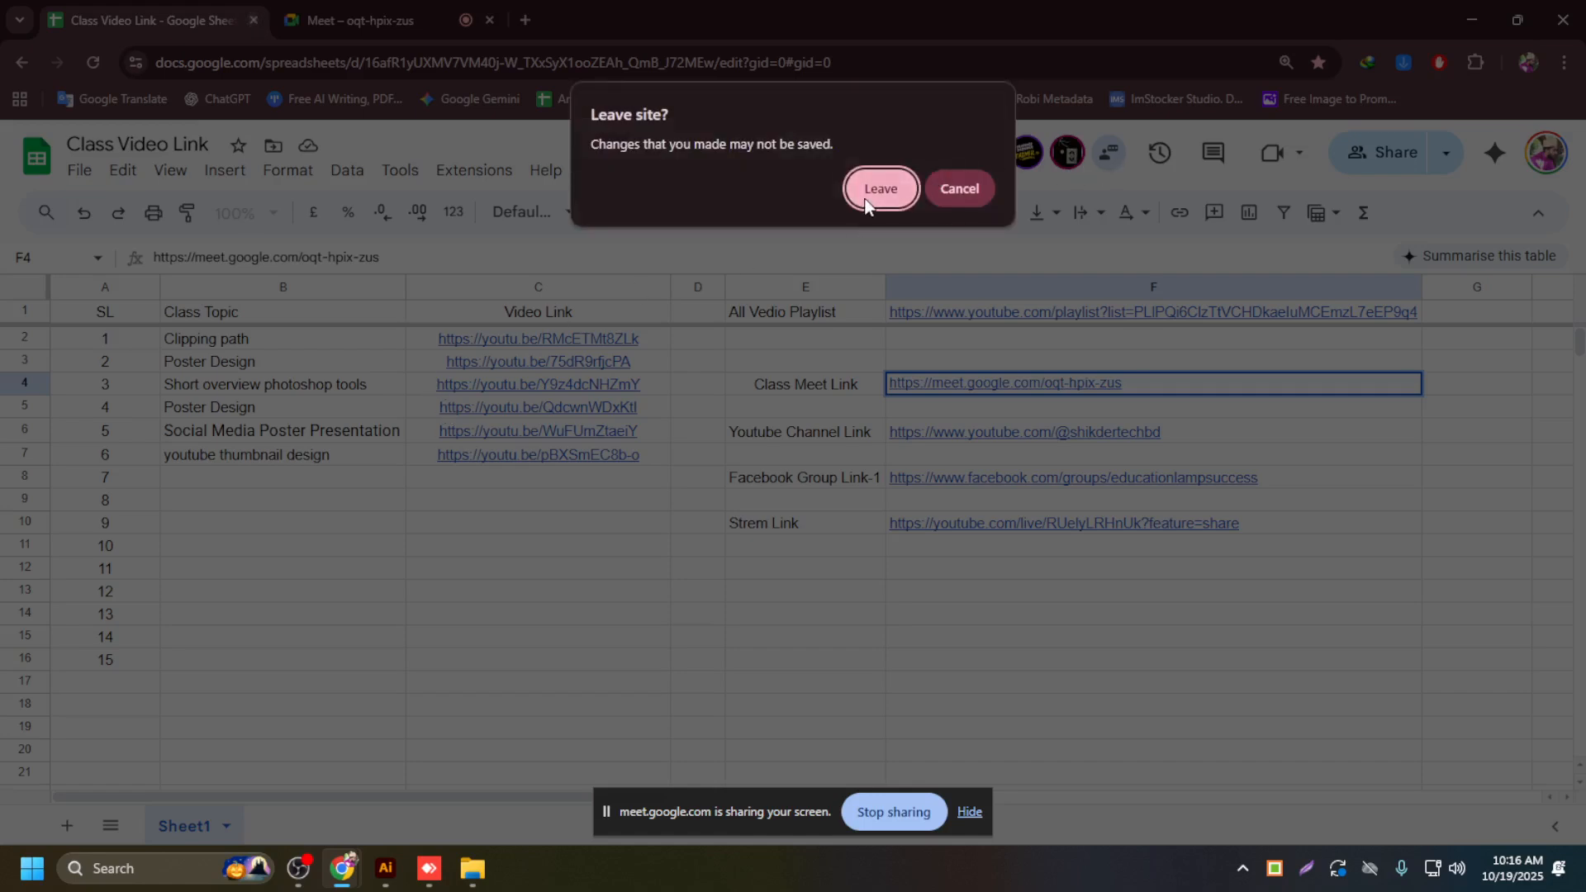
click(968, 191)
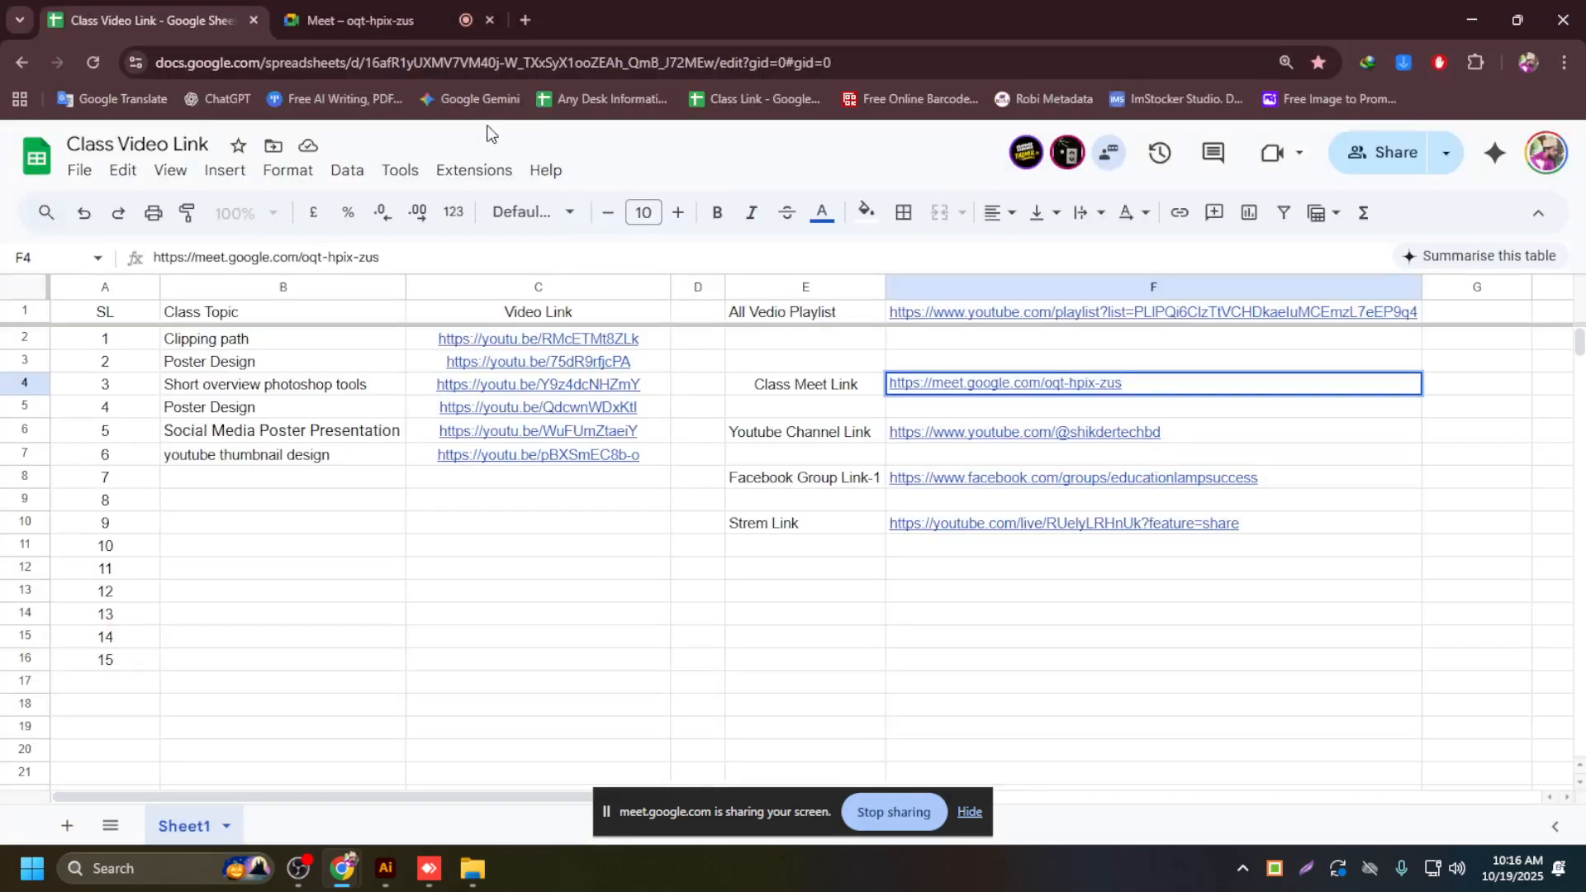
click(1471, 19)
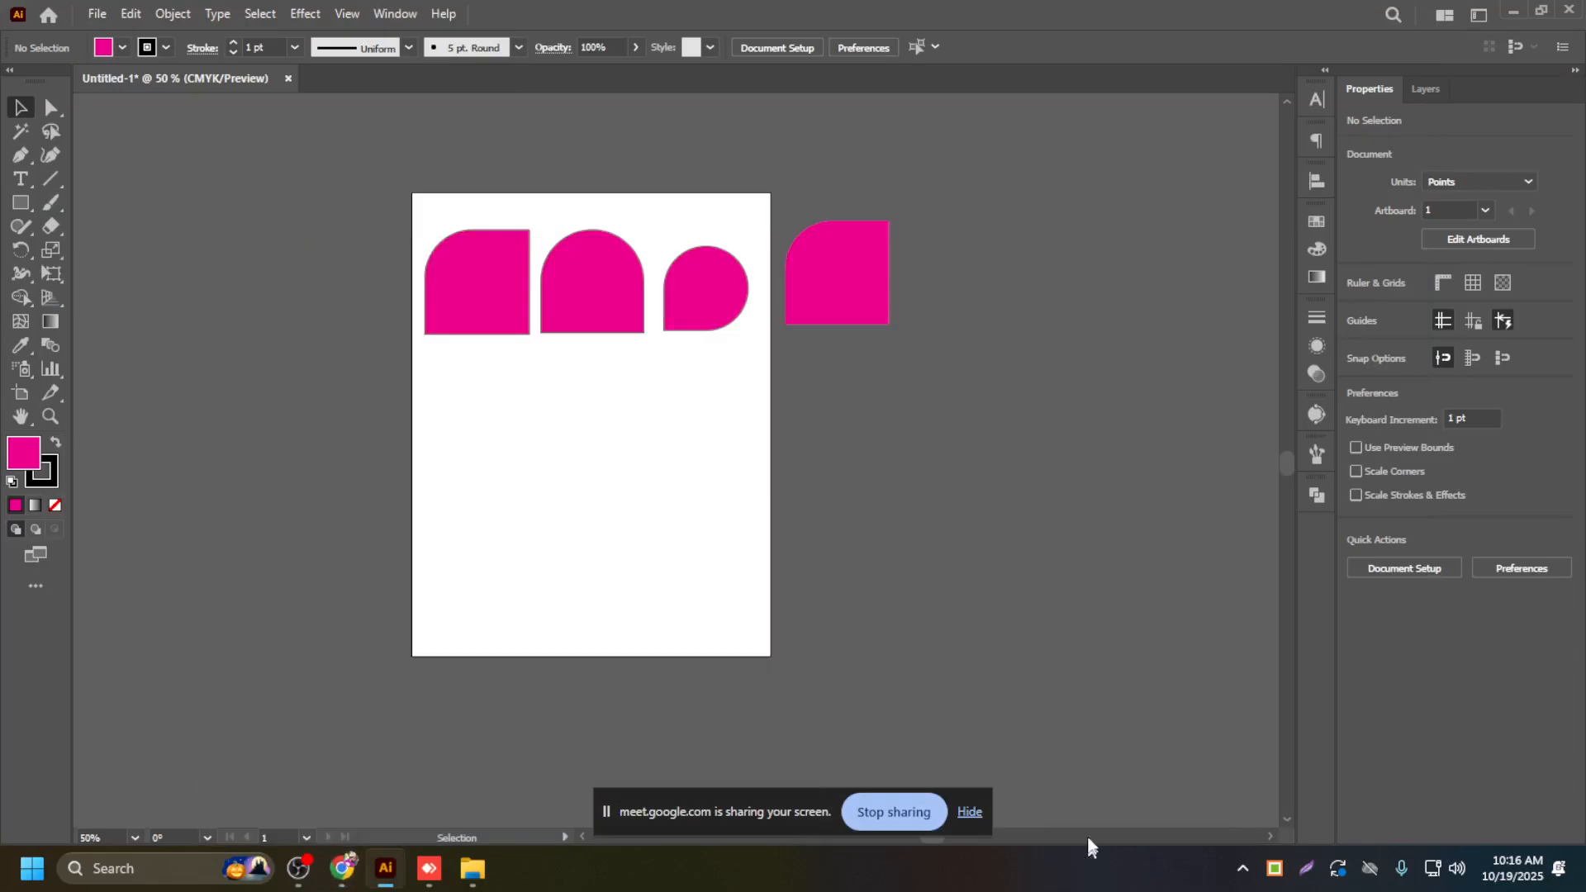
click(970, 812)
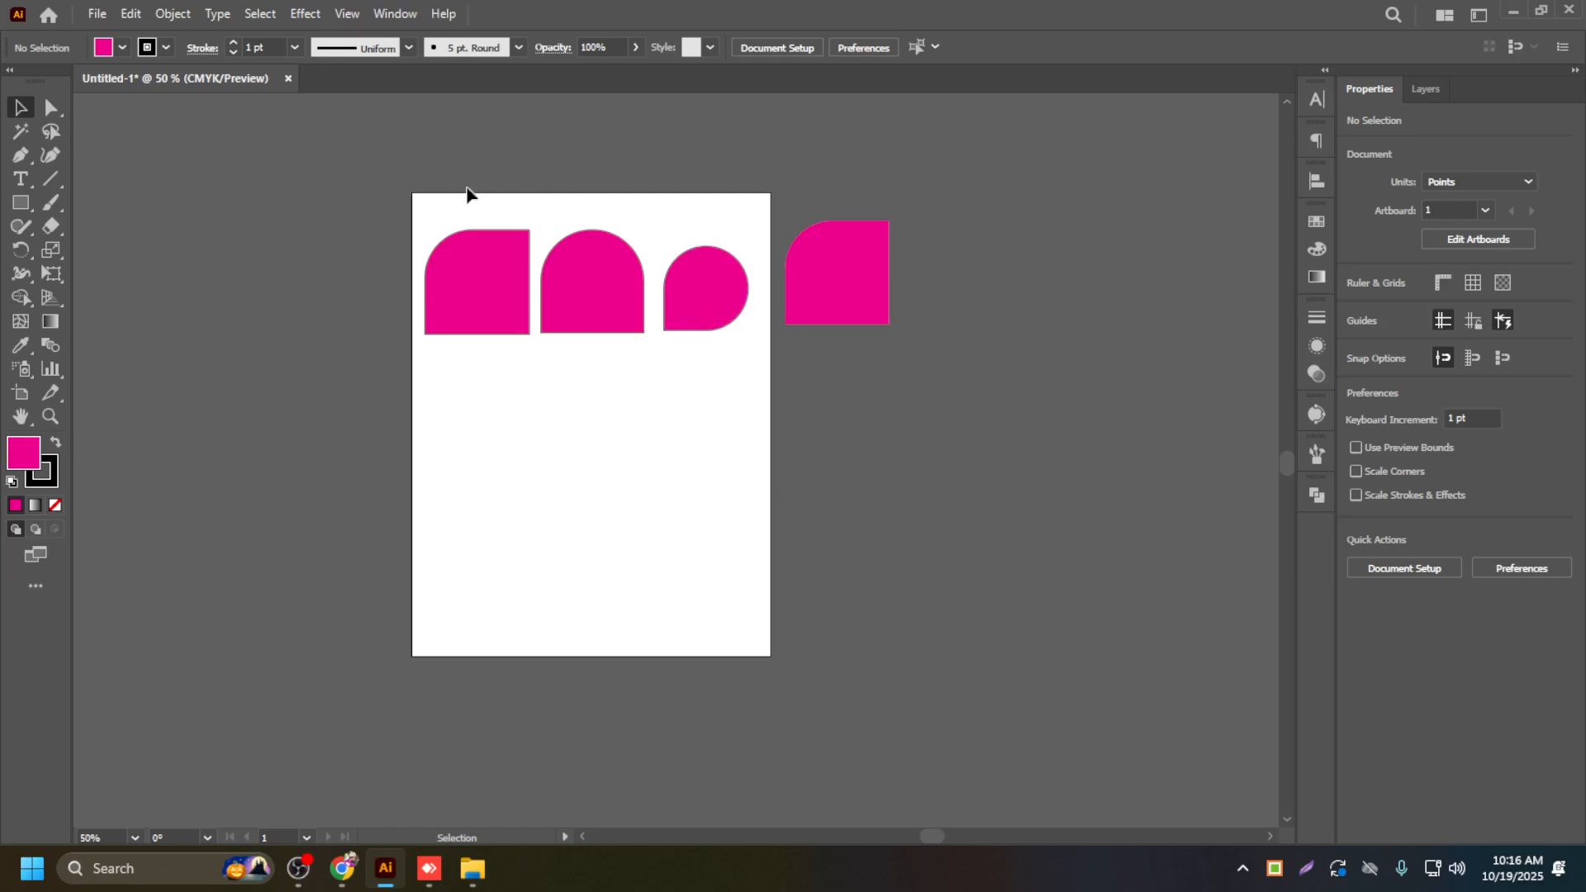
Step: Round all corners of the shape beside the artboard into a circle and move it slightly toward the teardrop
click(830, 279)
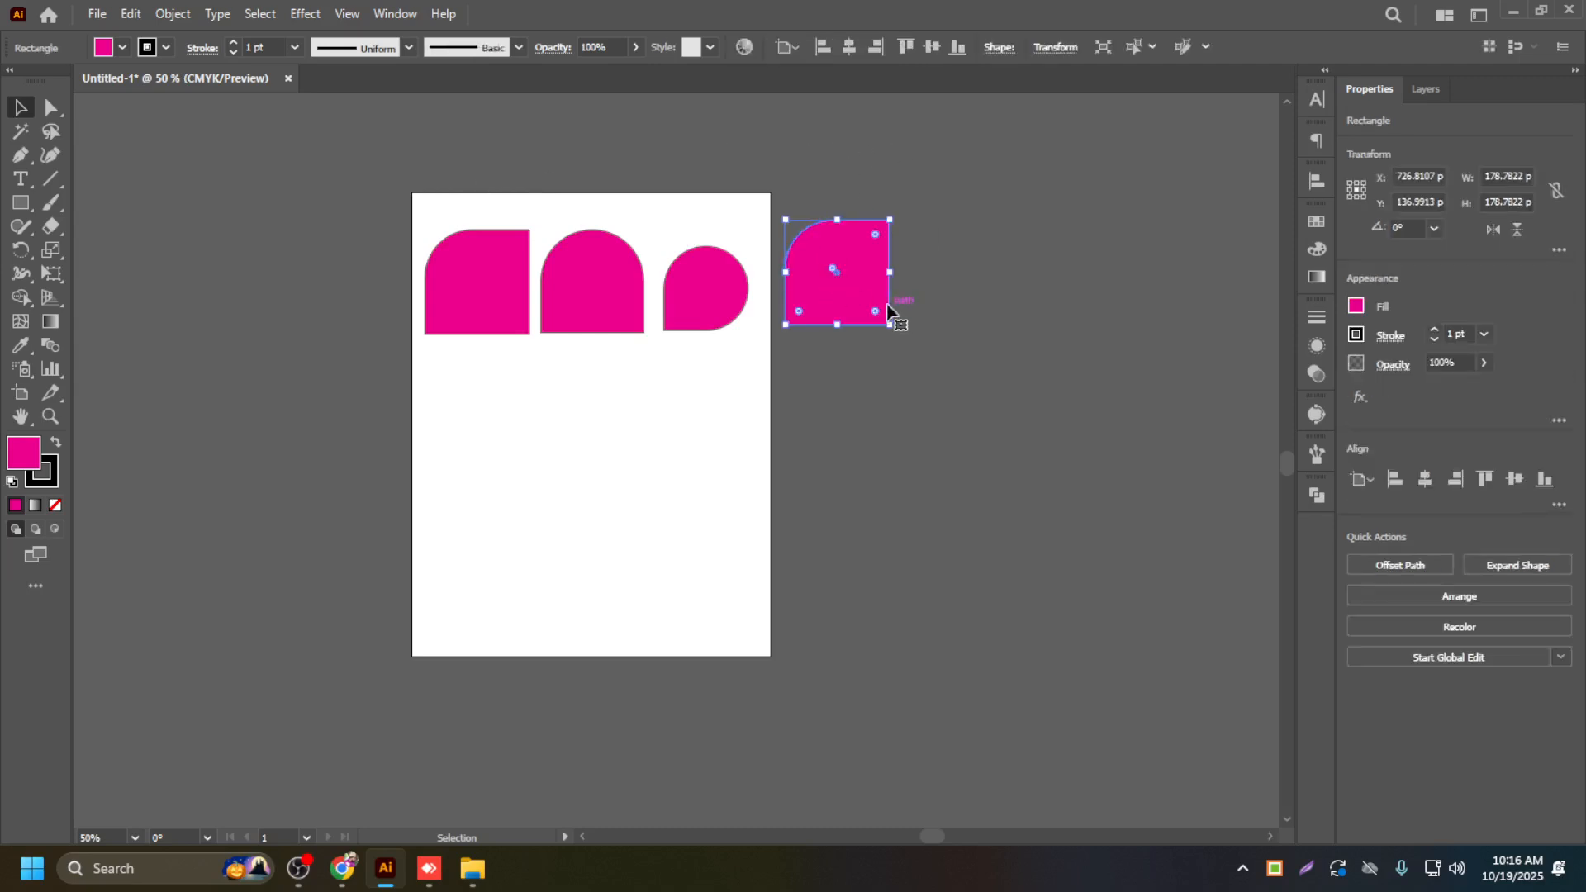
drag(876, 241, 753, 178)
drag(799, 234, 880, 396)
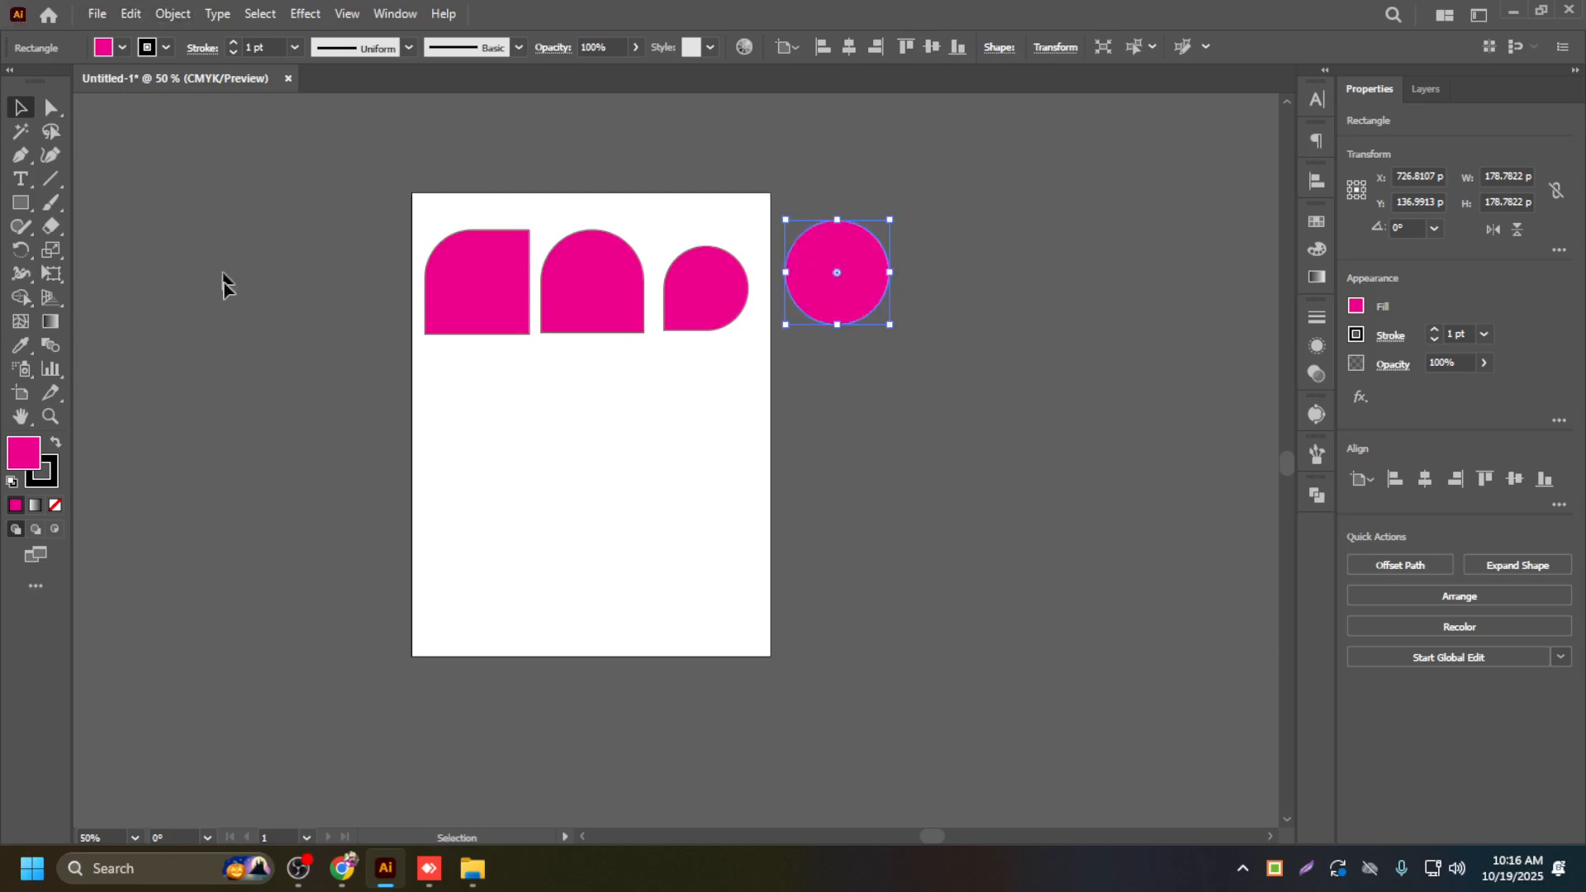
drag(842, 298, 819, 314)
Step: Switch the first shape's rounded upper-left corner to an inverted round corner
scroll(490, 306, up, 3)
scroll(489, 307, down, 3)
scroll(832, 257, up, 1)
scroll(390, 310, up, 1)
click(334, 304)
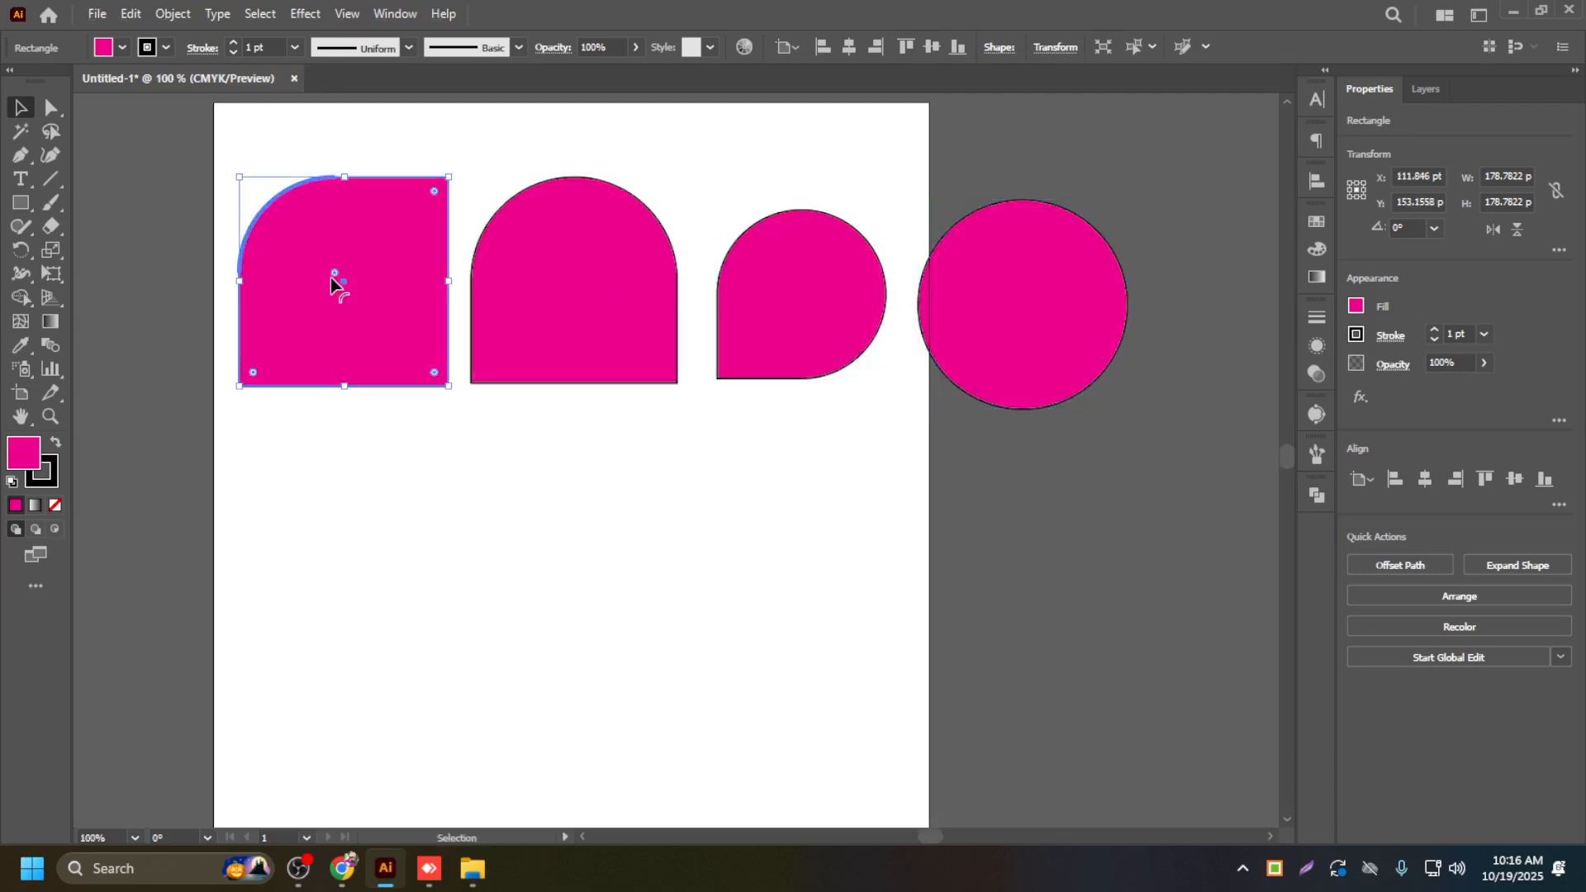
scroll(334, 269, up, 3)
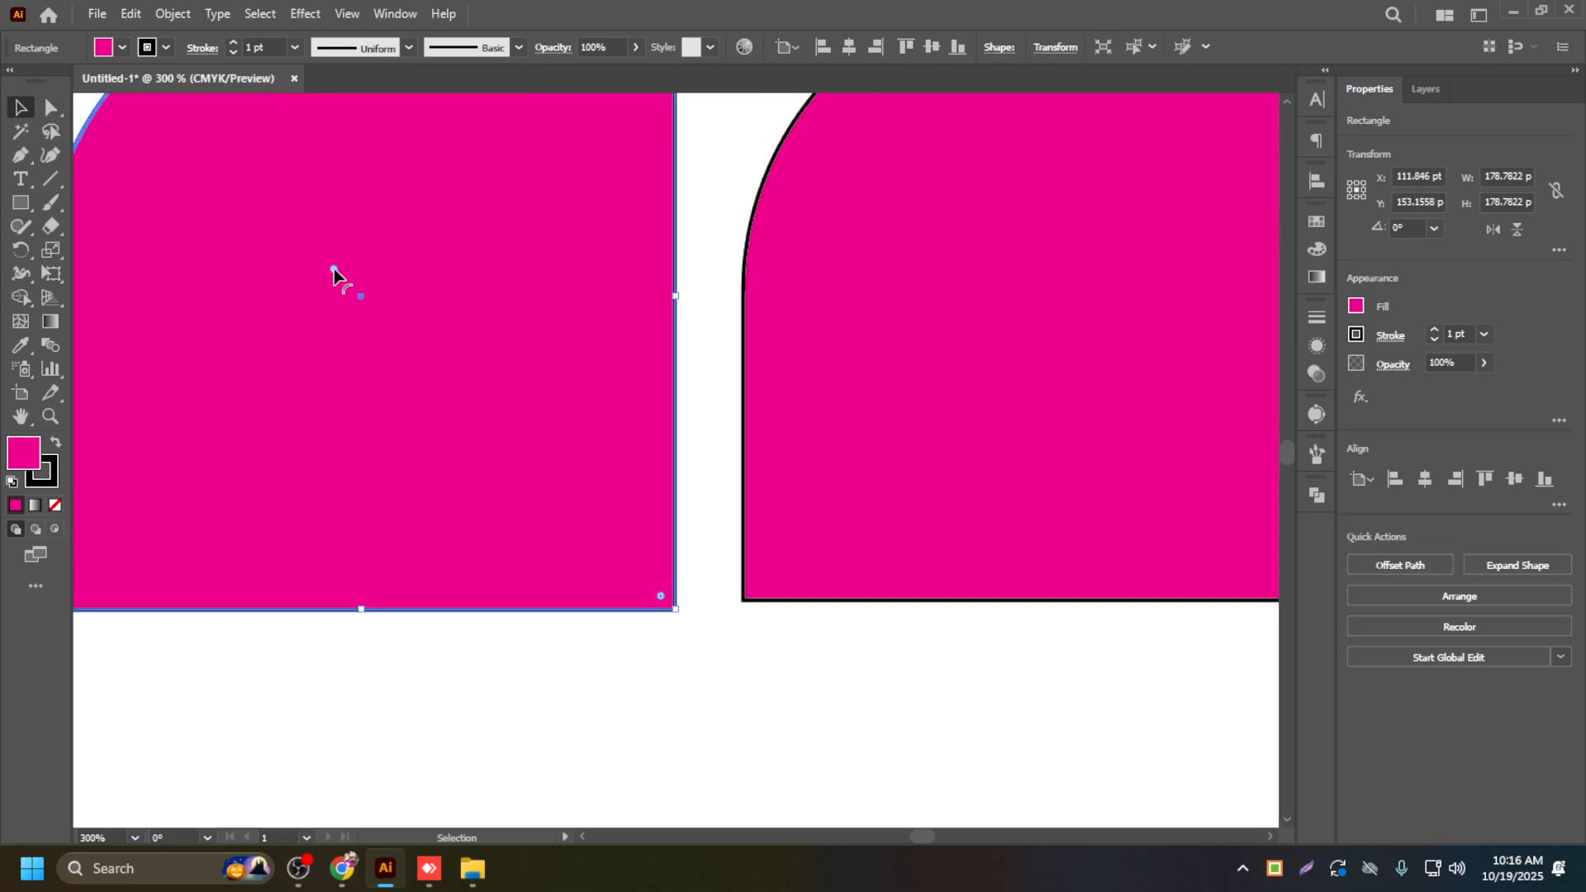
scroll(333, 269, down, 2)
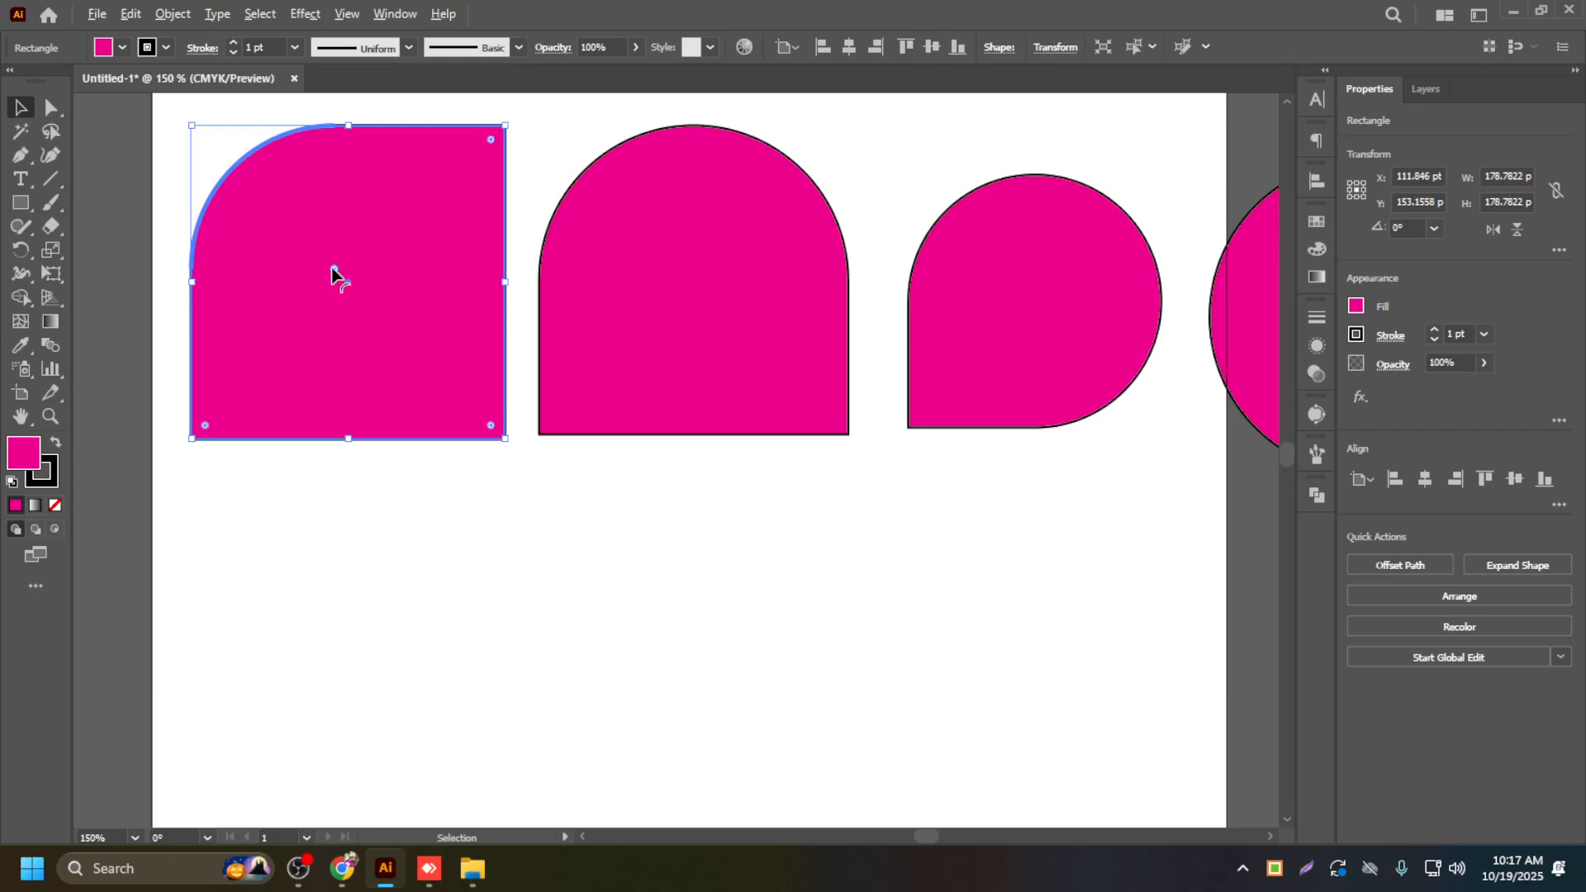
alt+click(332, 269)
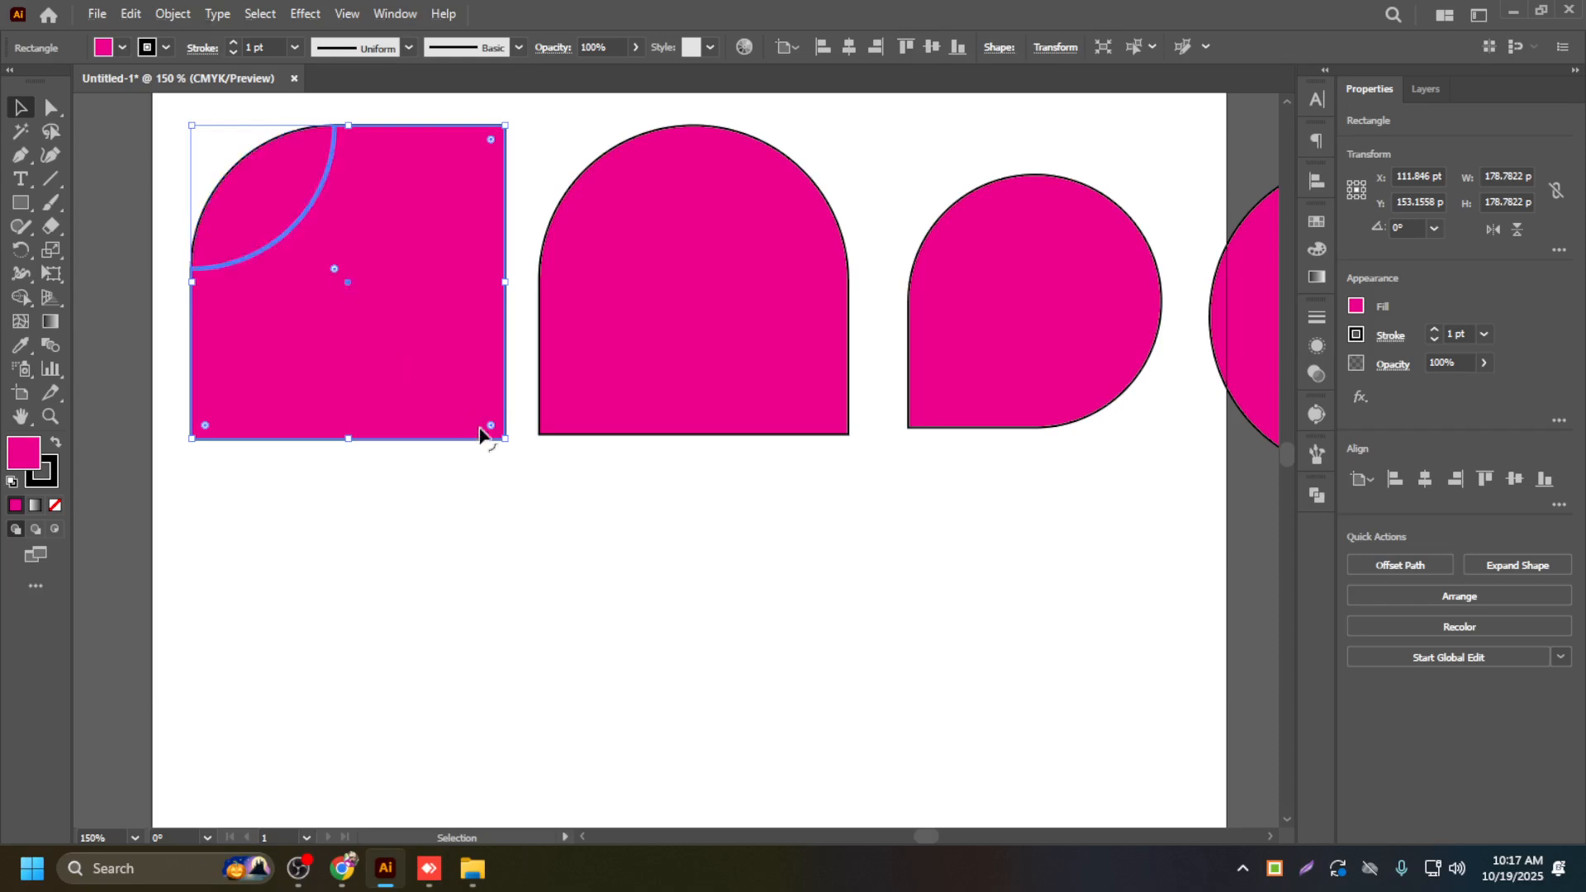
click(354, 572)
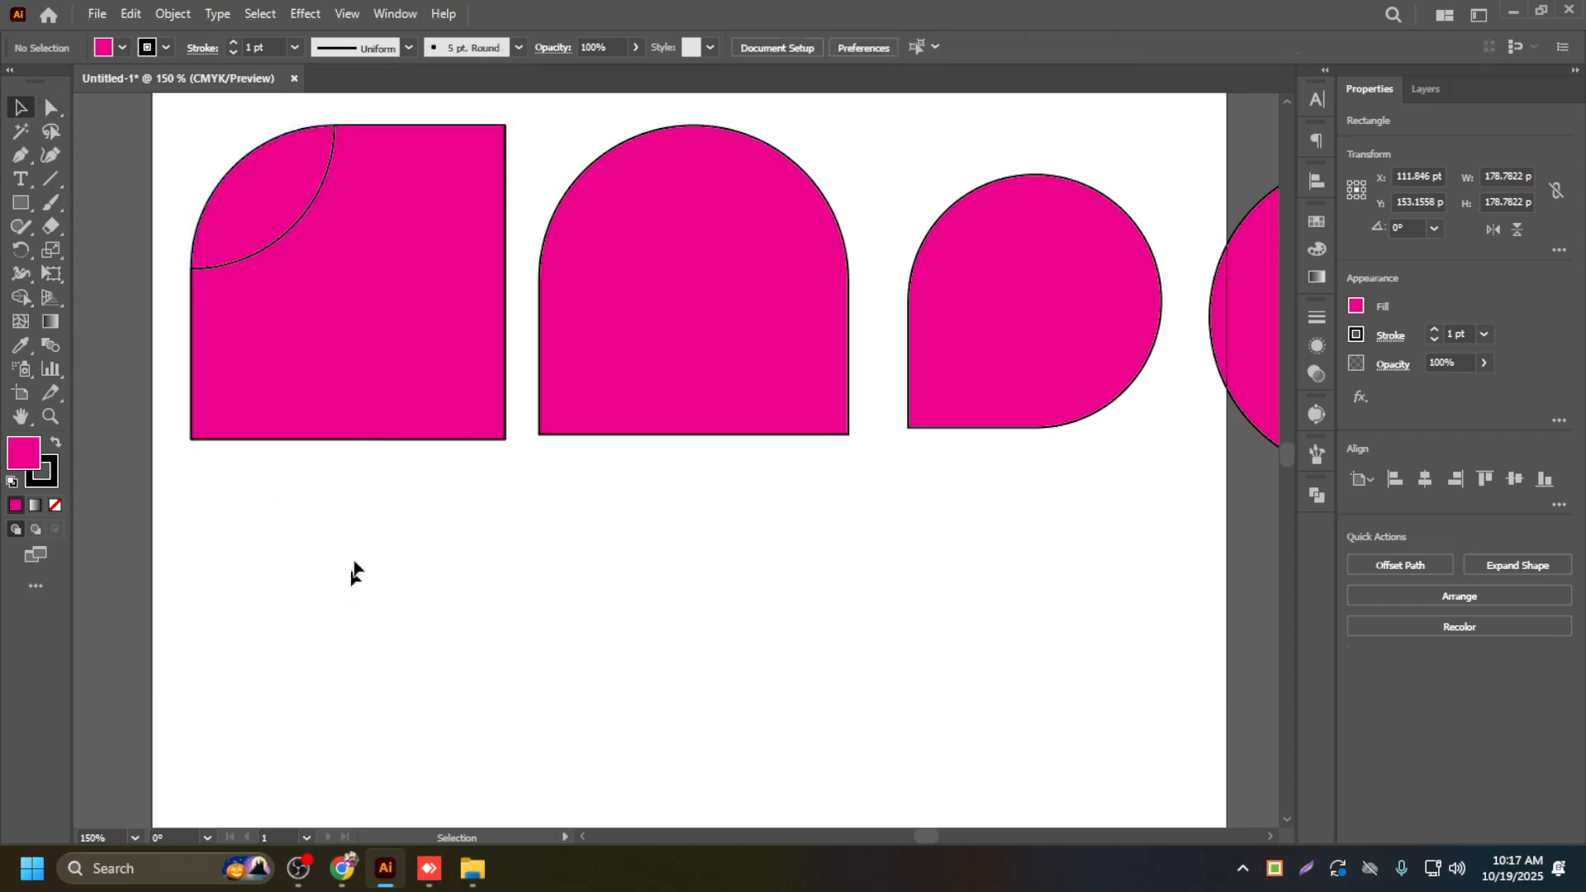
click(239, 217)
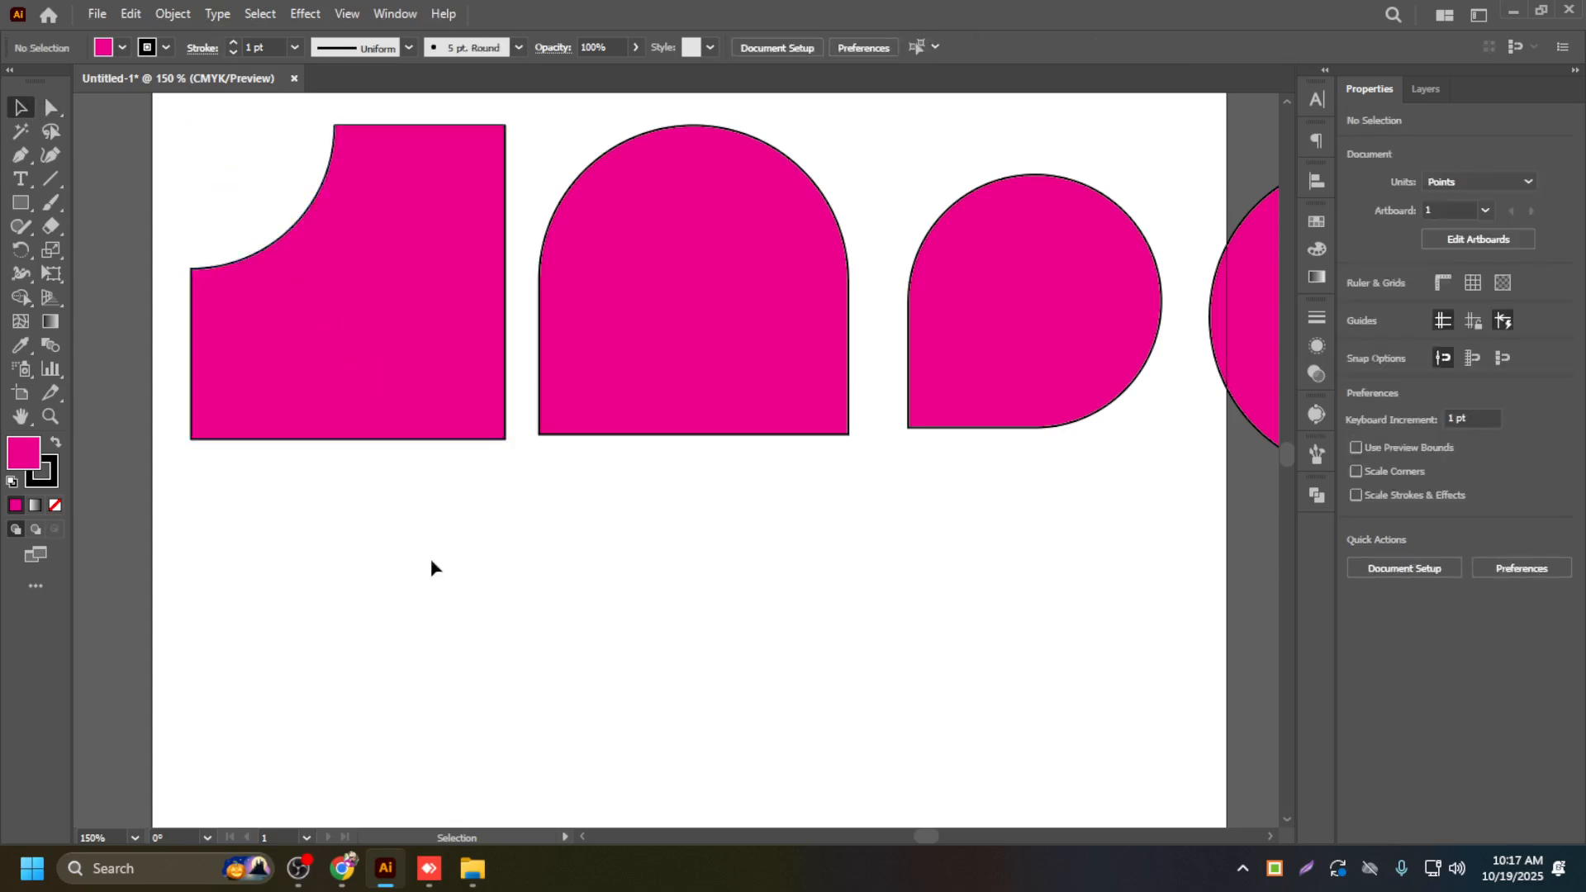
Step: Undo the inverted corner on the first shape
click(345, 347)
key(ctrl+z)
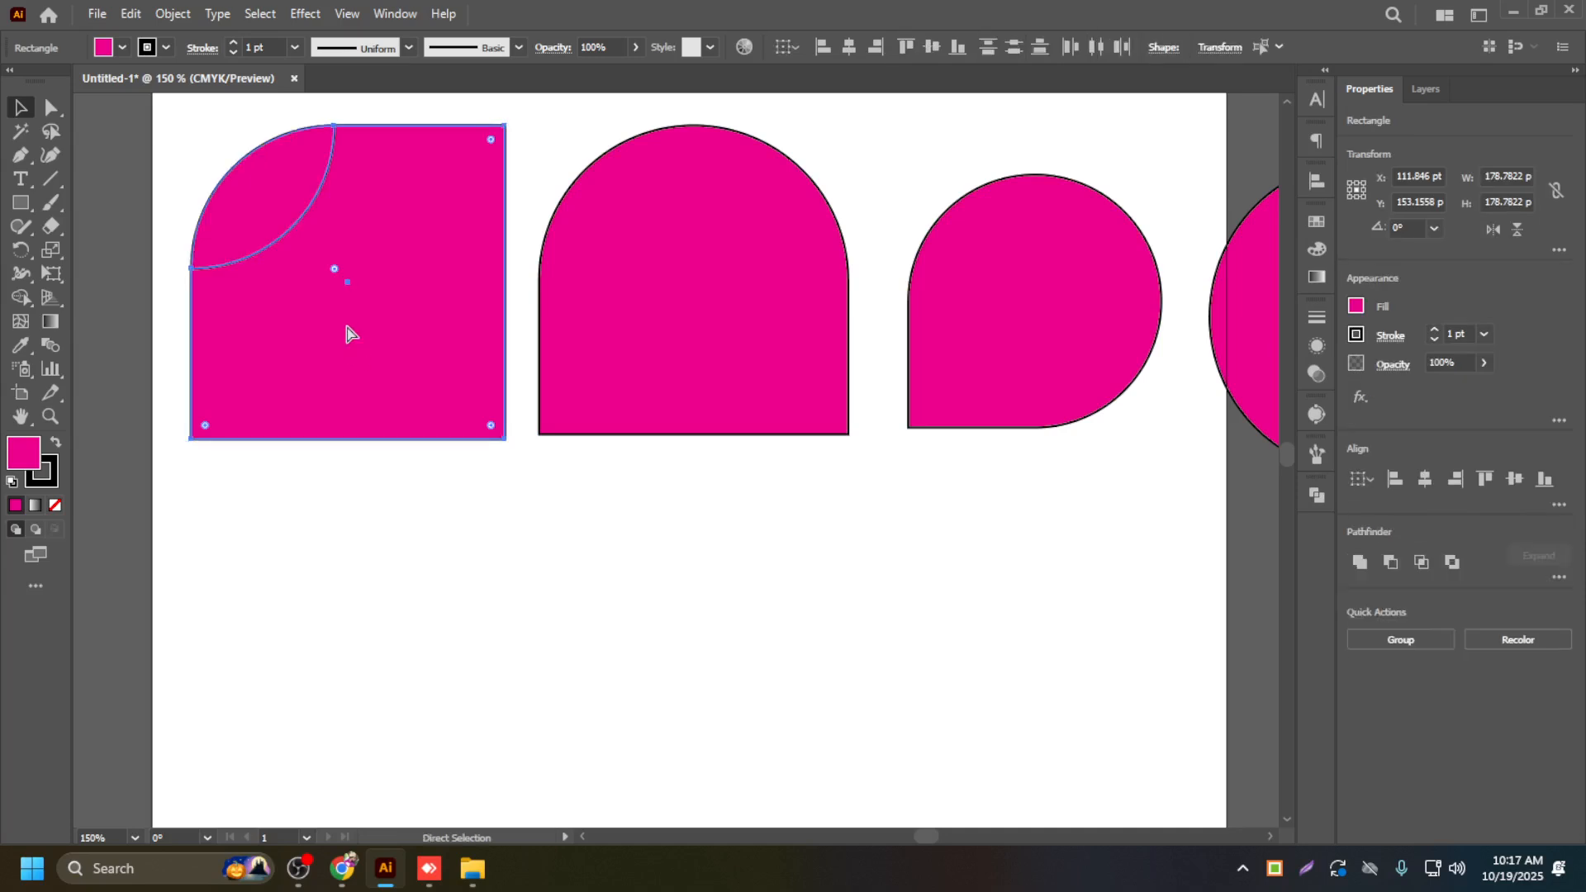
key(ctrl+z)
click(326, 624)
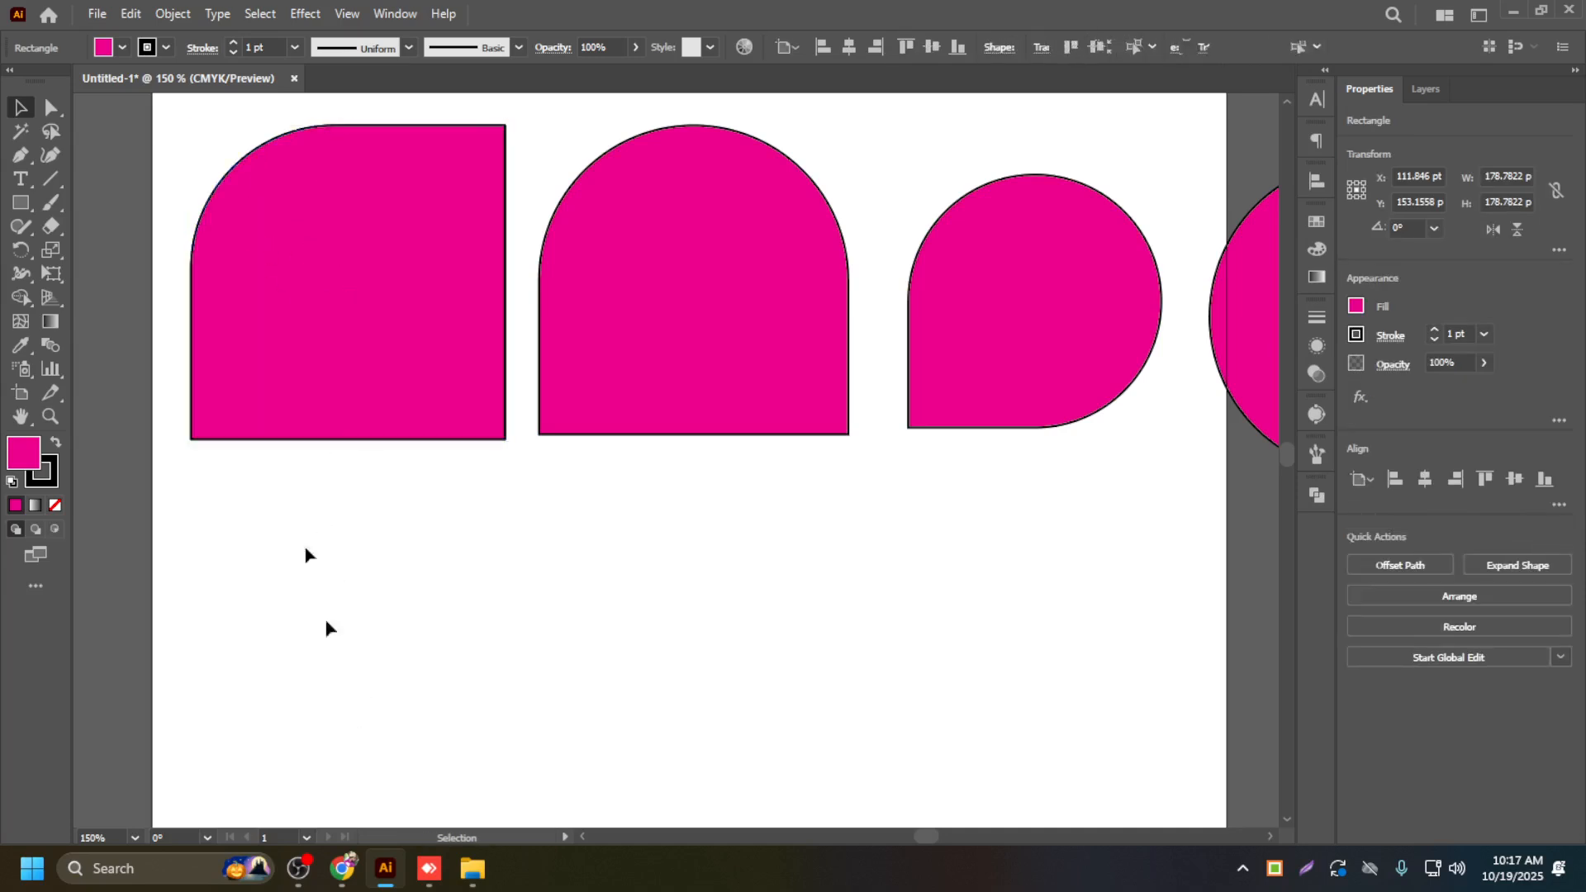
click(239, 209)
key(Delete)
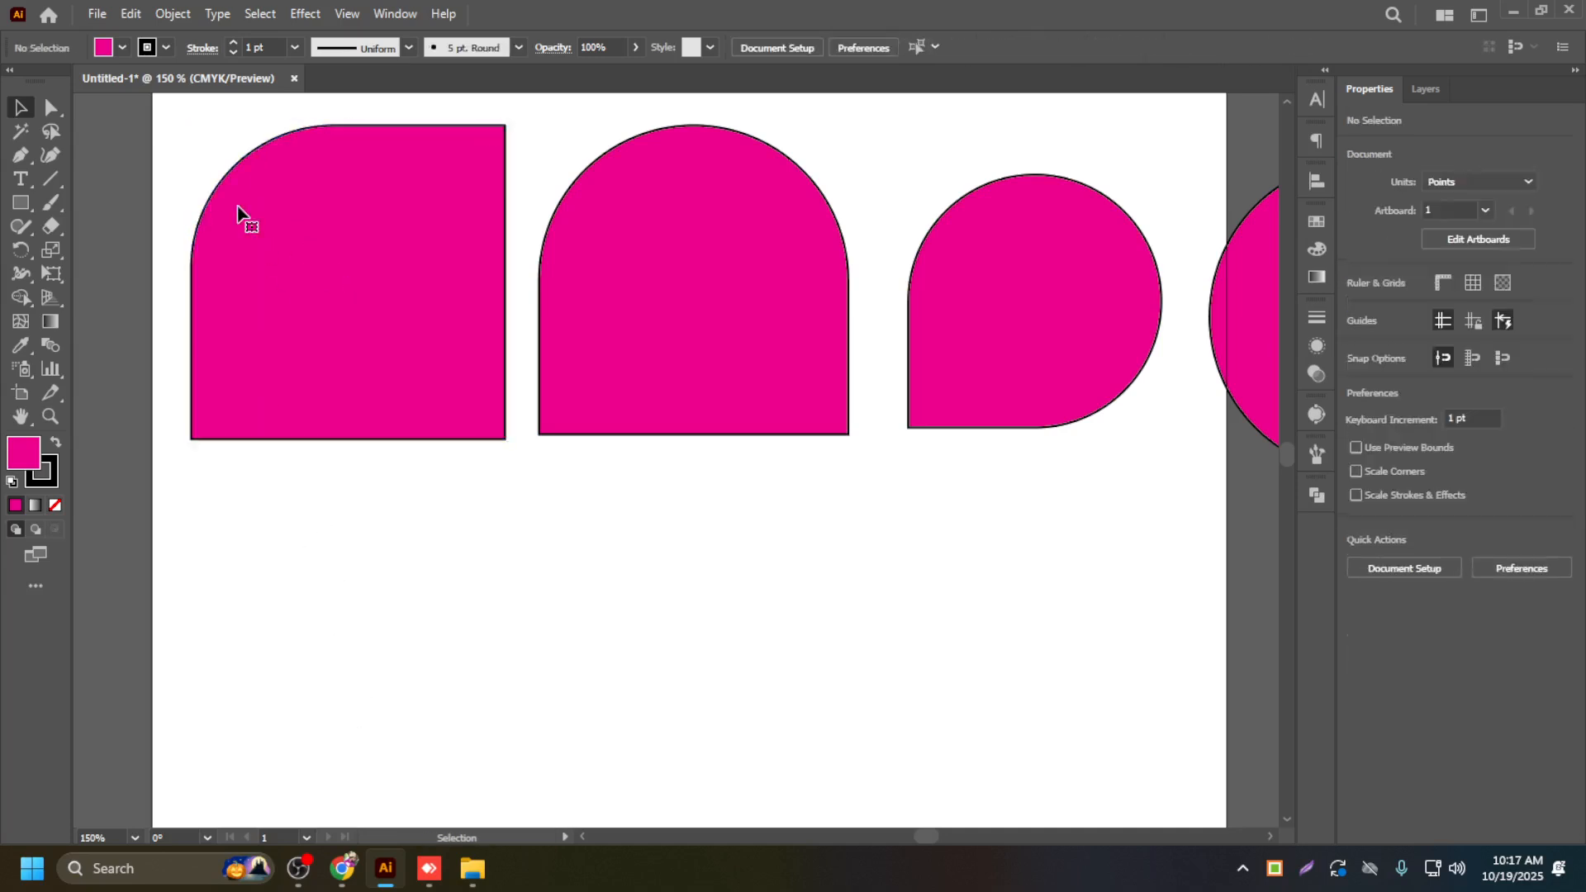
Step: Invert the first shape's rounded upper-left corner again and deselect the shape
click(298, 306)
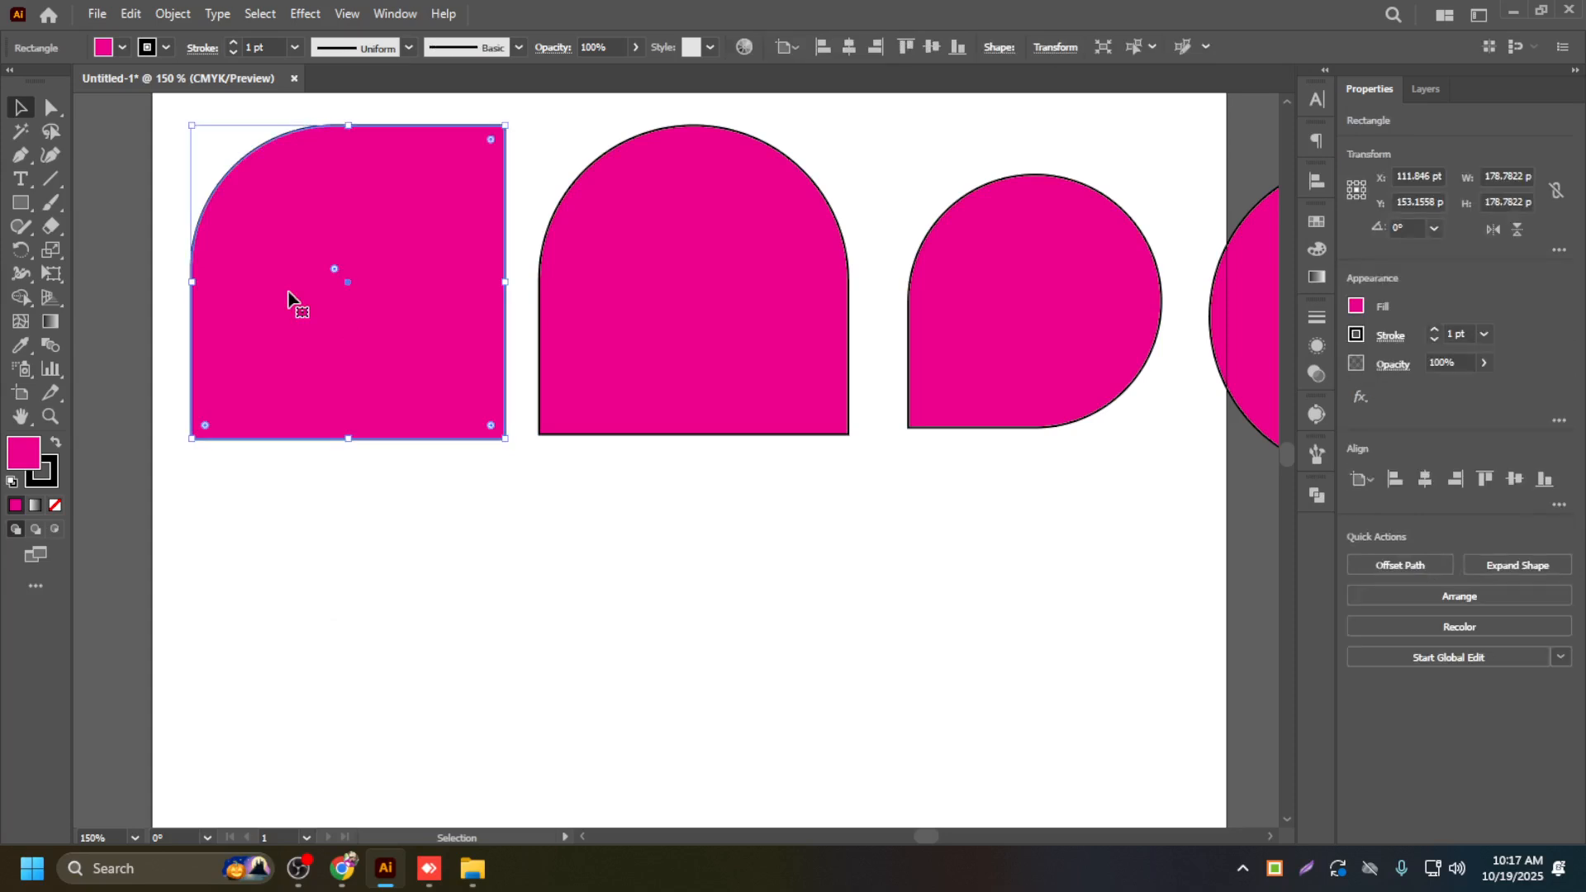
alt+click(334, 272)
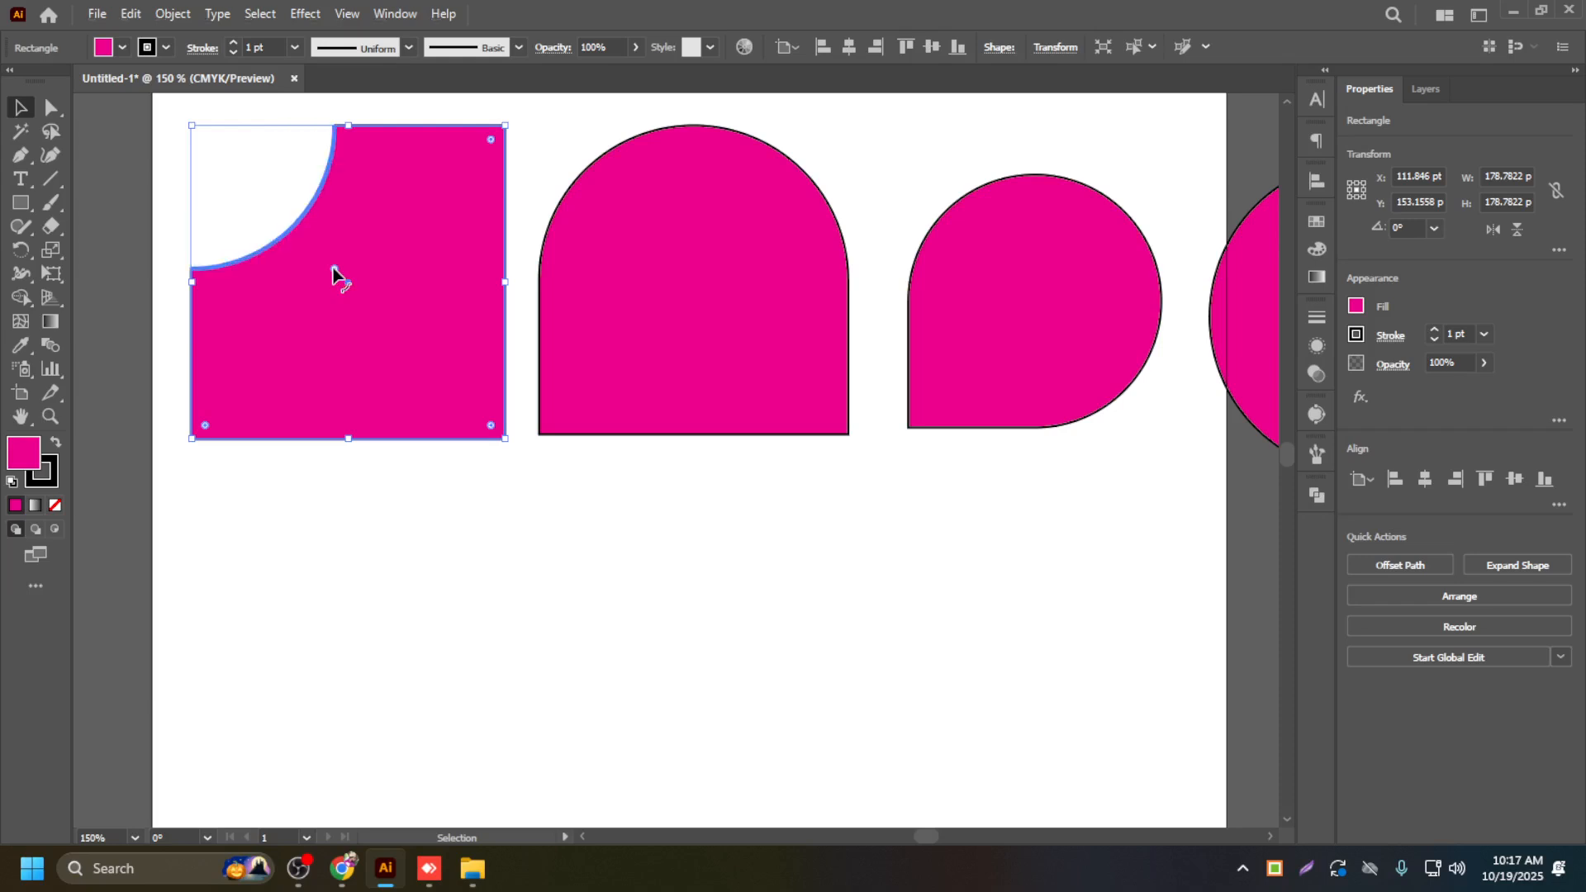
click(405, 578)
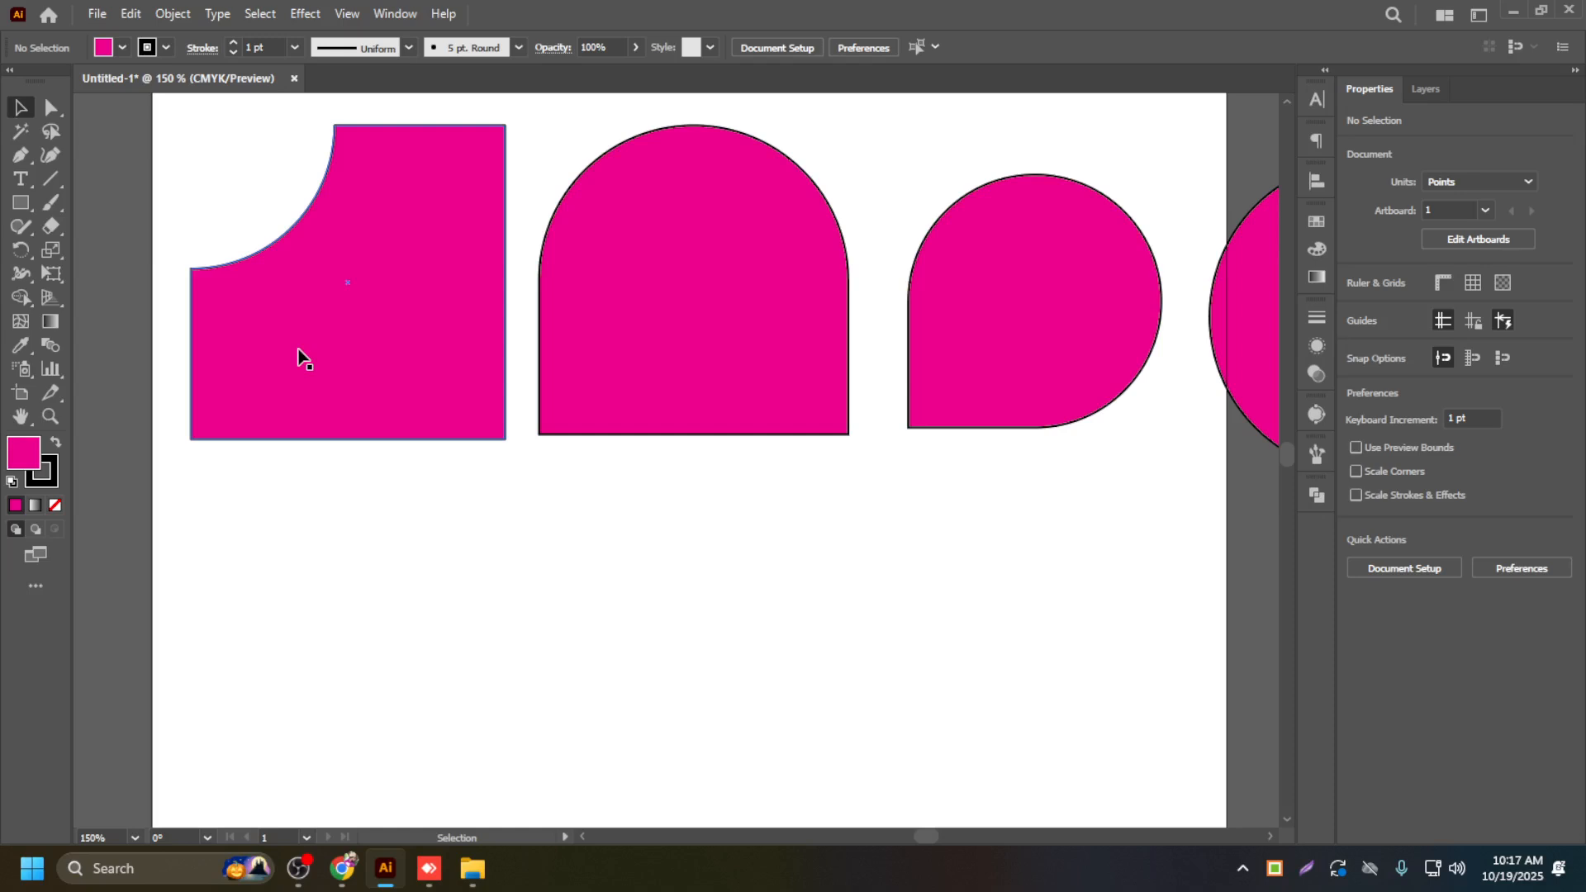
Step: Undo the repeated corner inversion and reselect the first shape
key(ctrl+z)
click(322, 471)
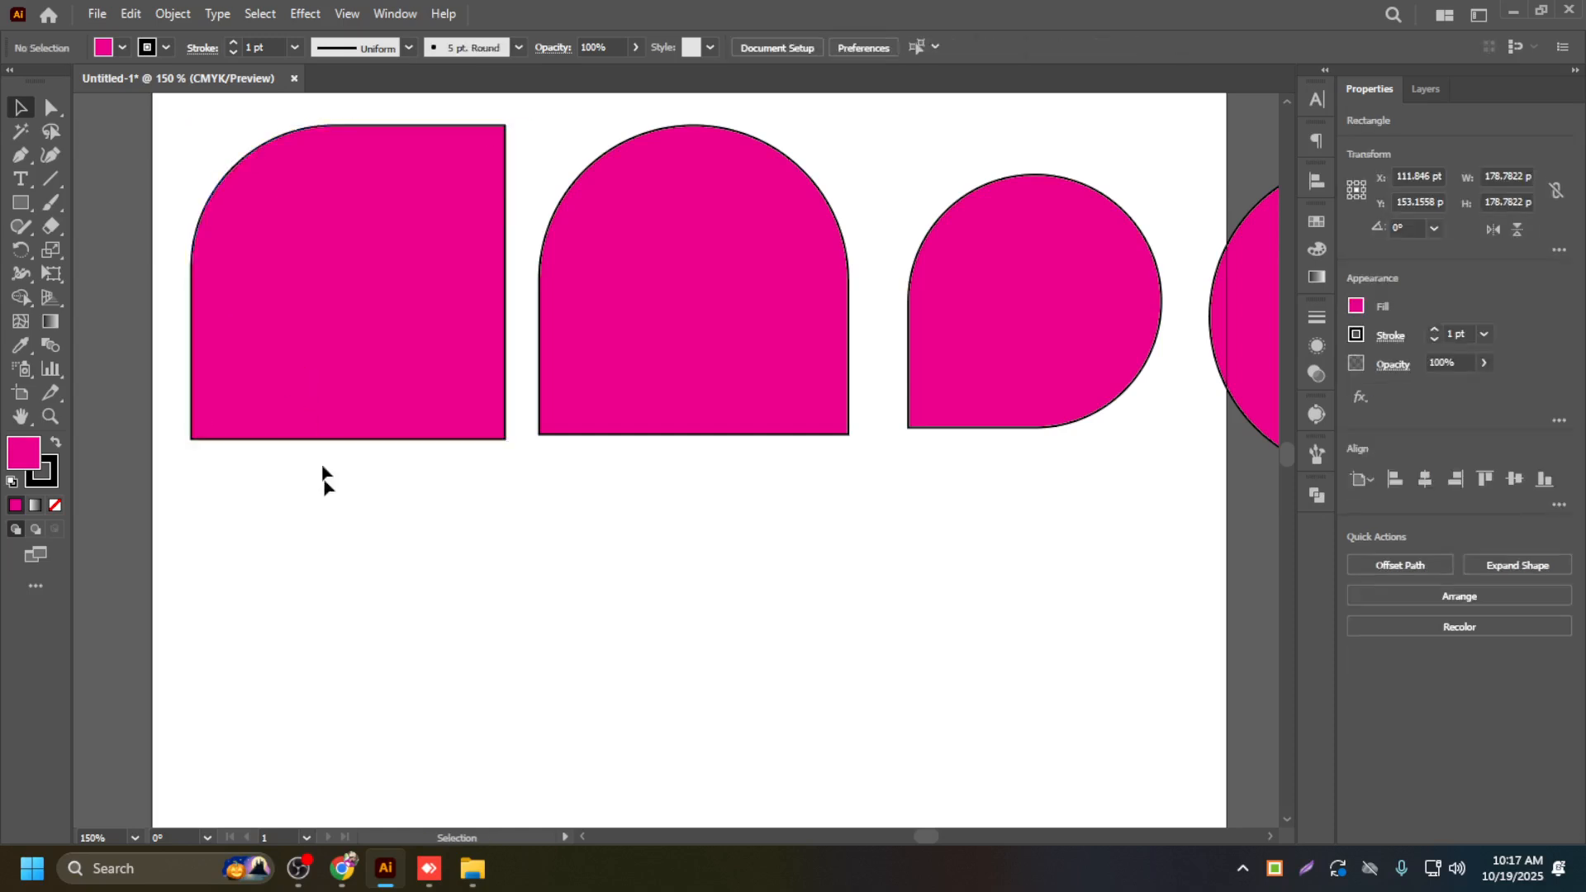
click(335, 280)
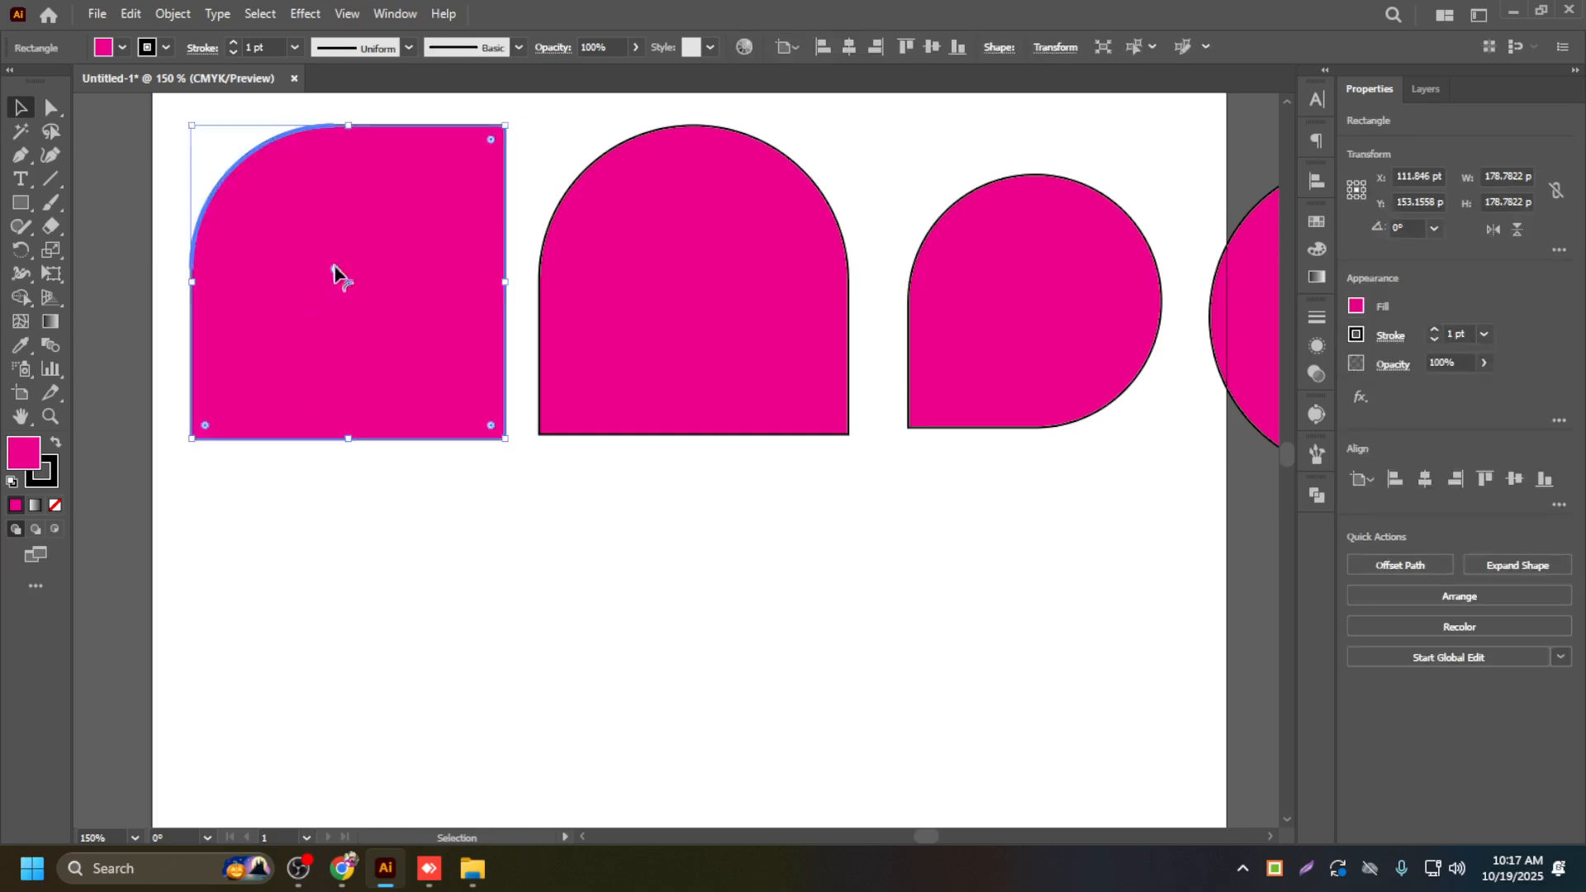
Step: Round the first shape's upper-left corner to its full extent, forming a quarter circle
drag(491, 424, 438, 424)
key(ctrl+z)
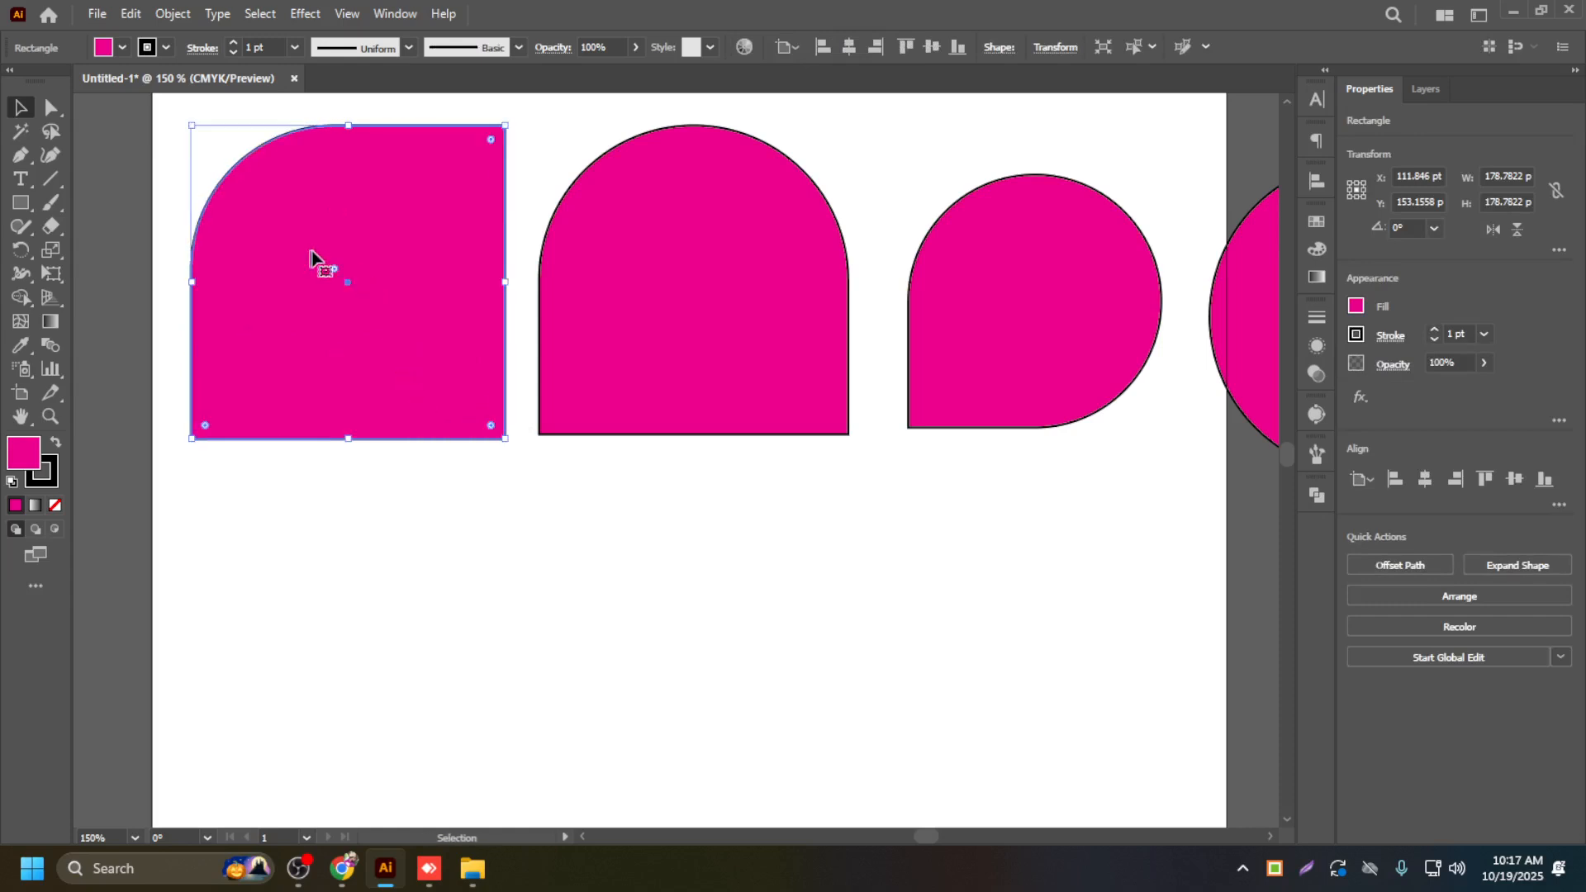
drag(333, 269, 497, 547)
click(520, 493)
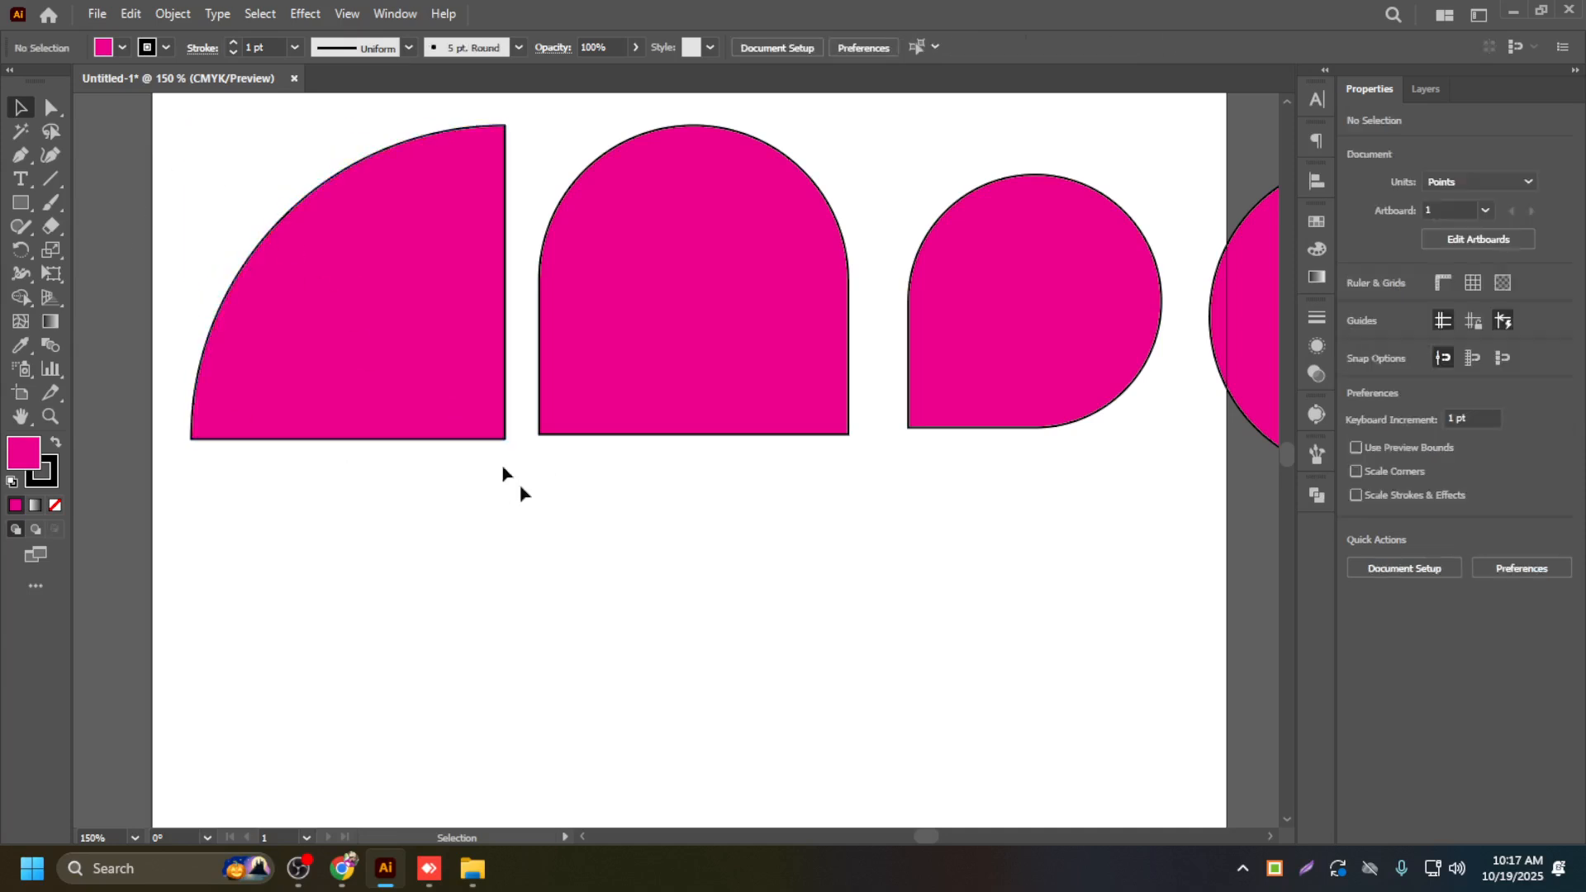
Step: Invert the first shape's fully rounded upper-left corner into a concave curve
click(369, 302)
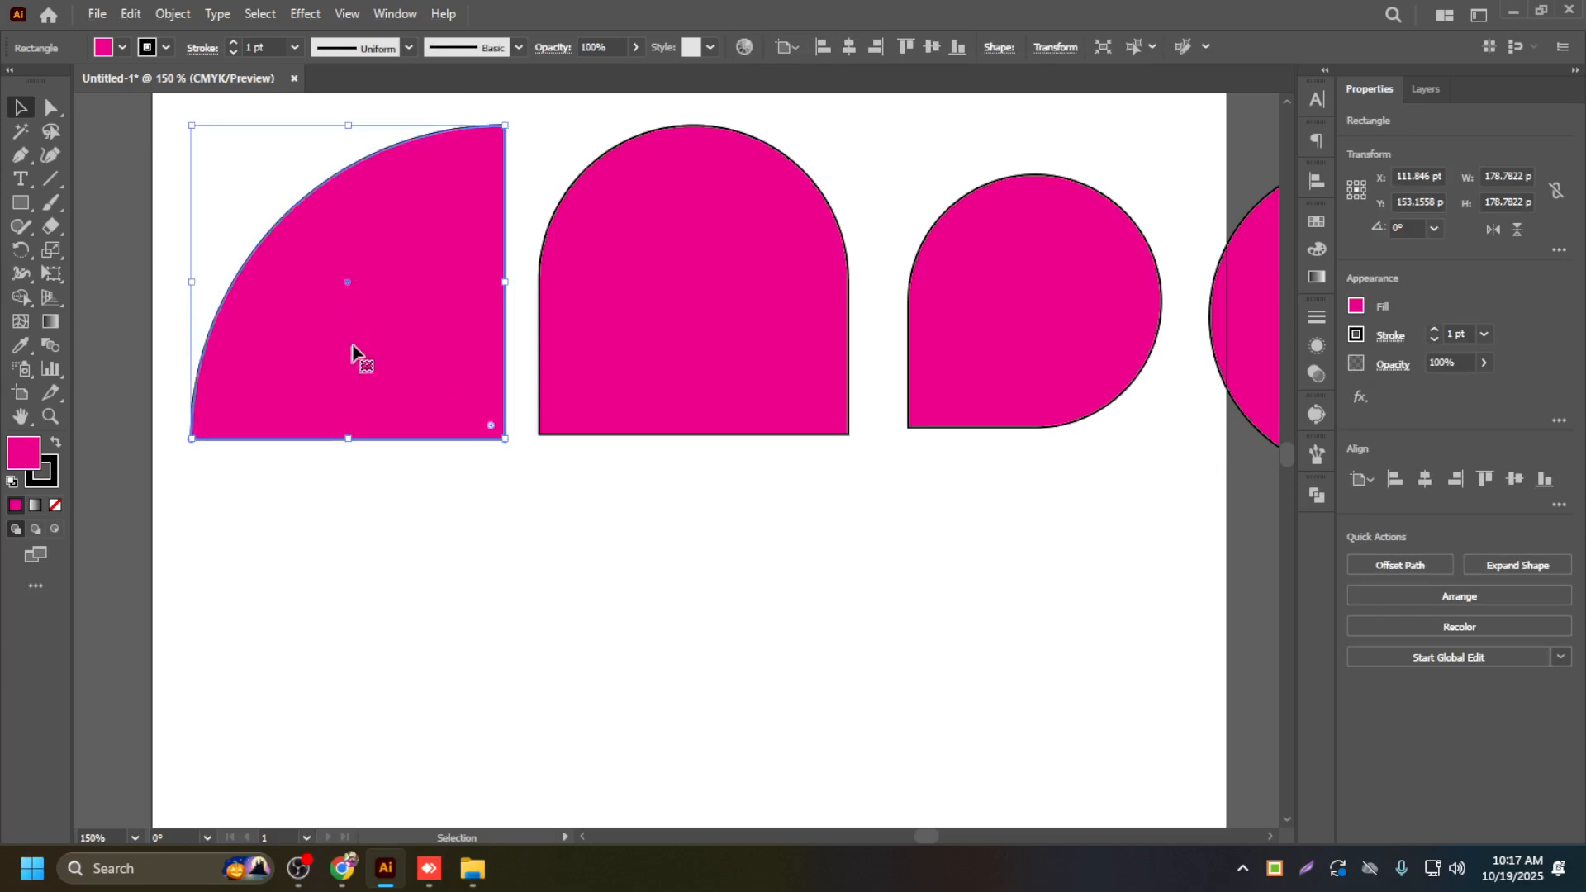
scroll(354, 326, up, 4)
scroll(354, 327, down, 3)
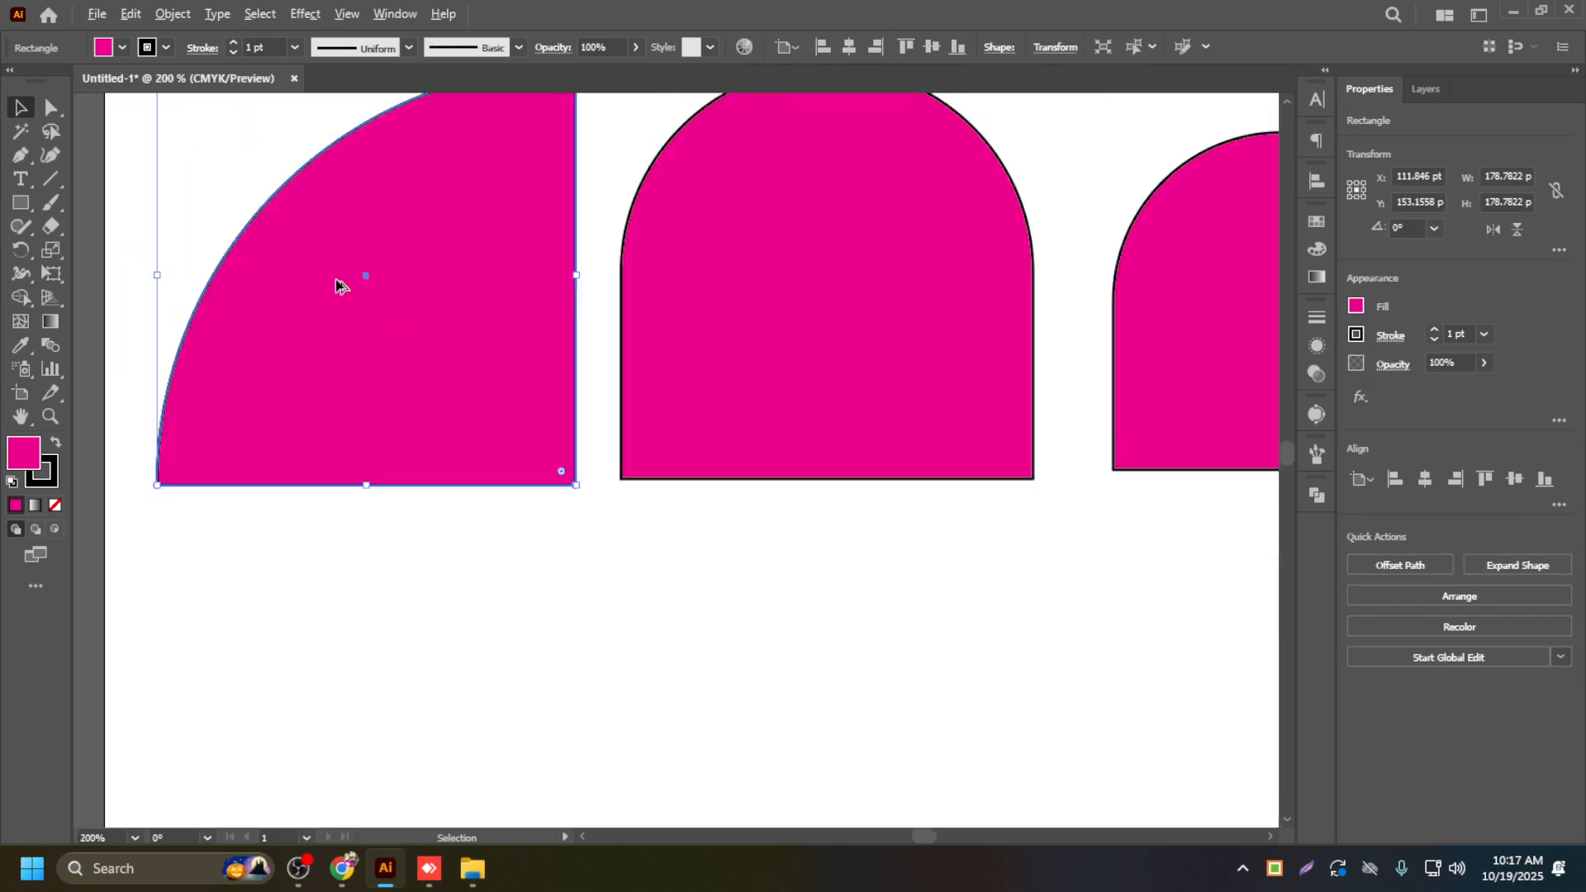
scroll(339, 280, up, 4)
scroll(394, 298, down, 3)
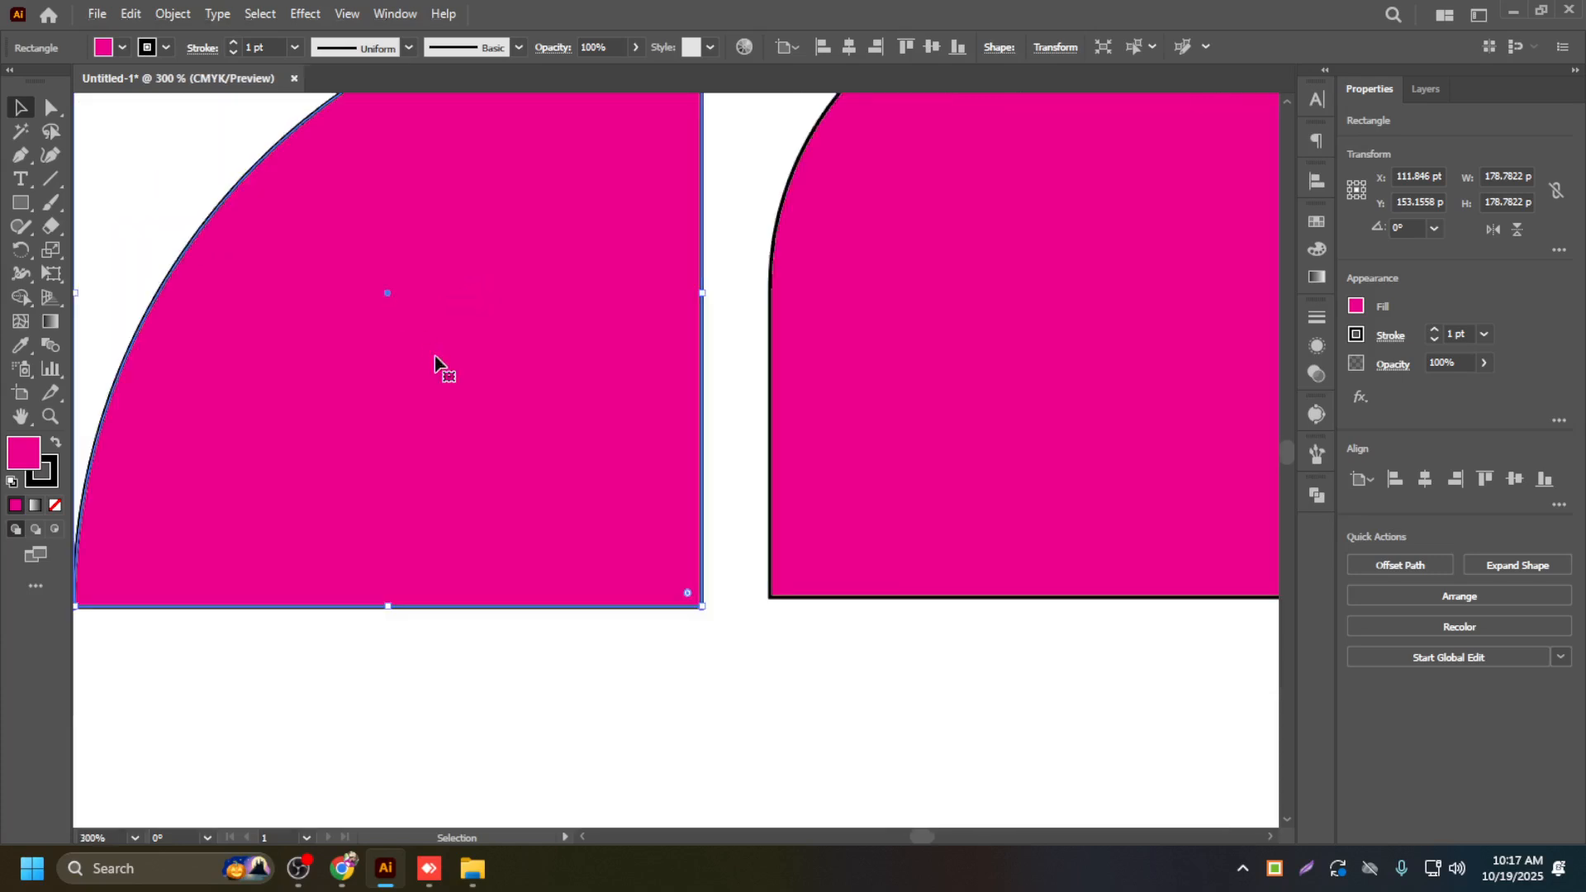
click(565, 638)
click(450, 433)
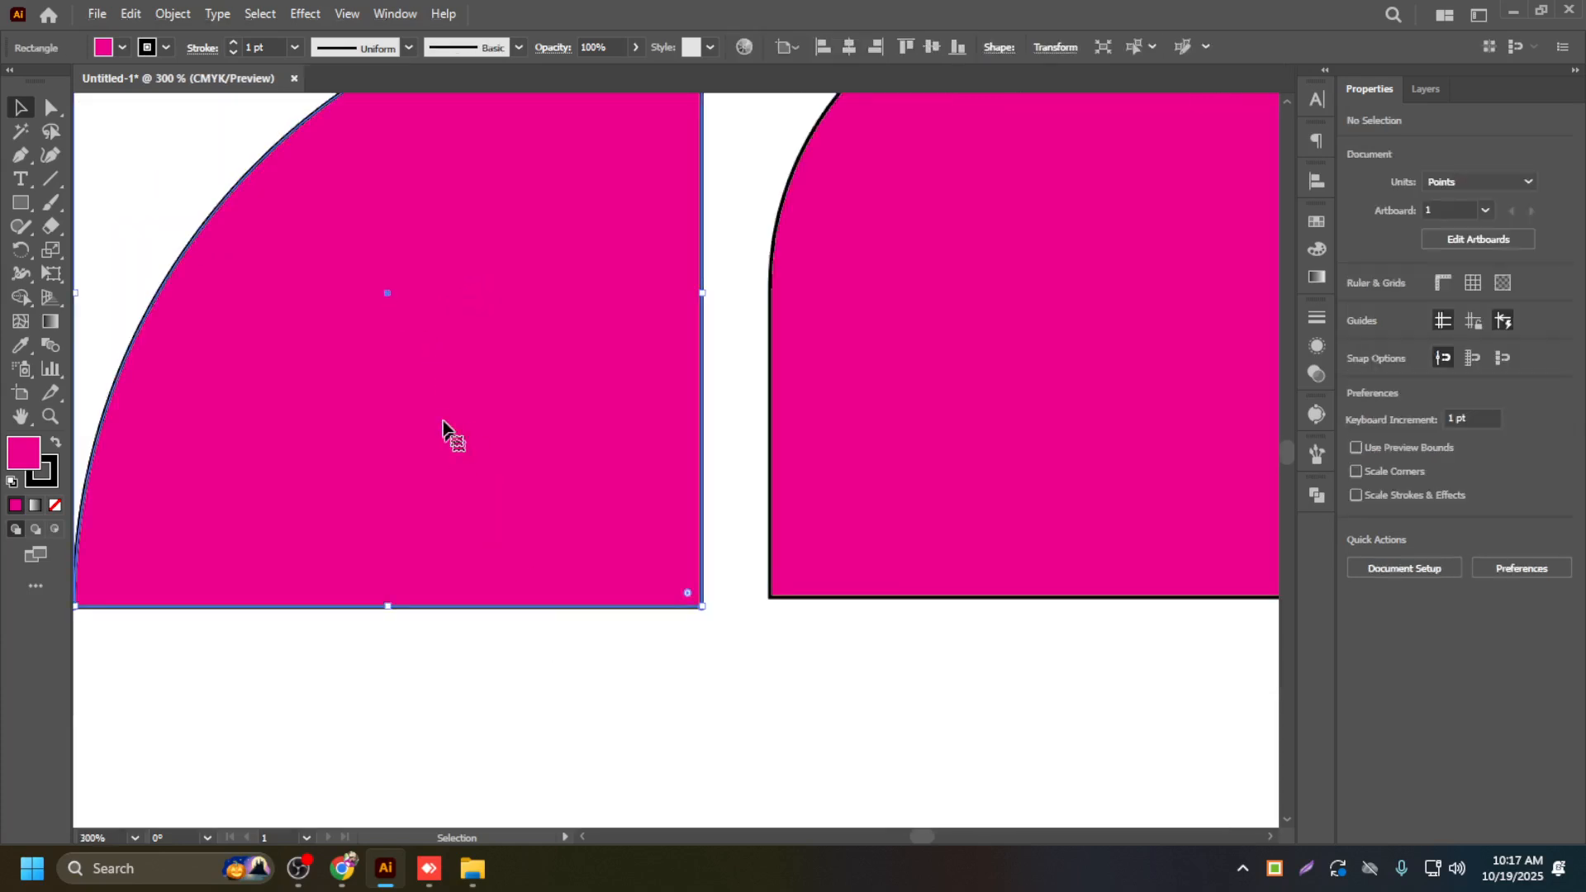
scroll(375, 292, up, 1)
click(389, 299)
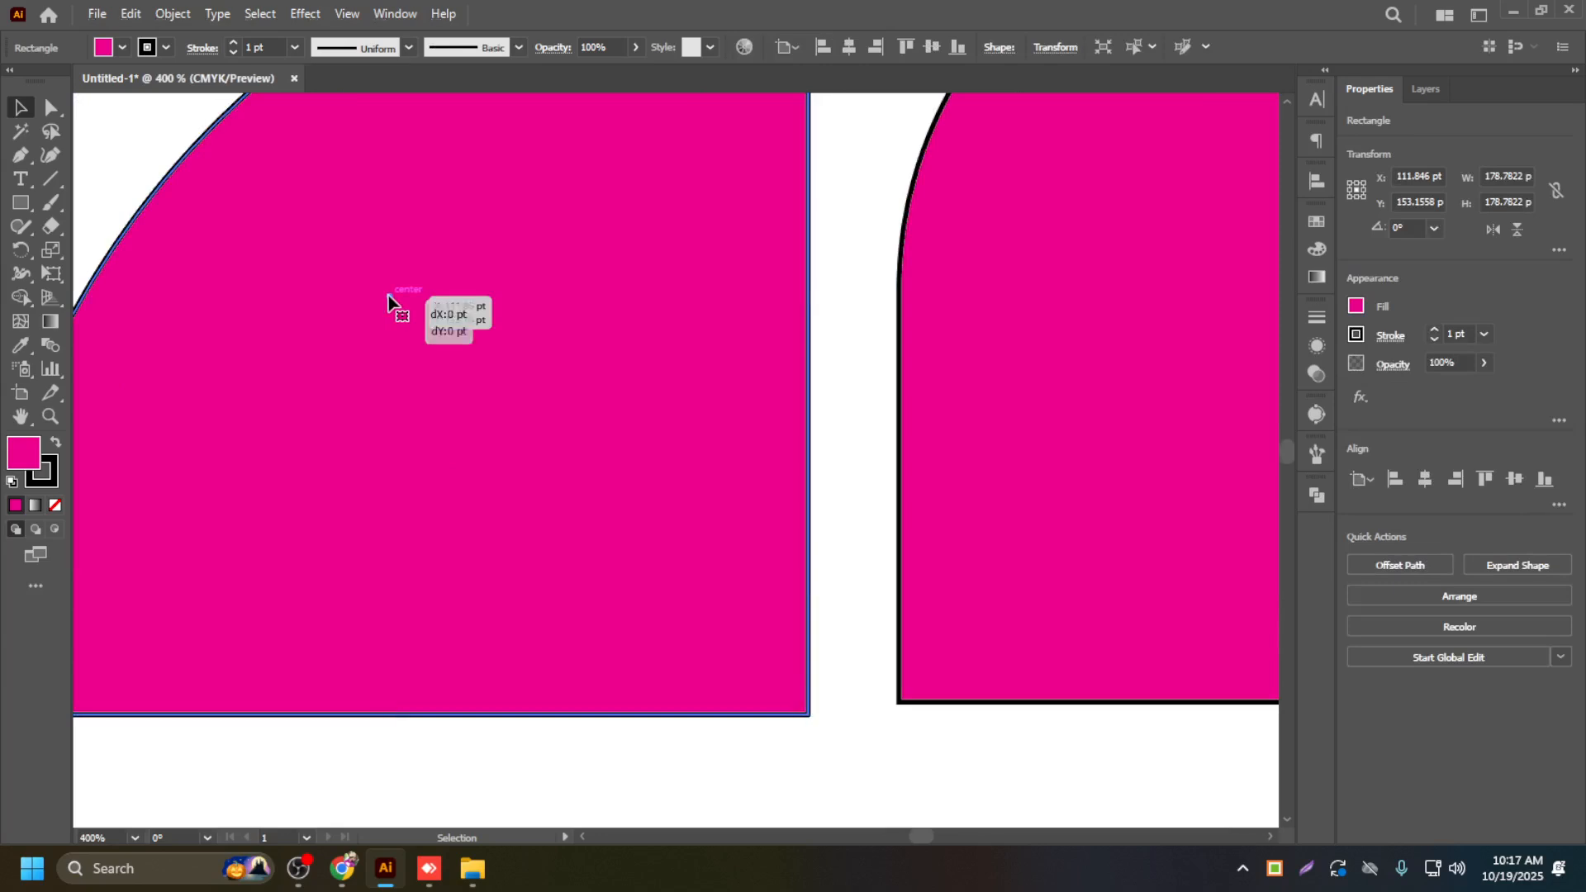
key(ctrl+0)
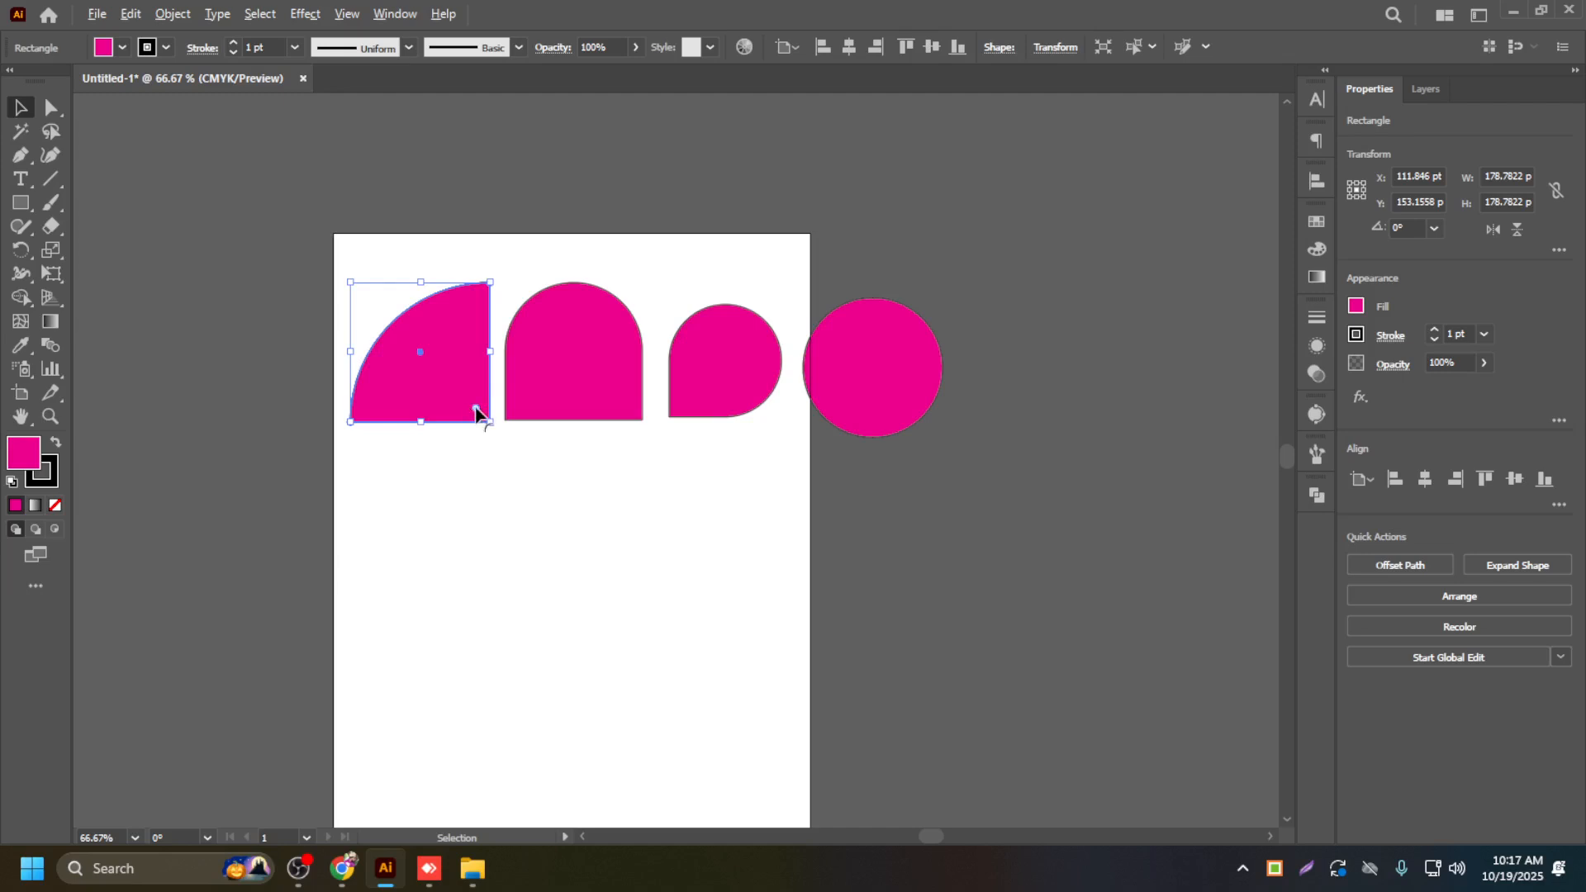
Step: Delete the duplicate quarter circle covering the inverted first shape and select the remaining concave shape
click(476, 490)
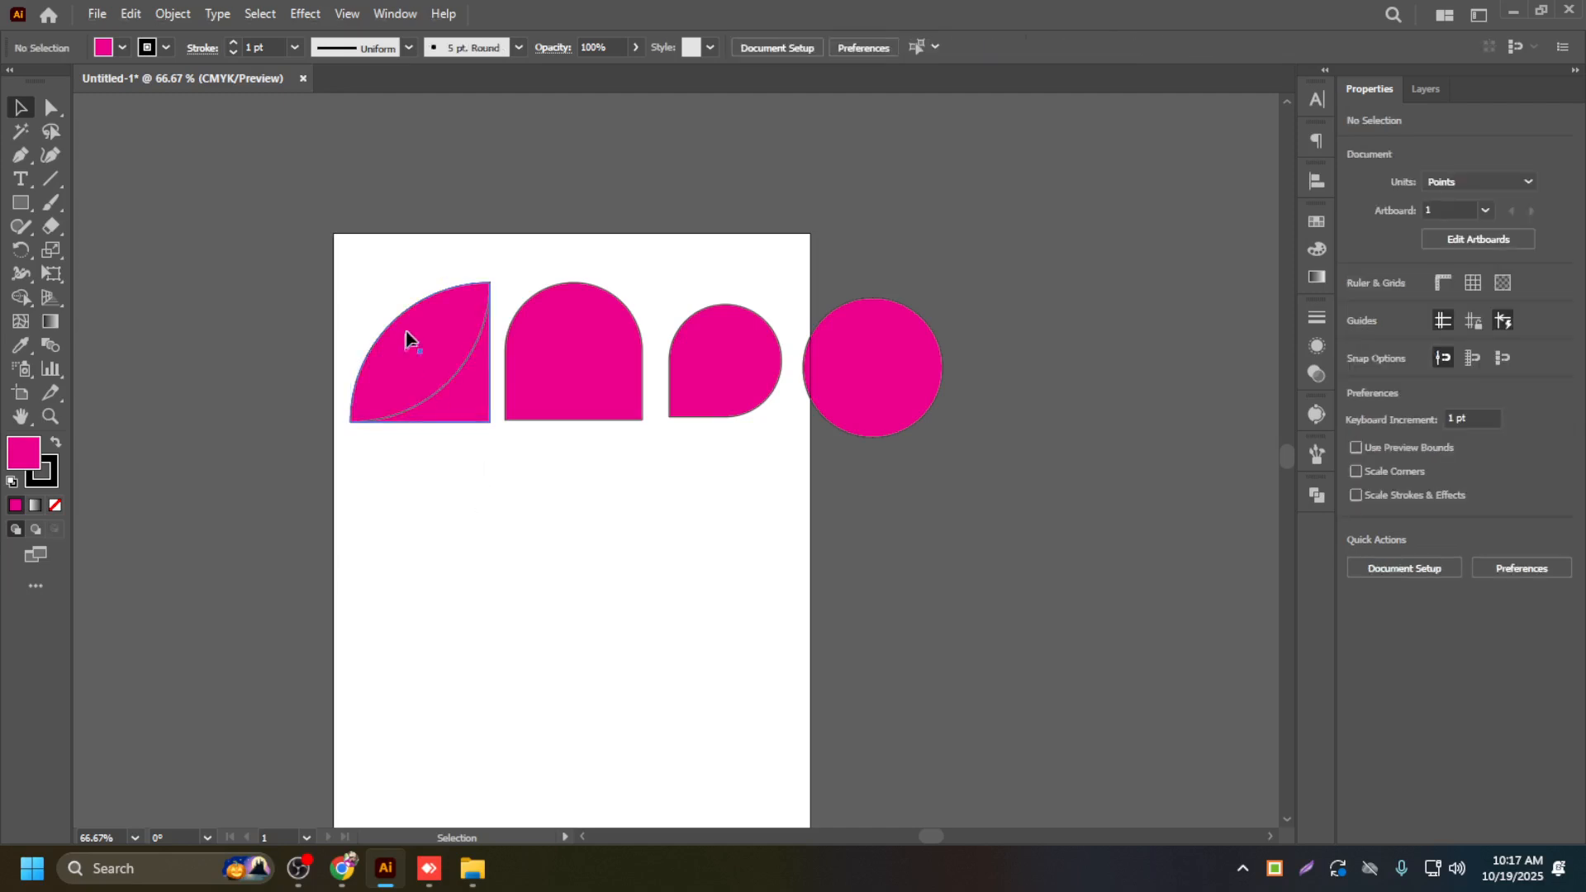
drag(408, 339, 440, 192)
key(ctrl+z)
click(453, 312)
key(Delete)
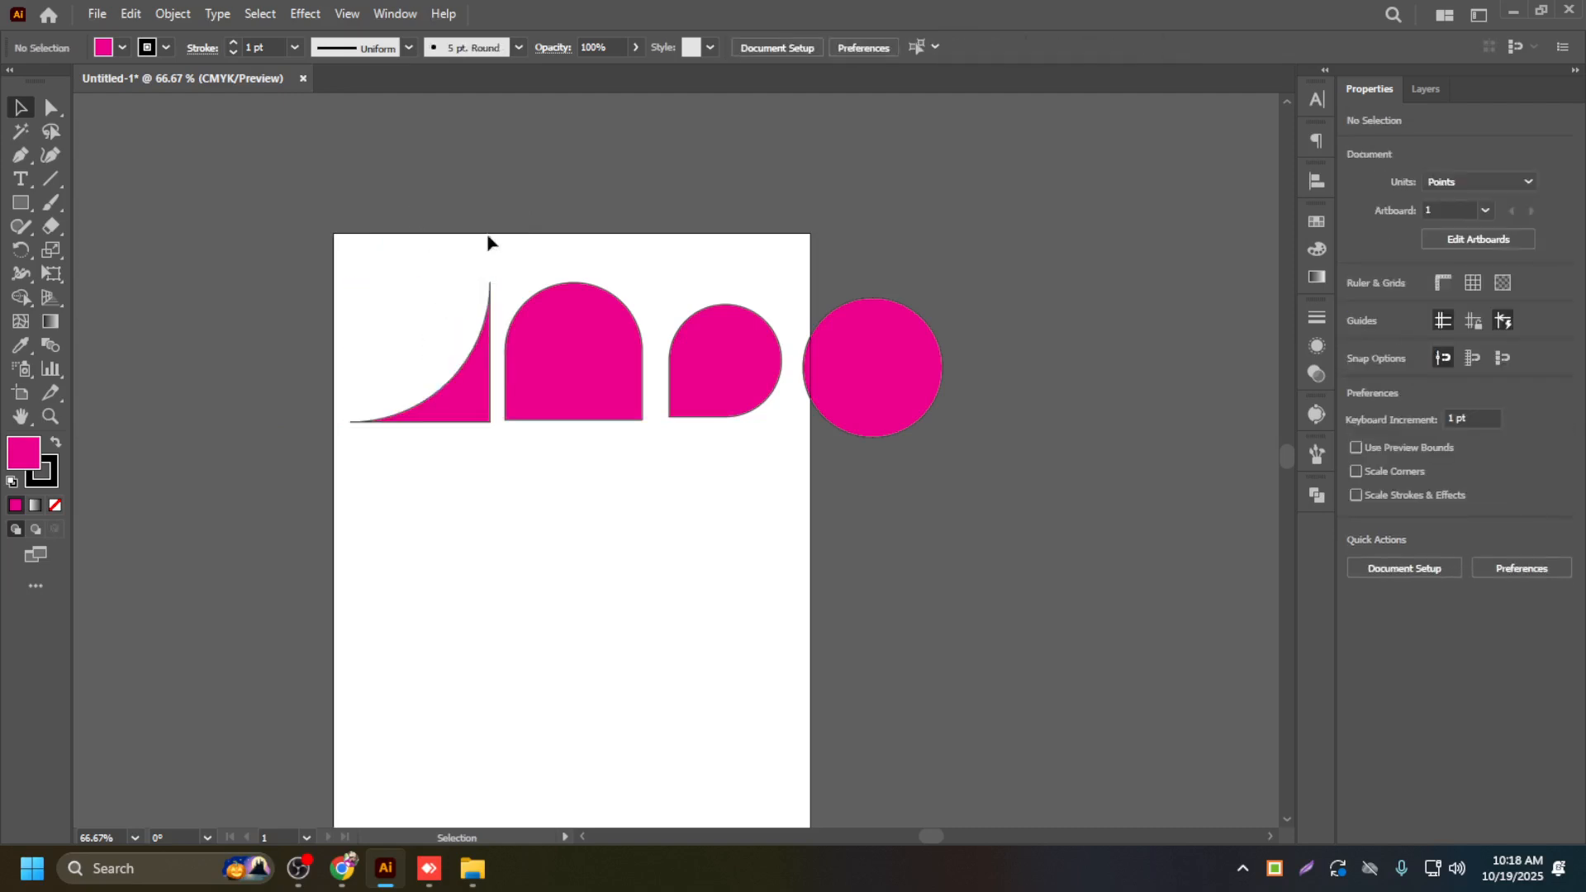
click(463, 399)
scroll(468, 405, up, 2)
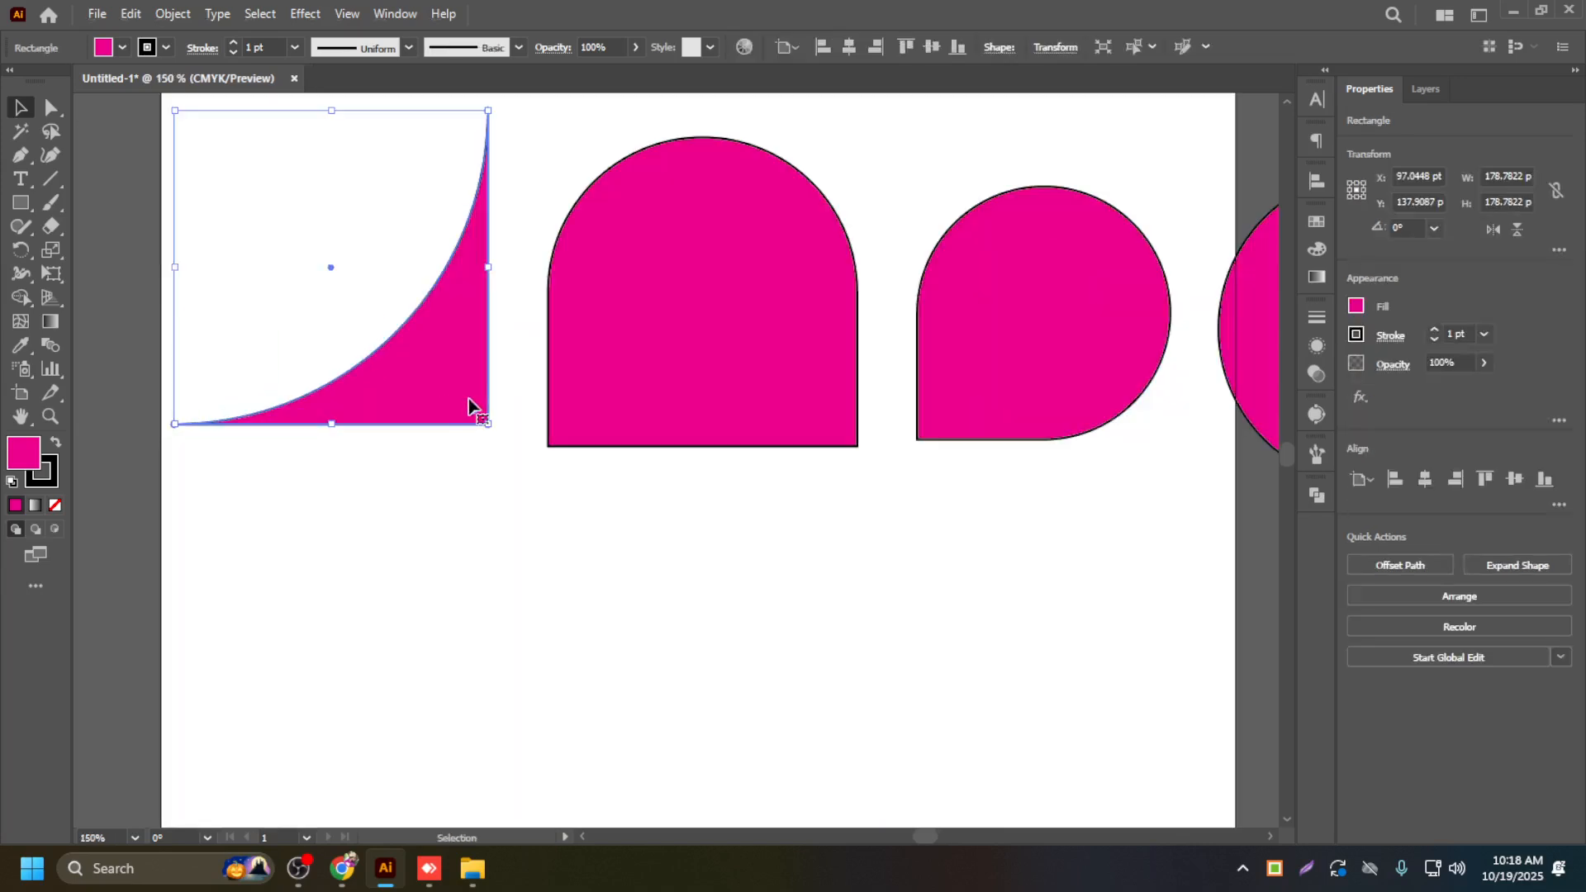
Step: Invert both rounded top corners of the second shape so it comes to a point in the middle
click(658, 372)
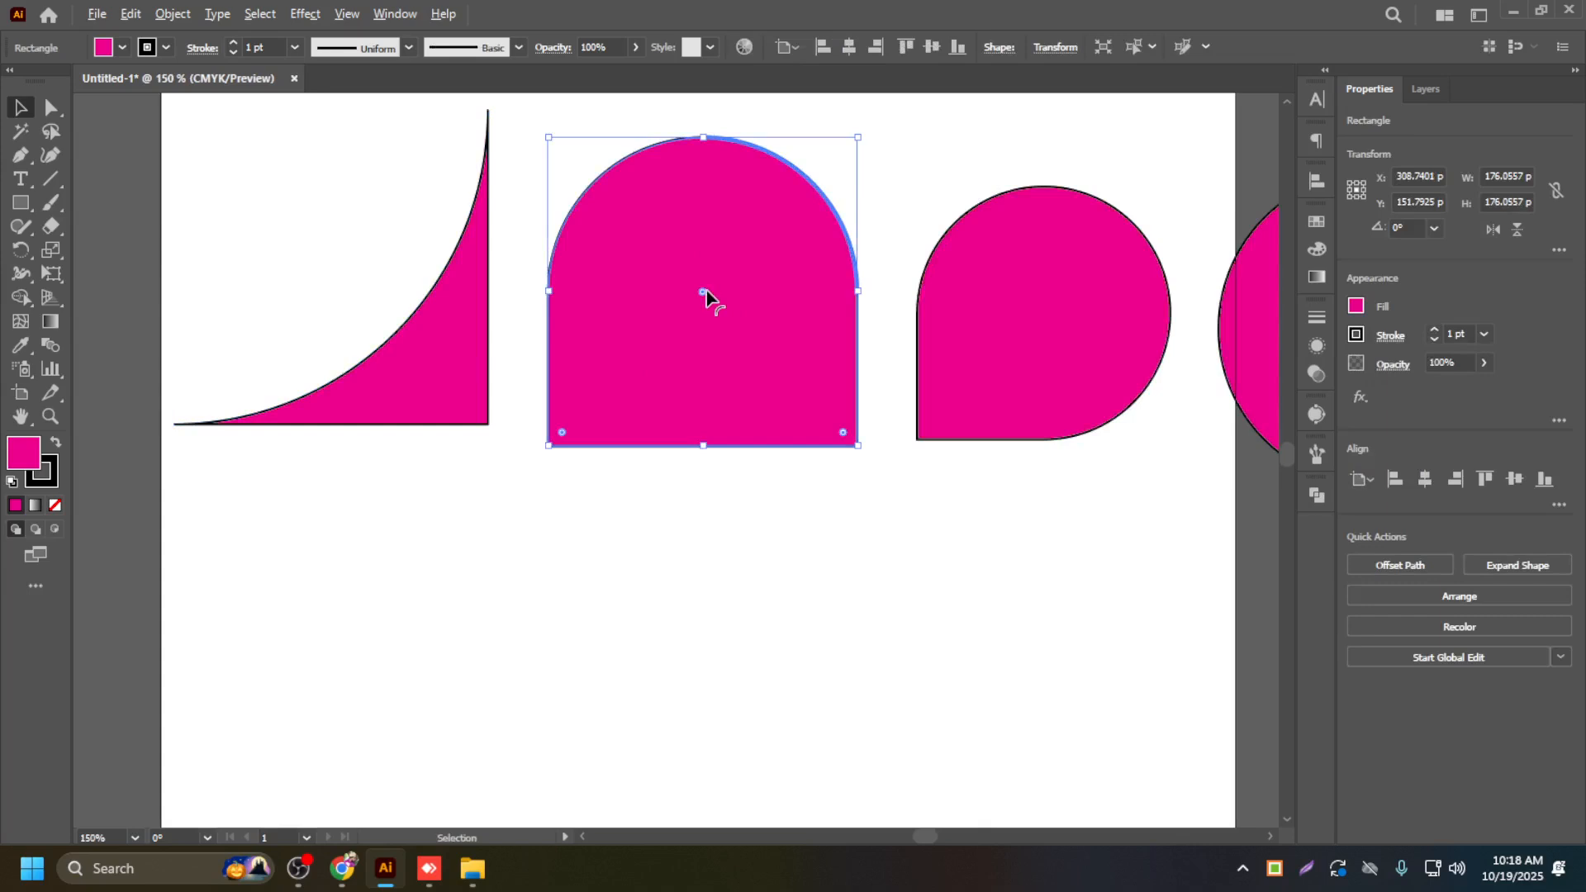
alt+click(703, 291)
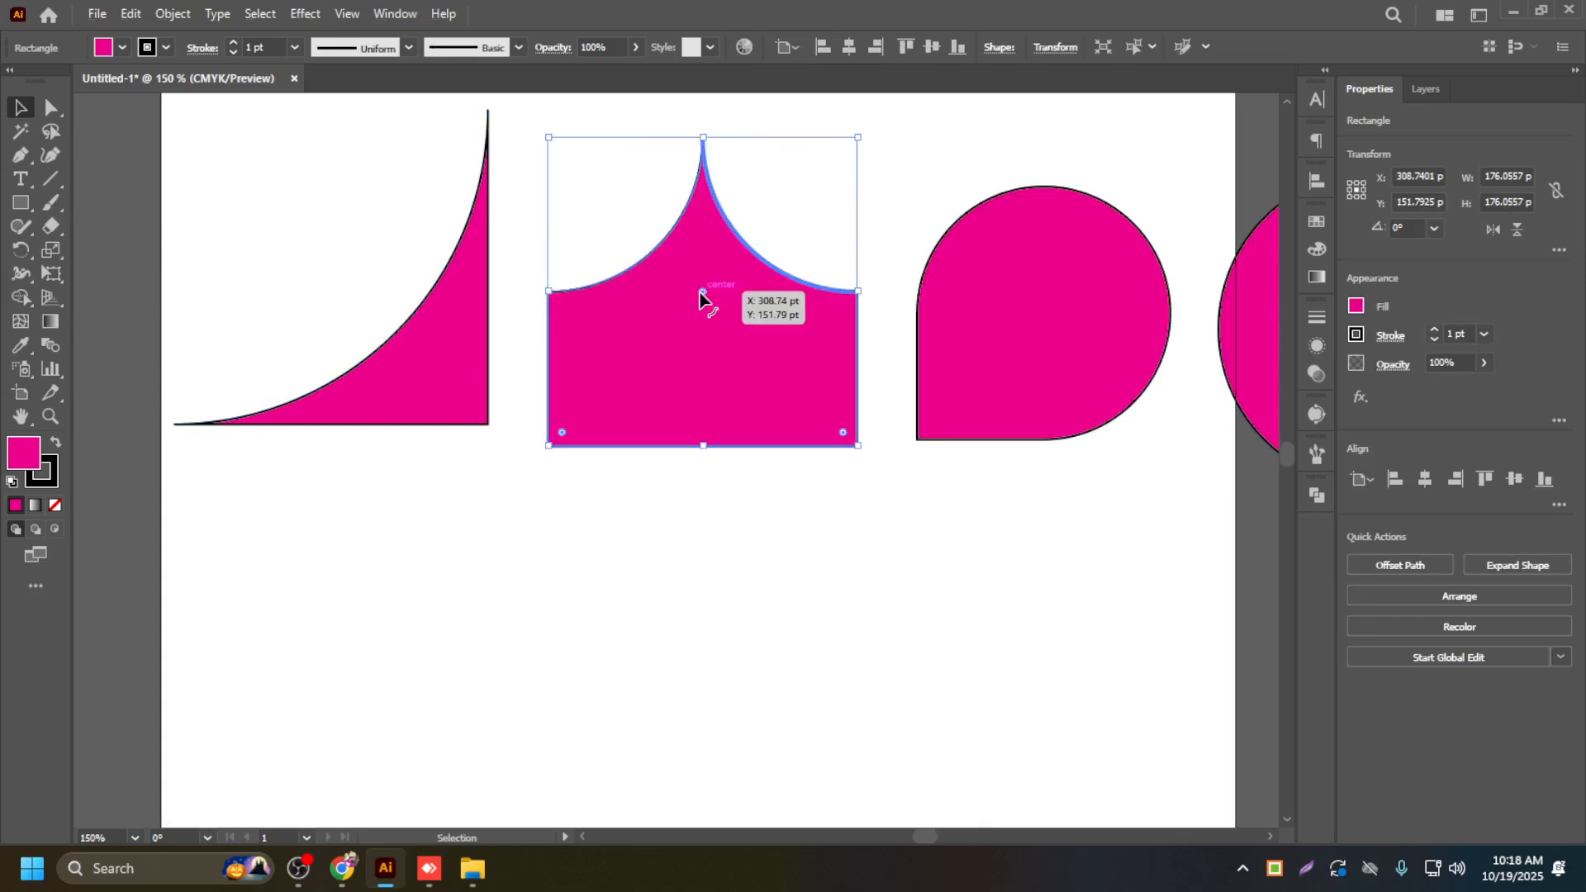
click(936, 537)
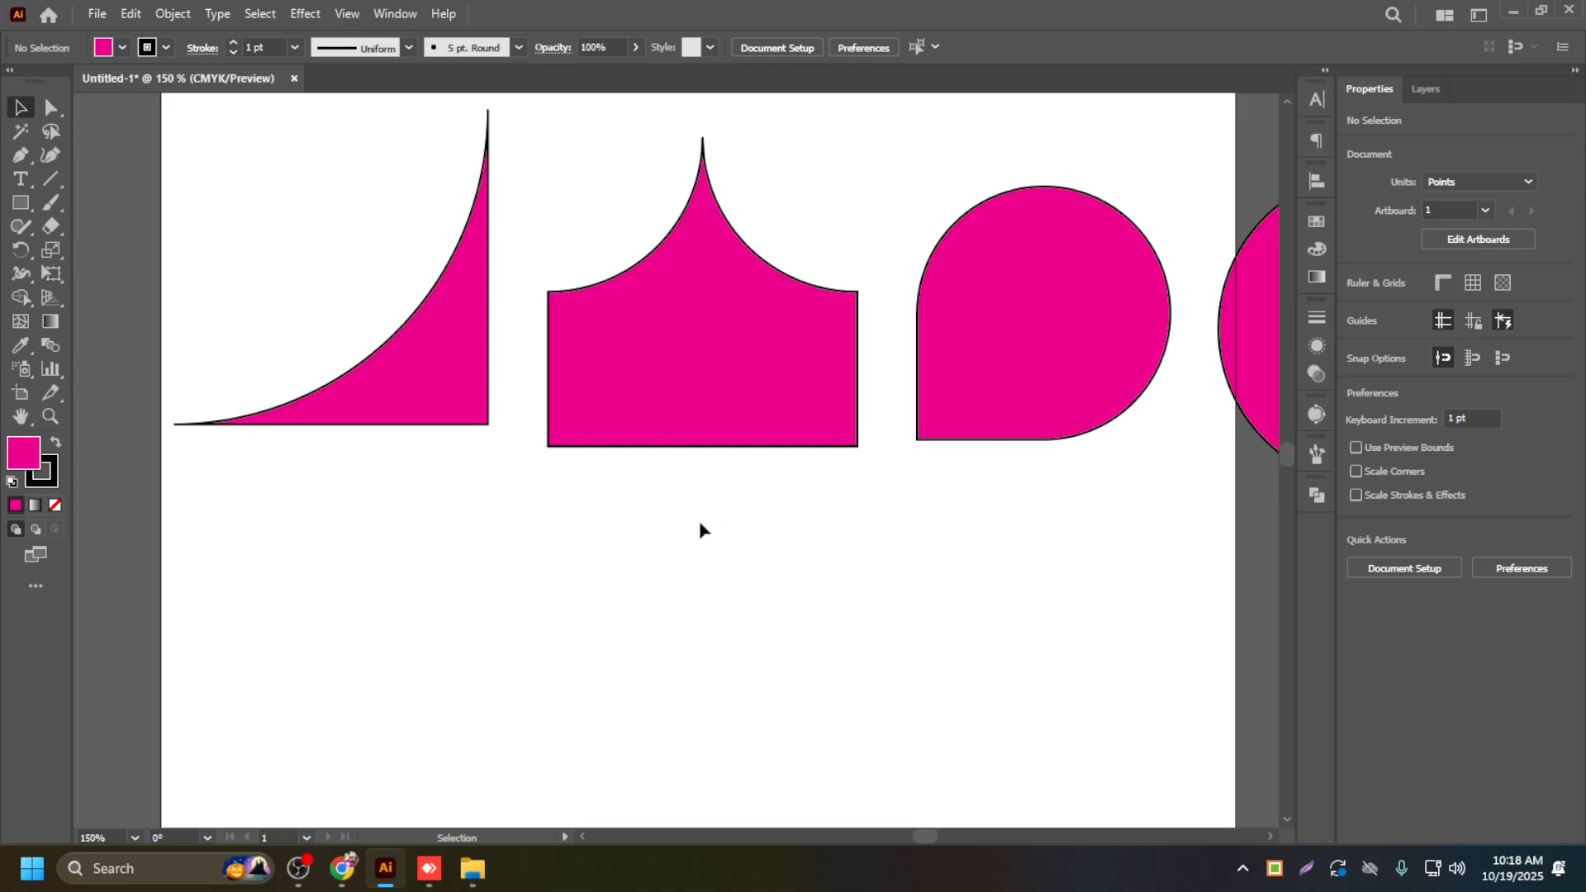
Step: Invert the three rounded corners of the third shape, leaving its lower-left corner square
scroll(852, 400, down, 2)
scroll(977, 399, up, 1)
click(956, 379)
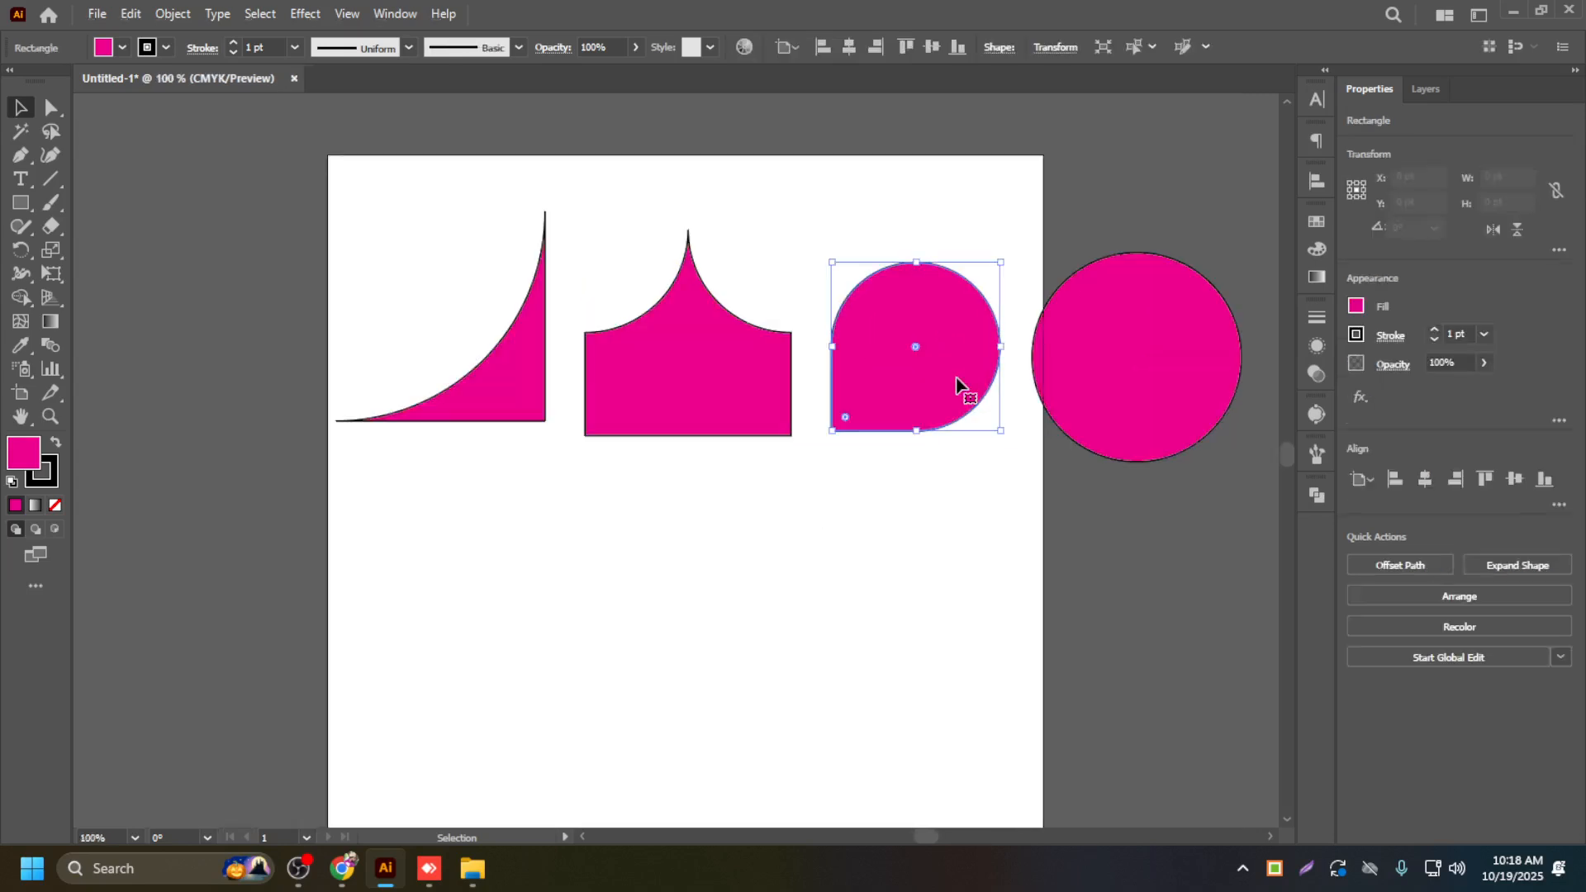
alt+click(916, 346)
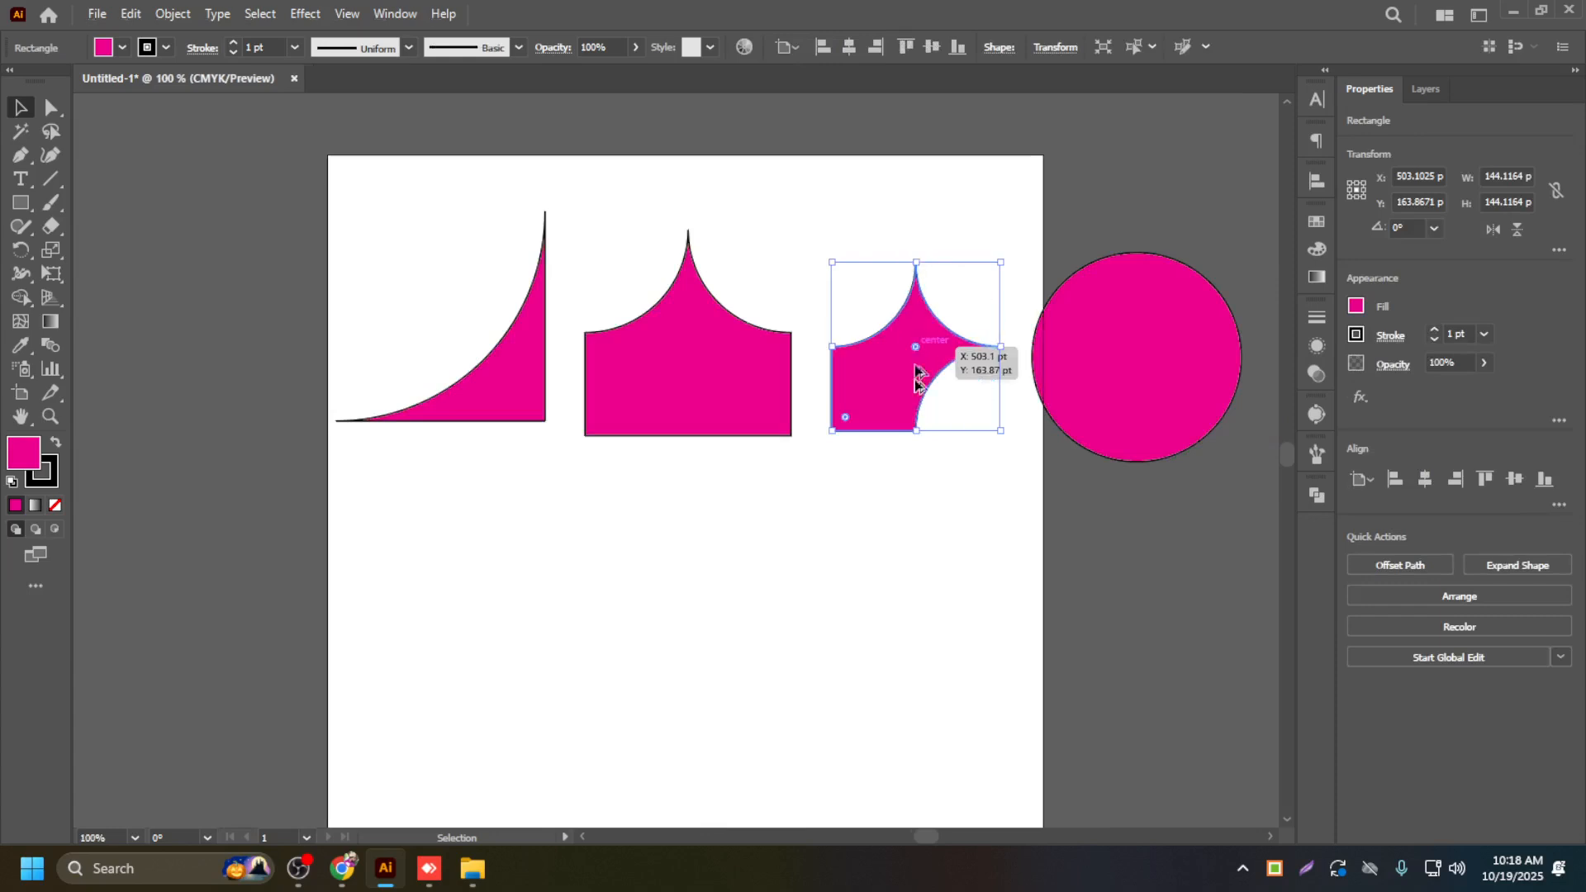
click(998, 563)
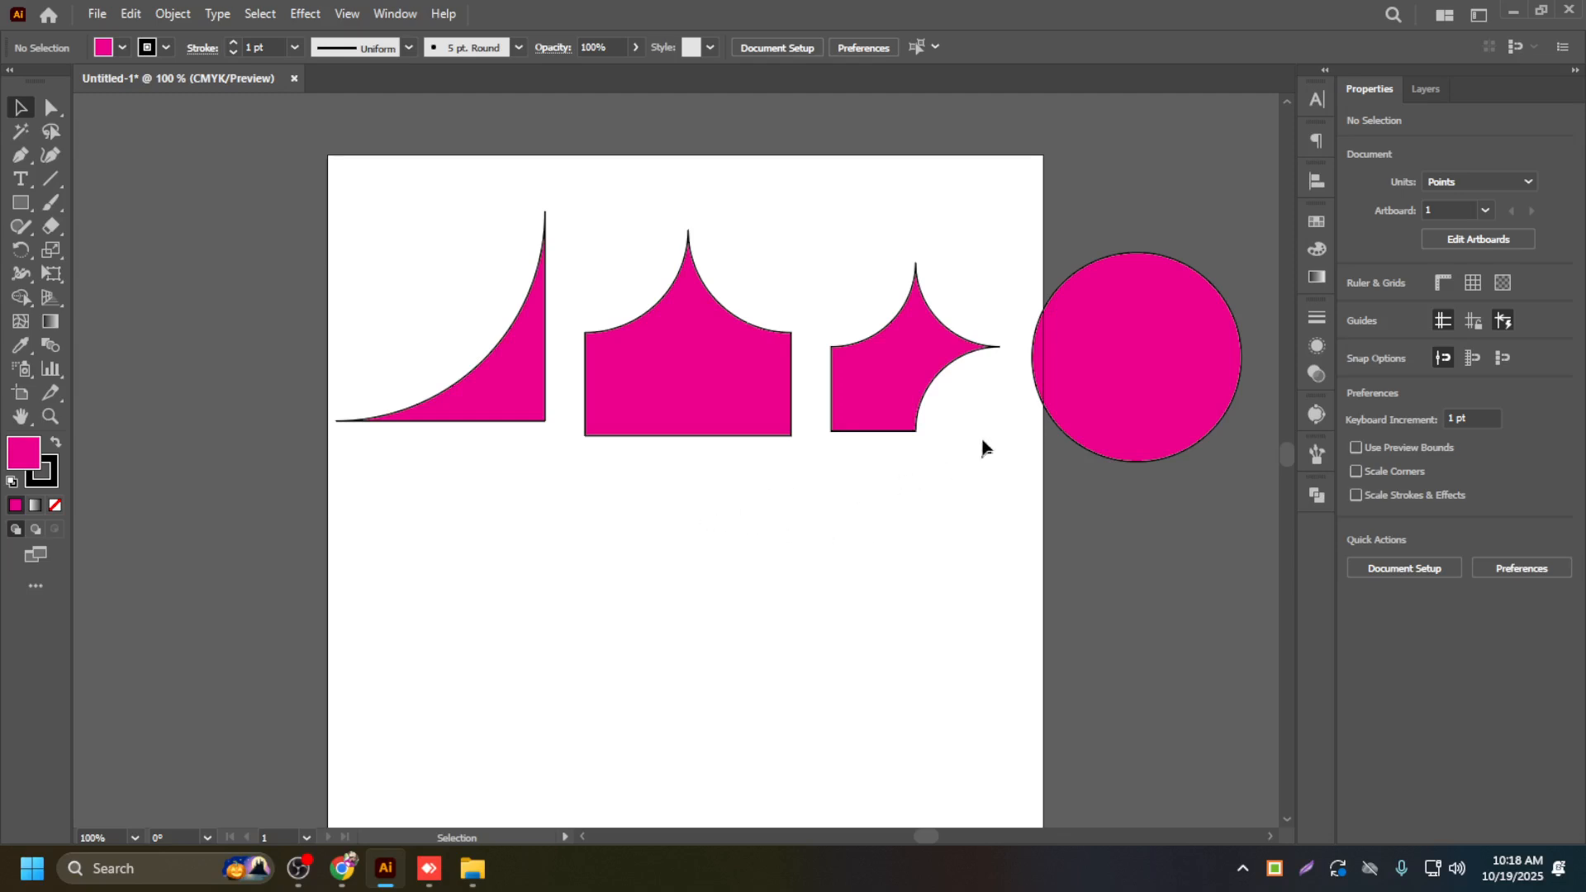
click(925, 372)
scroll(931, 367, up, 3)
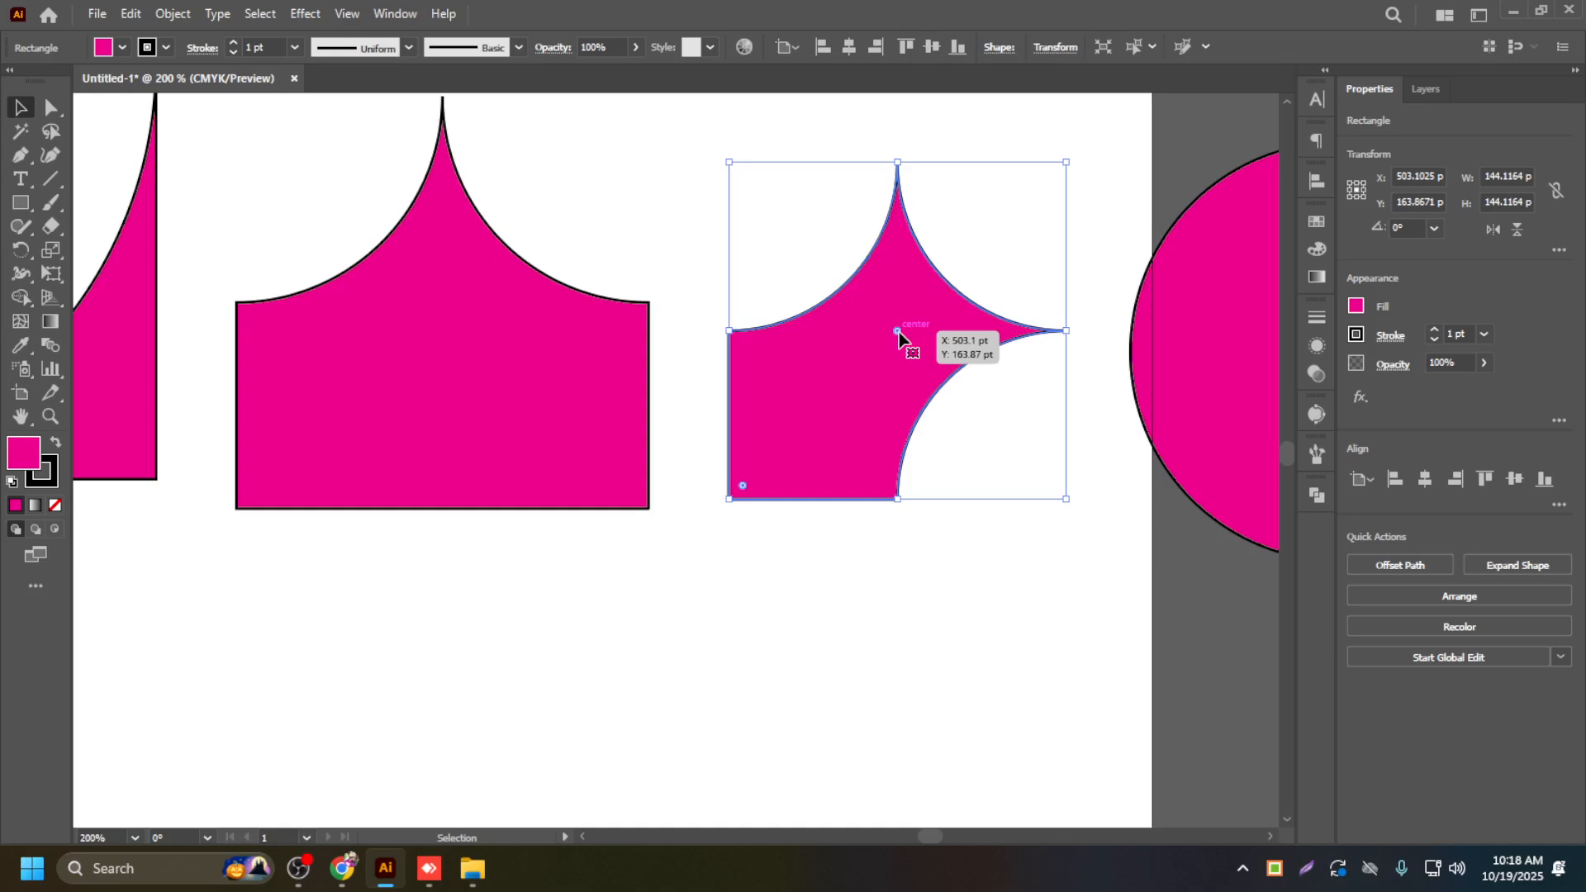
scroll(898, 331, down, 5)
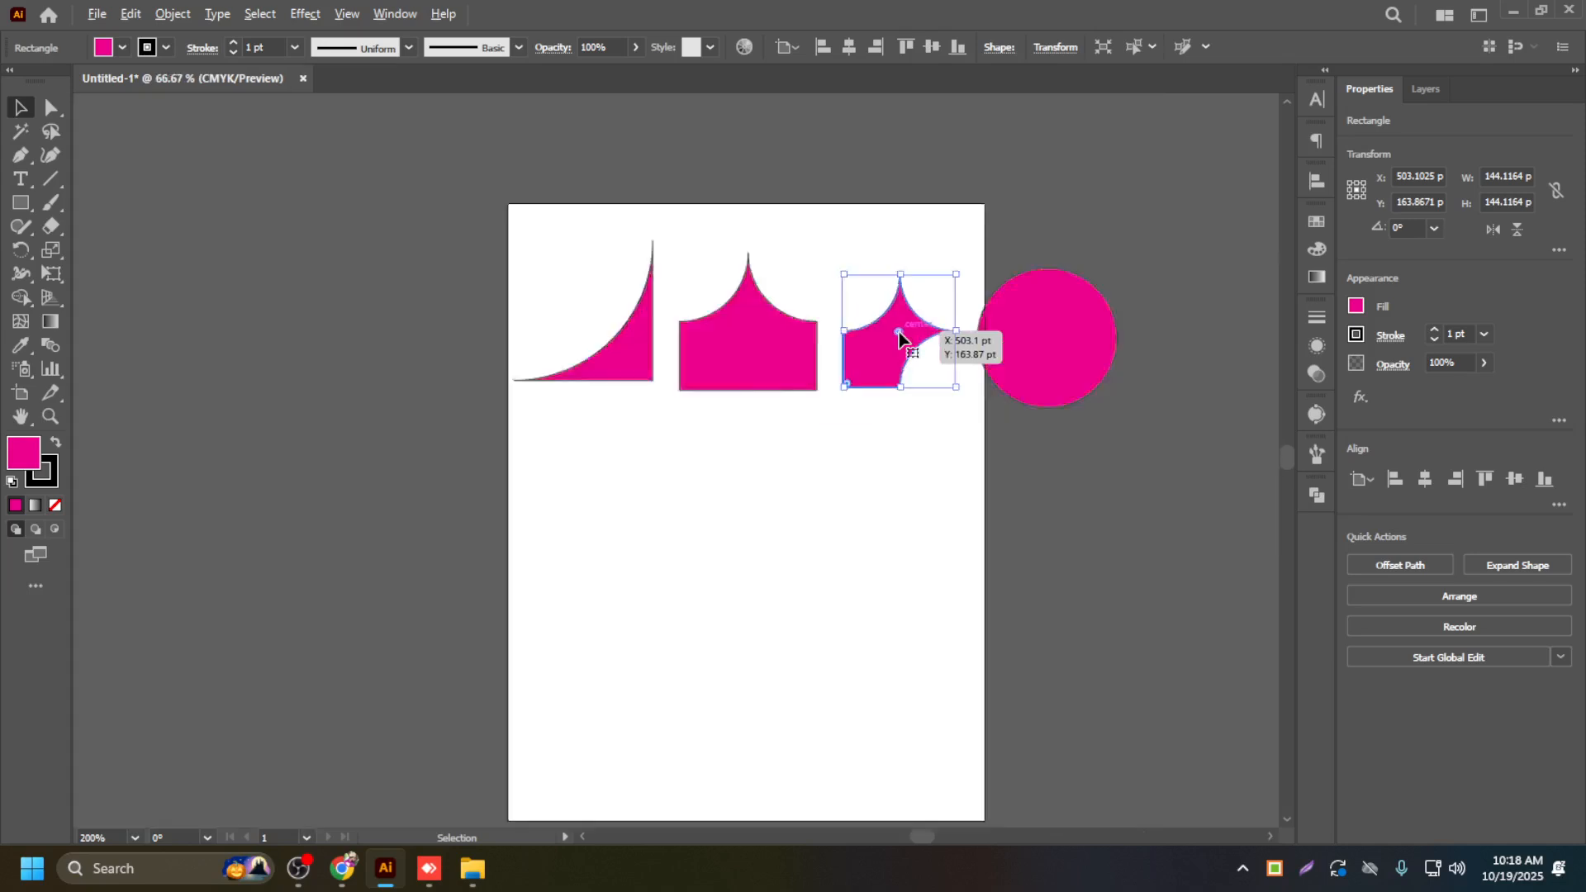
scroll(1312, 346, up, 3)
scroll(692, 348, down, 3)
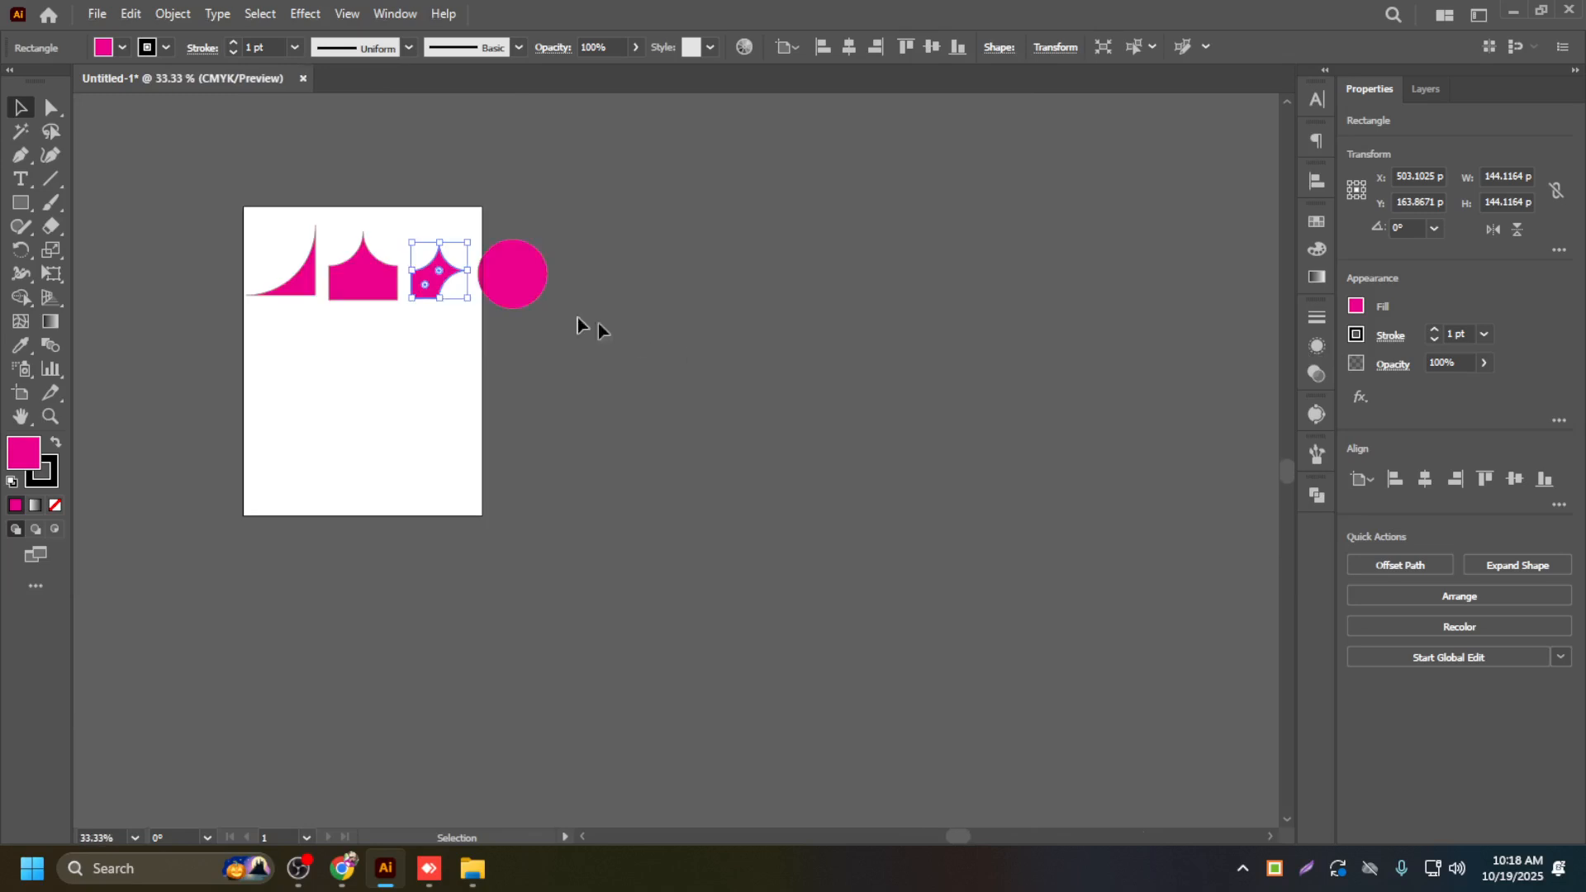
Step: Invert all four rounded corners of the circle into a four-pointed star and move it further off the artboard
click(516, 273)
scroll(517, 273, up, 3)
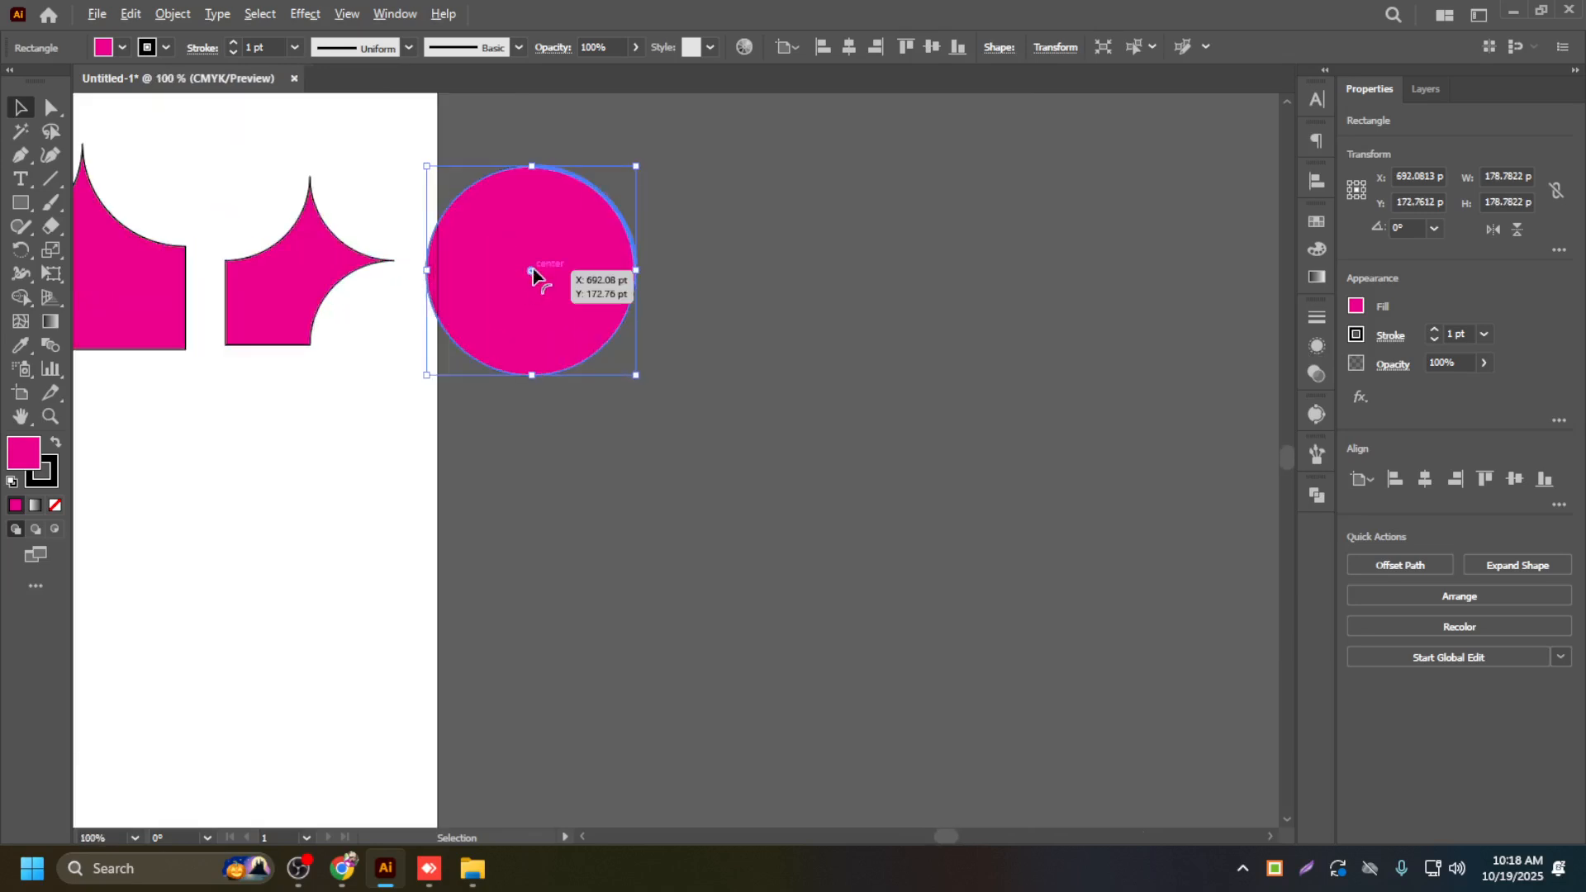
key(ctrl+shift+z)
click(796, 482)
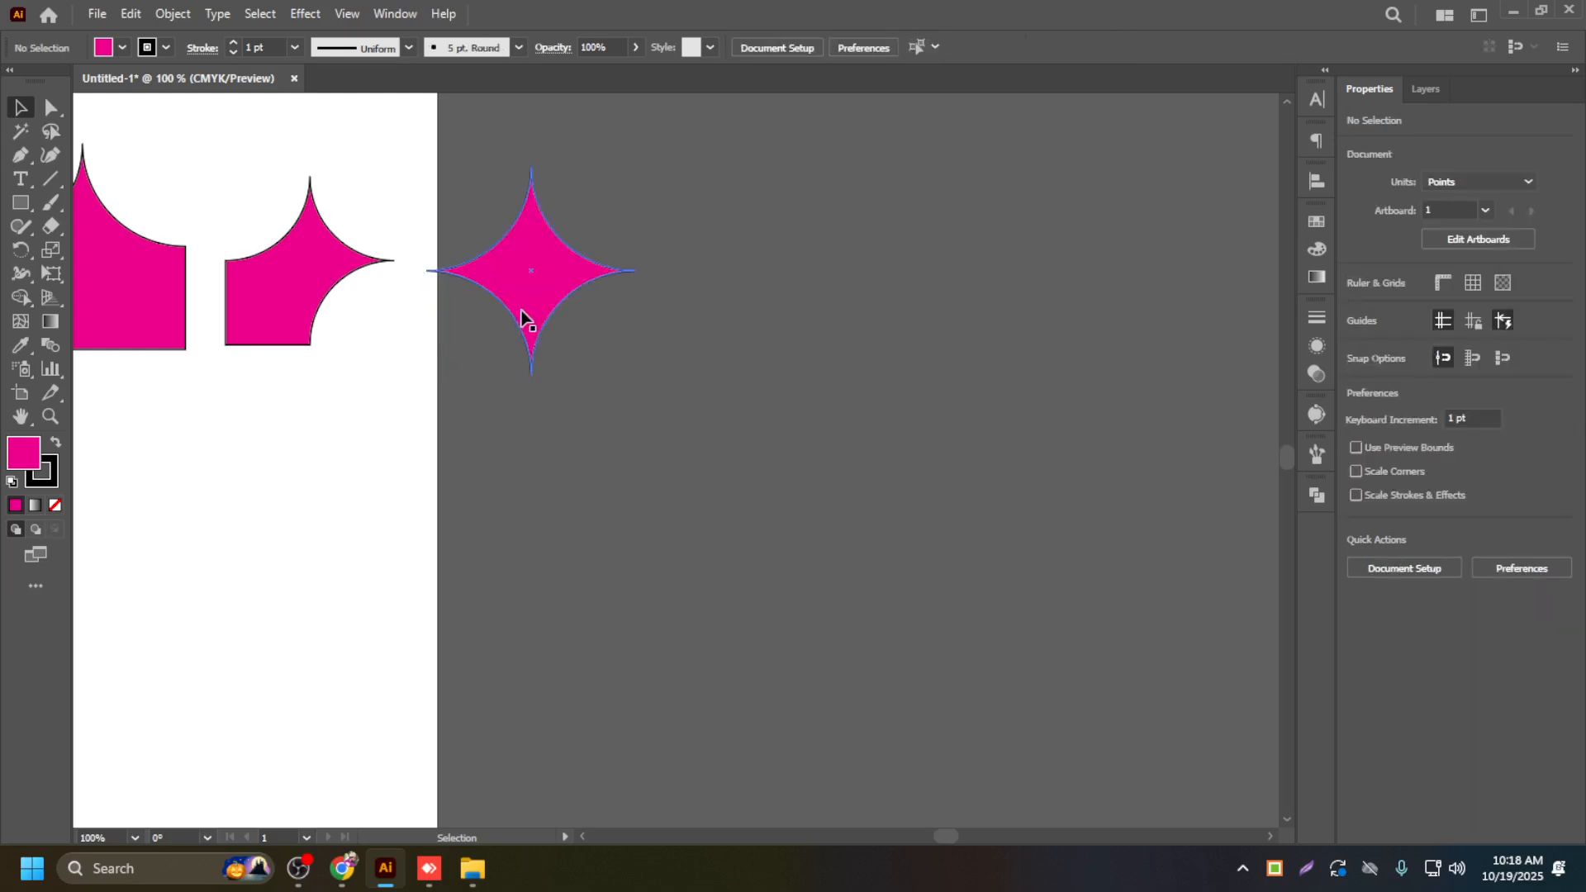
drag(524, 319, 611, 333)
click(737, 355)
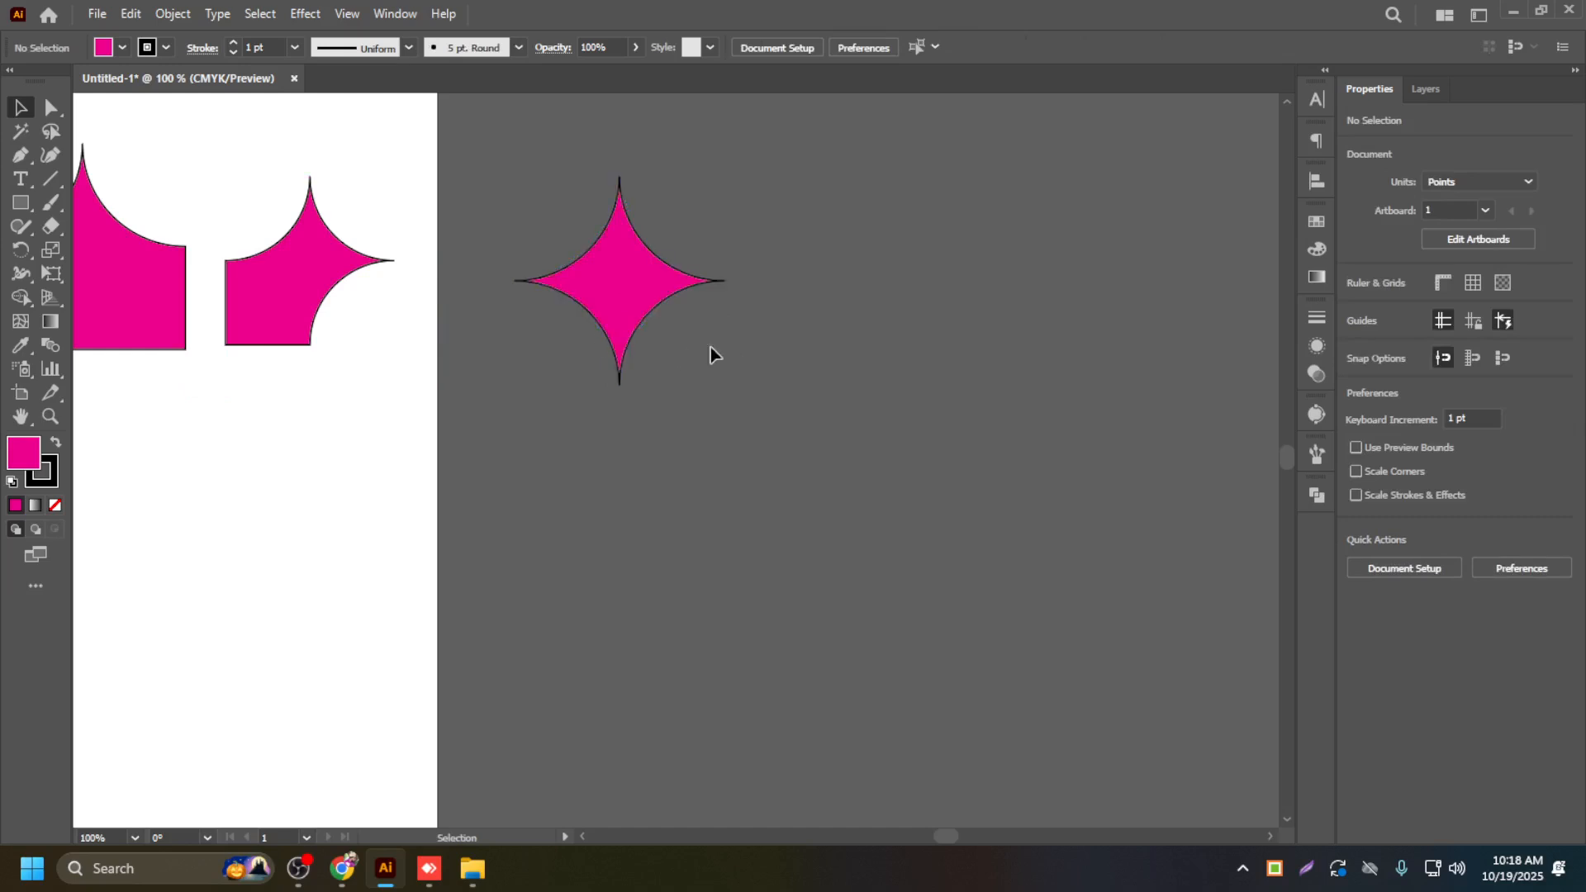
scroll(711, 347, down, 2)
scroll(355, 360, up, 1)
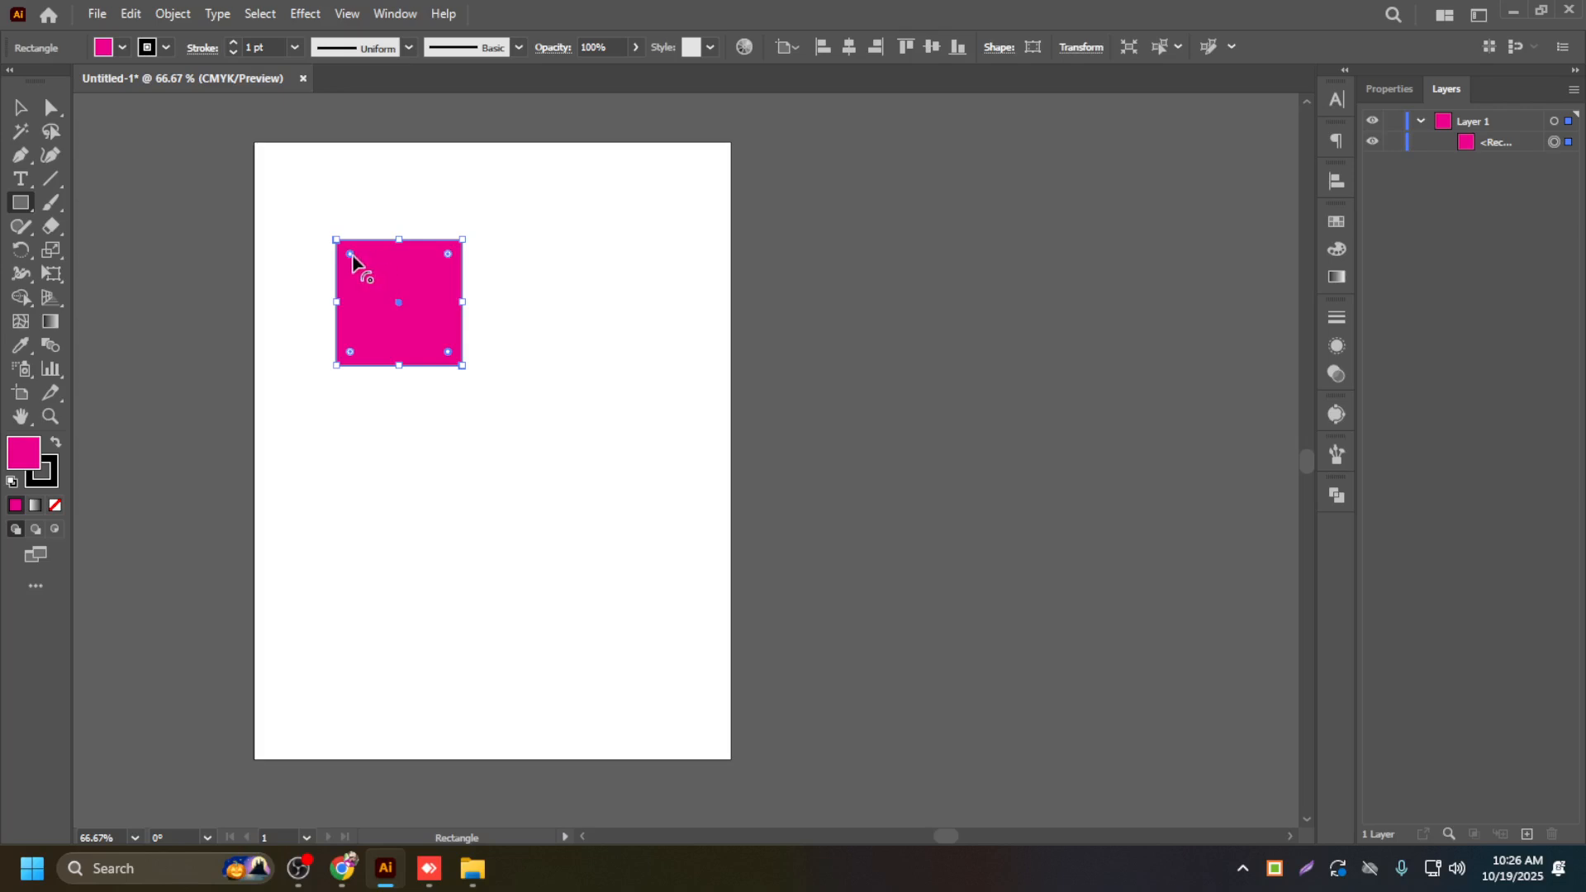
Step: Round the square's upper-left and lower-right corners fully into a leaf shape and move it towards the artboard's centre
drag(350, 253, 472, 428)
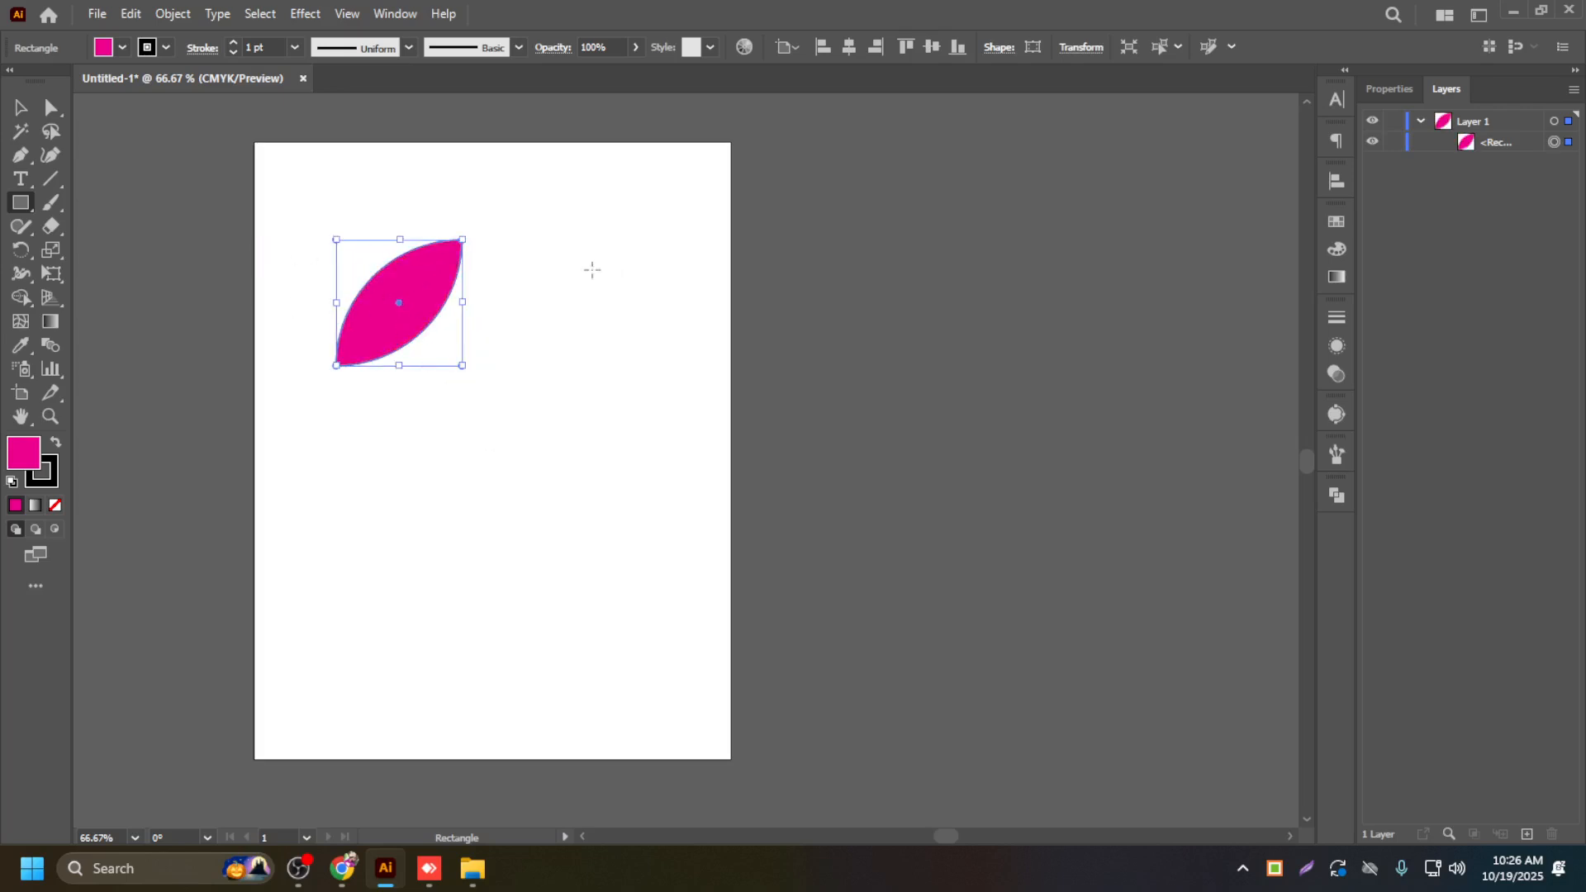
click(21, 107)
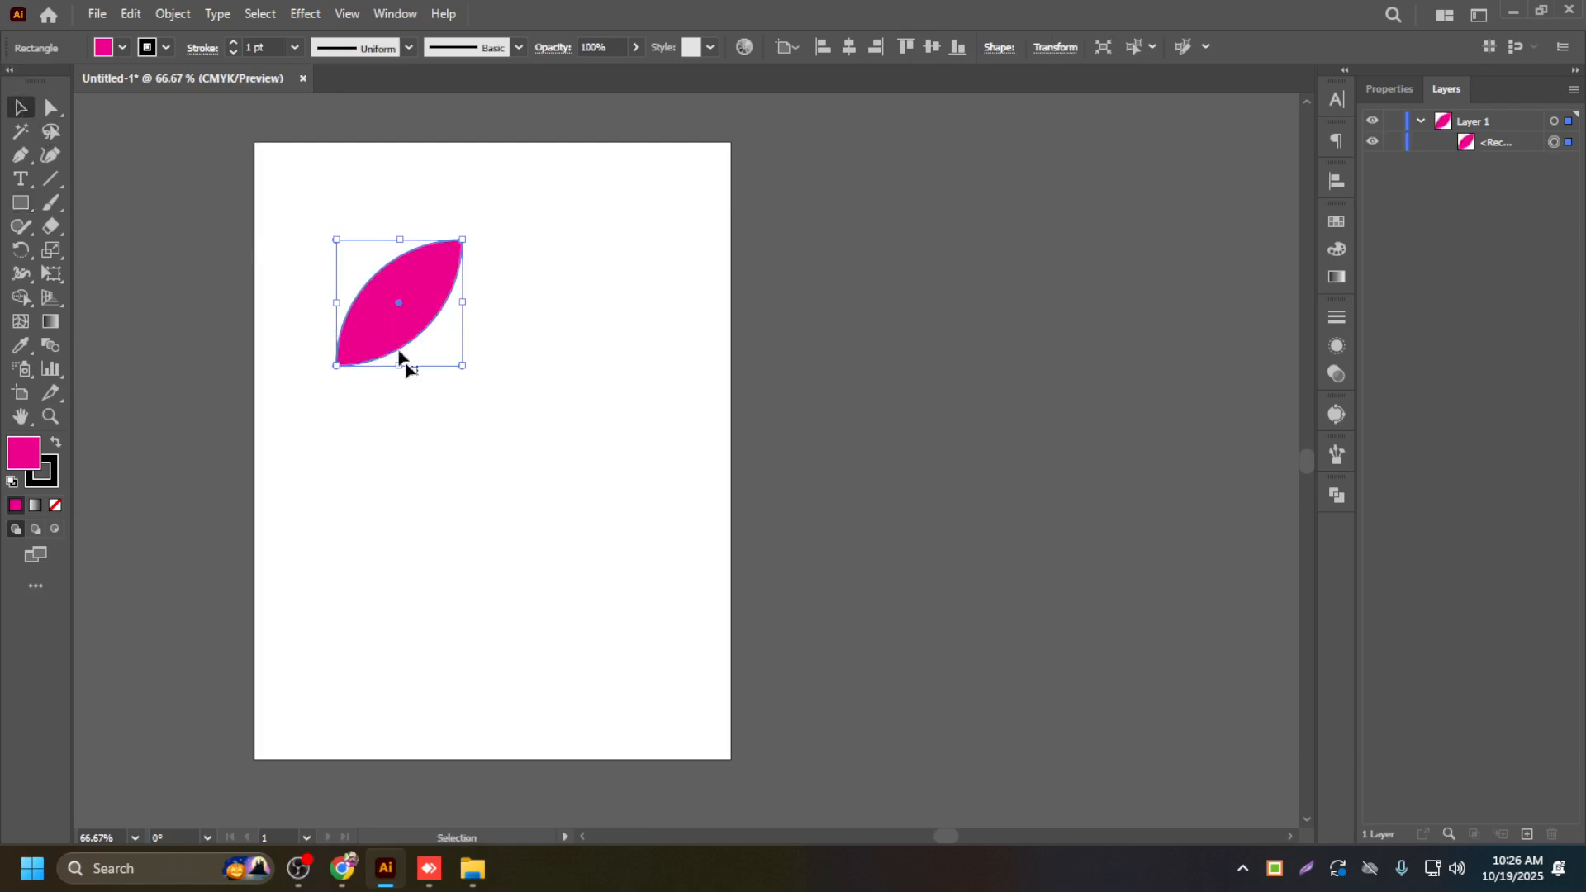
click(432, 404)
drag(414, 303, 514, 293)
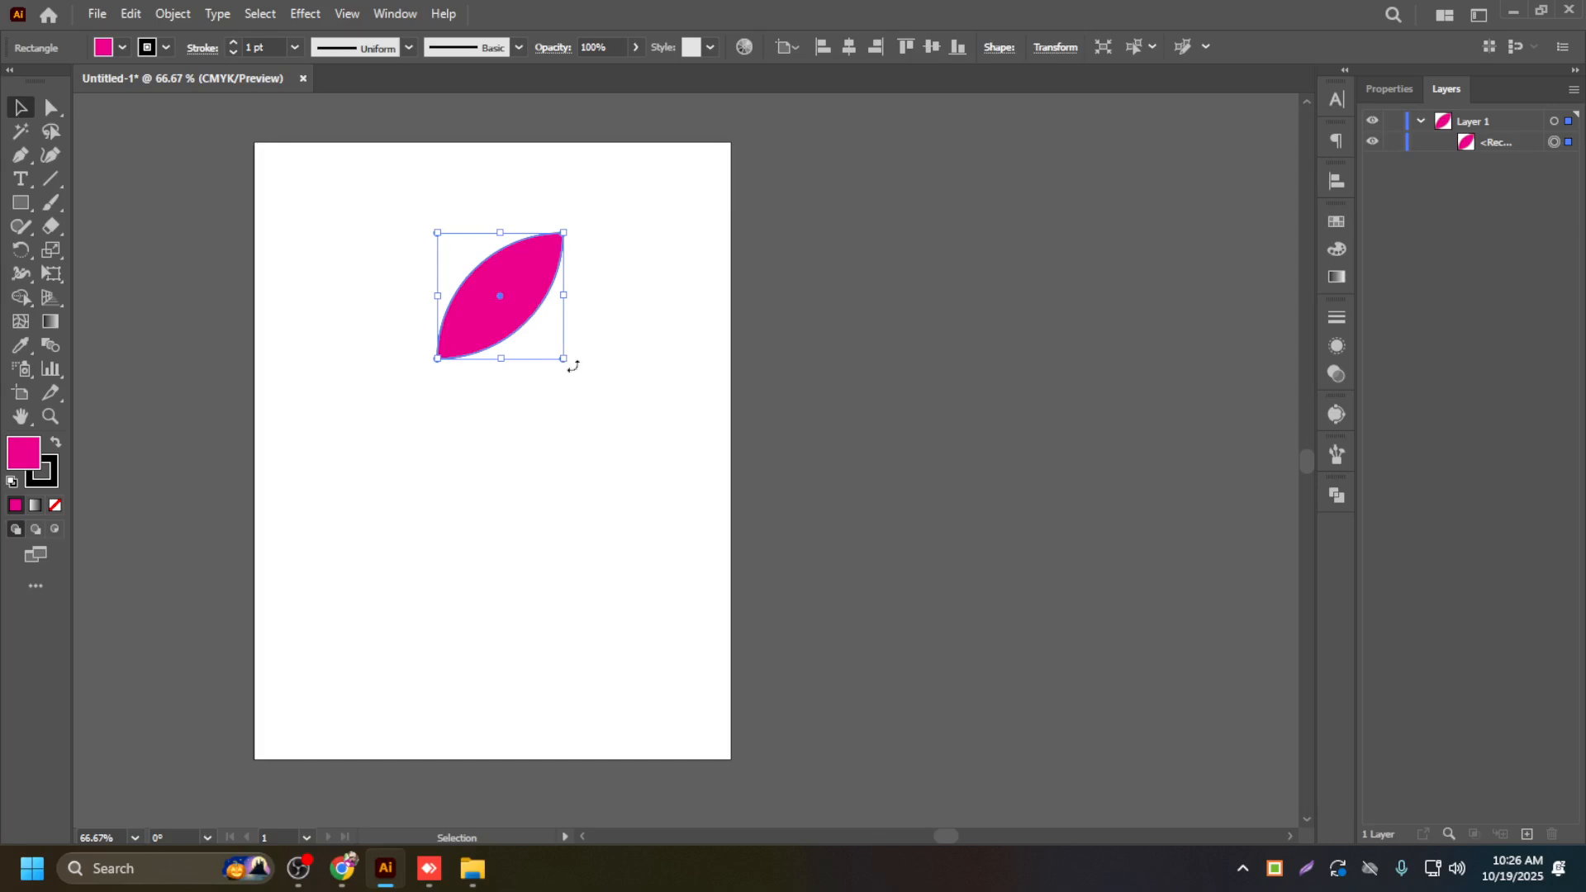
Step: Rotate the leaf through several trial angles, settle on 45° so it stands upright, and centre it near the artboard's top edge
mouse_move(570, 358)
mouse_down()
mouse_move(572, 330)
mouse_move(596, 366)
mouse_move(587, 258)
mouse_move(602, 316)
mouse_move(602, 358)
mouse_move(594, 285)
mouse_move(590, 393)
mouse_move(591, 348)
mouse_up()
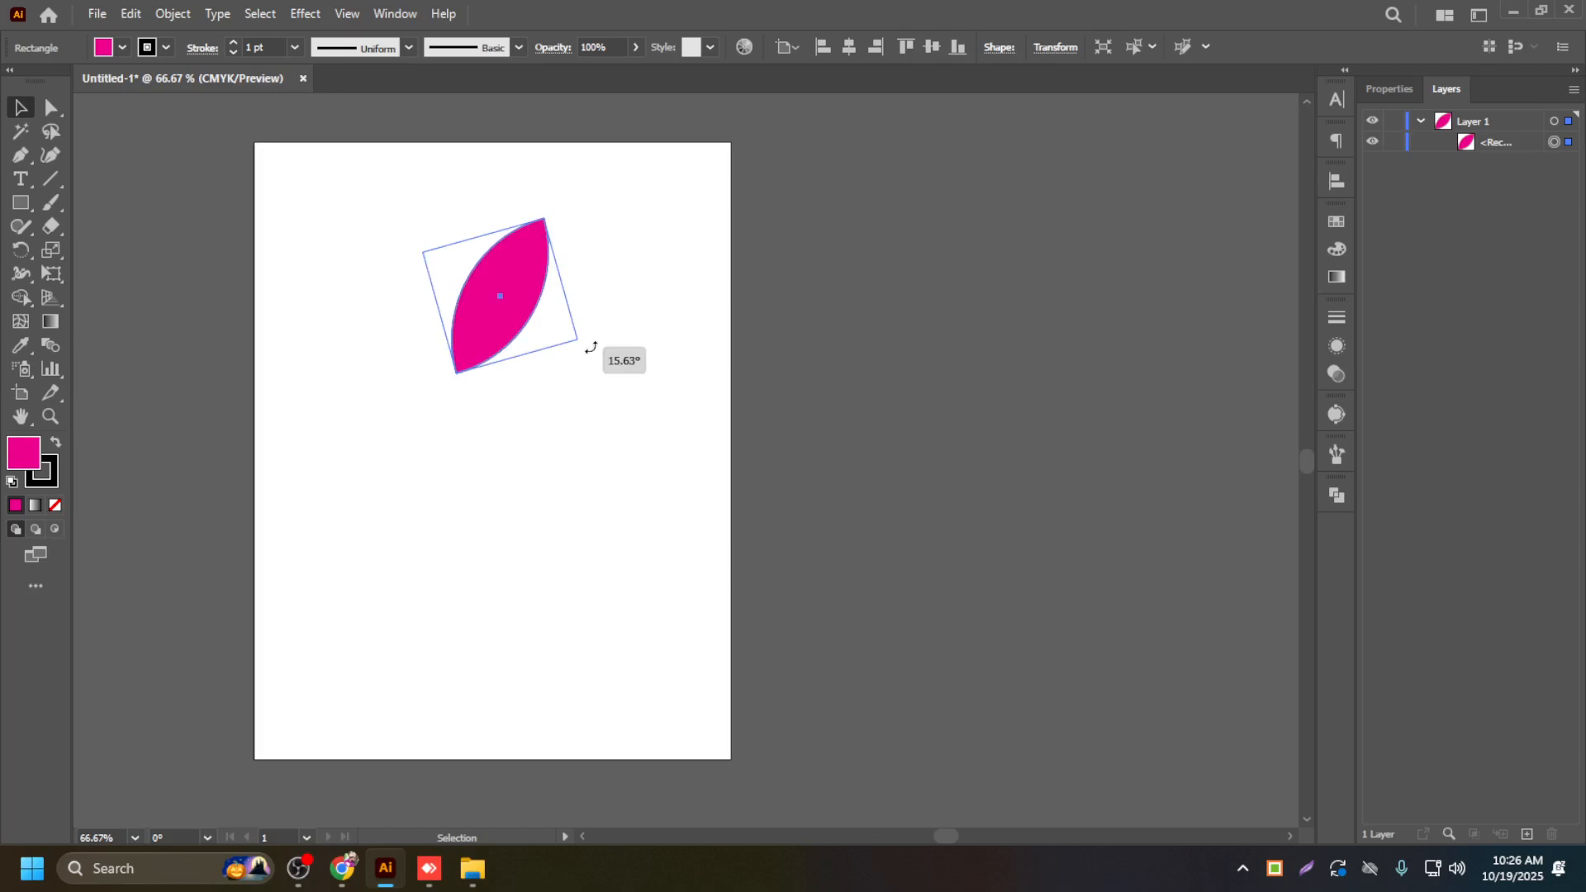
drag(591, 347, 590, 374)
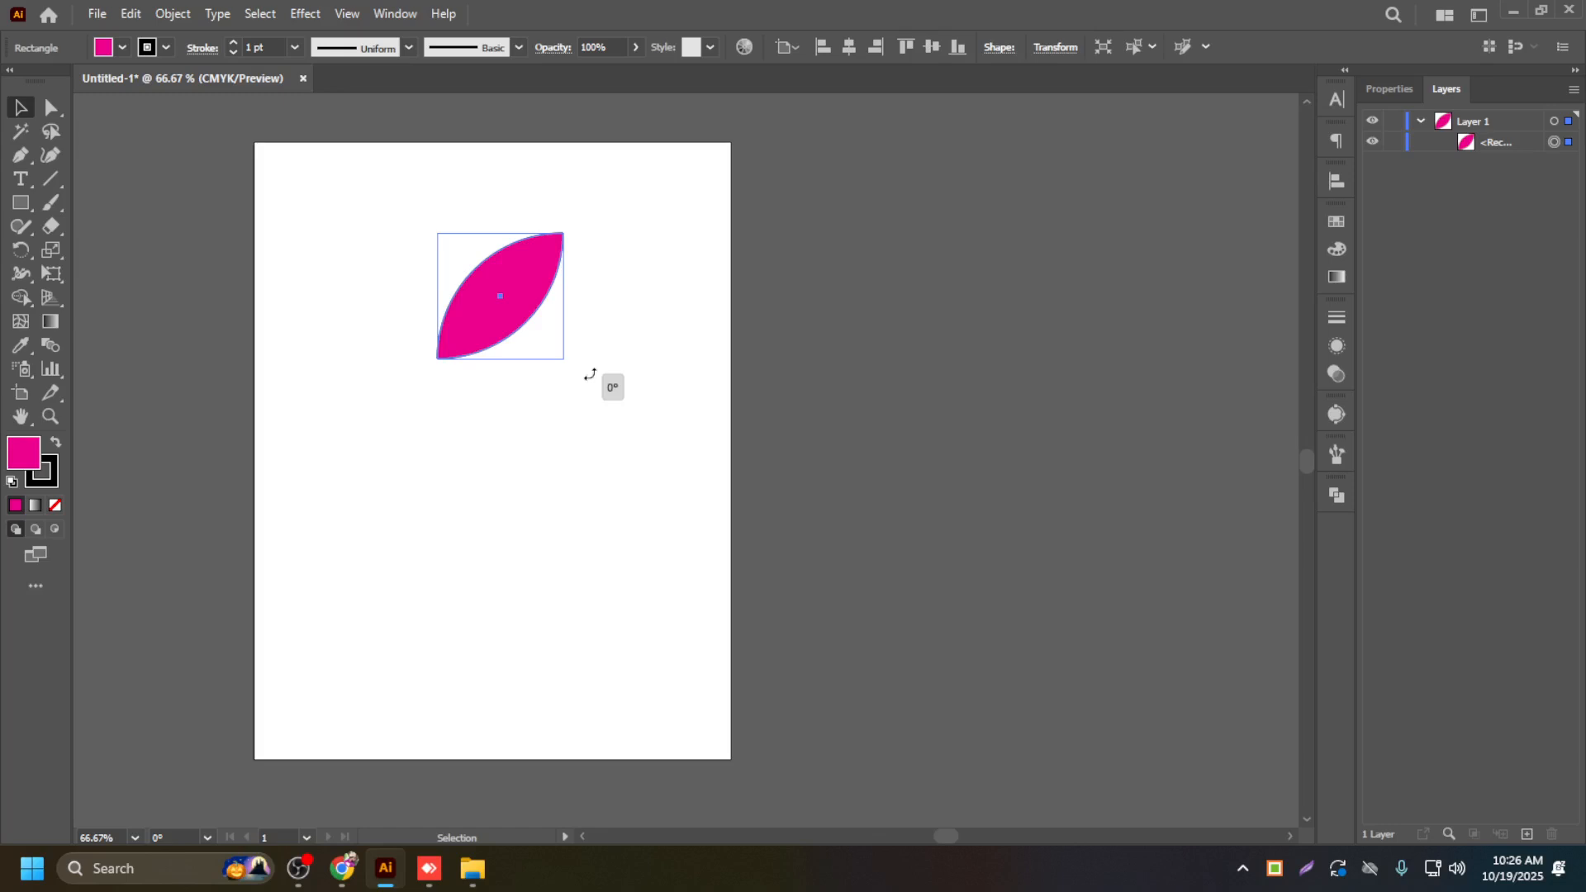
drag(590, 374, 594, 333)
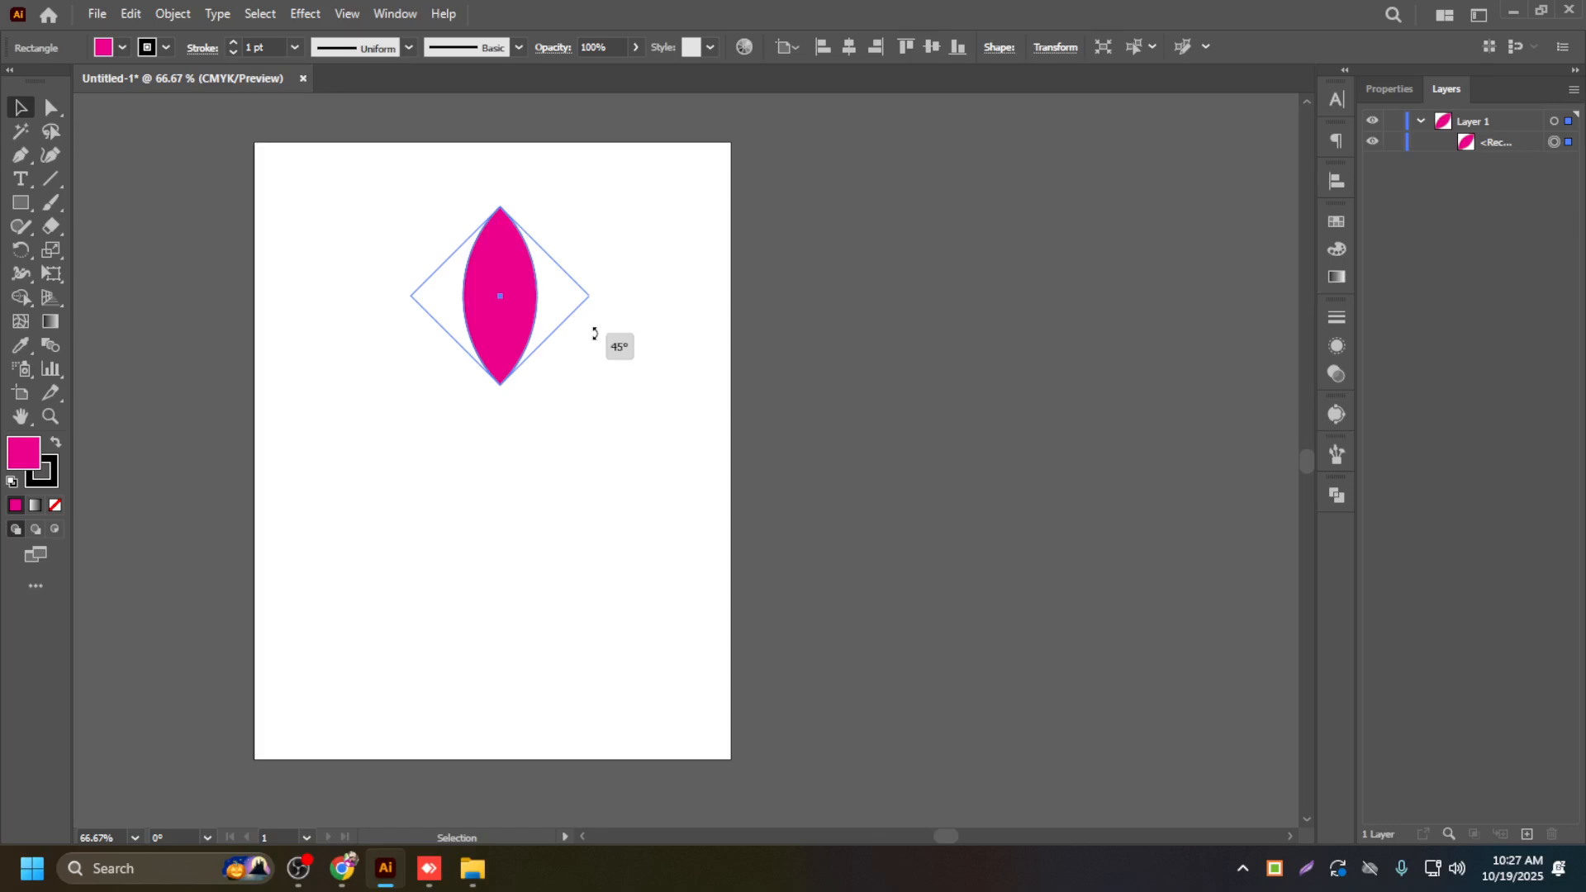
drag(595, 333, 612, 216)
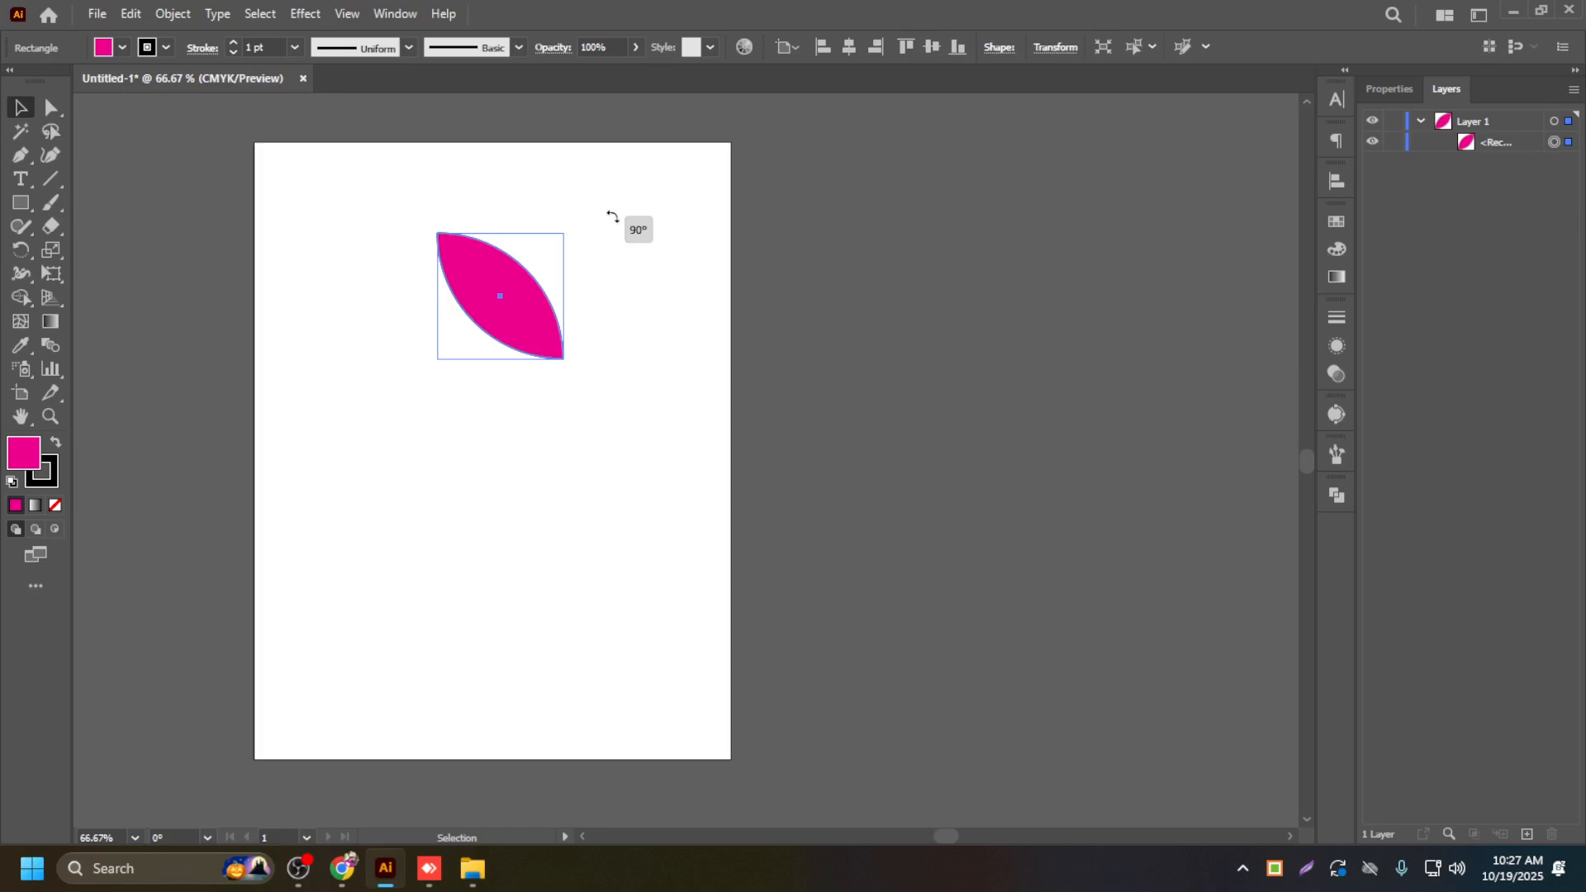
drag(612, 217, 522, 186)
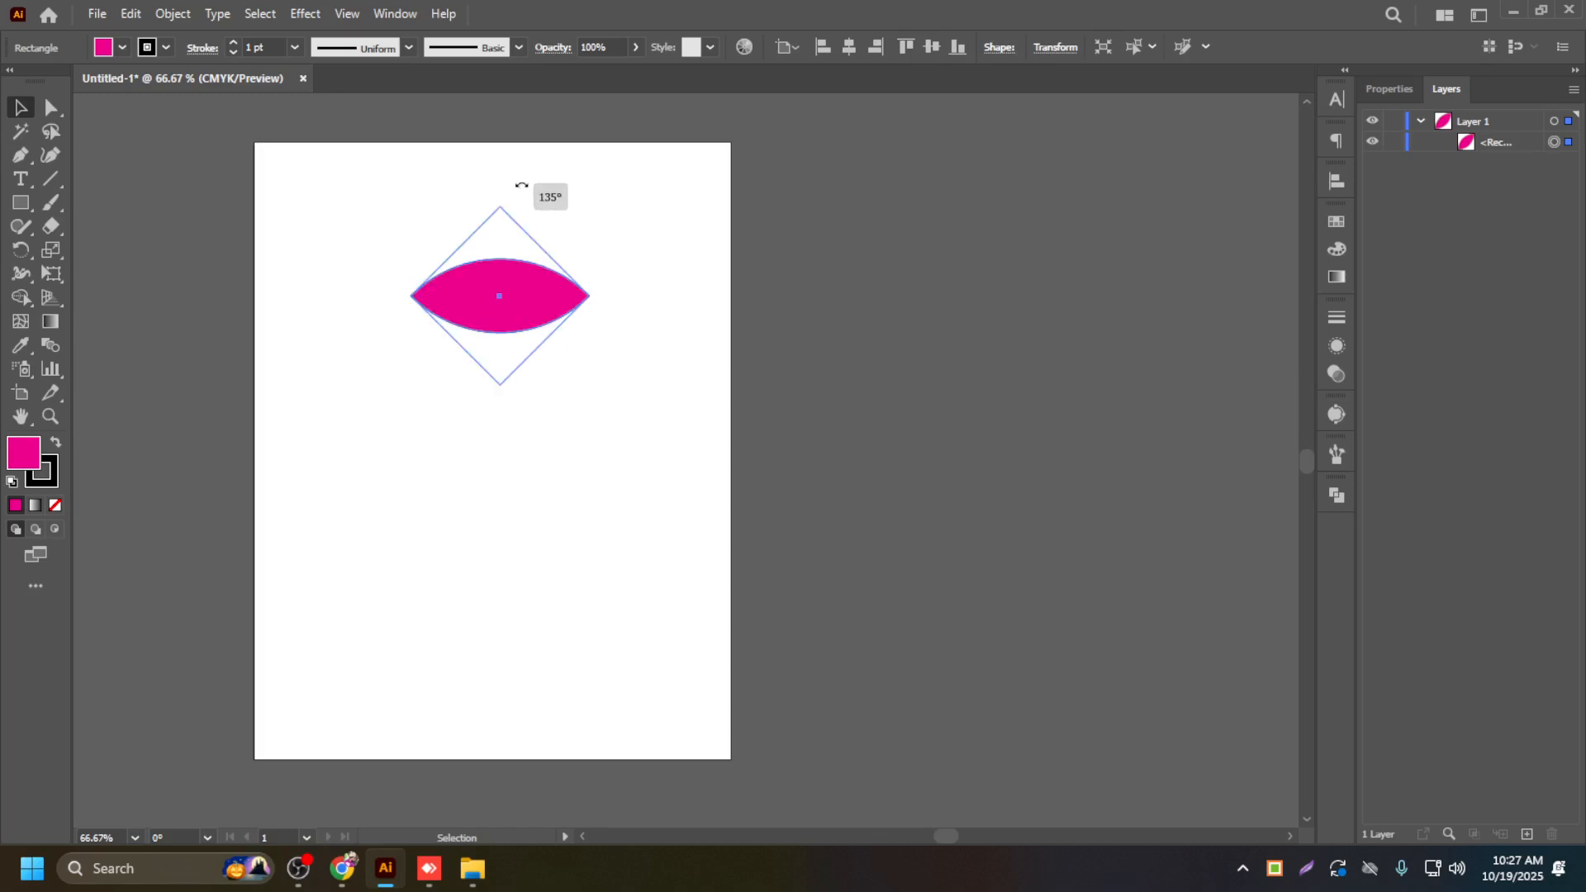
drag(521, 186, 623, 296)
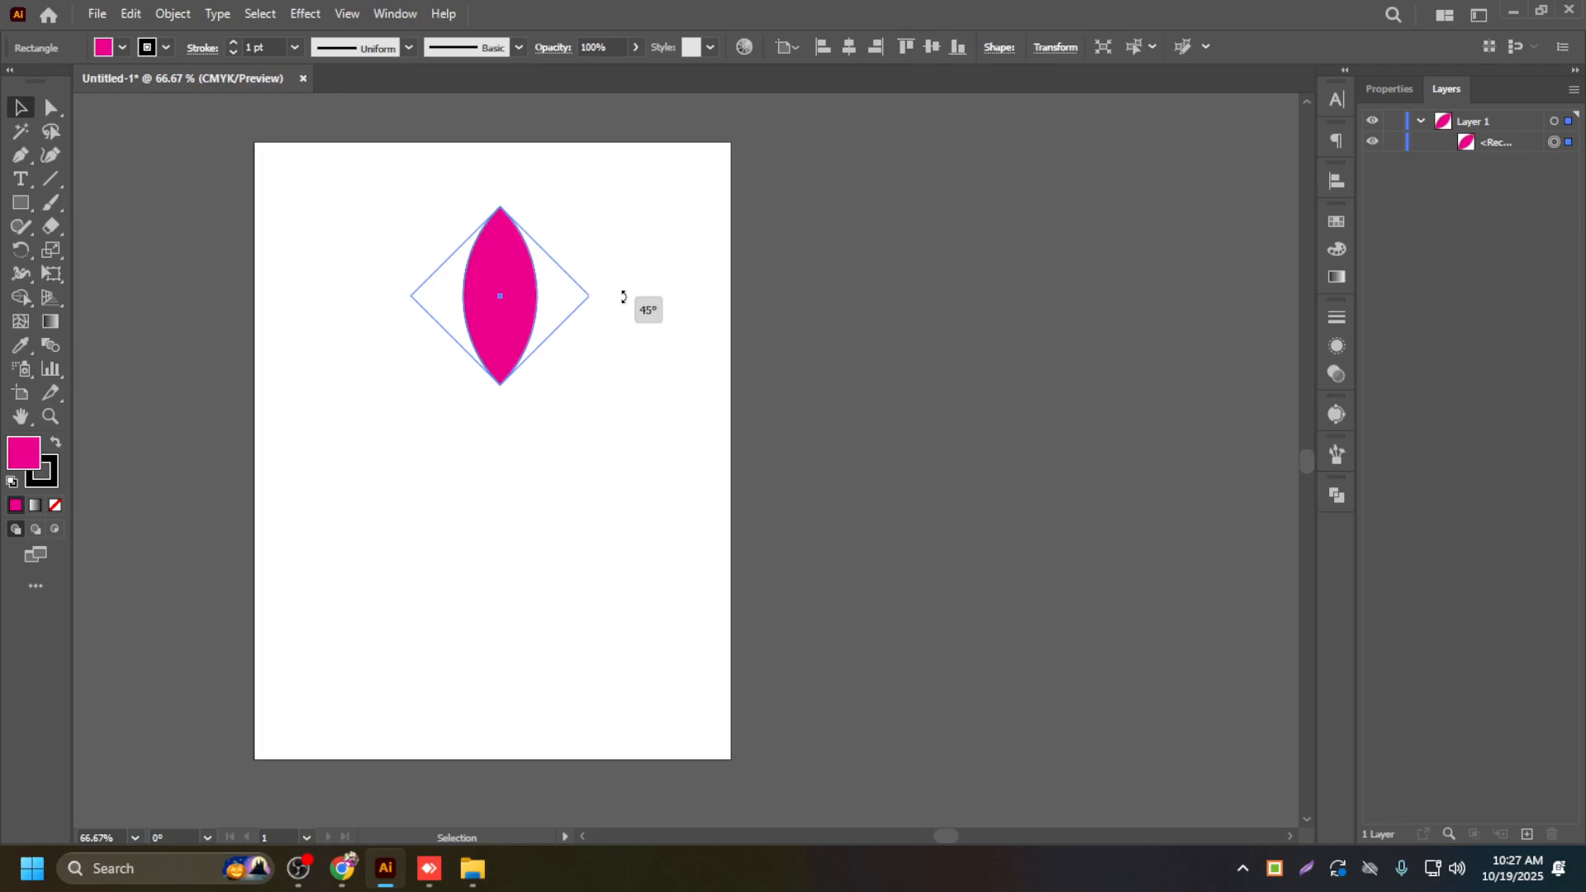
mouse_move(623, 296)
mouse_down()
mouse_move(603, 247)
mouse_move(613, 269)
mouse_up()
click(655, 298)
drag(523, 320, 519, 272)
click(662, 256)
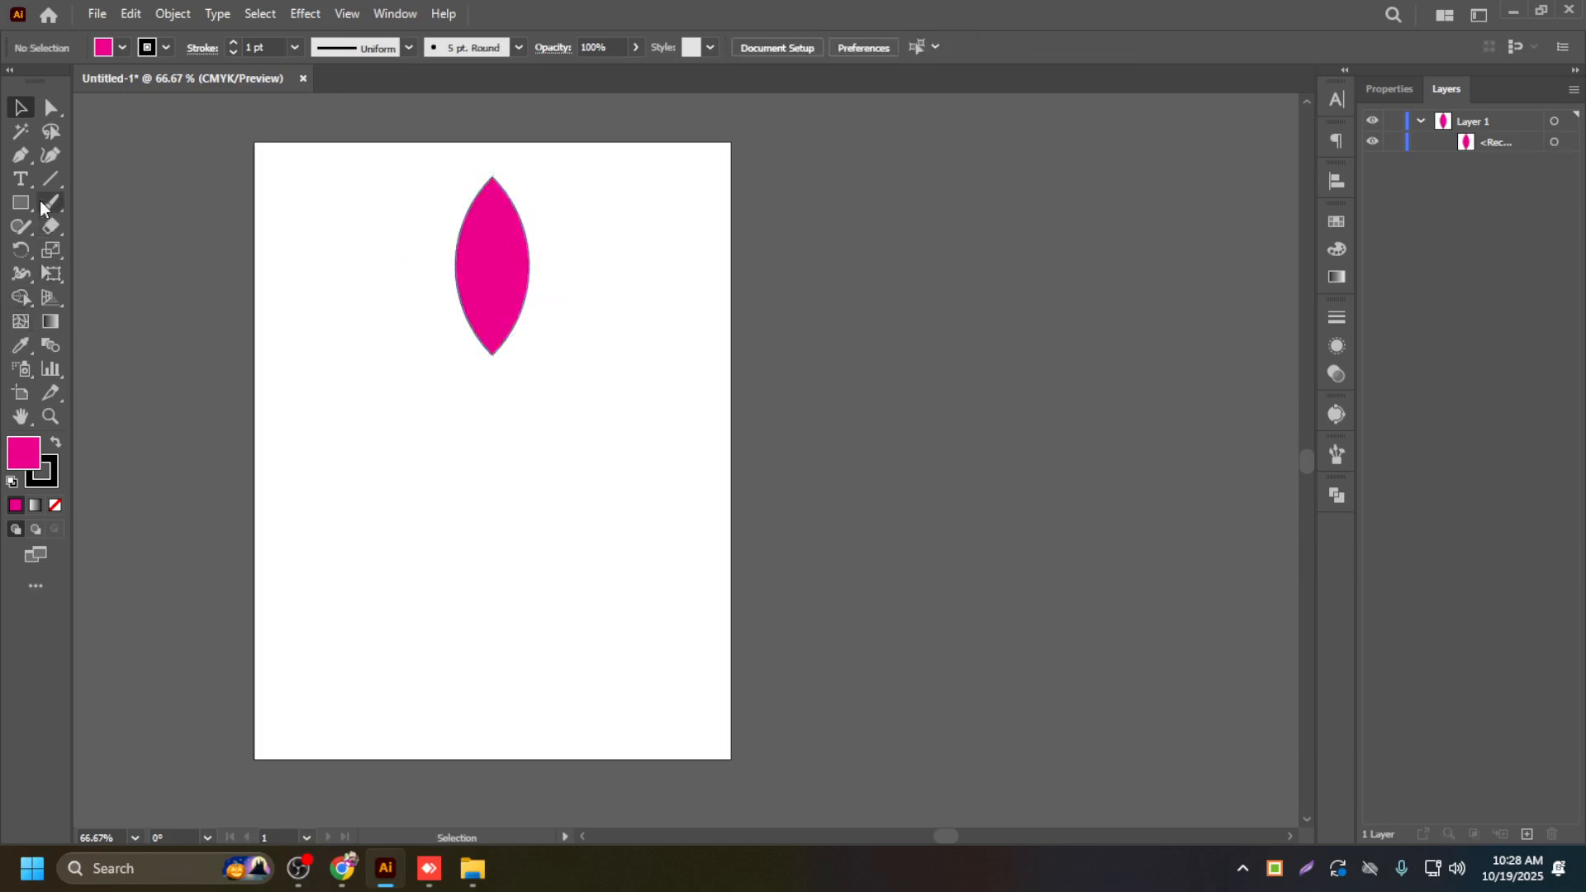
Step: Draw a circle about 120 pt across with the Ellipse tool, below the leaf and slightly to its left
drag(30, 210, 124, 249)
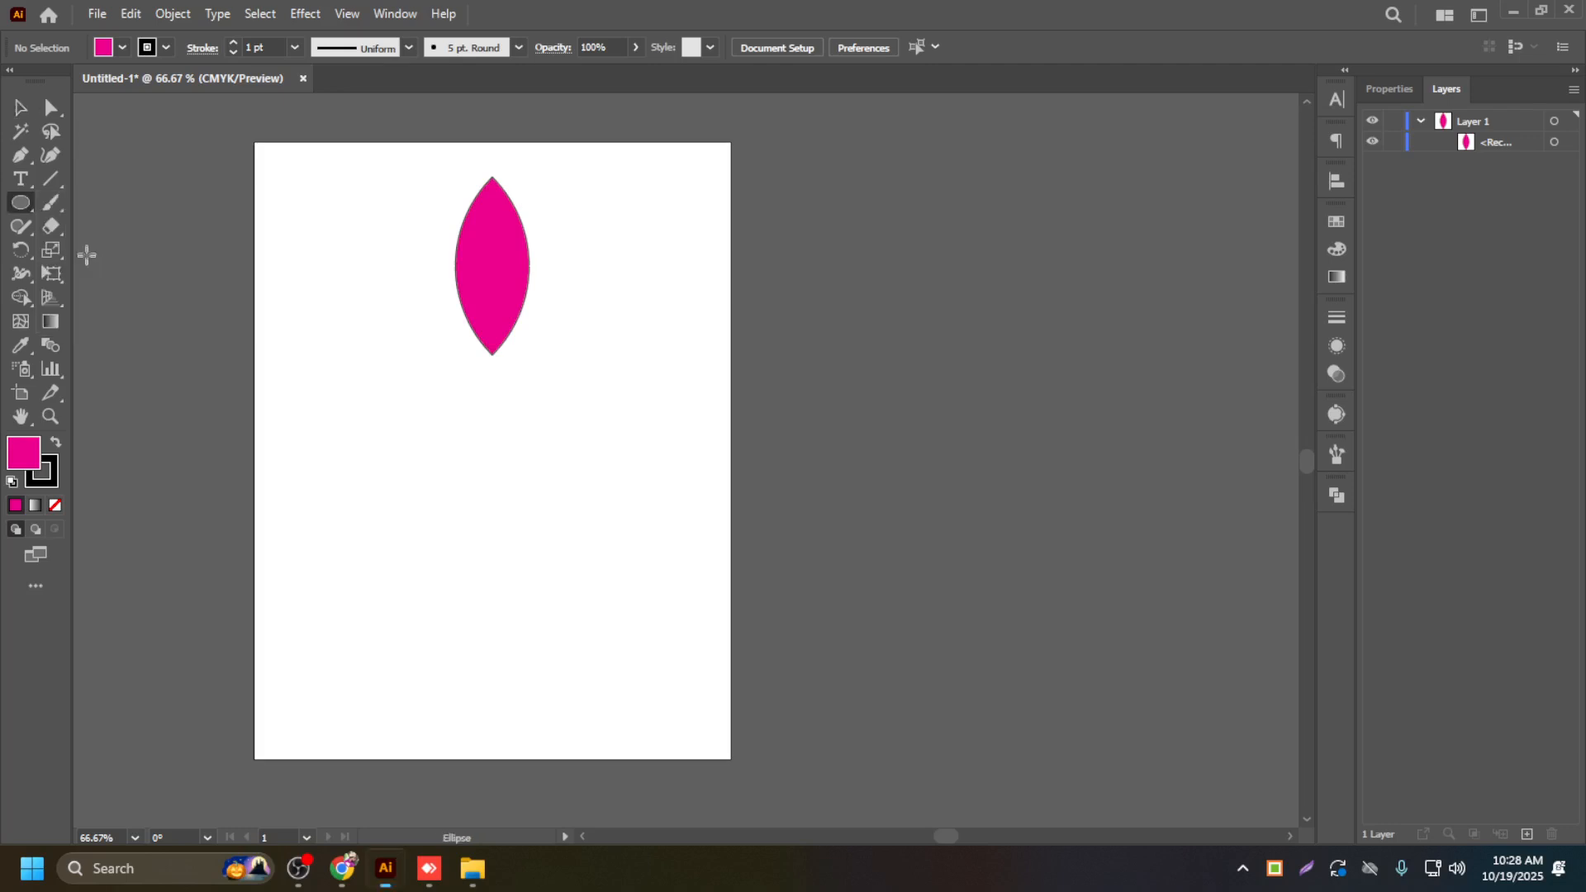
drag(354, 397, 444, 491)
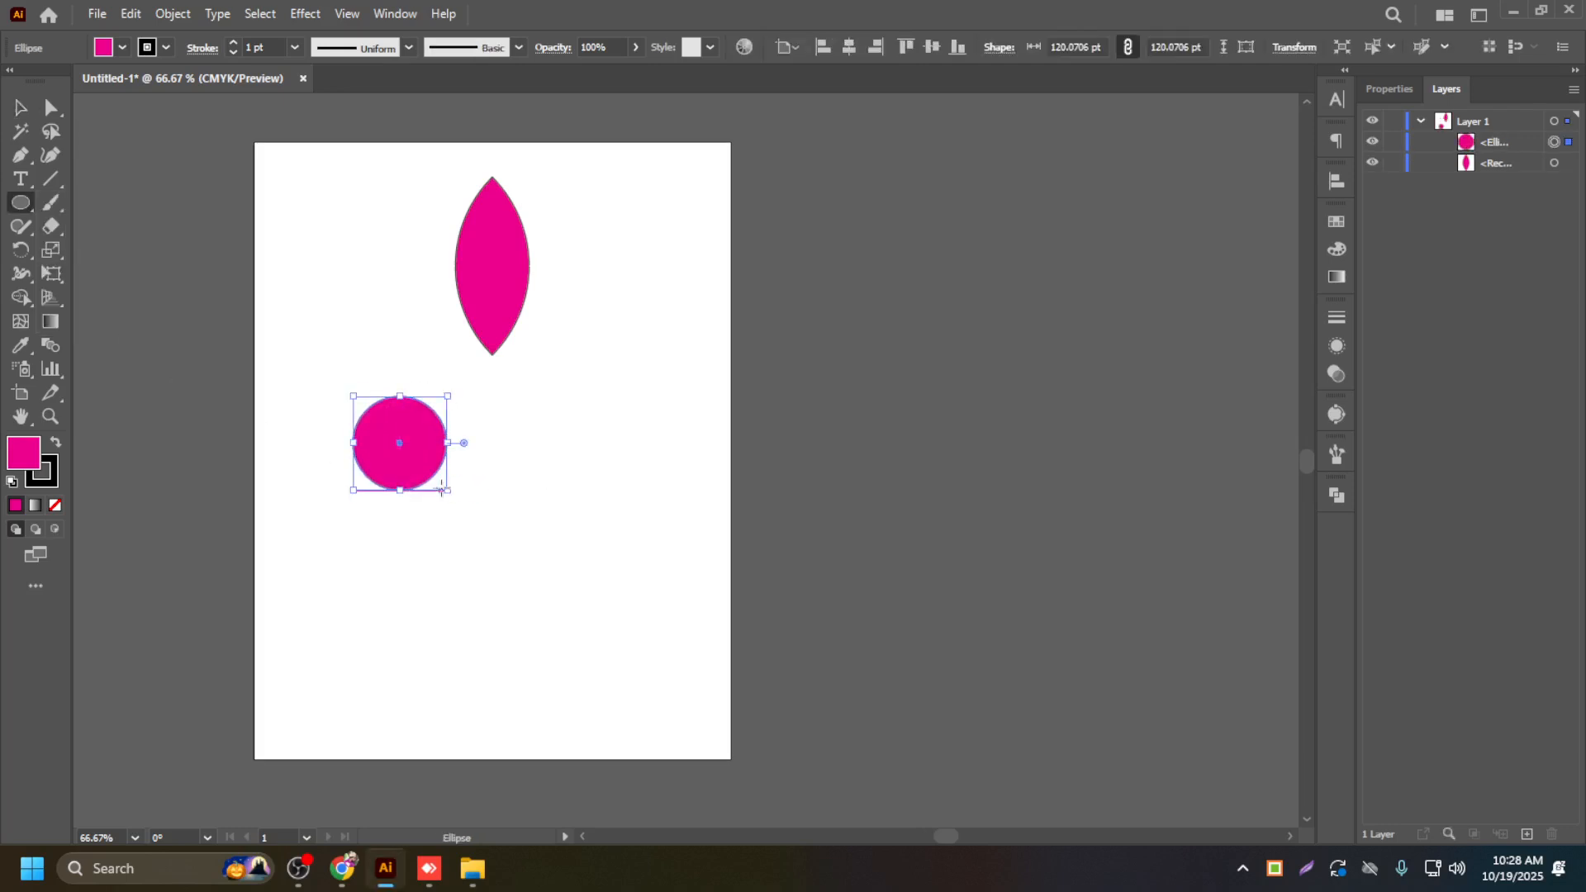
click(20, 107)
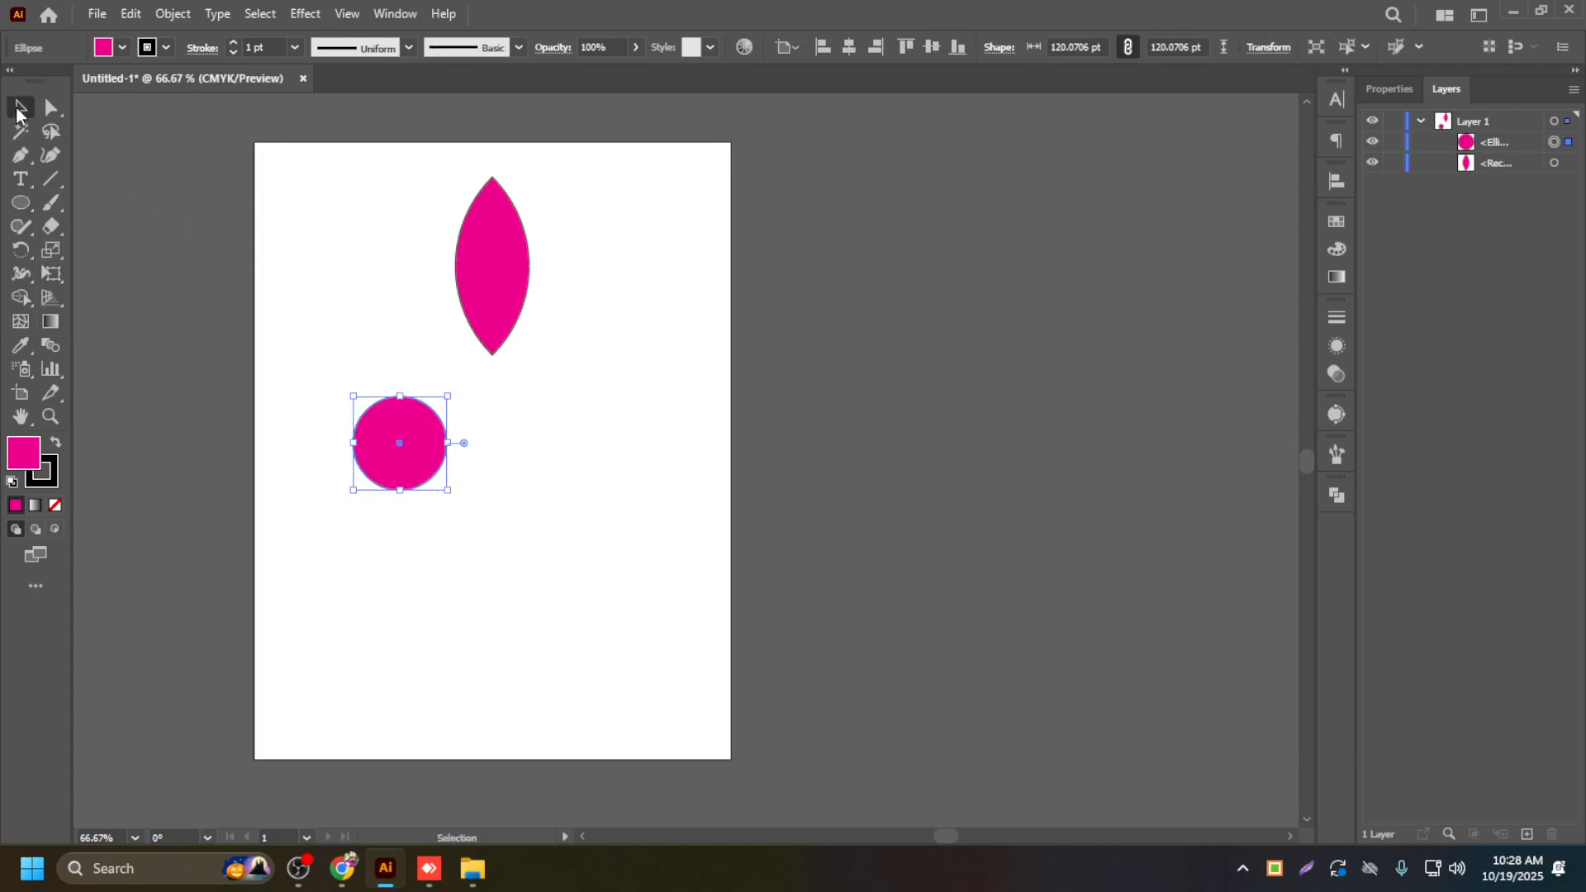
Step: Shrink the circle proportionally to about 60 pt across, keeping its bottom edge in place
click(330, 311)
click(485, 266)
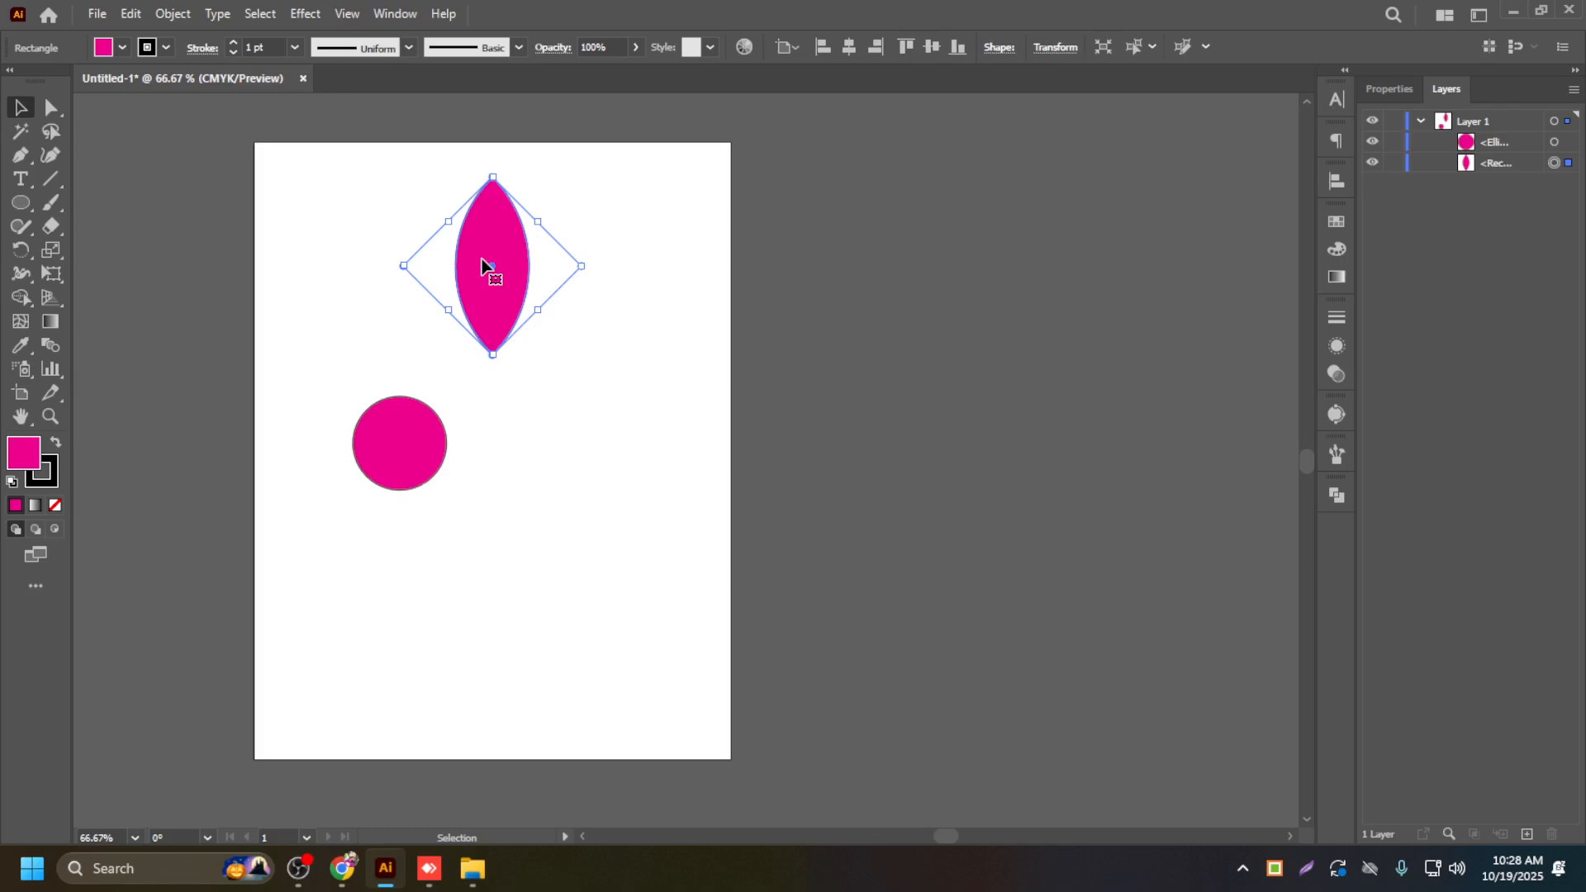
shift+click(369, 473)
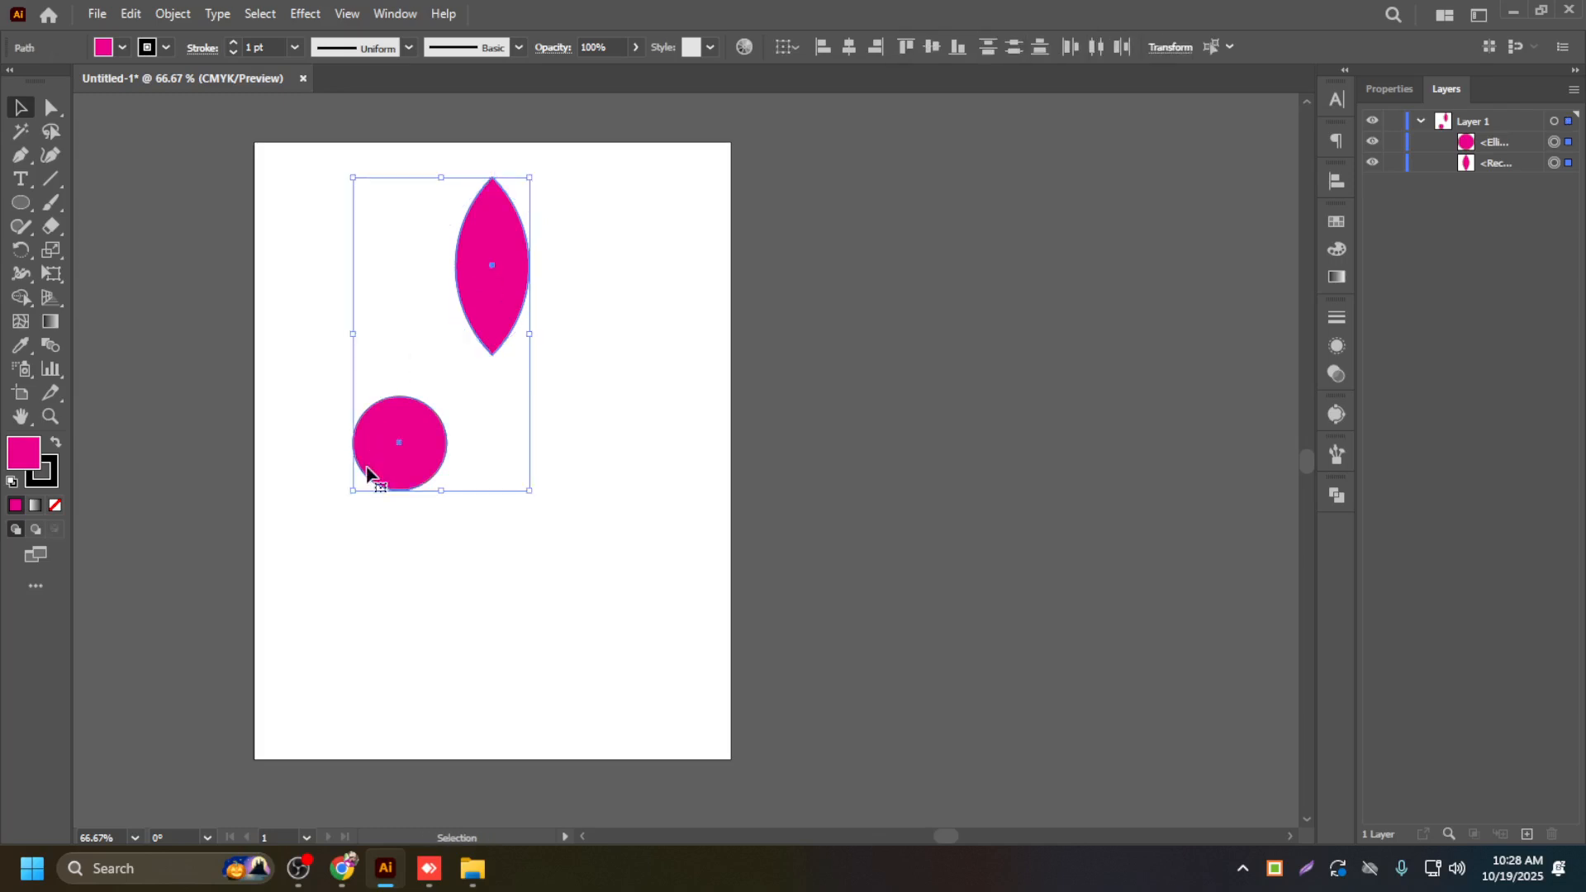
click(405, 534)
click(390, 449)
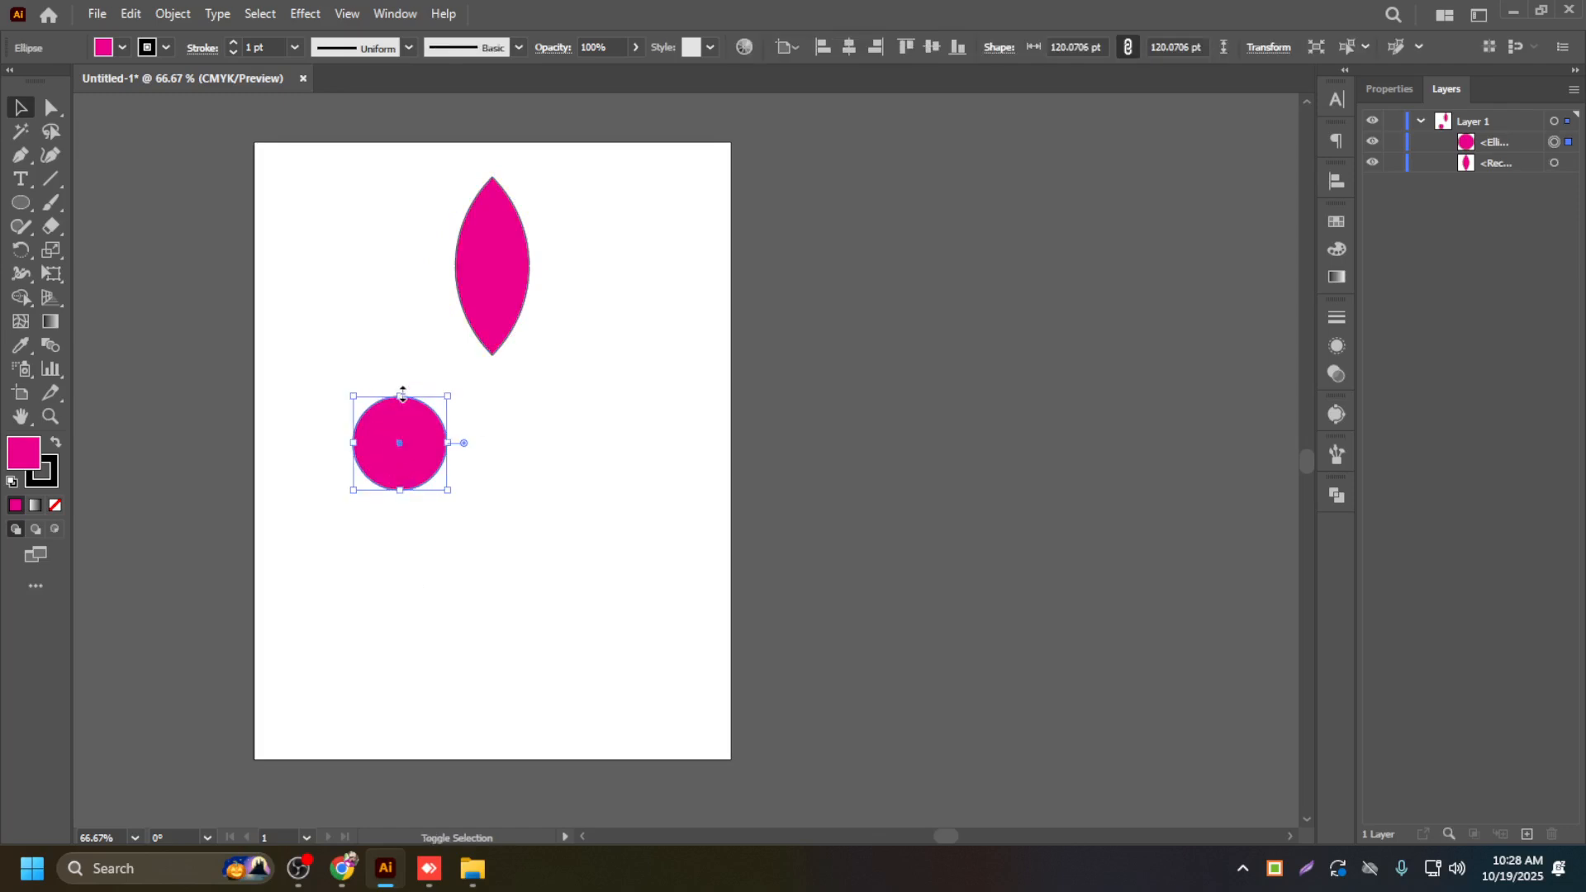
drag(402, 393, 400, 444)
click(398, 626)
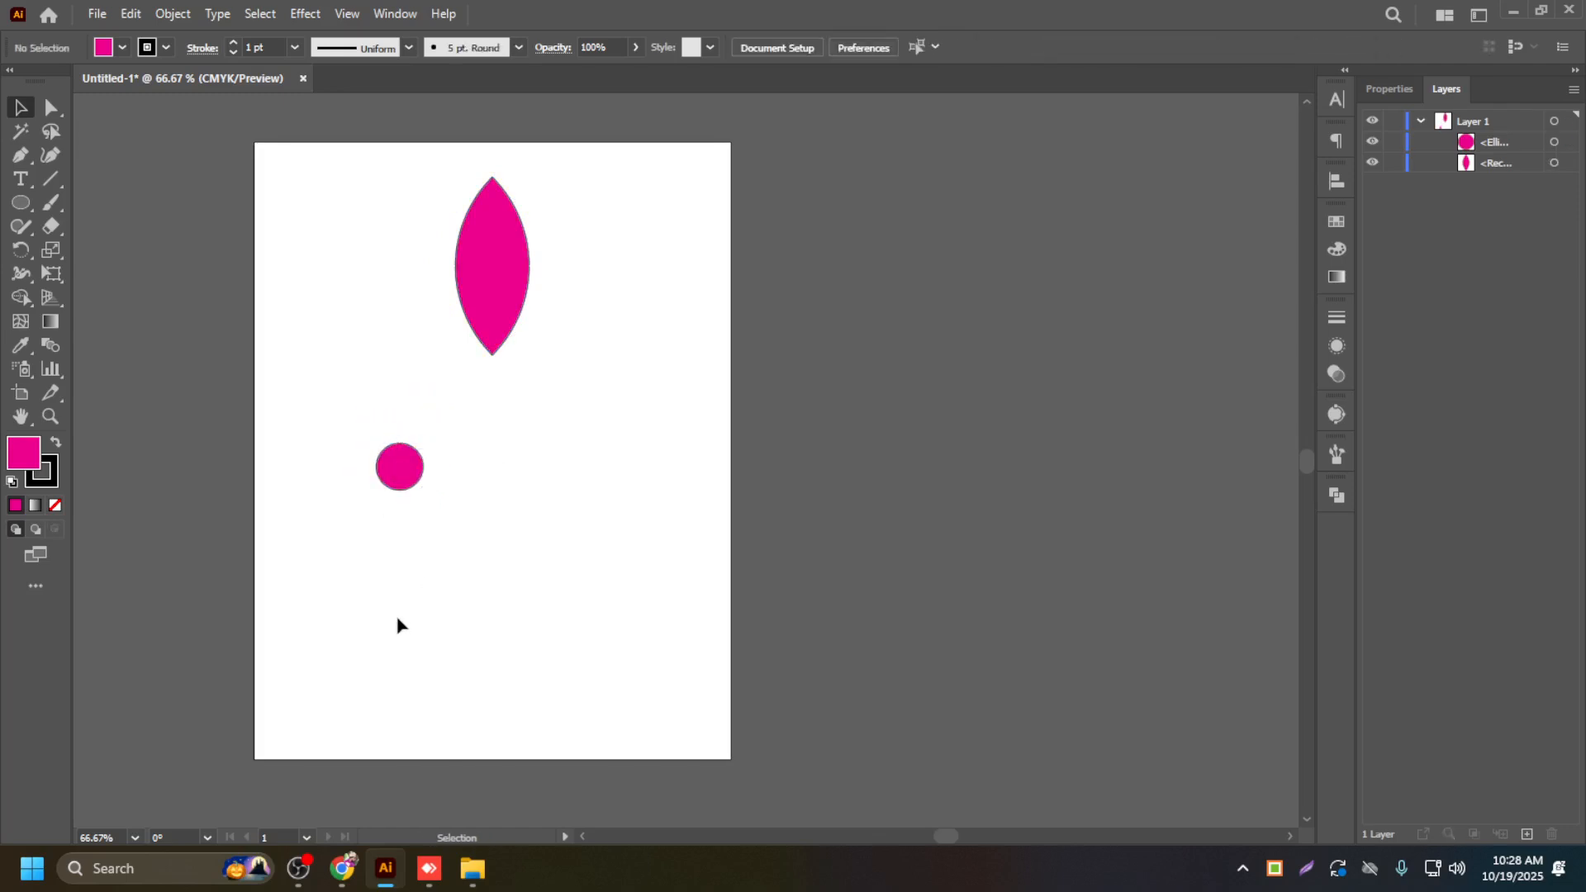
Step: Try aligning the top edges of the leaf and the circle, and undo the alignment
click(512, 269)
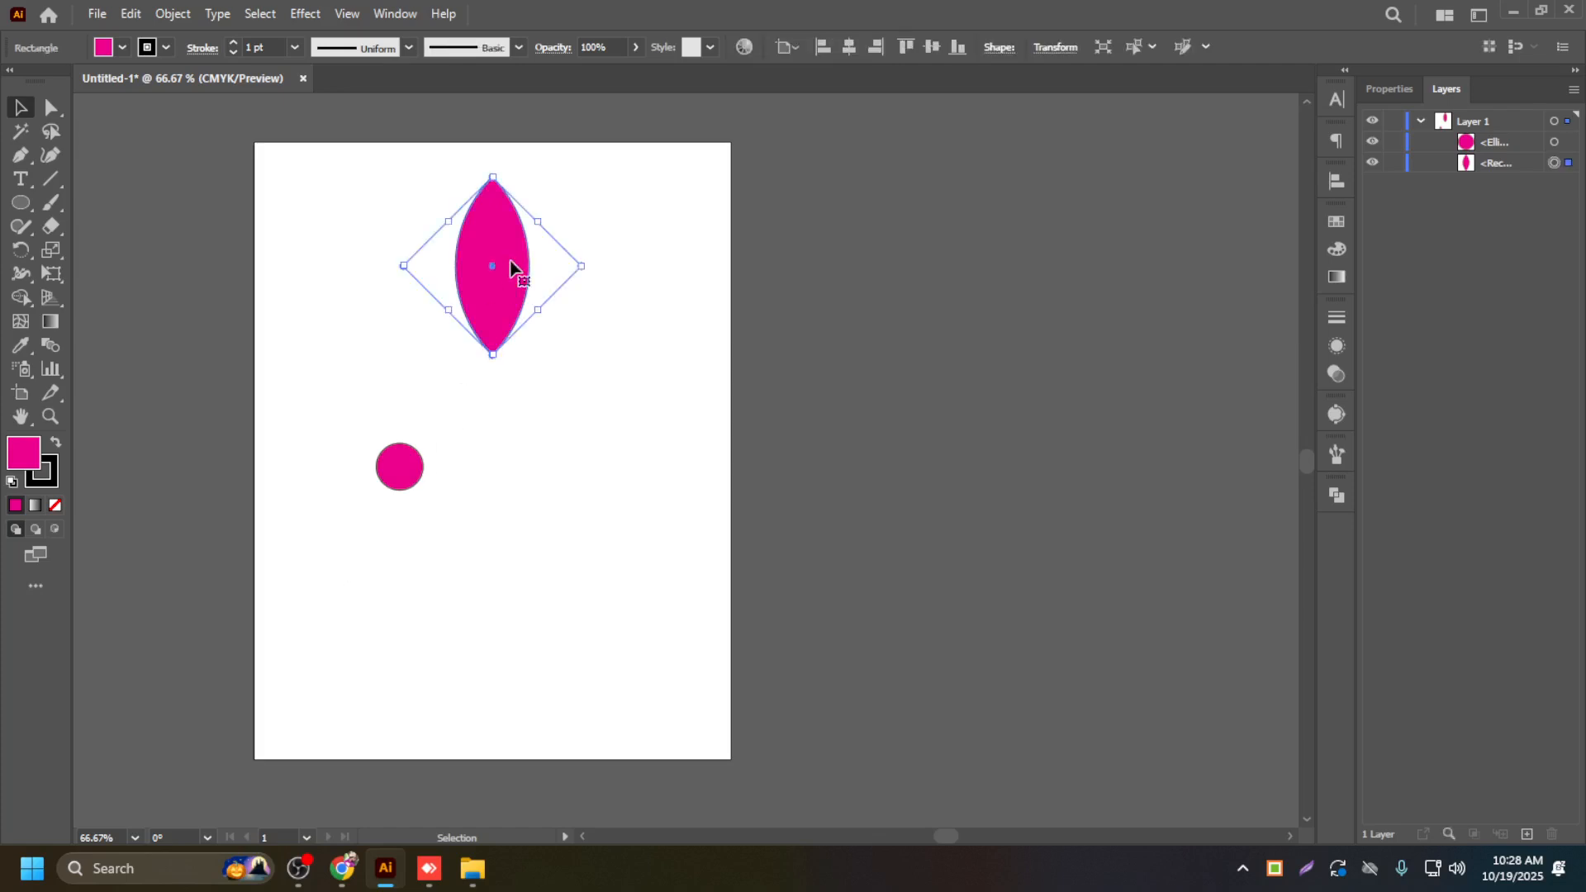
shift+click(386, 472)
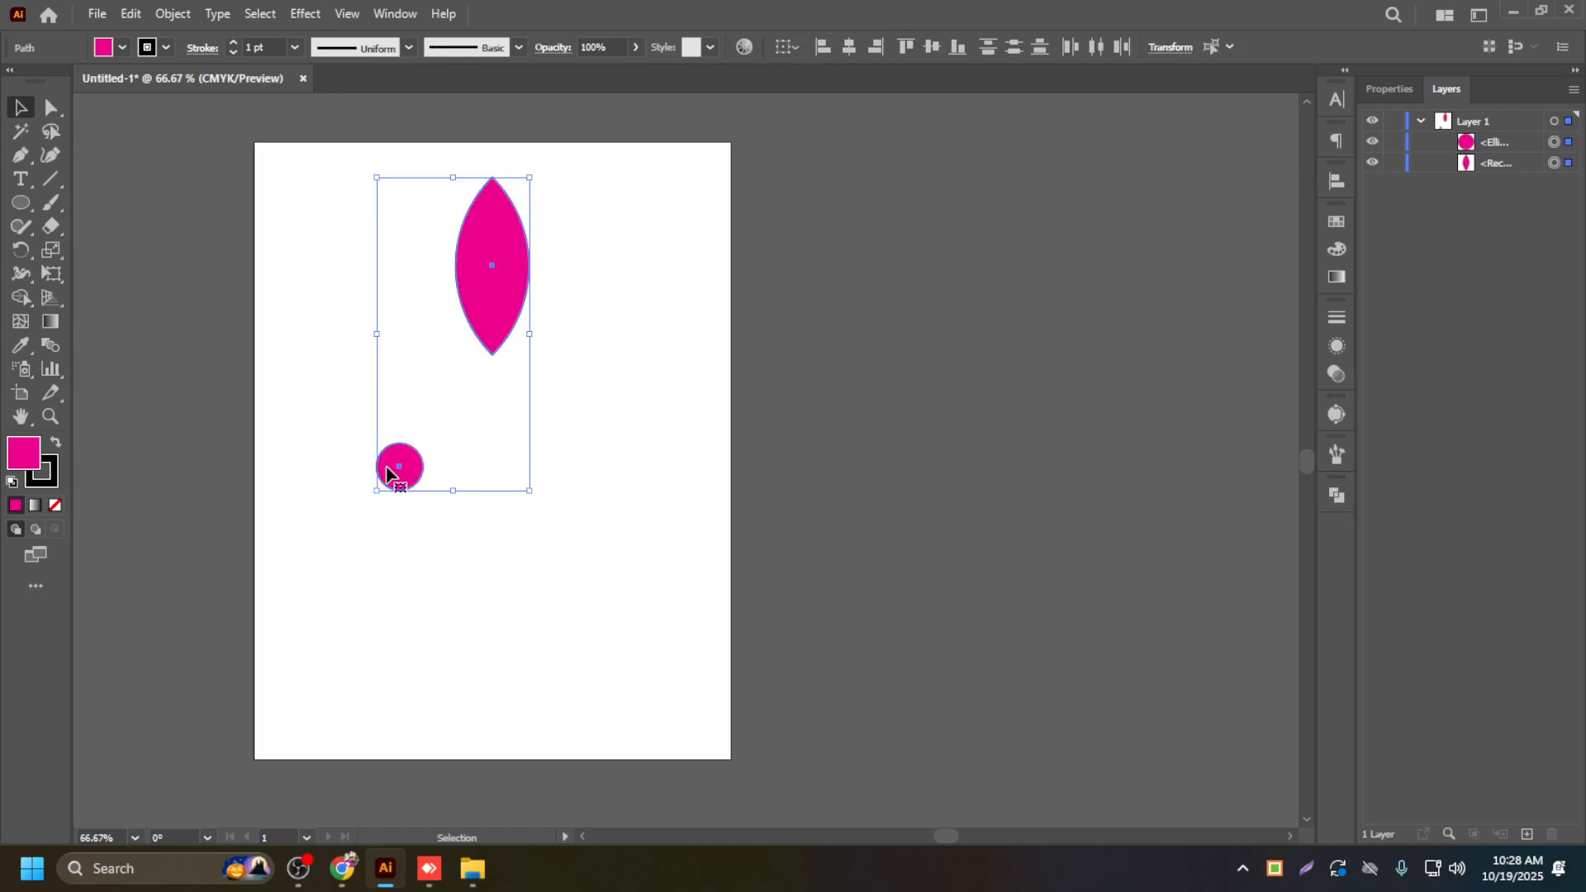
click(905, 47)
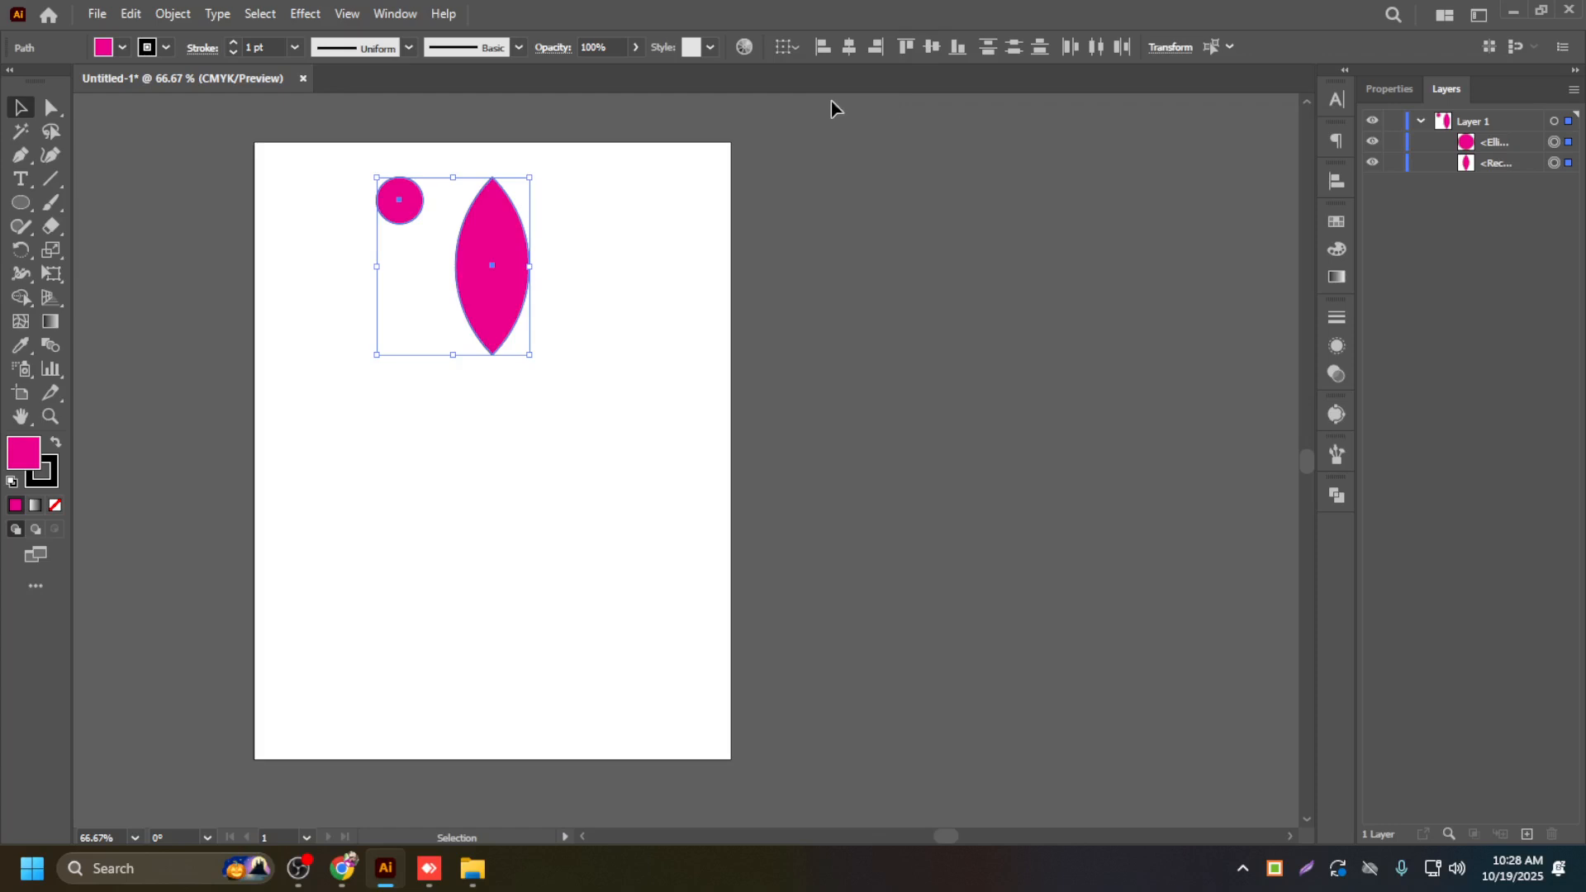
key(ctrl+z)
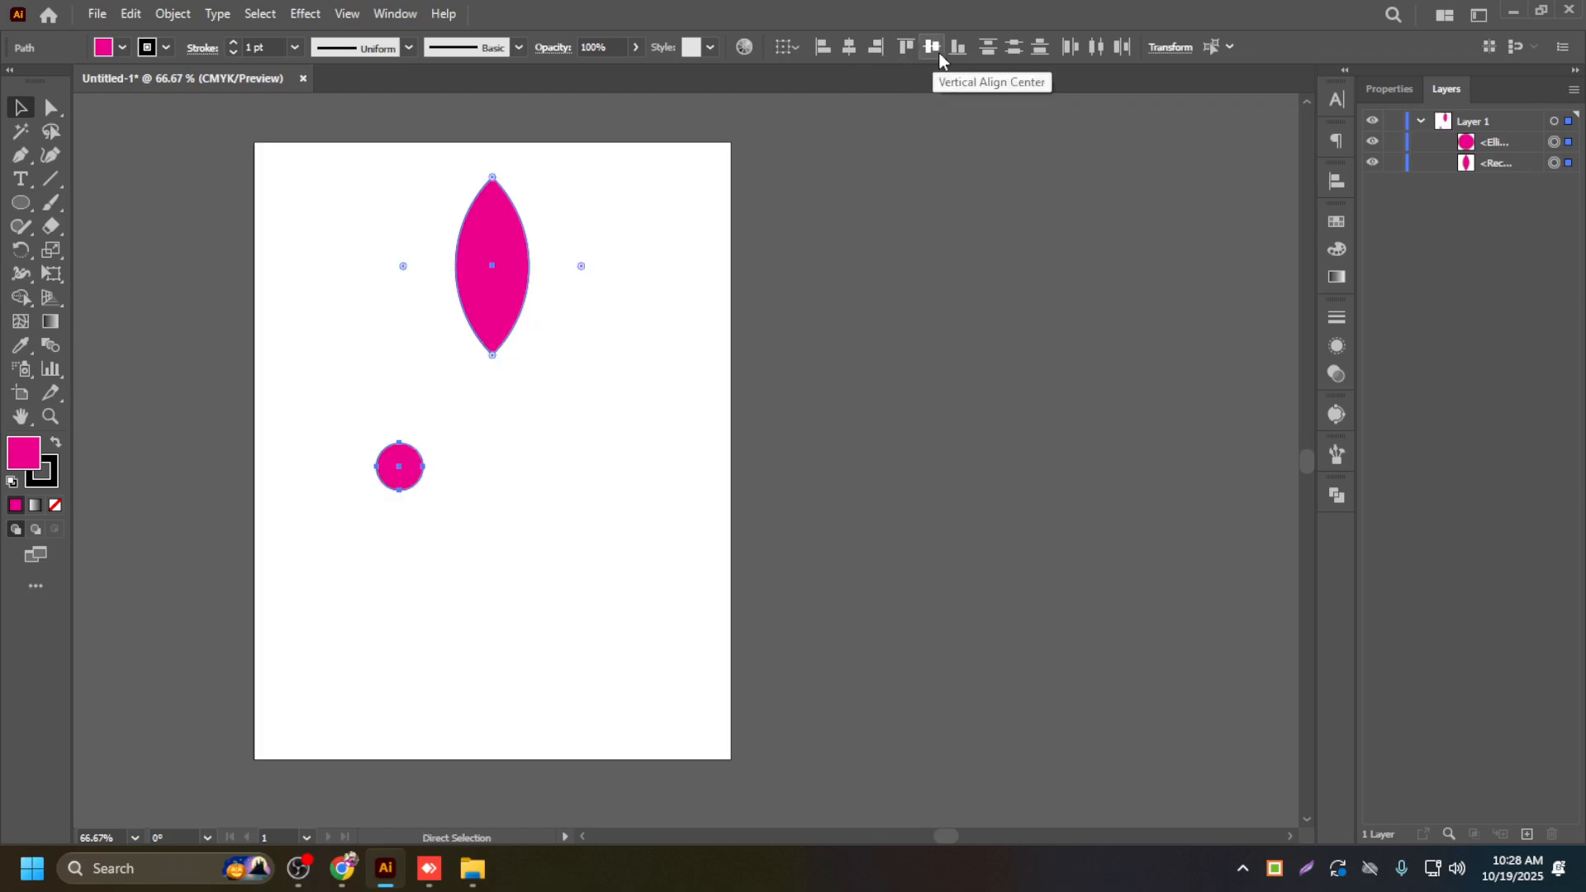
key(v)
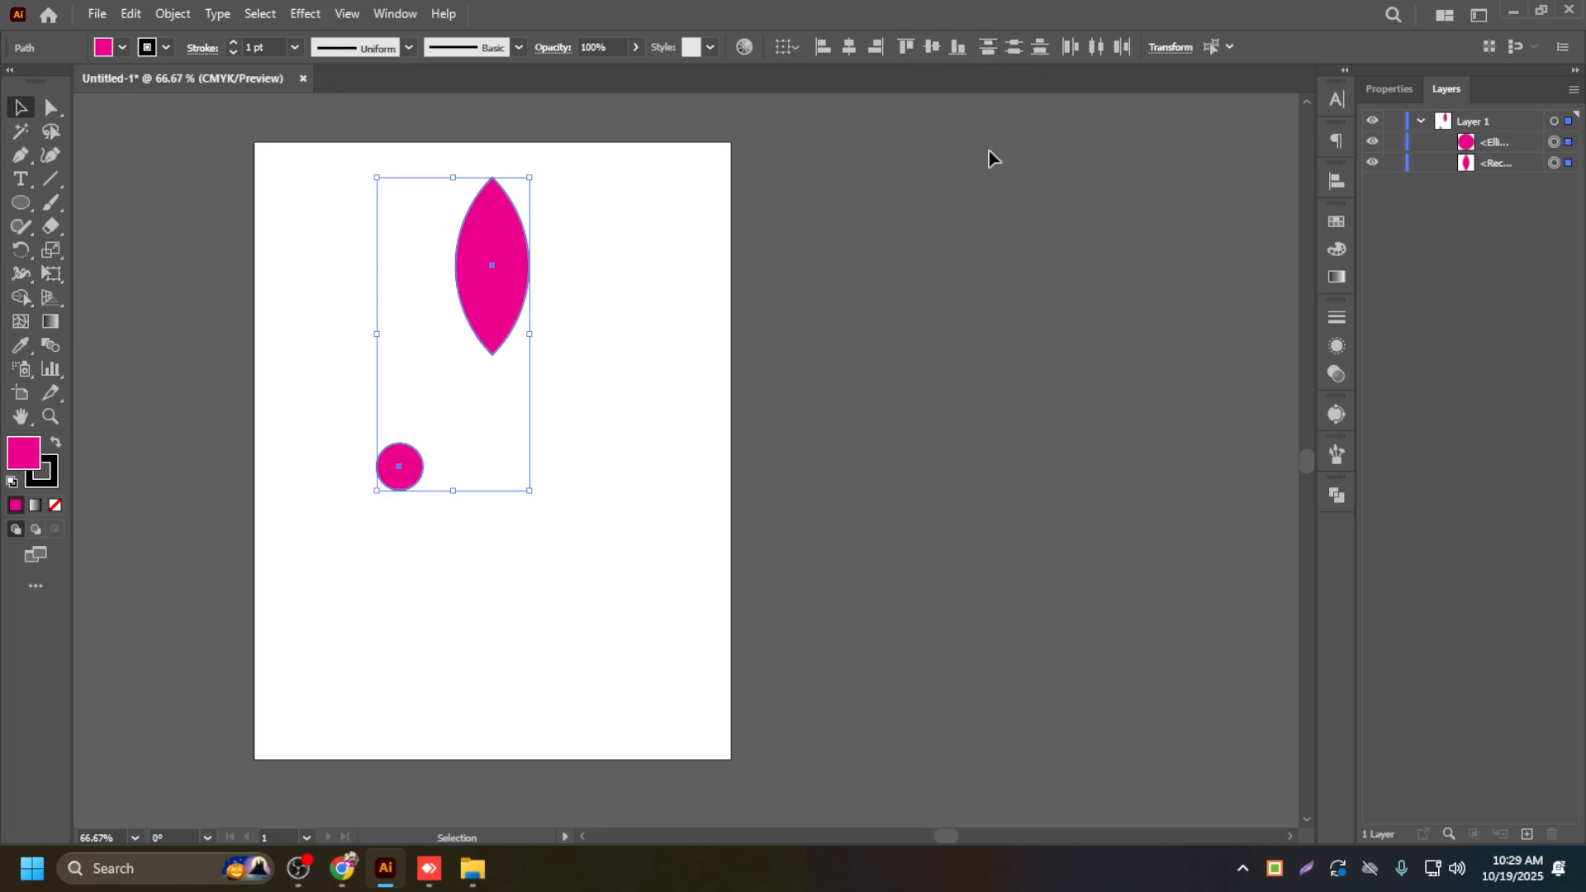
Step: Examine the align, distribute and align-to options for the two selected shapes
click(1343, 188)
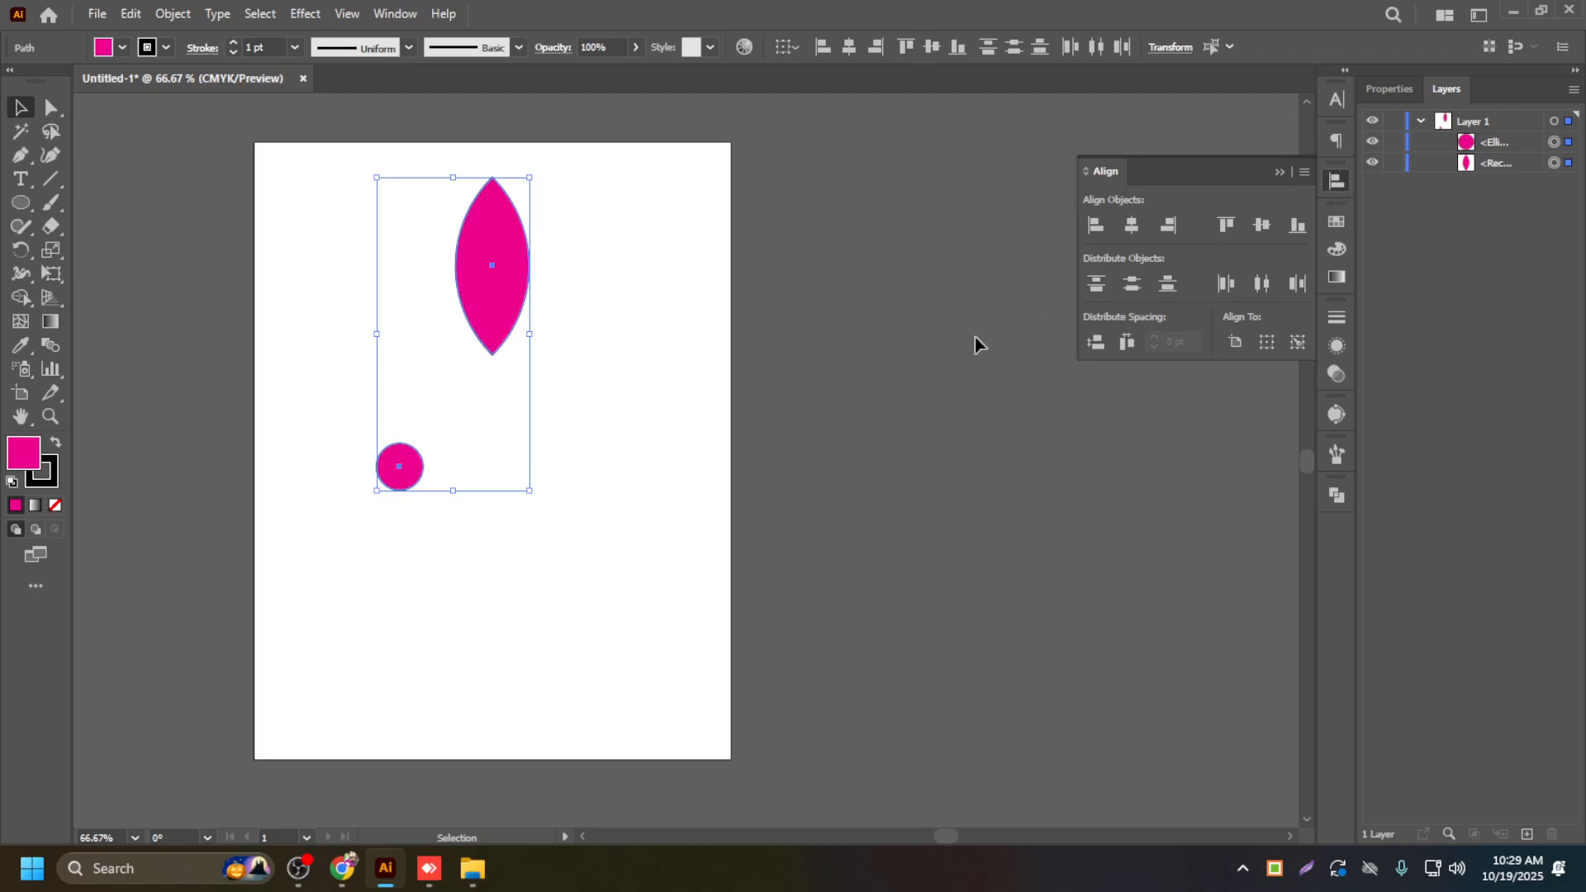
click(1331, 186)
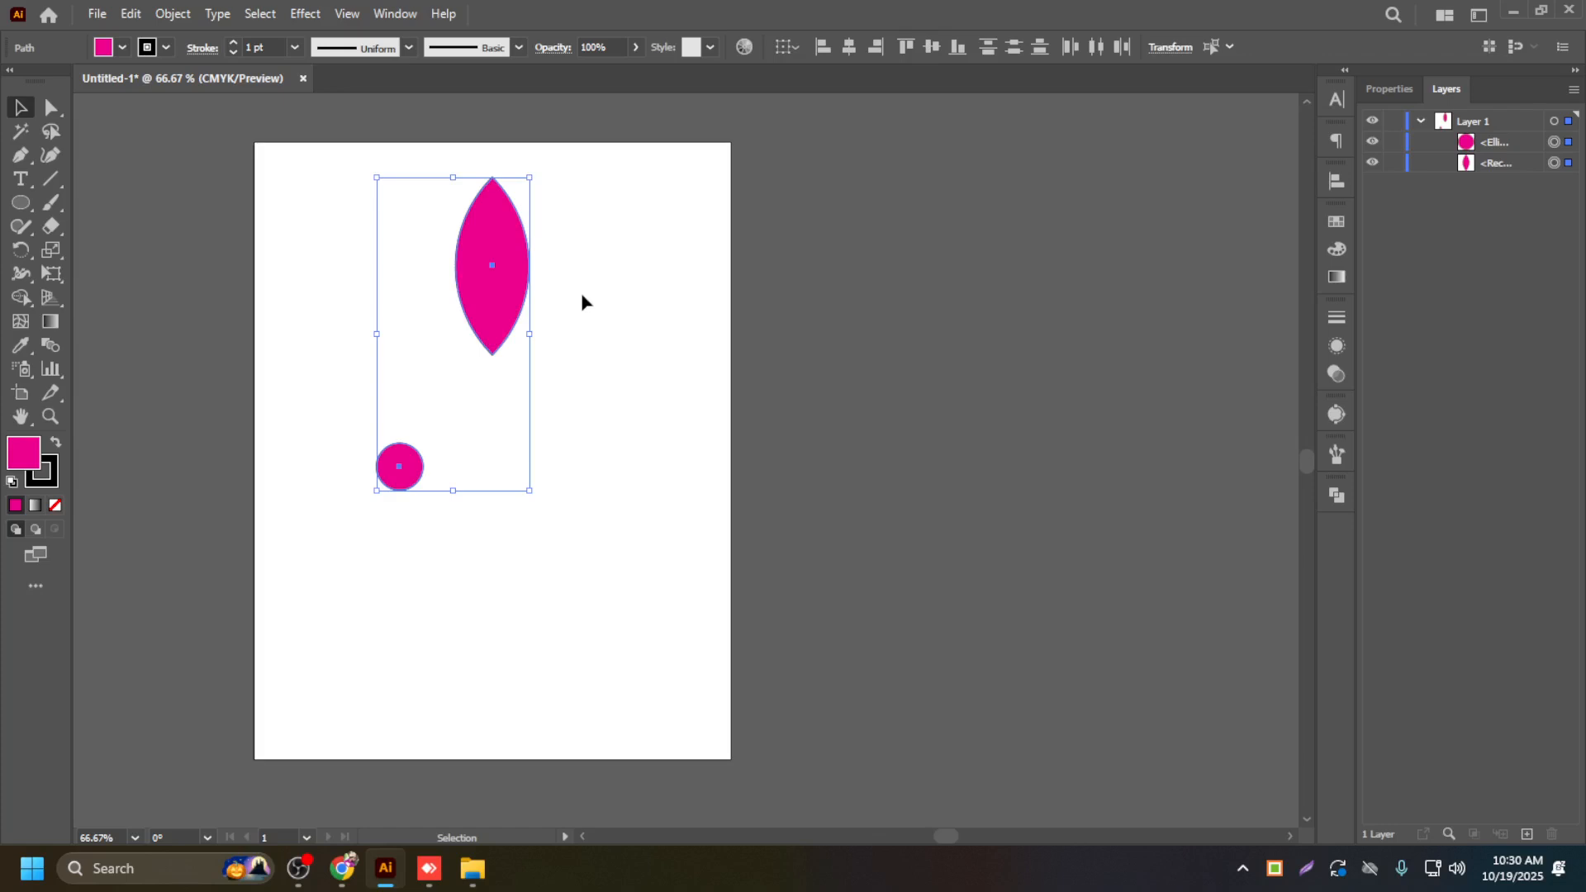
click(800, 53)
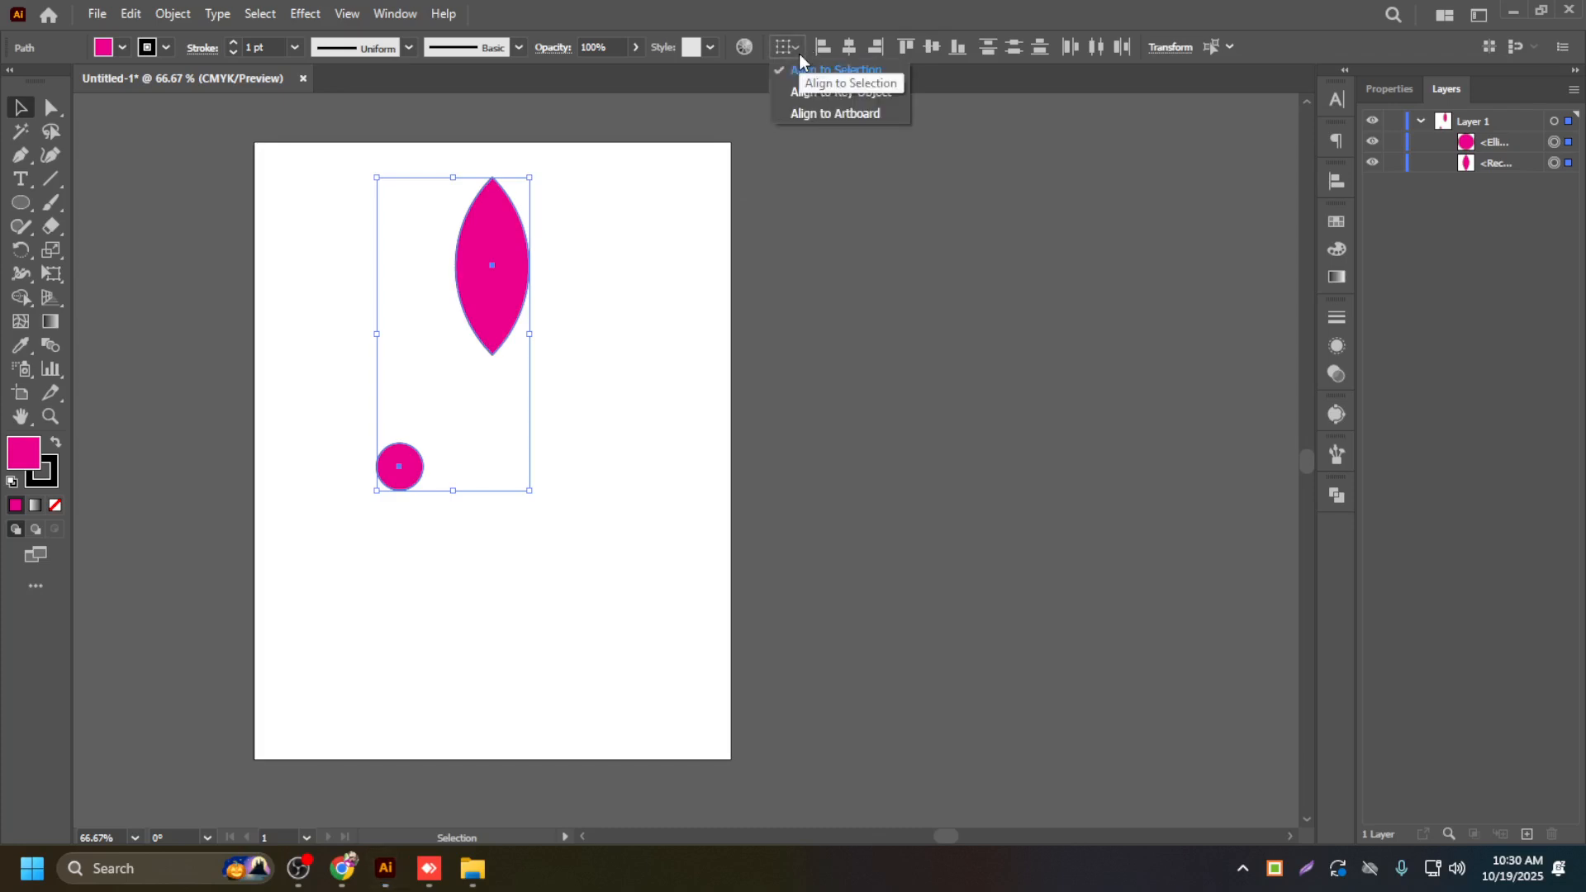
click(800, 53)
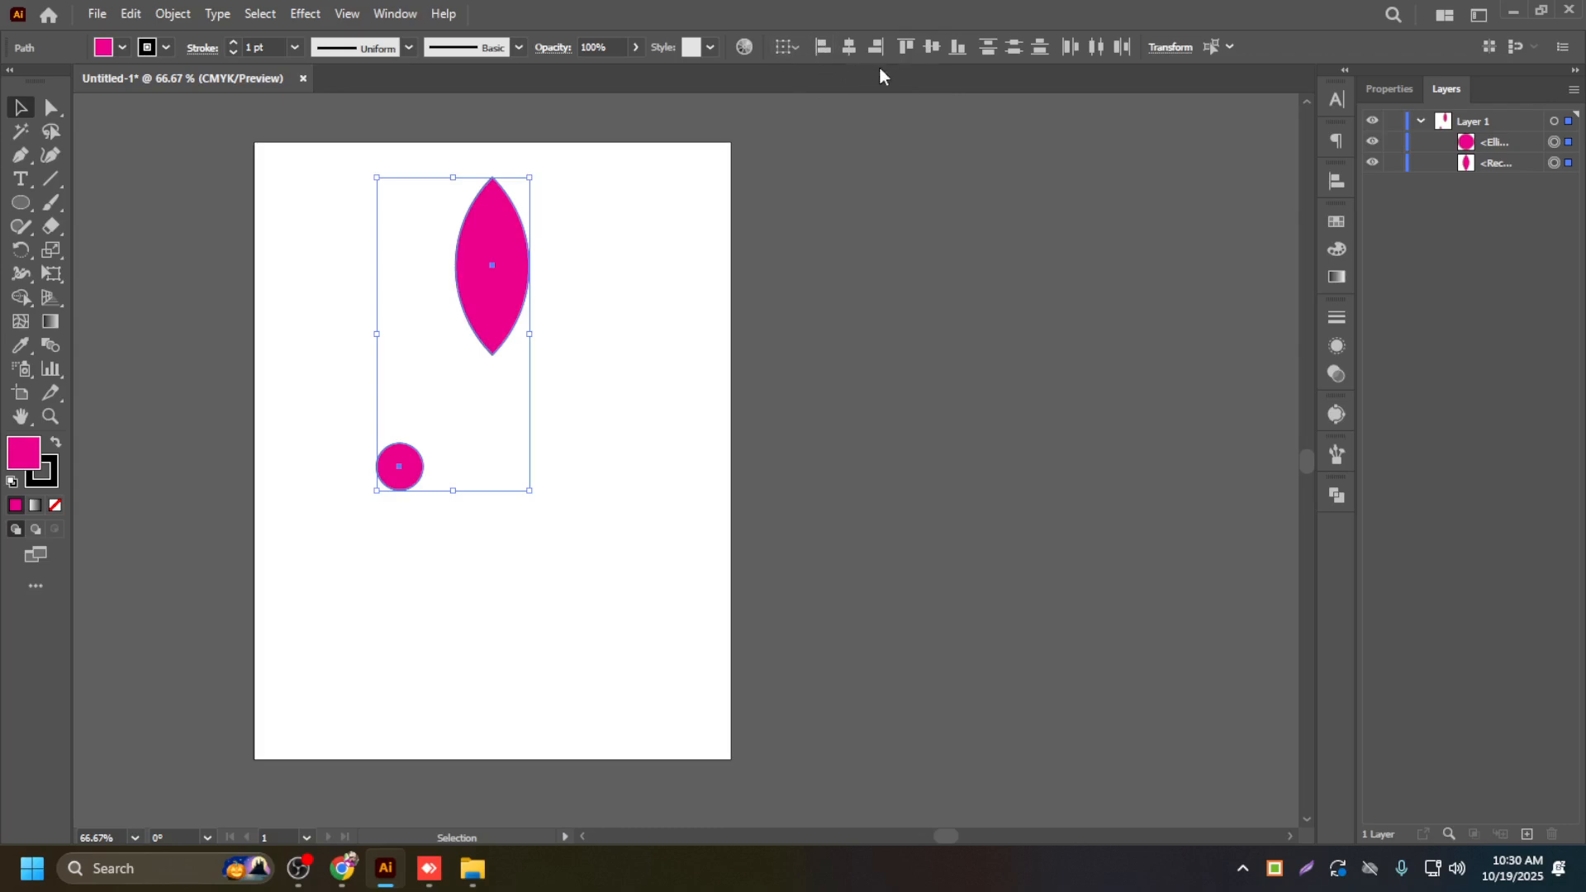
Step: Align the leaf and the circle to the artboard, trying the horizontal centre and settling on its left edge
click(798, 47)
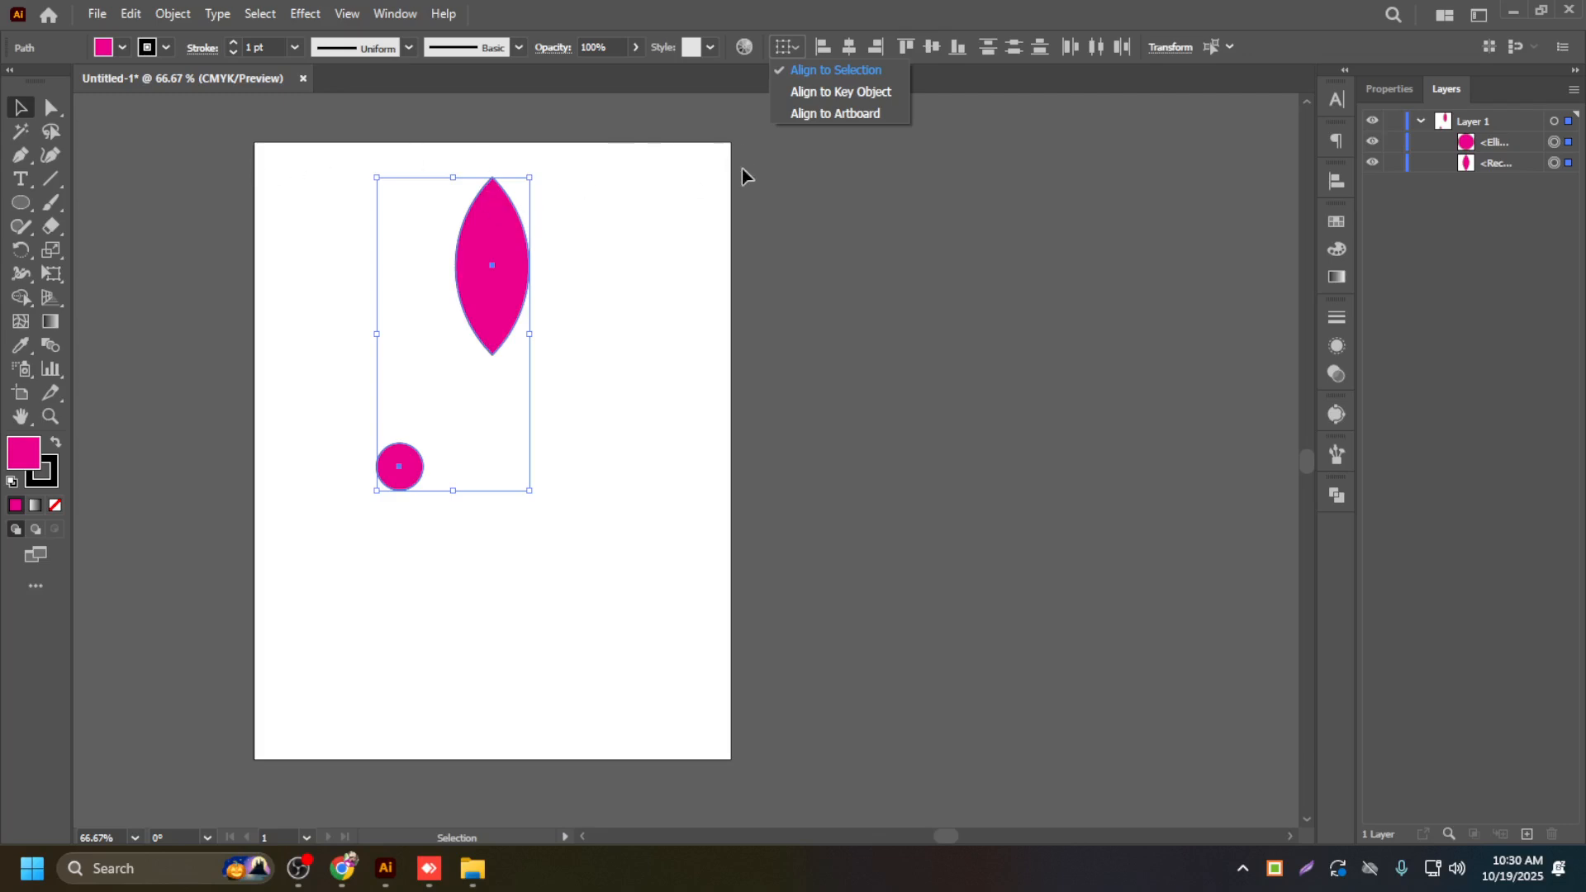
click(816, 113)
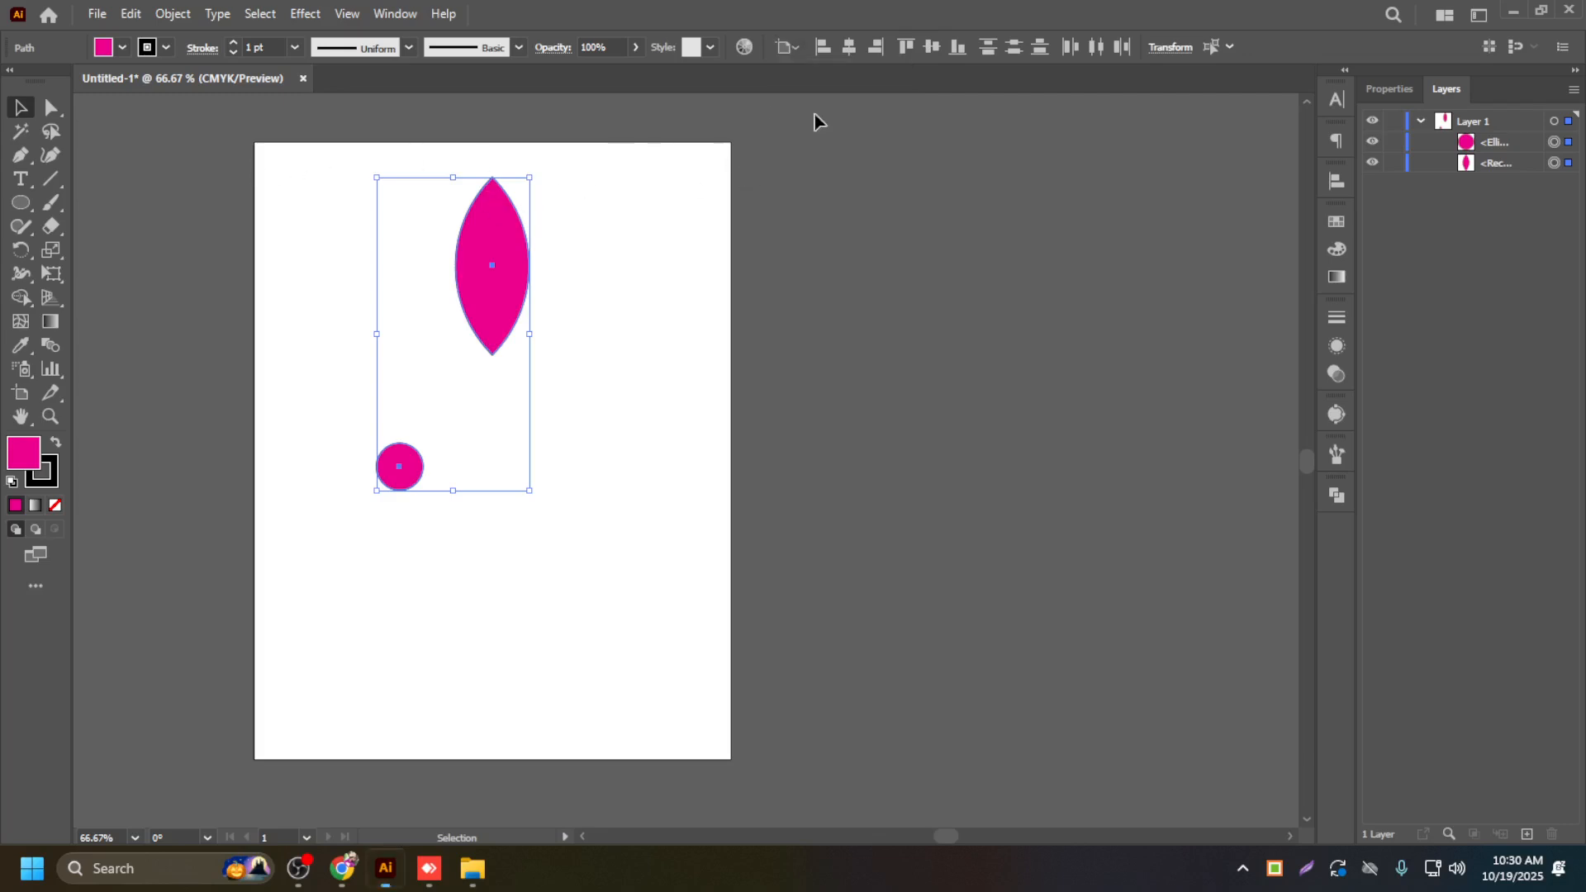
click(849, 48)
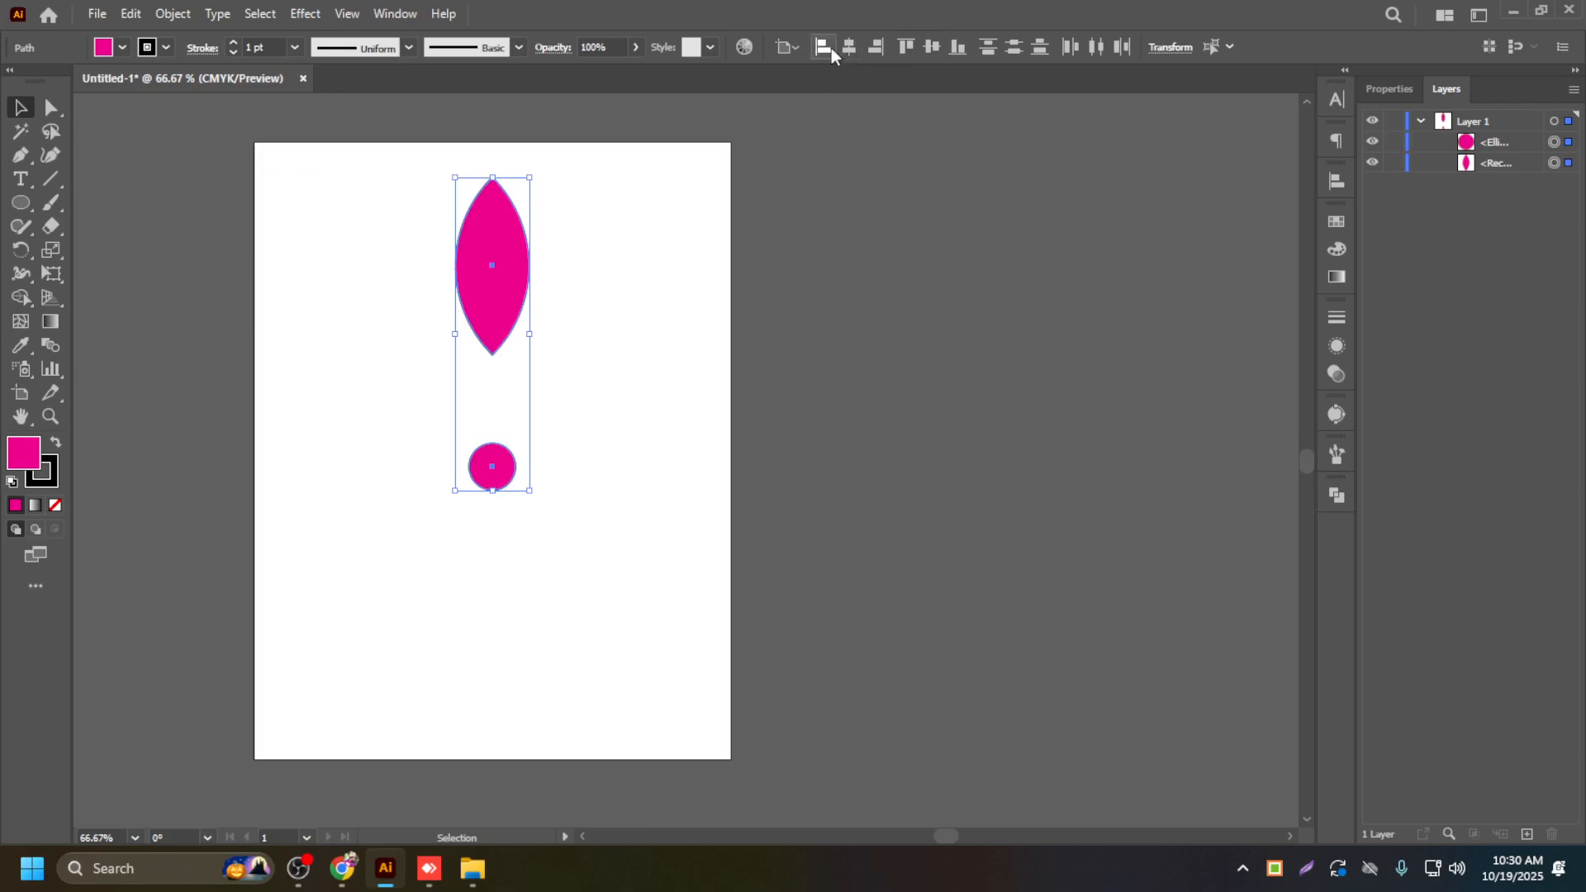
click(832, 48)
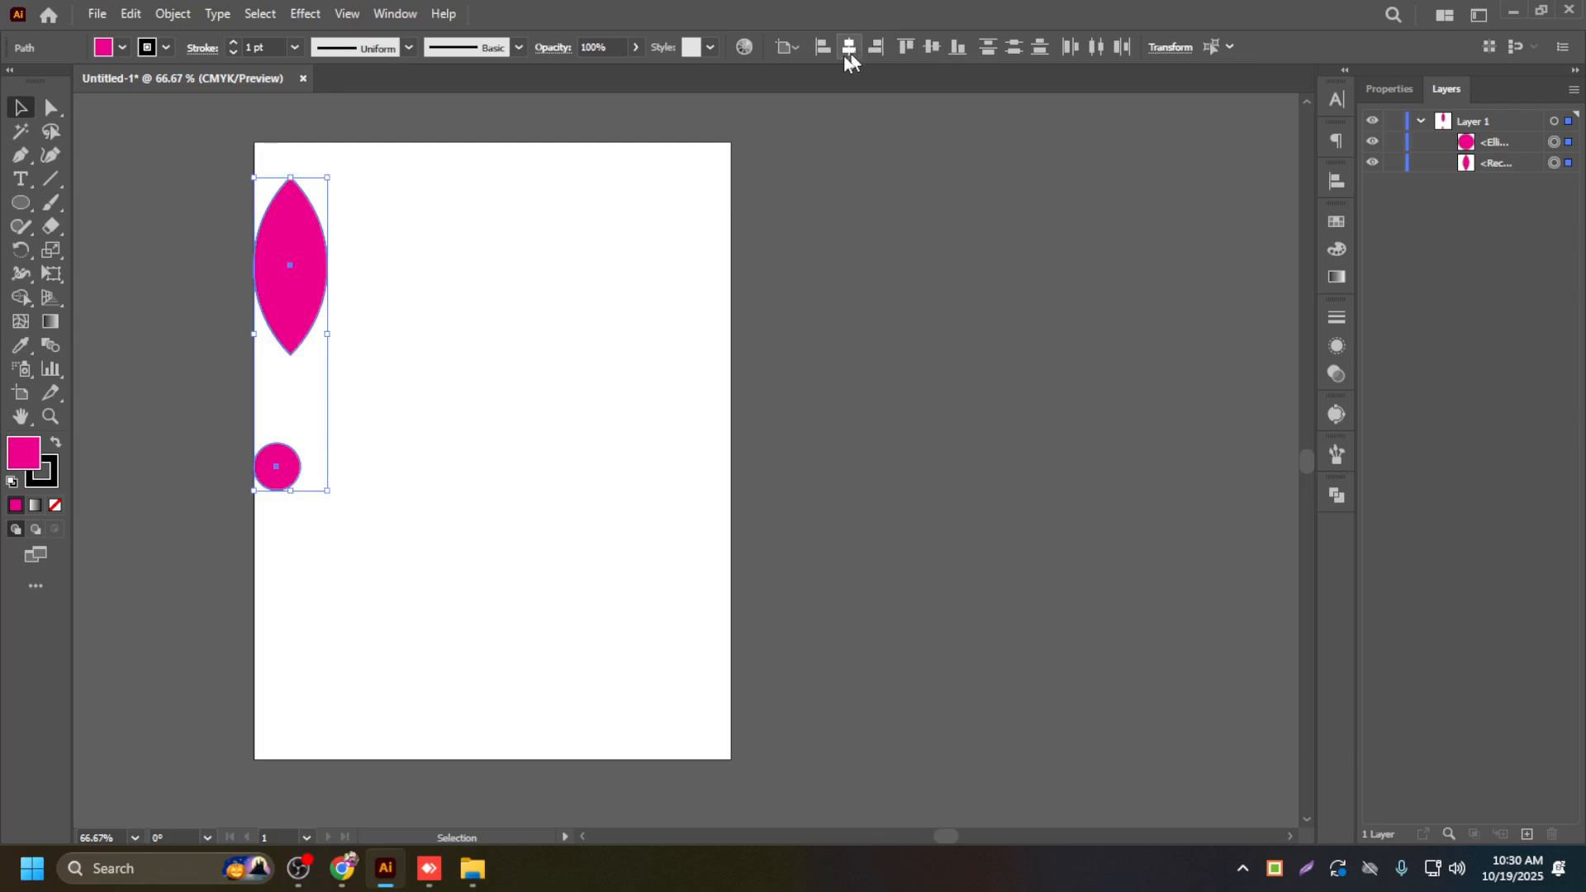
Step: Move the leaf alone away from the artboard's left edge towards the middle
click(791, 48)
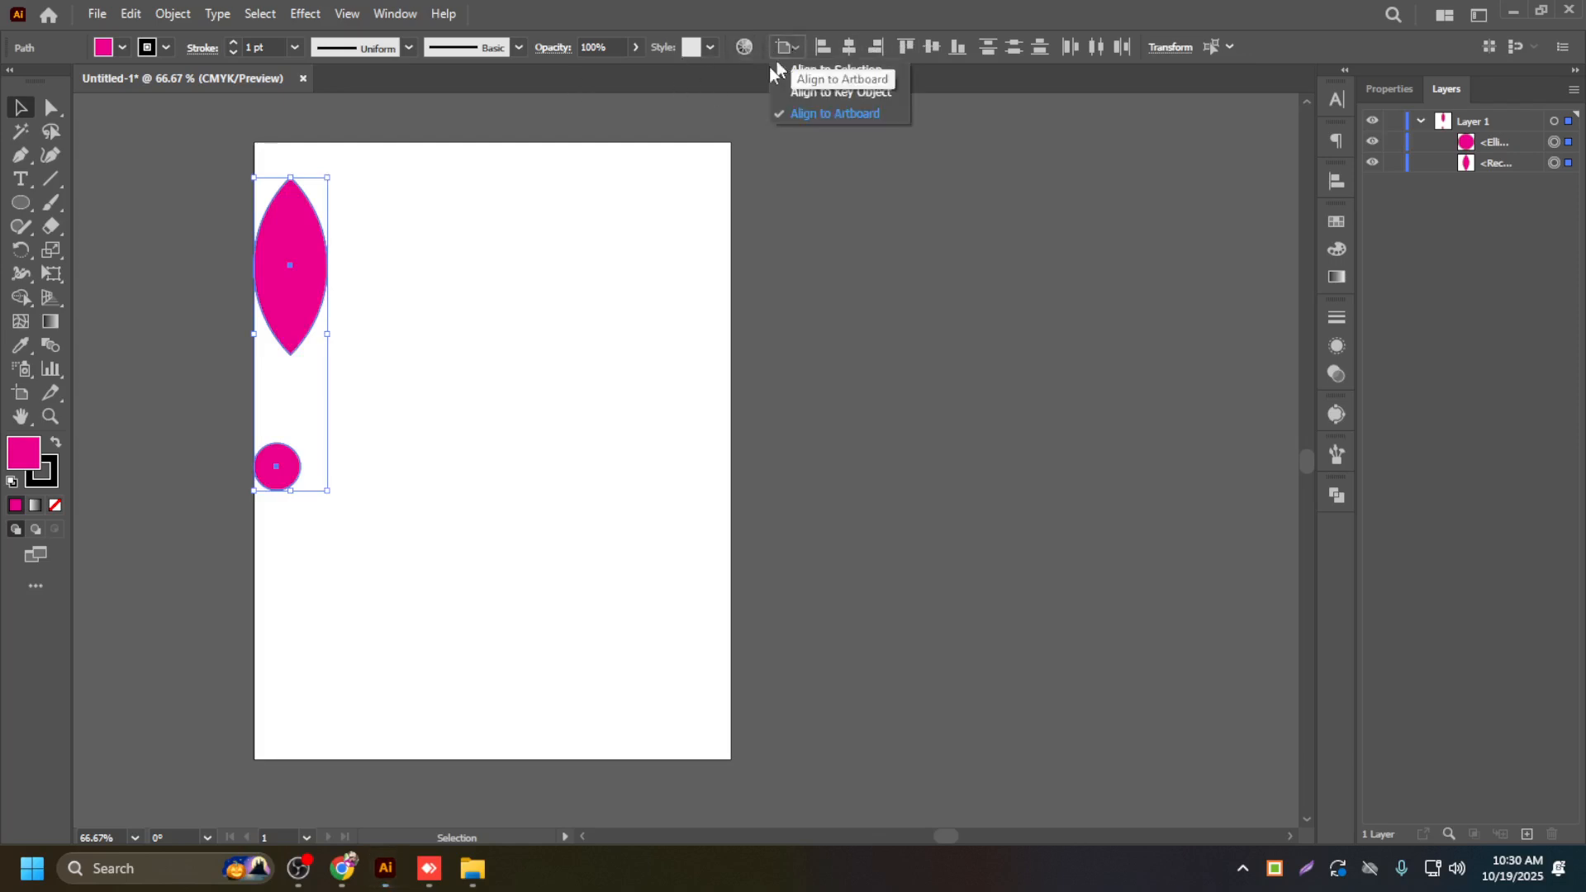
click(307, 258)
click(455, 266)
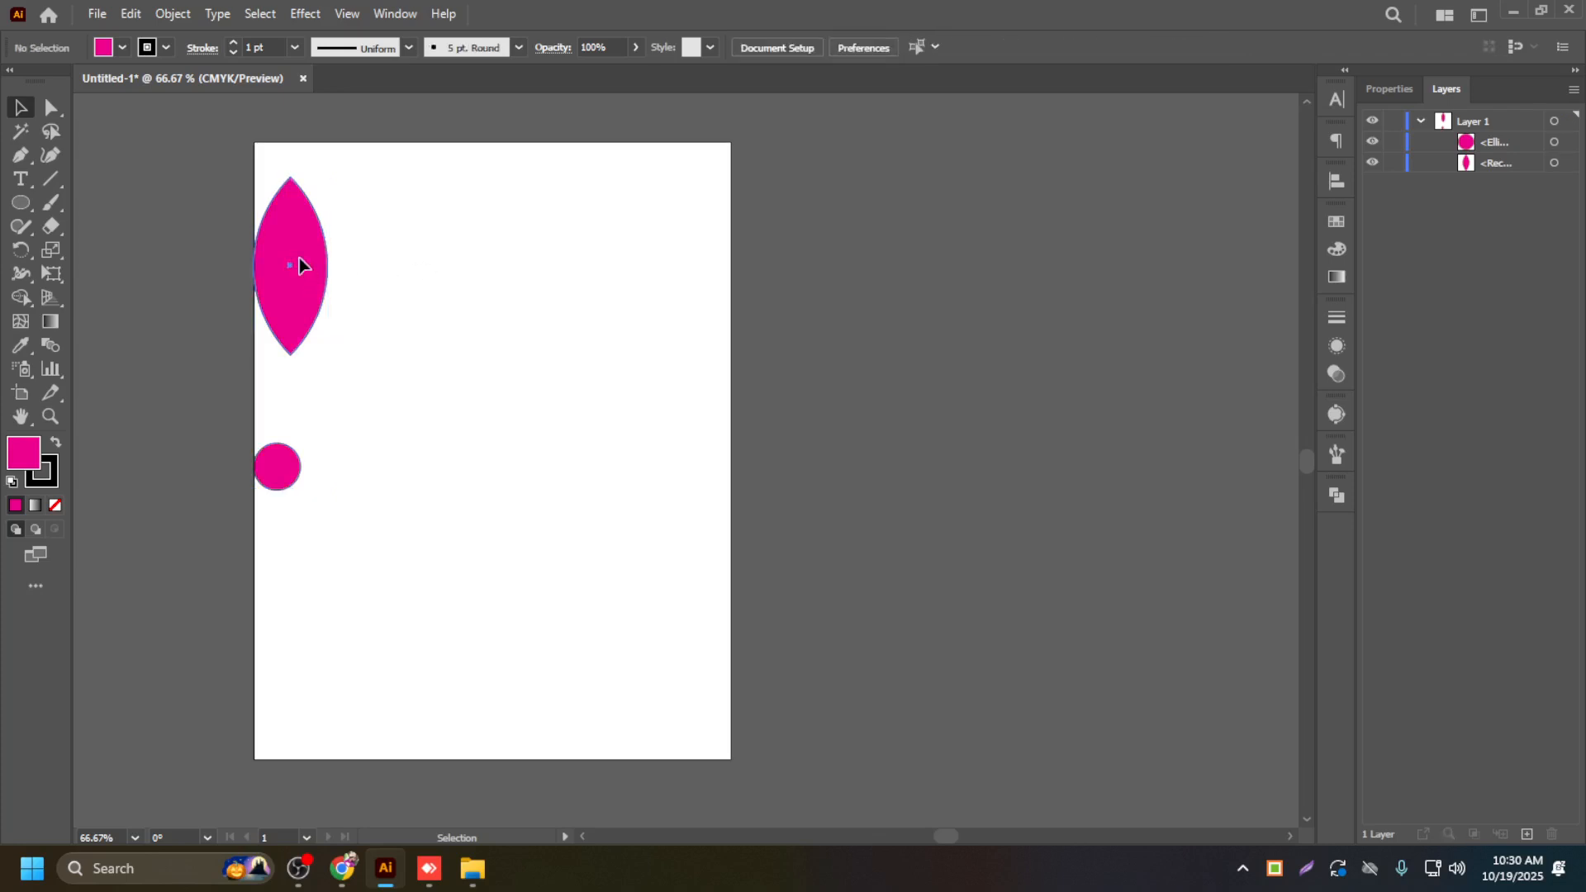
drag(301, 265, 459, 274)
Step: Centre the leaf and the circle horizontally on each other with Align to Selection, and deselect them
shift+click(288, 468)
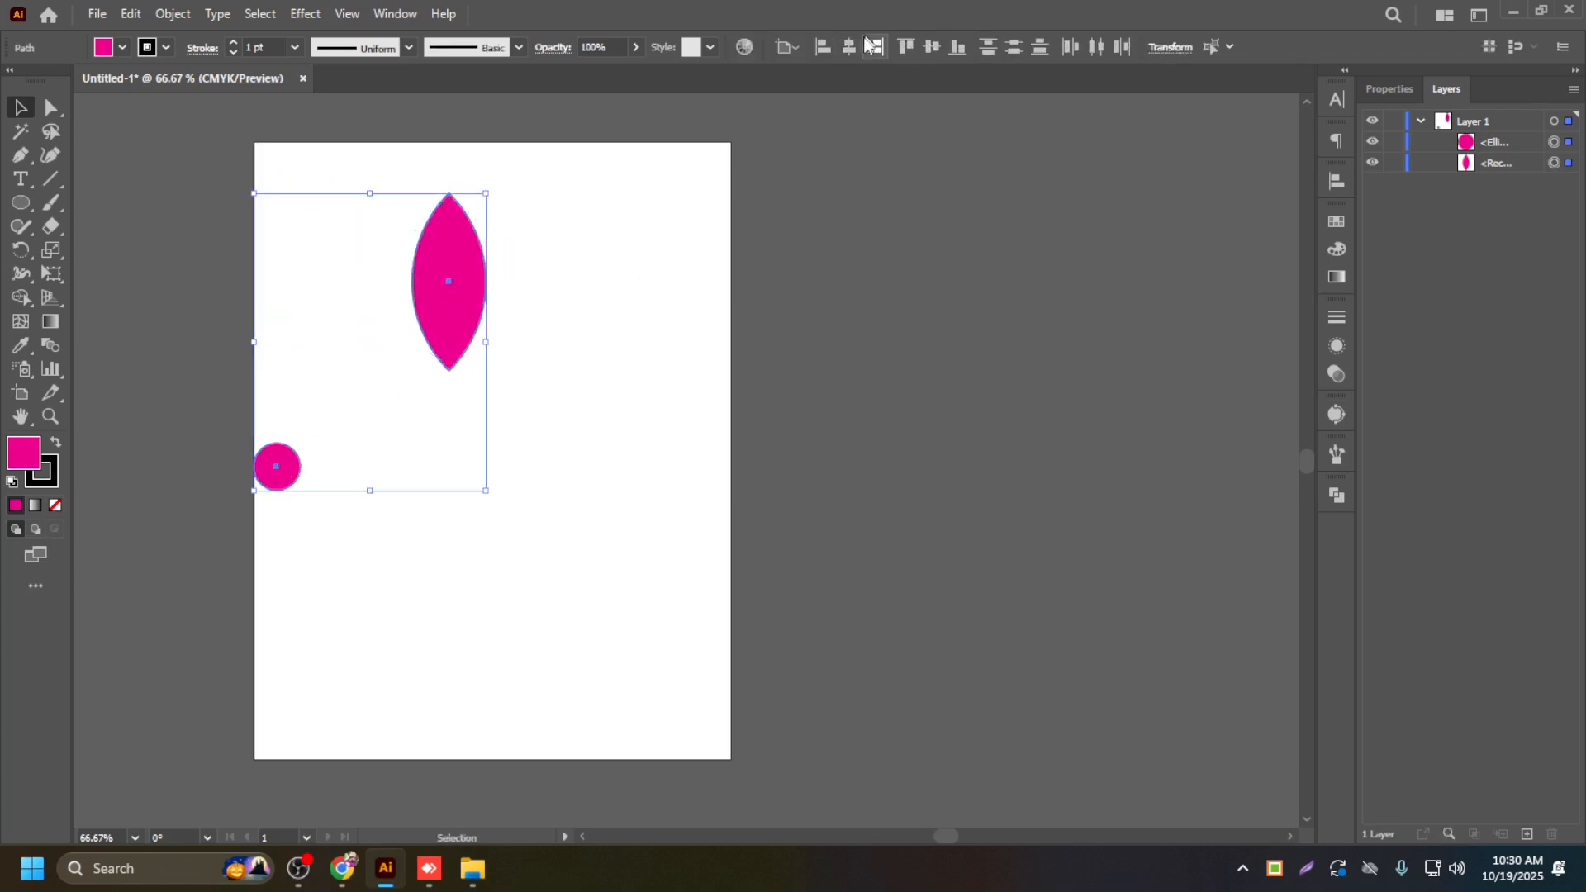
click(795, 48)
click(809, 71)
click(849, 48)
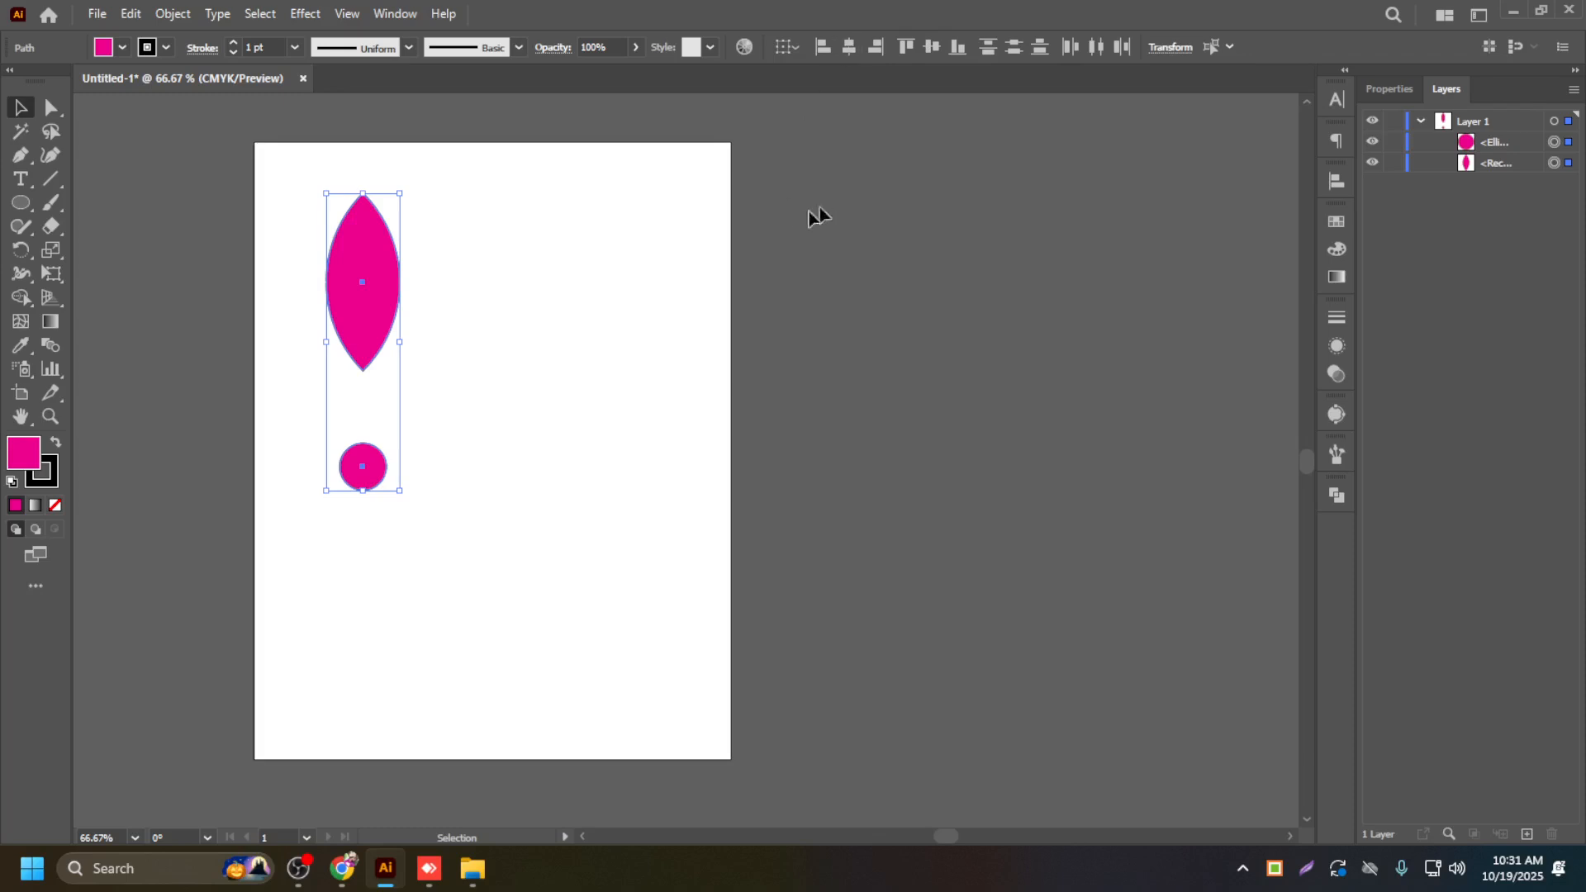
scroll(815, 215, down, 1)
click(541, 328)
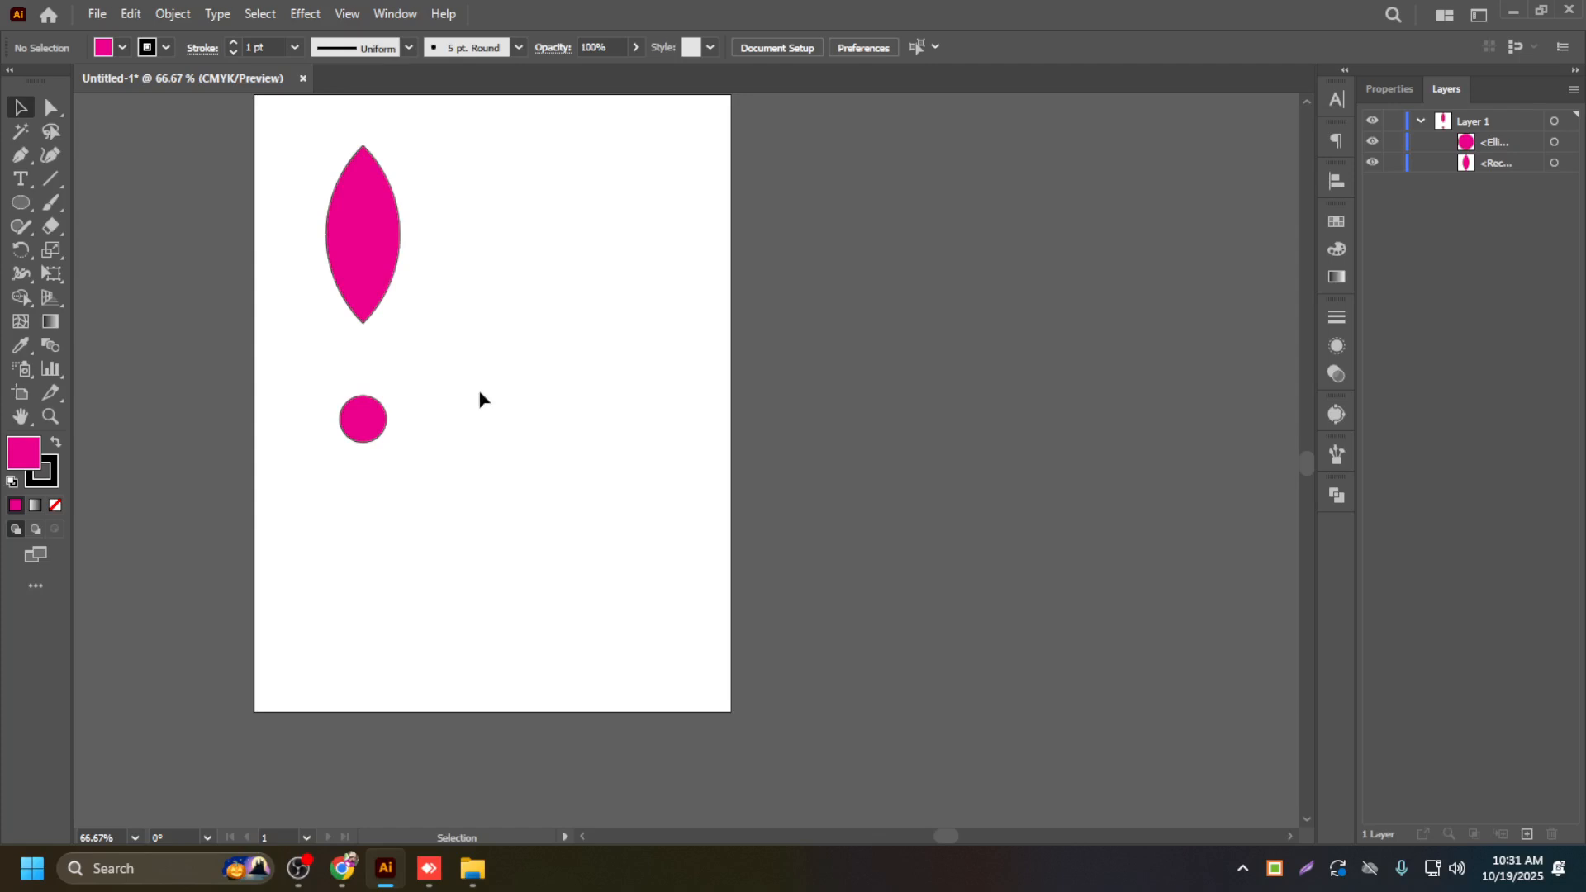
Step: Centre the circle vertically and horizontally on the artboard
click(364, 433)
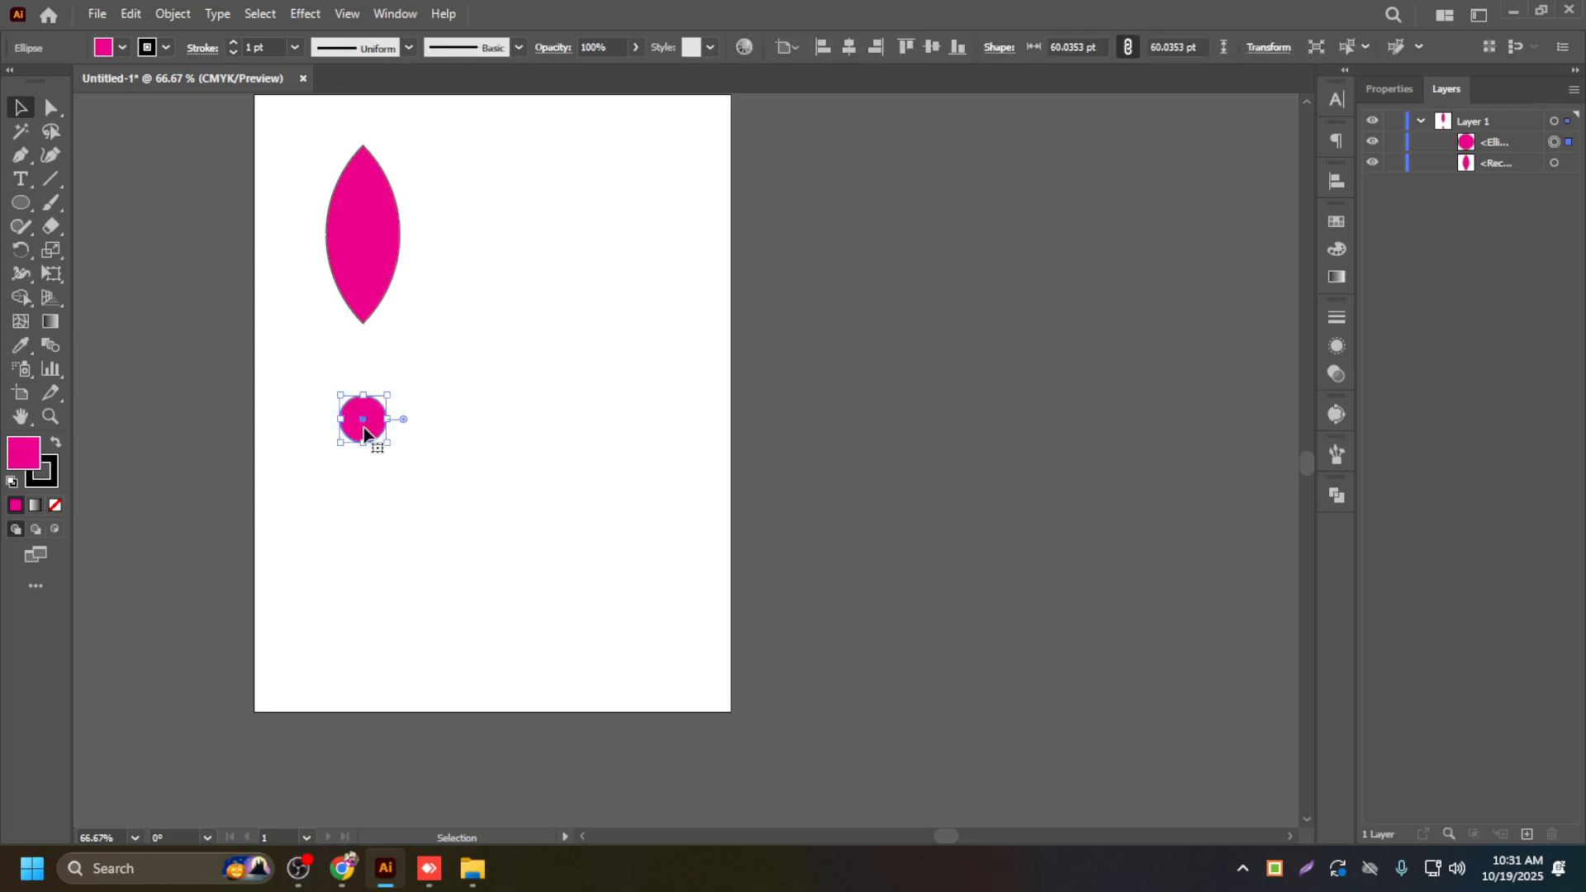
click(792, 46)
click(933, 47)
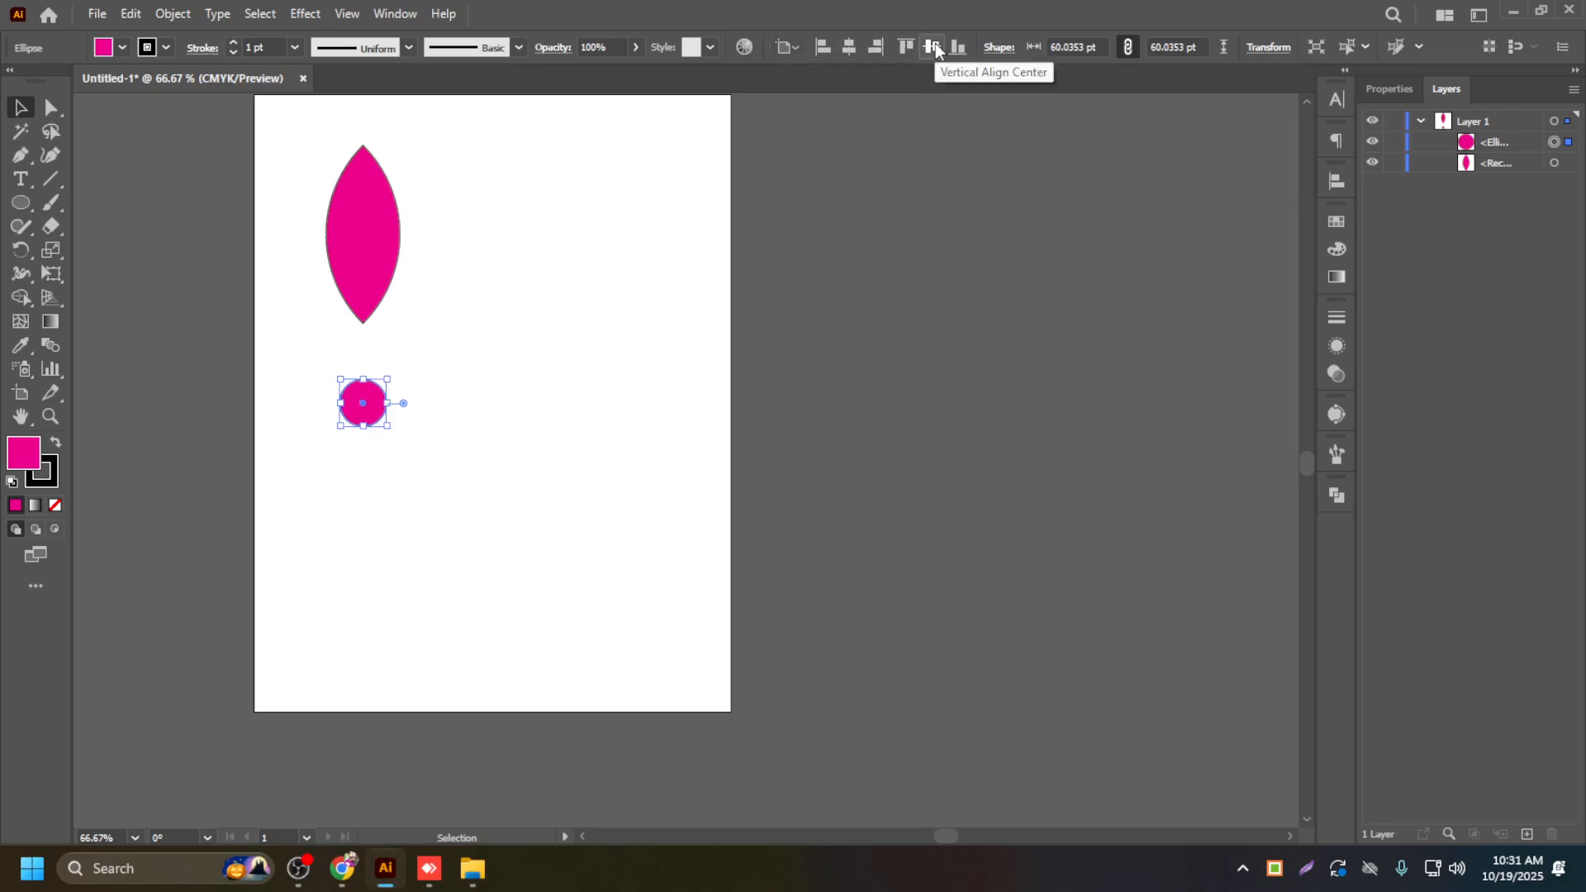
click(850, 47)
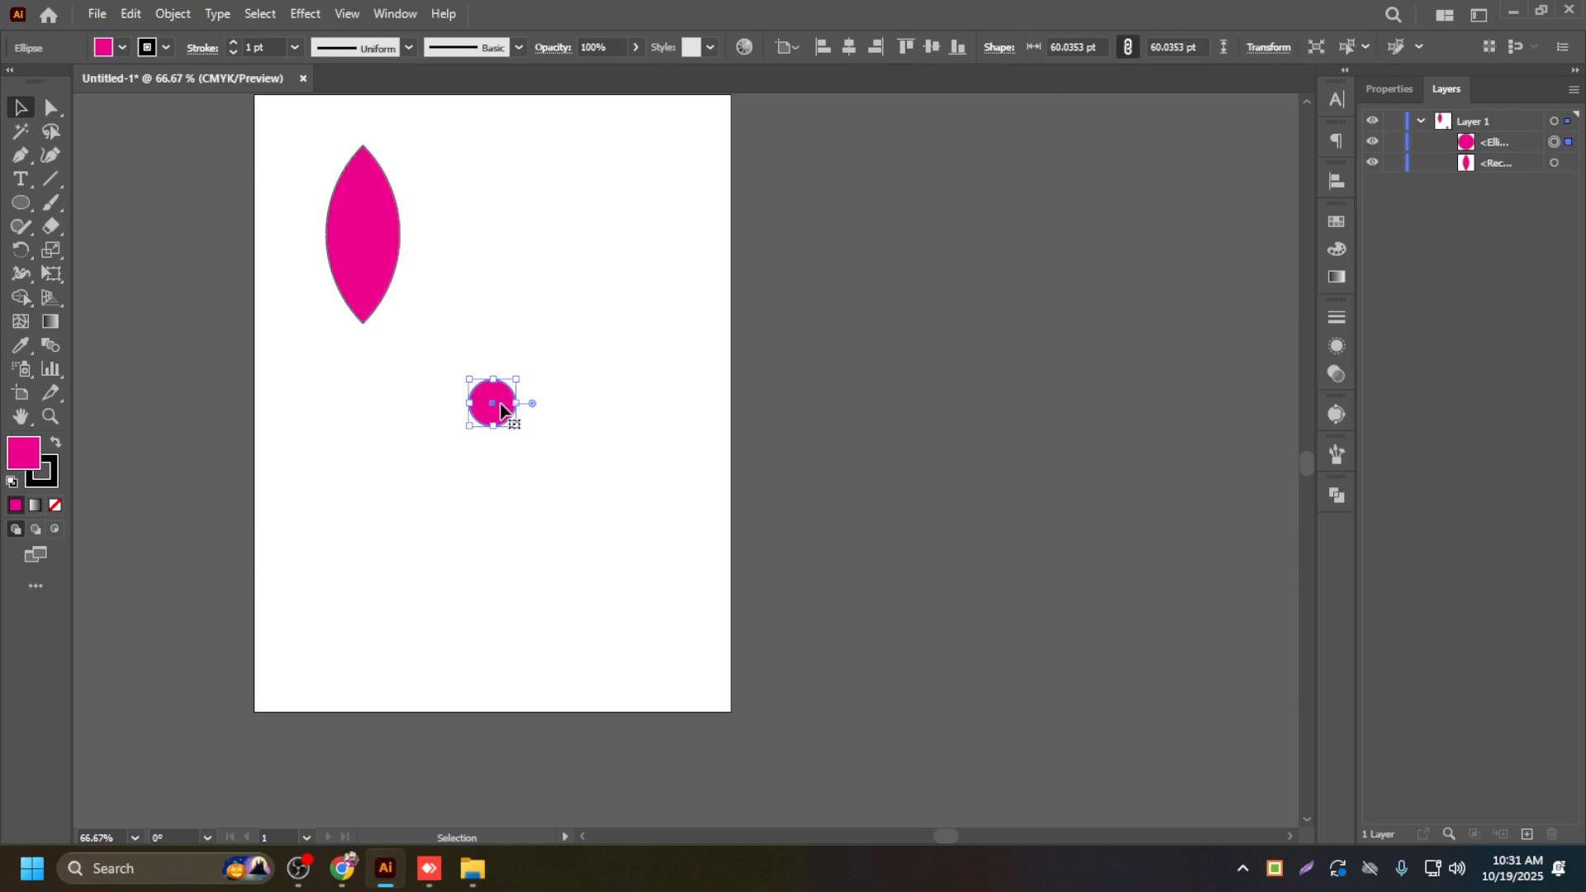
Step: Select the leaf and the circle together and set Align to Key Object with the circle as the key object
click(364, 281)
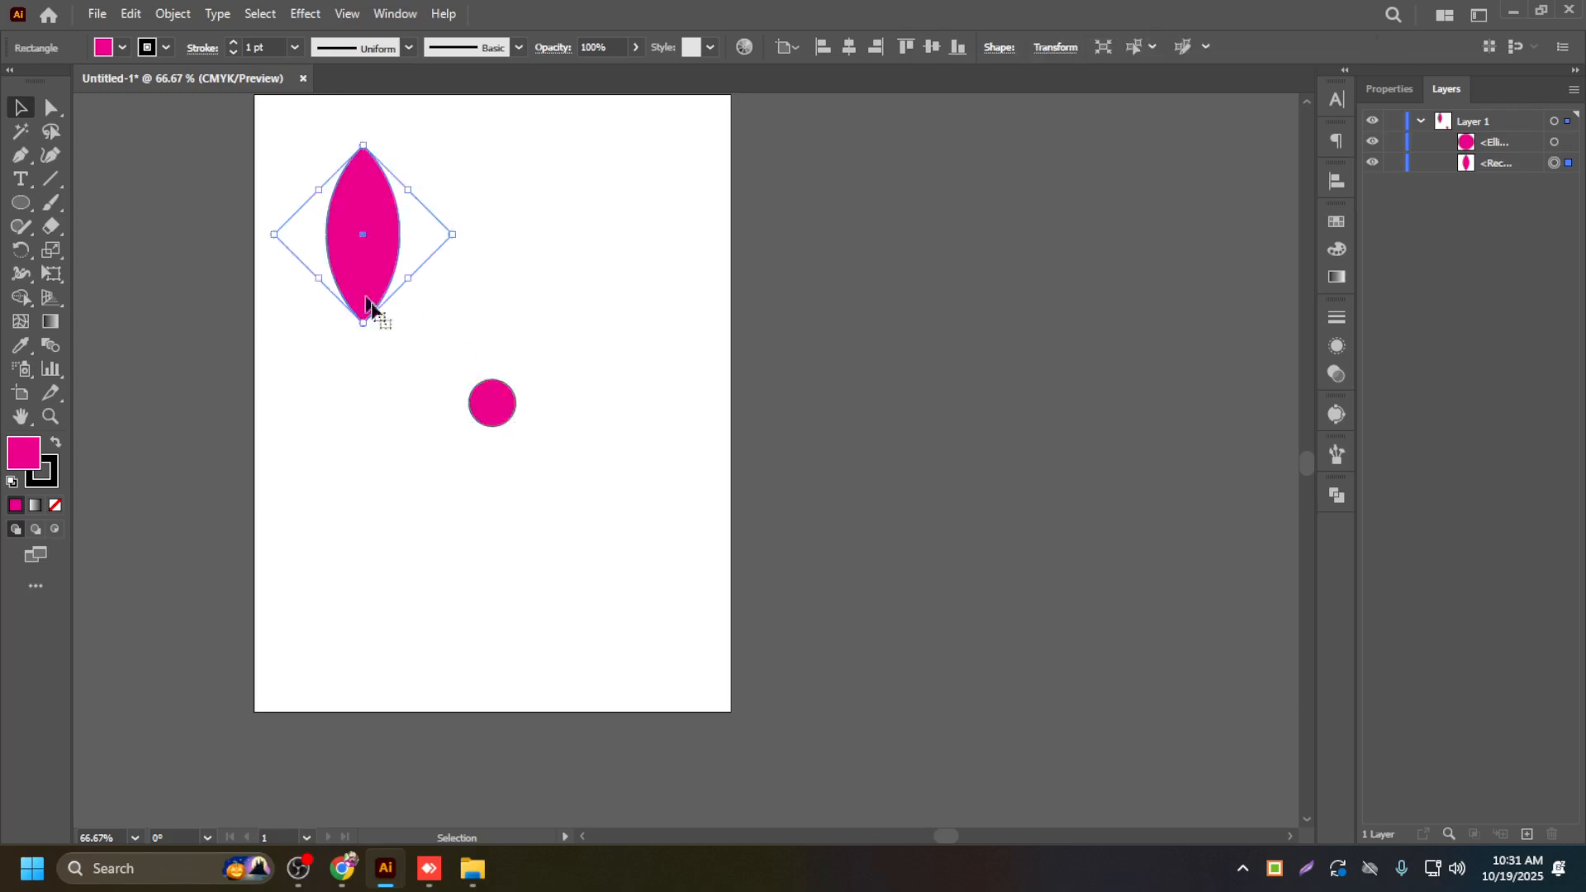
shift+click(500, 411)
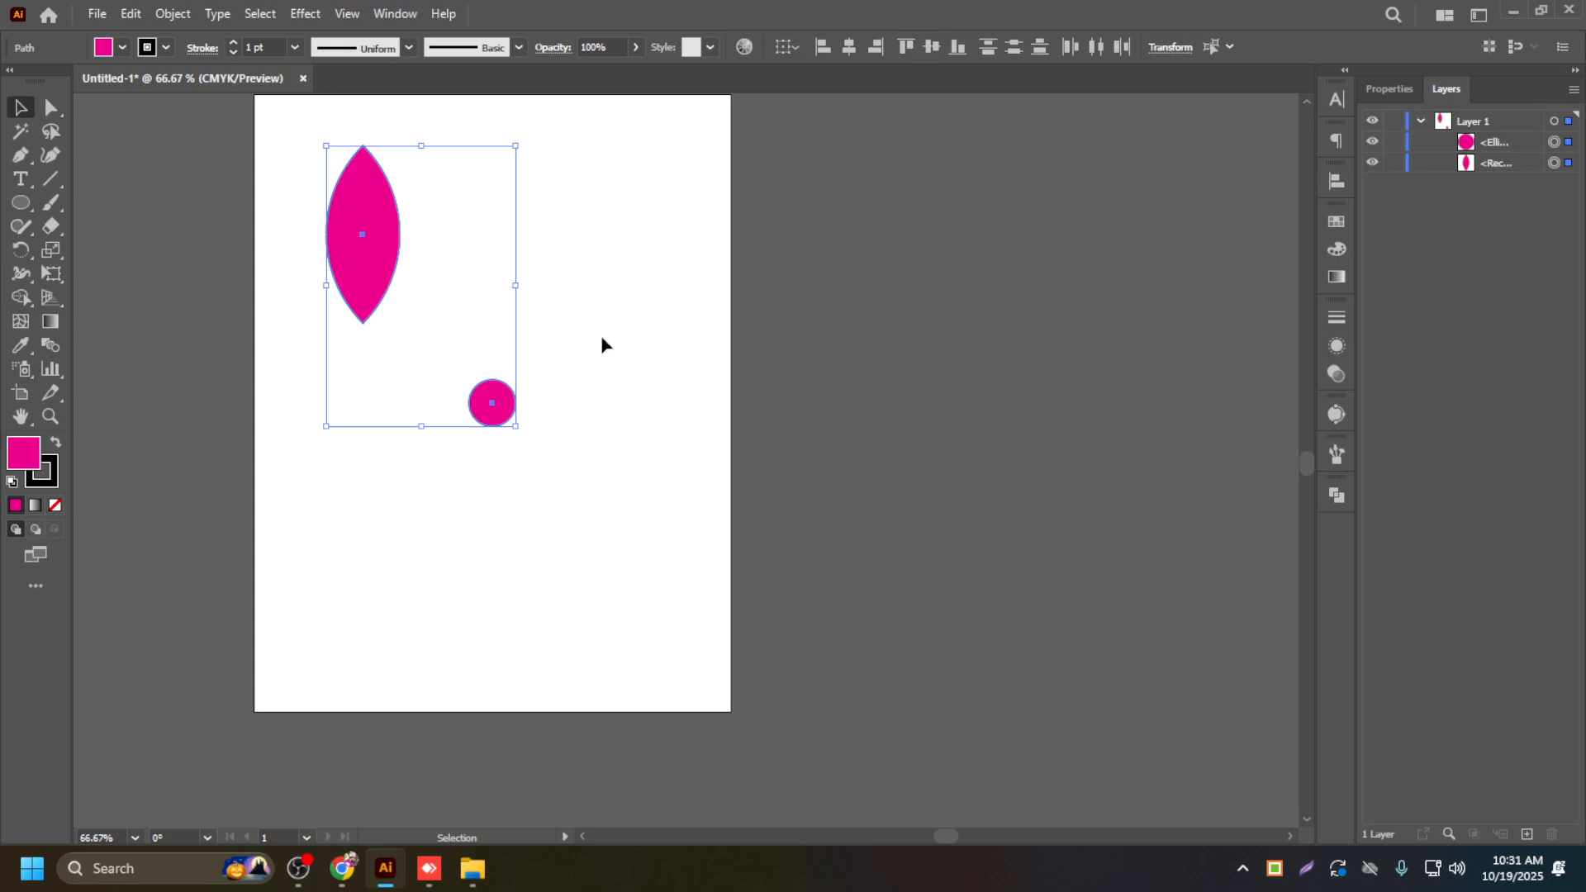
click(789, 46)
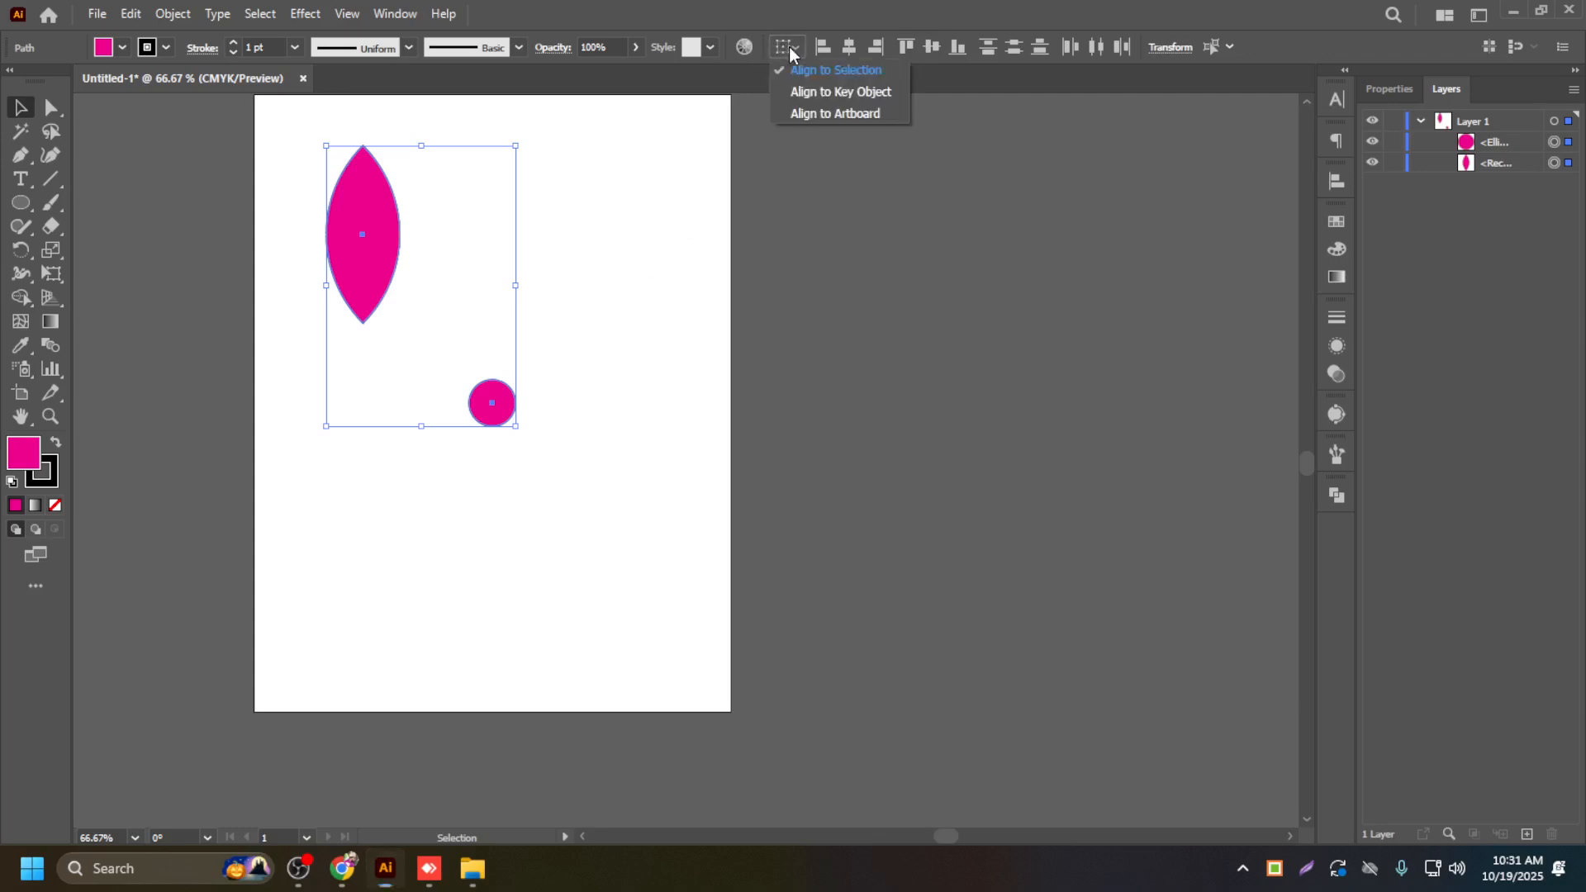
click(840, 90)
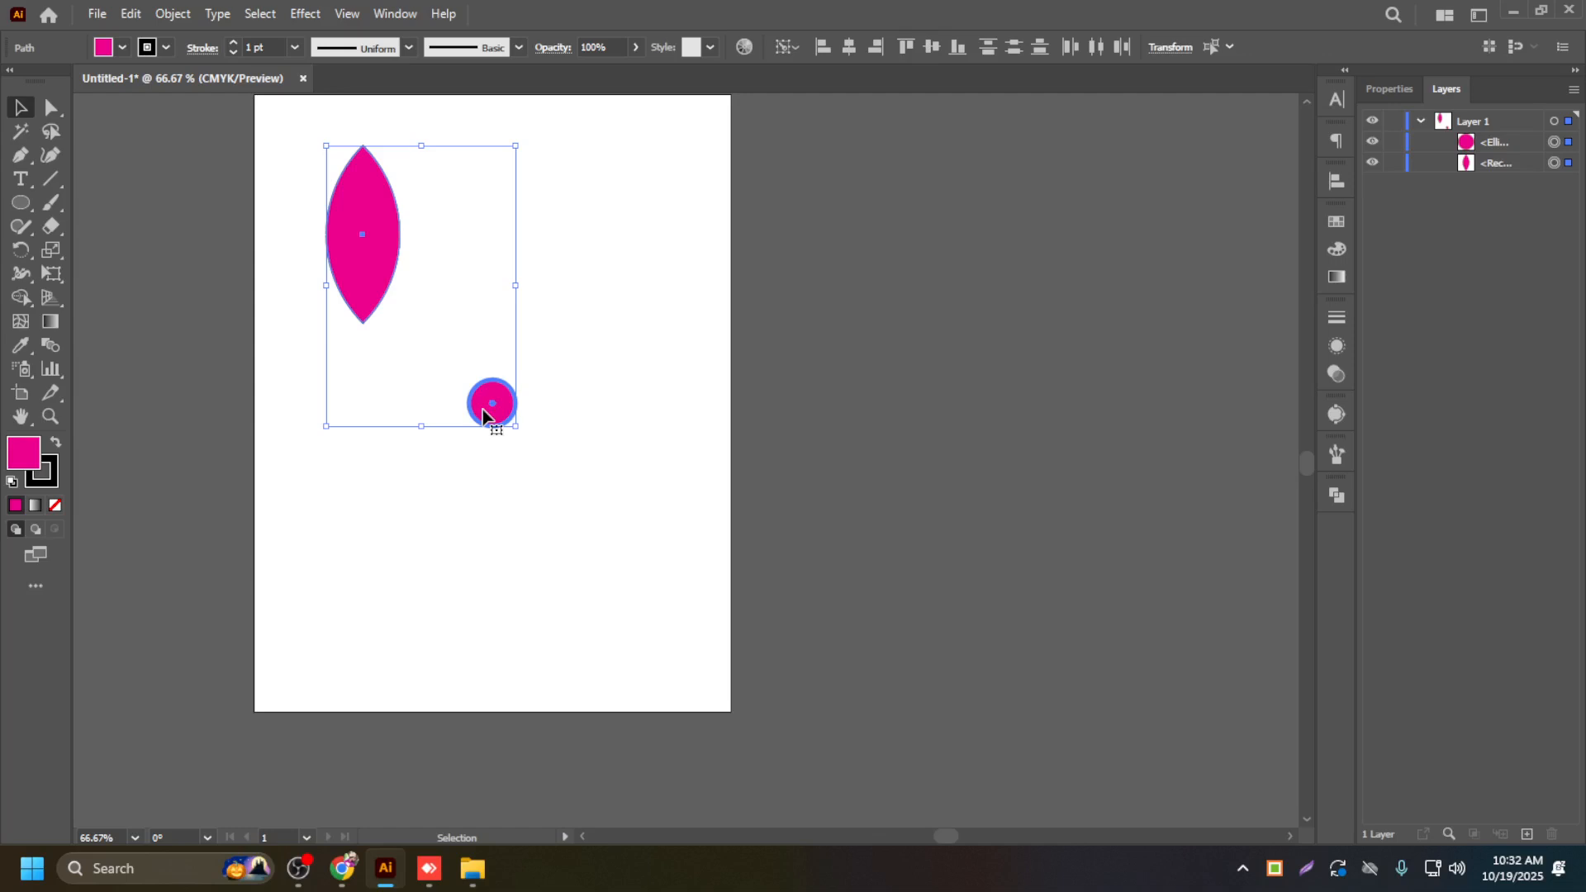
click(795, 48)
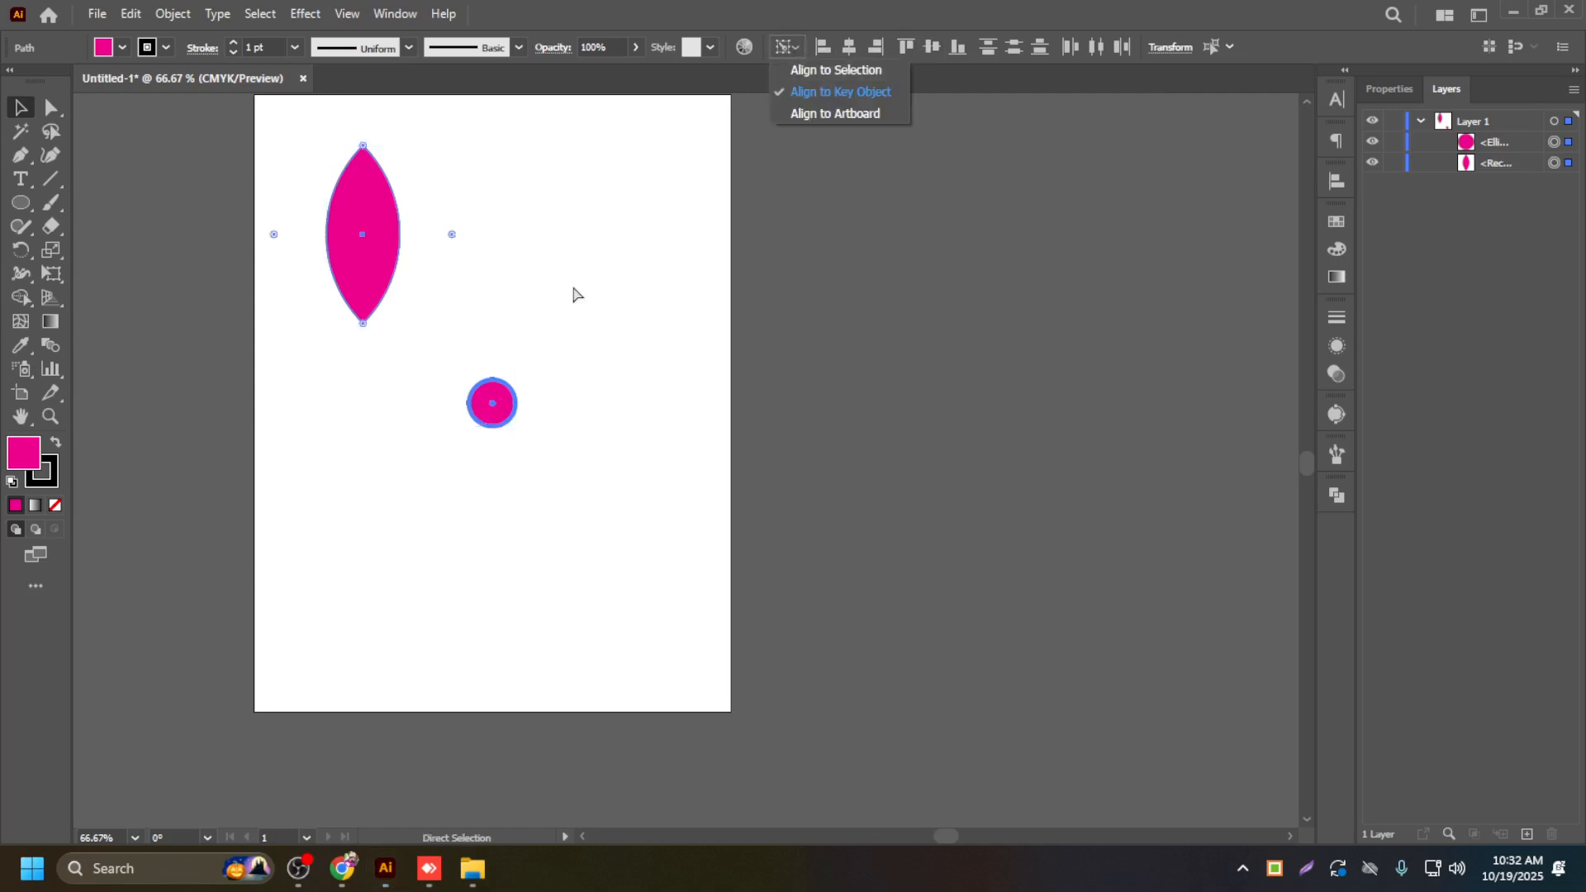
click(501, 408)
shift+click(504, 416)
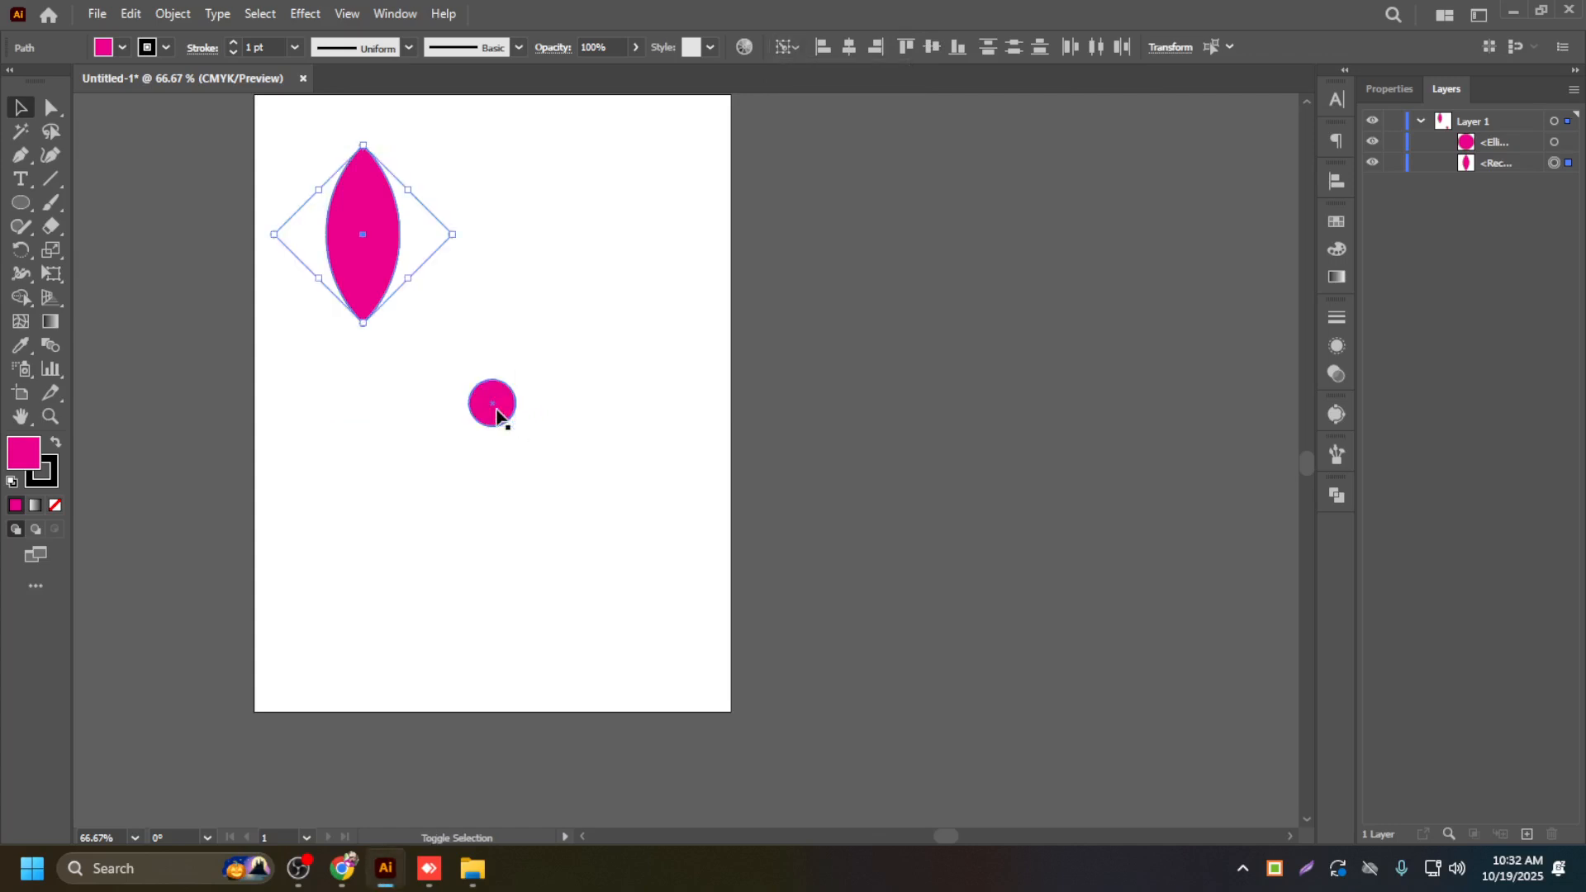
shift+click(483, 401)
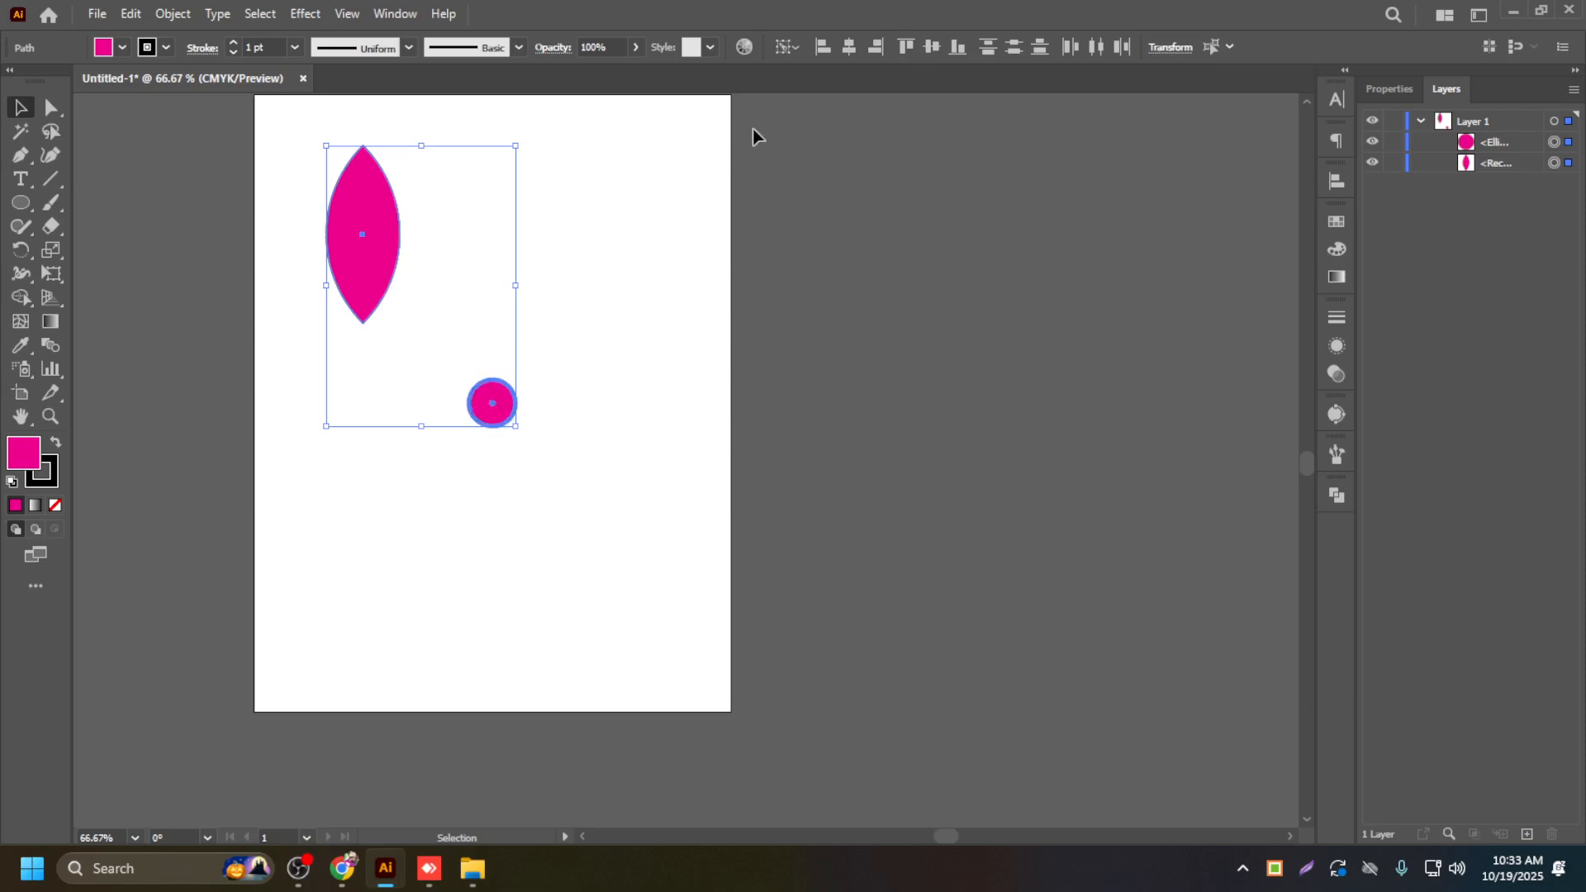
Step: Centre the leaf horizontally on the circle as key object, try centring it vertically too, and undo the vertical centring
click(851, 48)
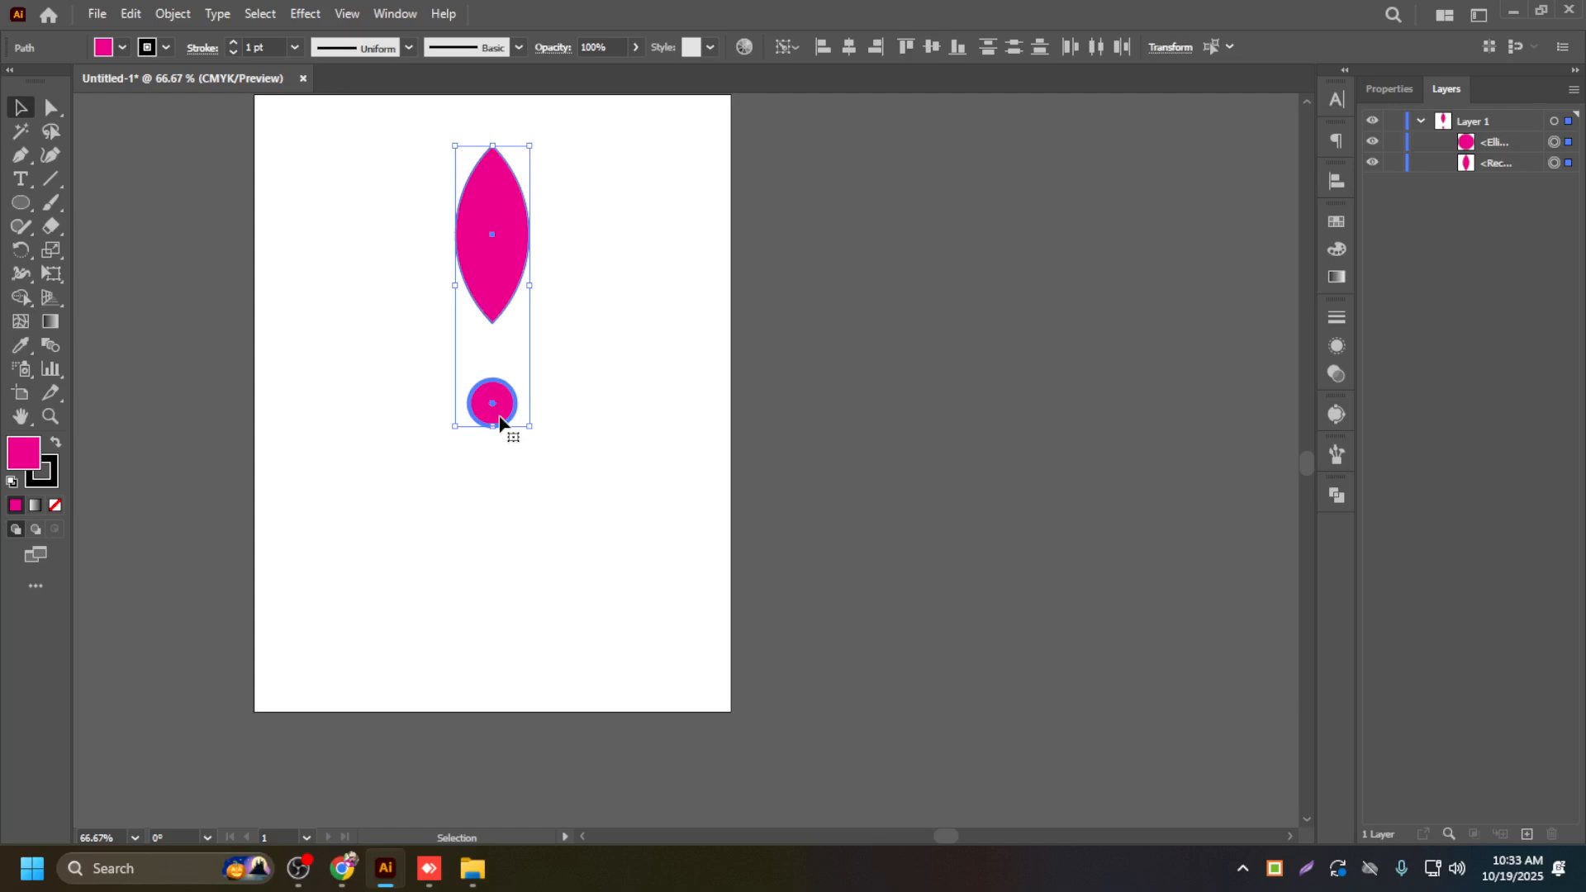
click(931, 46)
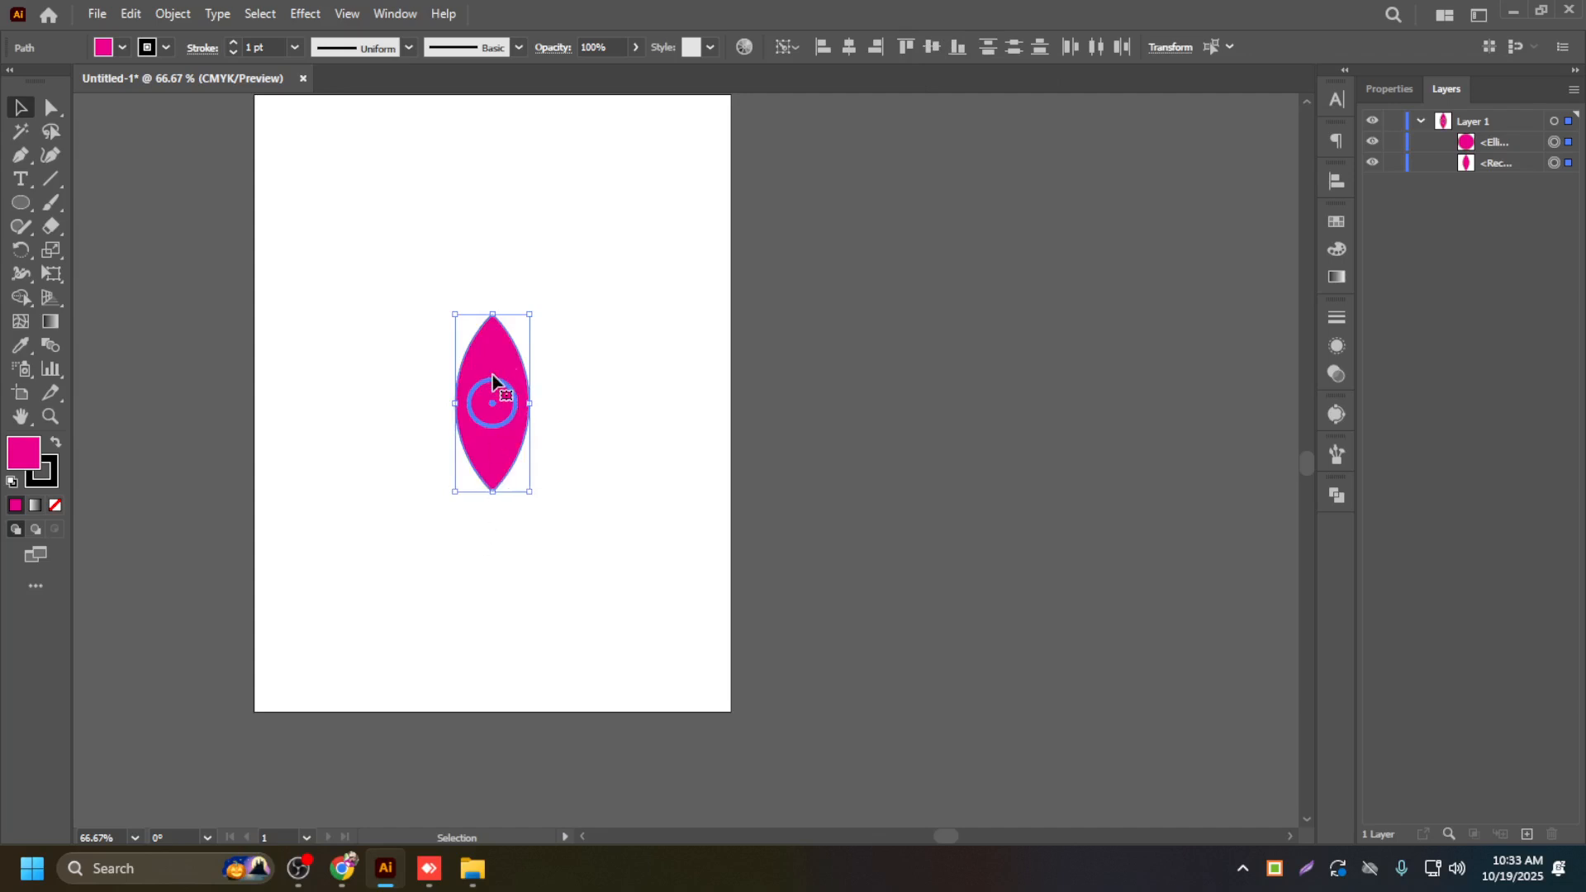
key(a)
key(ctrl+z)
Step: Move the leaf alone straight down until its lower tip sits just above the circle, and deselect it
click(613, 345)
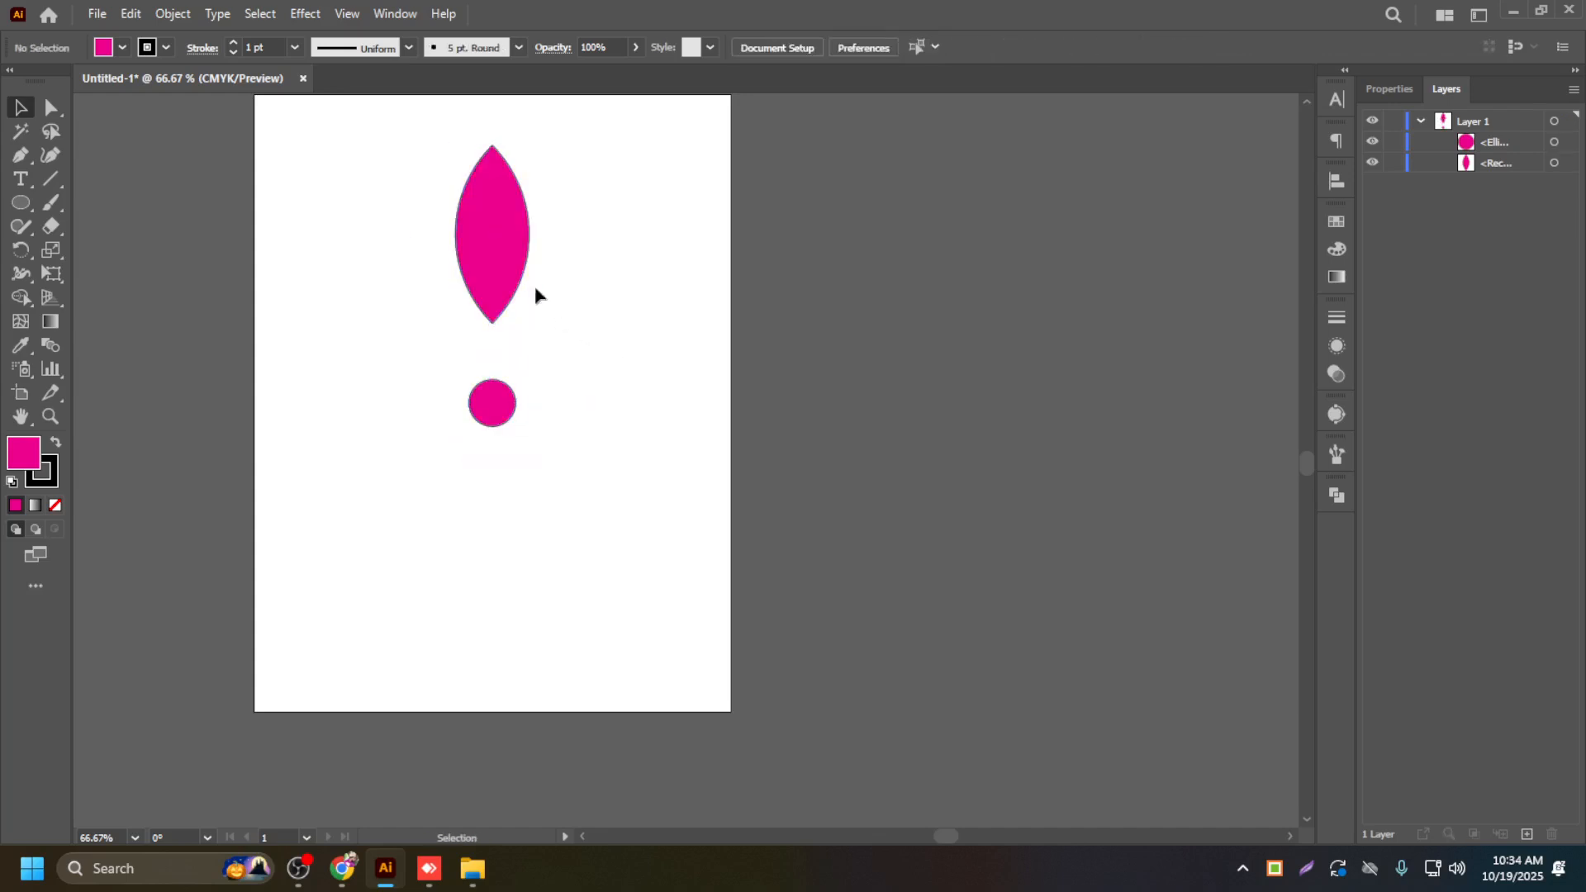
drag(477, 239, 507, 304)
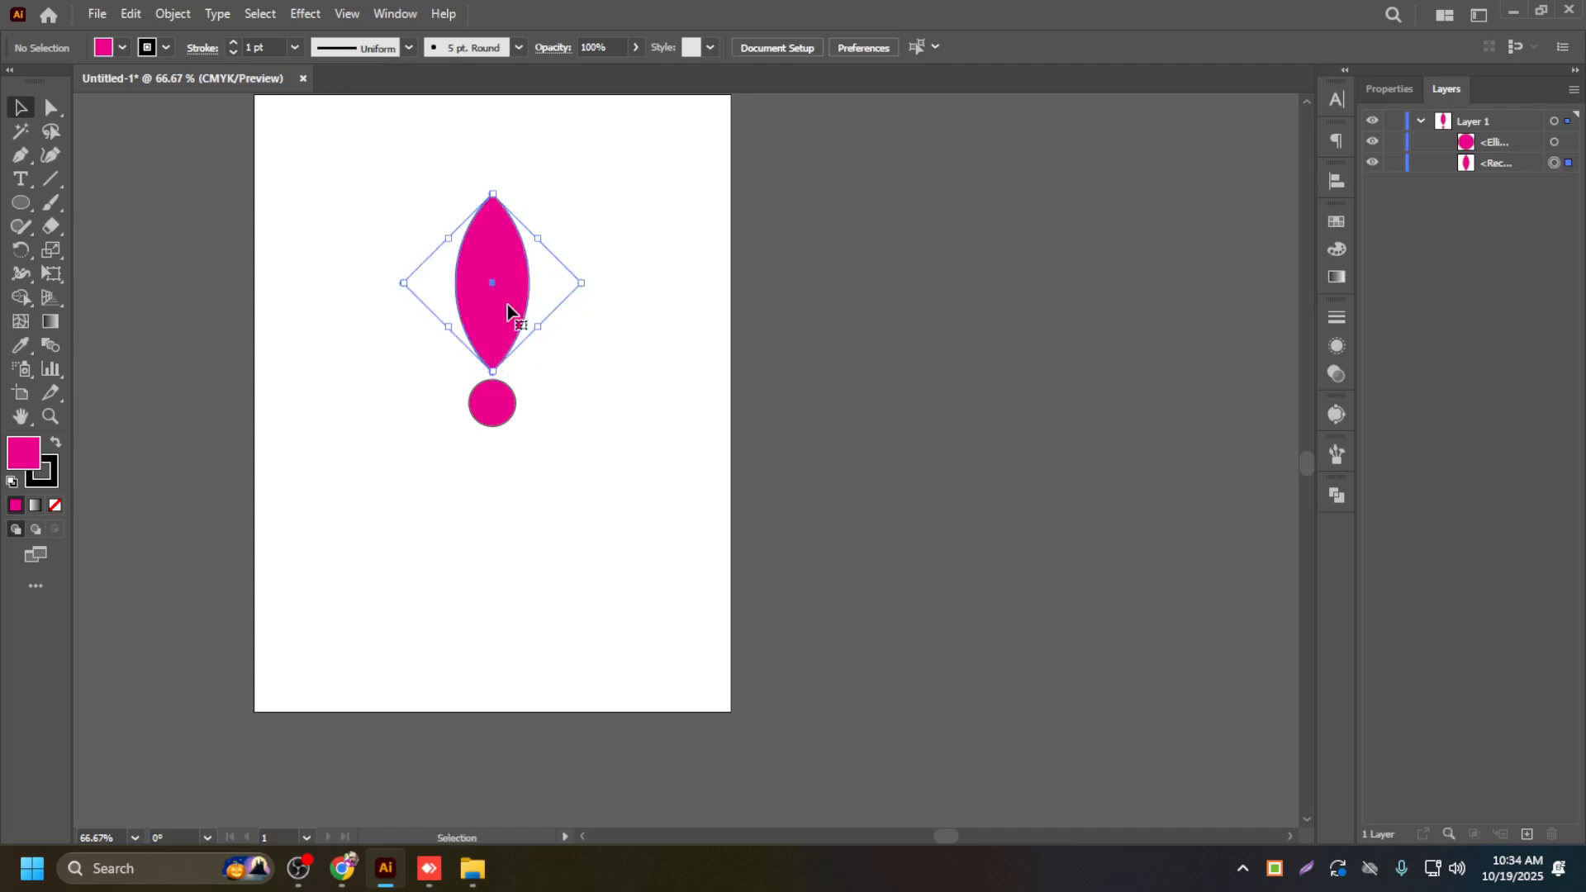
click(545, 352)
Step: Select the leaf and the circle together, first by marquee and again by adding the circle to the leaf, clearing each selection
drag(319, 286, 525, 496)
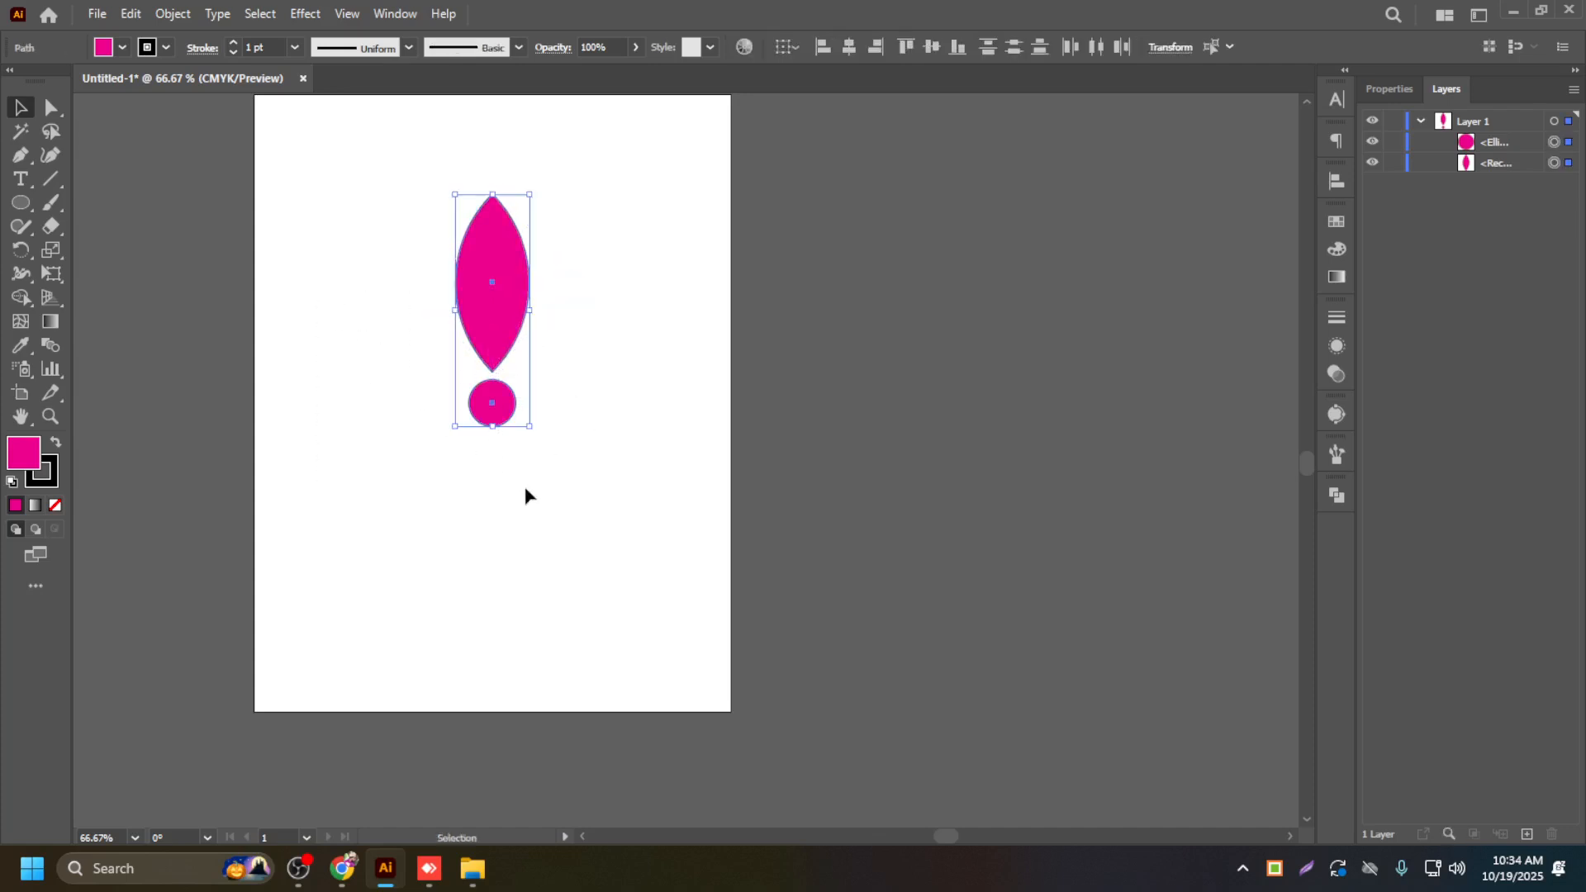
click(490, 403)
click(579, 314)
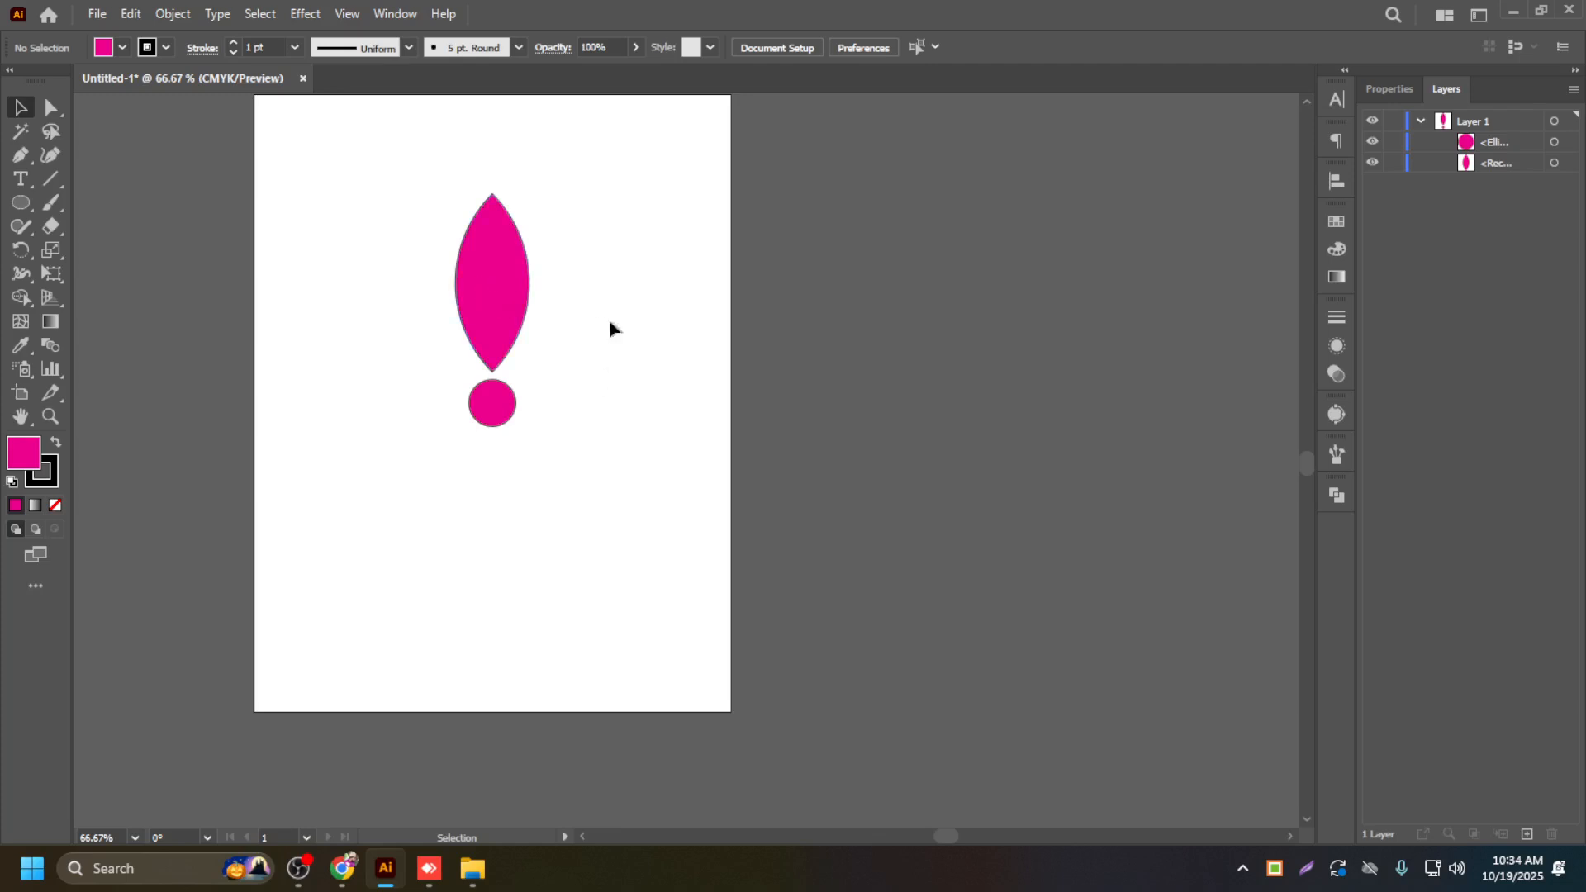
scroll(610, 329, down, 1)
drag(376, 257, 567, 433)
click(641, 339)
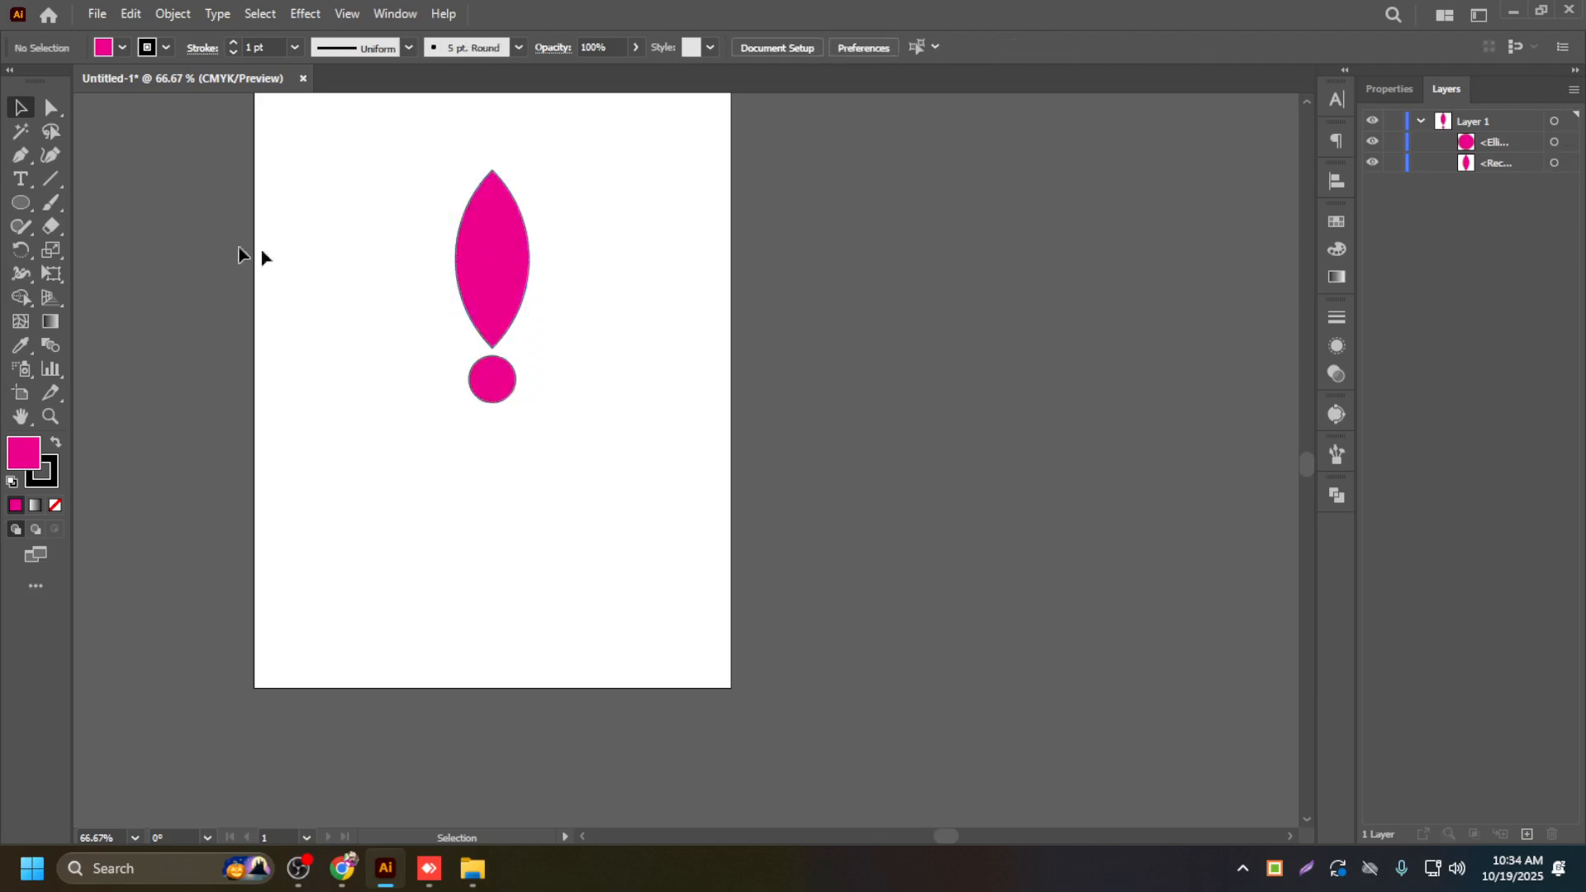
click(508, 306)
shift+click(513, 390)
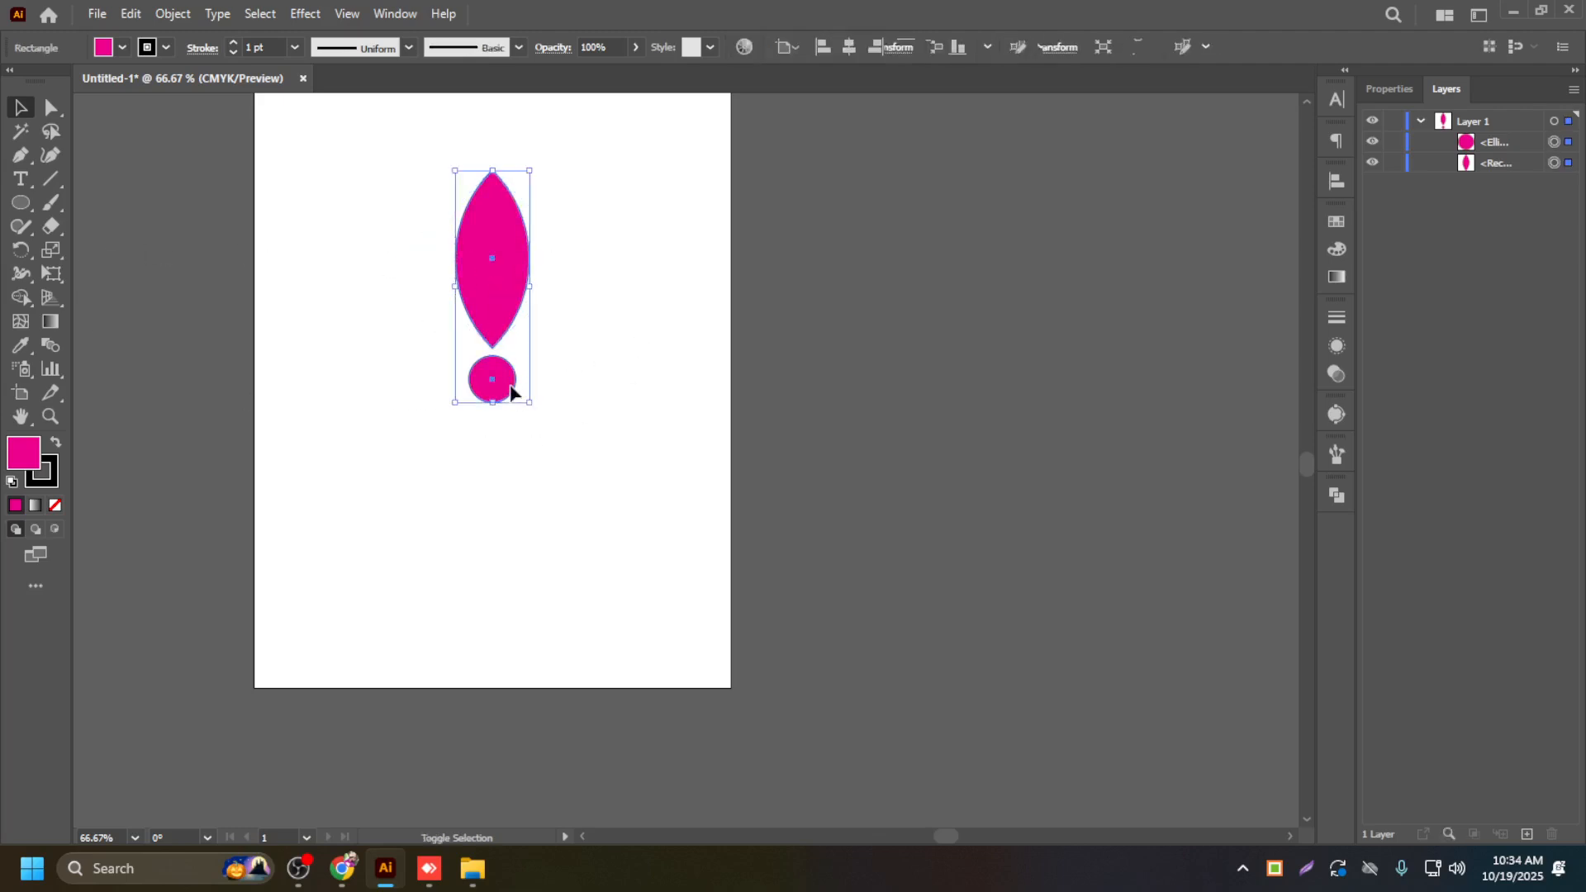
click(604, 343)
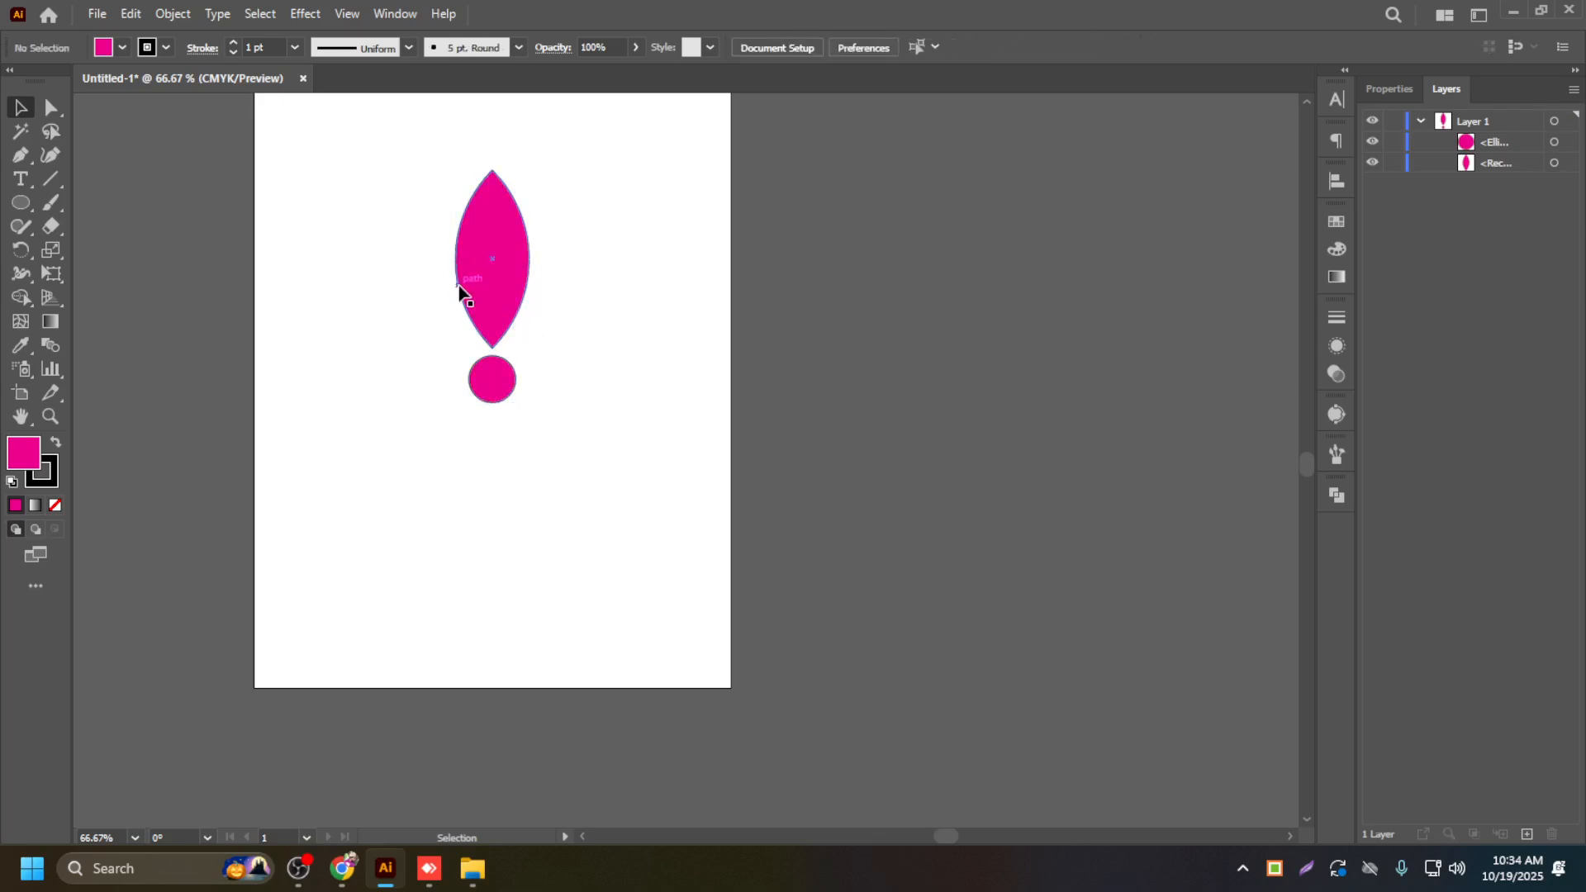
Step: Remove the black stroke from both the leaf and the circle by setting it to None, and deselect them
scroll(461, 289, up, 2)
scroll(487, 339, down, 1)
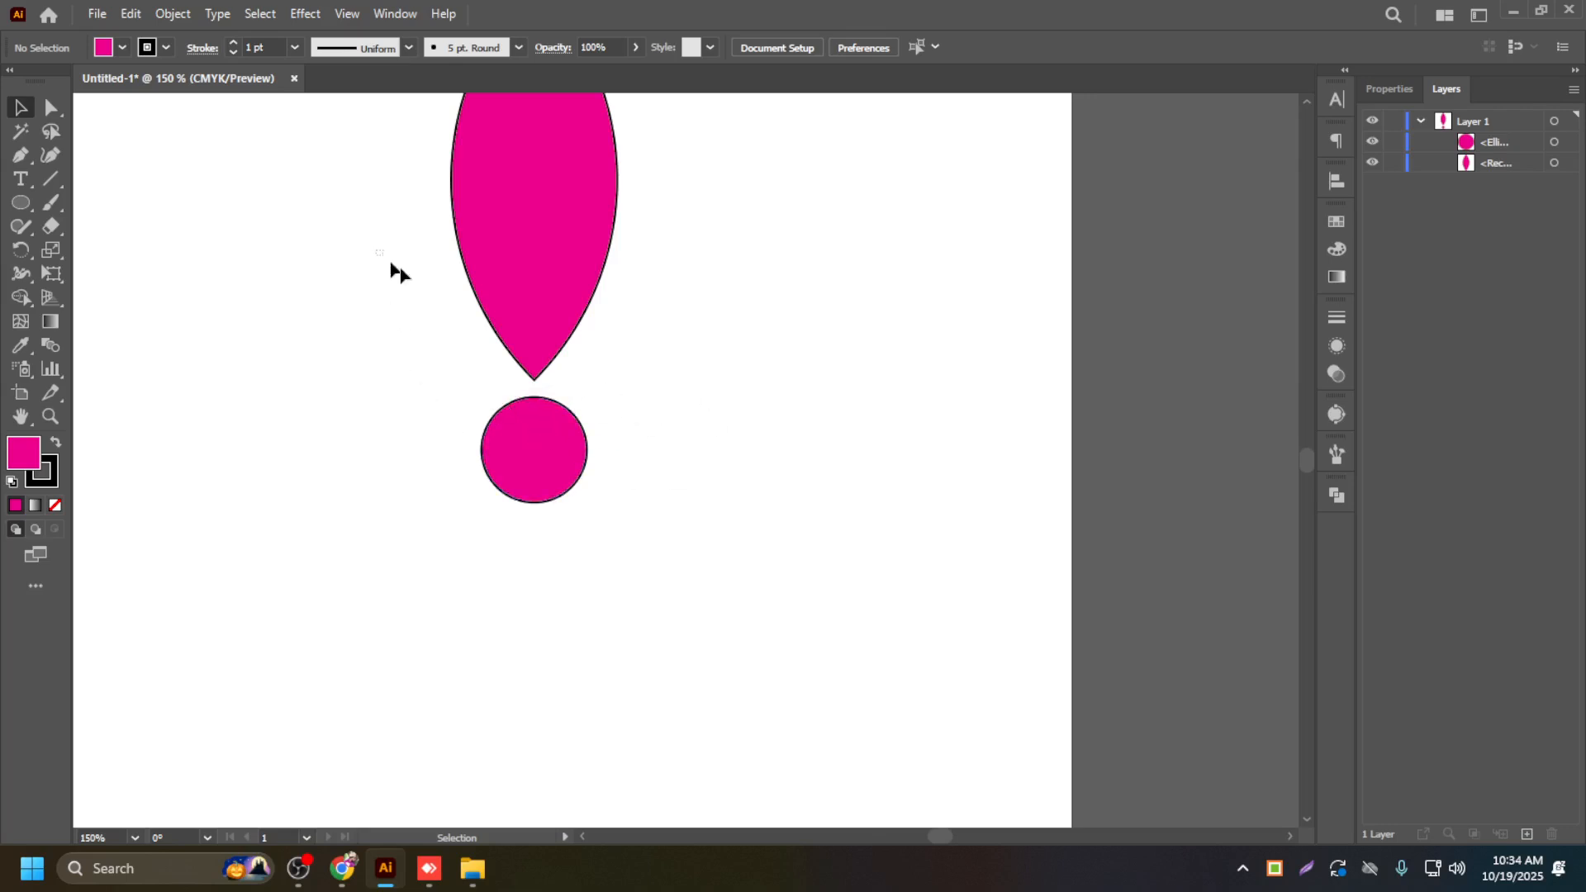
drag(380, 248, 716, 567)
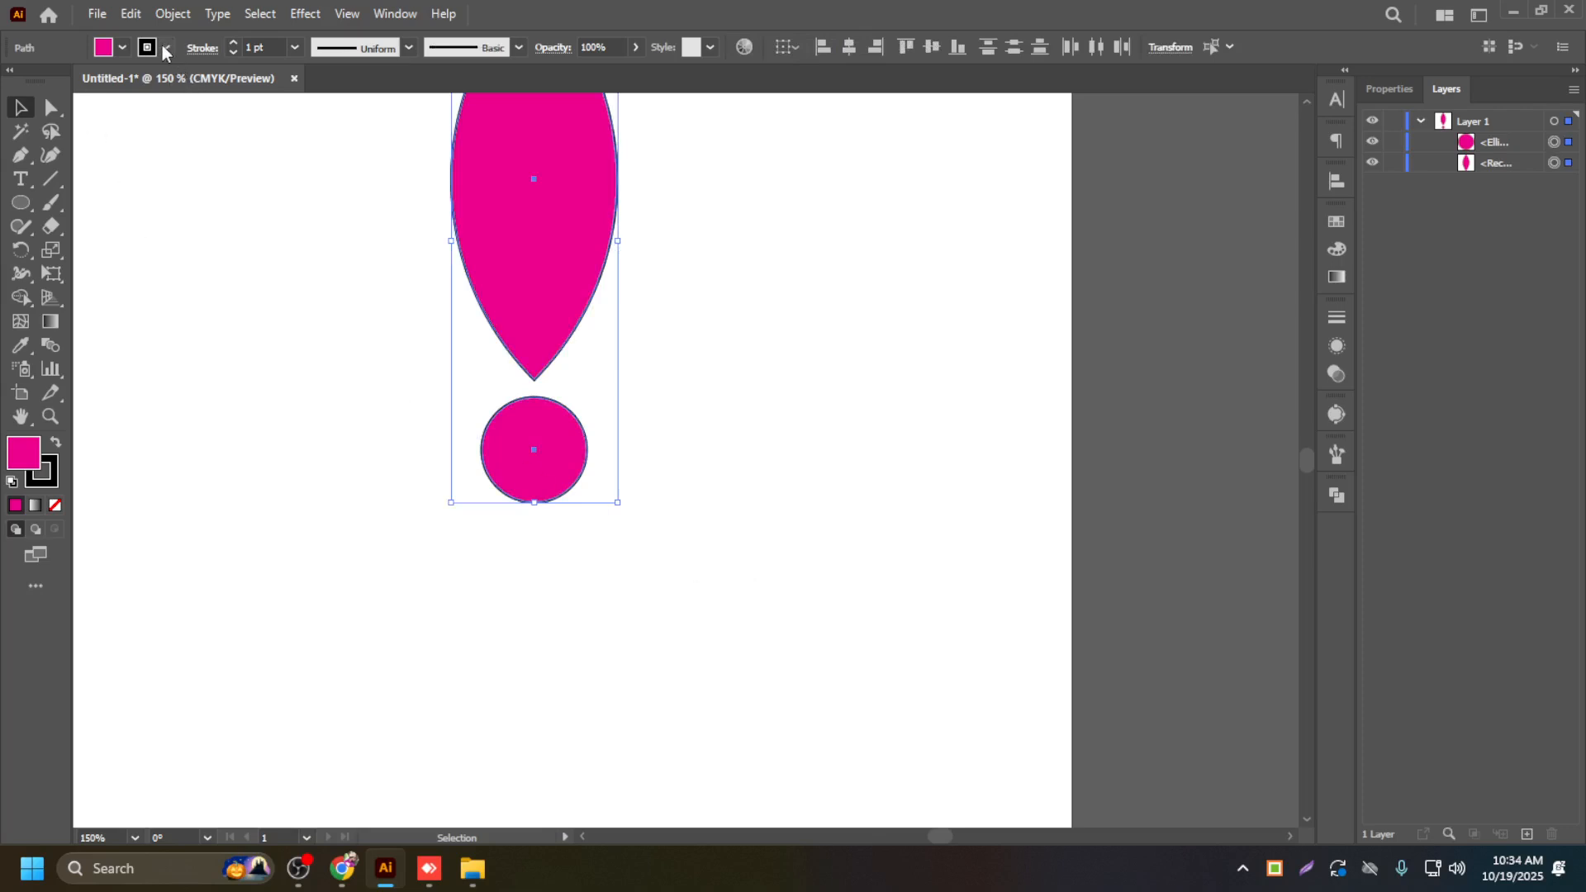
click(166, 48)
click(12, 80)
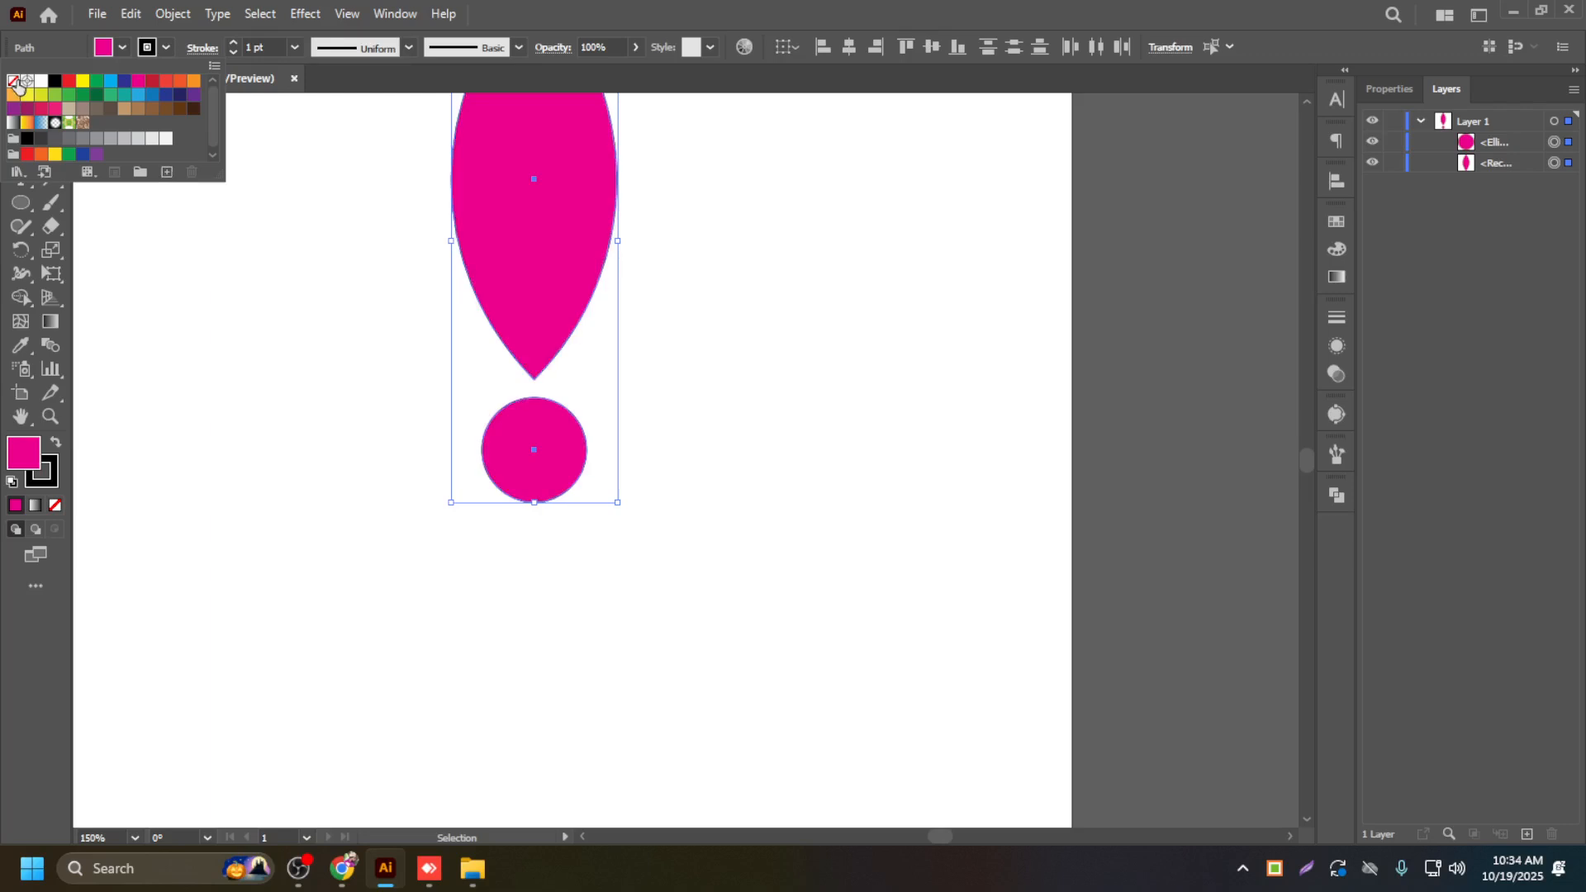
click(652, 613)
Step: Select the leaf, switch the keyboard input mode in the system tray, and try out the Rotate tool on the leaf
scroll(616, 556, up, 2)
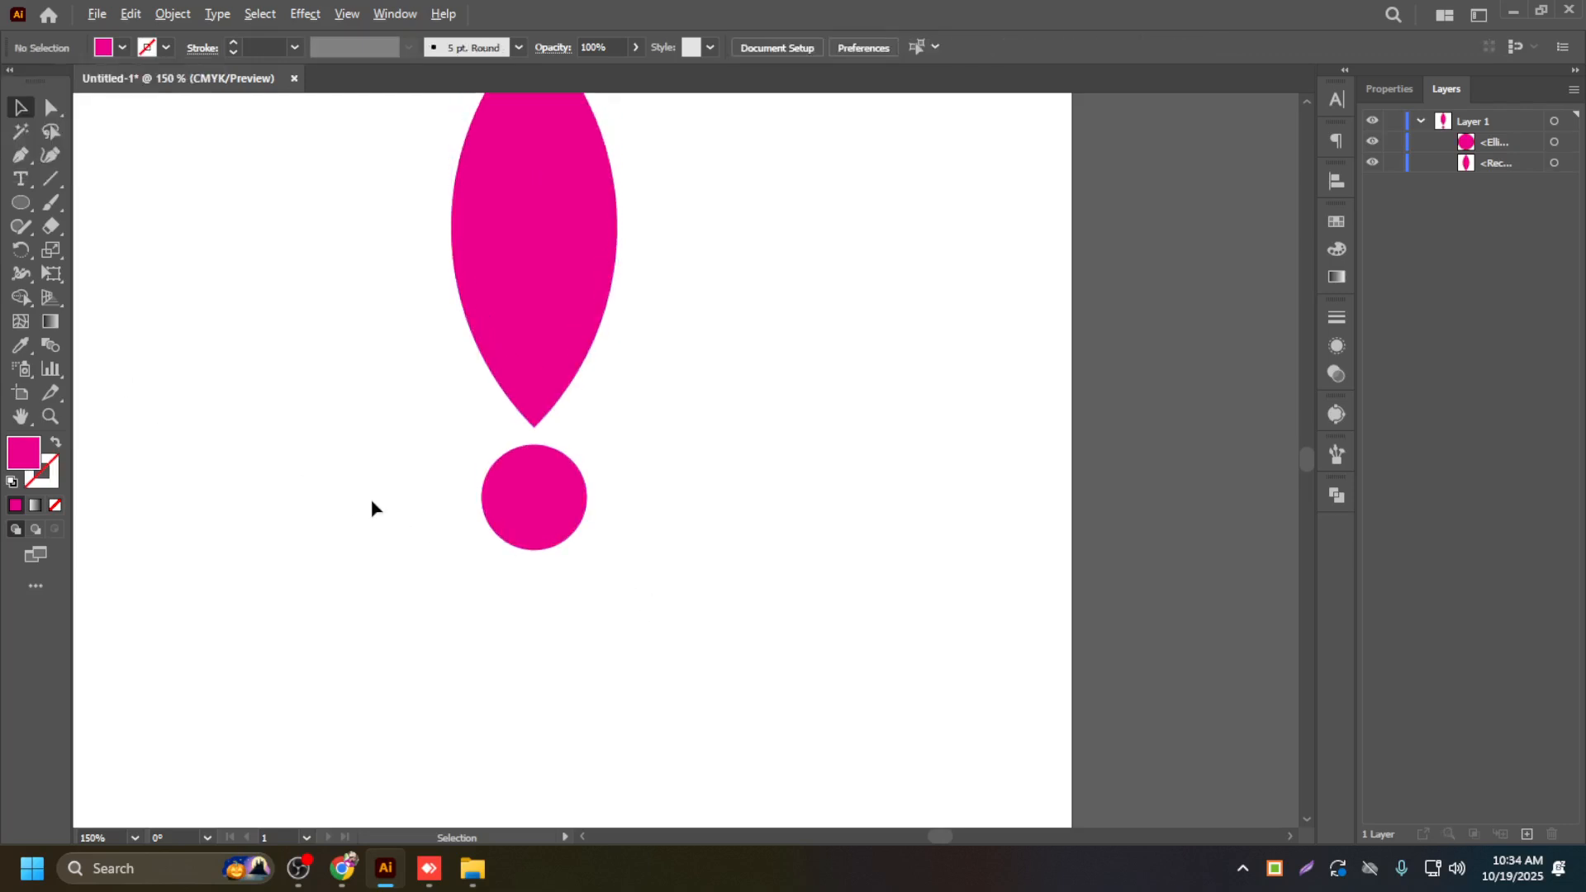
scroll(371, 499, down, 1)
click(463, 357)
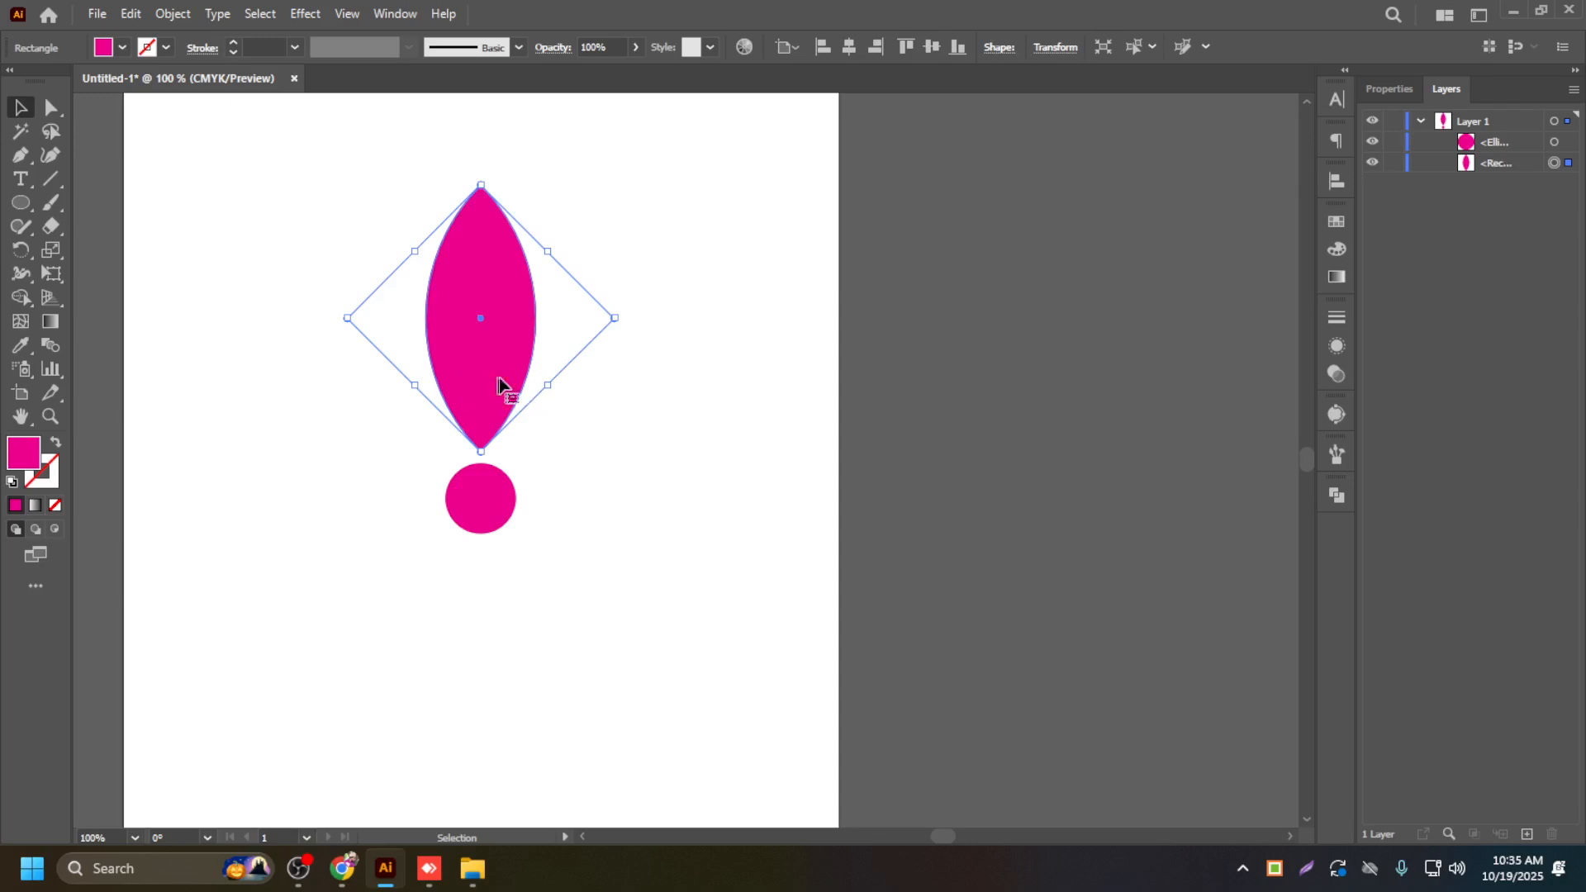
click(1274, 869)
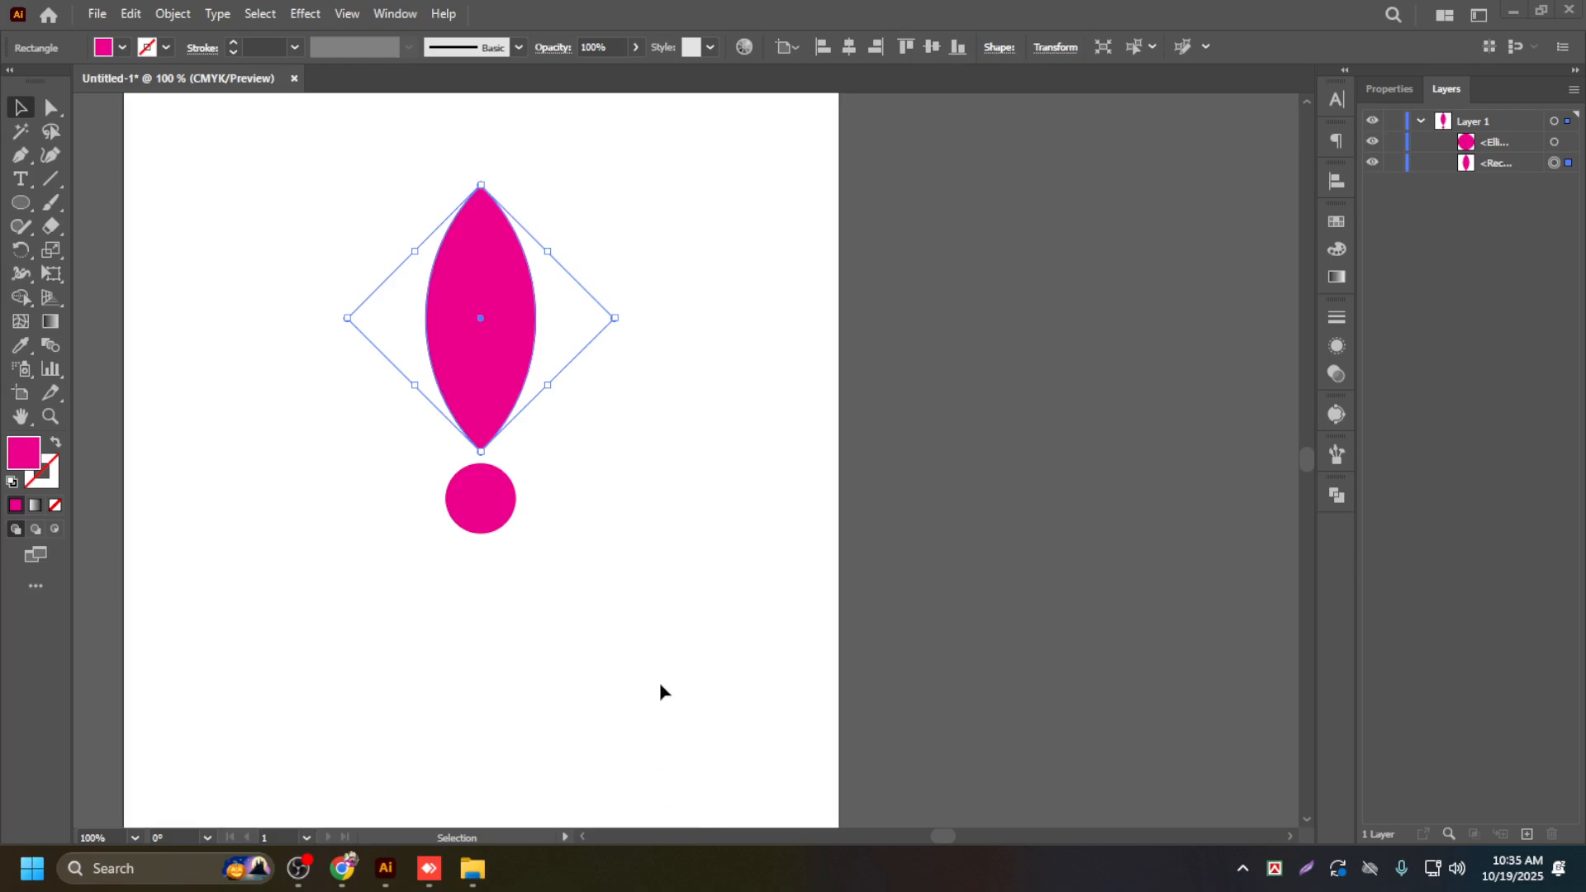
click(683, 609)
click(491, 385)
key(r)
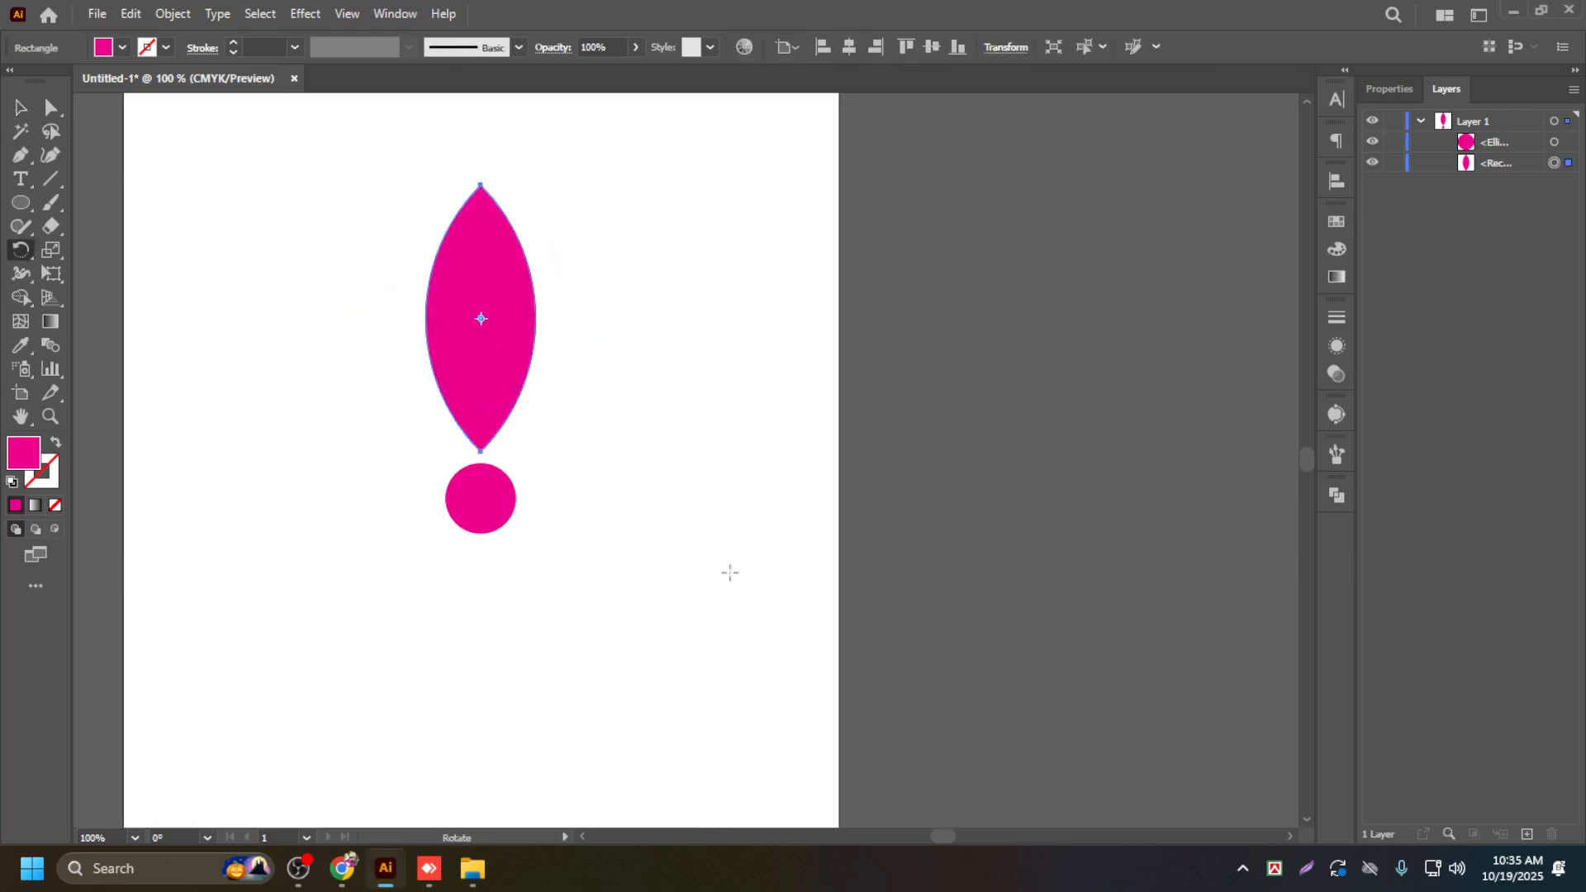
scroll(599, 417, up, 1)
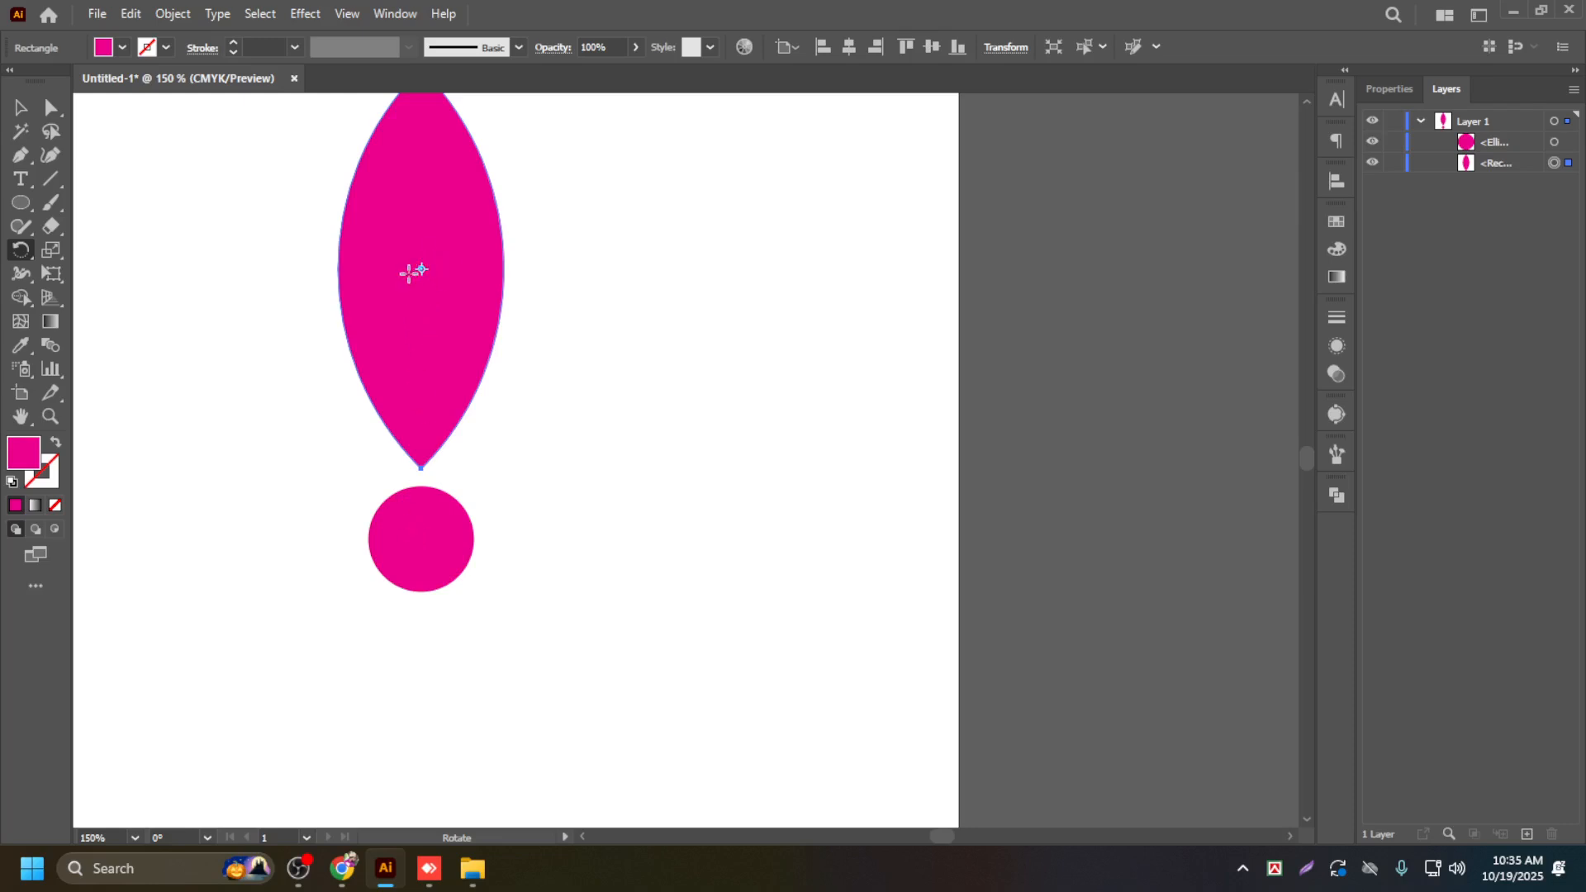
key(v)
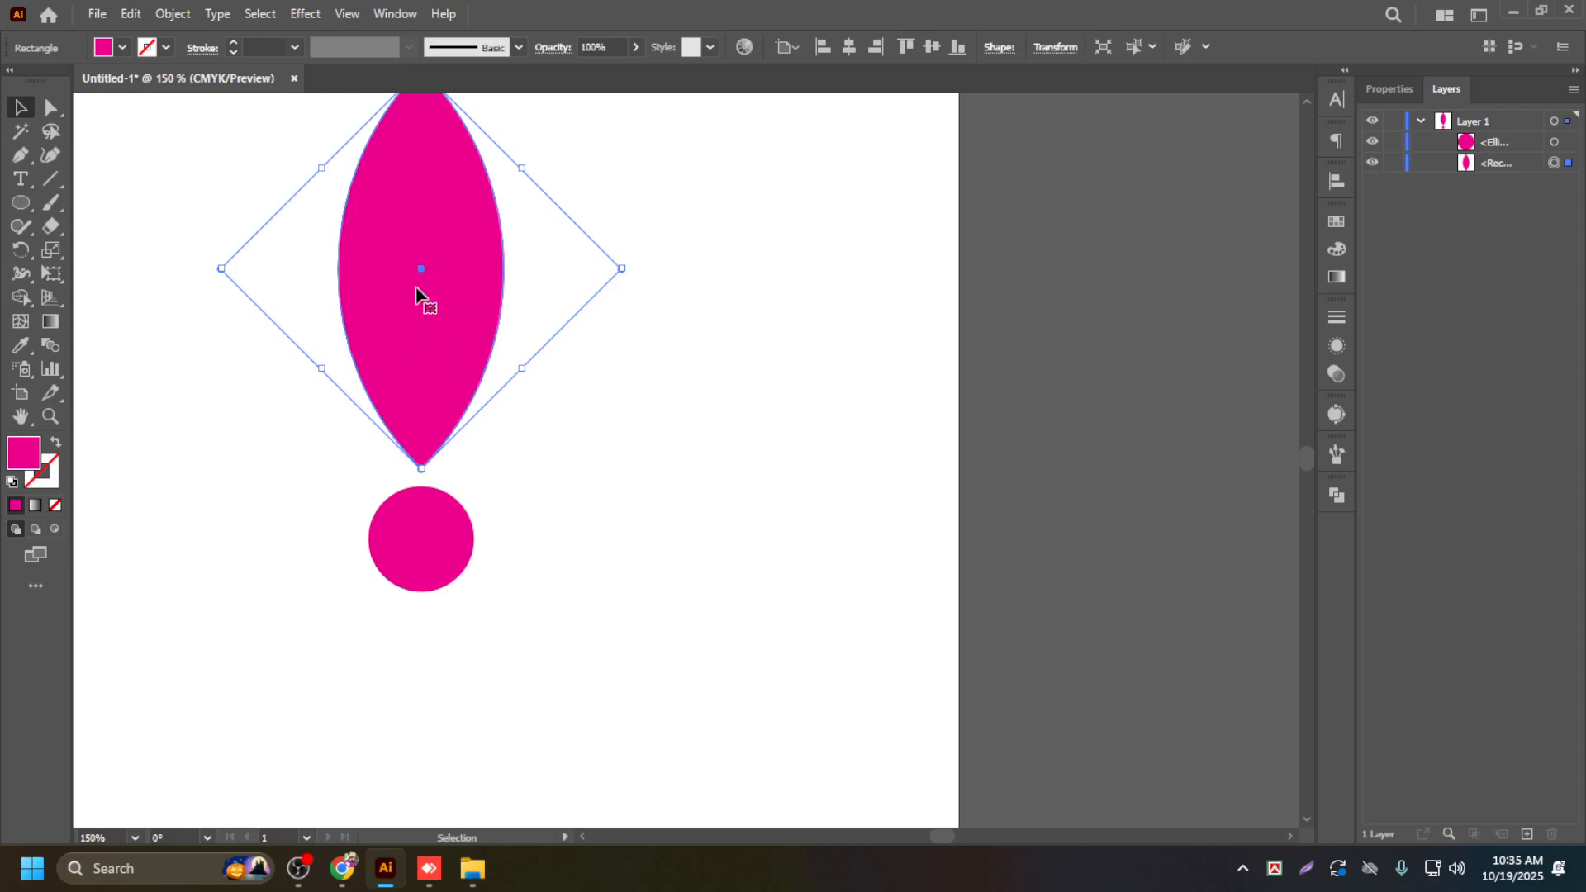
Step: Rotate the leaf clockwise around the circle's centre until it points up and to the right
key(r)
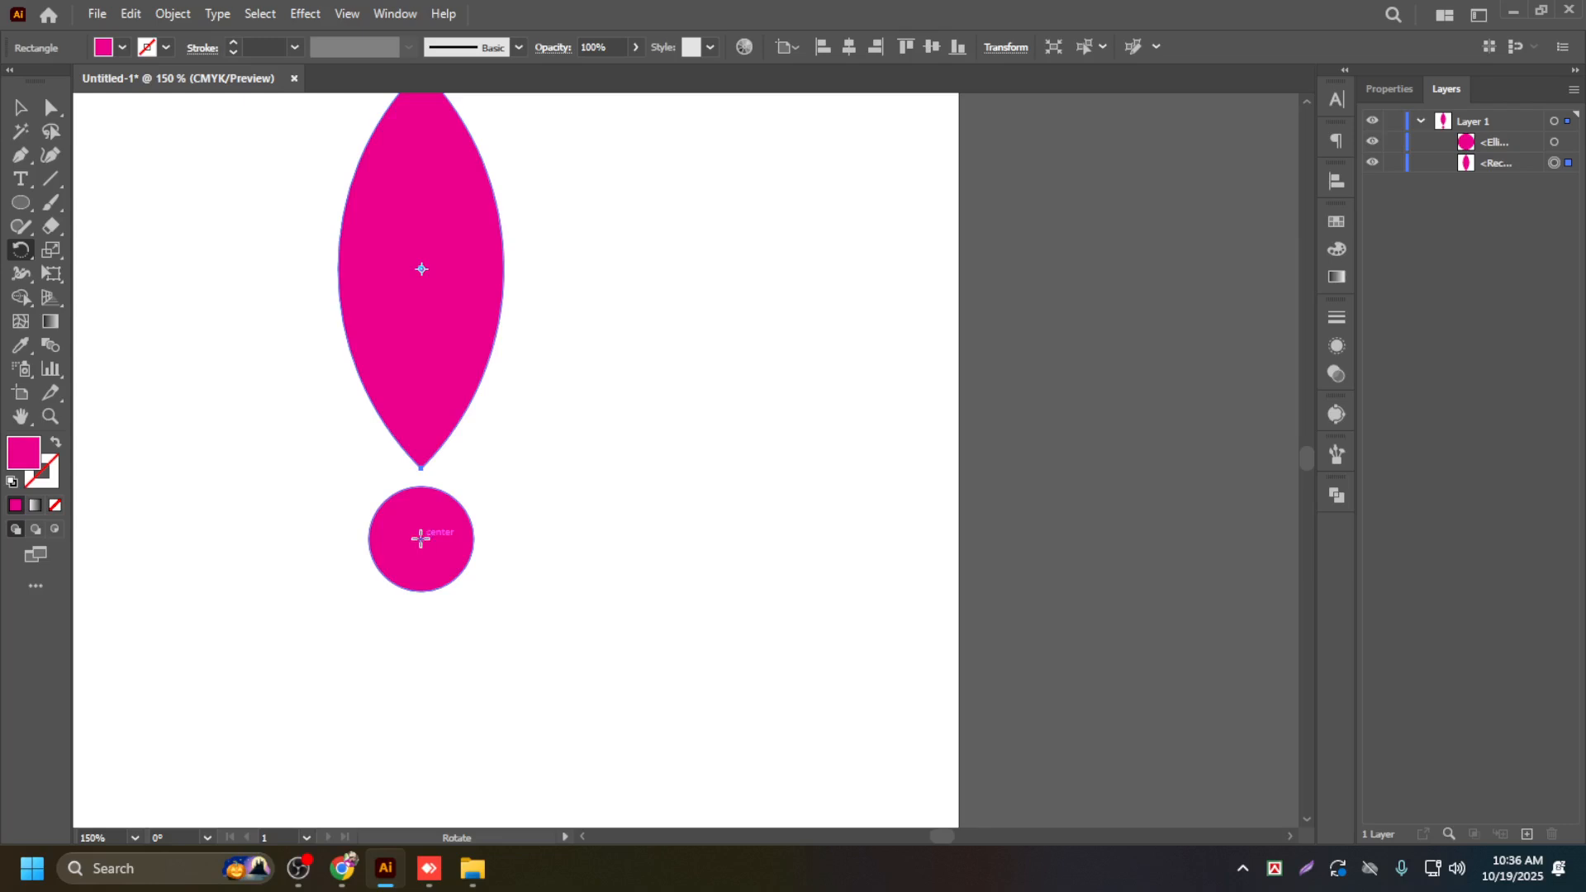
click(420, 539)
drag(414, 174, 476, 250)
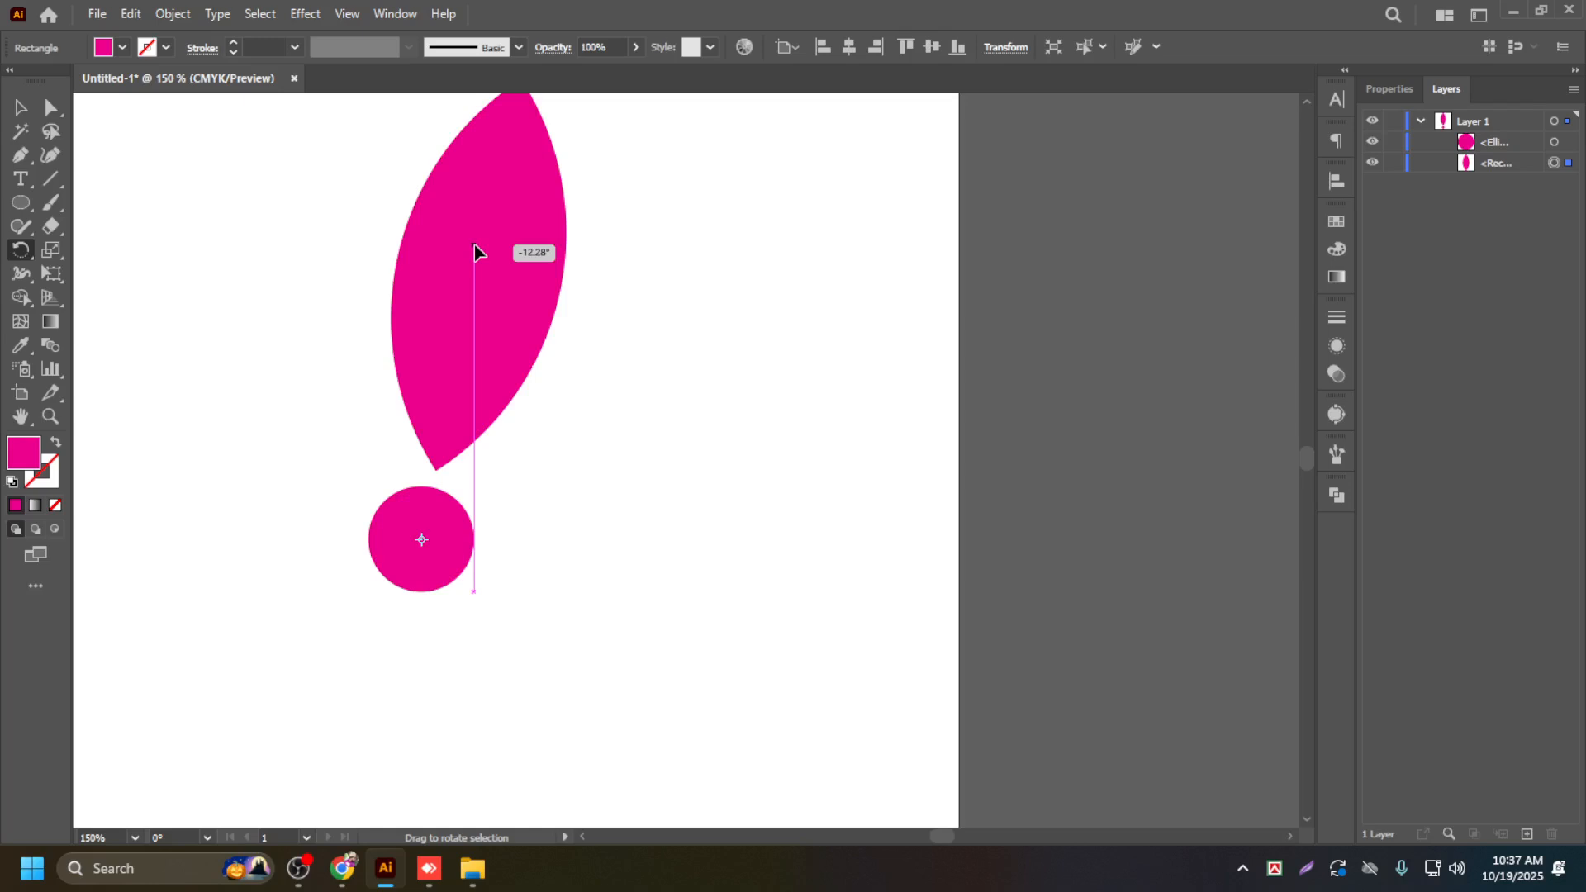
drag(474, 246, 609, 379)
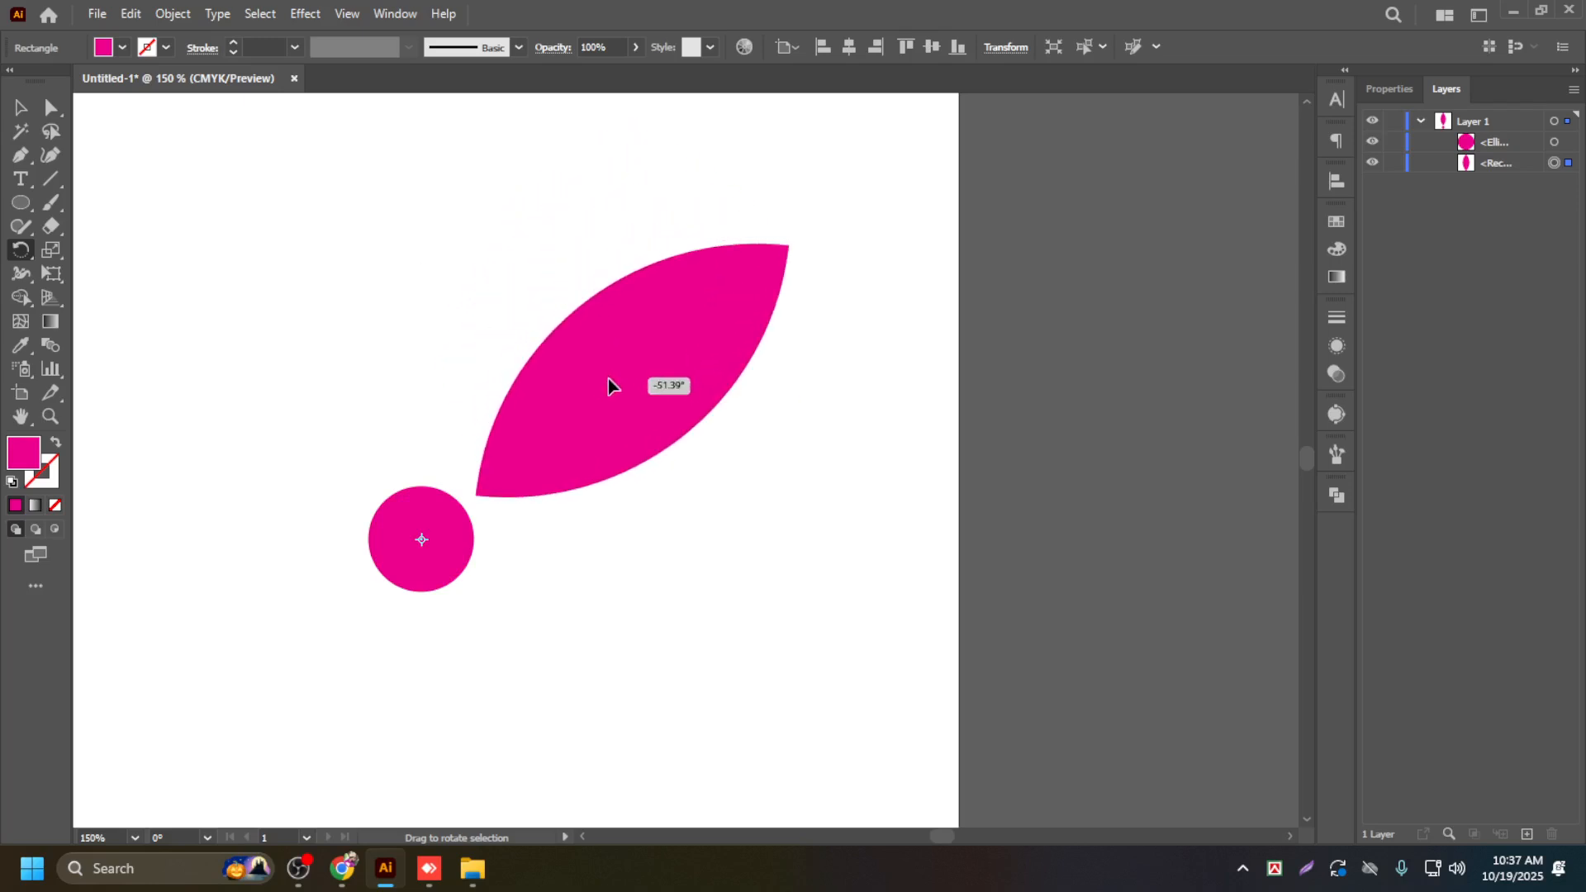
drag(608, 379, 620, 419)
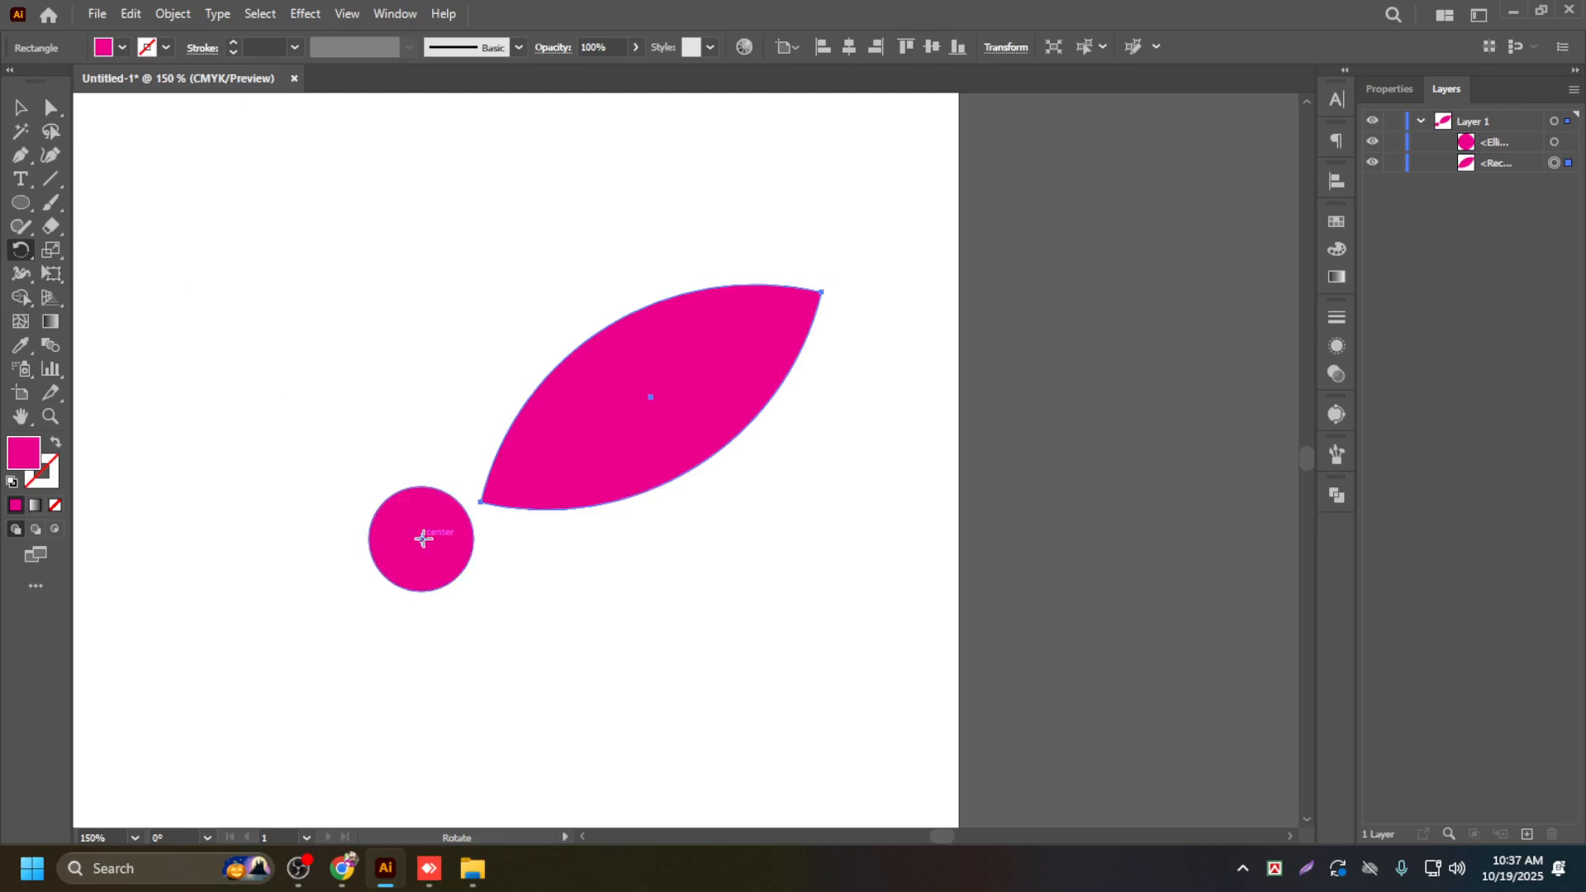
Step: Reset the rotation pivot to the circle's centre and rotate a copy of the leaf about 50° clockwise around it
click(382, 434)
key(v)
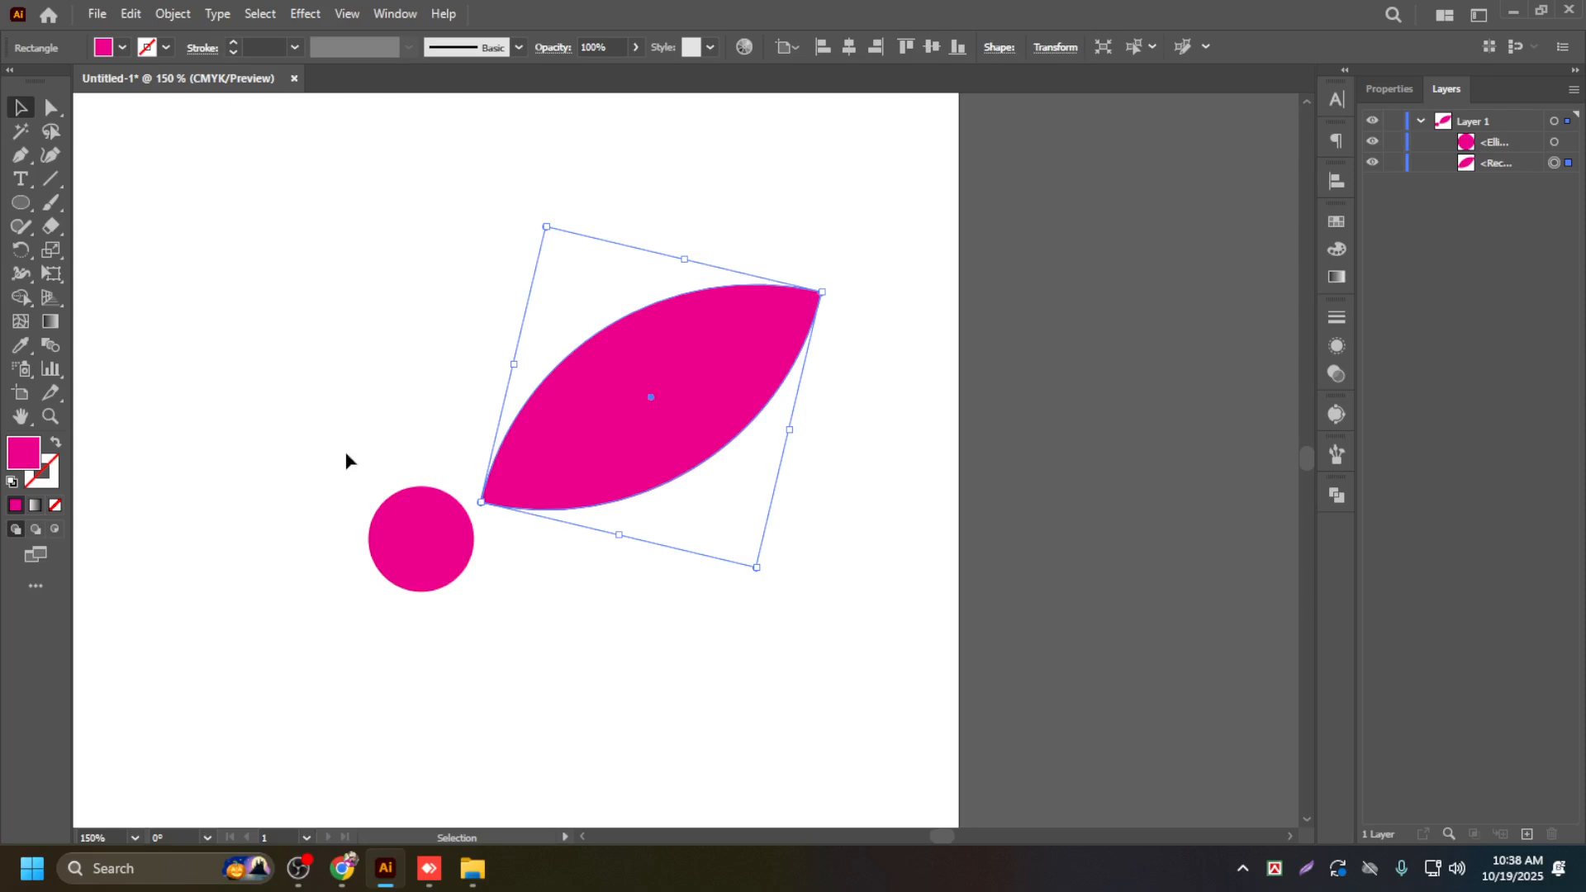
key(r)
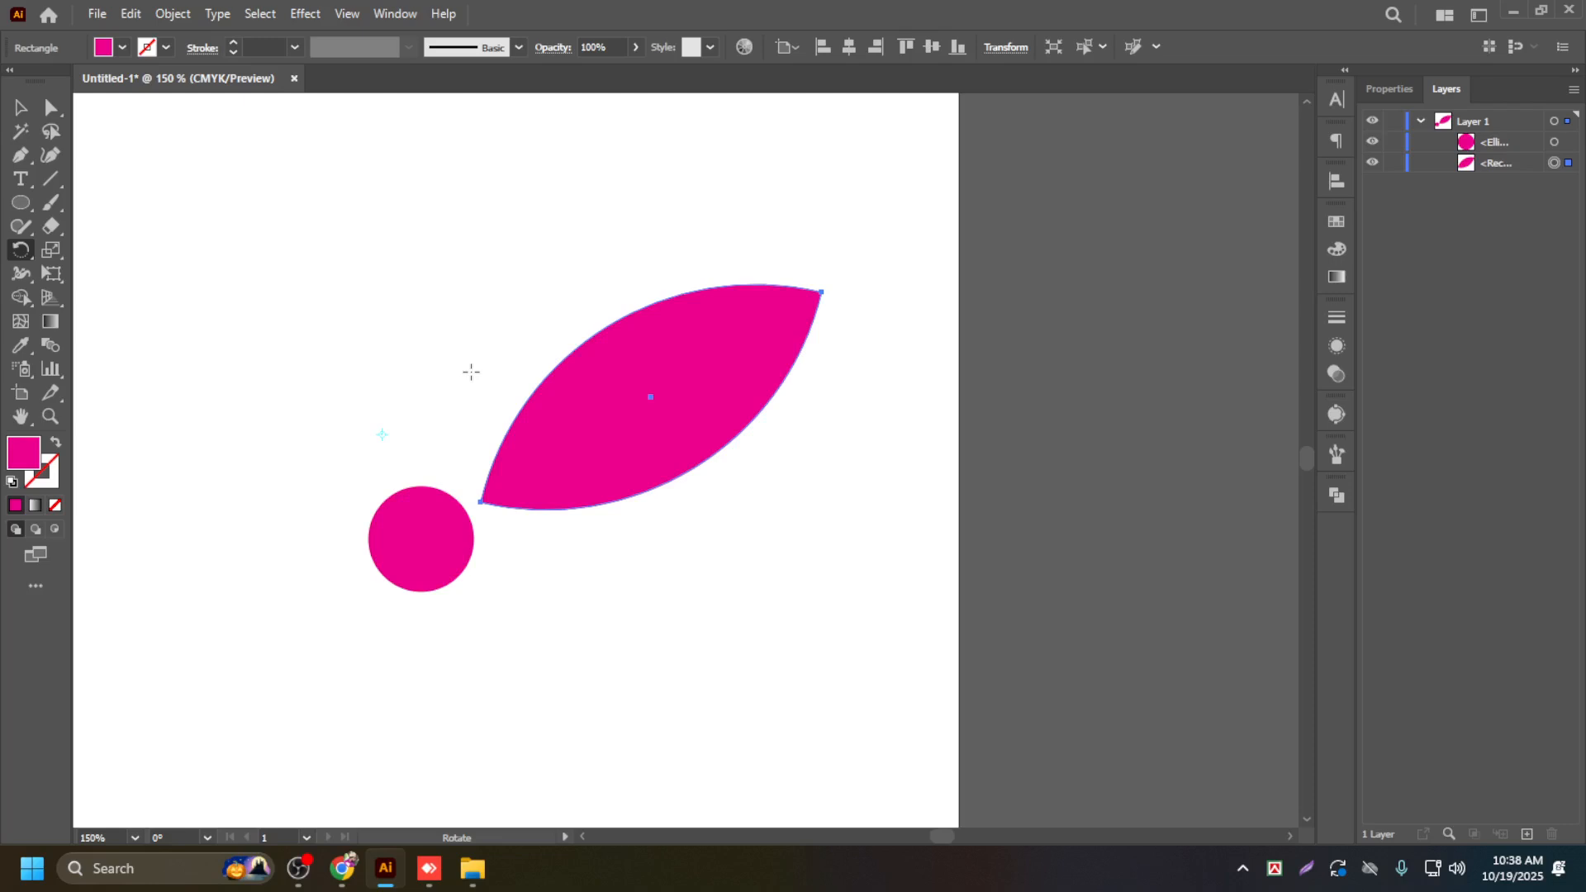
click(420, 539)
drag(683, 357, 698, 610)
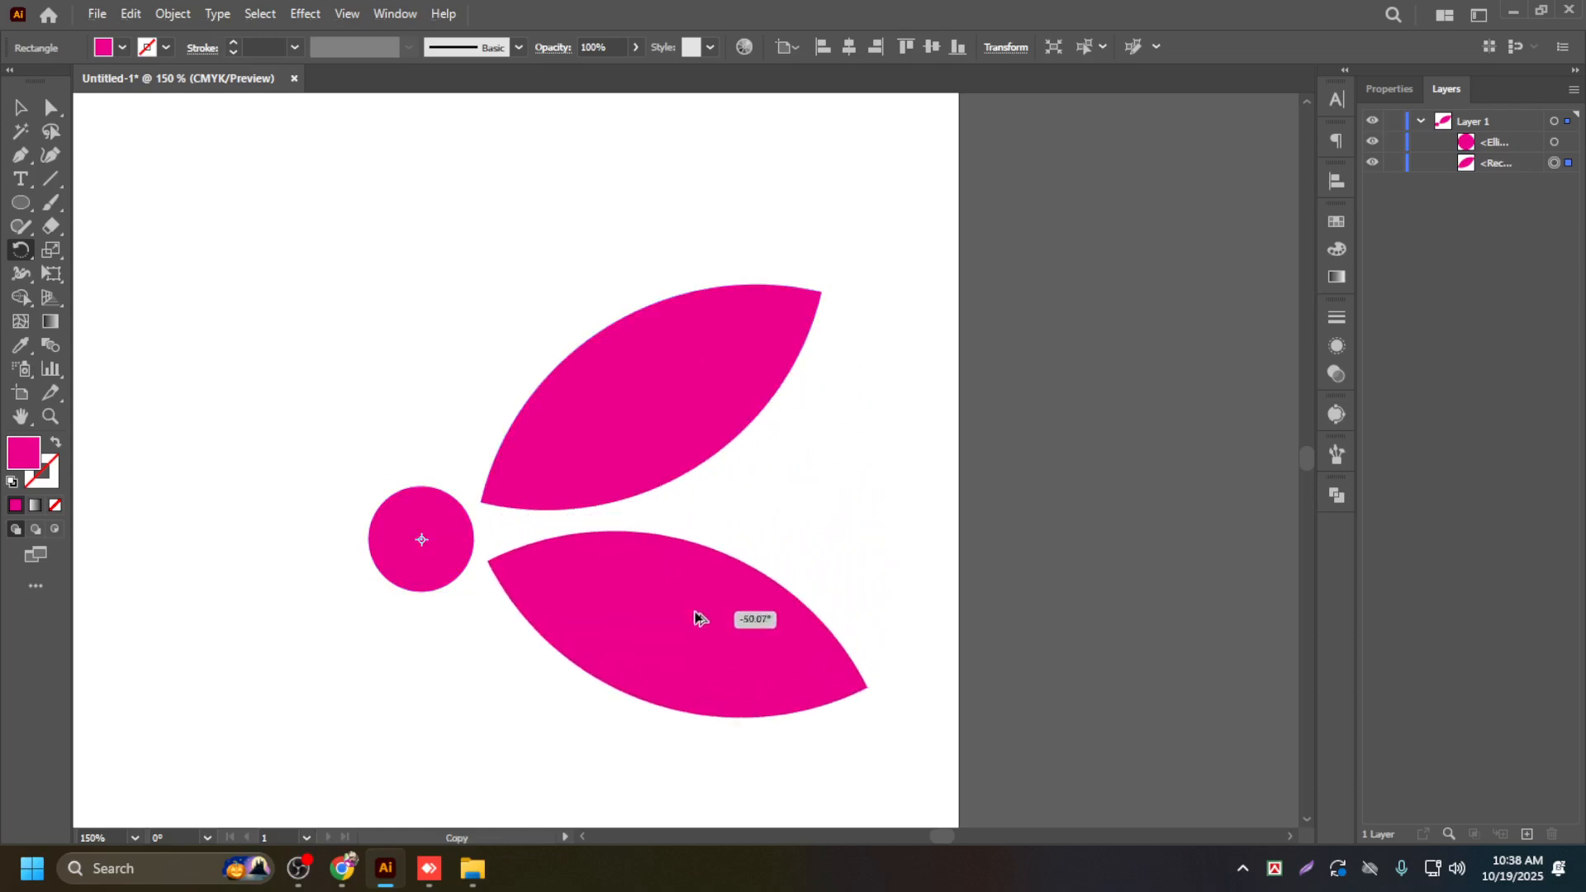
drag(694, 618, 689, 620)
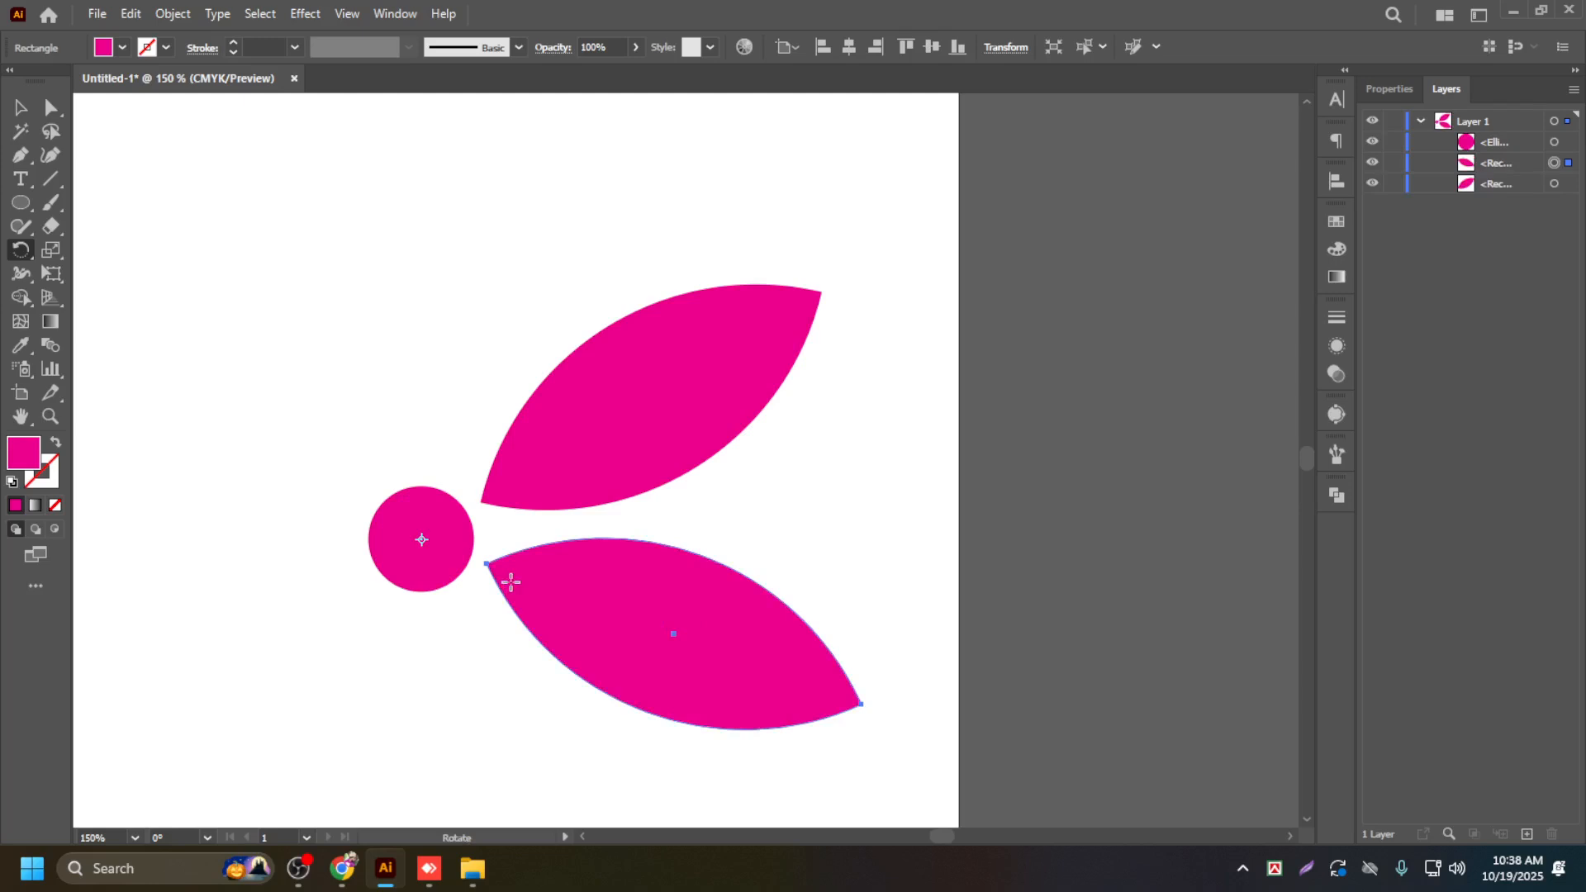
Step: Repeat the rotated copy five more times to complete a flower of seven petals around the circle
scroll(513, 580, down, 1)
scroll(512, 581, down, 3)
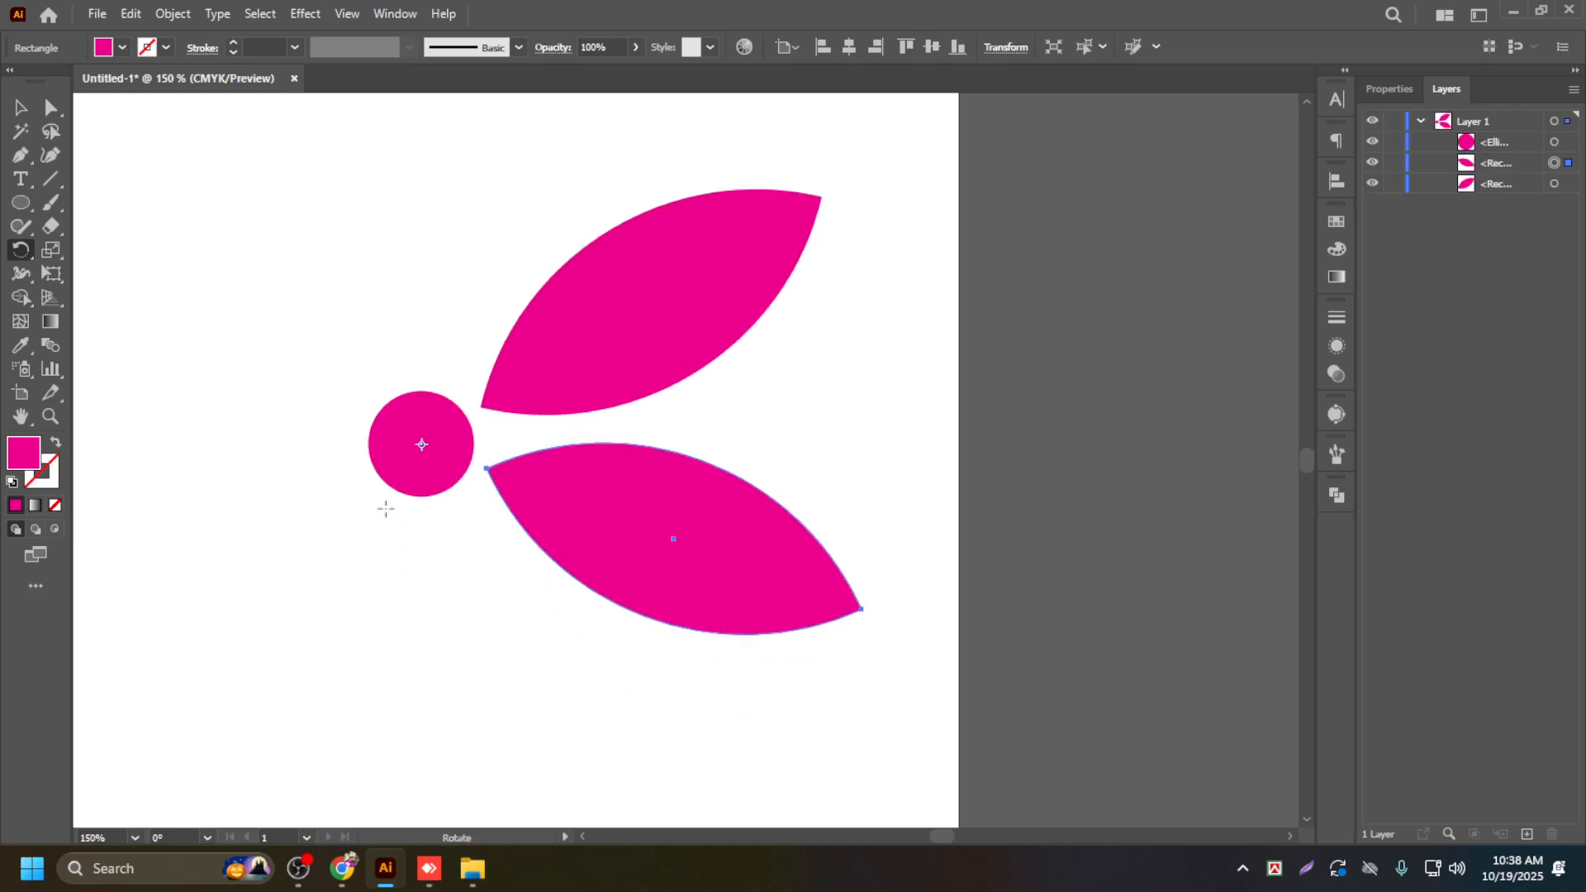
key(ctrl+d)
key(ctrl+d)
key(ctrl+d)
key(ctrl+d)
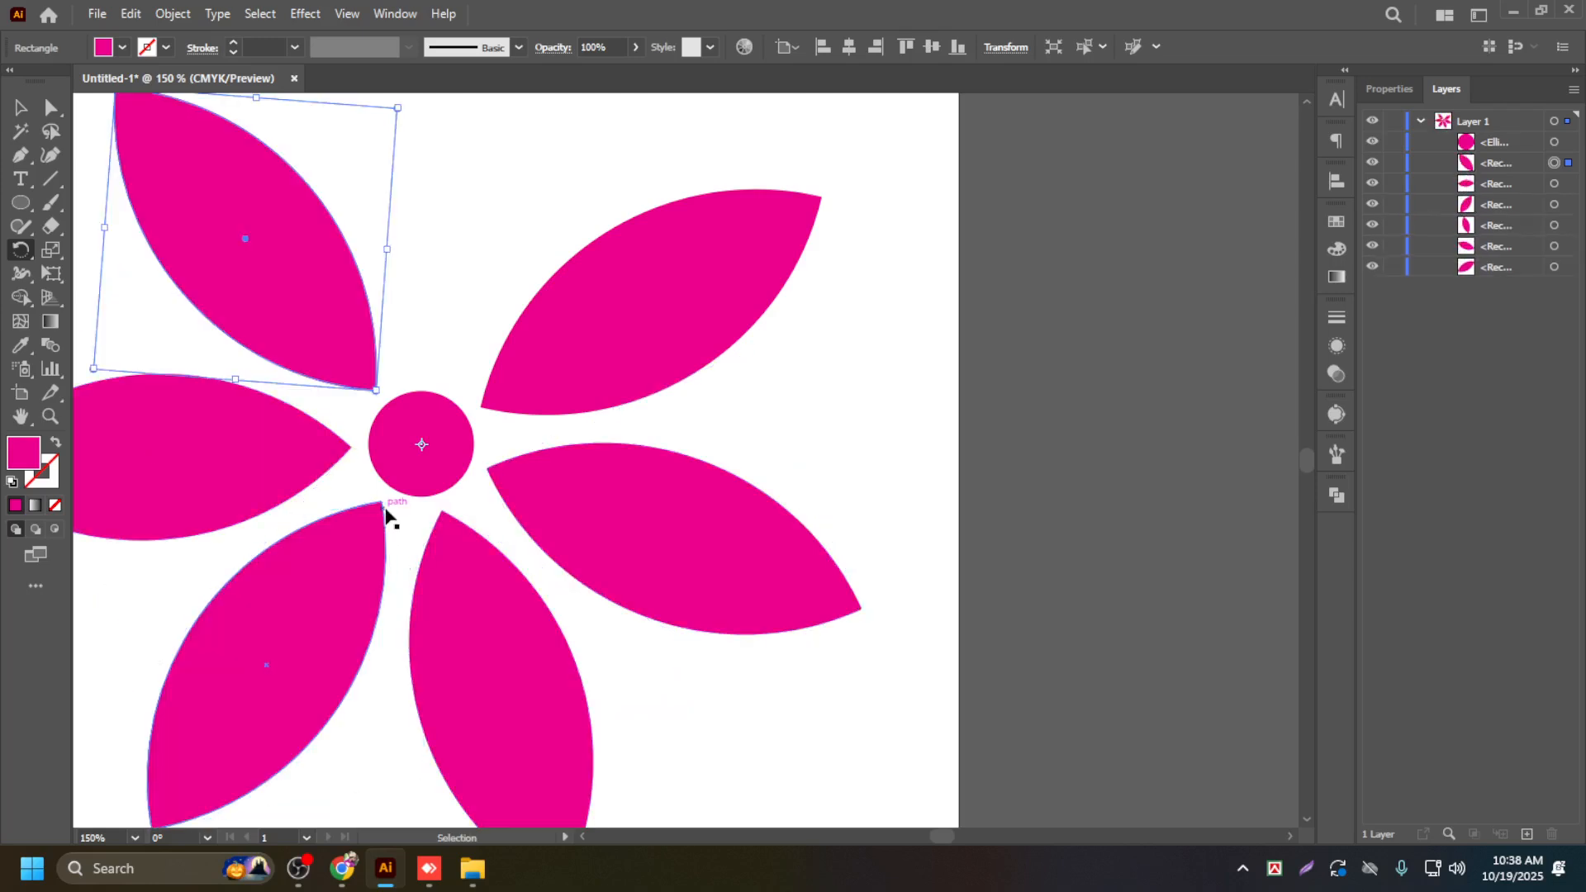
key(ctrl+d)
key(ctrl+minus)
key(ctrl+minus)
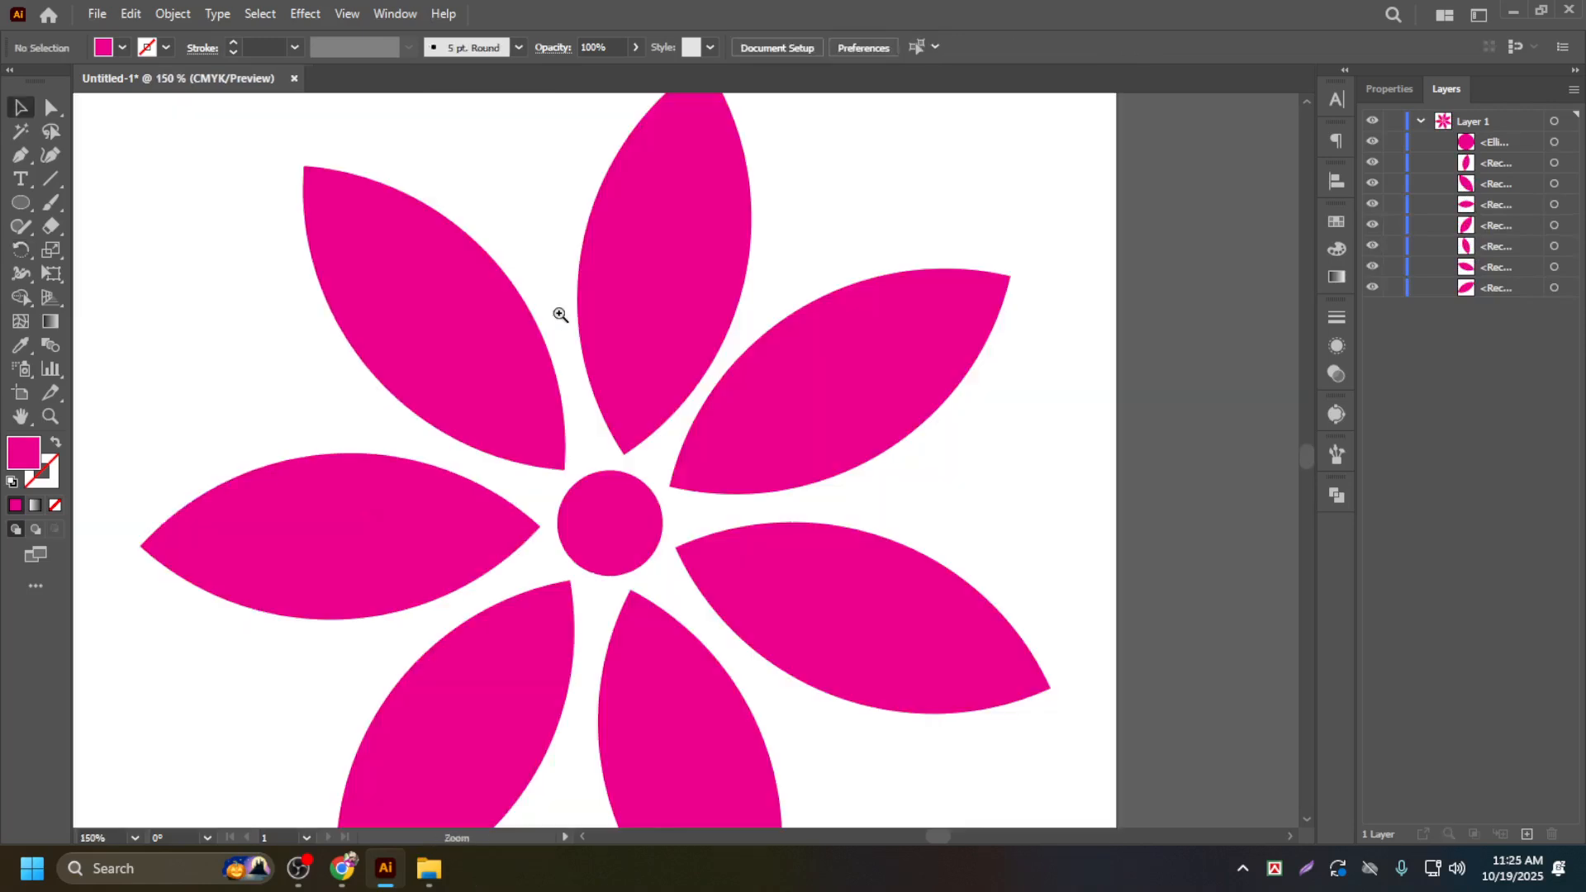
Step: Delete the flower's upper-left petal and undo the deletion
click(481, 361)
key(a)
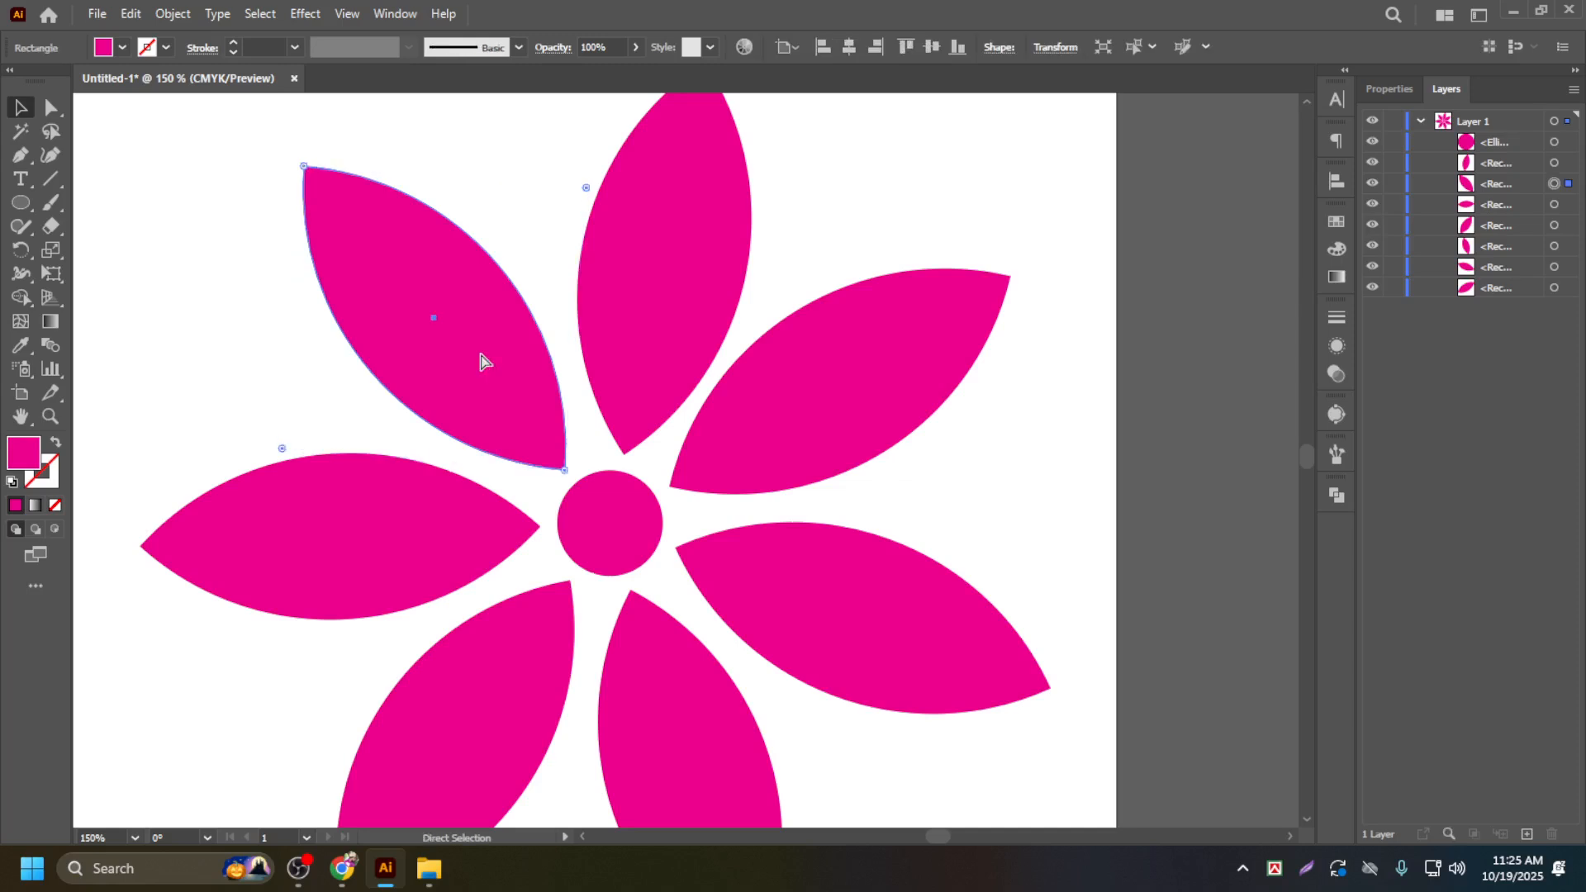
key(Delete)
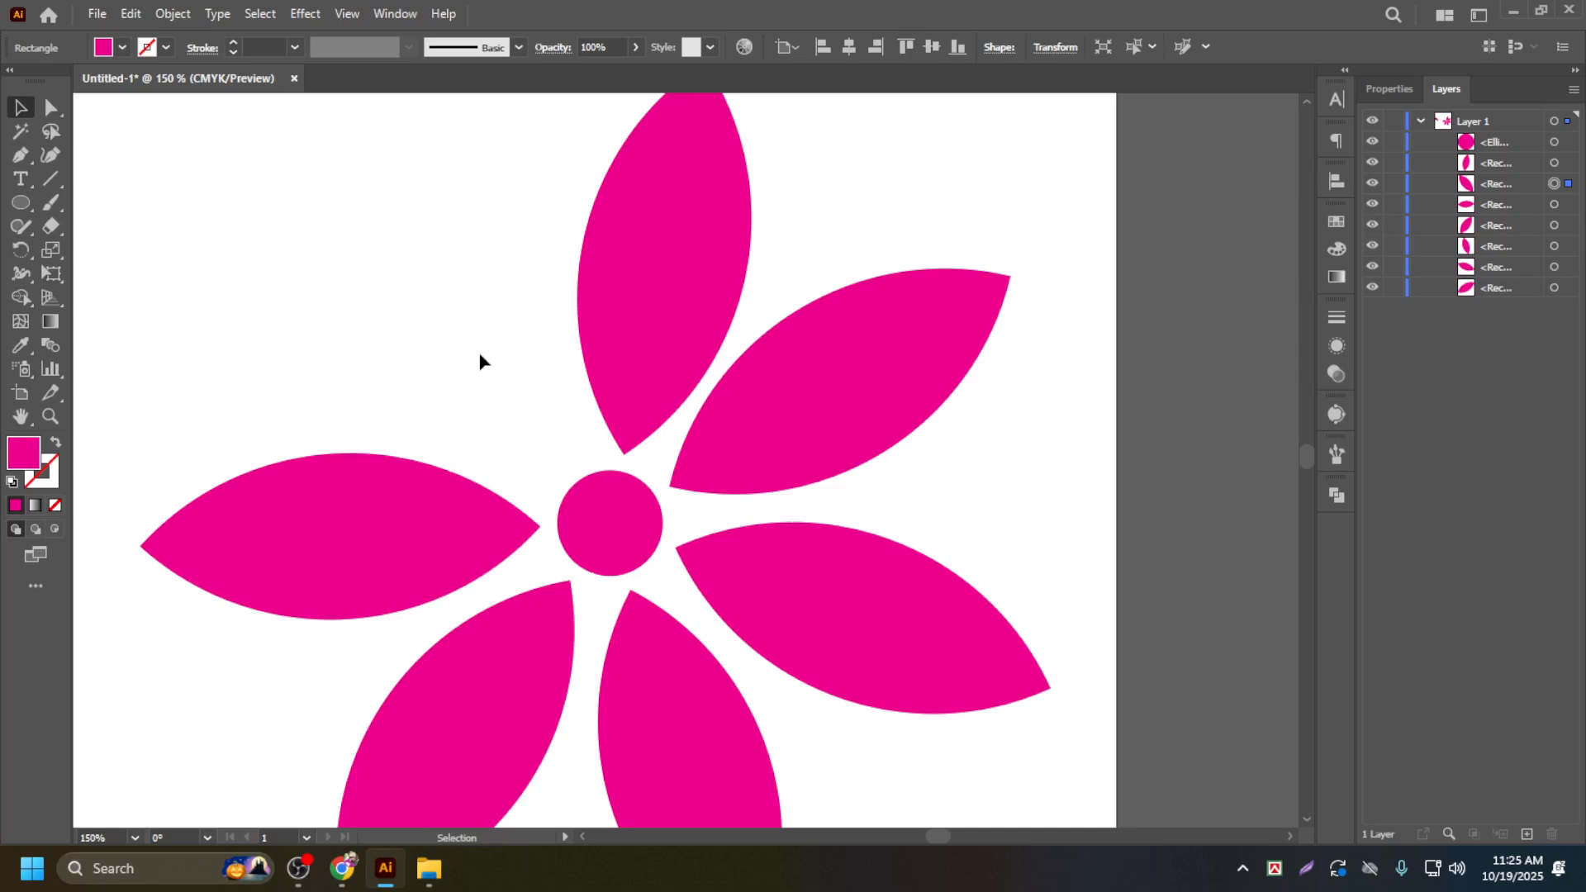
key(ctrl+z)
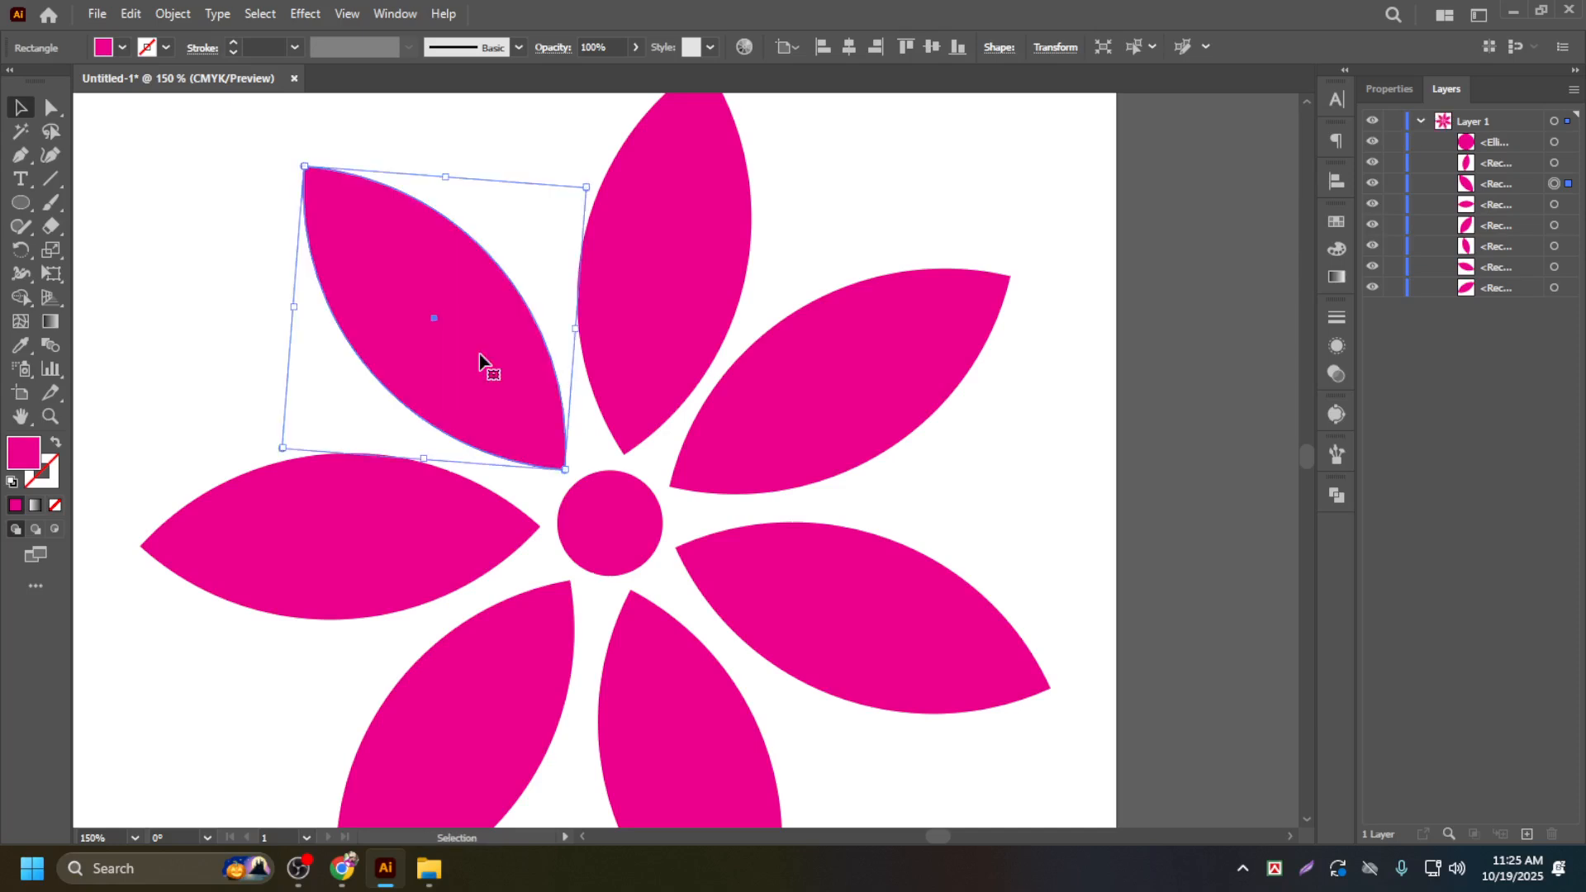
Step: Delete the flower's two petals on the left and the one at its upper right
key(ctrl+0)
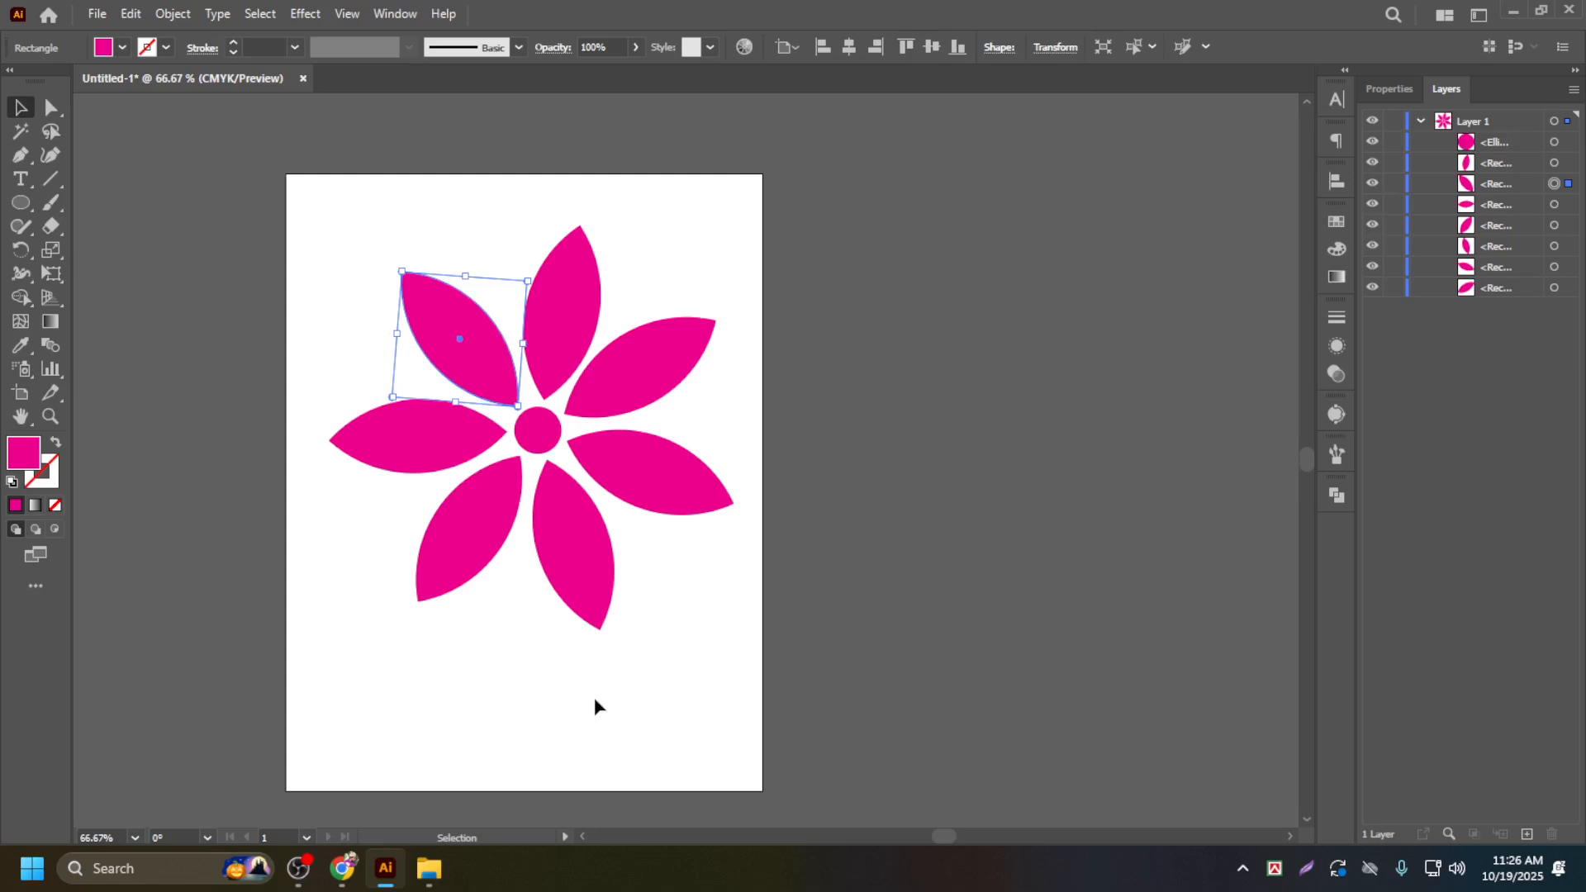
click(537, 698)
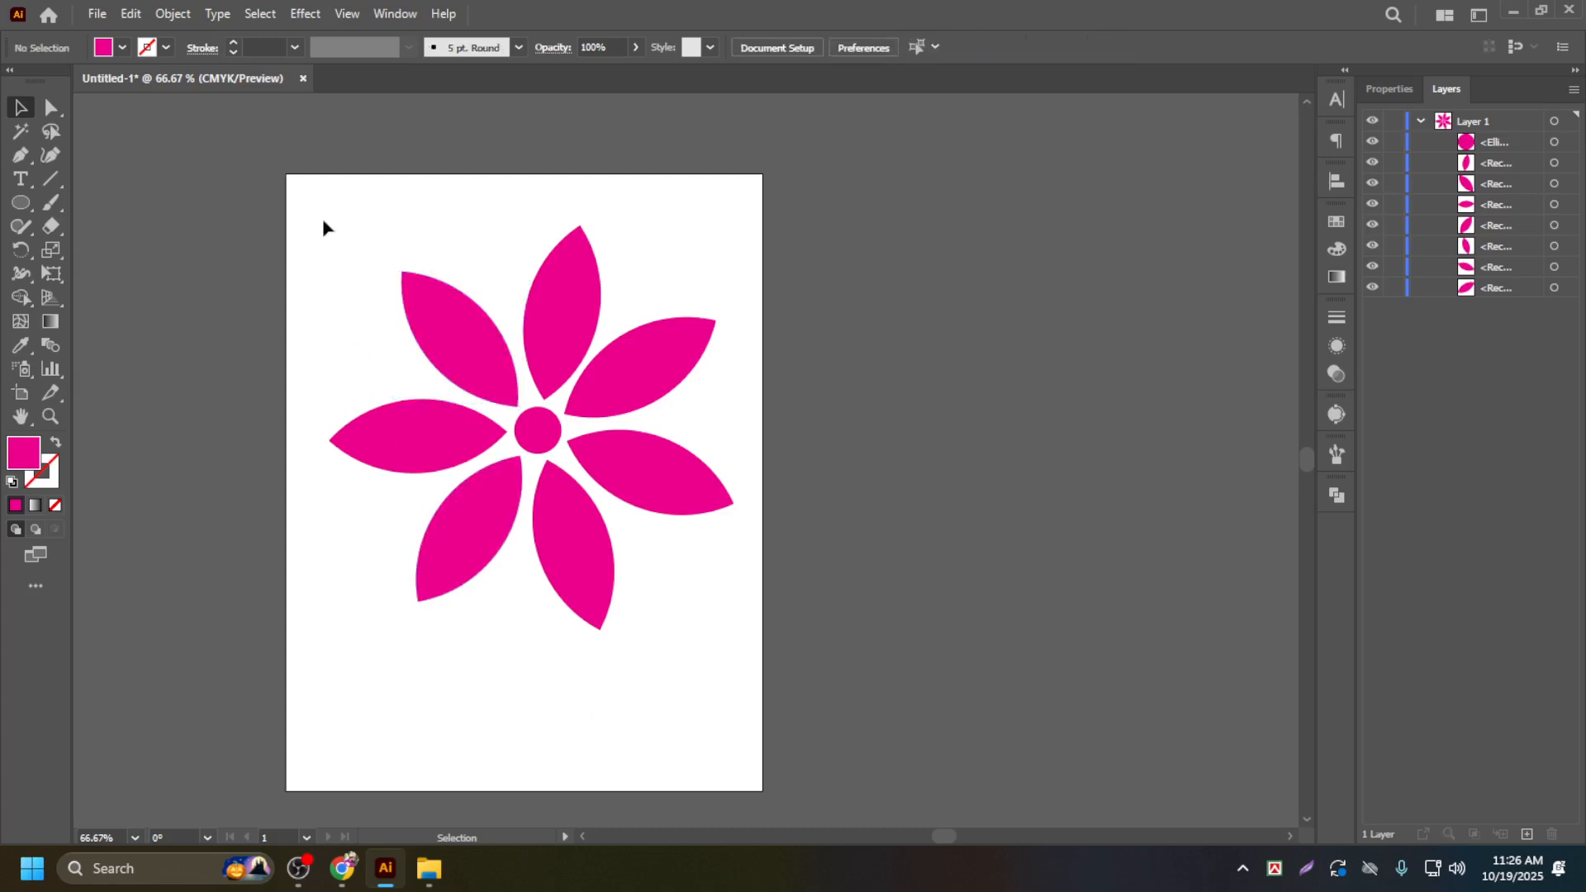
drag(325, 227, 453, 471)
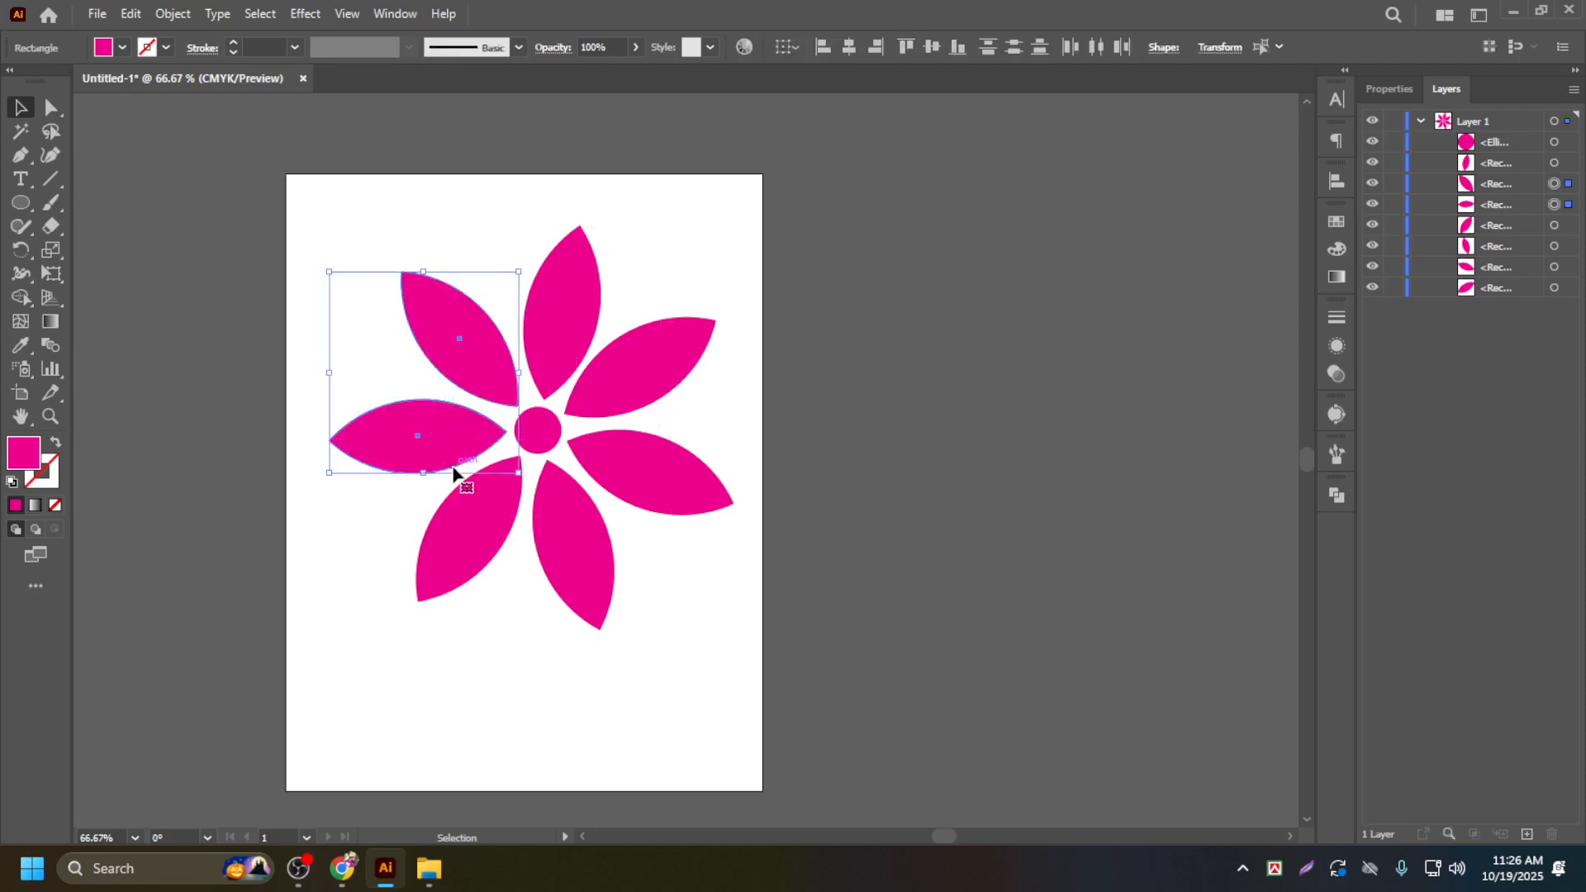
key(Delete)
click(655, 407)
key(Delete)
Step: Delete the two lower petals and the lower-right petal, leaving only the top petal and the centre circle
click(642, 495)
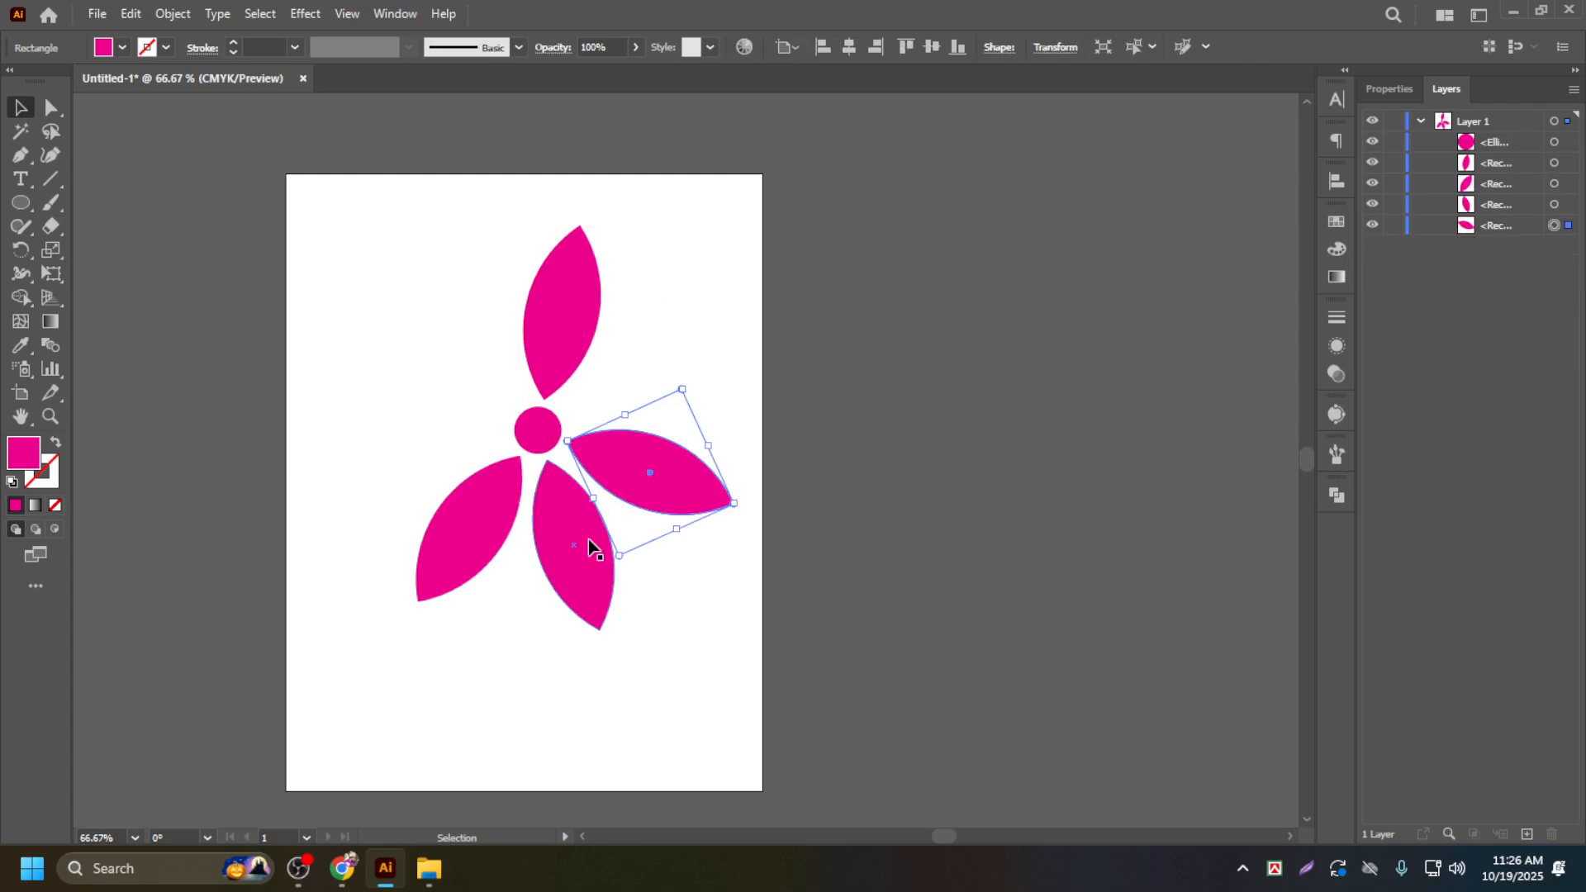
click(593, 548)
key(Delete)
click(485, 556)
key(Delete)
click(673, 493)
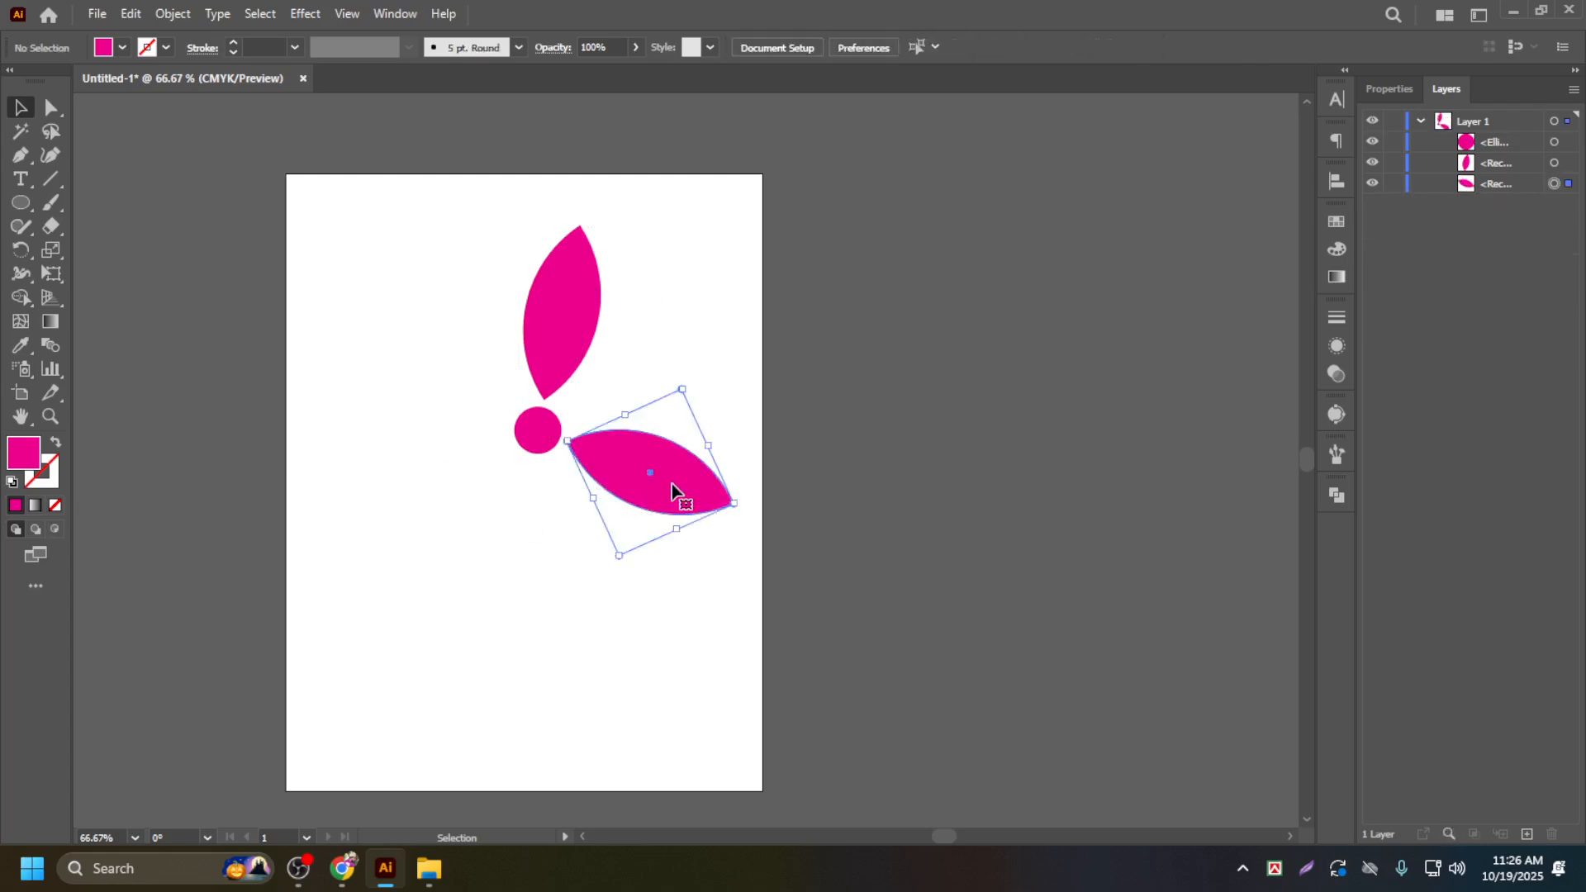
key(Delete)
Step: Rotate the remaining leaf upright and move it slightly up and to the left above the circle
click(572, 277)
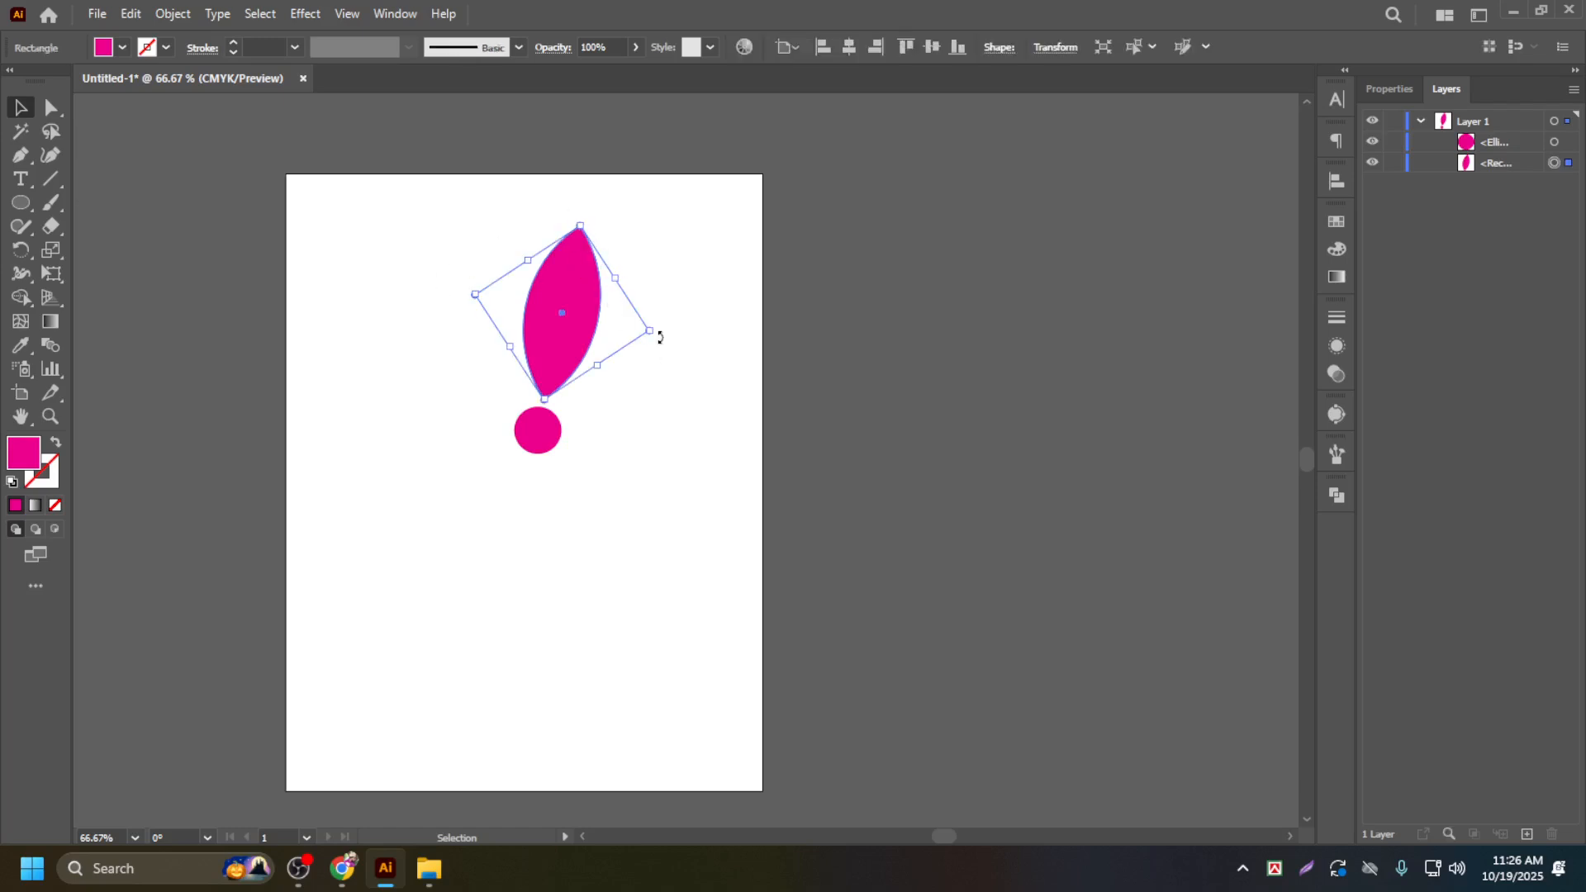
mouse_move(658, 333)
mouse_down()
mouse_move(659, 265)
mouse_move(675, 313)
mouse_up()
click(598, 460)
mouse_move(553, 325)
mouse_down()
mouse_move(471, 312)
mouse_move(532, 305)
mouse_up()
click(613, 414)
click(400, 382)
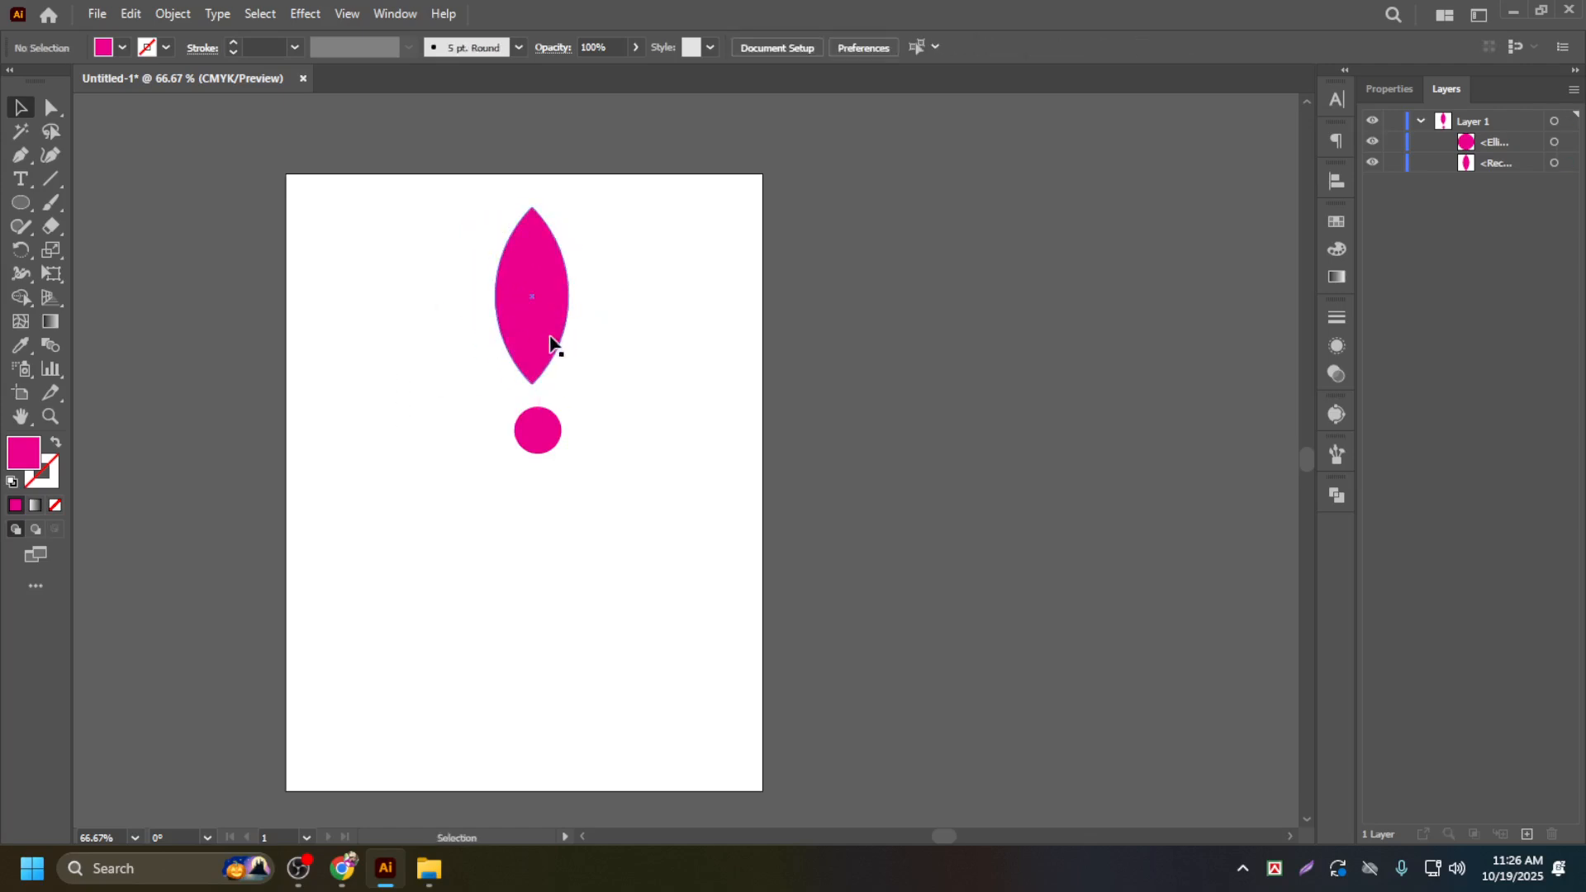
Step: Move the circle down in line with the leaf's vertical axis and shift the leaf about 48 pt down toward it
scroll(546, 405, down, 3)
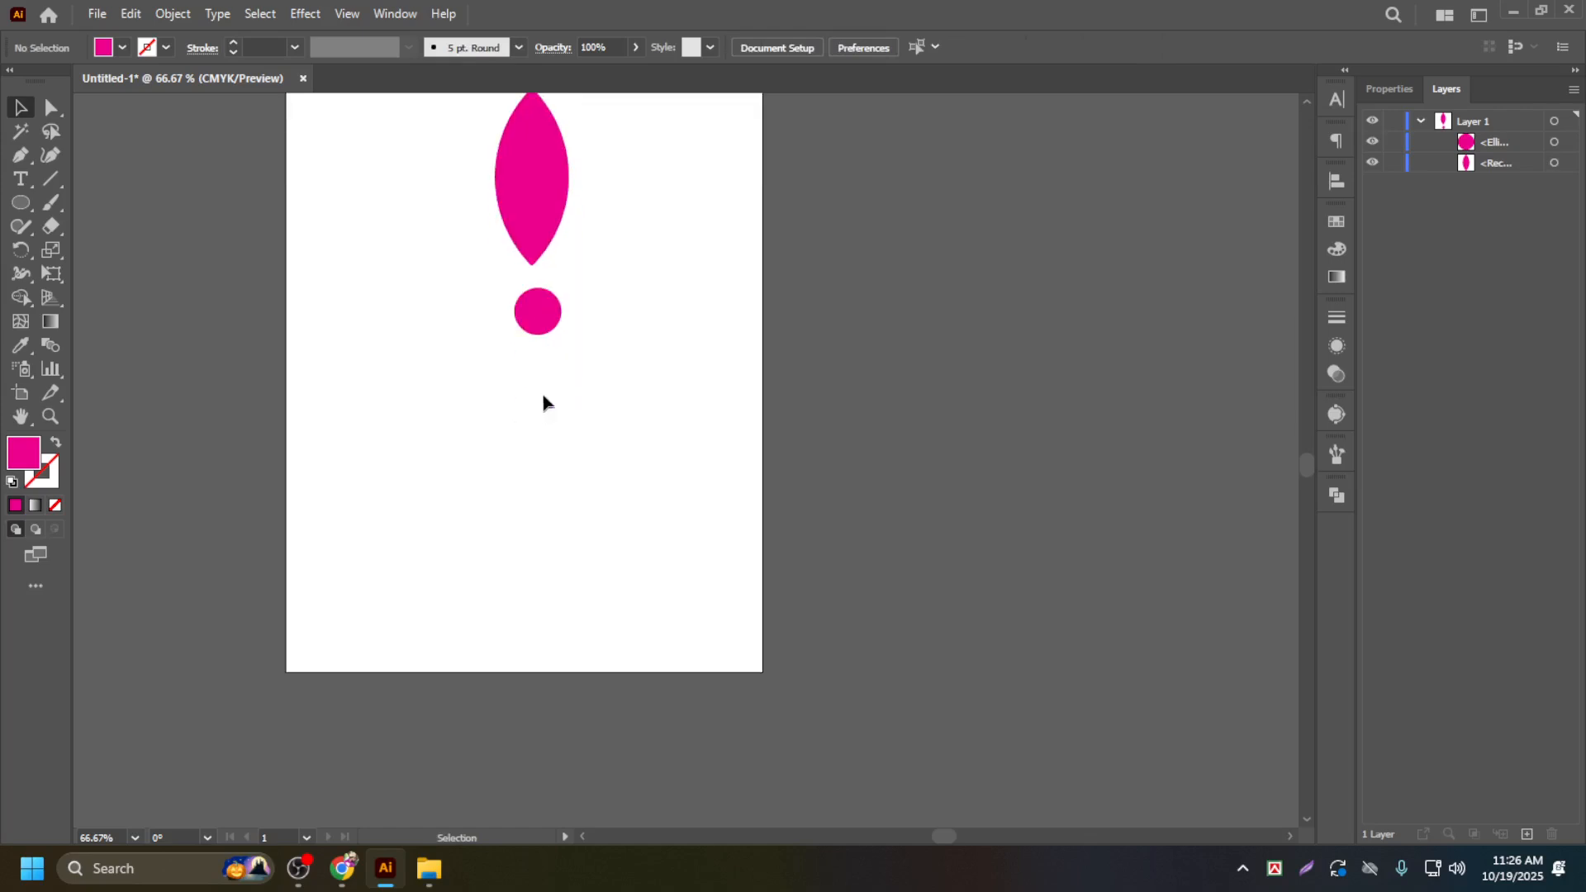
drag(542, 324, 534, 385)
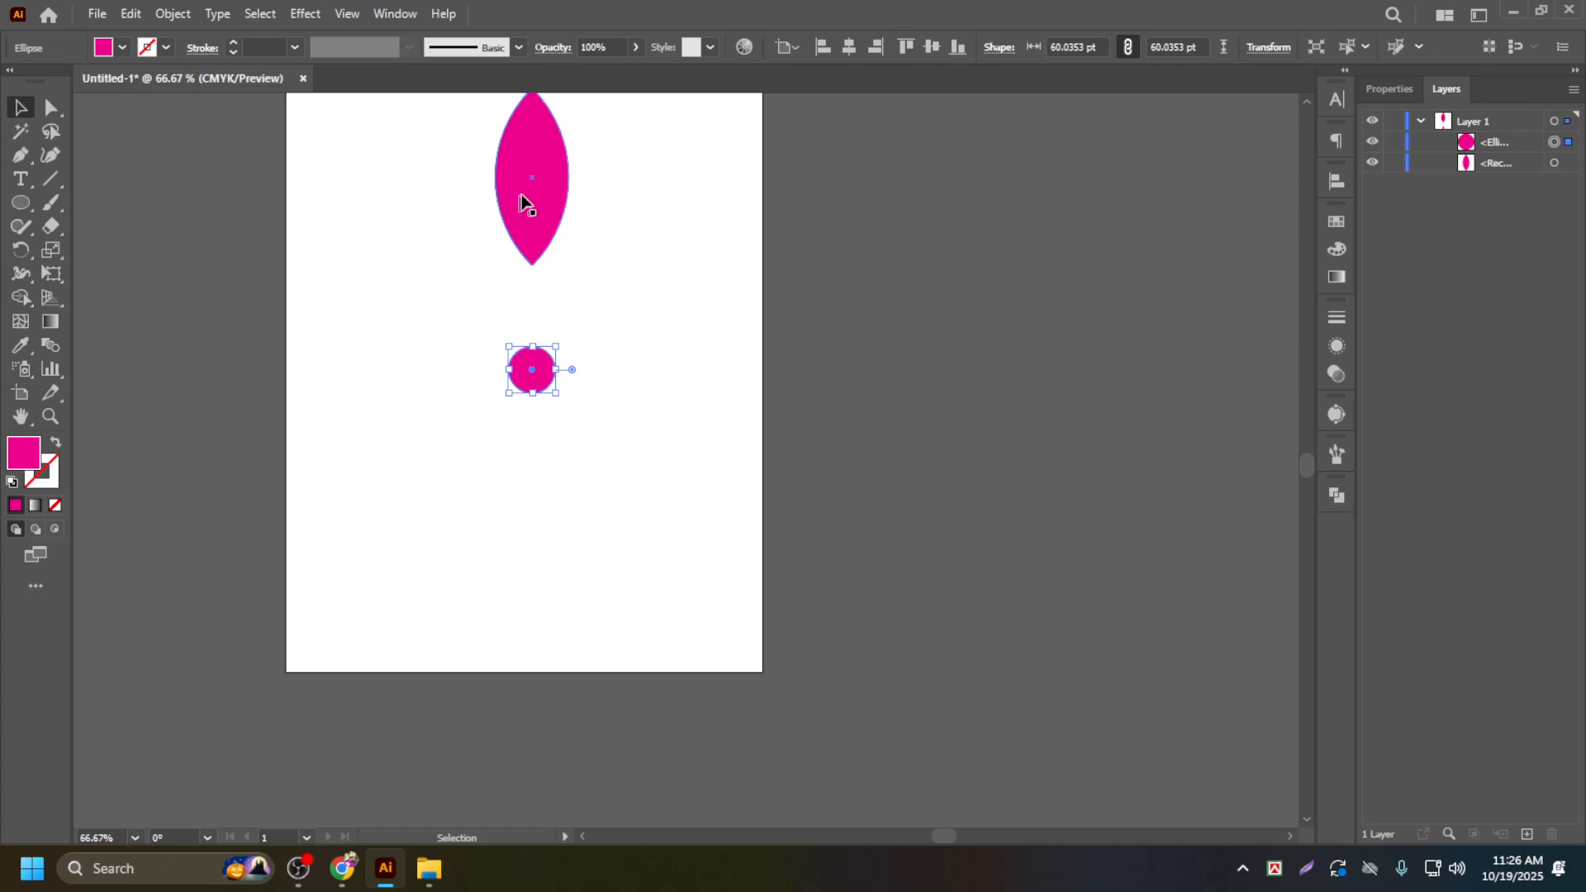
scroll(554, 397, up, 3)
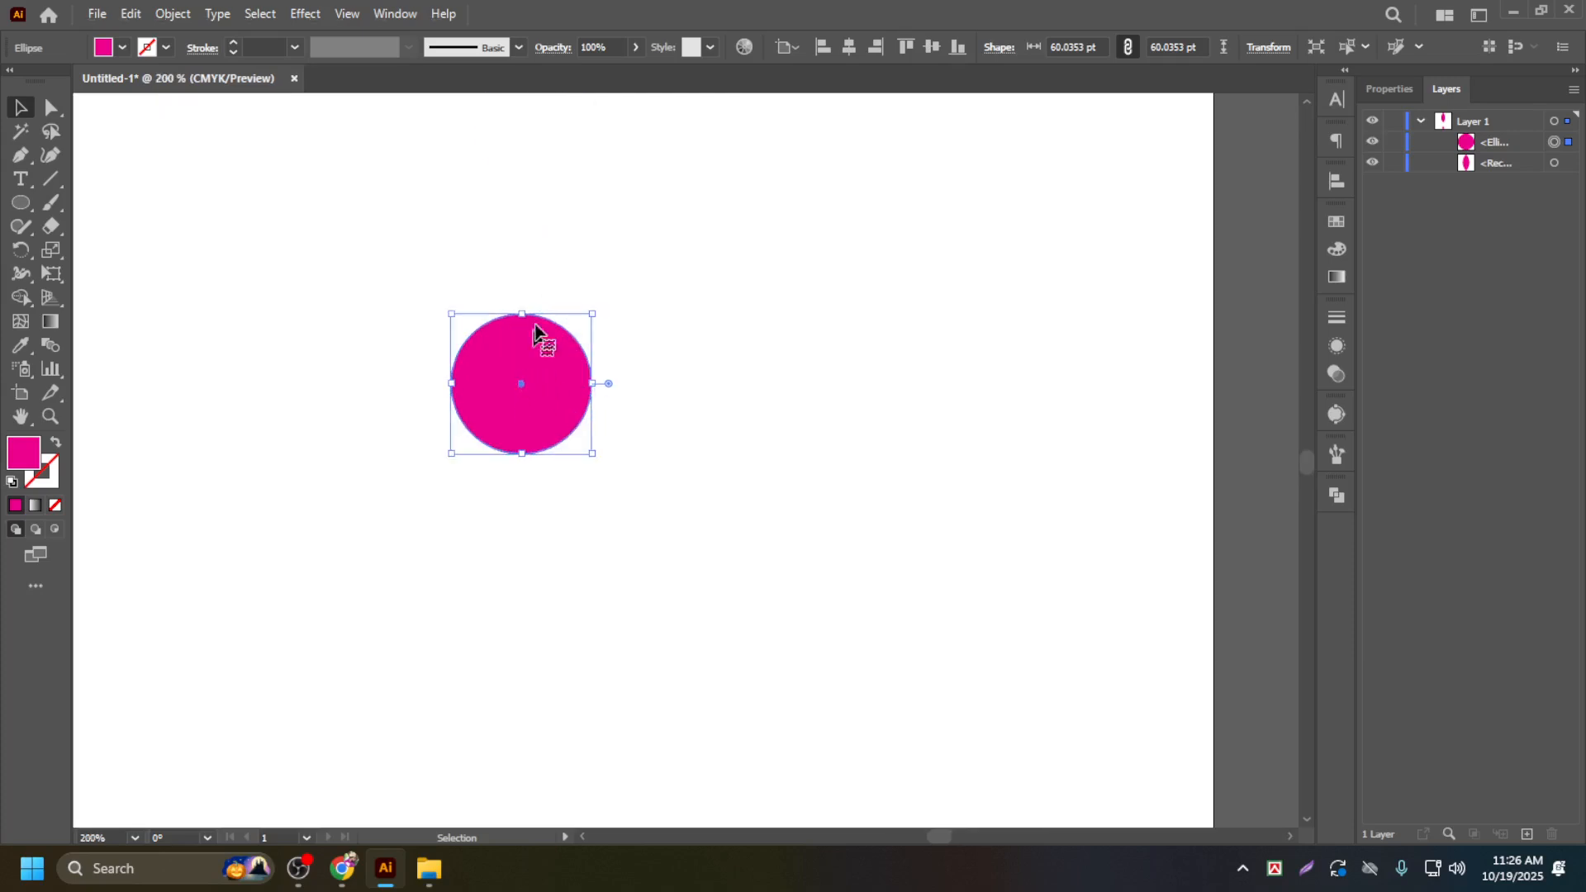
scroll(513, 160, up, 5)
drag(499, 165, 514, 248)
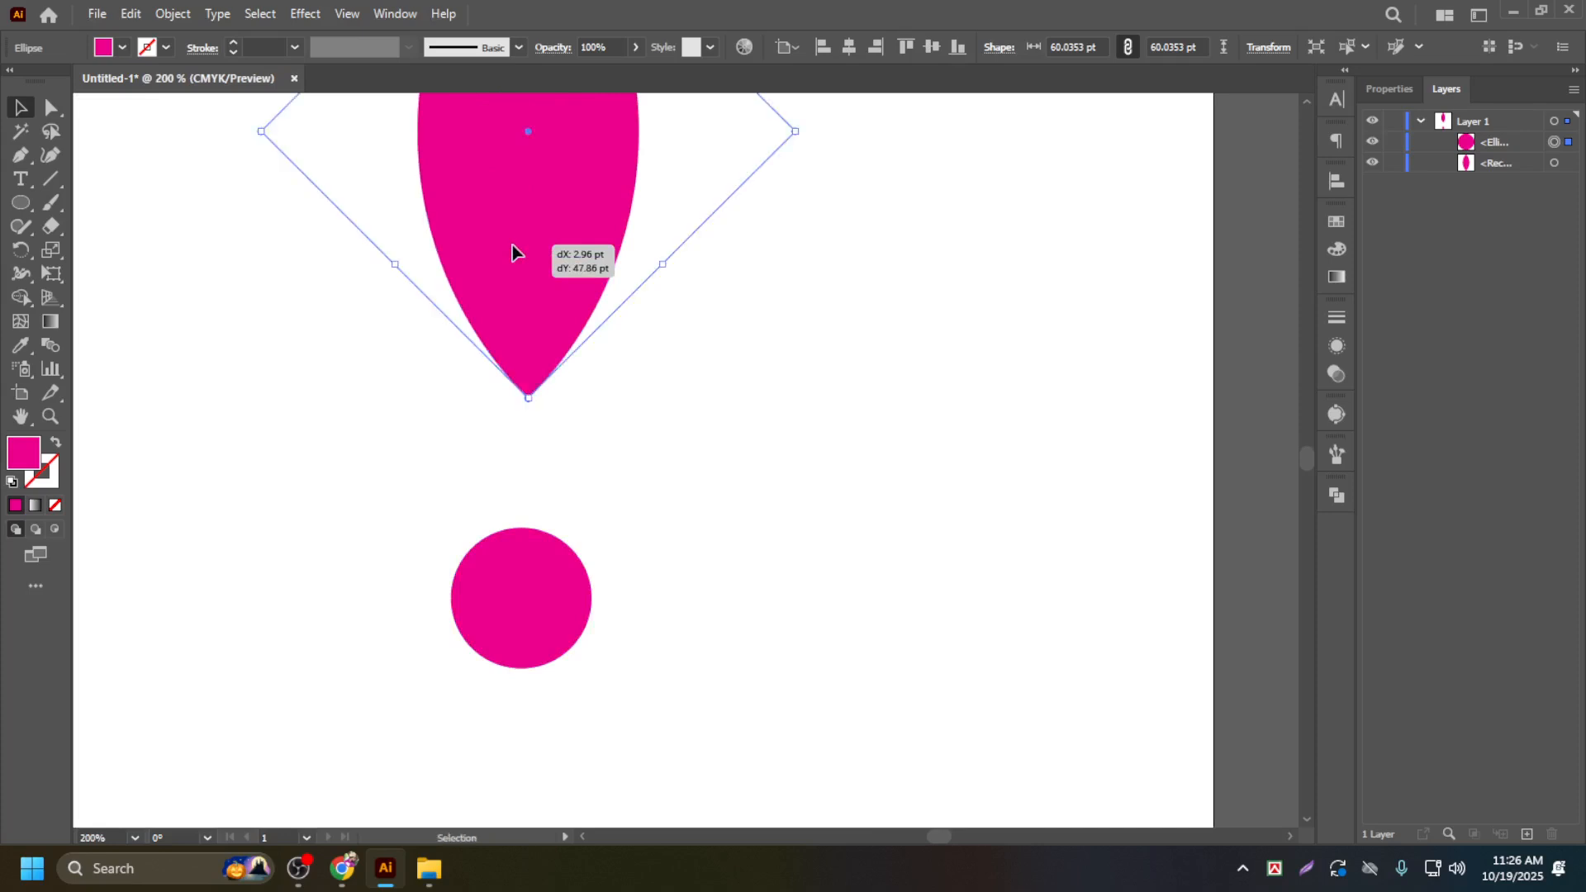
scroll(515, 248, down, 4)
Step: Centre the circle vertically on the artboard, and do the same separately for the leaf
click(516, 344)
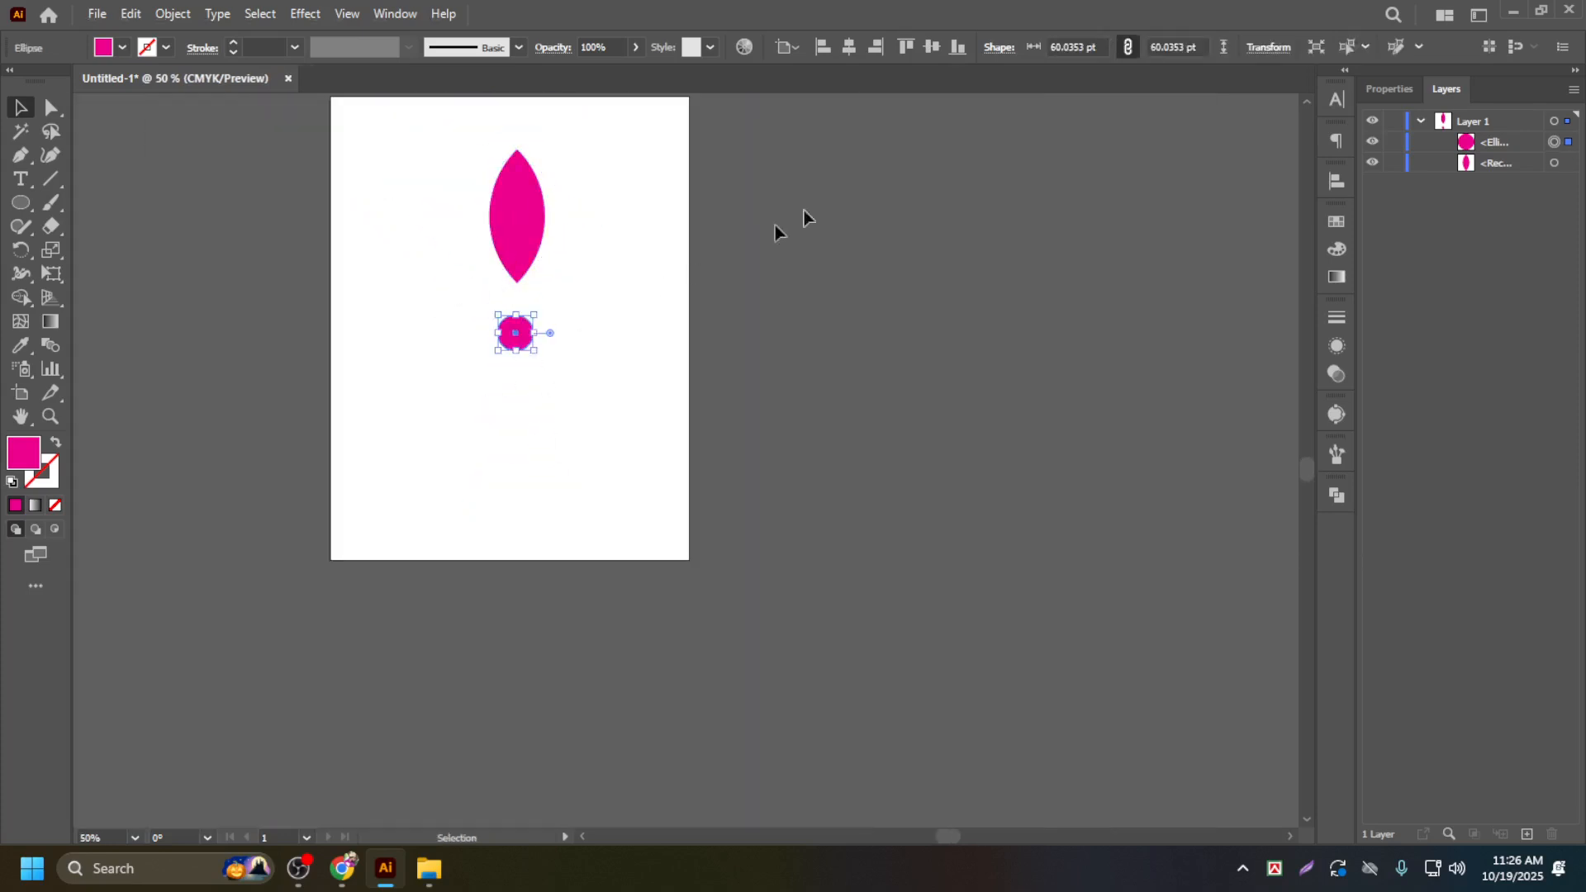
click(930, 51)
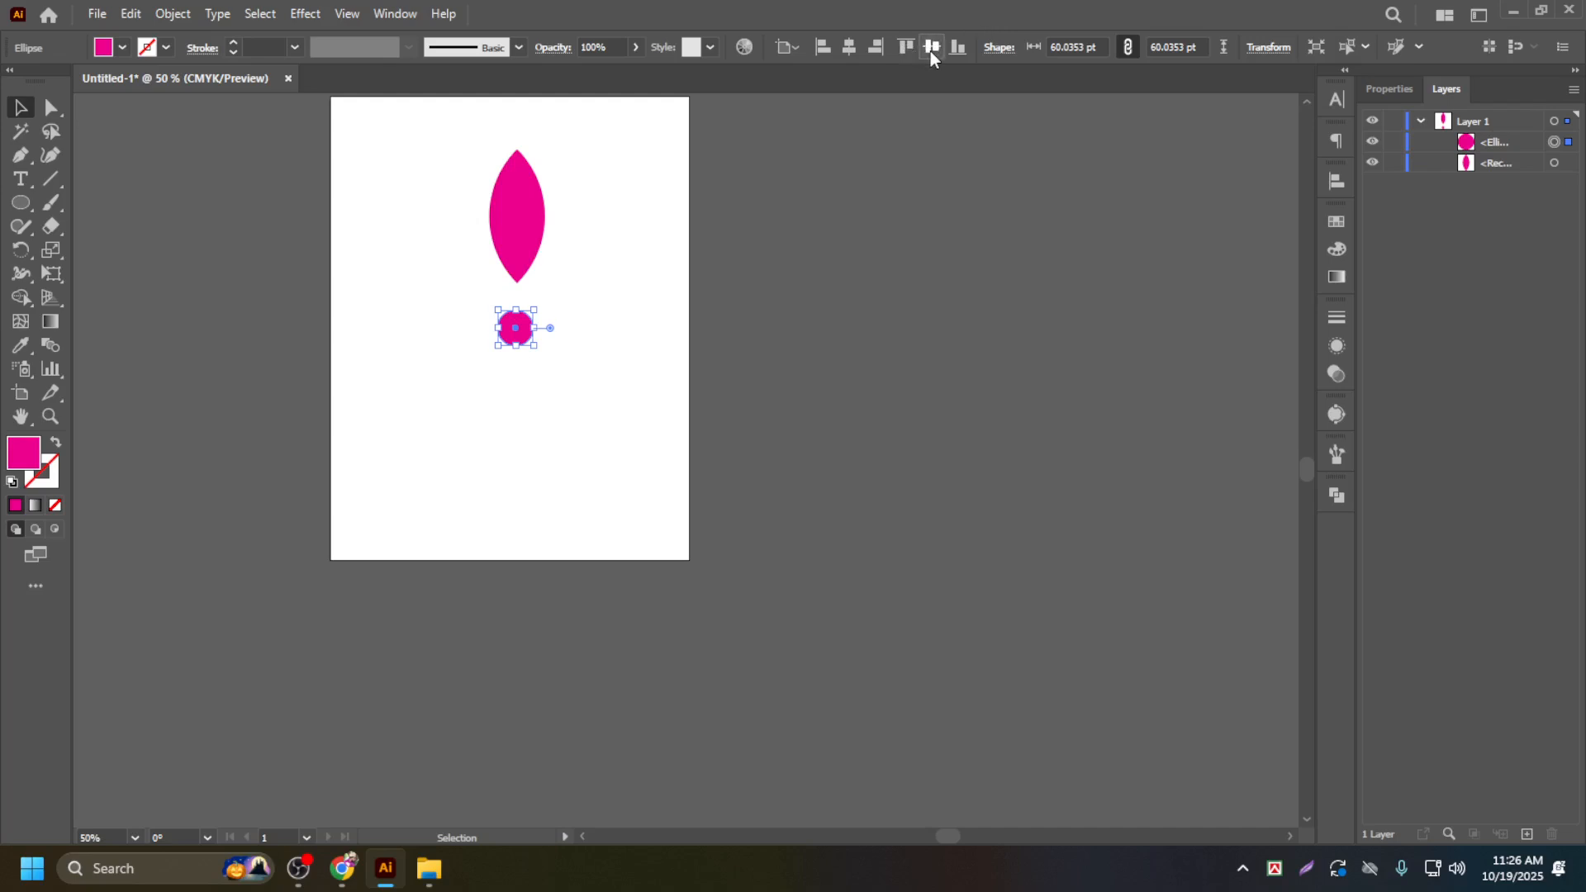
click(841, 198)
scroll(578, 194, up, 1)
click(474, 211)
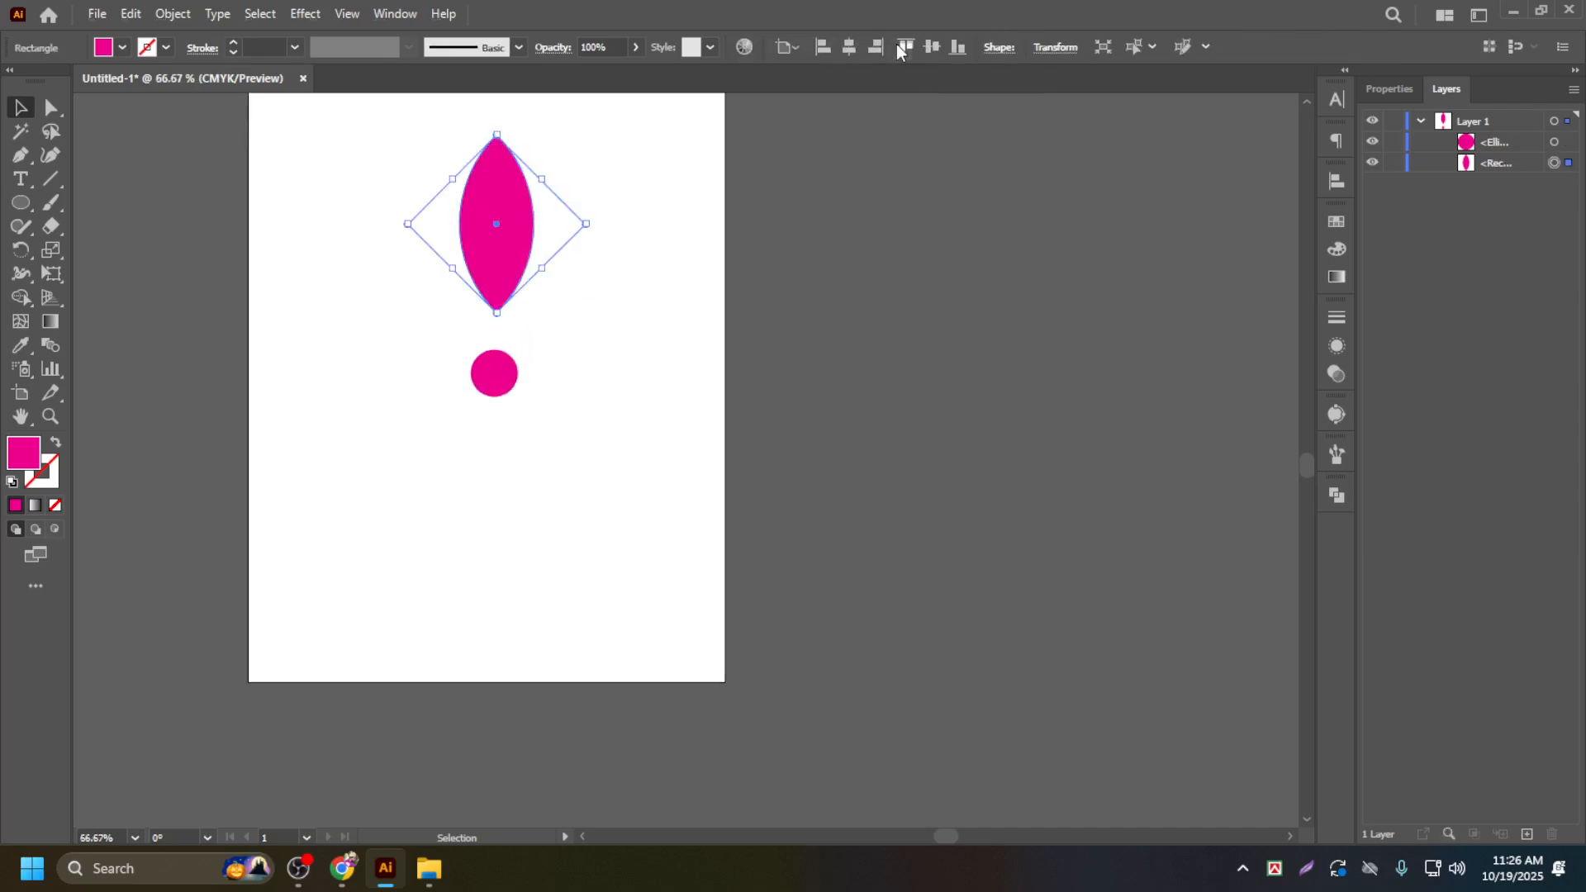
click(930, 48)
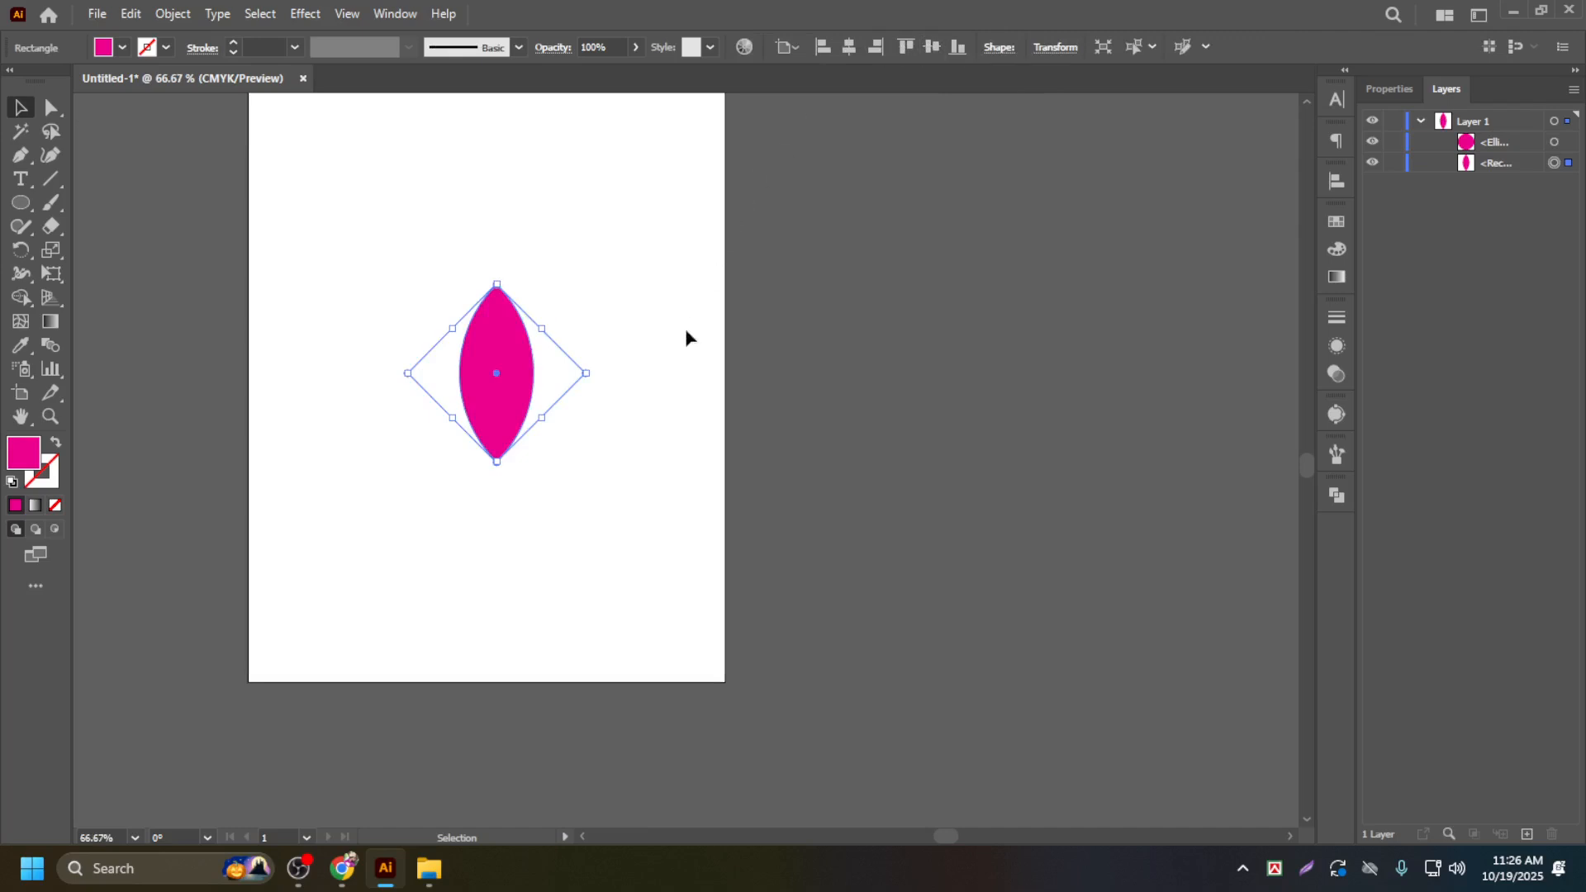
click(587, 531)
Step: Move the leaf straight up off the circle so it sits just above it
drag(514, 372, 521, 337)
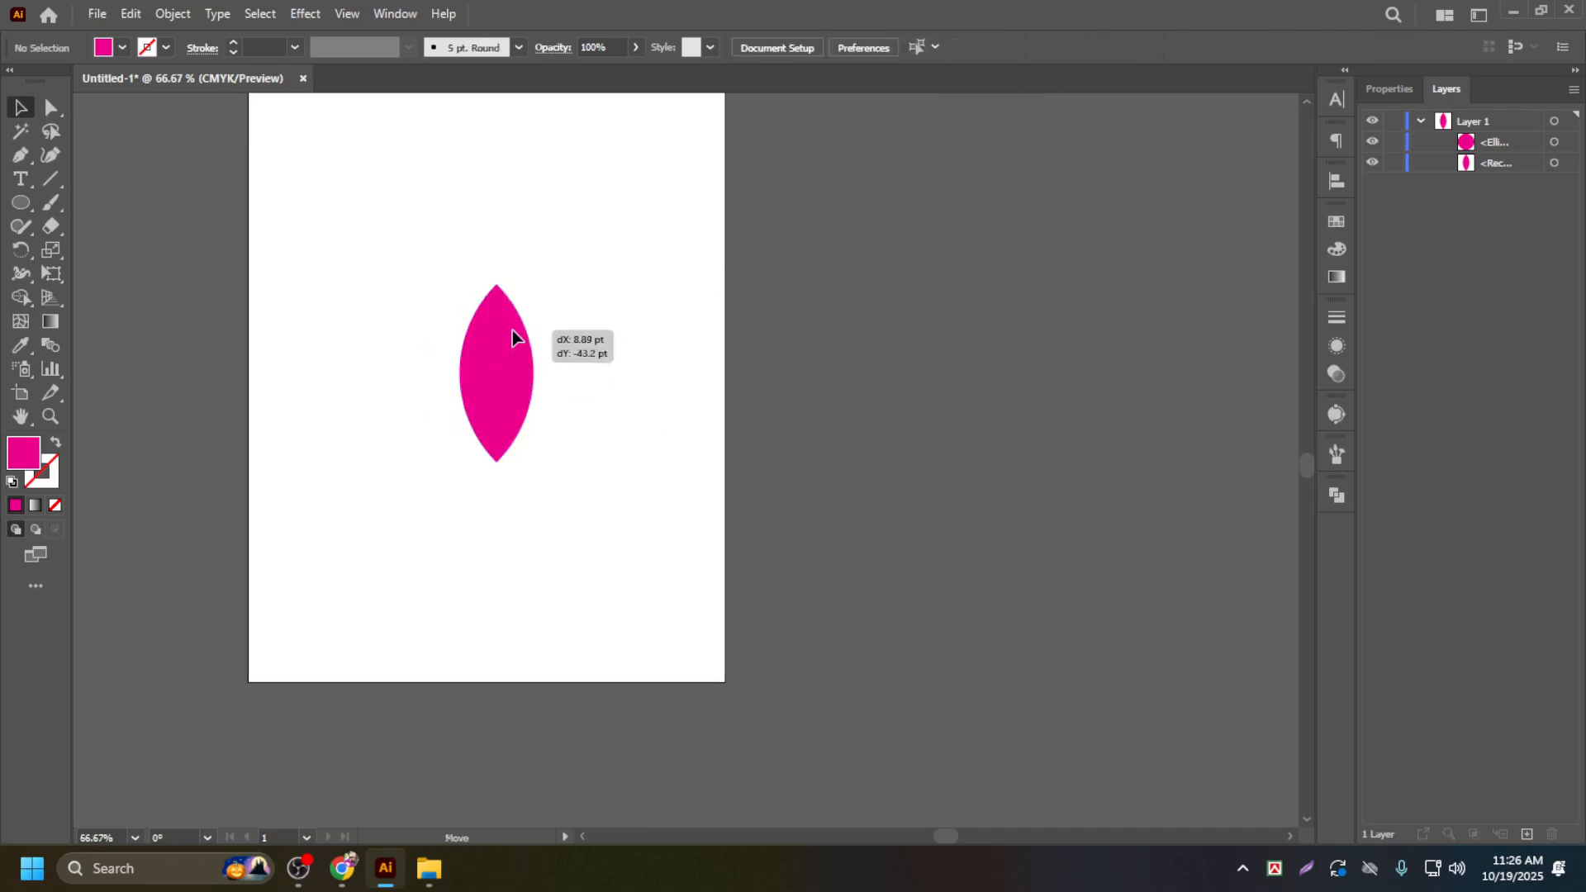
key(v)
click(476, 303)
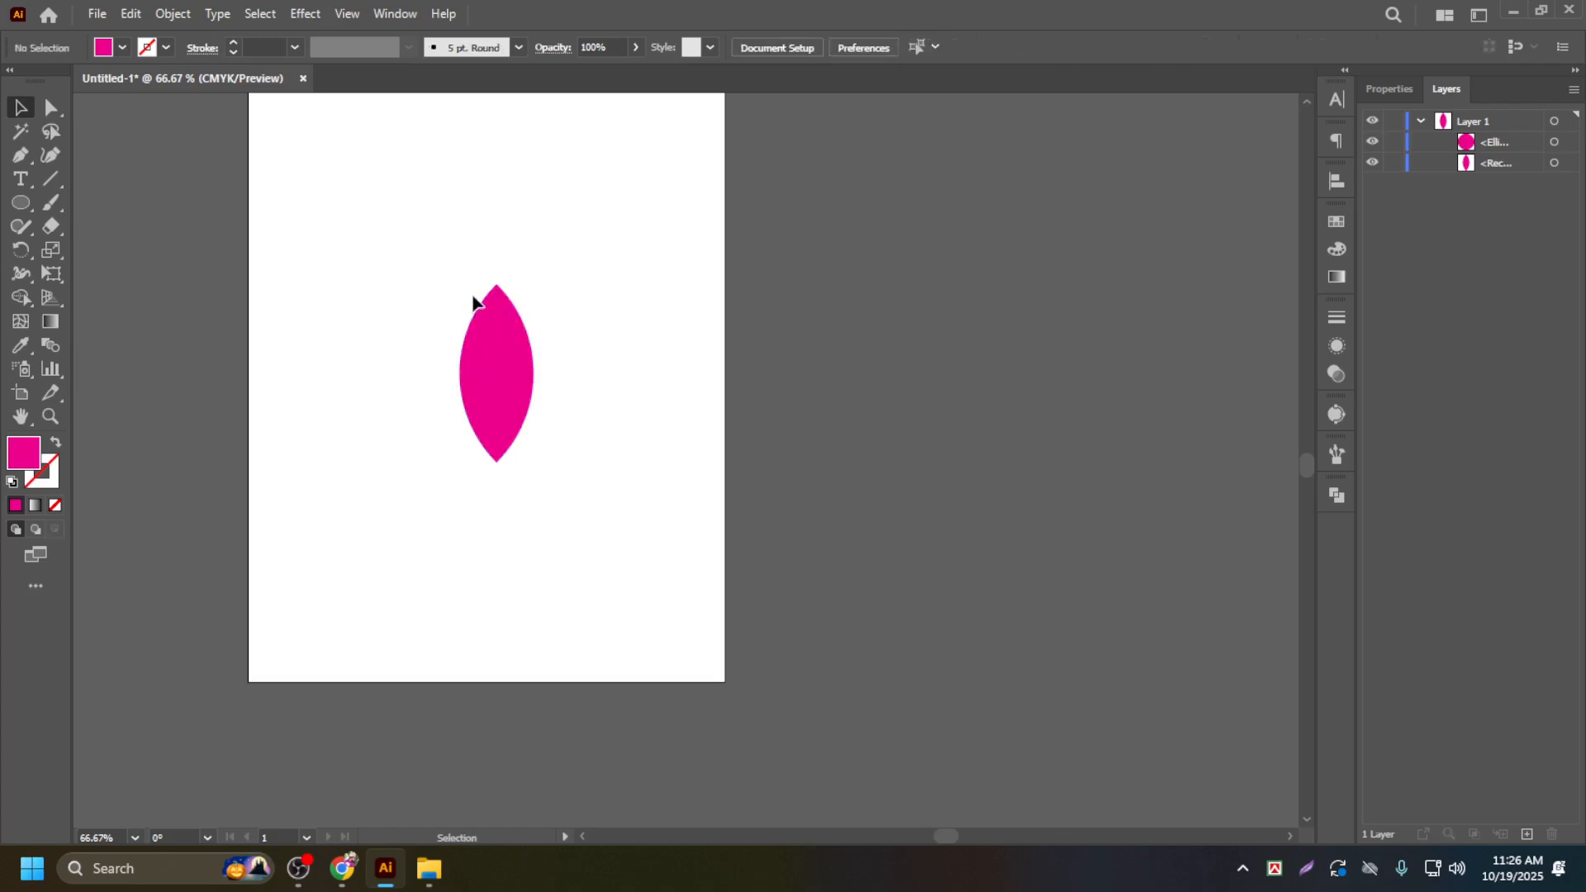
drag(490, 312, 496, 188)
Step: Align the leaf's horizontal centre with the circle, using the circle as the key object
drag(362, 249, 576, 455)
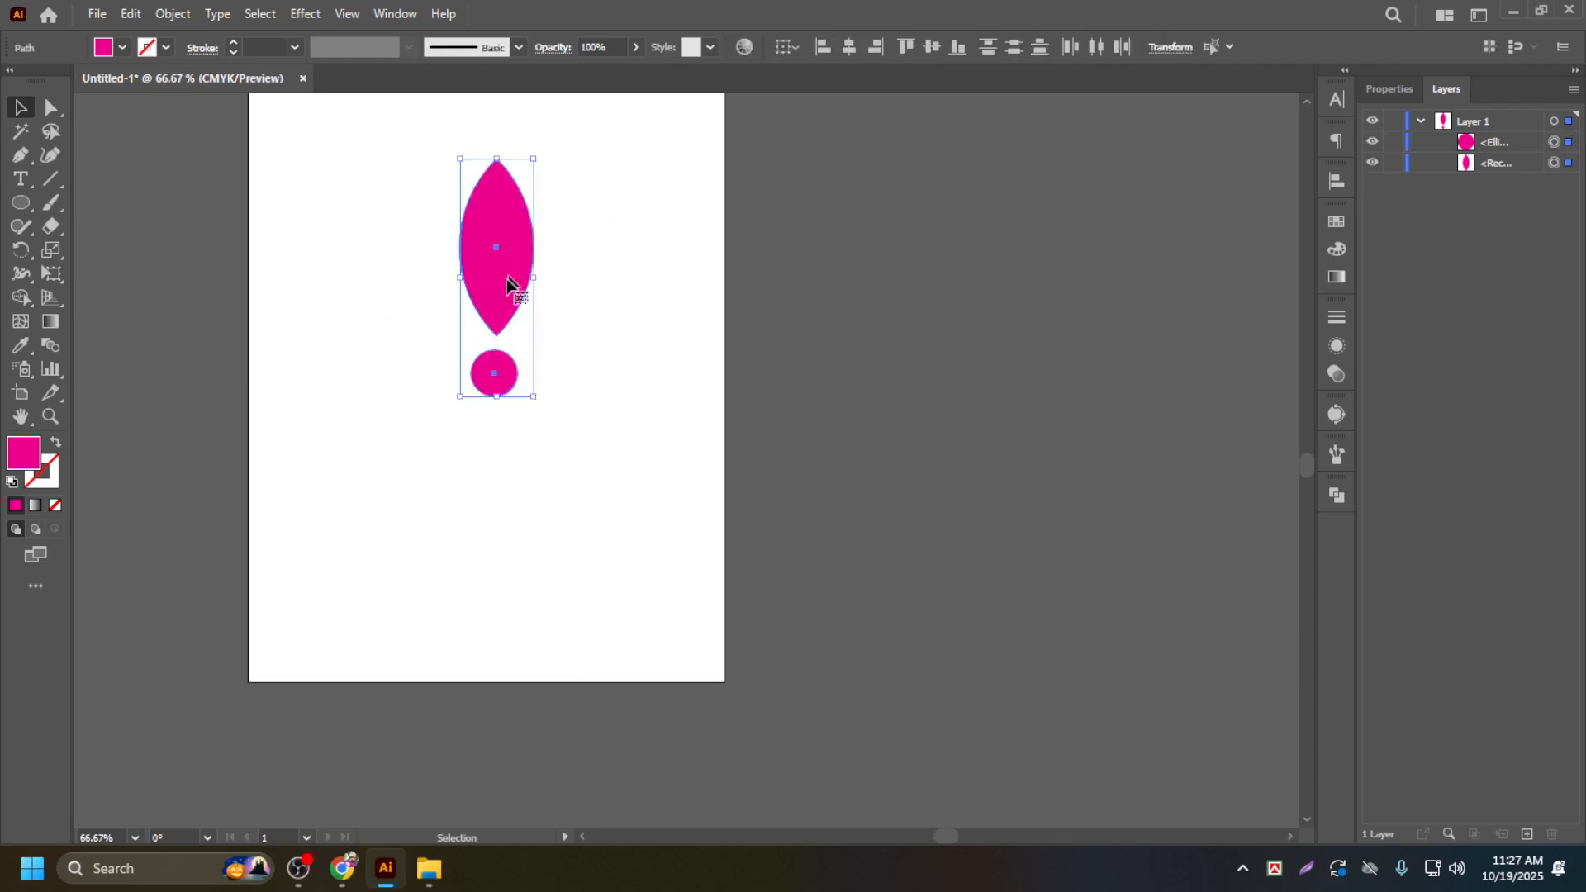
click(498, 377)
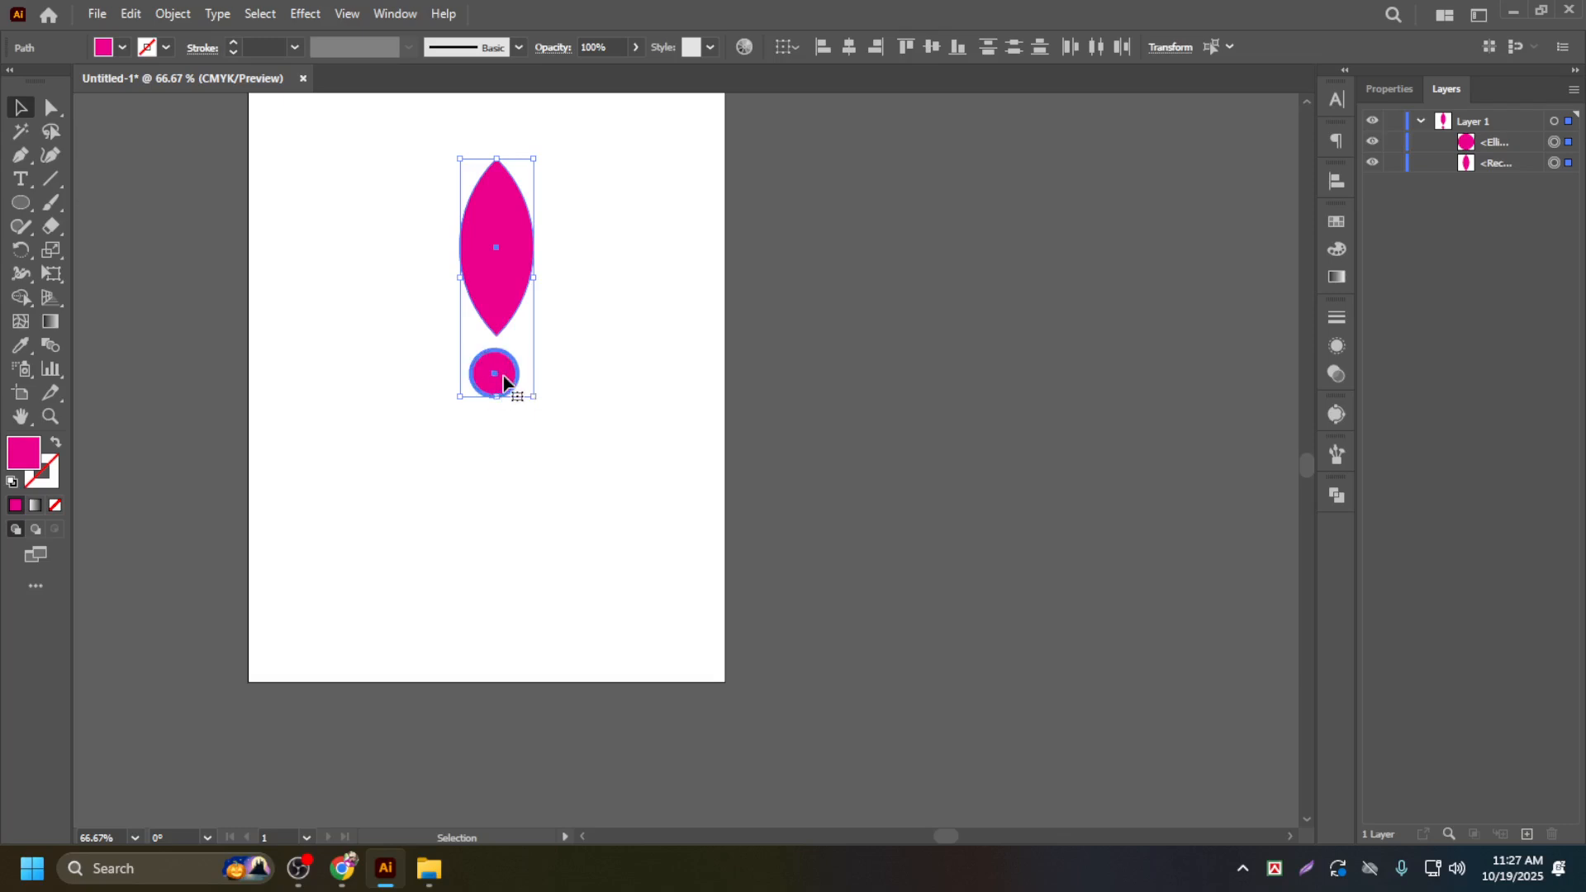
click(848, 48)
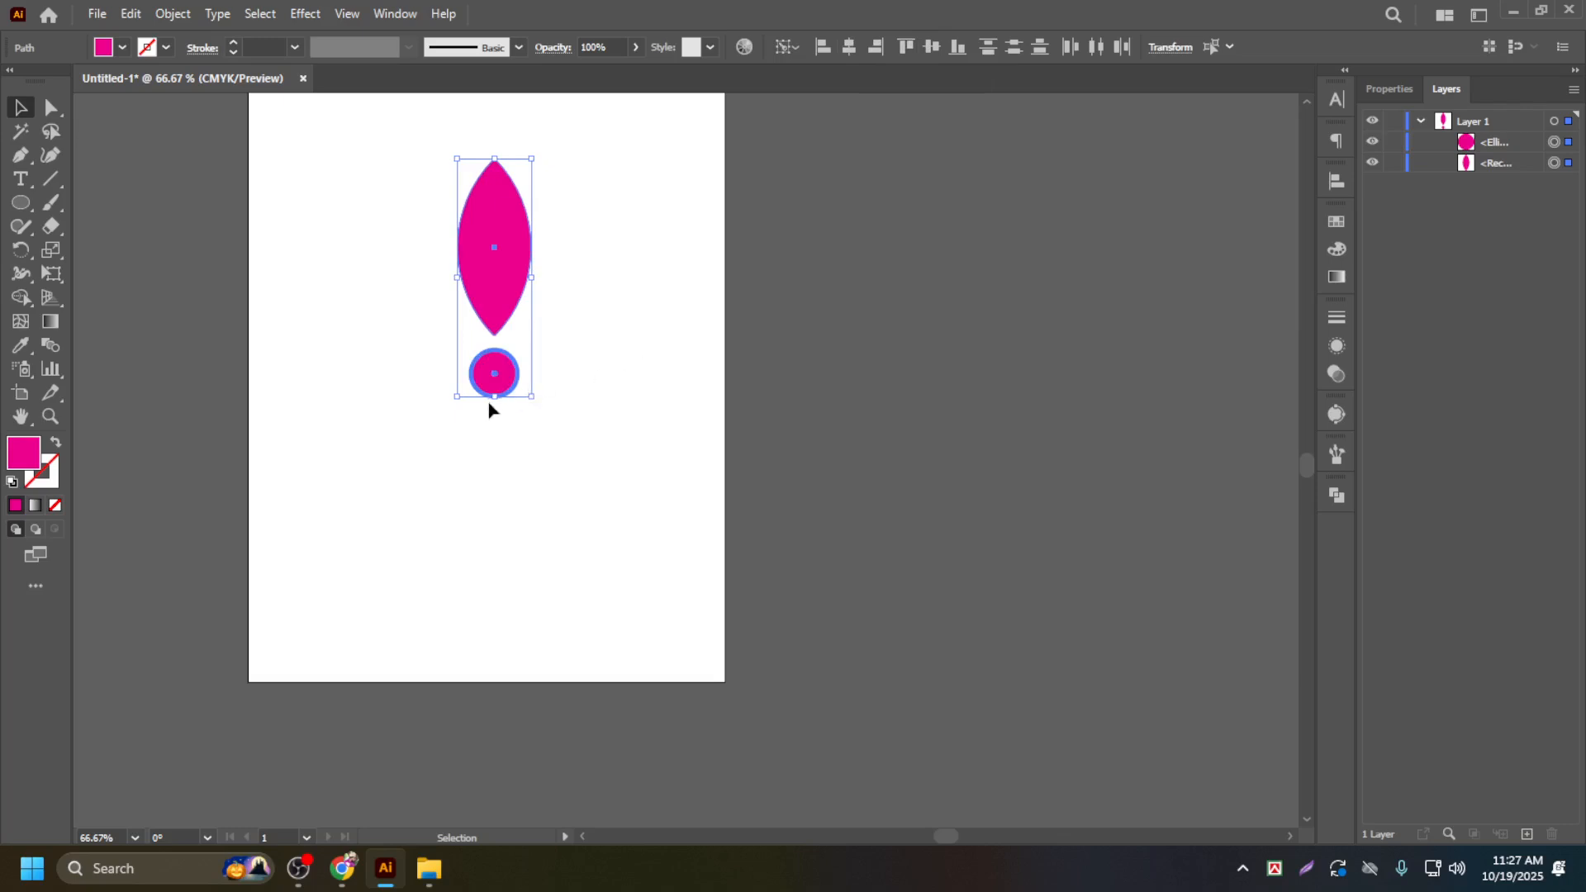
click(509, 460)
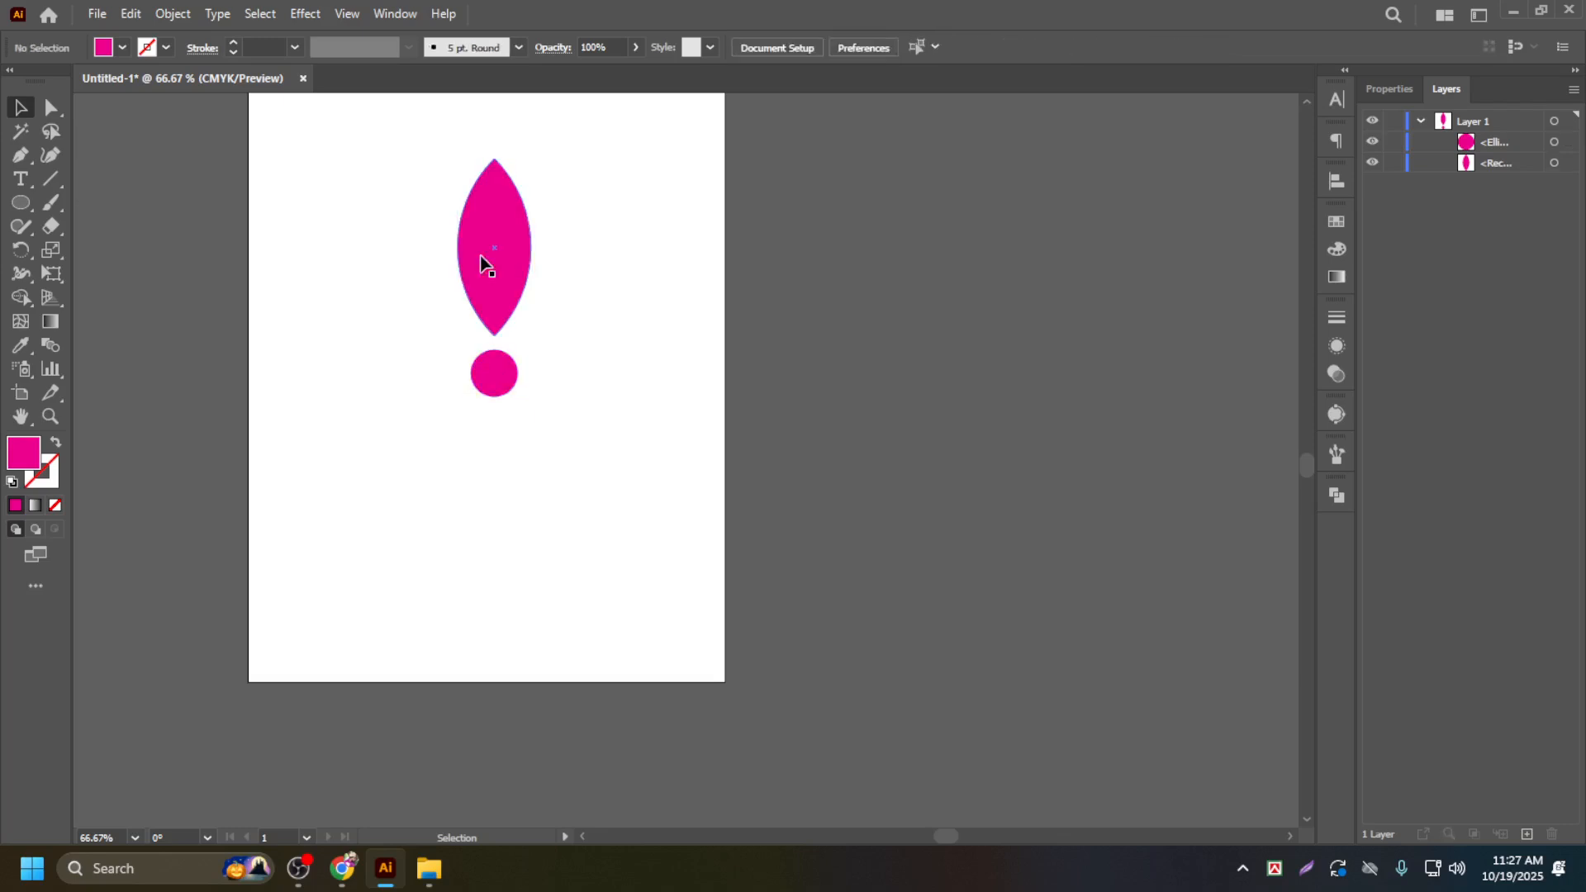
Step: Nudge the leaf down until its lower tip almost touches the circle
click(482, 259)
key(Down)
key(Down)
key(Down)
key(Down)
key(Down)
key(Down)
key(Down)
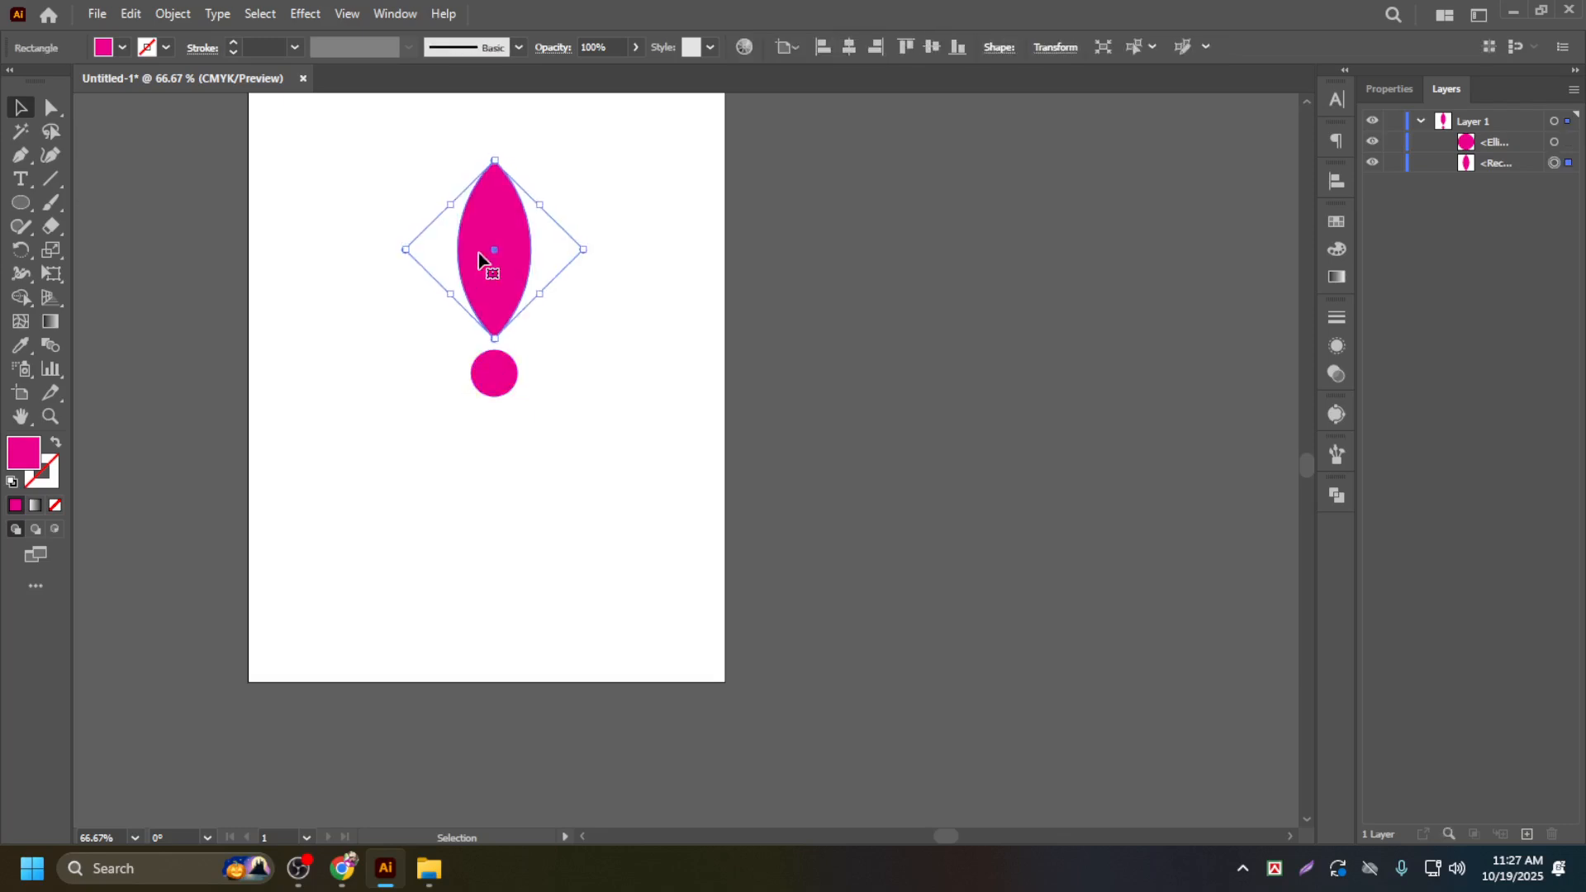
click(566, 413)
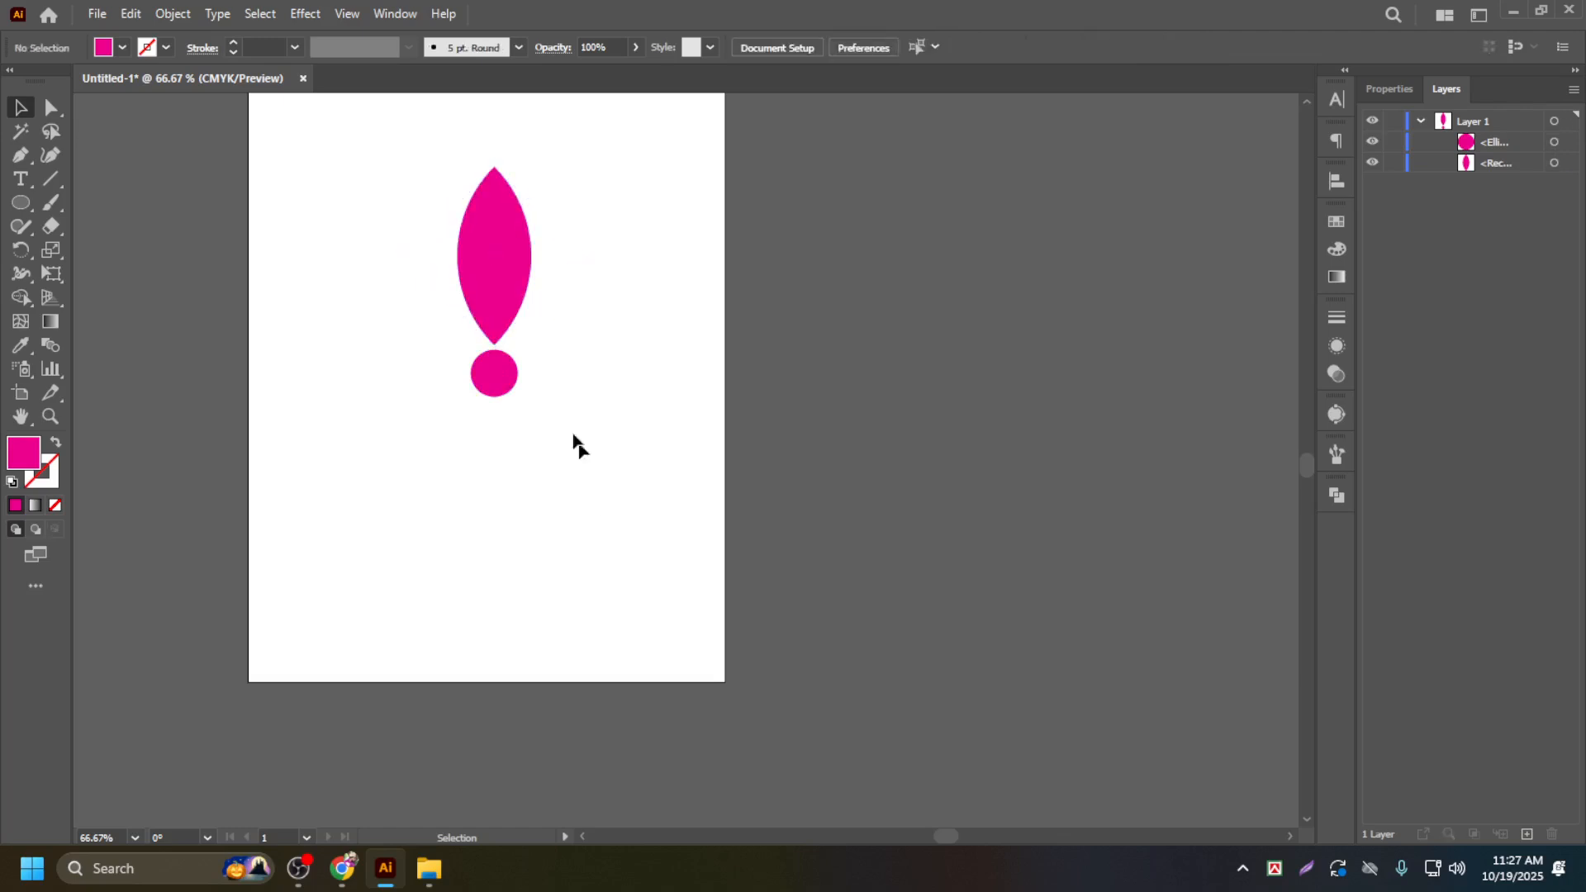
scroll(512, 330, up, 2)
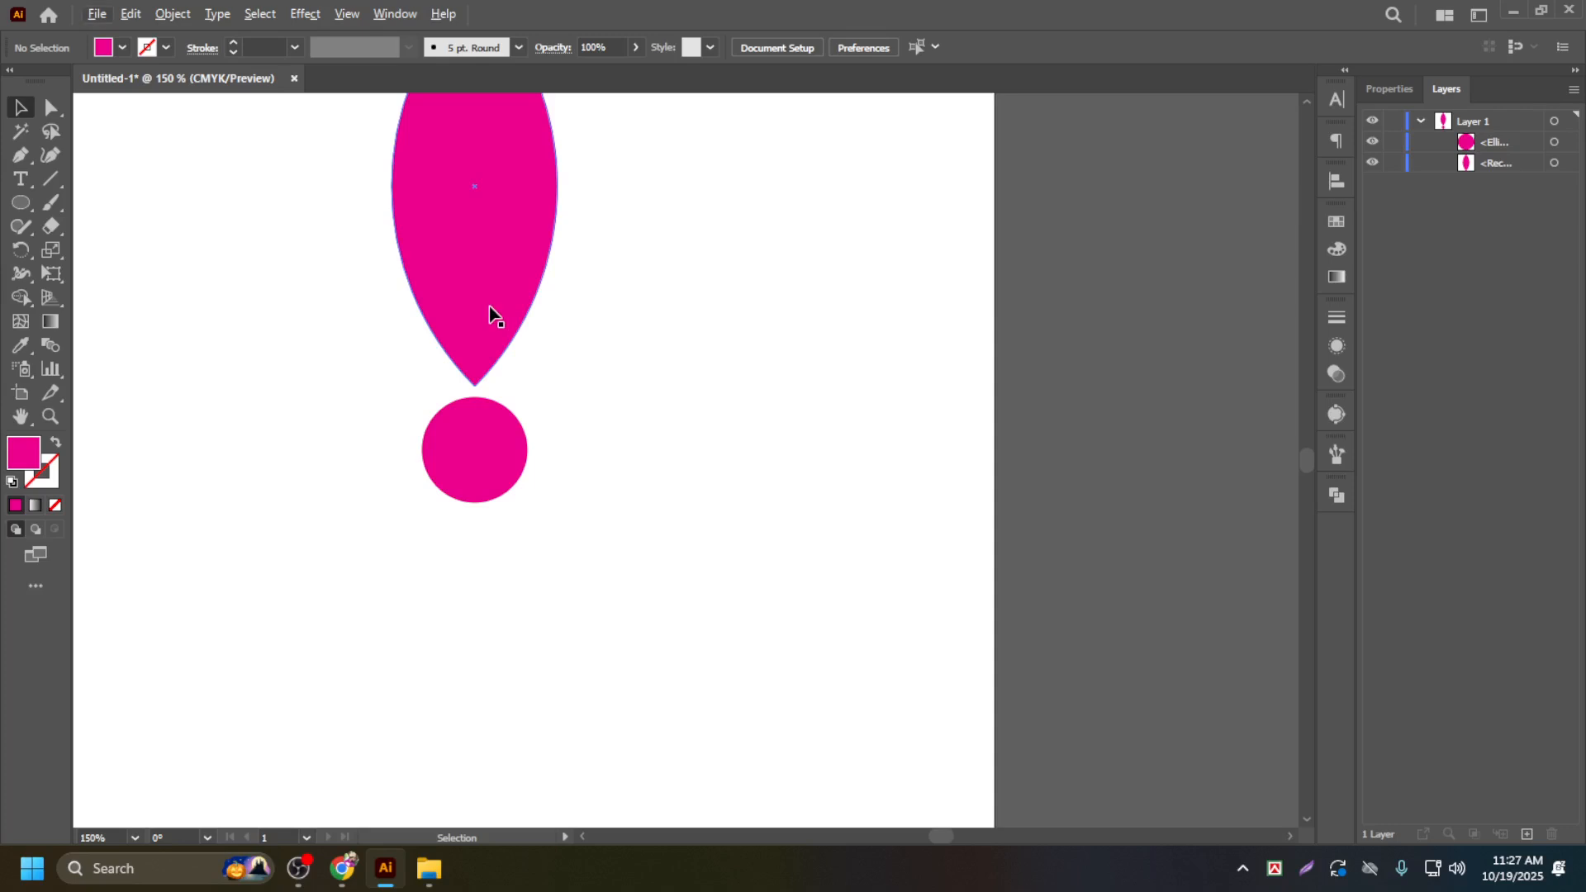
scroll(489, 306, down, 2)
click(486, 289)
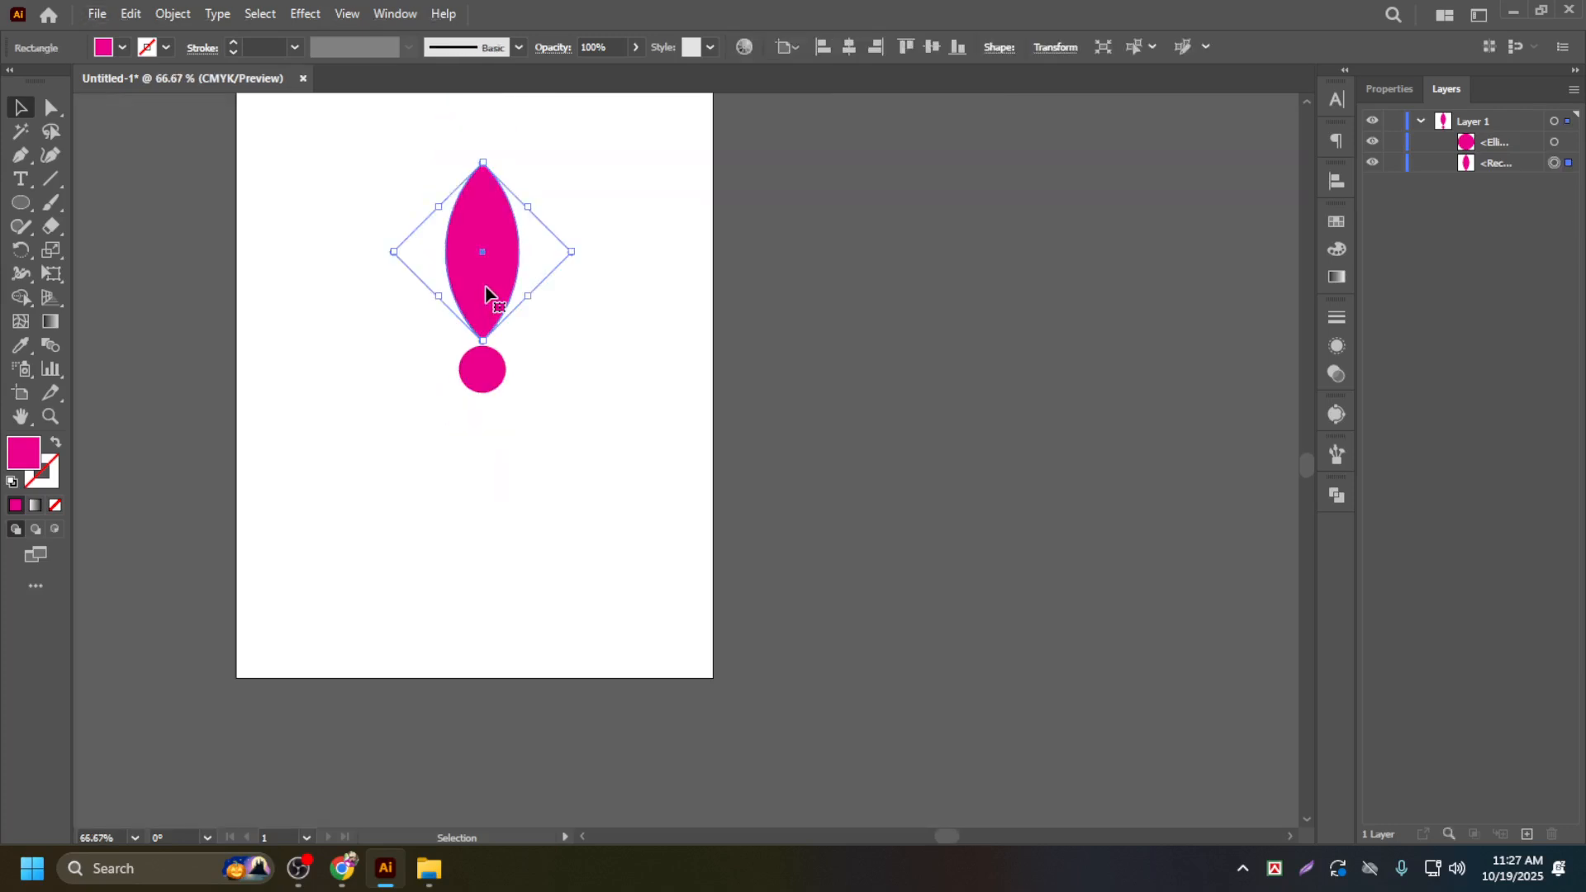
key(r)
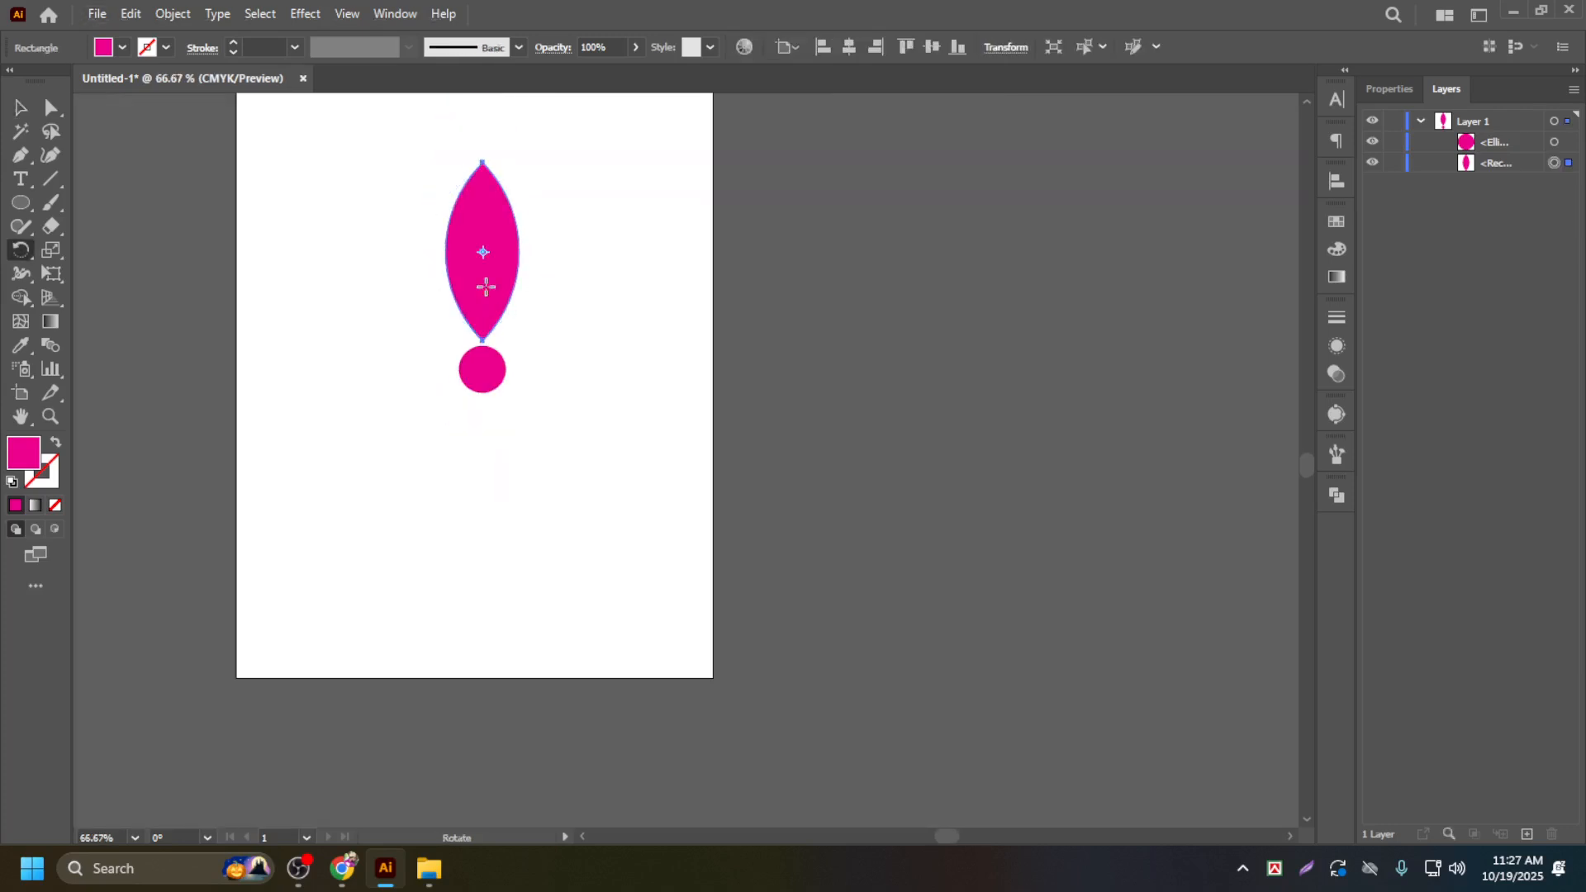
alt+click(483, 370)
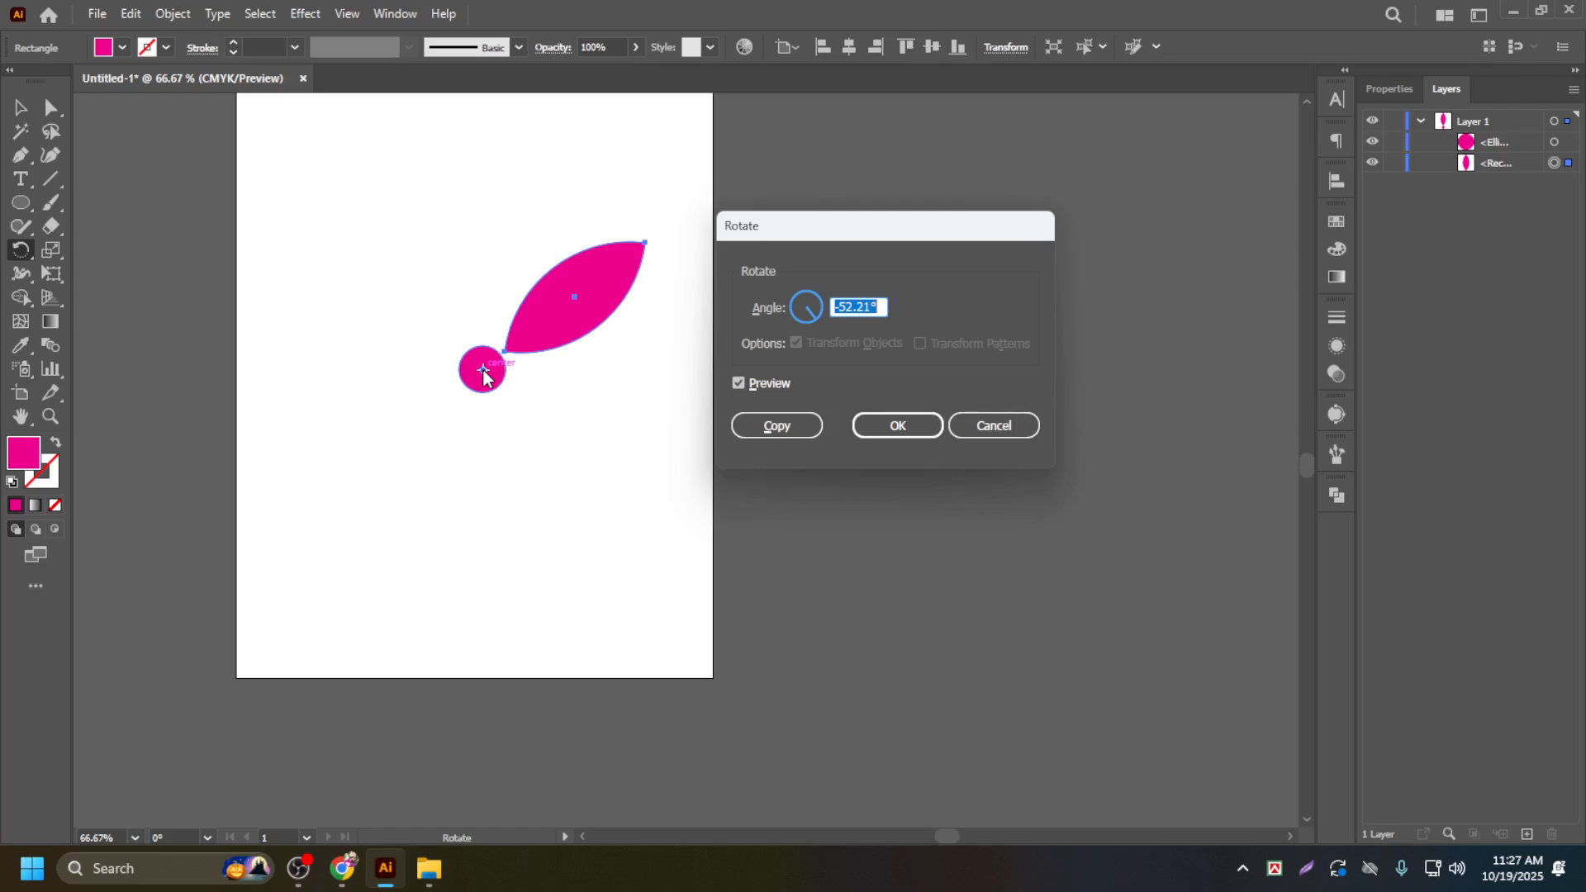
click(994, 423)
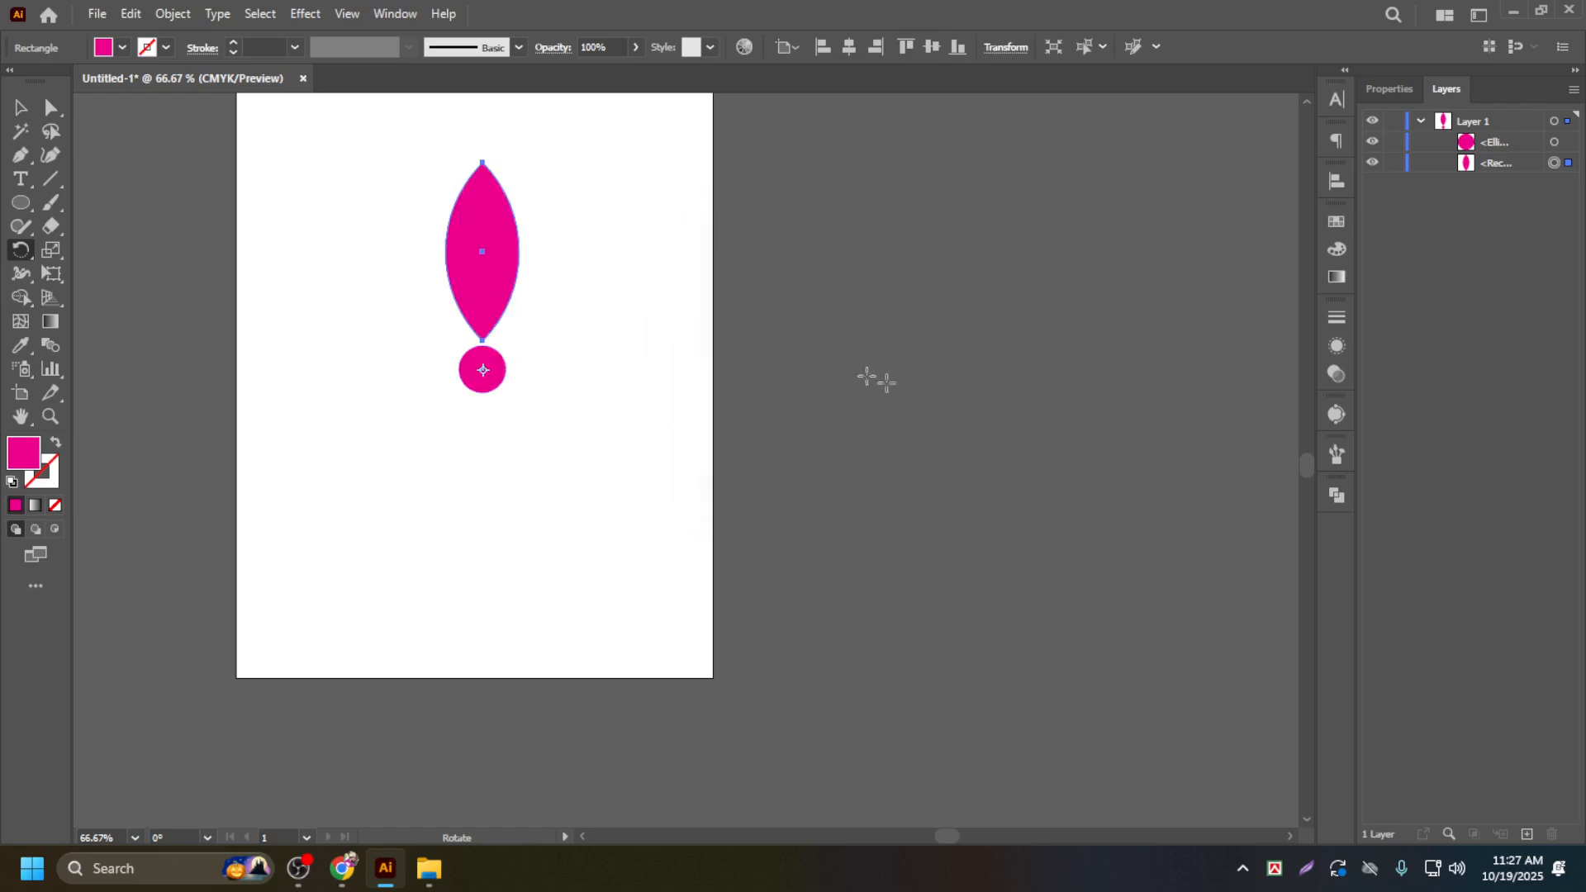
key(v)
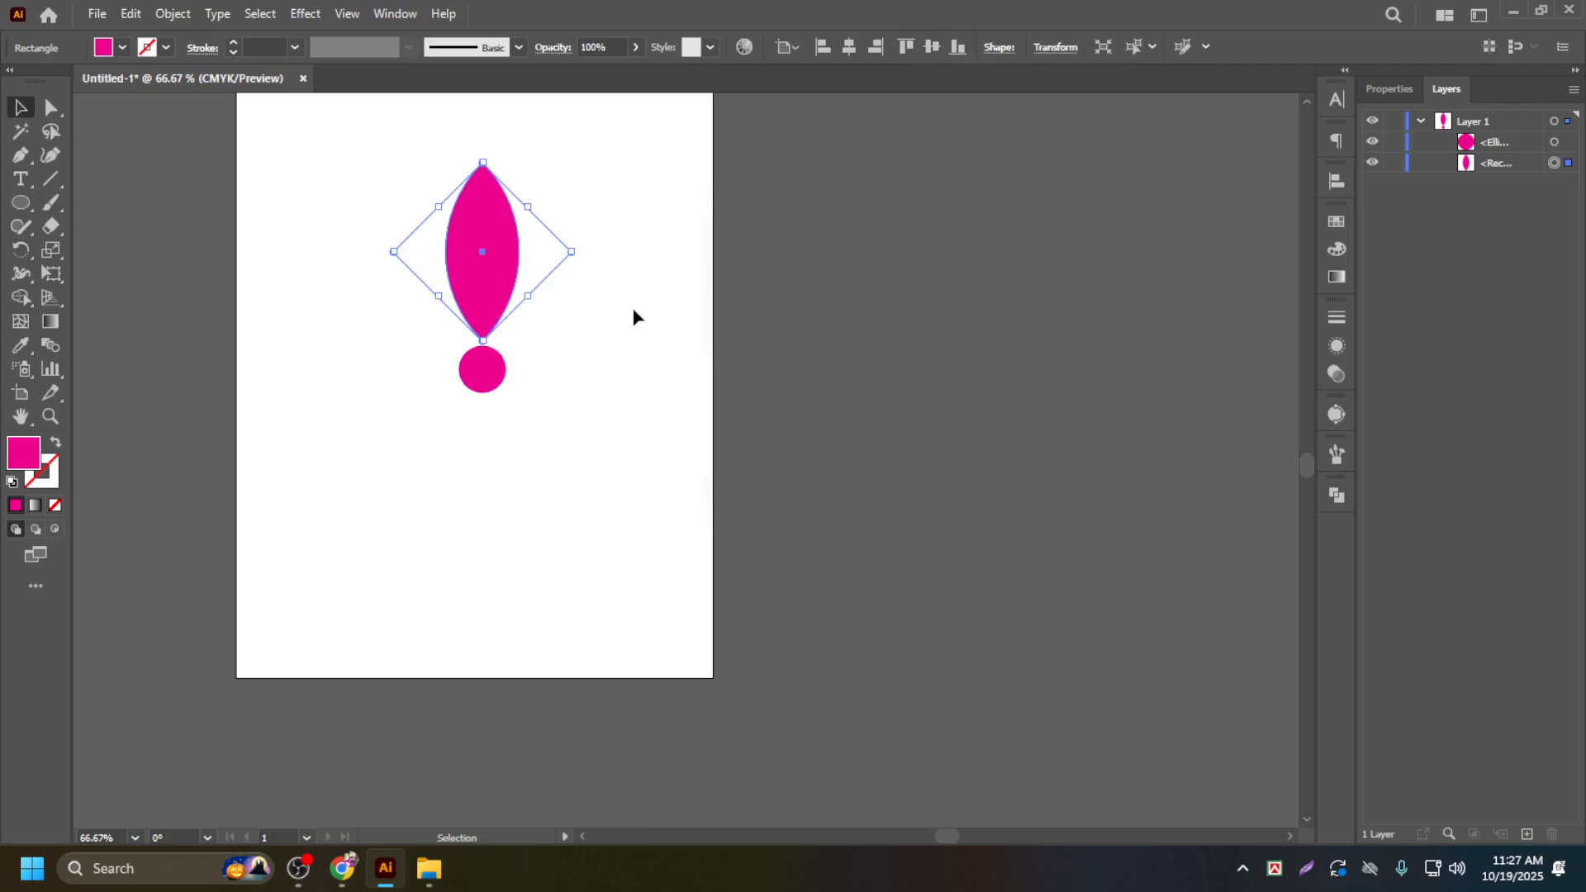
click(634, 311)
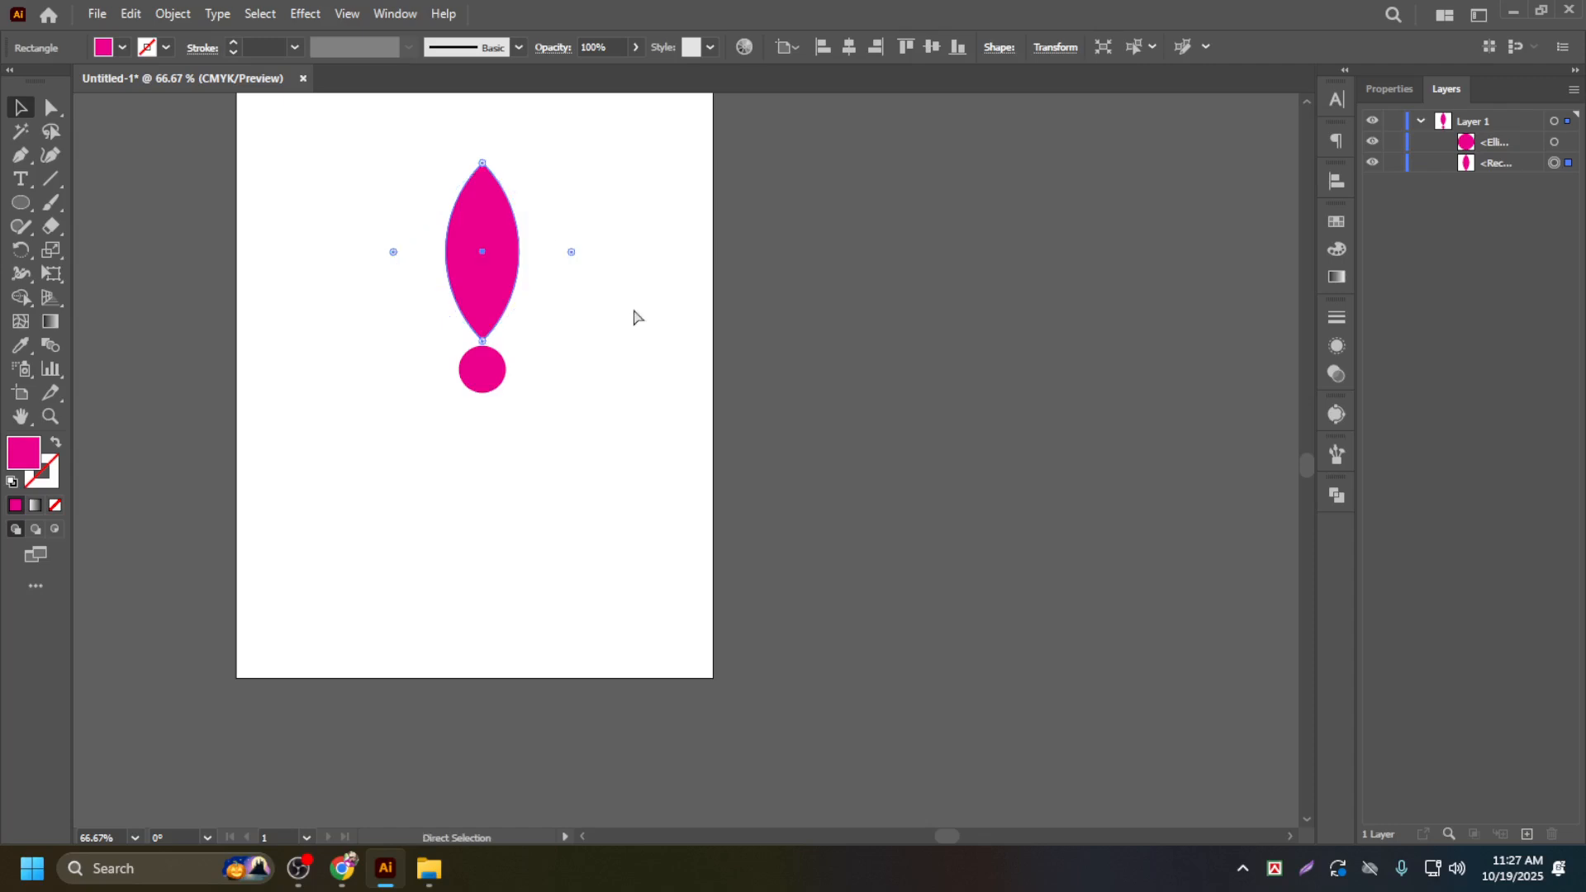
Step: Delete the circle below the leaf
click(513, 289)
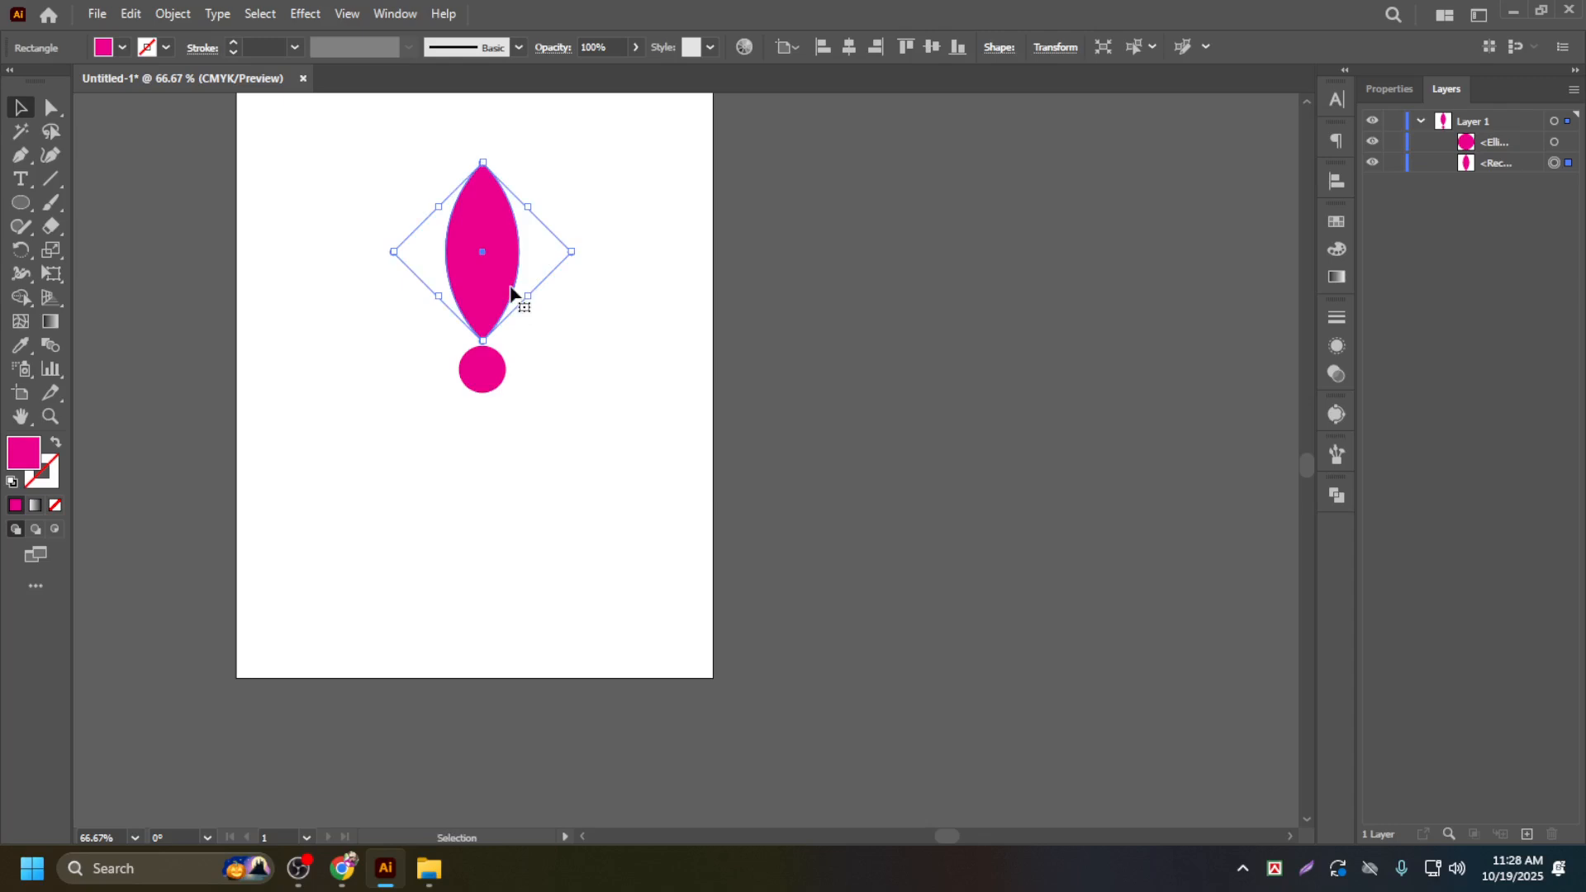
click(494, 380)
key(Delete)
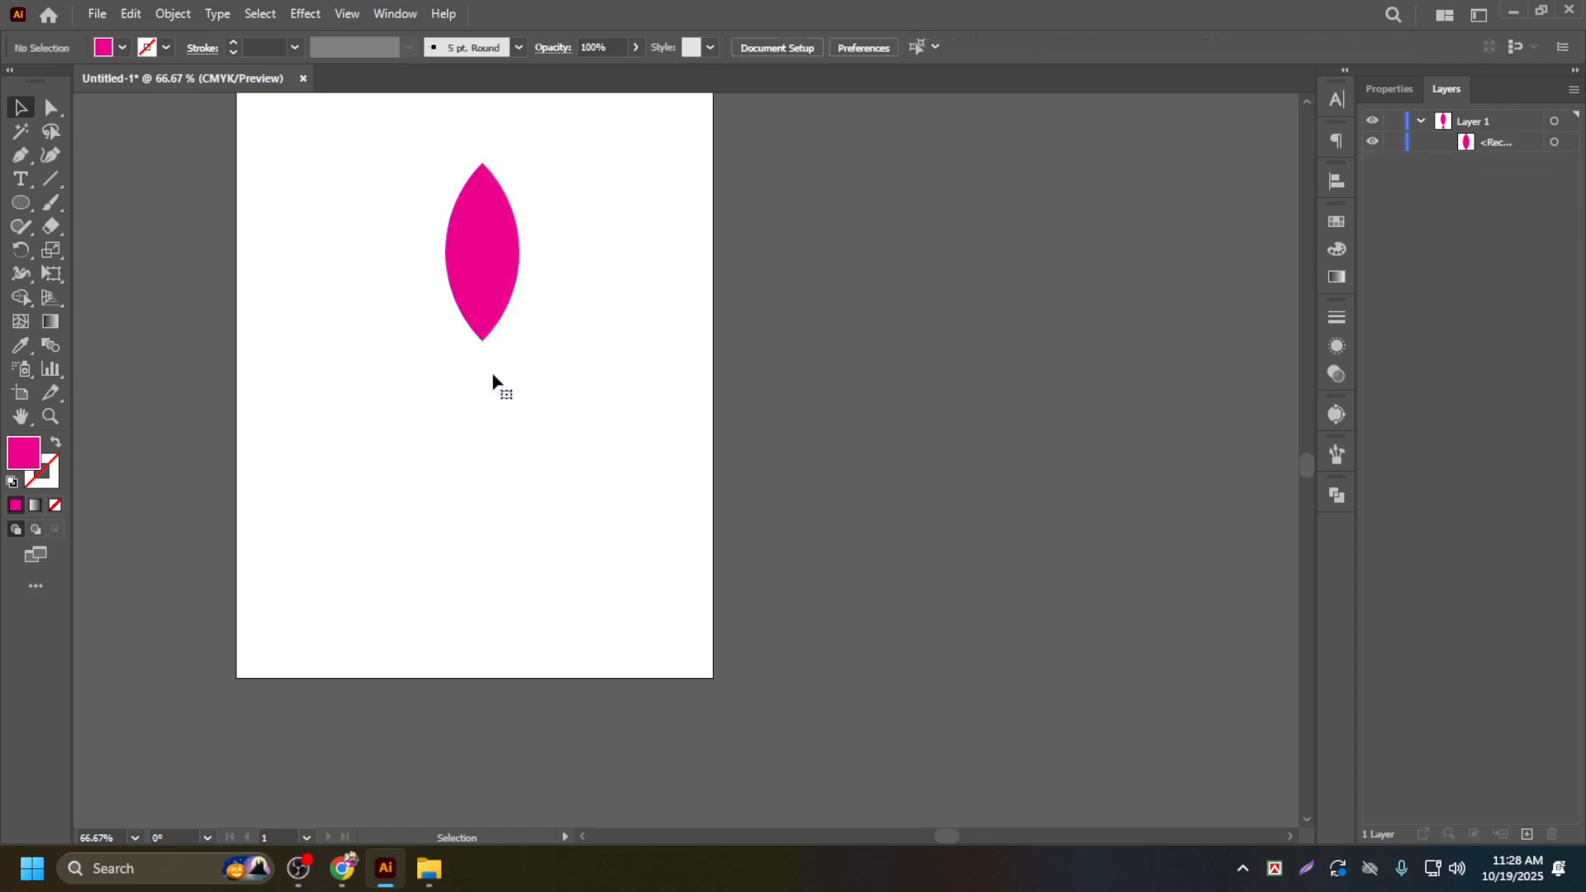
Step: Rotate a copy of the upright leaf clockwise about its lower tip to form a right-hand petal
click(510, 264)
scroll(490, 285, up, 2)
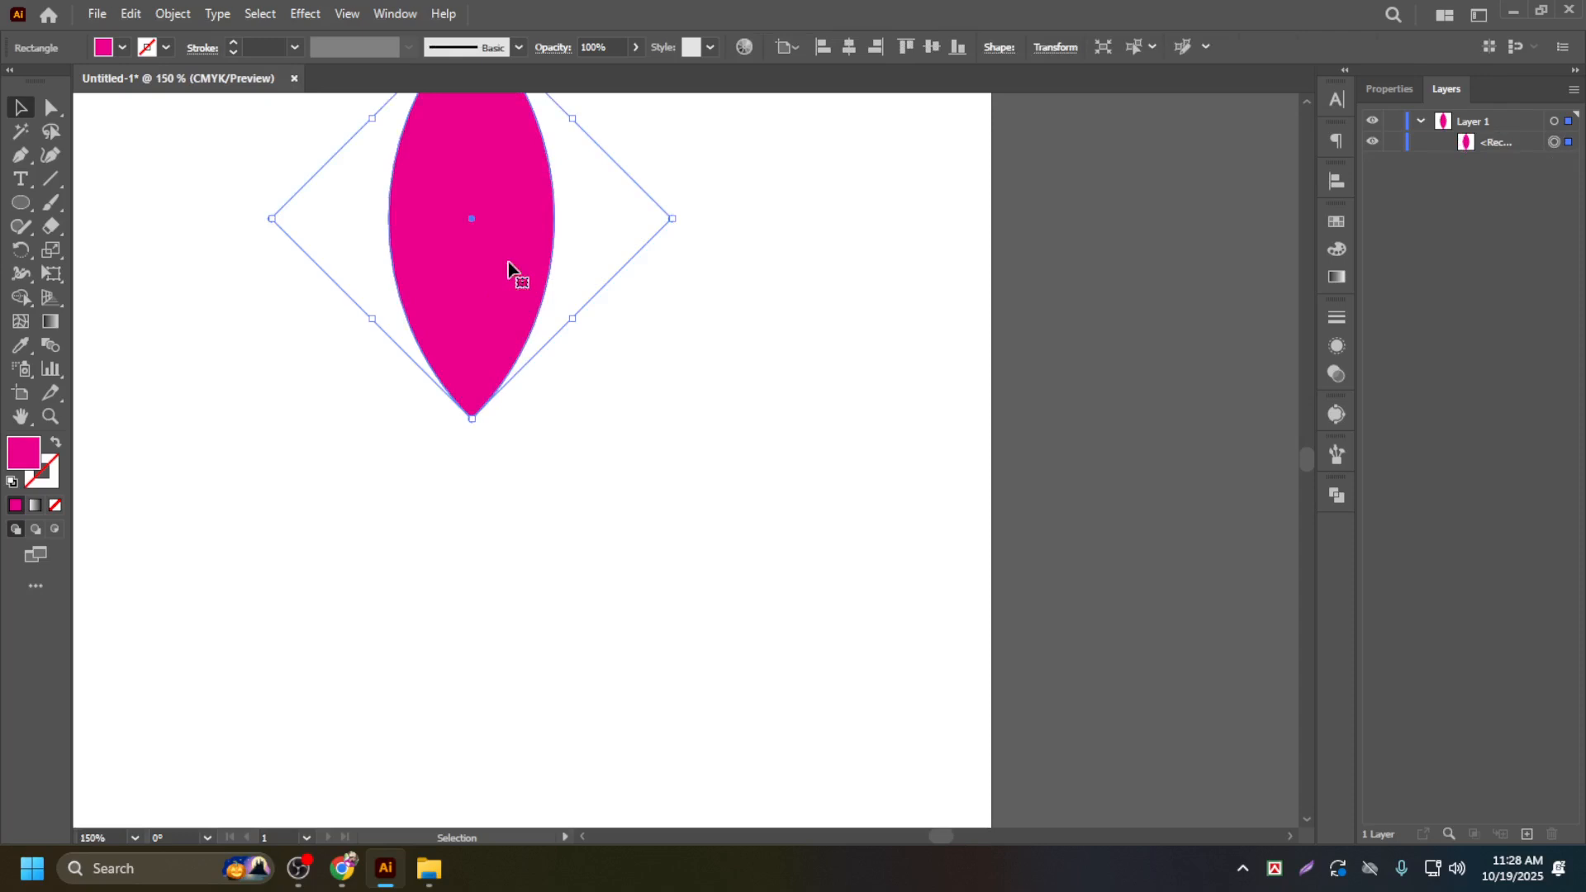
scroll(492, 286, up, 1)
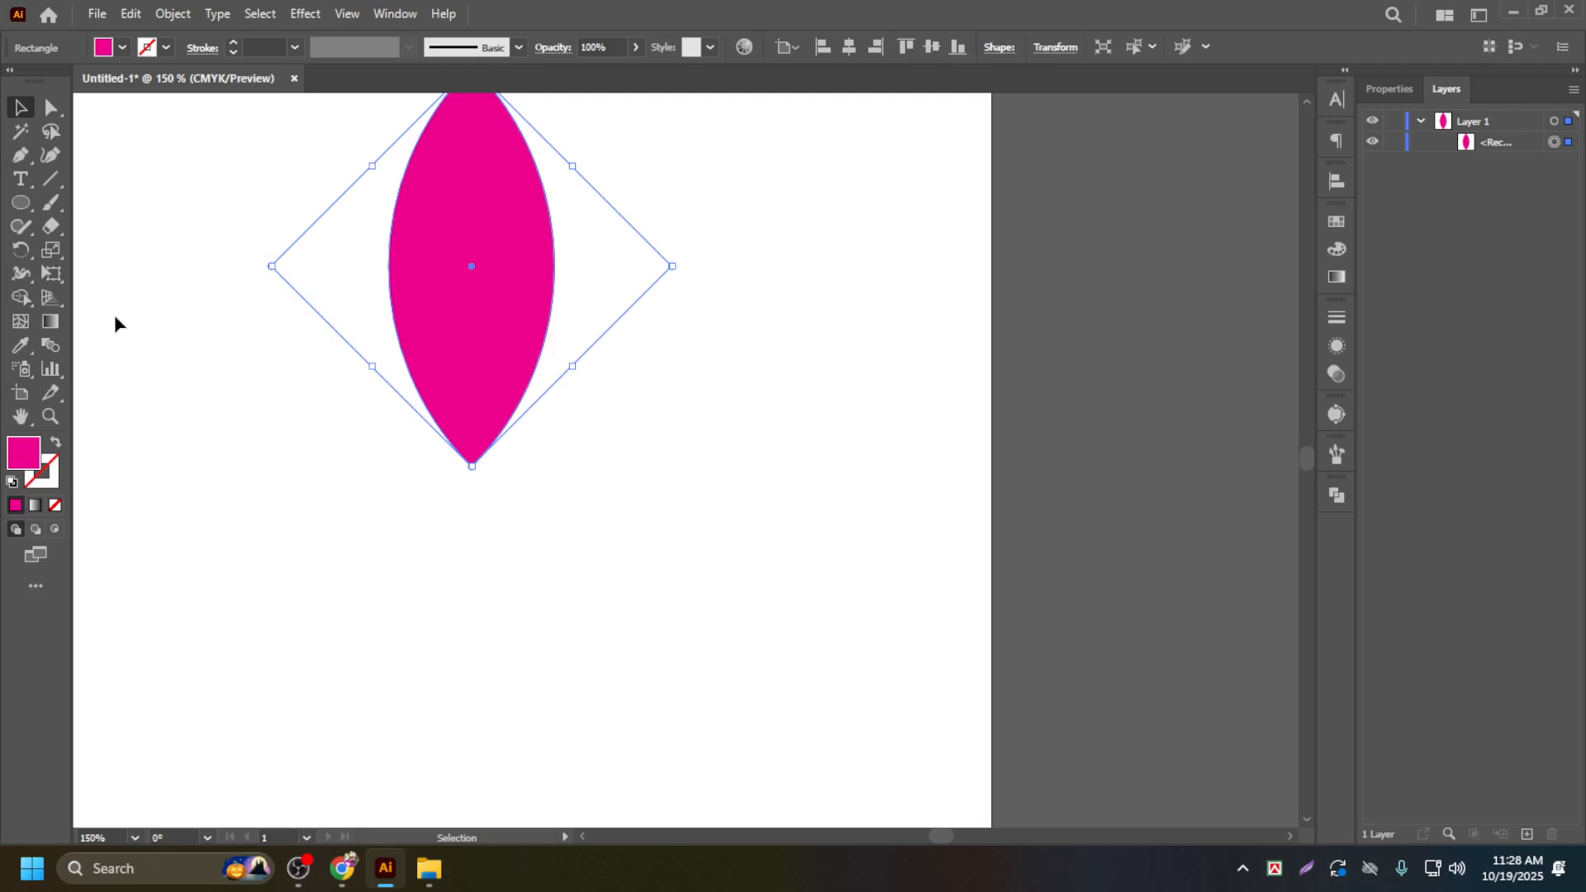
key(r)
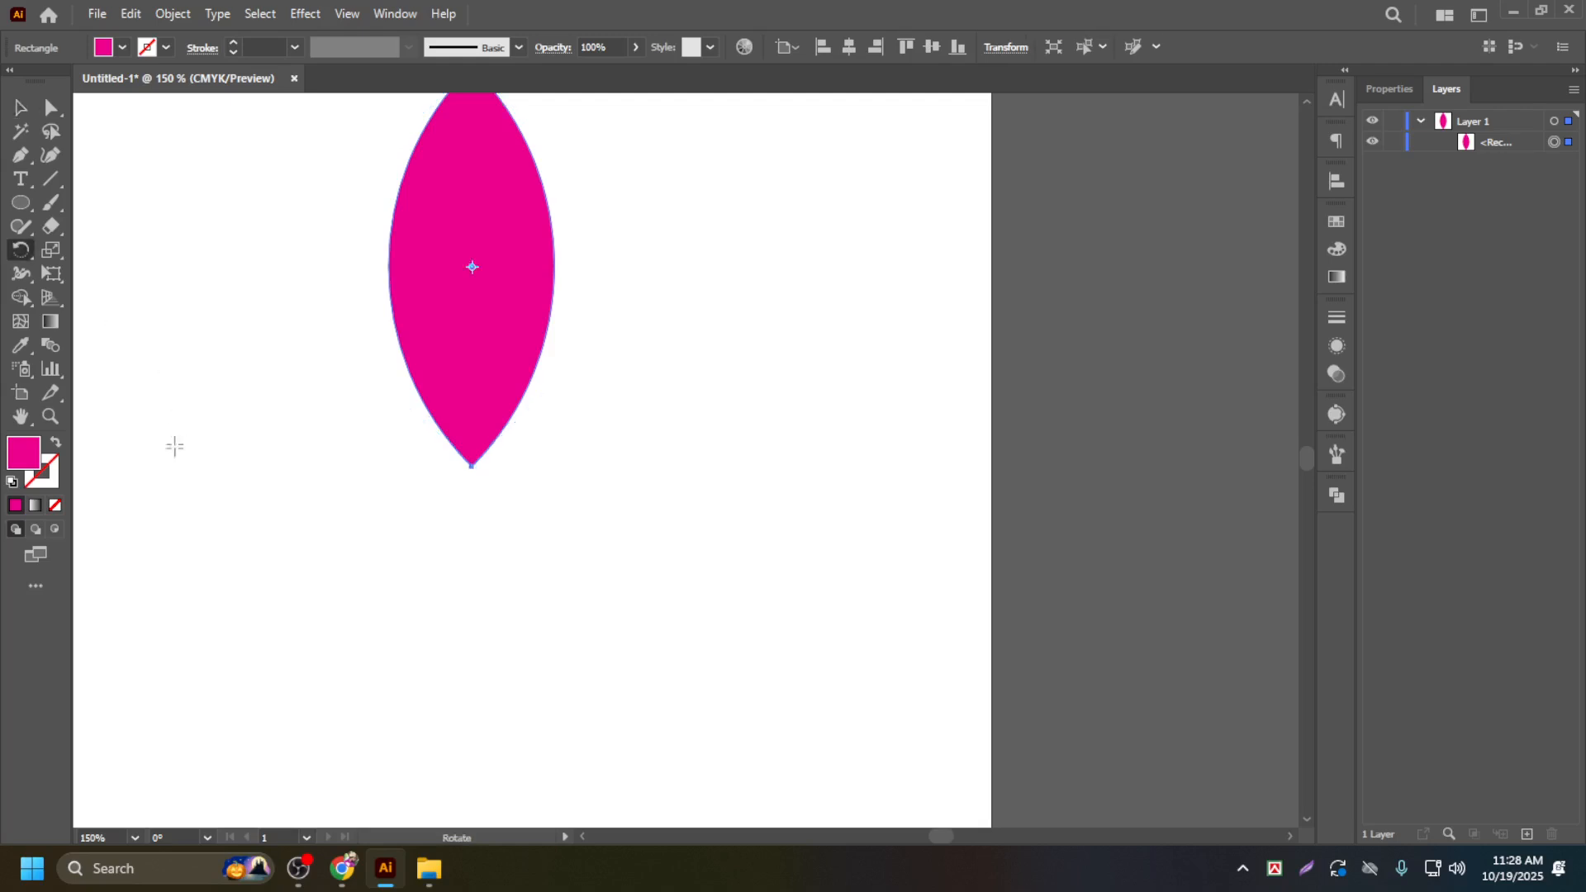
click(470, 468)
scroll(438, 311, up, 2)
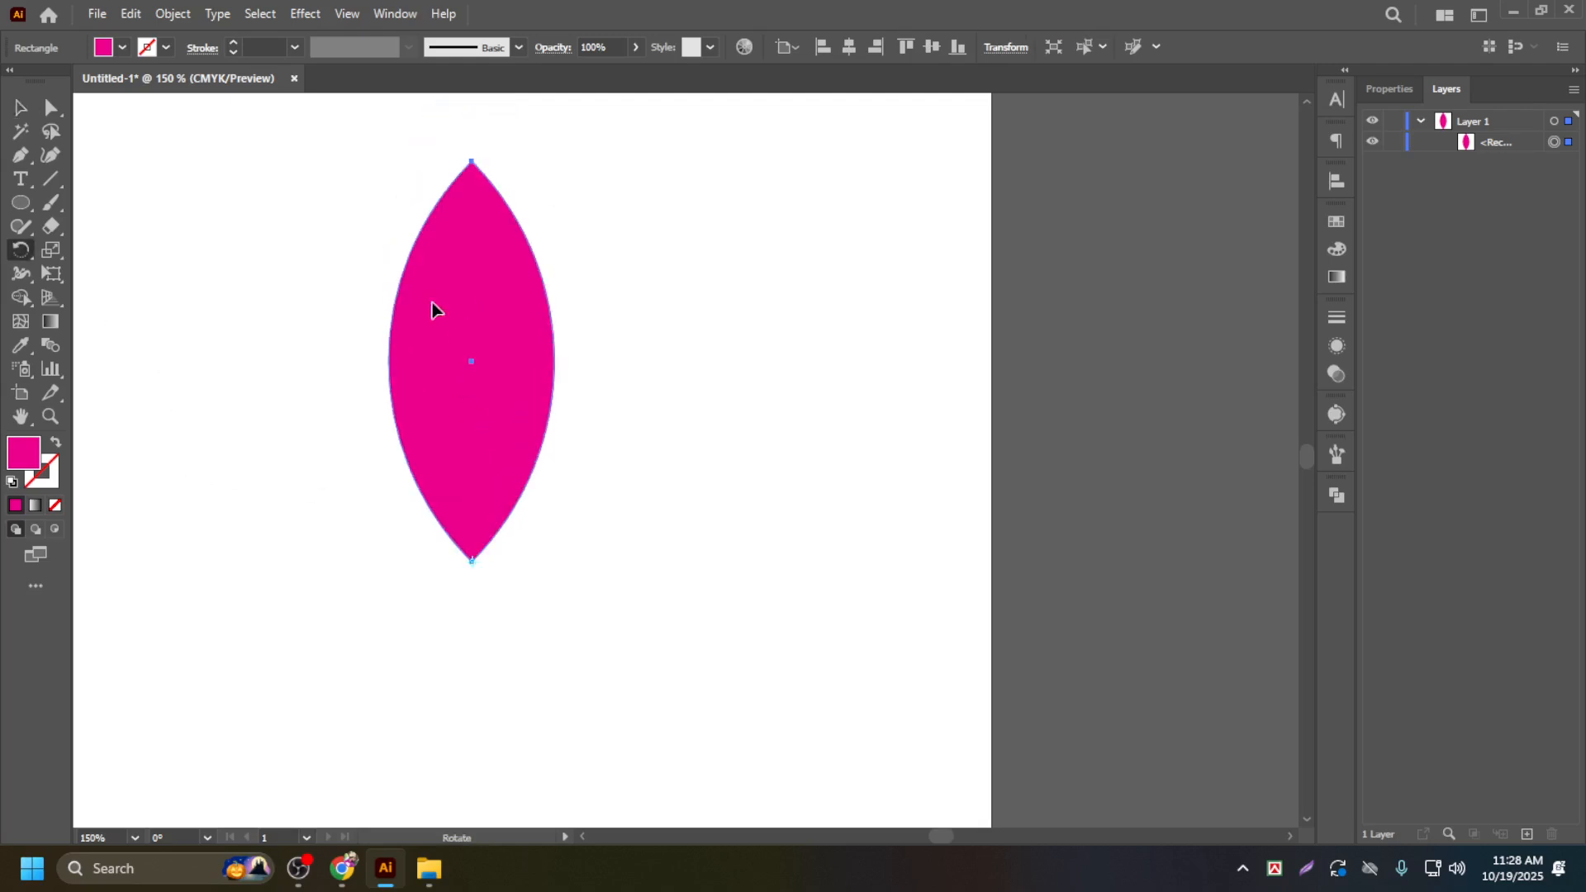
drag(463, 296, 590, 389)
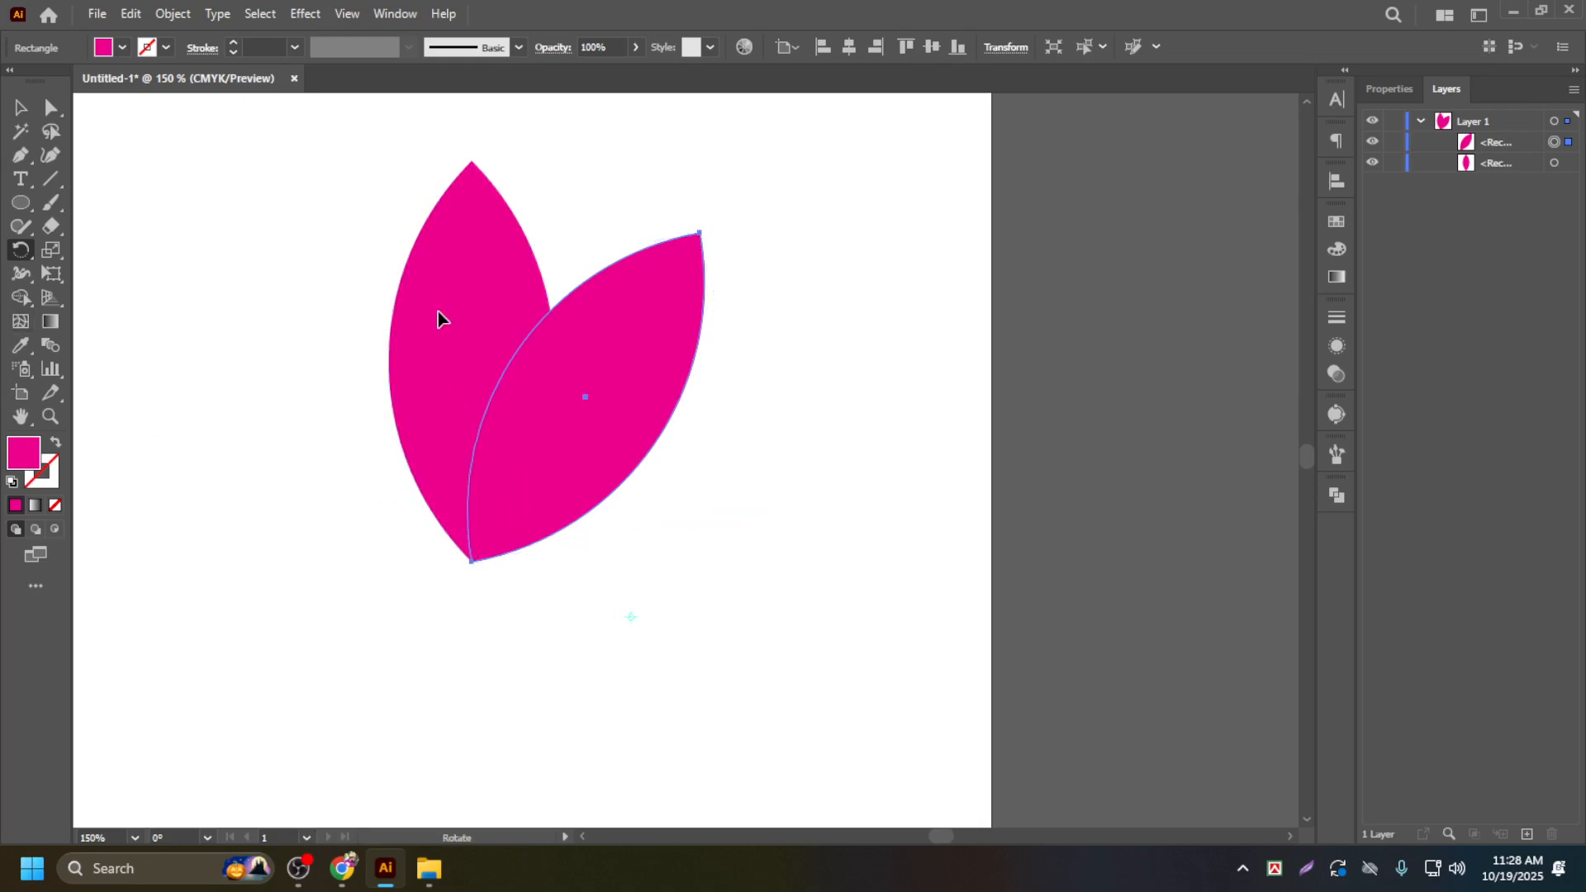
Step: Rotate another copy of the upright leaf counterclockwise about its lower tip to form a left-hand petal
key(v)
click(482, 238)
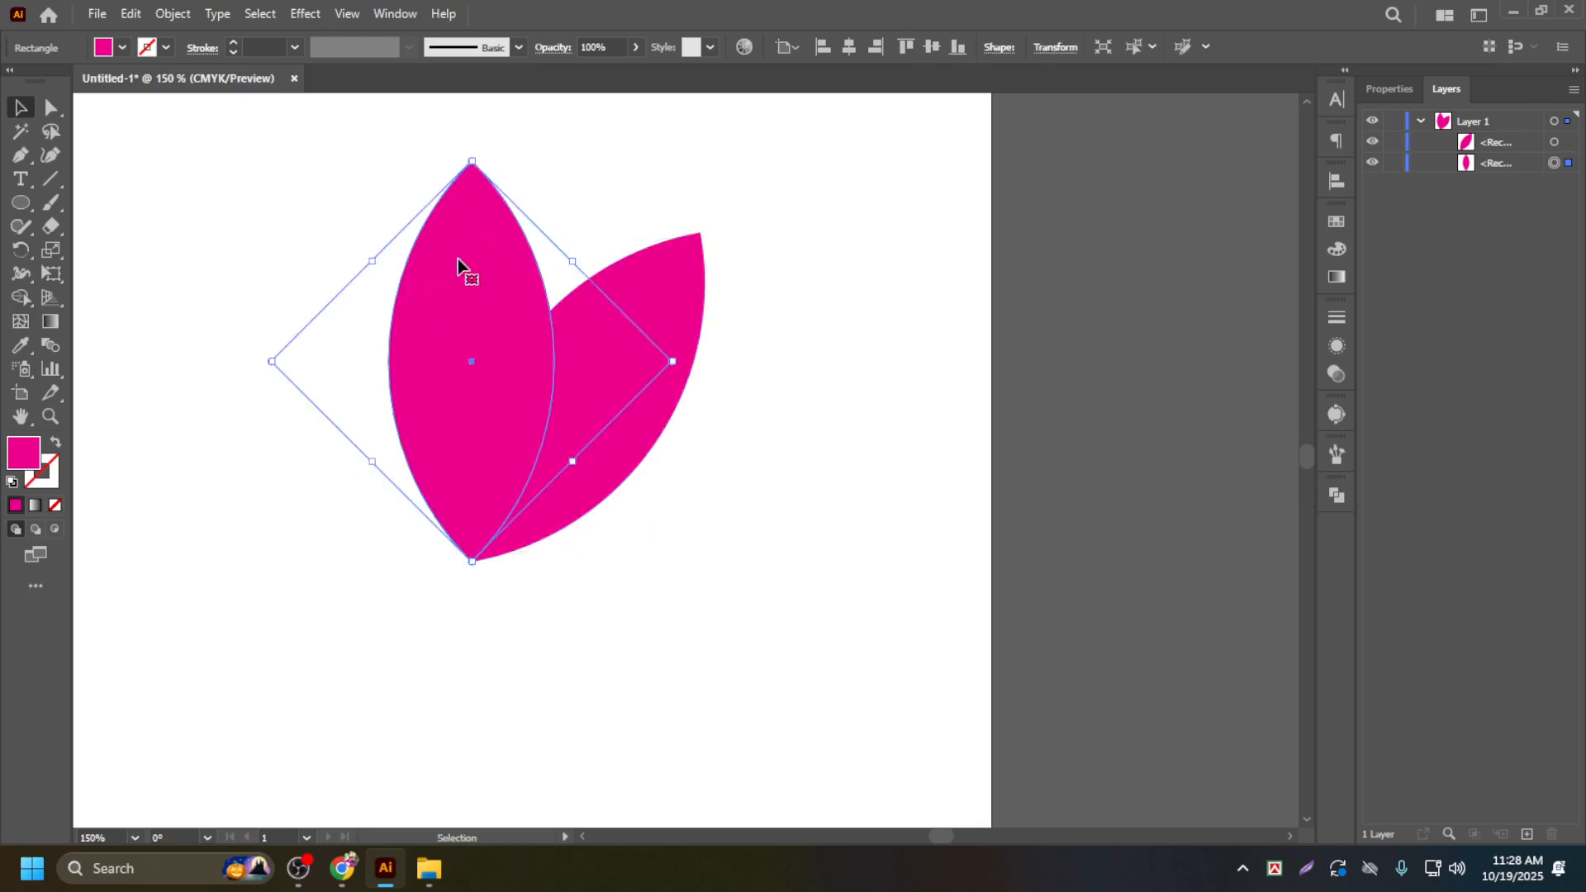
key(r)
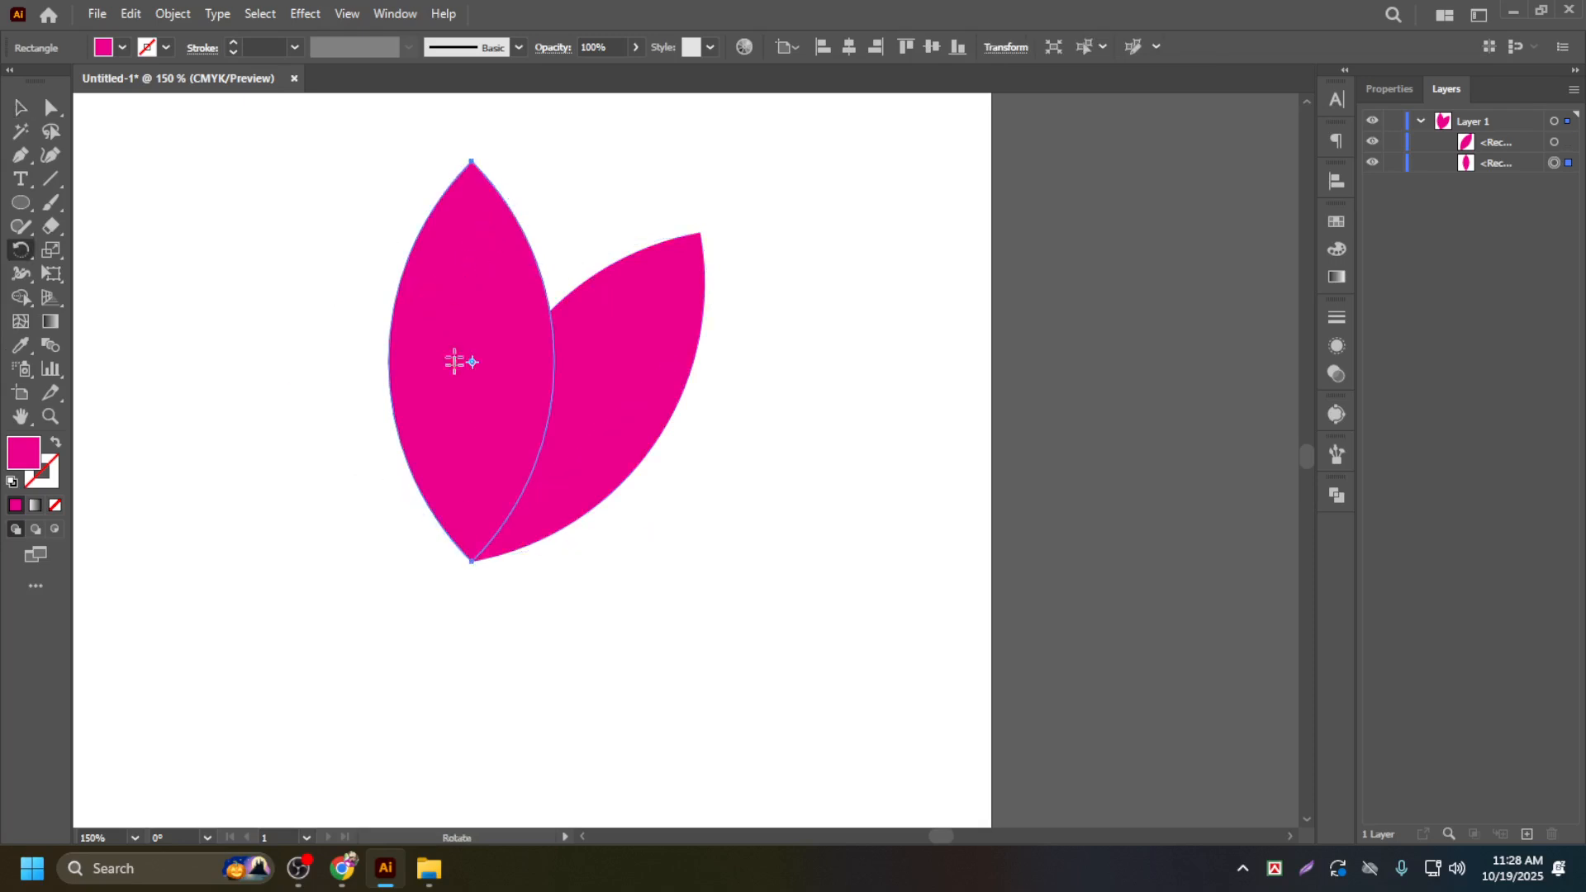
click(472, 561)
drag(464, 261, 298, 379)
click(18, 108)
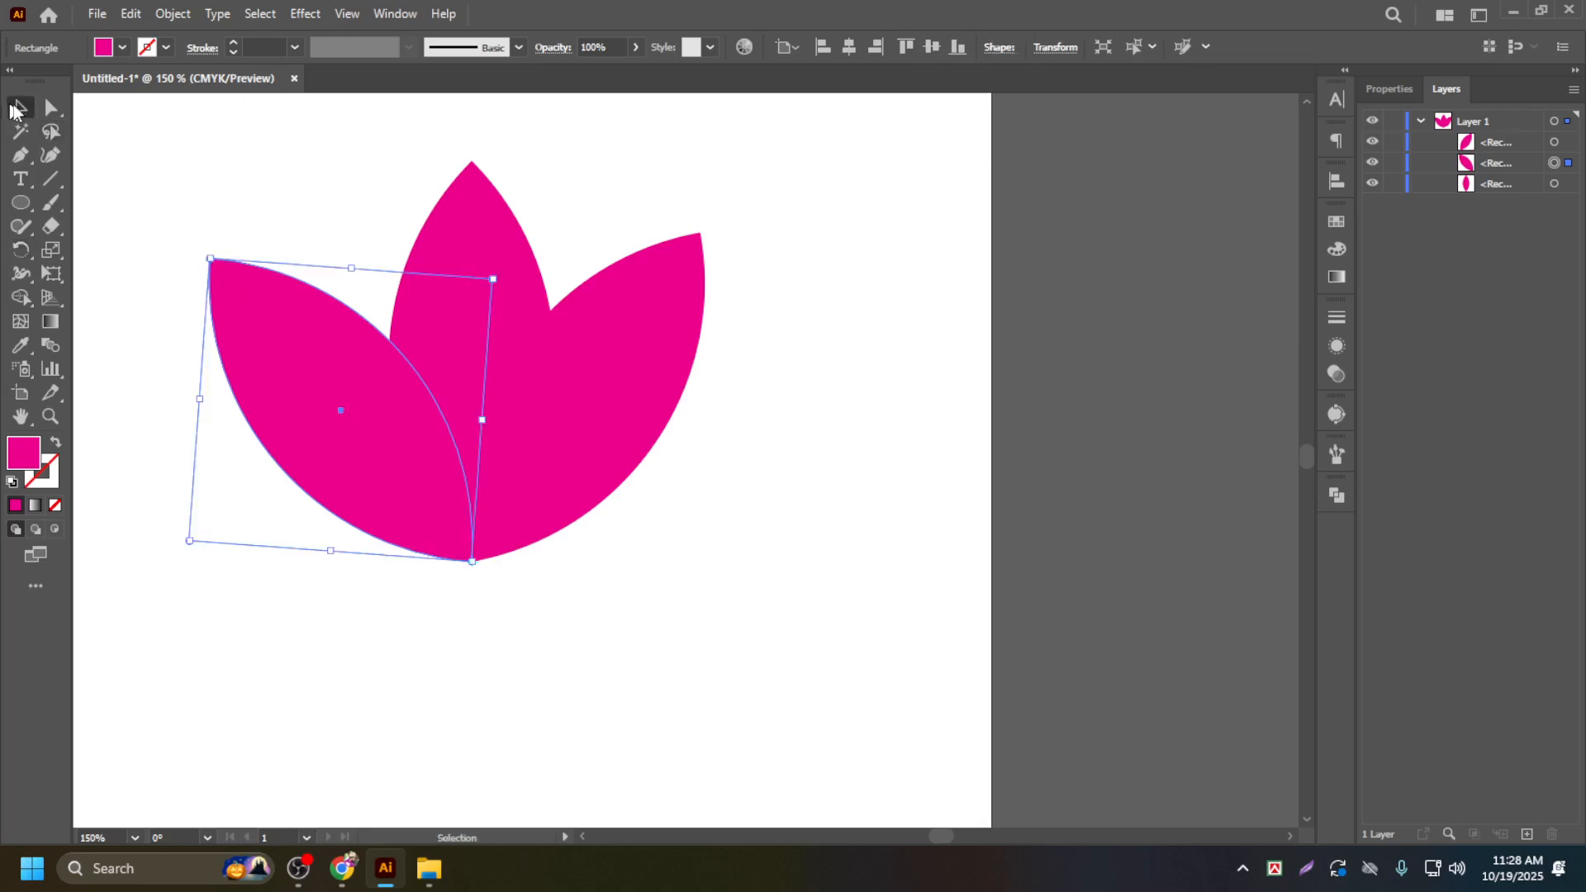
Step: Try deleting the upright middle petal, and undo the deletion
click(188, 166)
click(455, 219)
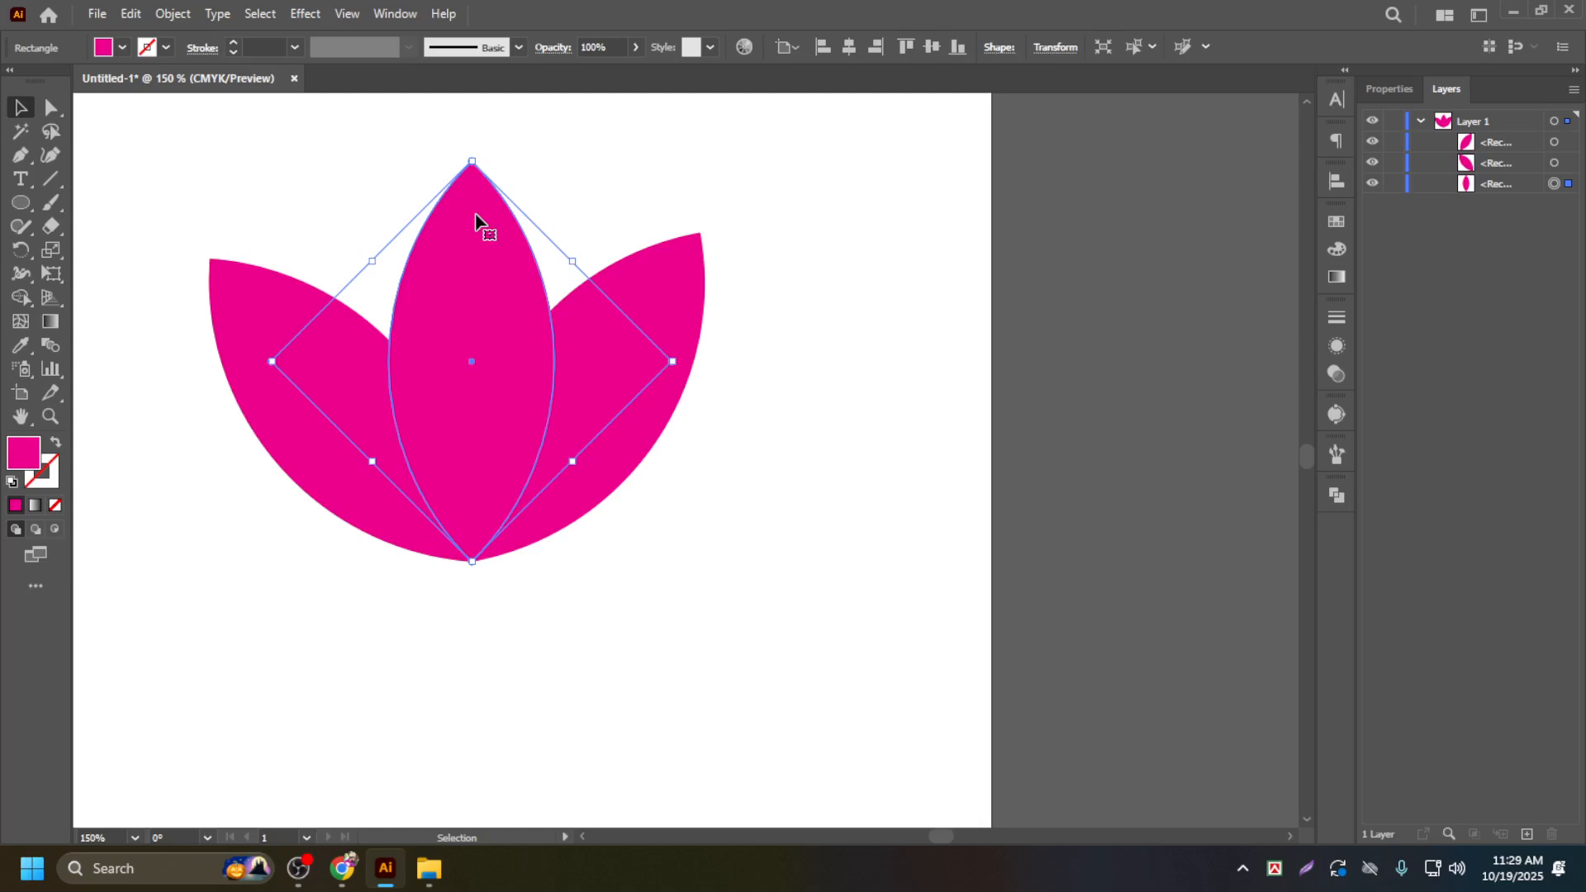
click(601, 175)
click(492, 239)
click(649, 285)
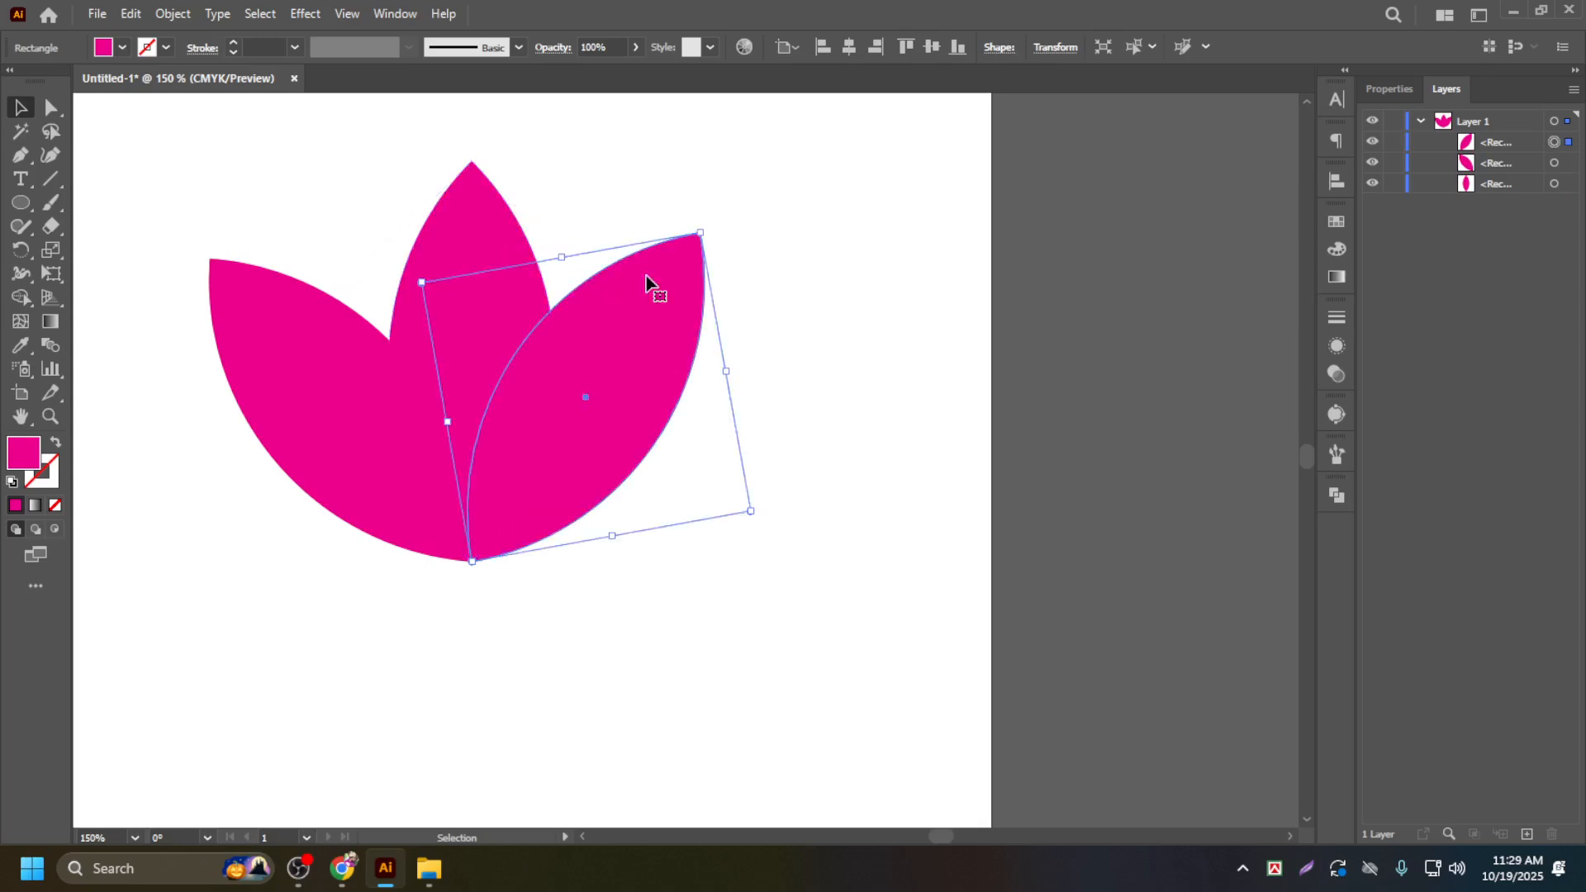
click(488, 264)
key(Delete)
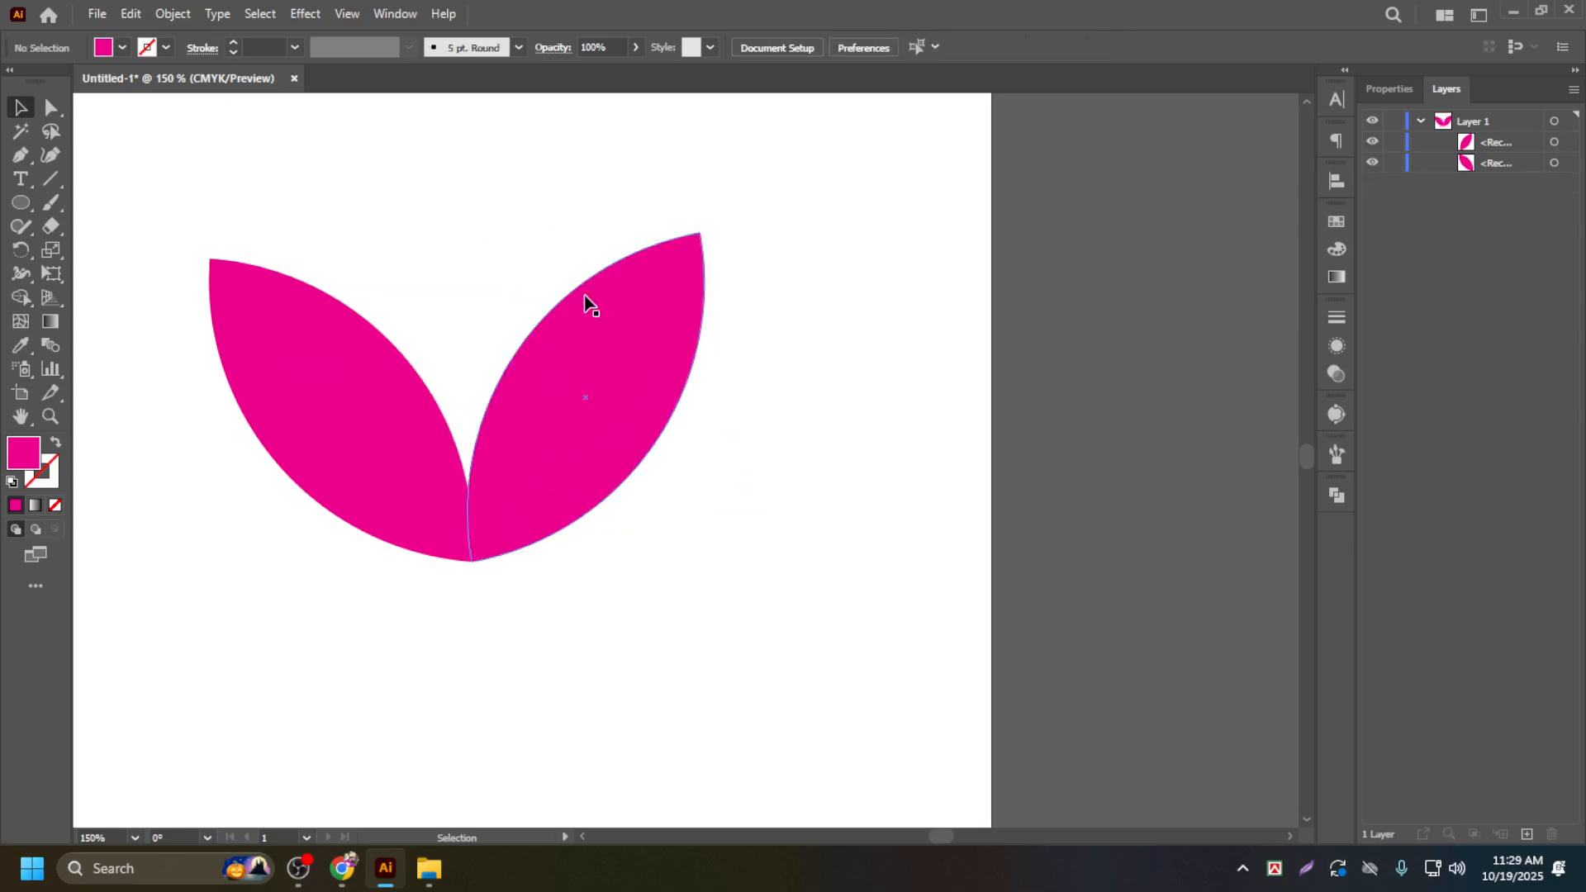
key(ctrl+z)
Step: Delete the right and left tilted petals, keeping only the upright leaf
click(654, 300)
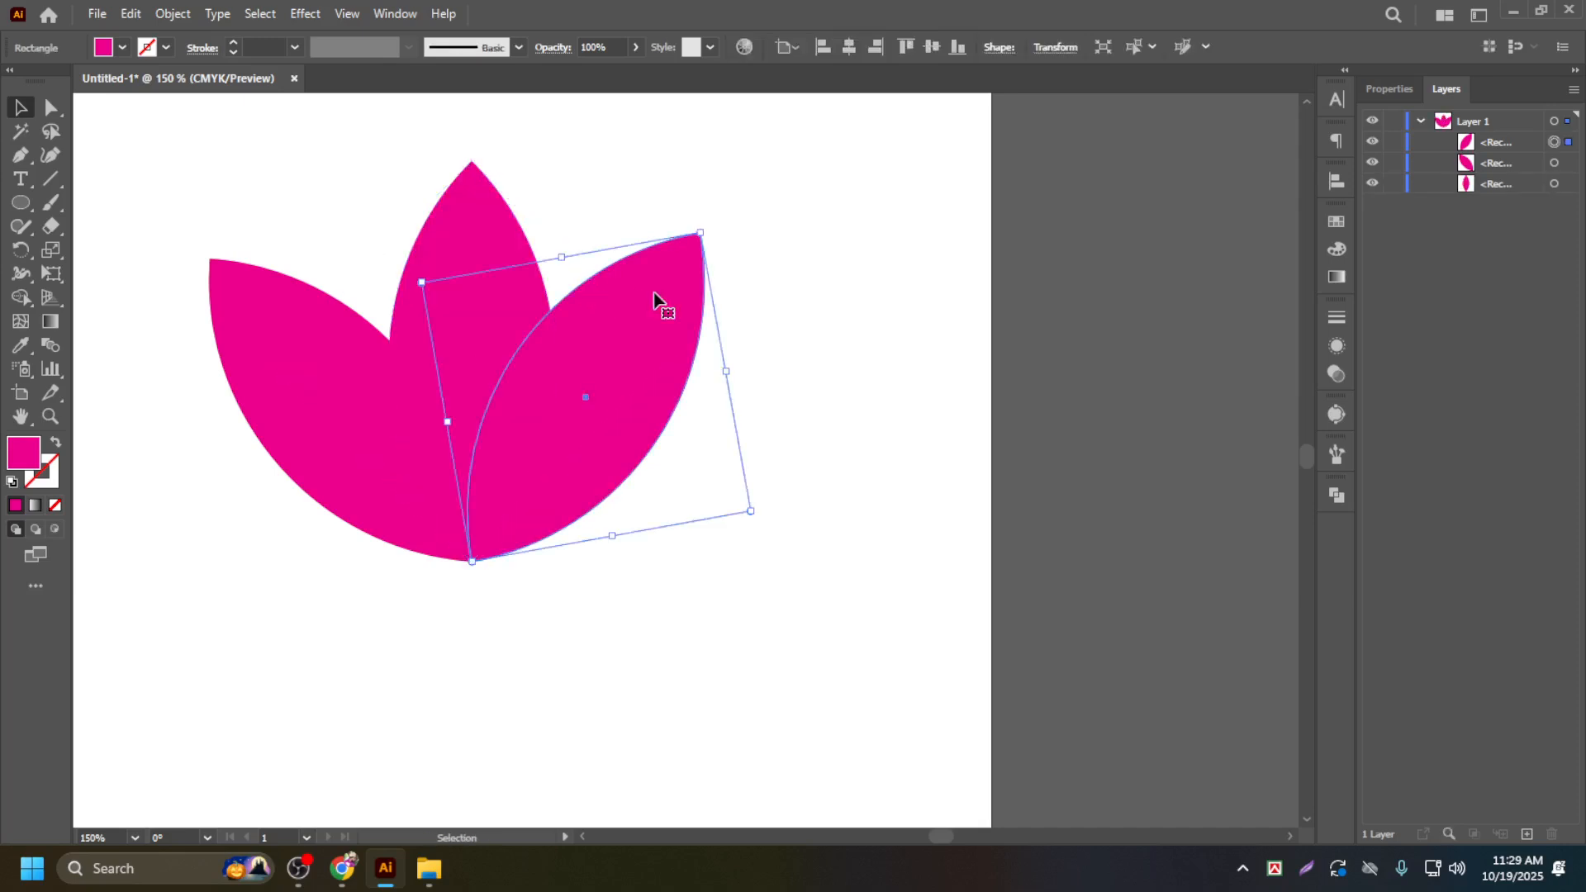
key(Delete)
click(305, 354)
key(Delete)
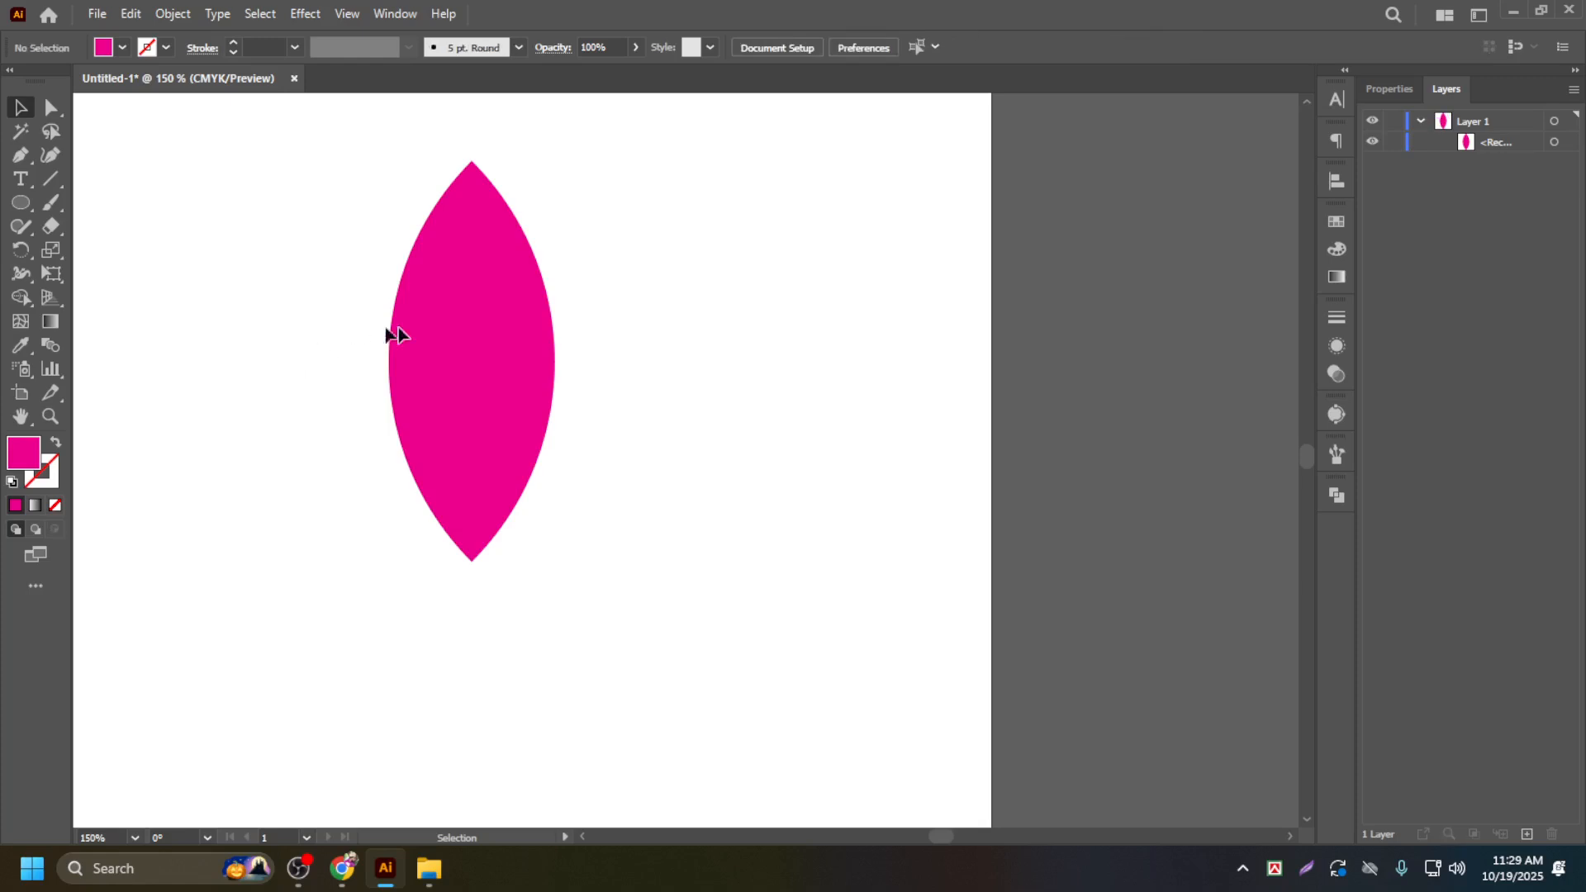
Step: Set the upright leaf's rotation pivot on its lower tip anchor, try a rotation with it and undo that rotation
click(525, 319)
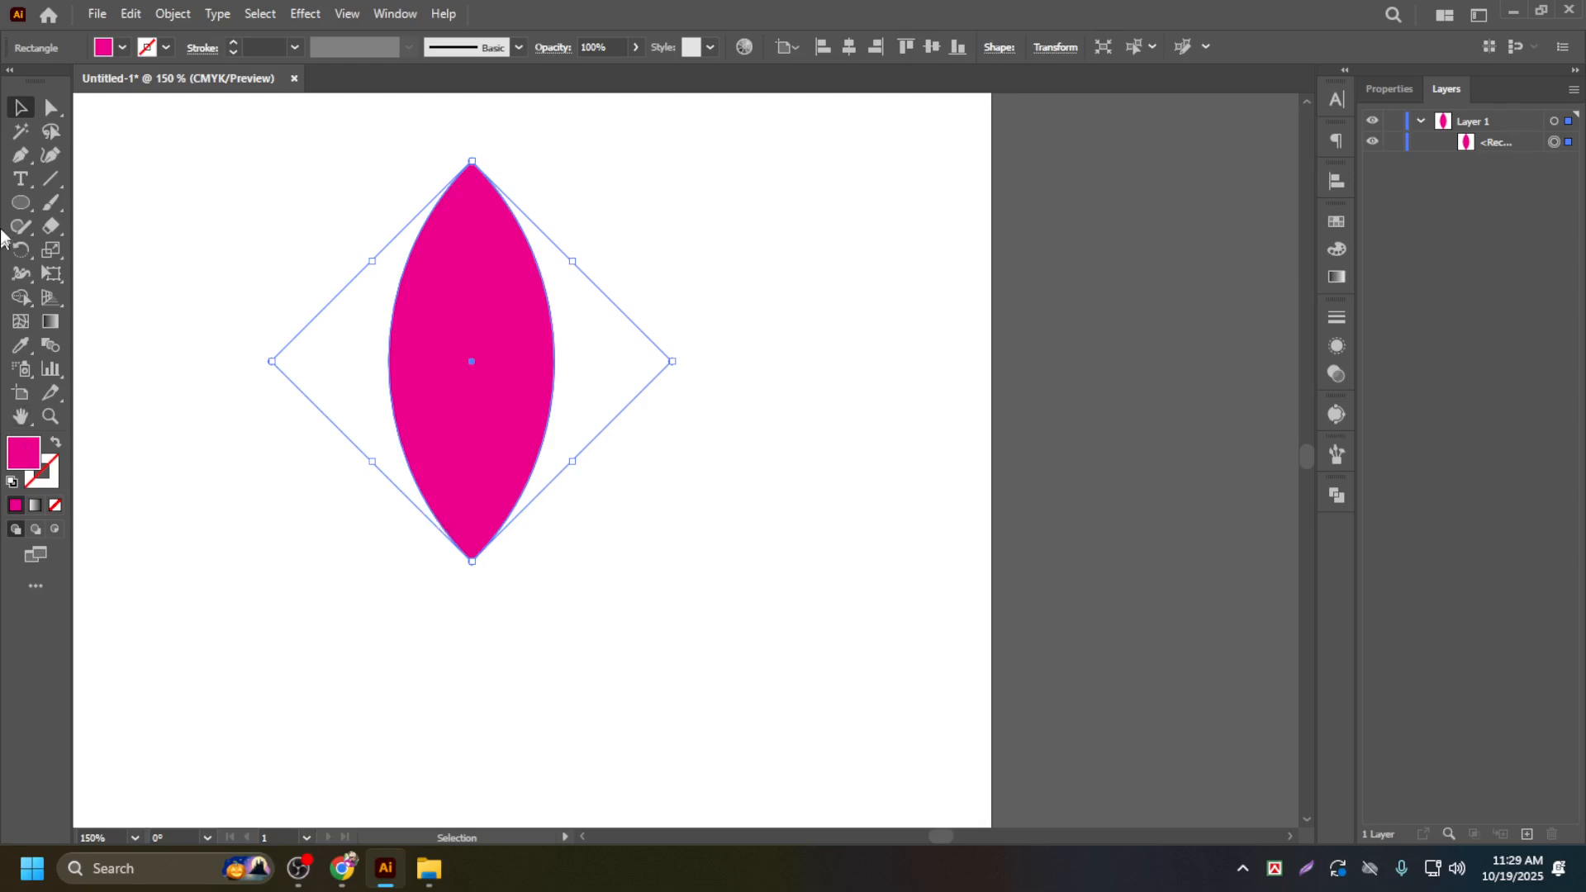
click(19, 249)
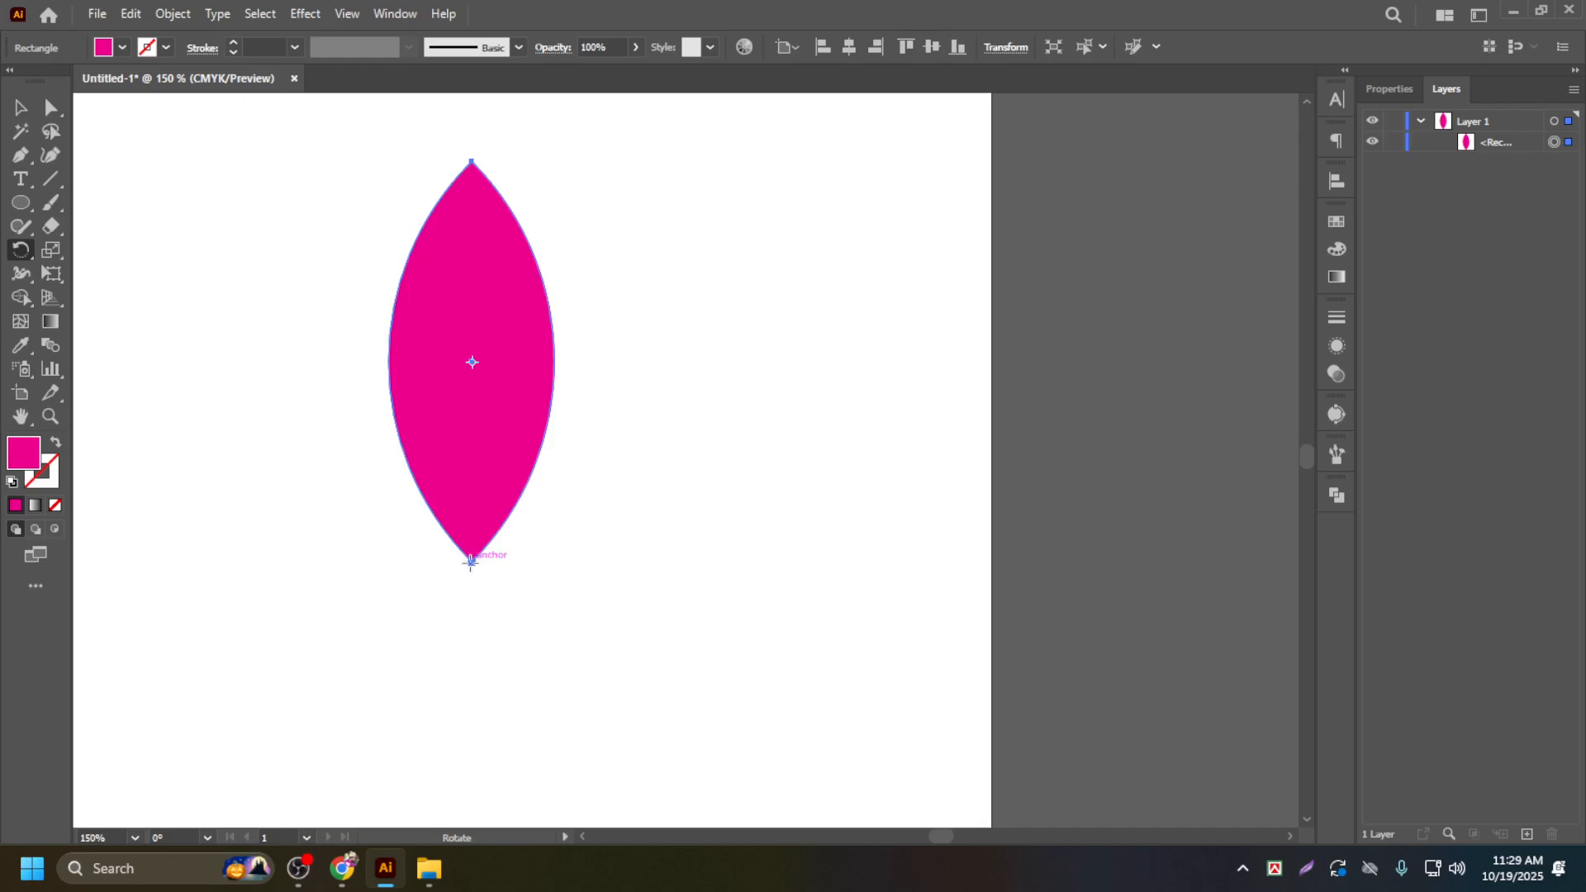
click(471, 562)
scroll(450, 567, up, 3)
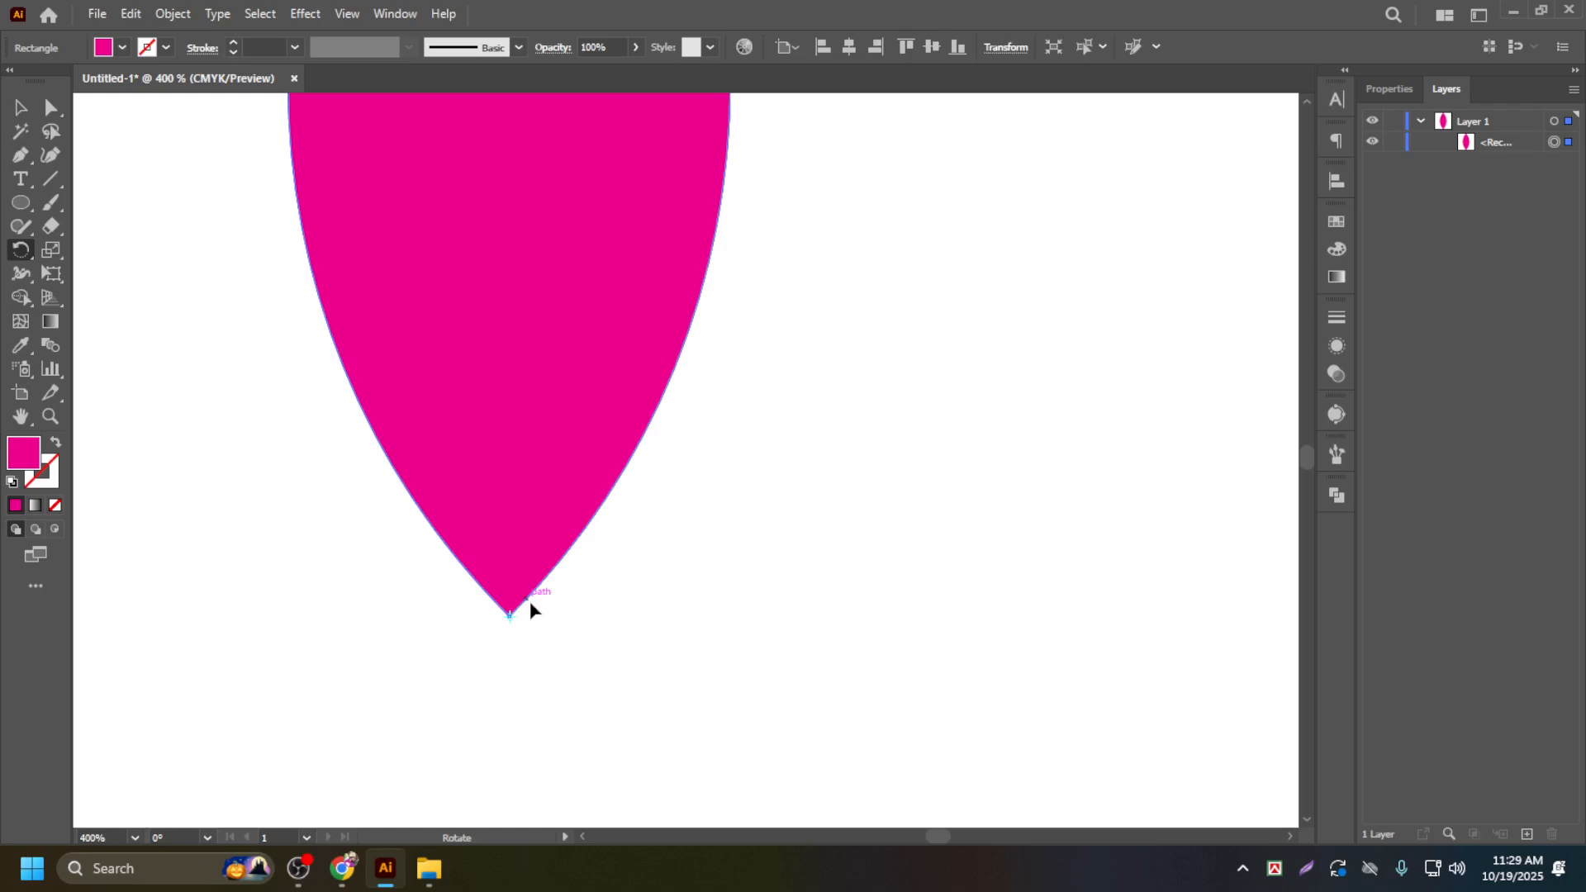
scroll(530, 605, down, 5)
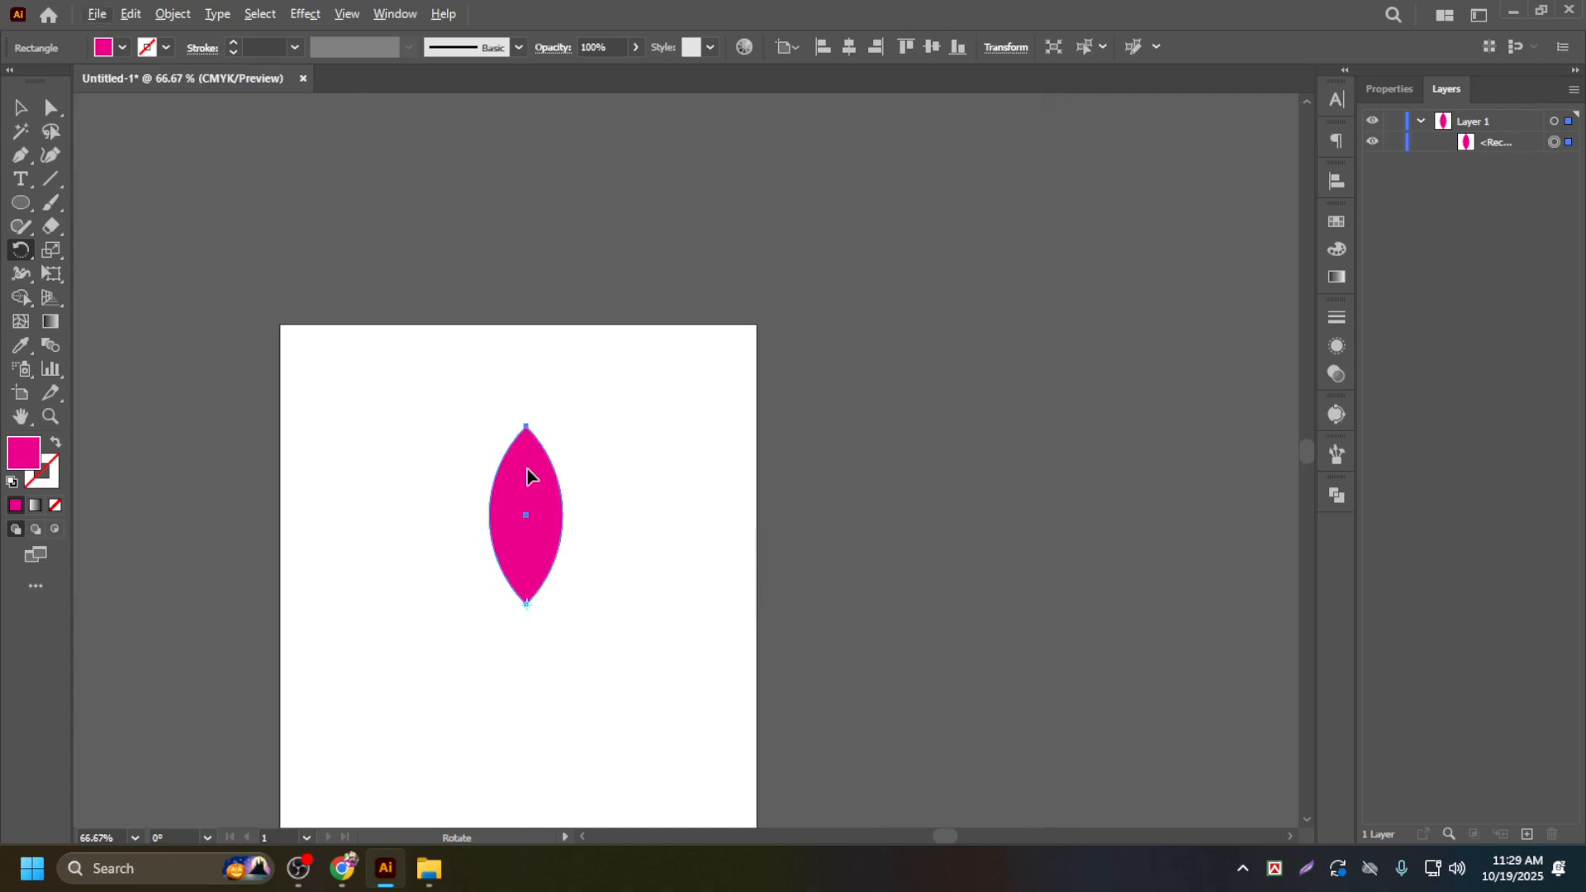
drag(525, 471, 461, 411)
key(ctrl+z)
Step: Rotate a copy of the leaf clockwise about its lower tip so it leans out as the right petal
scroll(522, 628, up, 3)
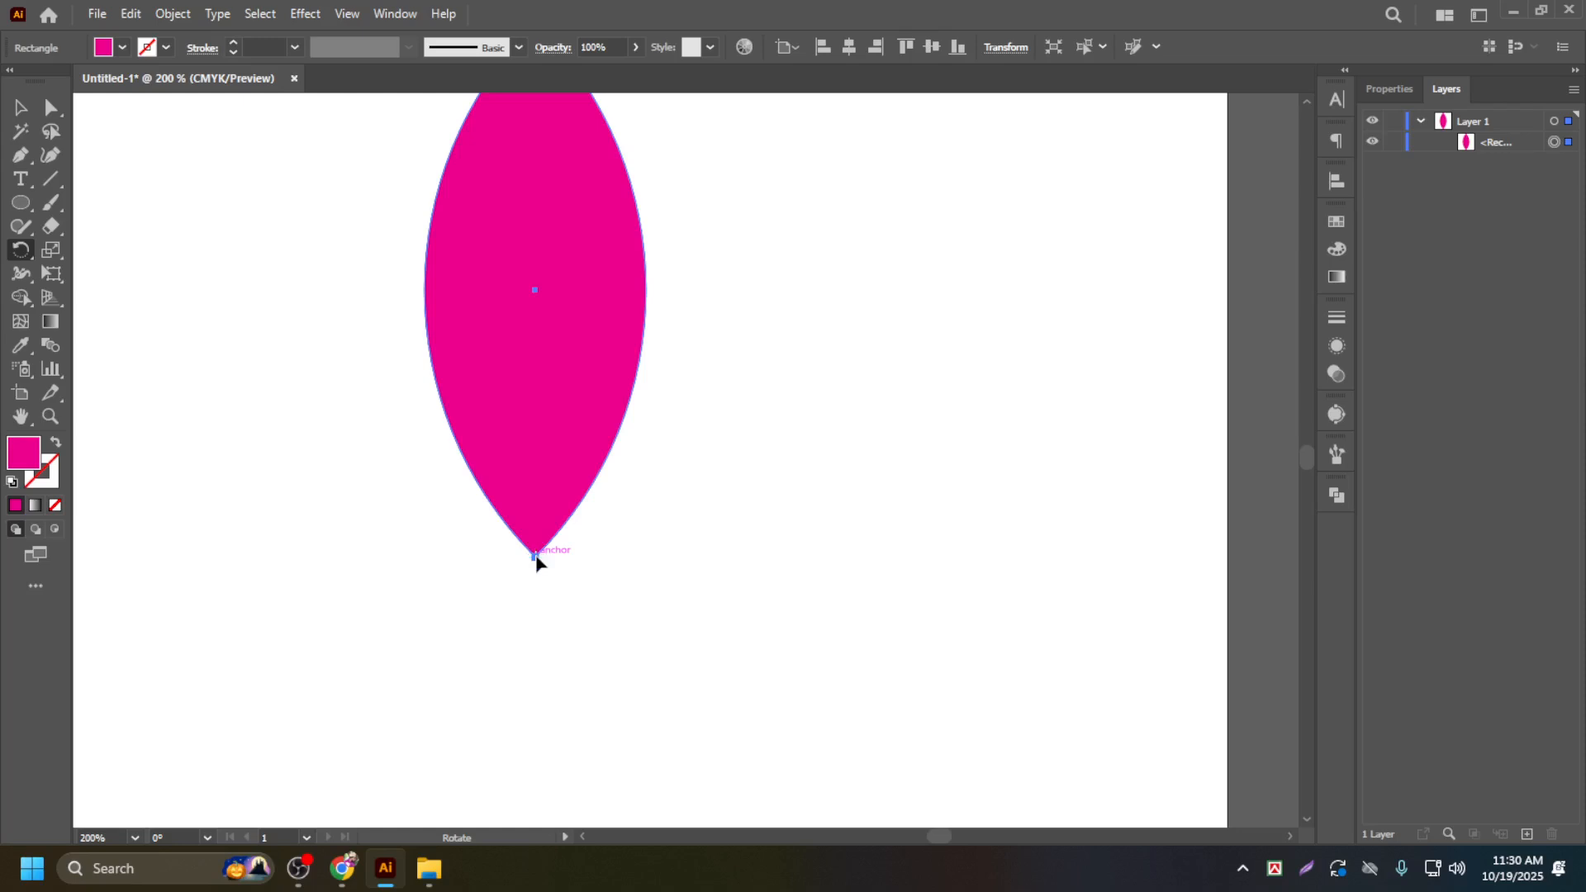
scroll(537, 562, up, 2)
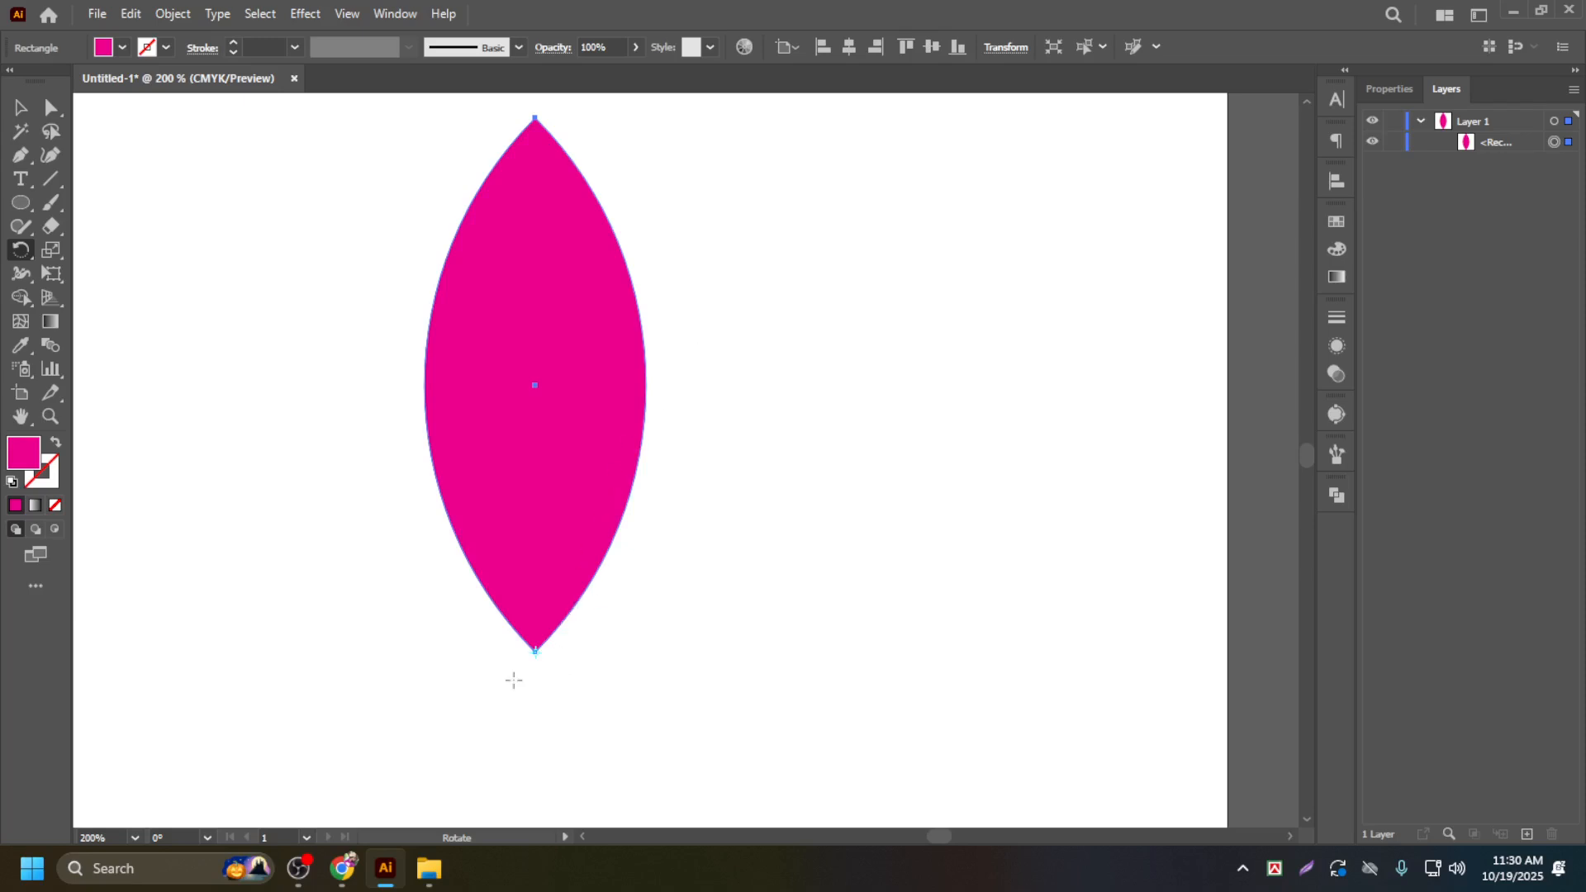
scroll(519, 677, up, 3)
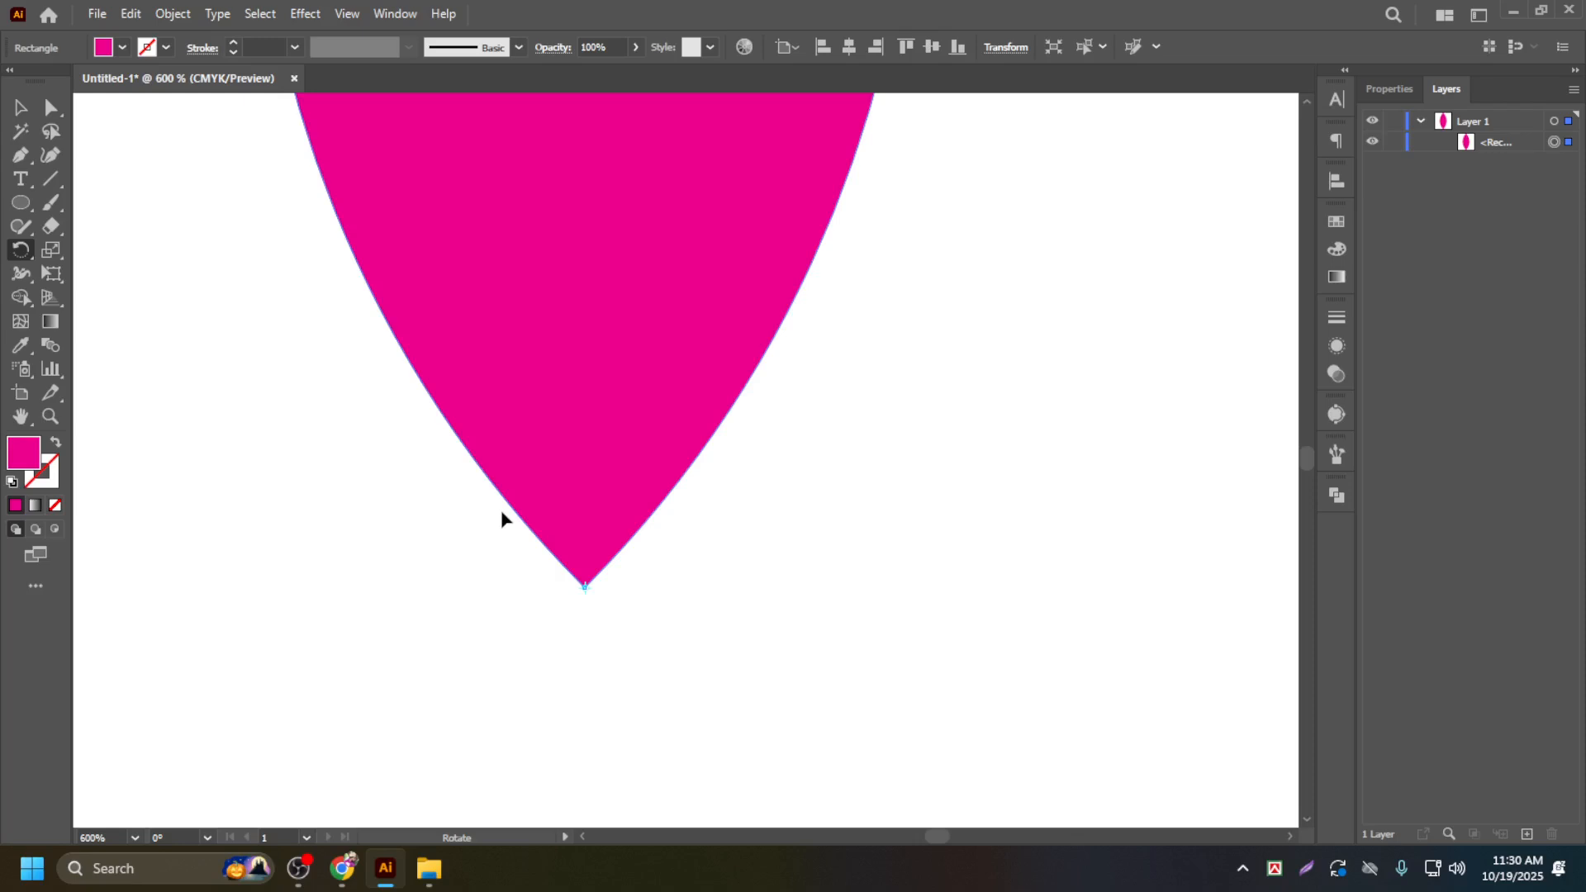
scroll(567, 443, down, 3)
scroll(595, 388, up, 2)
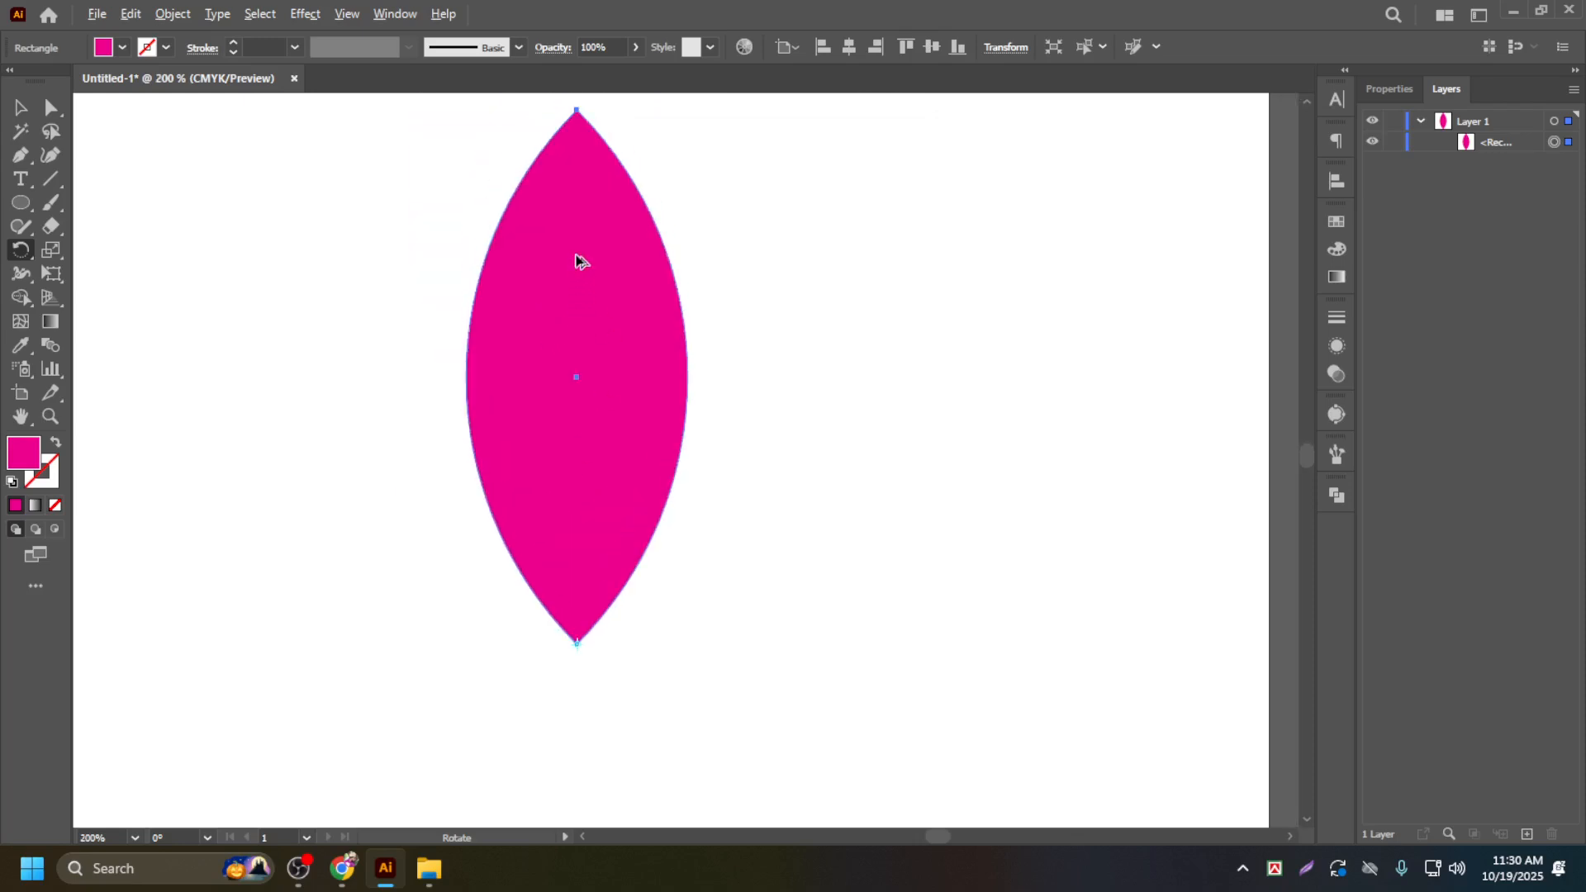
drag(578, 259, 766, 444)
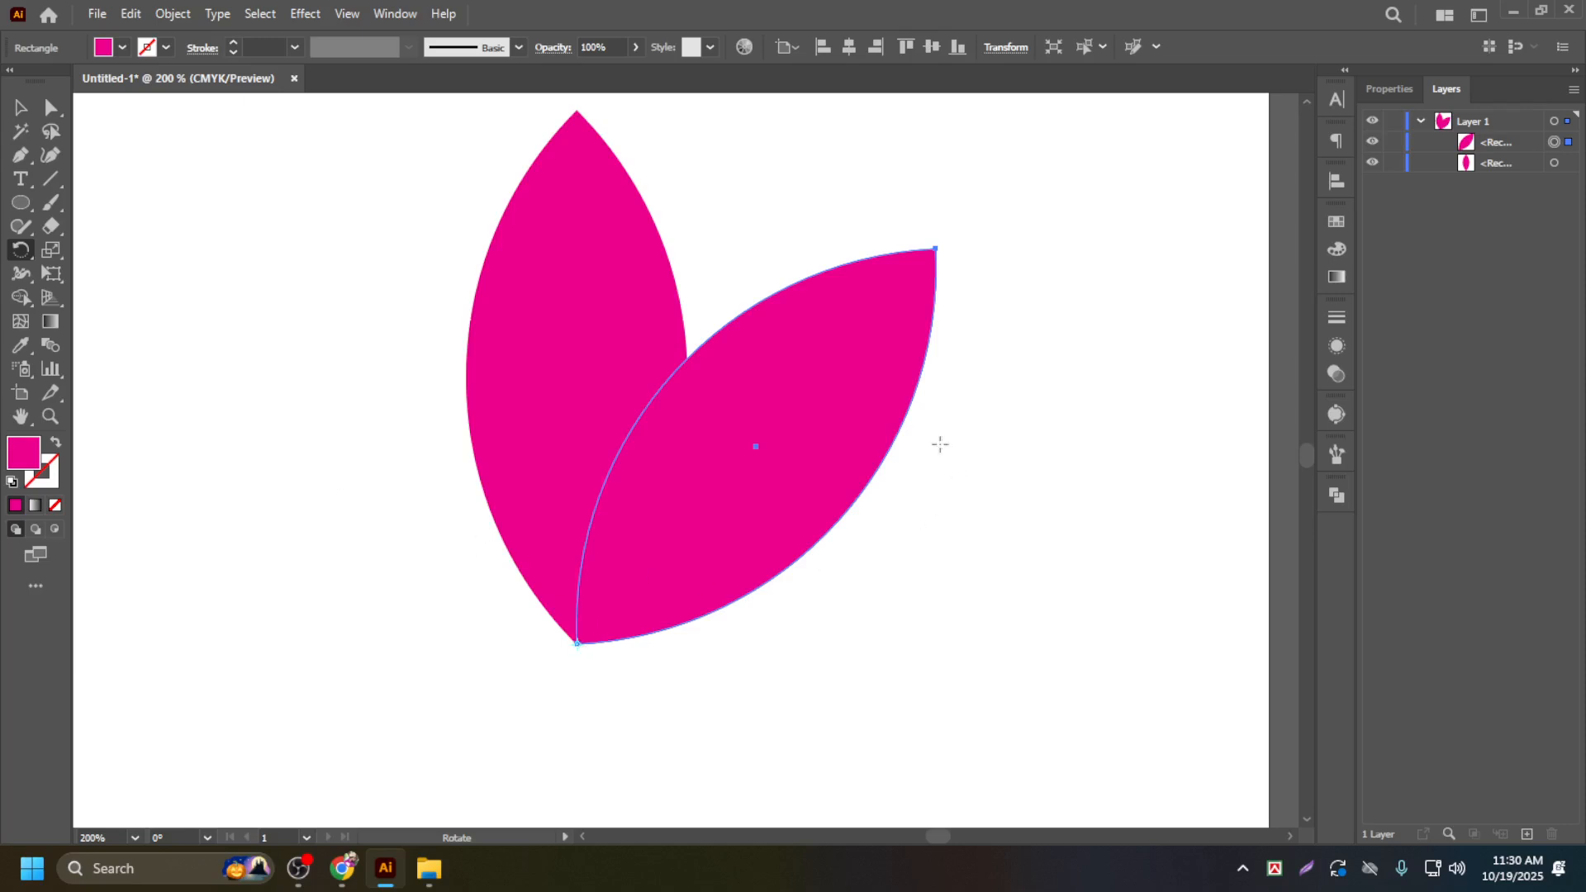
click(20, 106)
click(240, 334)
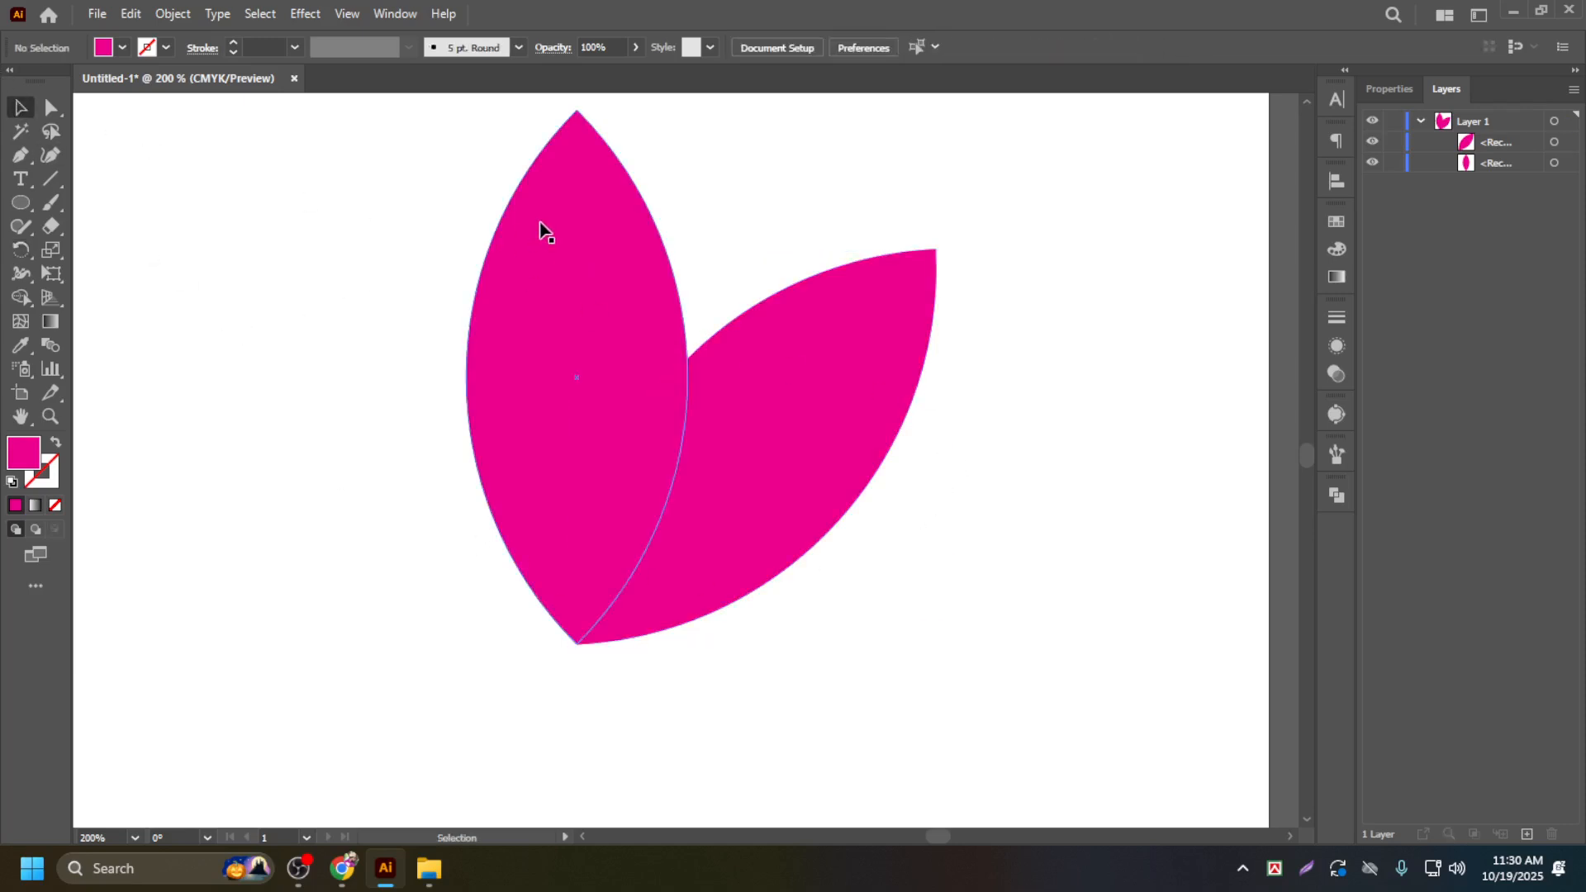
Step: Rotate a copy of the upright leaf counterclockwise about its lower tip so it roughly mirrors the right petal
click(547, 232)
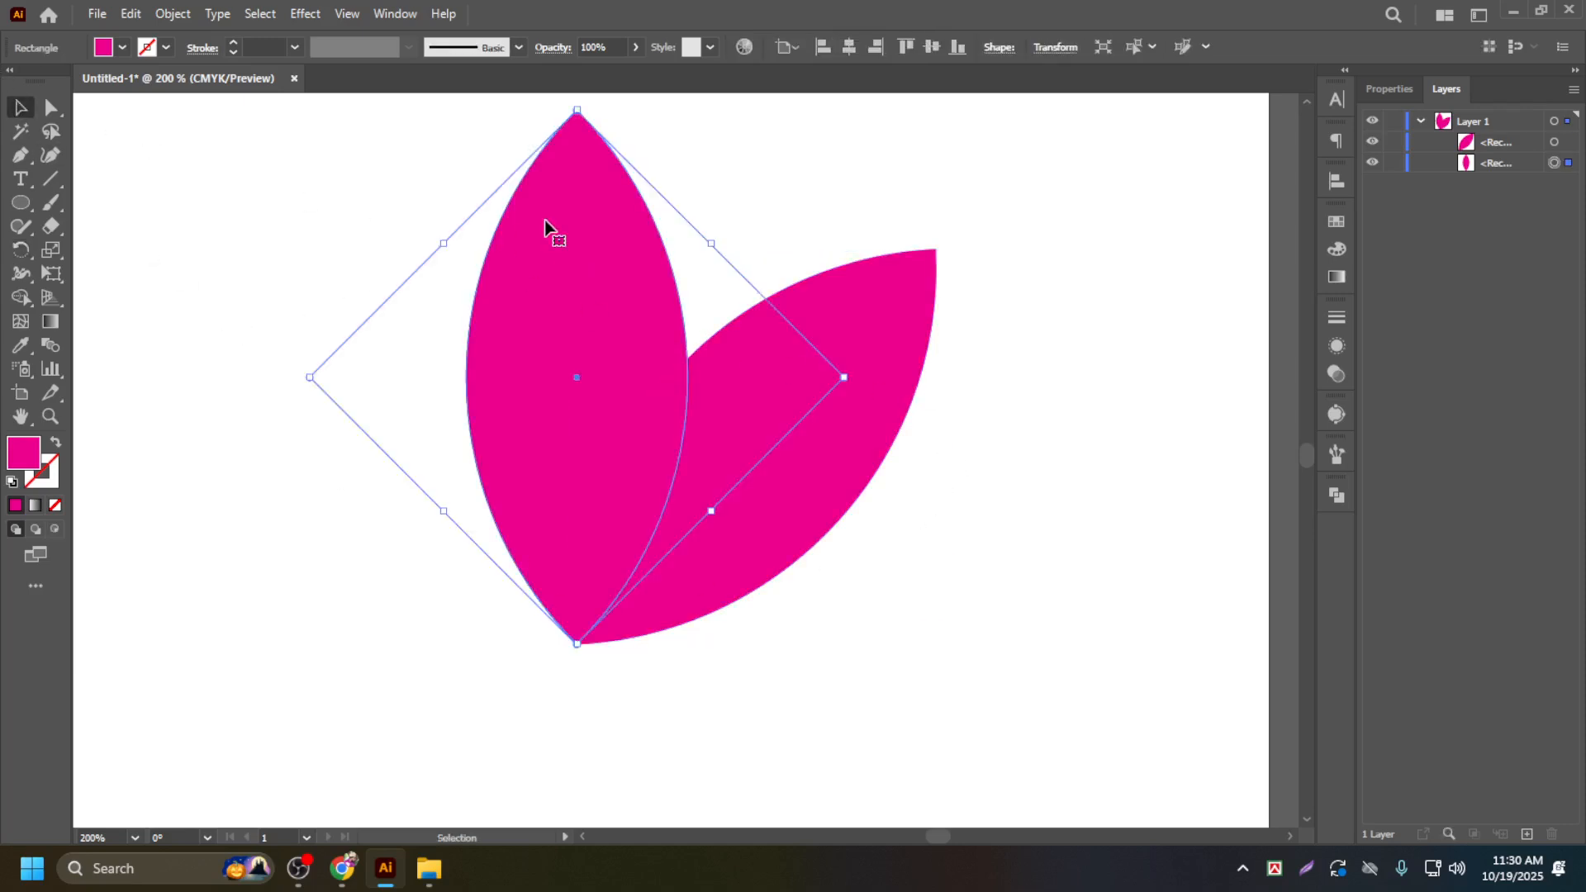
click(21, 250)
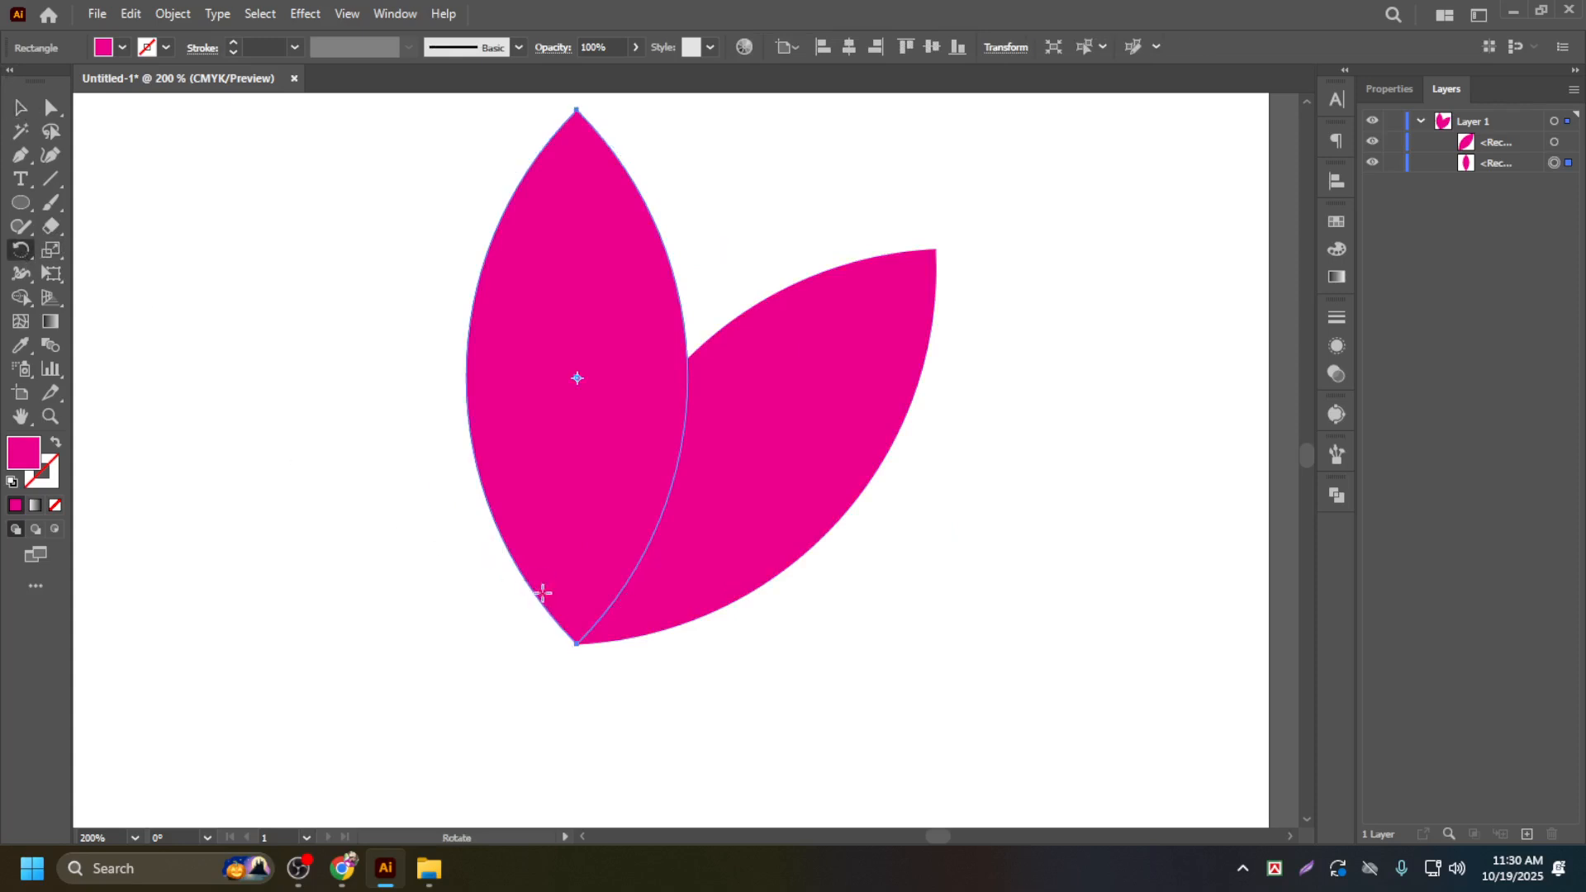
click(576, 643)
drag(576, 242, 398, 263)
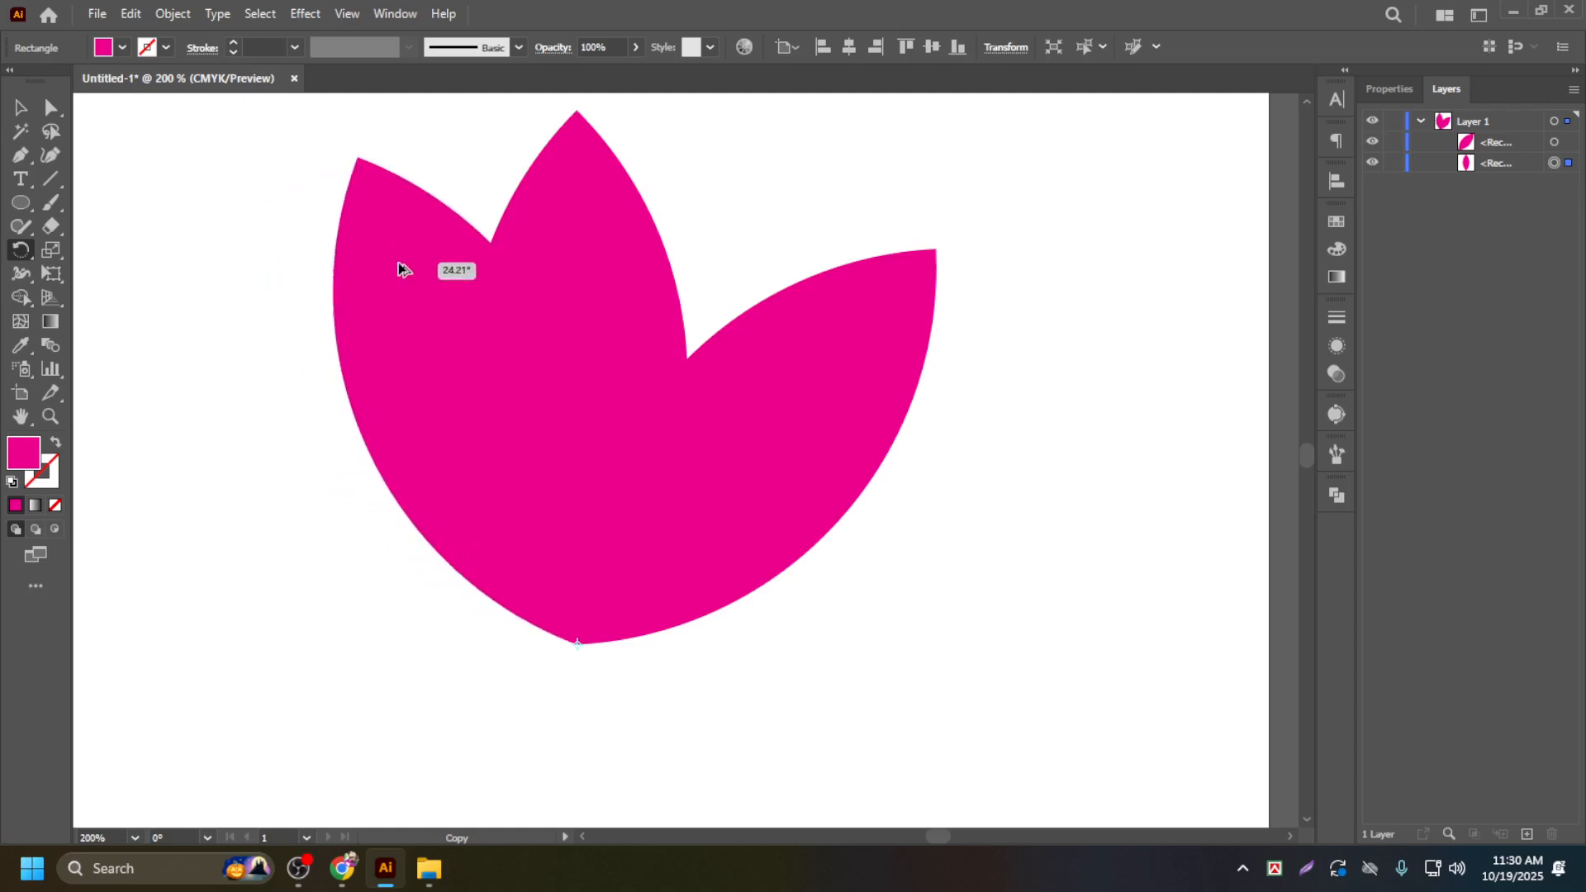
drag(399, 269, 352, 328)
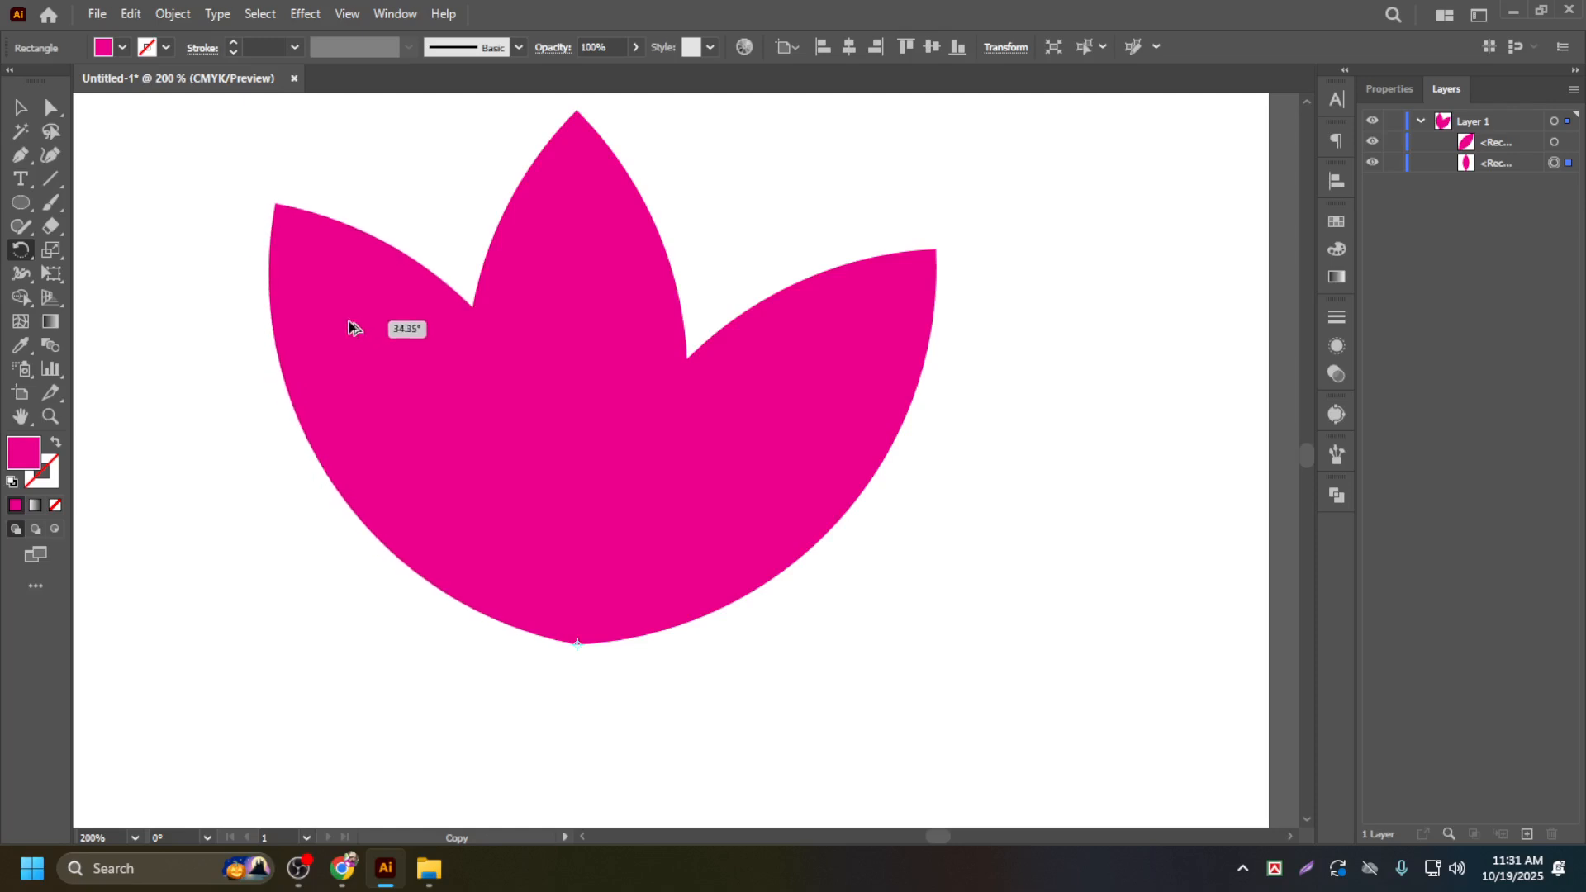
drag(348, 328, 336, 358)
click(21, 108)
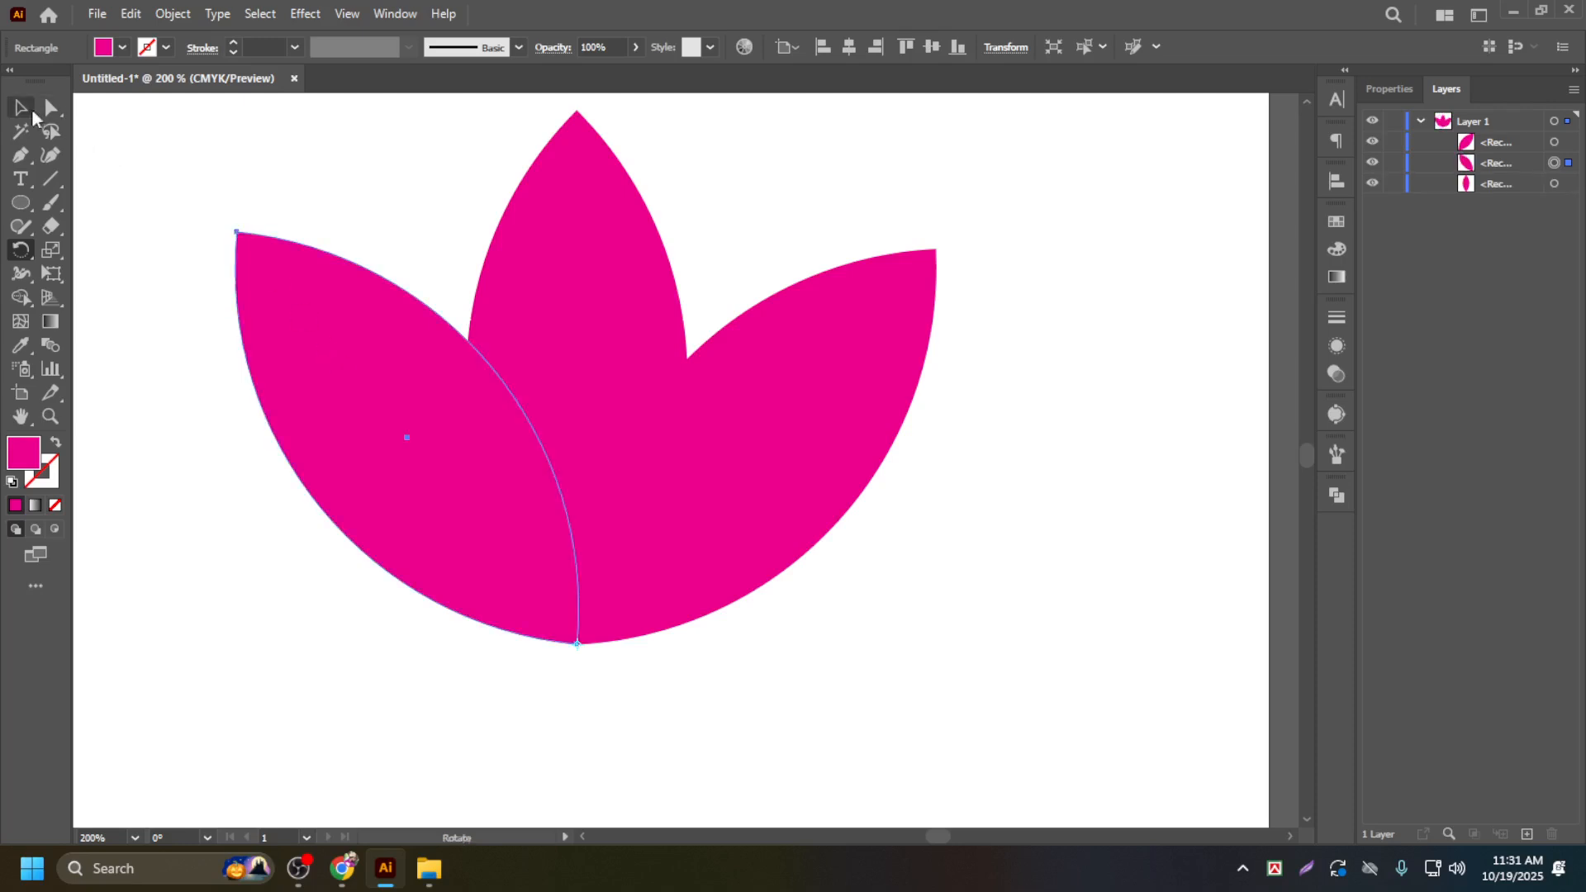
click(389, 184)
Step: Delete both tilted petals of the three-petal flower, leaving the upright leaf
drag(186, 110, 985, 735)
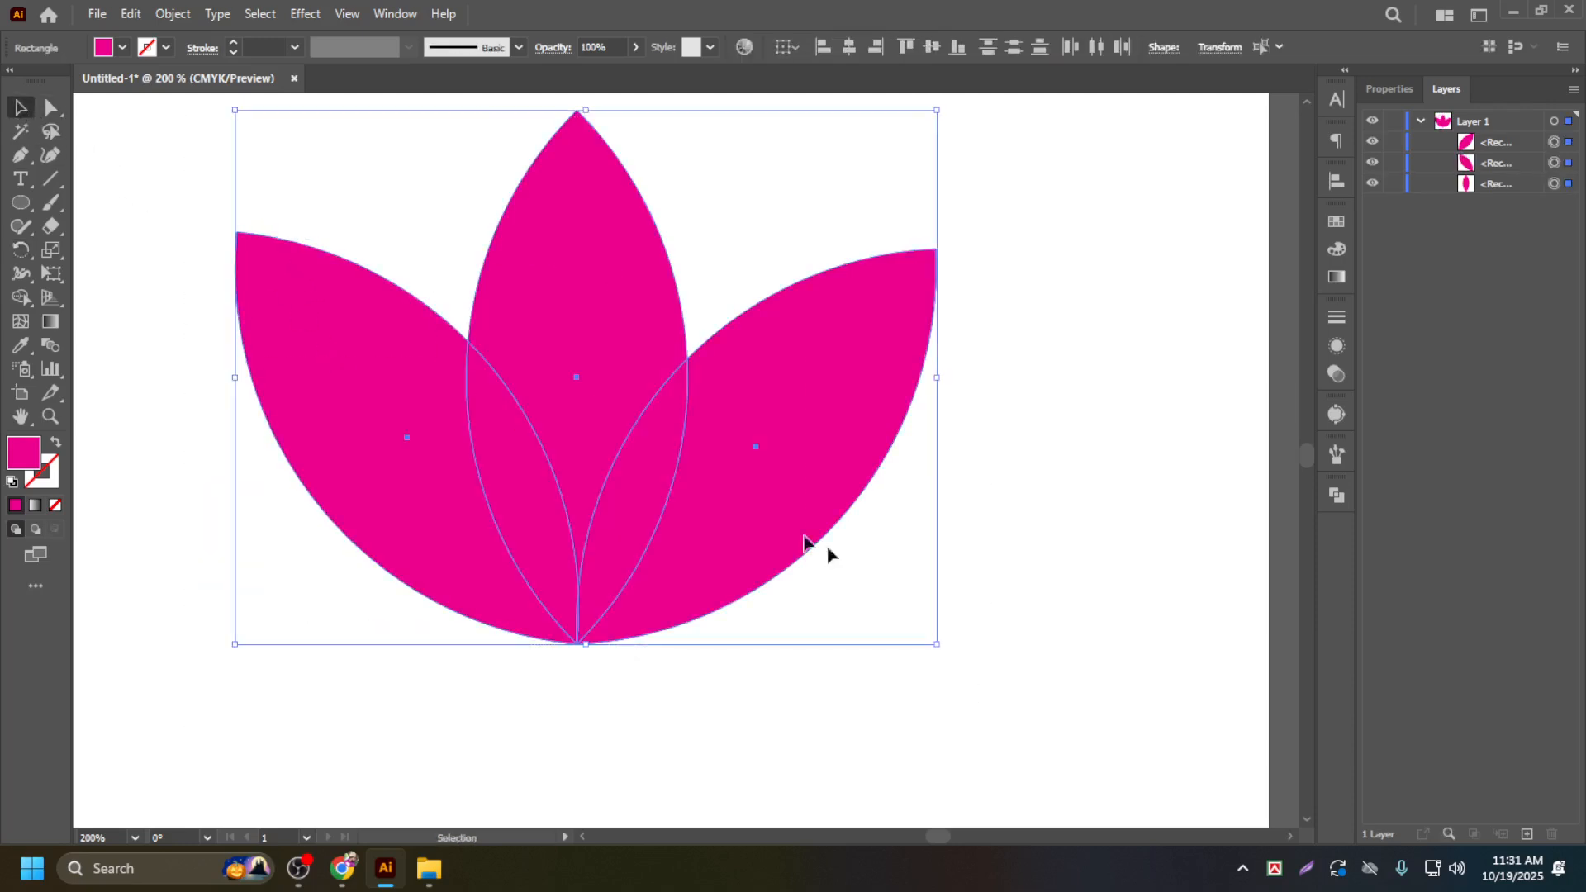
click(1055, 378)
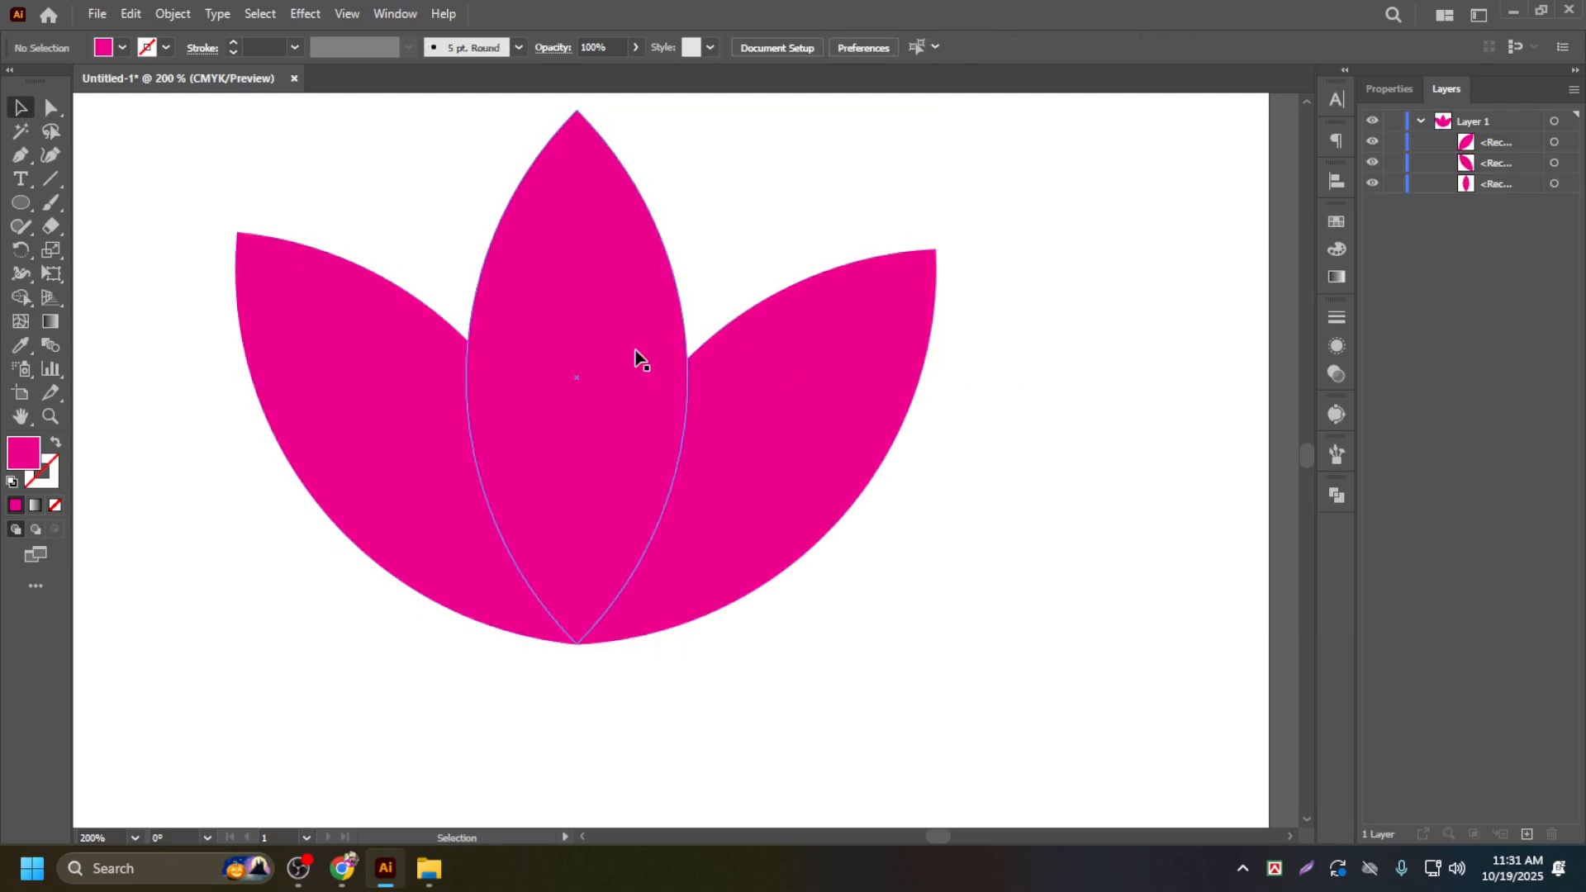
click(637, 355)
click(901, 382)
key(Delete)
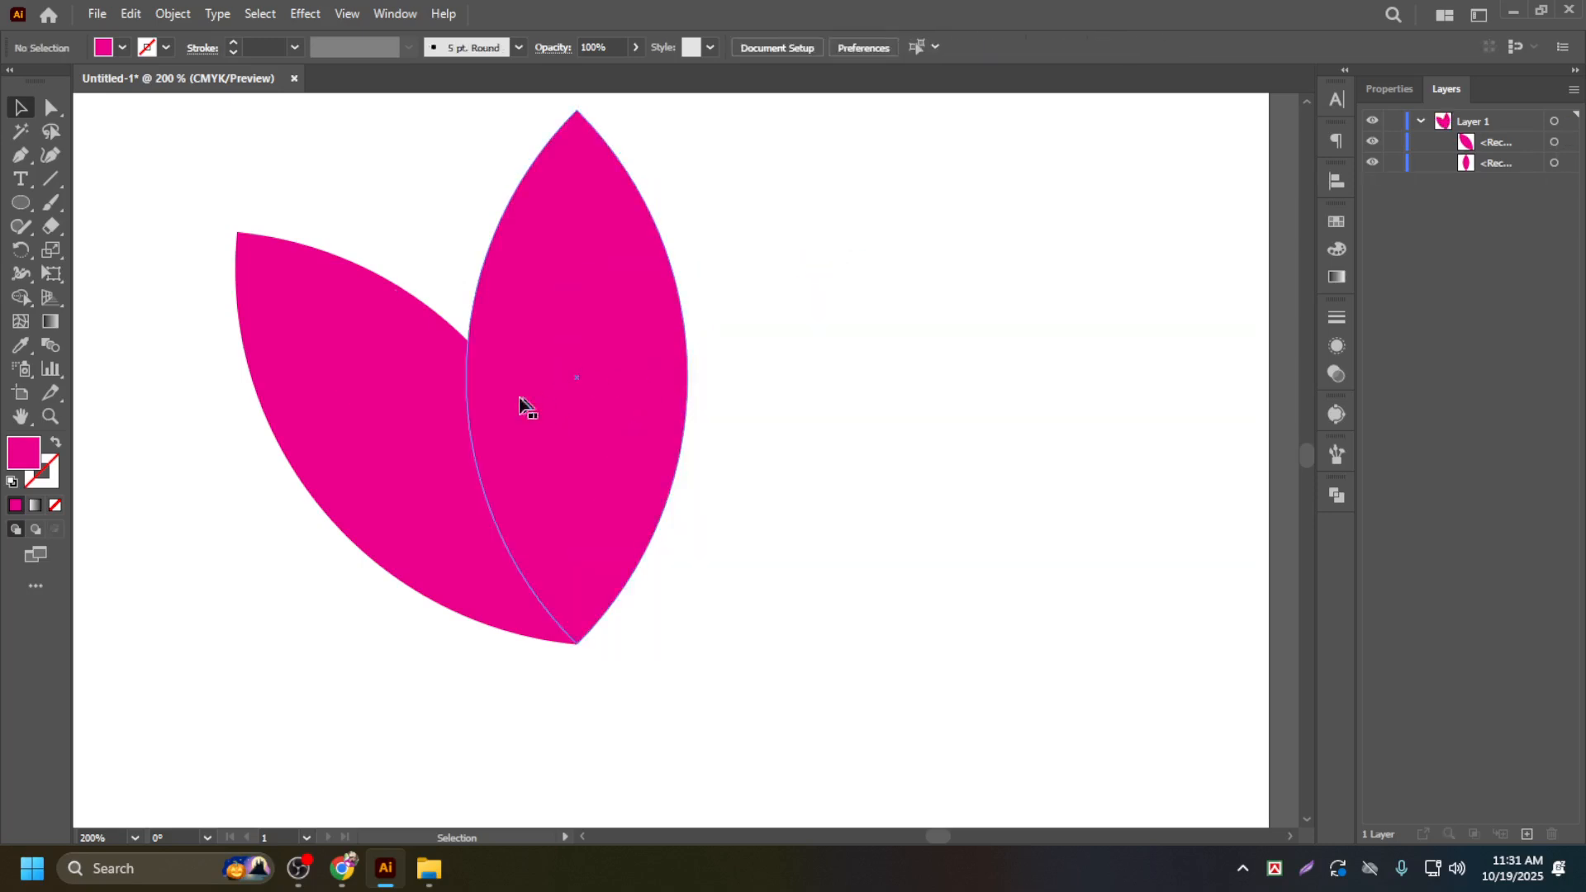
click(424, 399)
key(Delete)
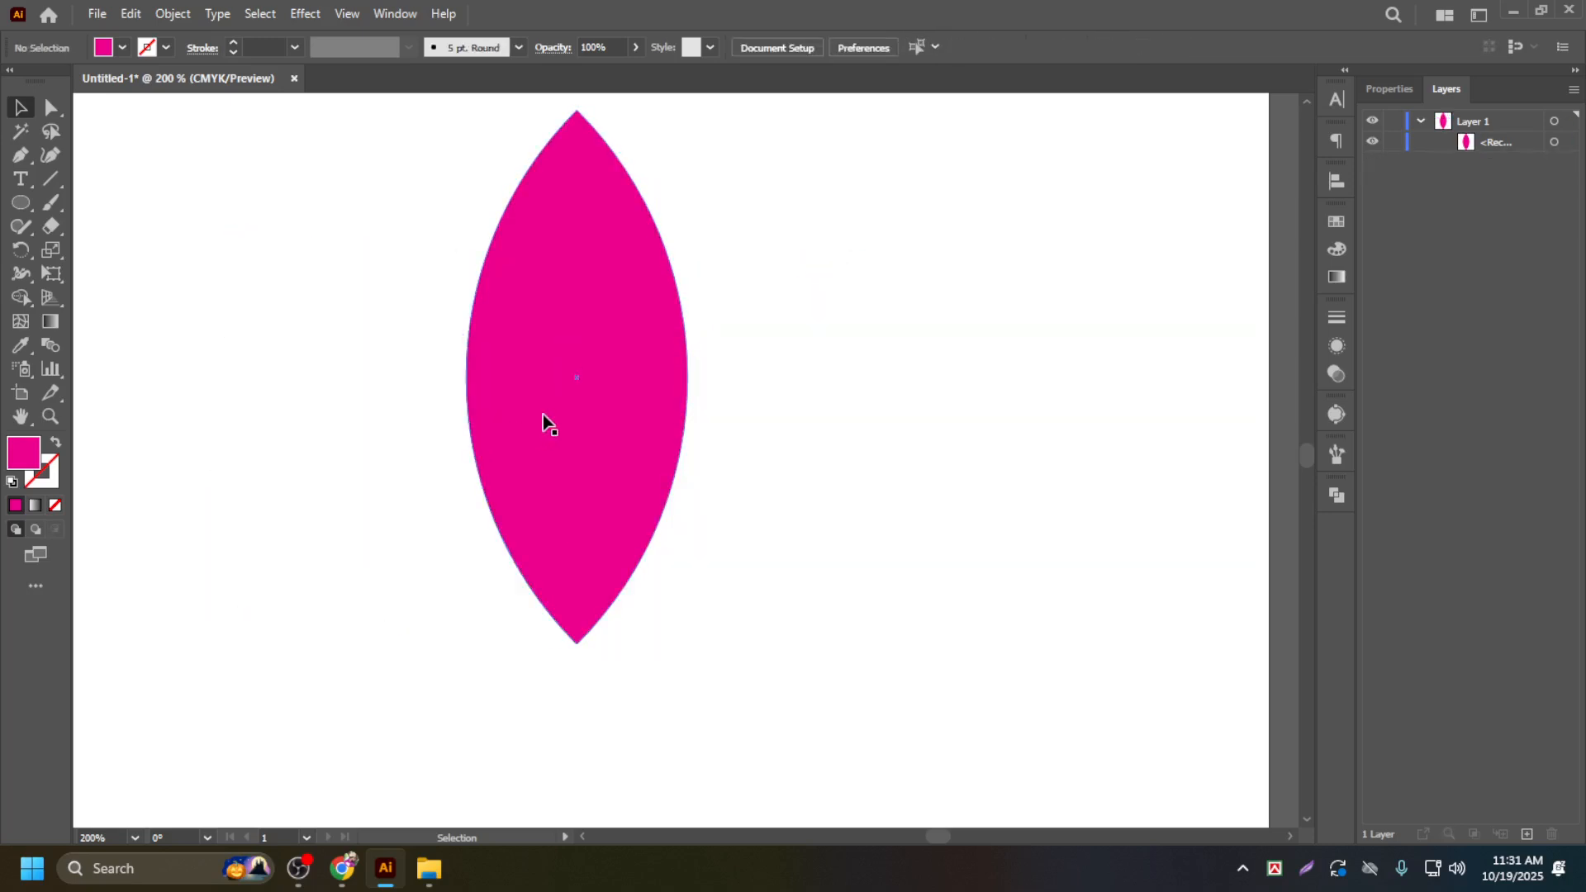
Step: Draw a small circle about 46 pt in diameter just below the leaf's lower tip
scroll(541, 418, down, 3)
scroll(546, 428, down, 1)
scroll(549, 428, up, 2)
click(564, 401)
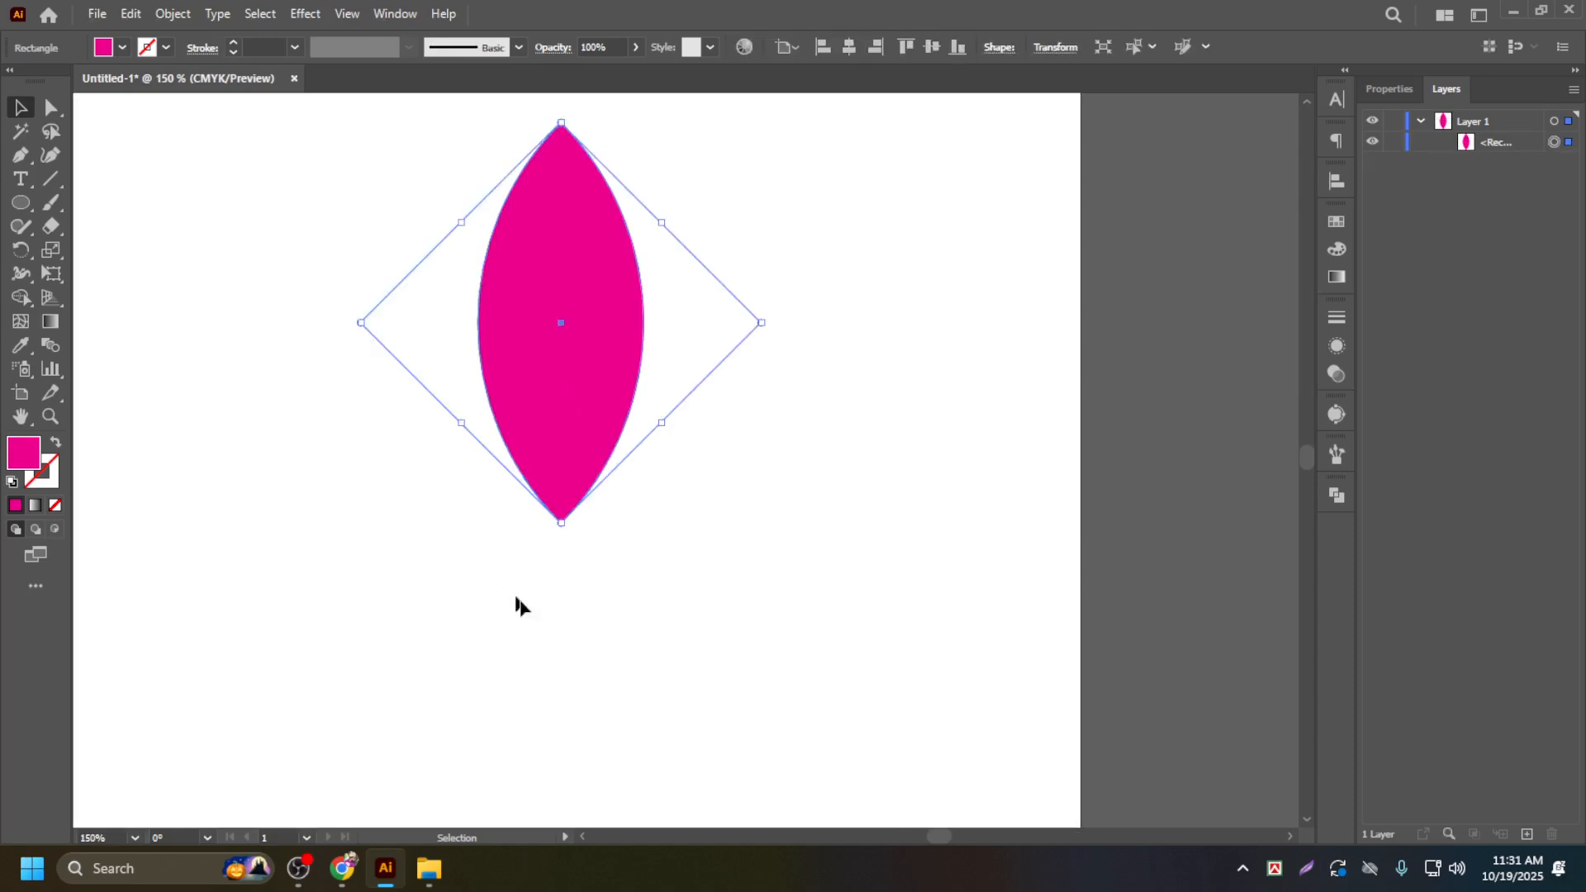
click(23, 208)
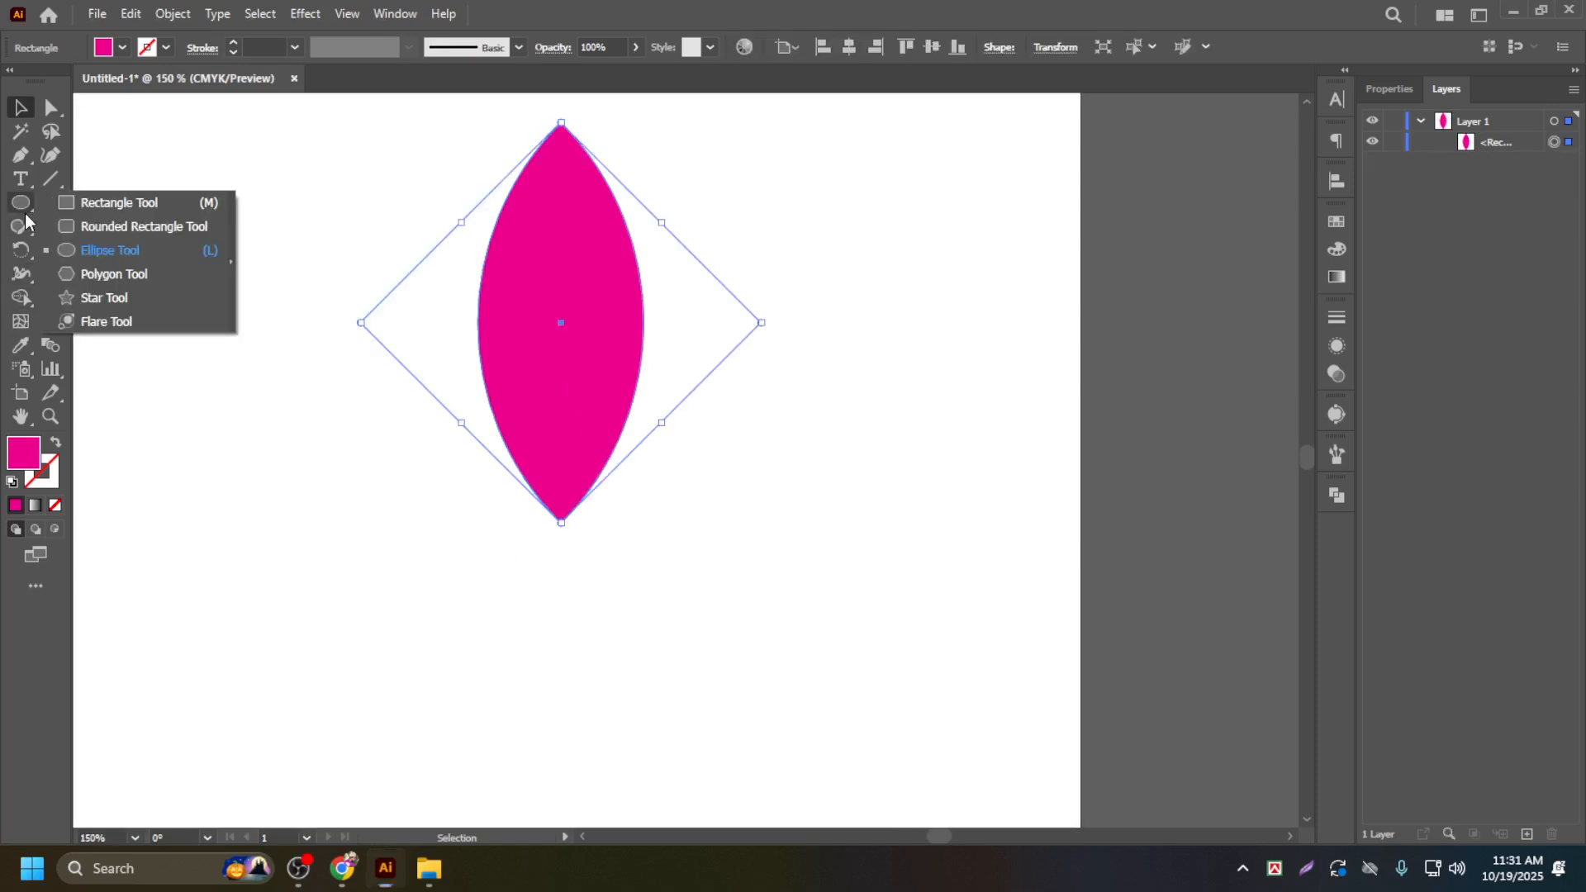
click(110, 250)
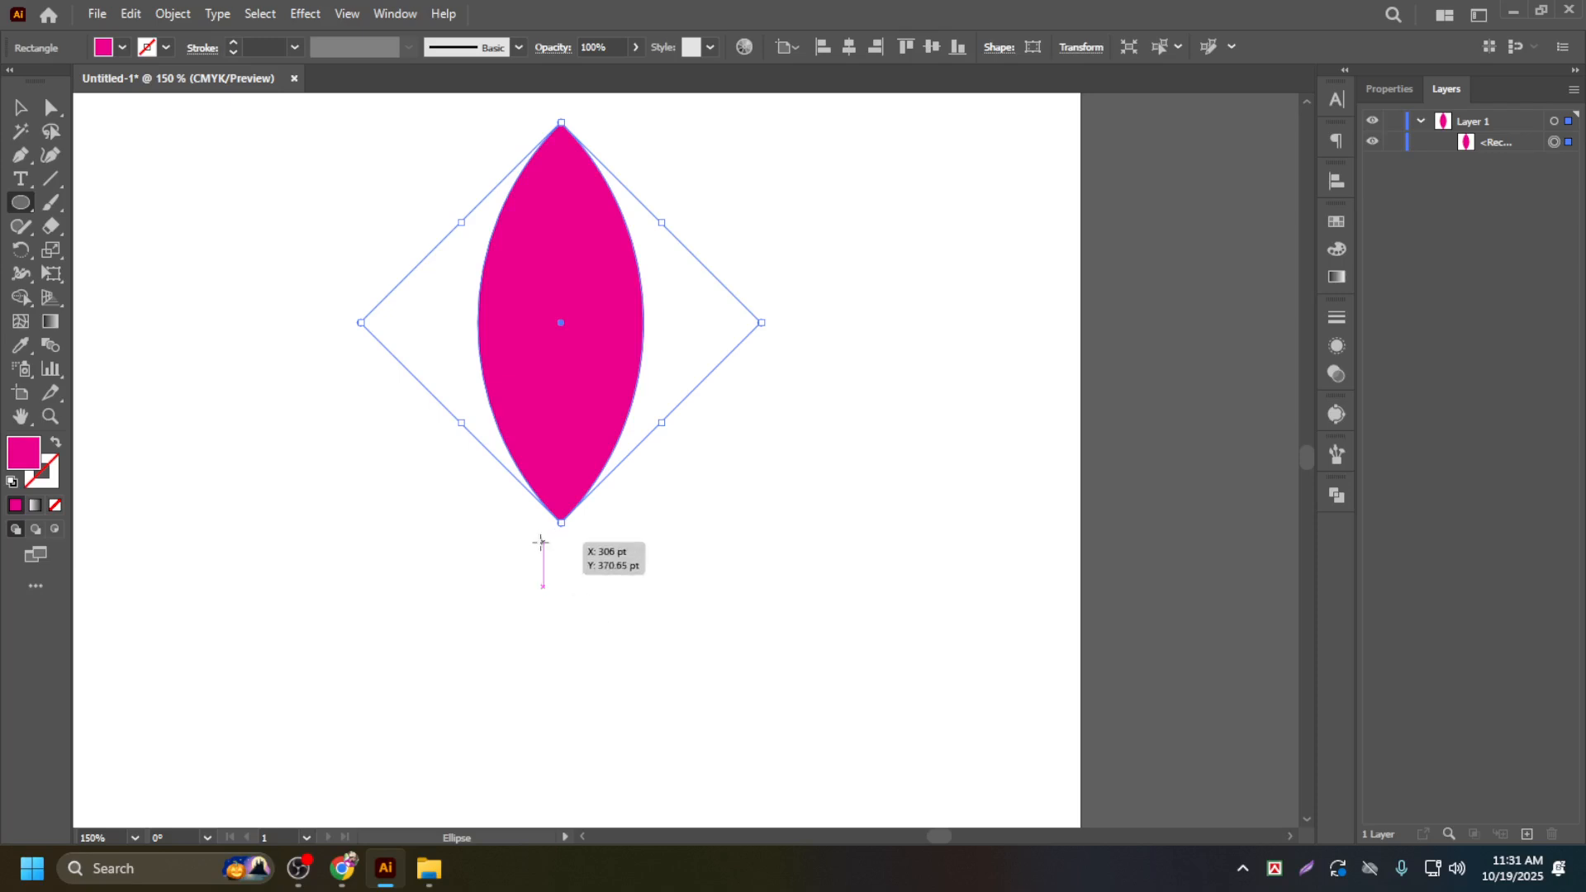
mouse_move(547, 540)
mouse_down()
mouse_move(630, 630)
mouse_move(615, 594)
mouse_move(584, 581)
mouse_move(595, 600)
mouse_move(634, 580)
mouse_up()
key(v)
Step: Align the small circle horizontally to the leaf's centre, using the leaf as the key object
click(596, 354)
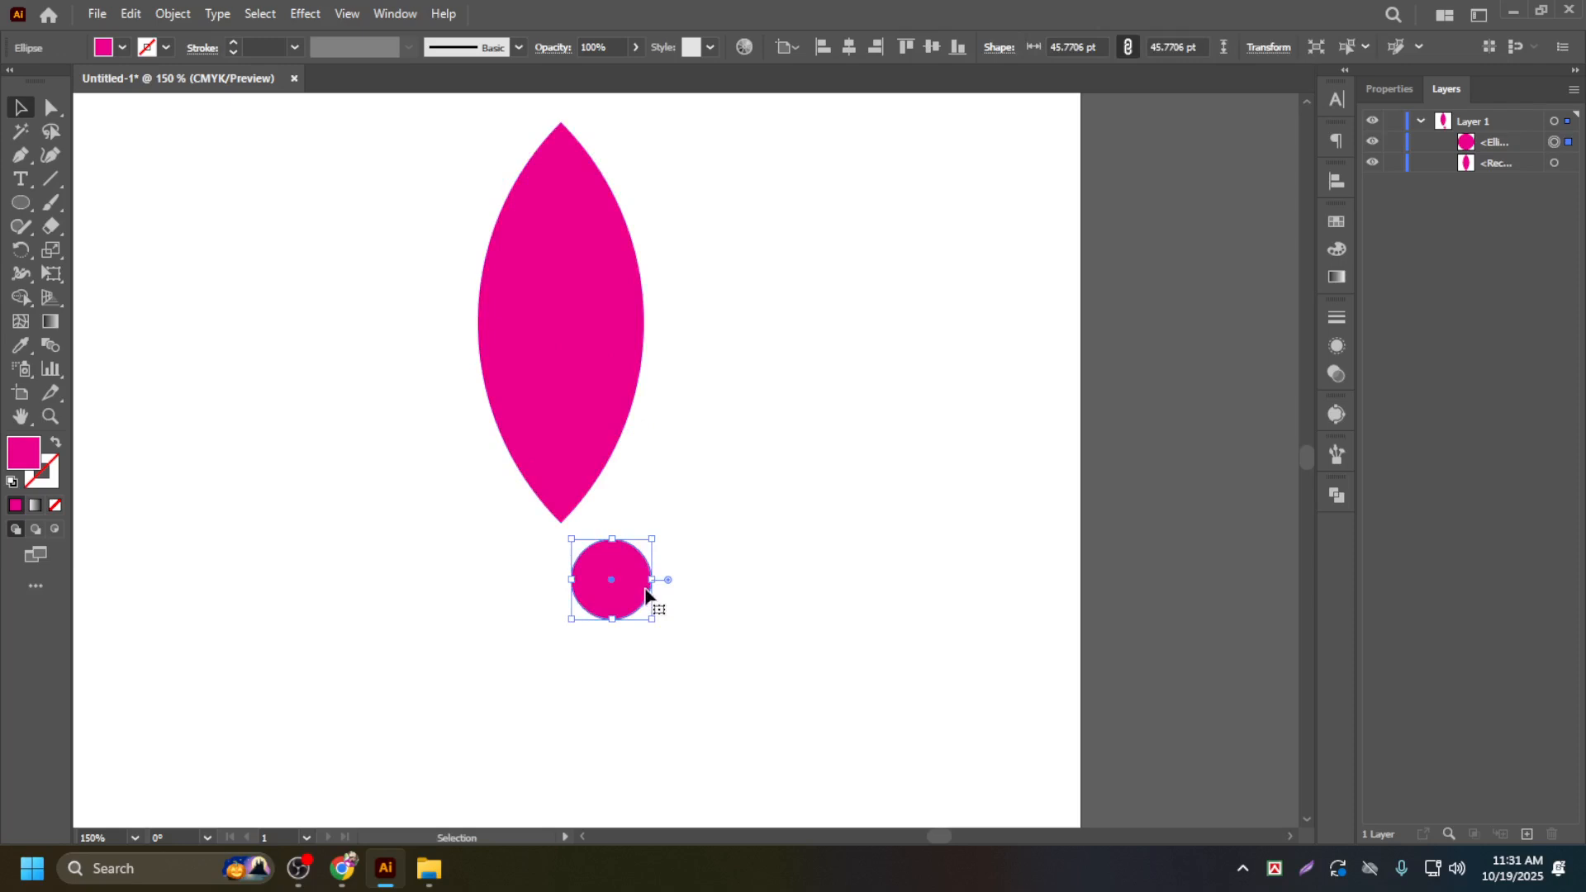
click(549, 393)
shift+click(622, 588)
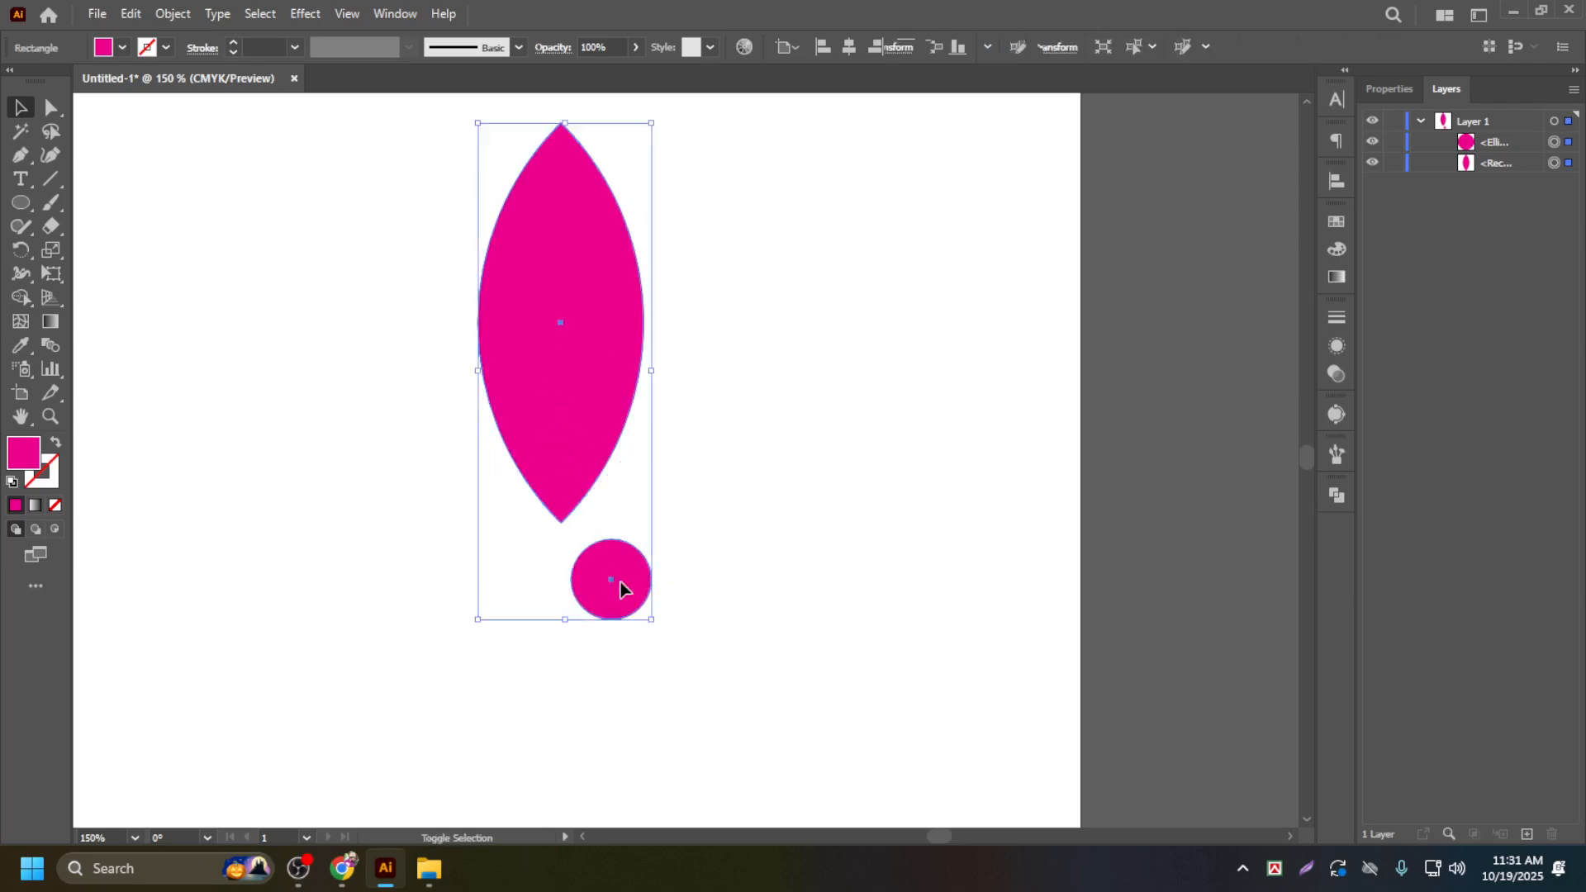
click(583, 408)
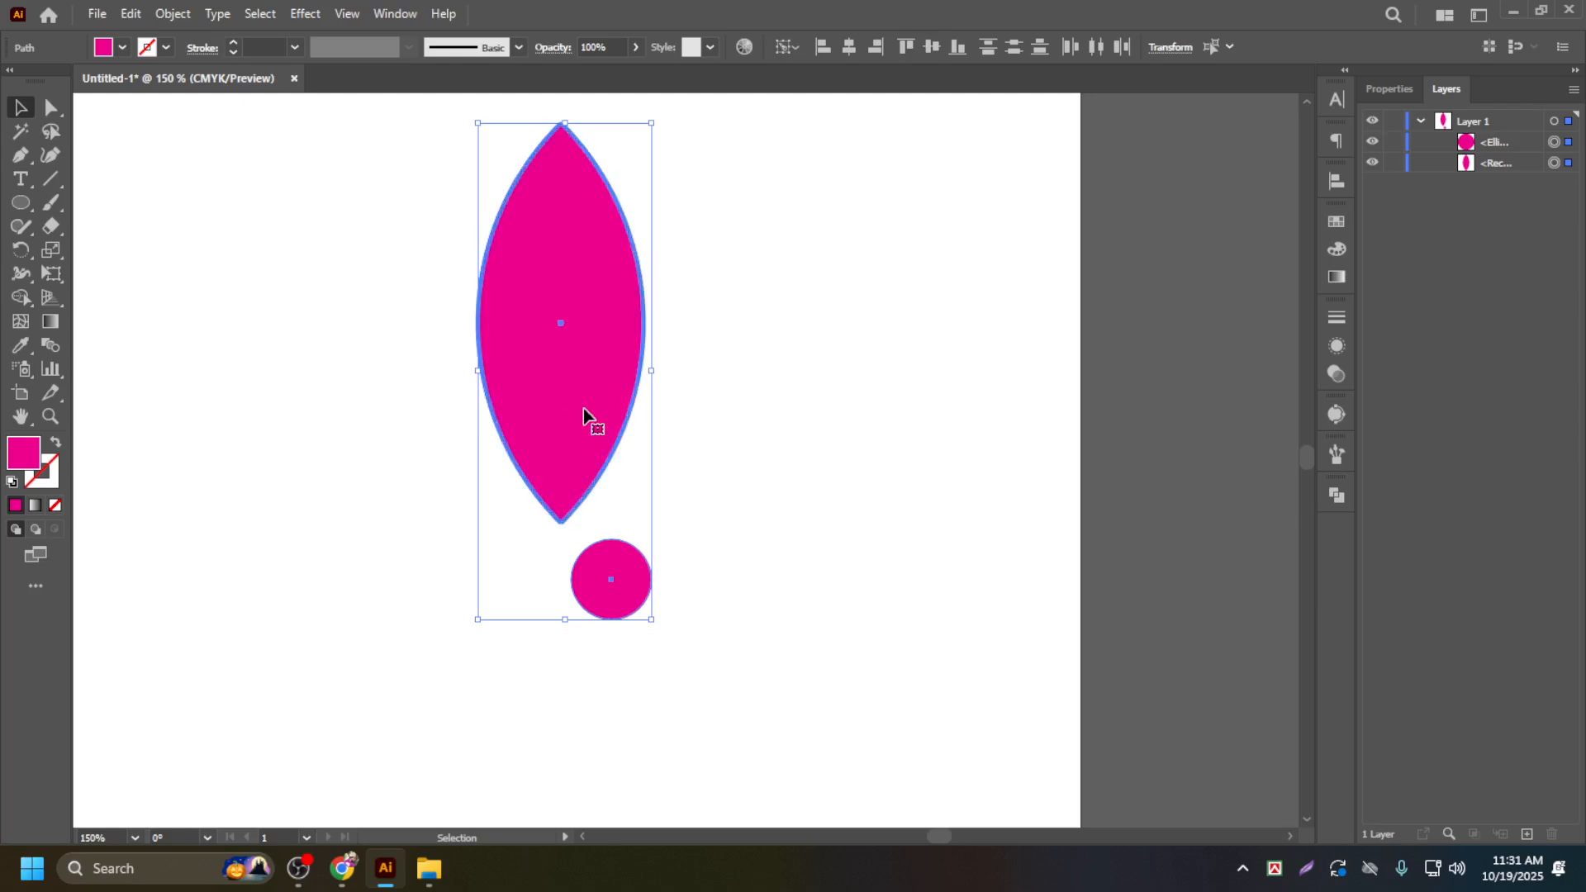
click(851, 53)
click(575, 644)
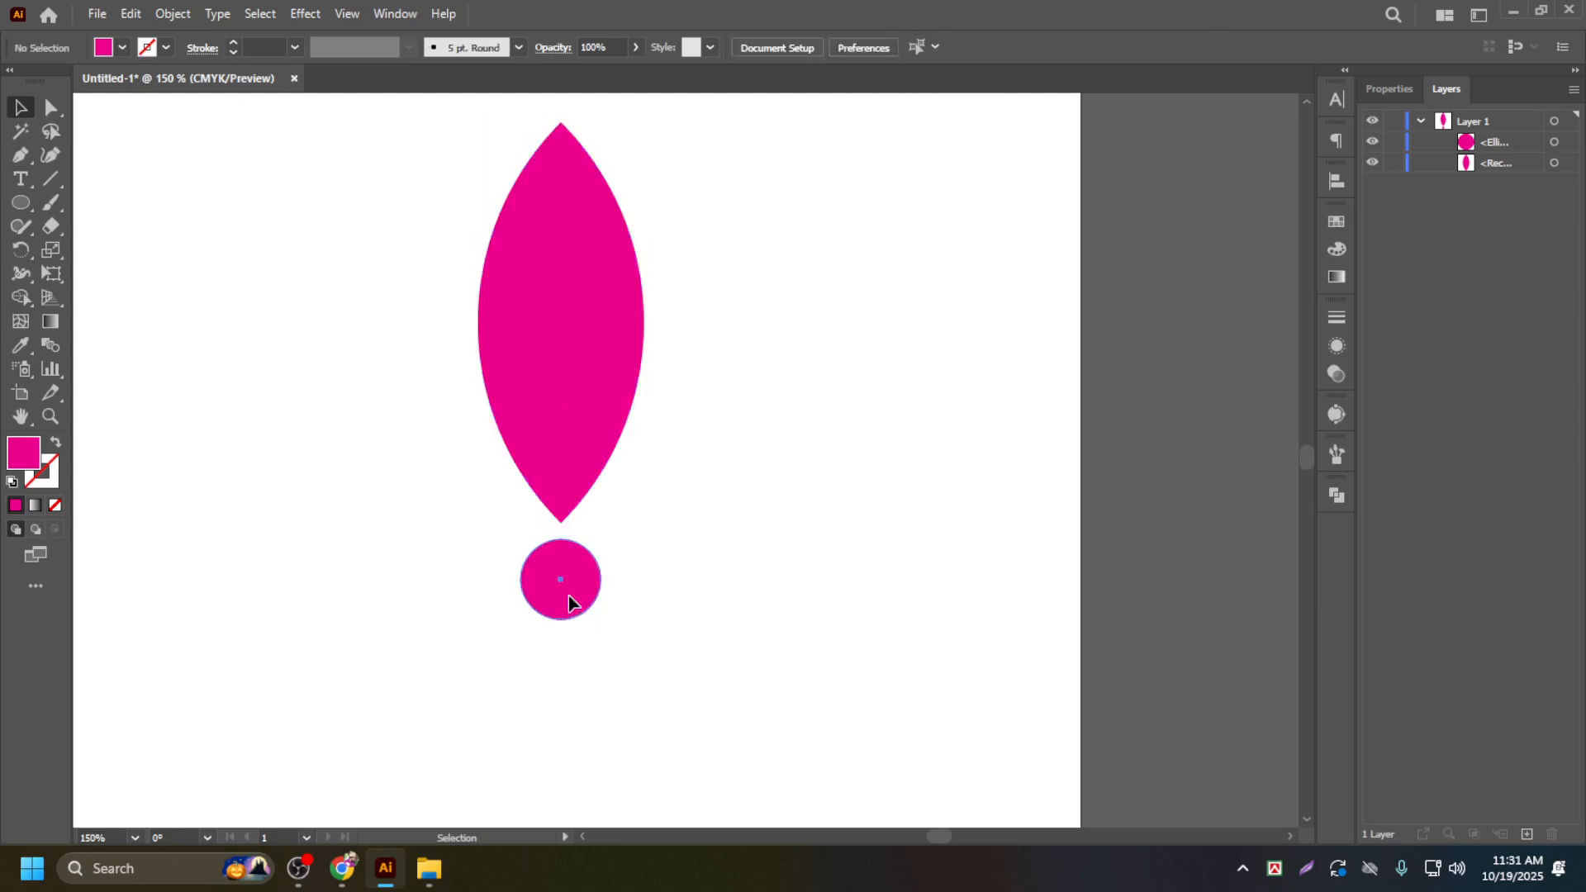
Step: Nudge the leaf straight down until its lower tip almost touches the small circle
click(568, 597)
click(571, 449)
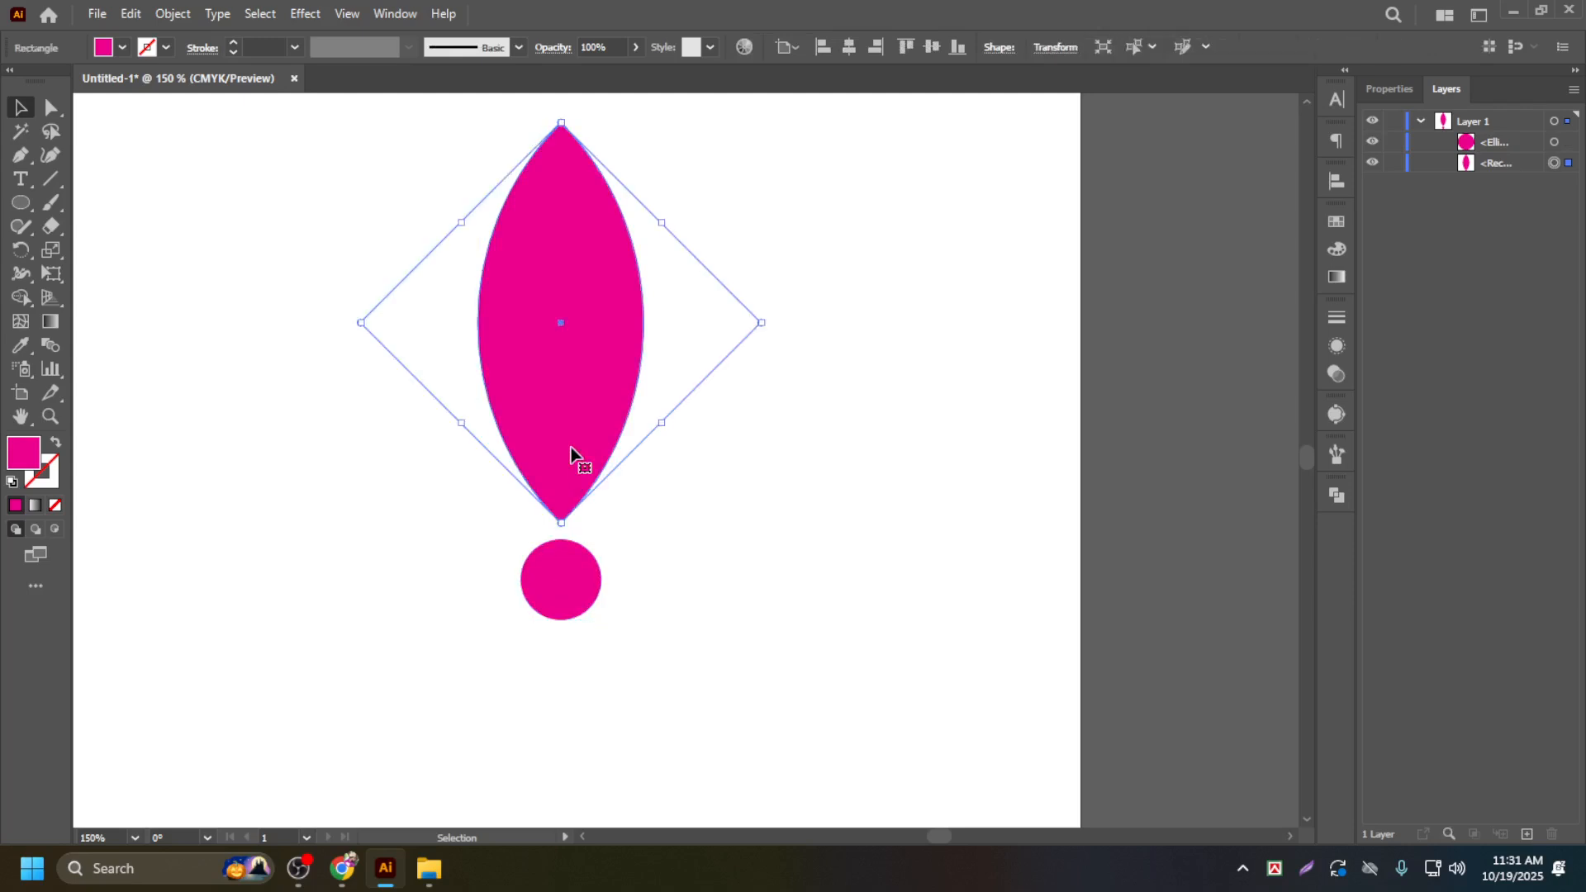
key(Down)
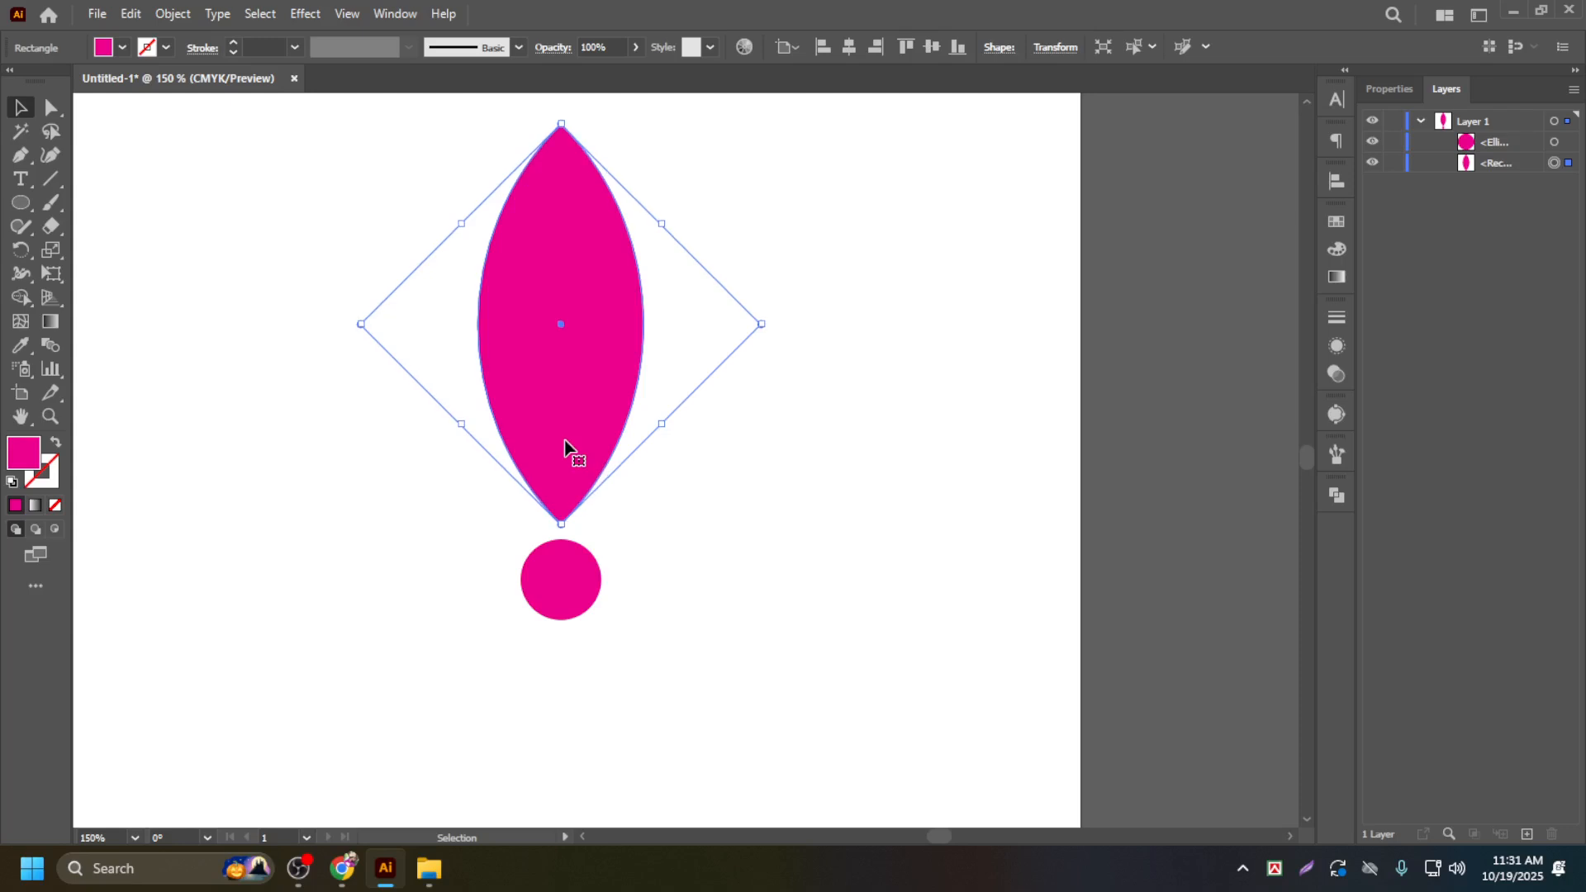
key(Down)
key(Down)
key(Down)
key(Down)
key(Down)
key(Down)
key(Down)
key(Down)
key(Down)
key(Down)
click(691, 632)
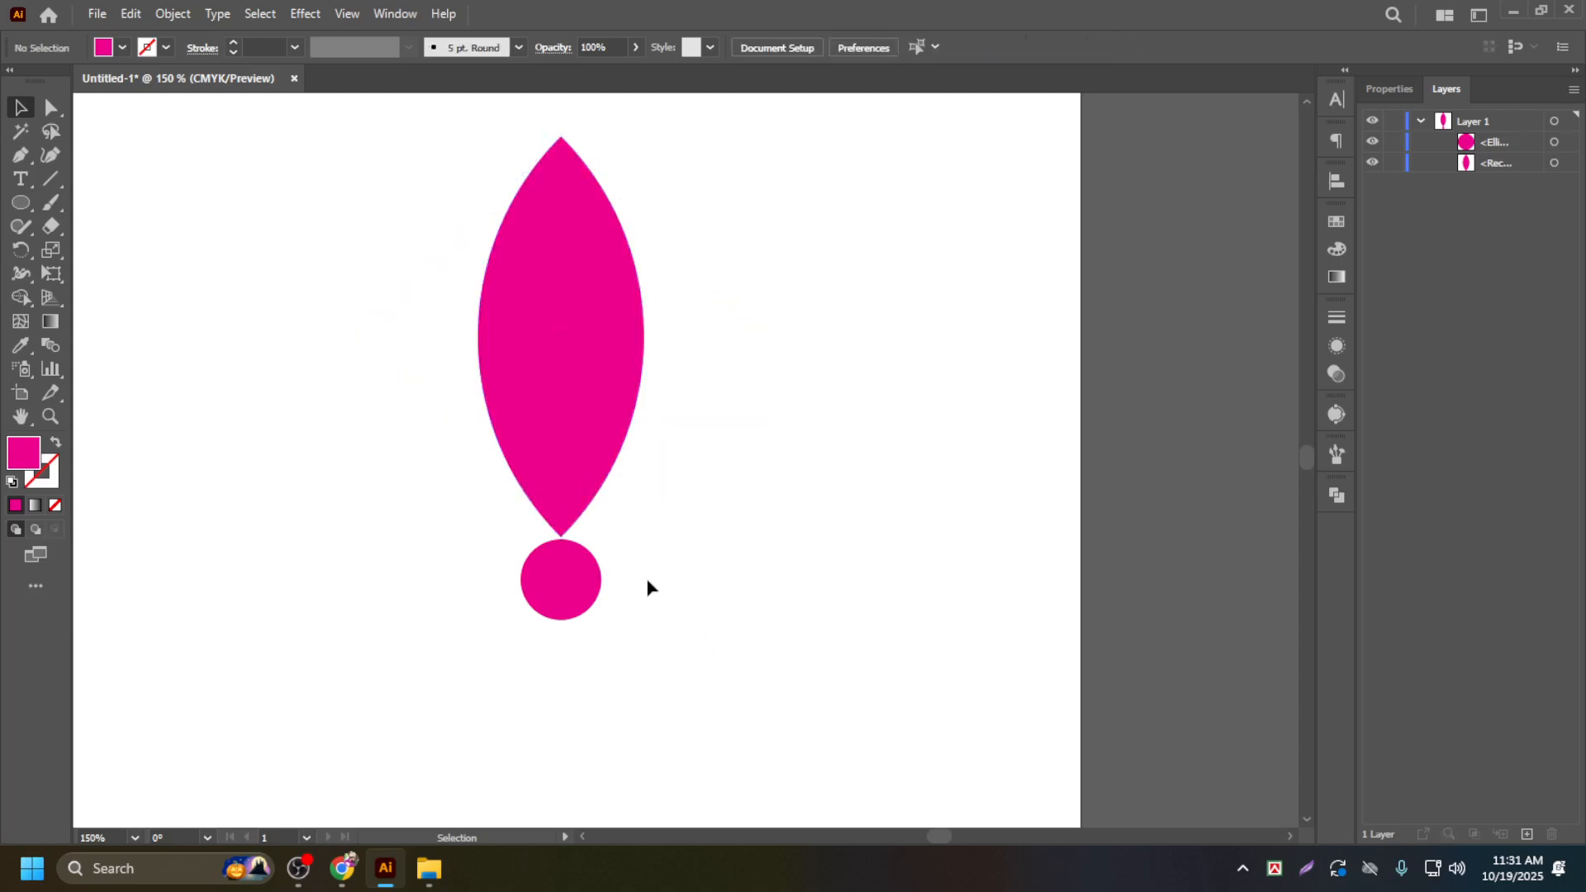
Step: Set the leaf's rotation pivot on the small circle's centre and preview a 20° rotation
scroll(652, 589, down, 1)
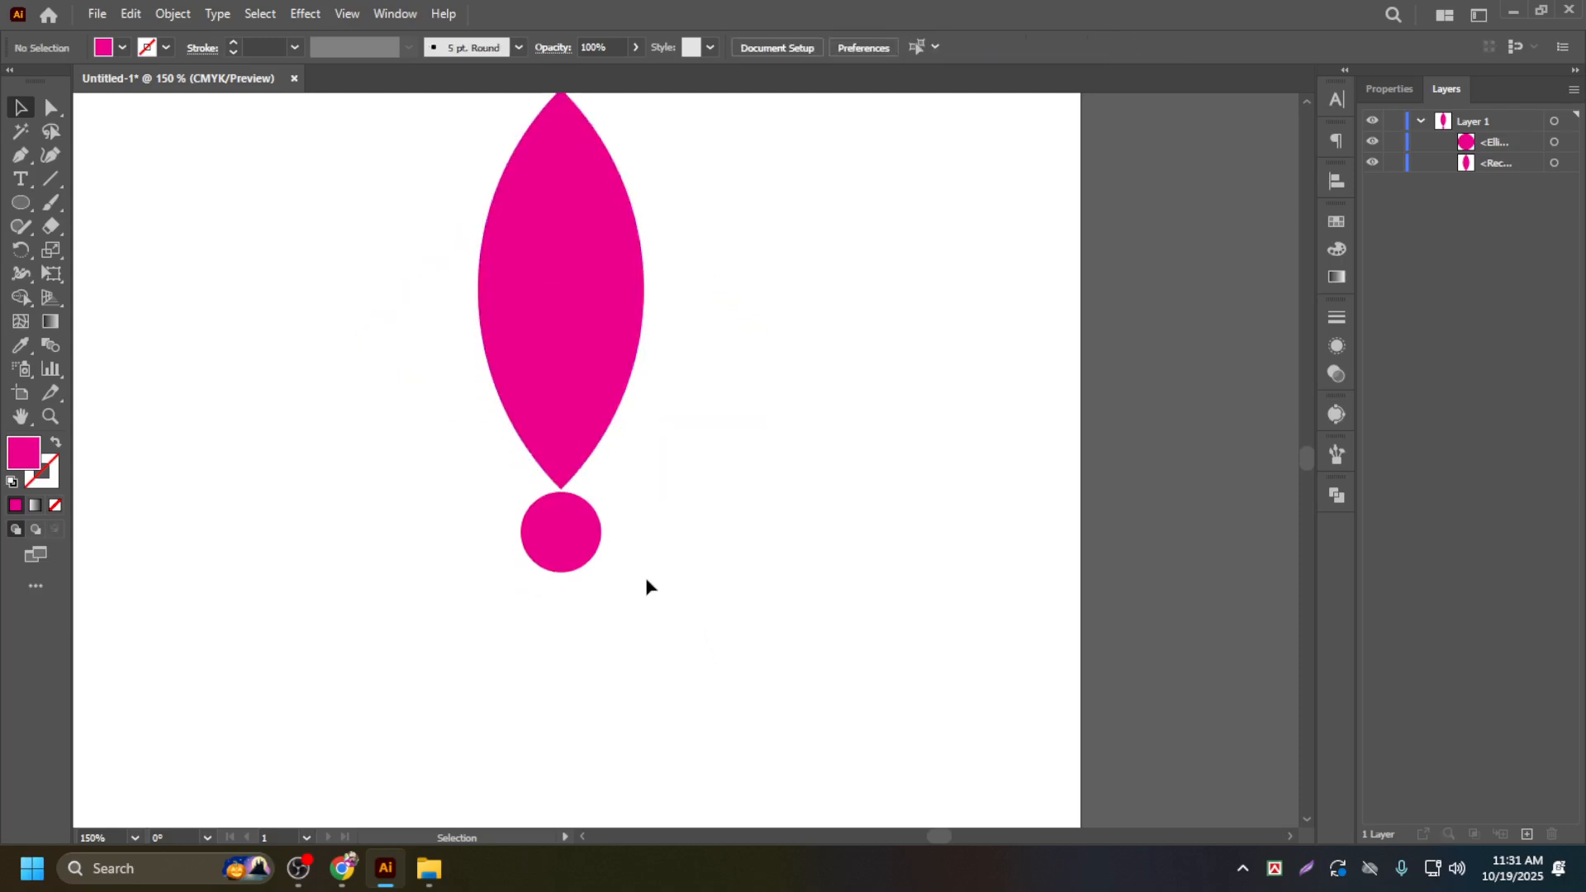
click(544, 346)
key(r)
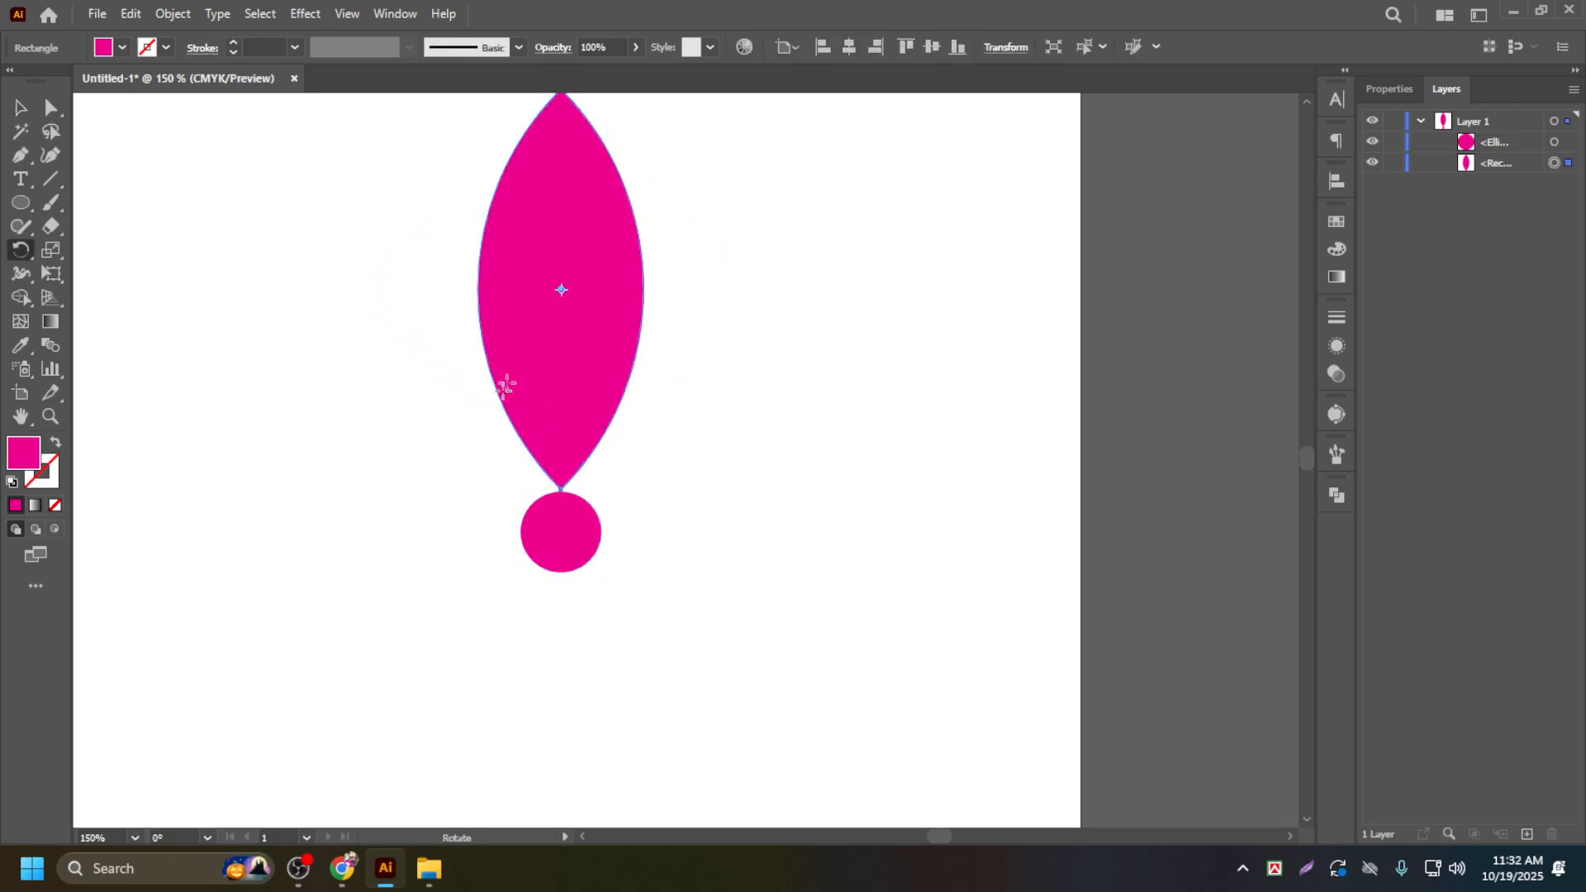
alt+click(560, 532)
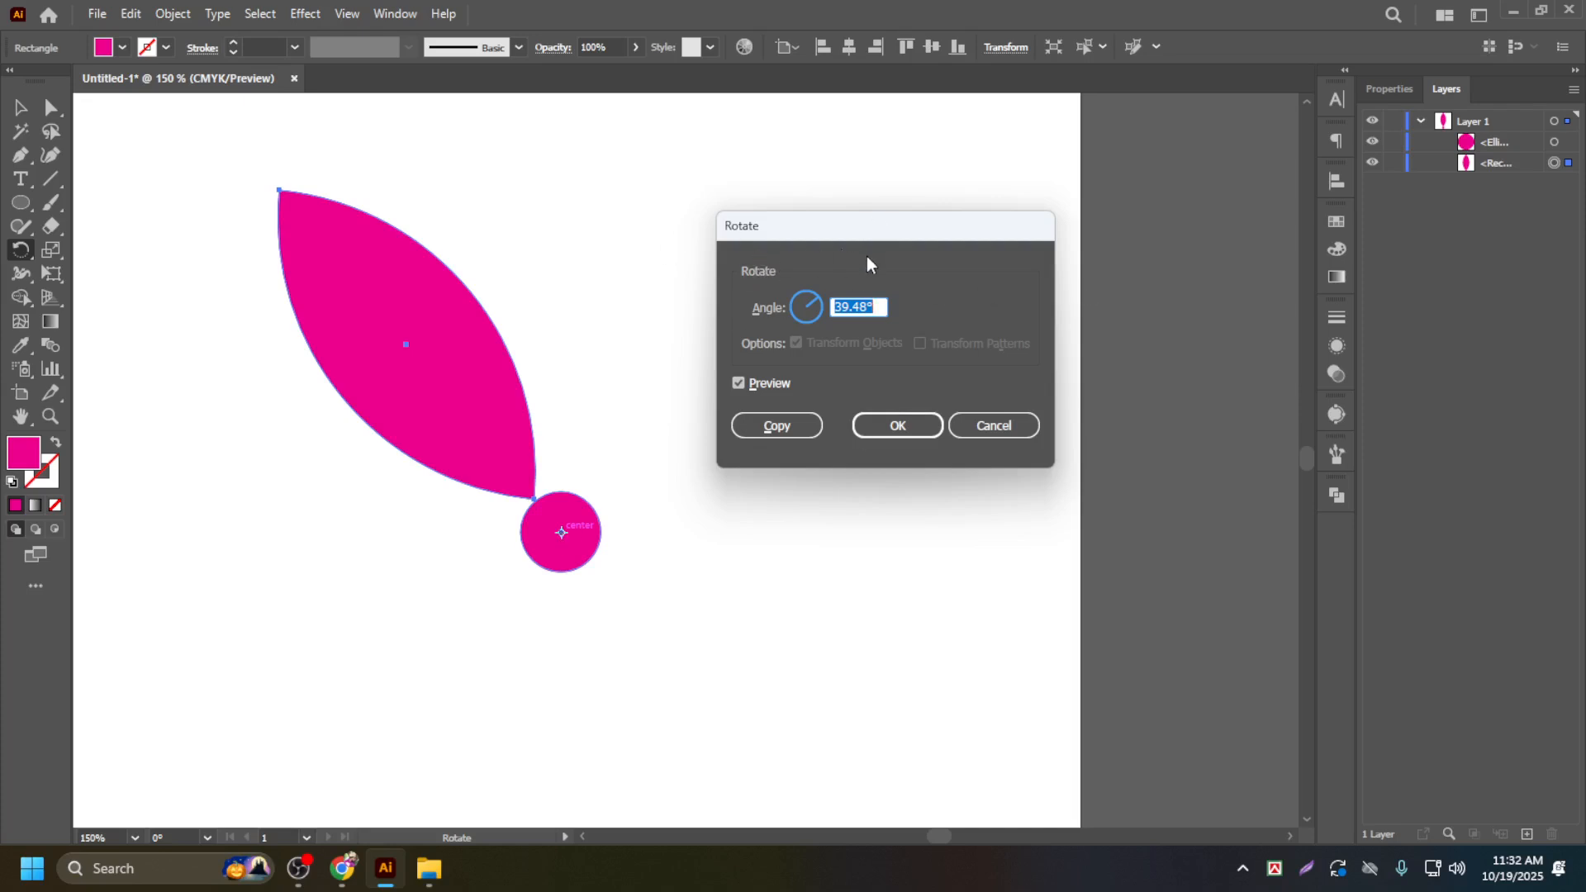
text(20)
click(752, 384)
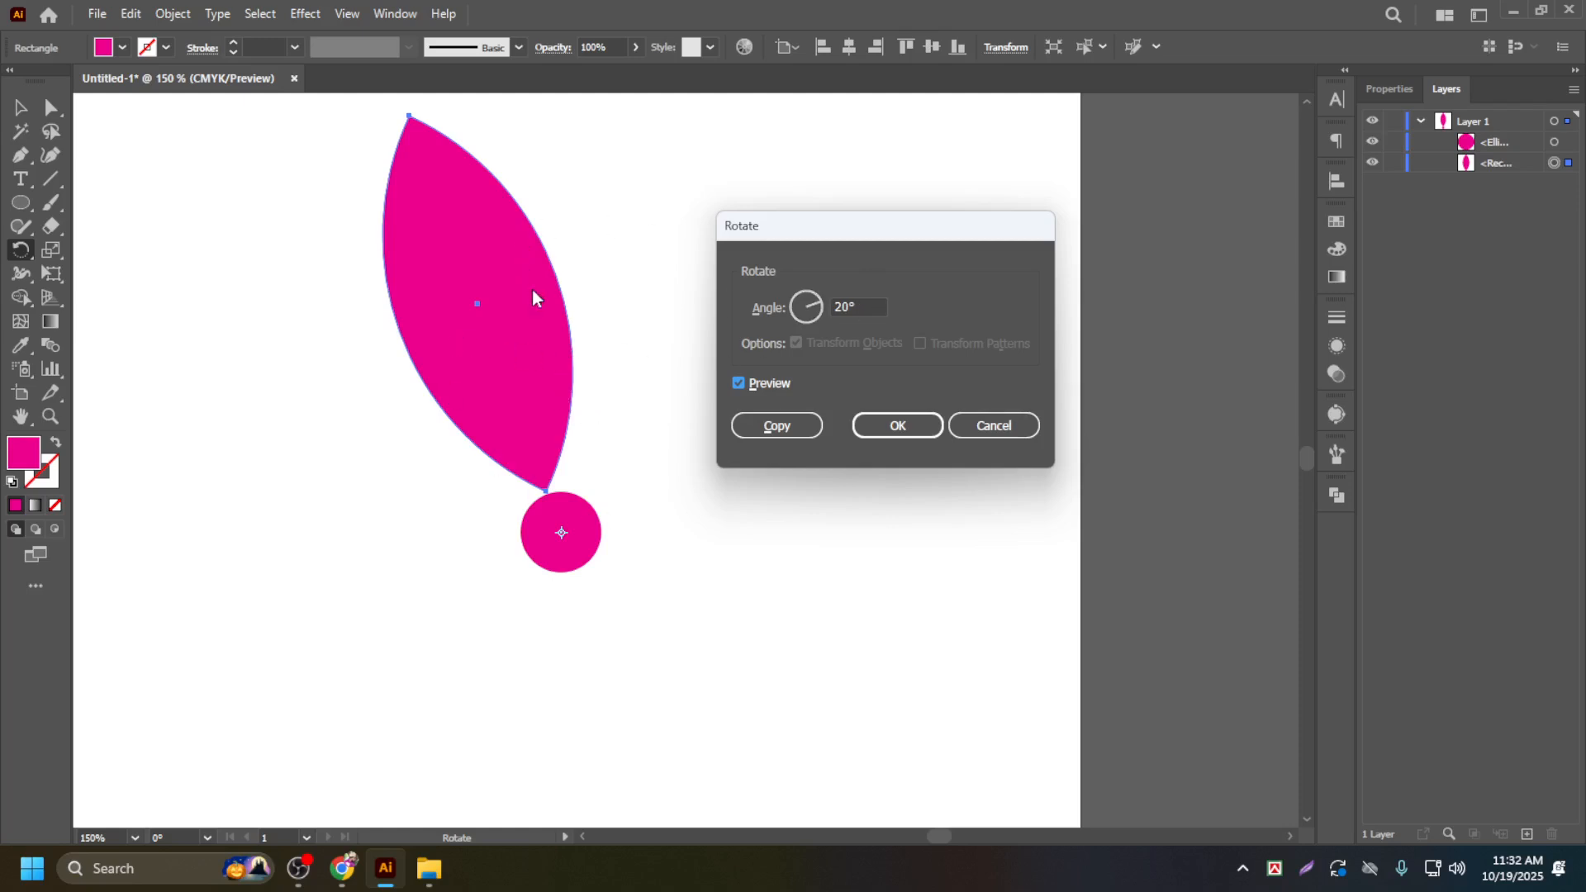
Step: Change the rotation angle to 90° and compare the leaf with the preview off and on
click(863, 306)
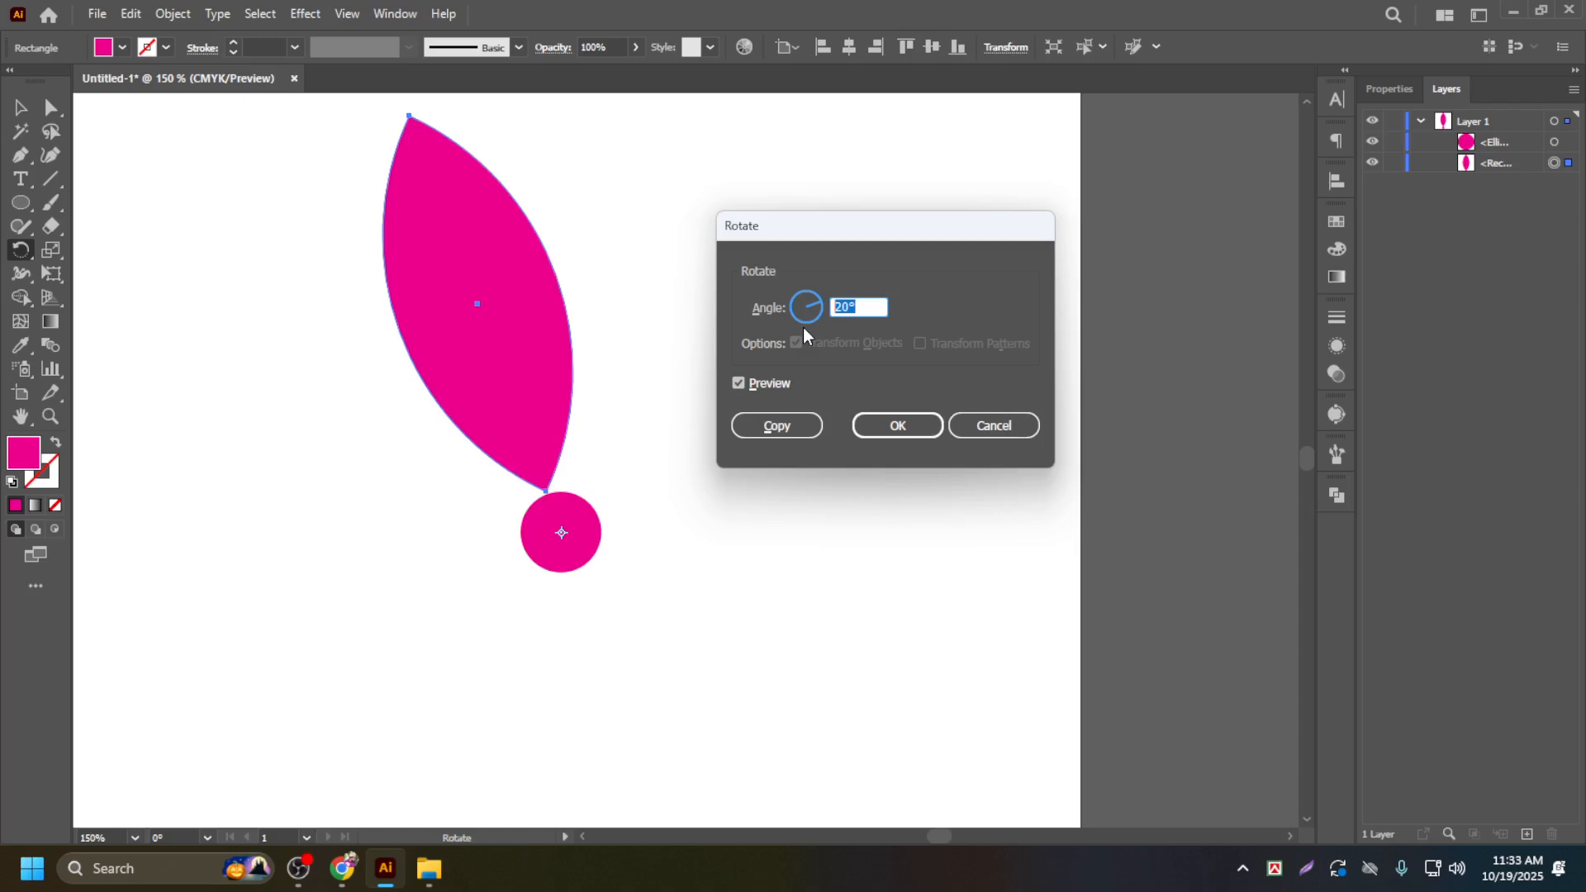
text(90)
click(739, 383)
click(738, 382)
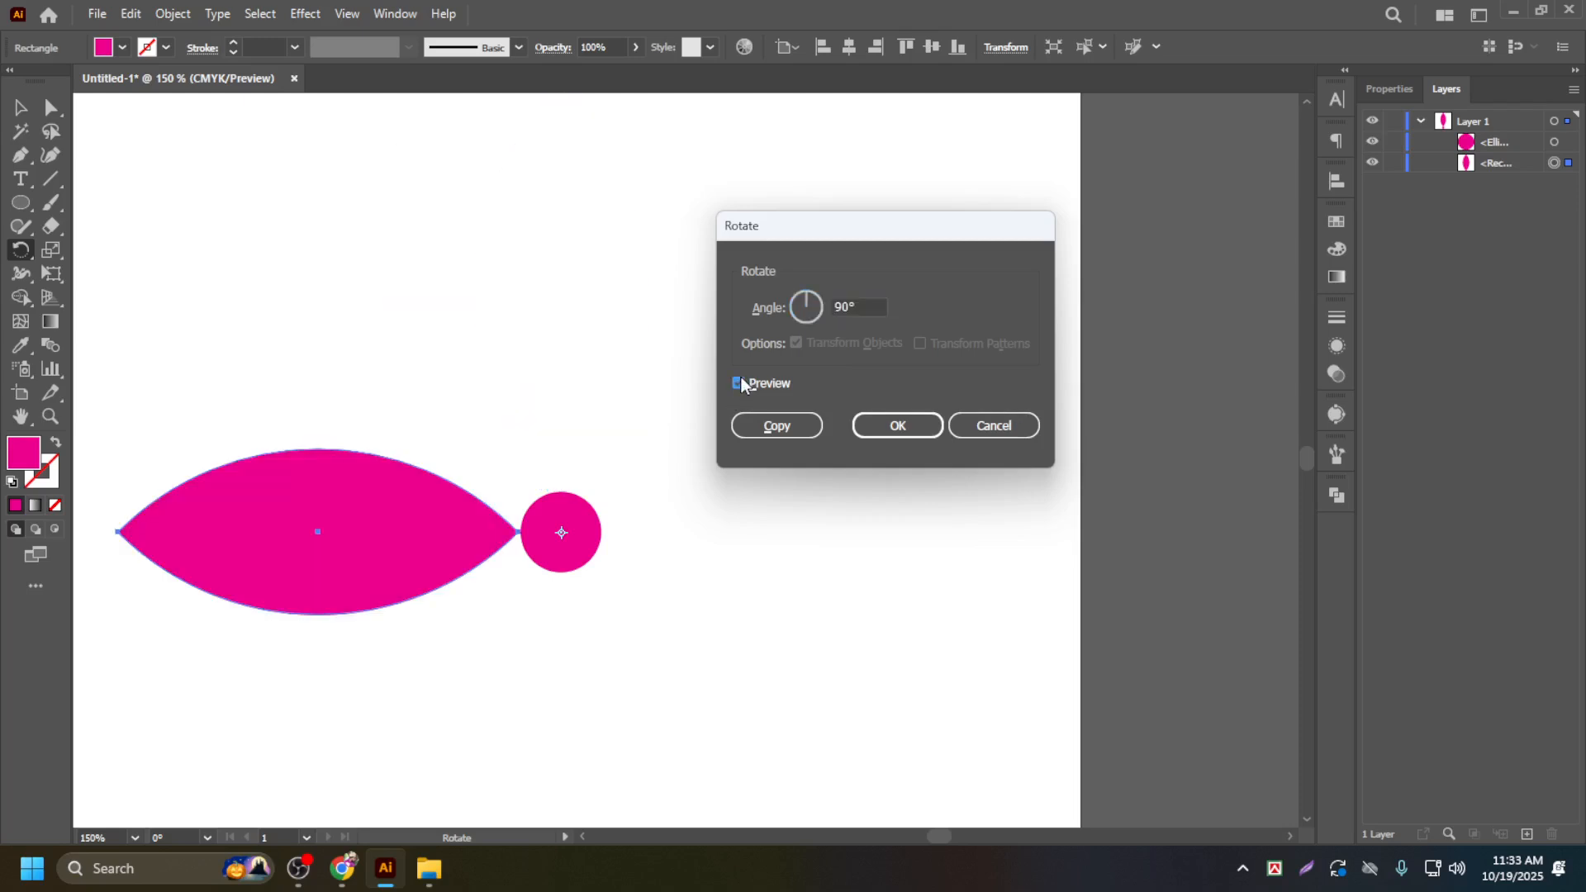
click(738, 382)
click(739, 382)
Step: Enter the rotation angle as 360/6 and preview the leaf's position
click(874, 312)
drag(874, 311, 820, 327)
text(3960)
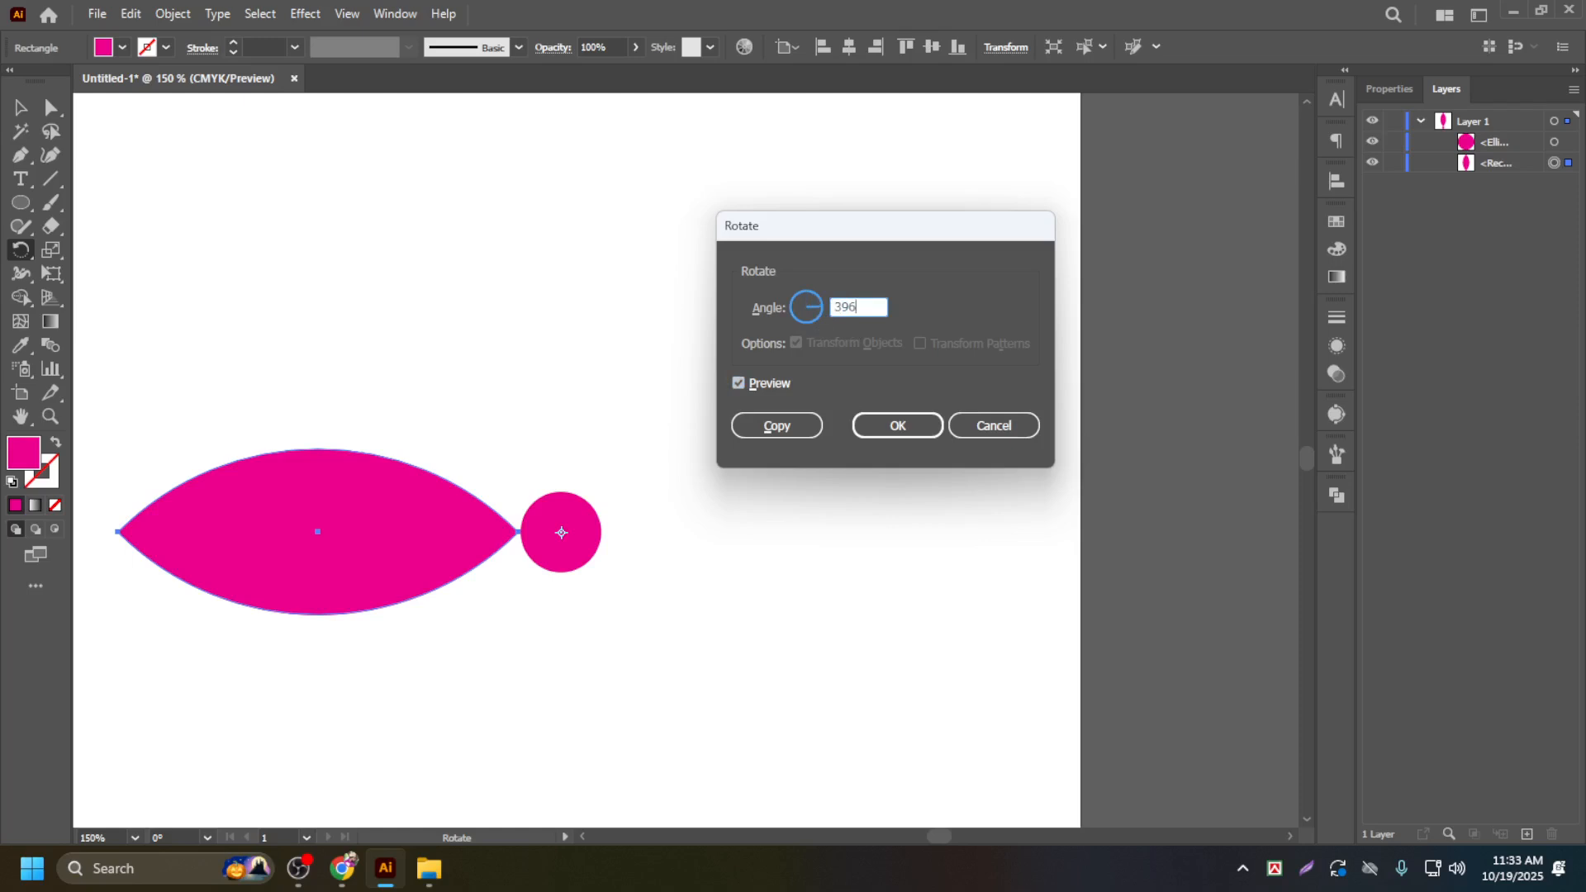
key(BackSpace)
key(BackSpace)
key(BackSpace)
text(60)
text(/)
text(6)
click(738, 383)
click(738, 383)
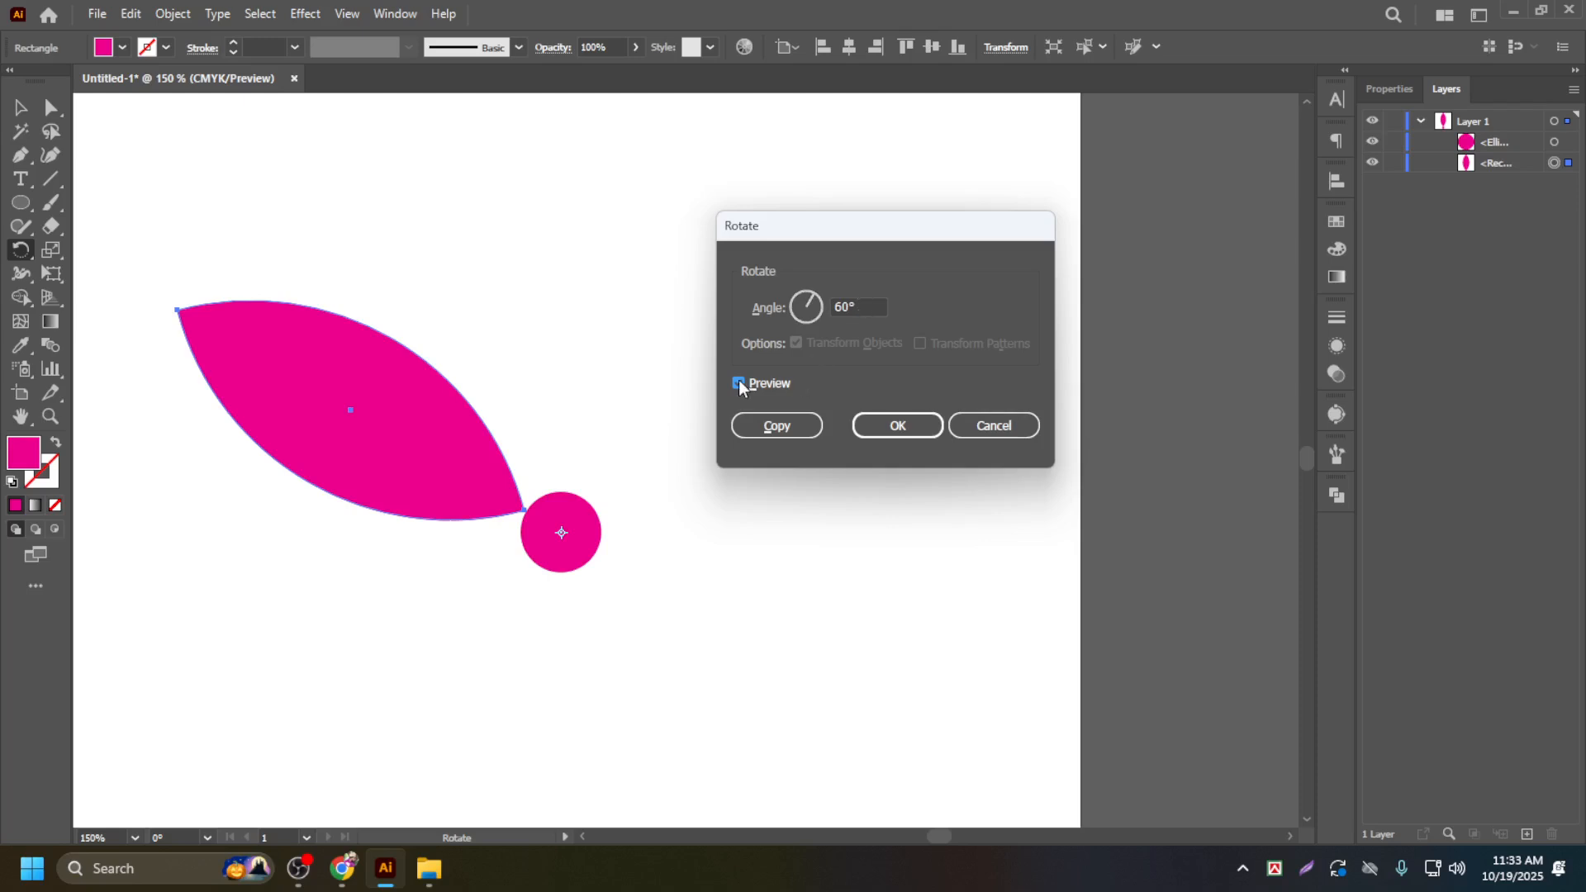
Step: Enter the rotation angle as 360/8, preview it and create a rotated copy of the leaf
click(824, 311)
text(360)
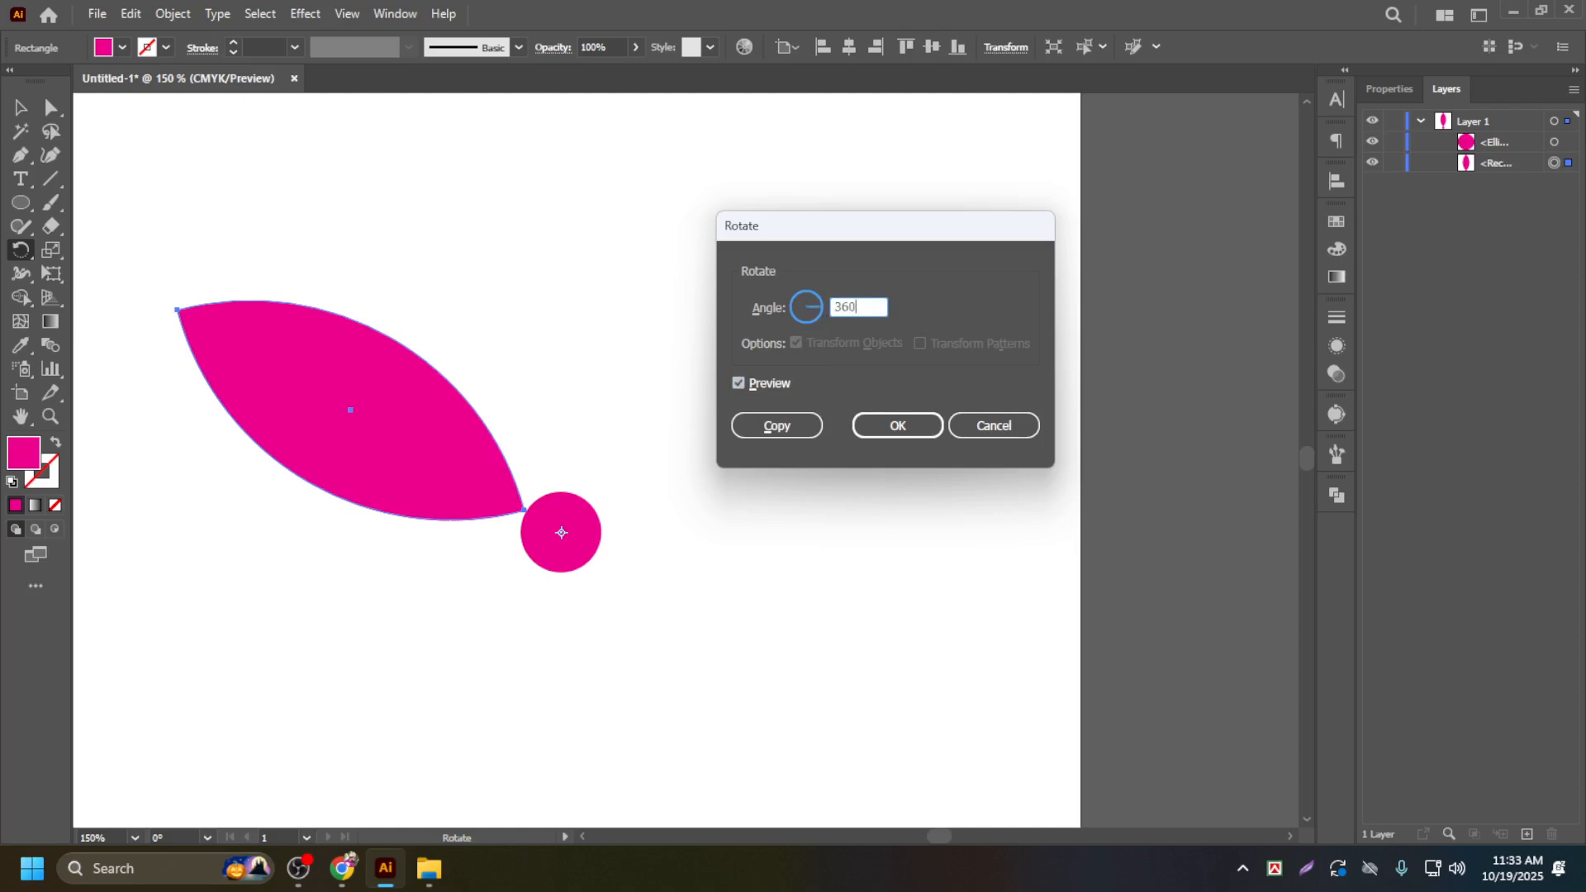
text(/8)
click(742, 380)
click(742, 379)
click(742, 379)
click(739, 383)
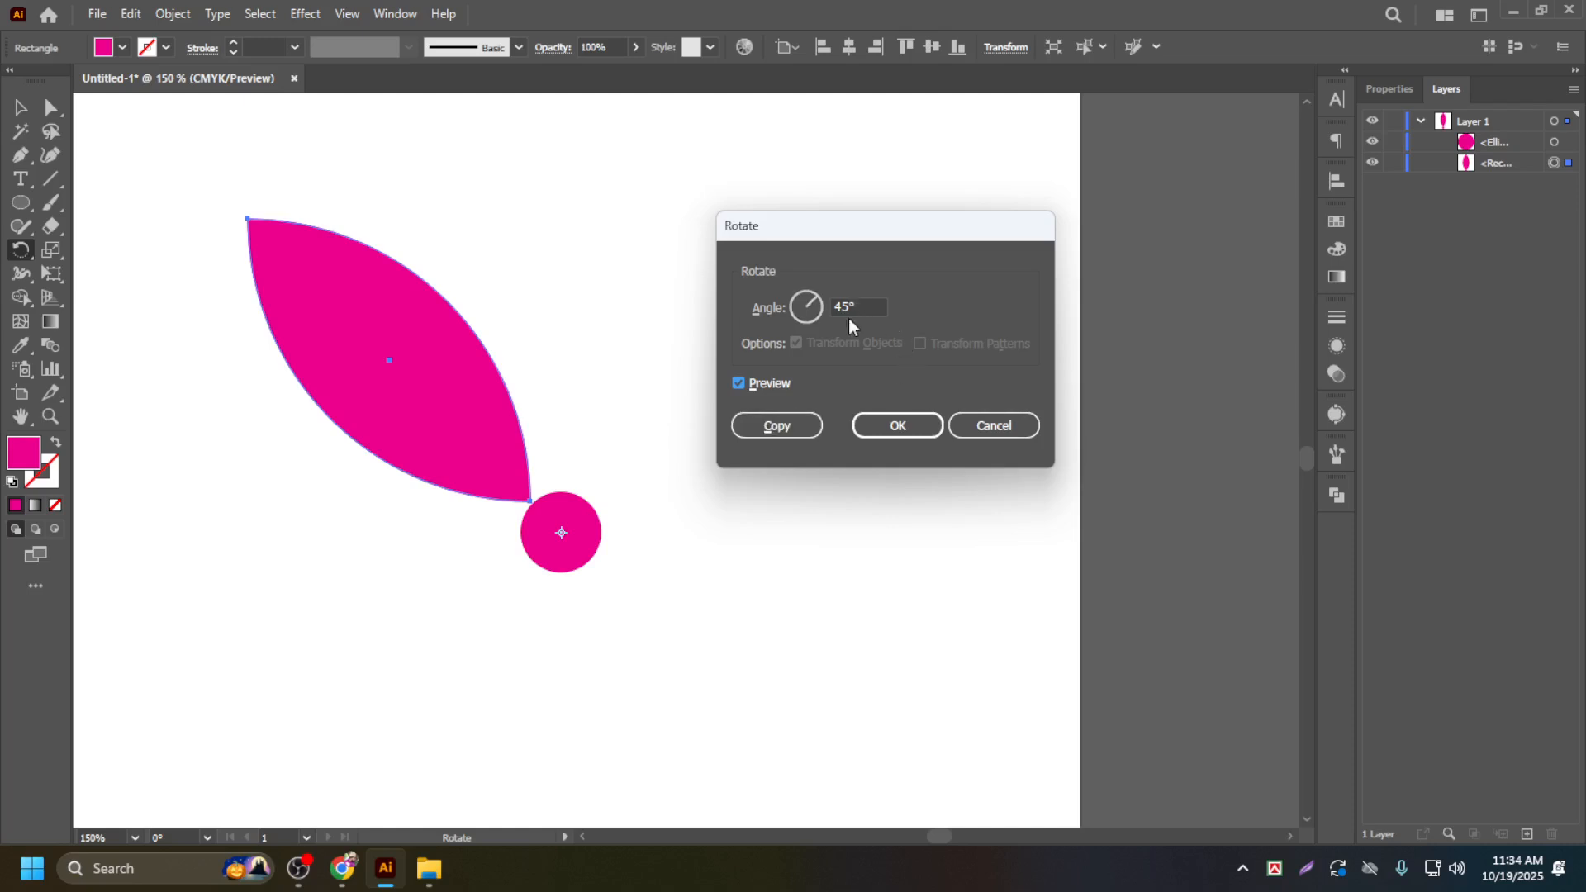
click(785, 430)
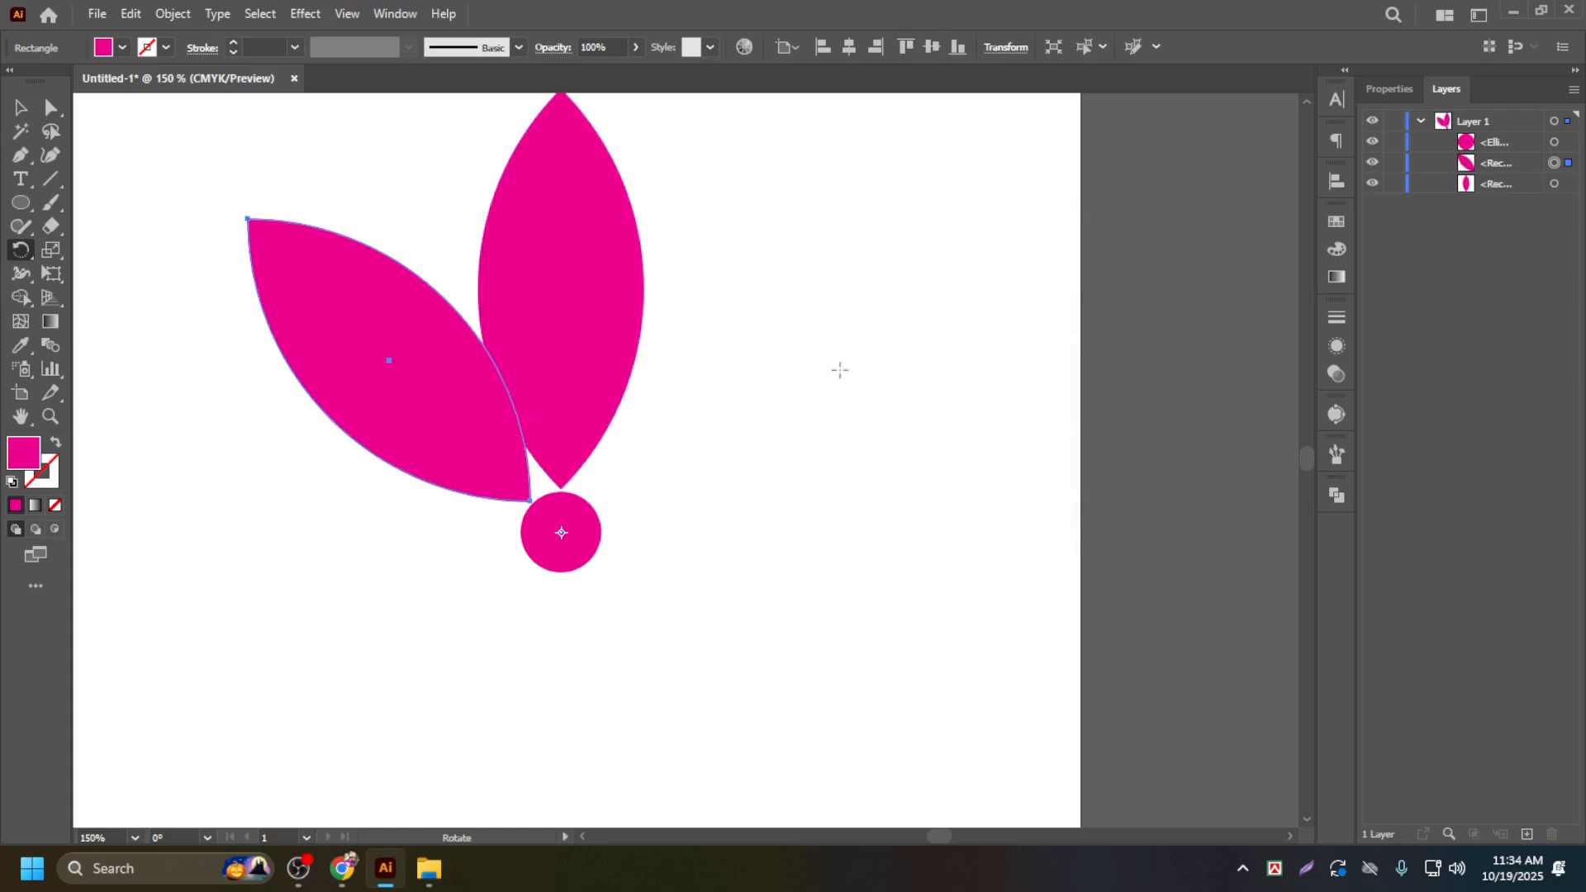
Step: Repeat the rotated copy six more times around the small circle to complete an eight-petal flower
key(ctrl)
key(ctrl)
key(ctrl+d)
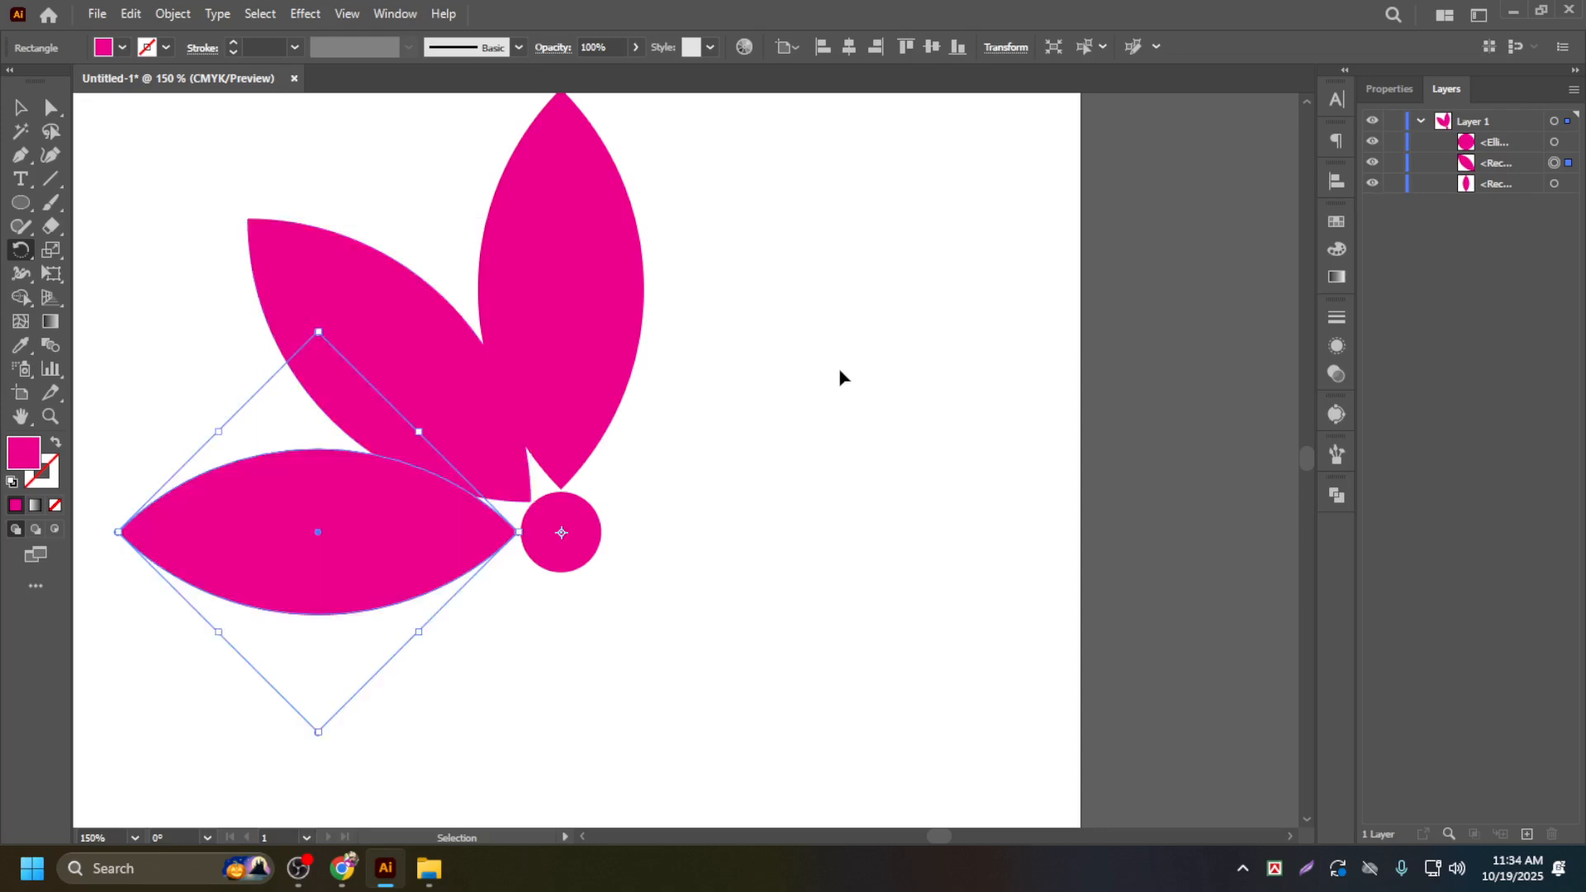
key(ctrl+d)
key(ctrl+d)
key(ctrl+d)
key(ctrl+d)
key(ctrl+d)
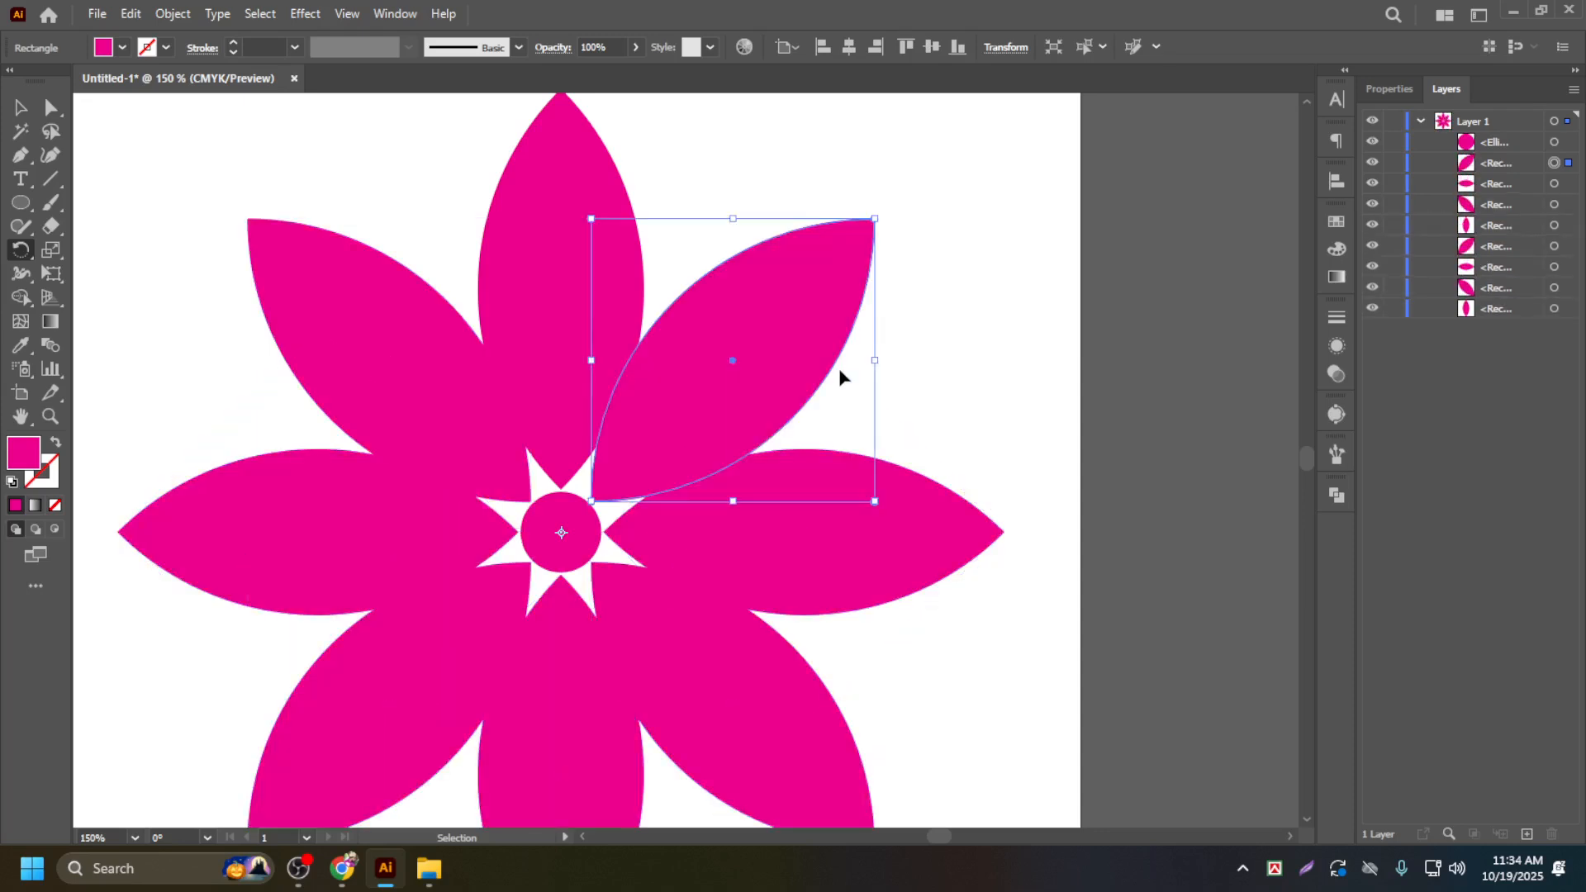
scroll(694, 366, down, 2)
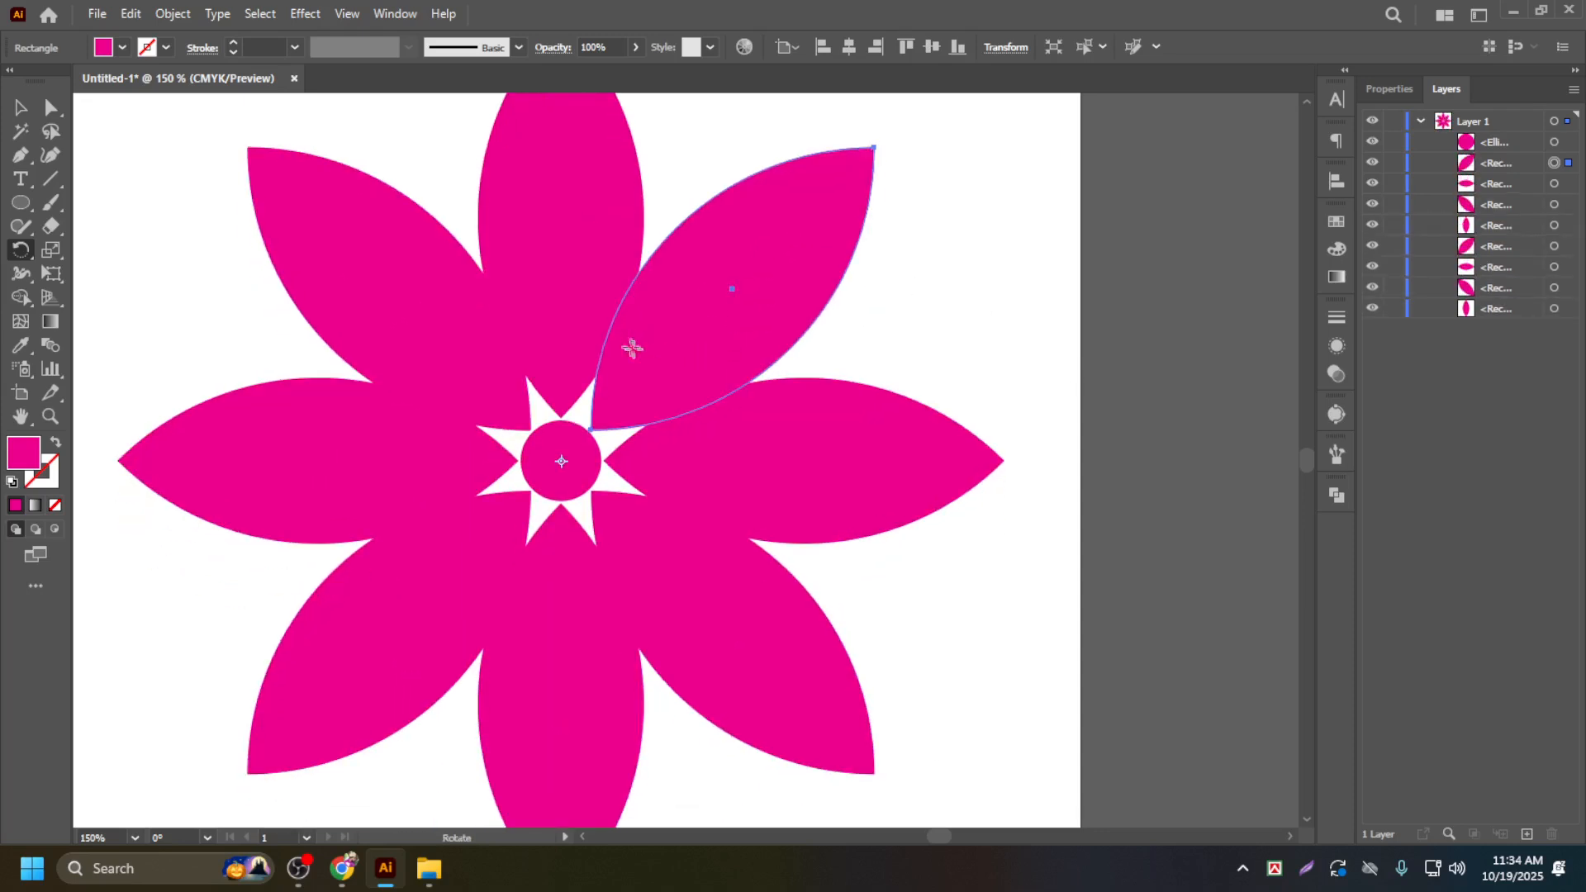
Step: Undo all the rotated leaf copies, back to the single upright leaf and the small circle
key(ctrl+z)
key(ctrl+z)
key(ctrl+z)
key(ctrl+z)
key(ctrl+z)
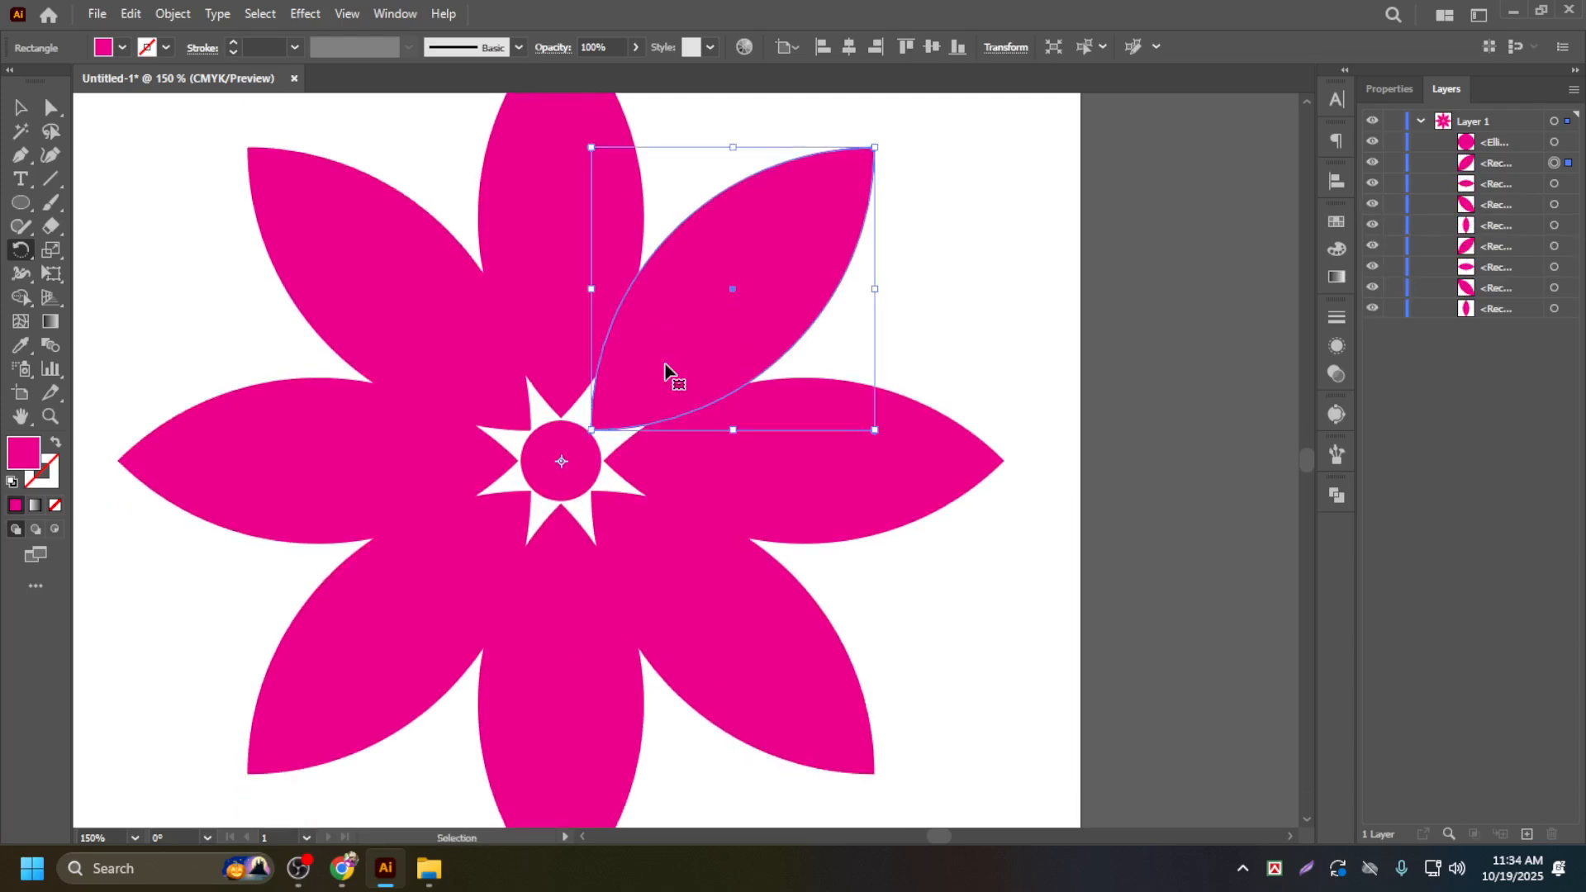
key(ctrl+z)
key(ctrl+z)
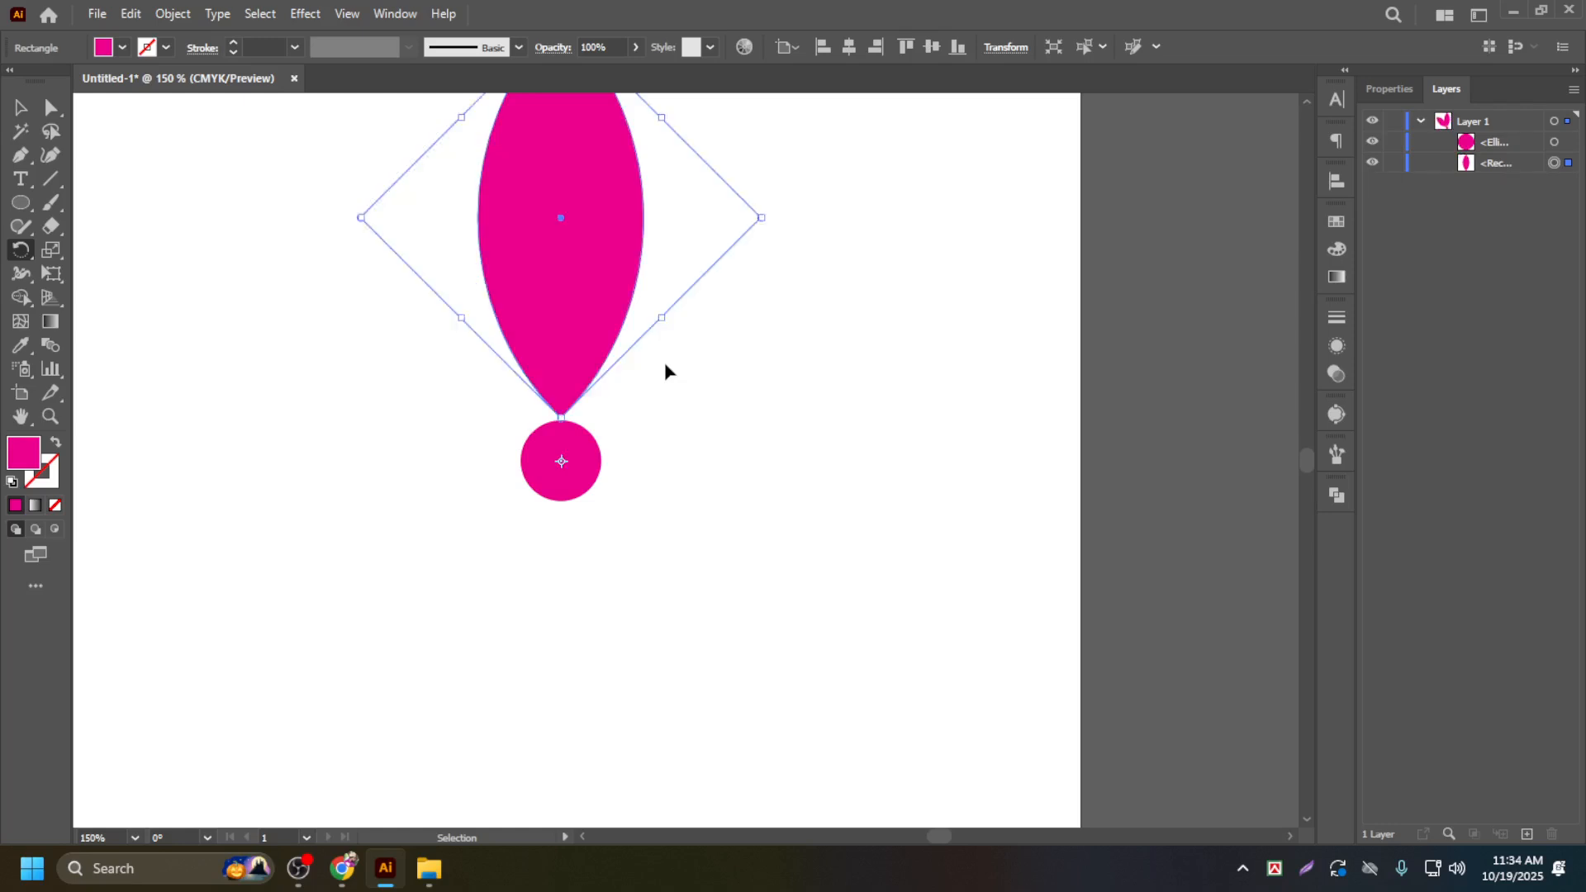
Step: Rotate copies of the upright leaf about the small circle's centre to form an evenly spaced six-petal flower
click(21, 107)
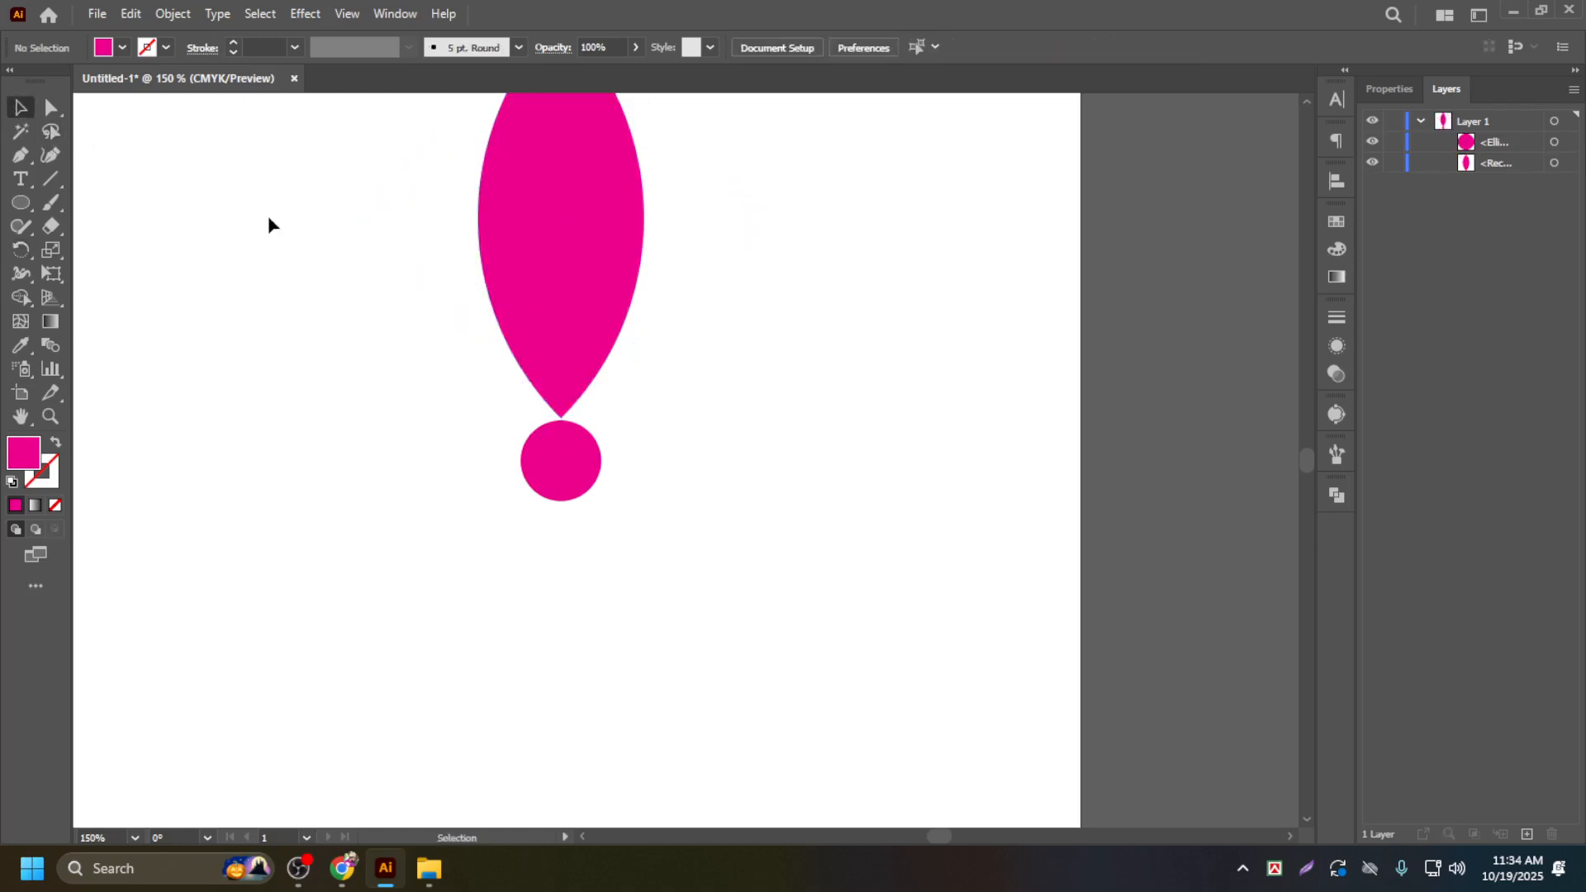
drag(266, 216, 652, 570)
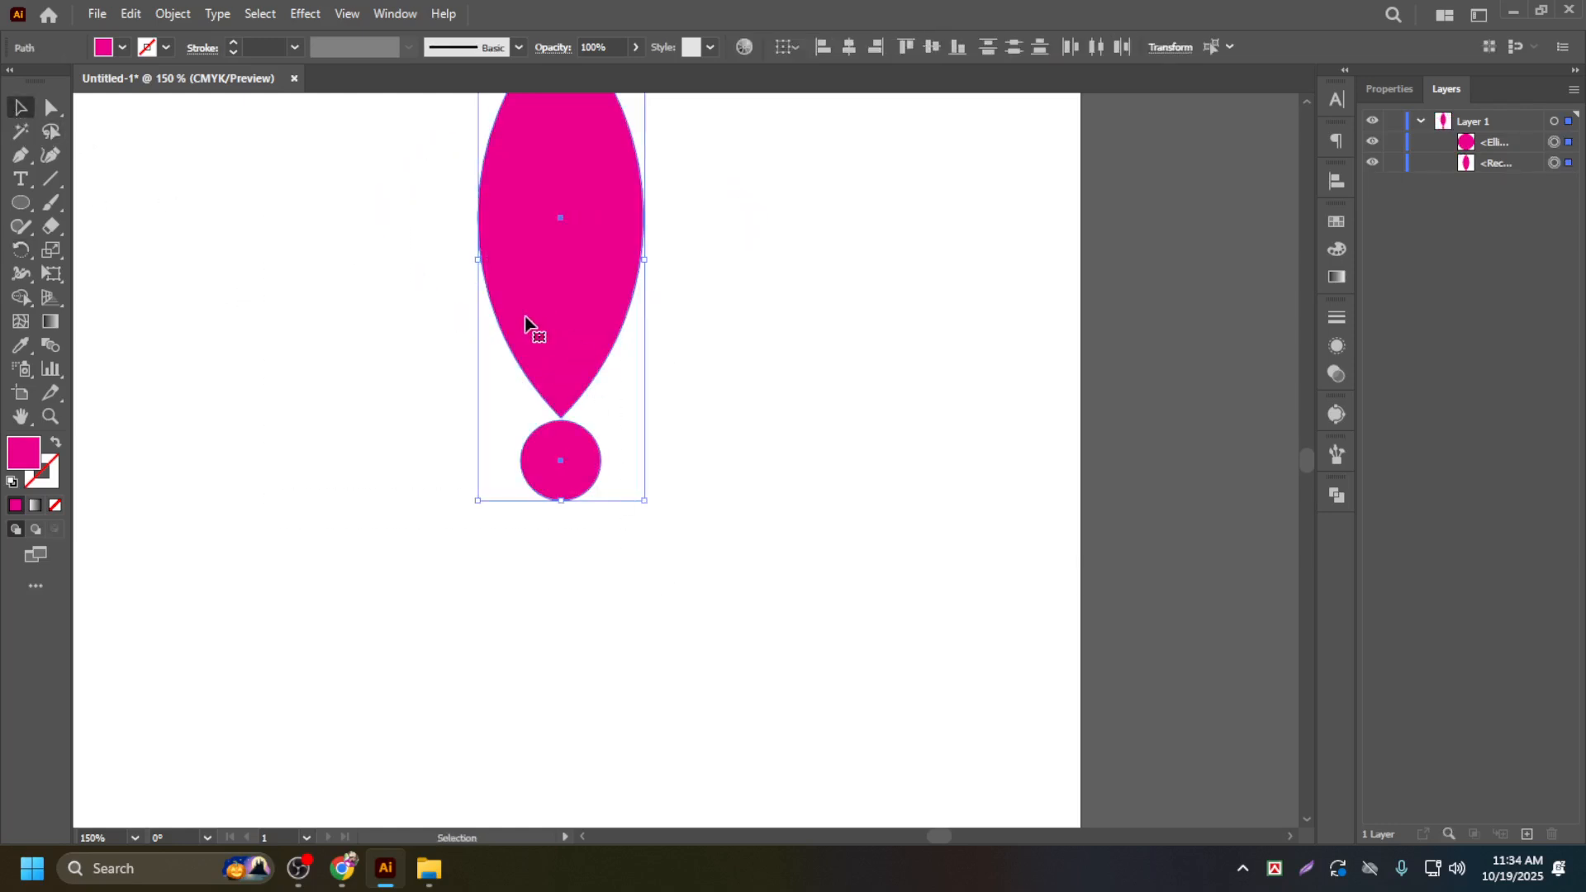
click(611, 353)
click(581, 317)
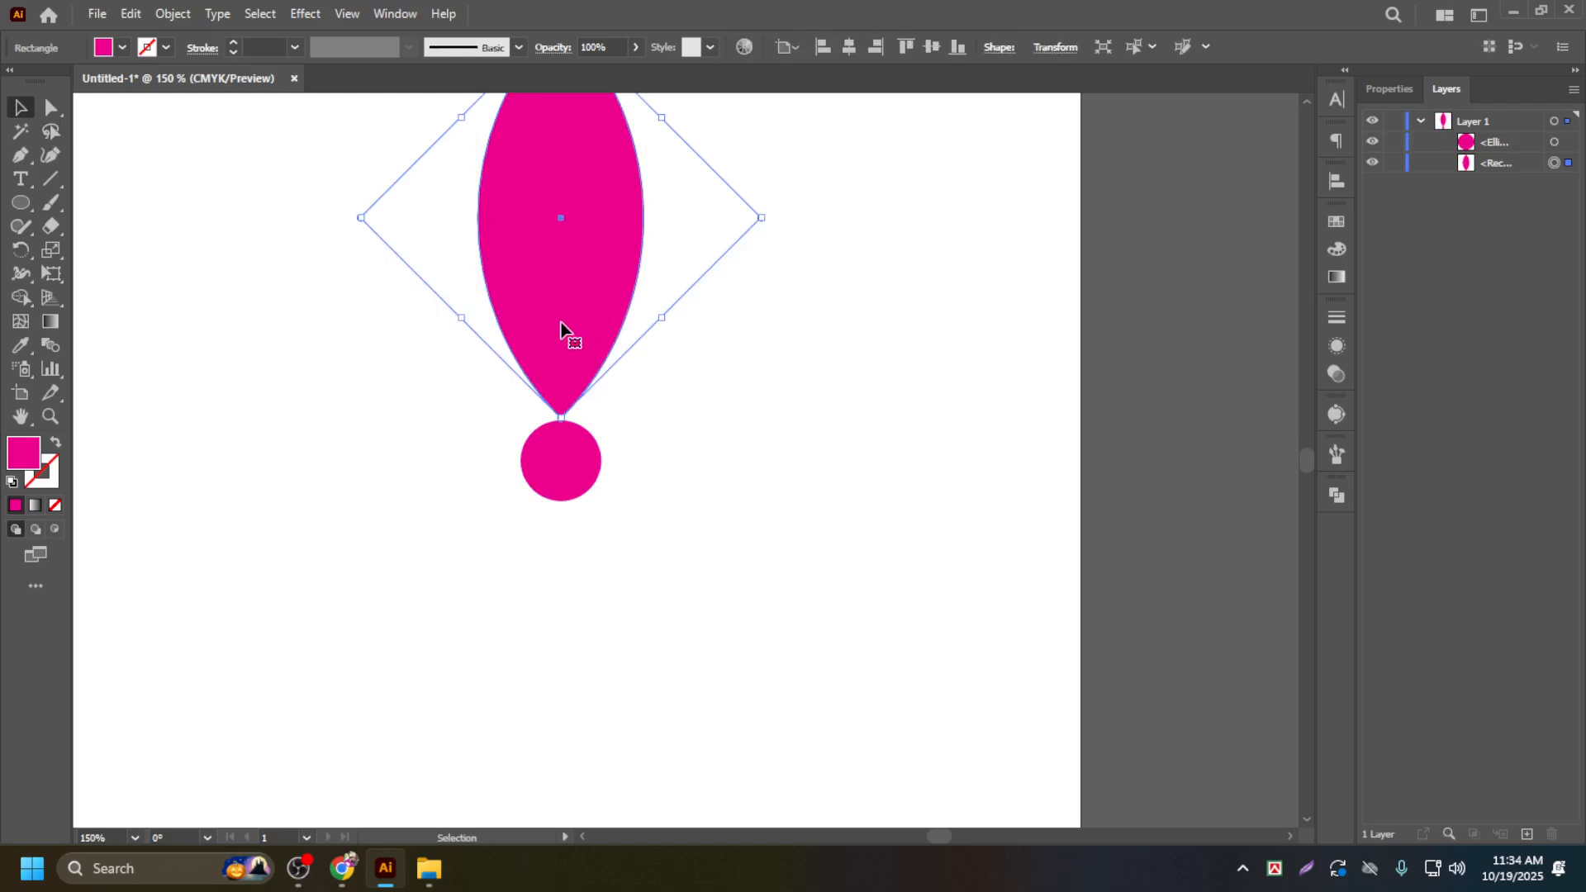
key(r)
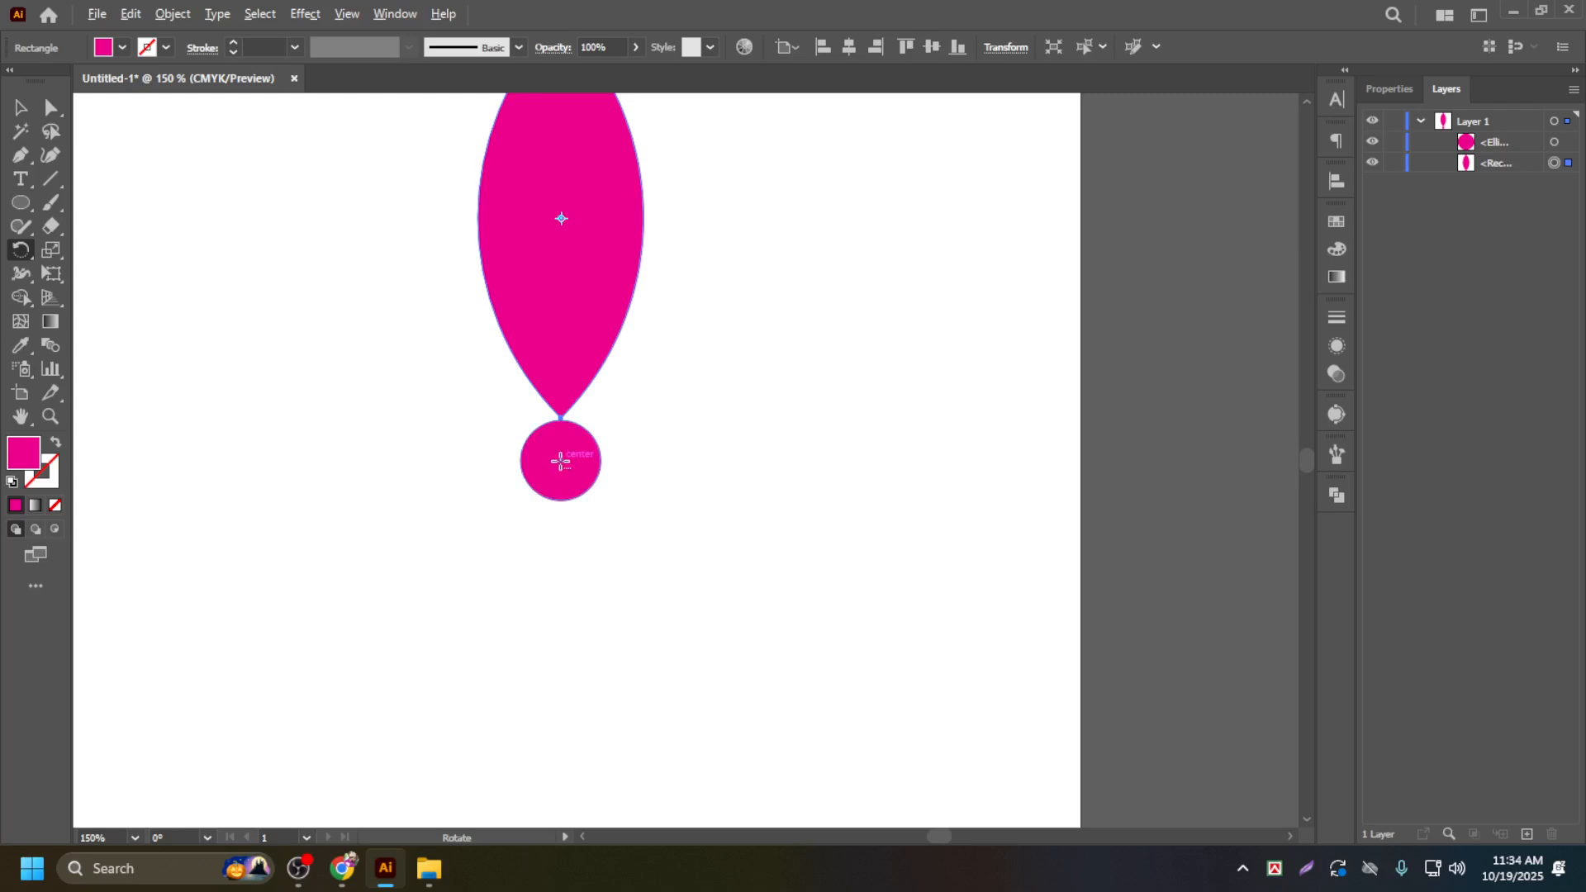
alt+click(560, 463)
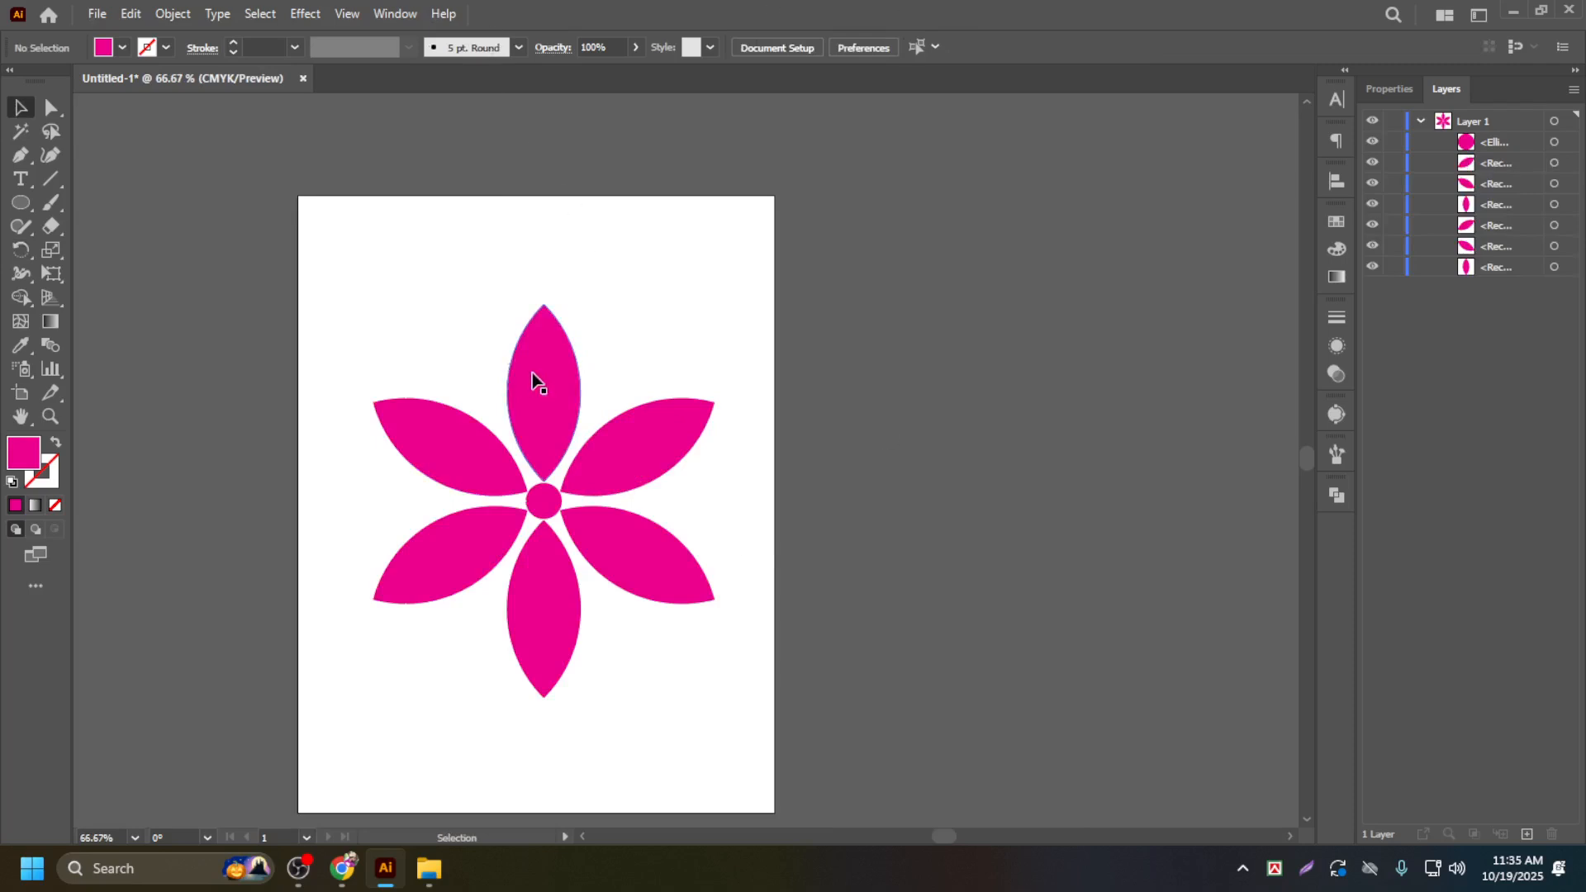
scroll(532, 378, down, 1)
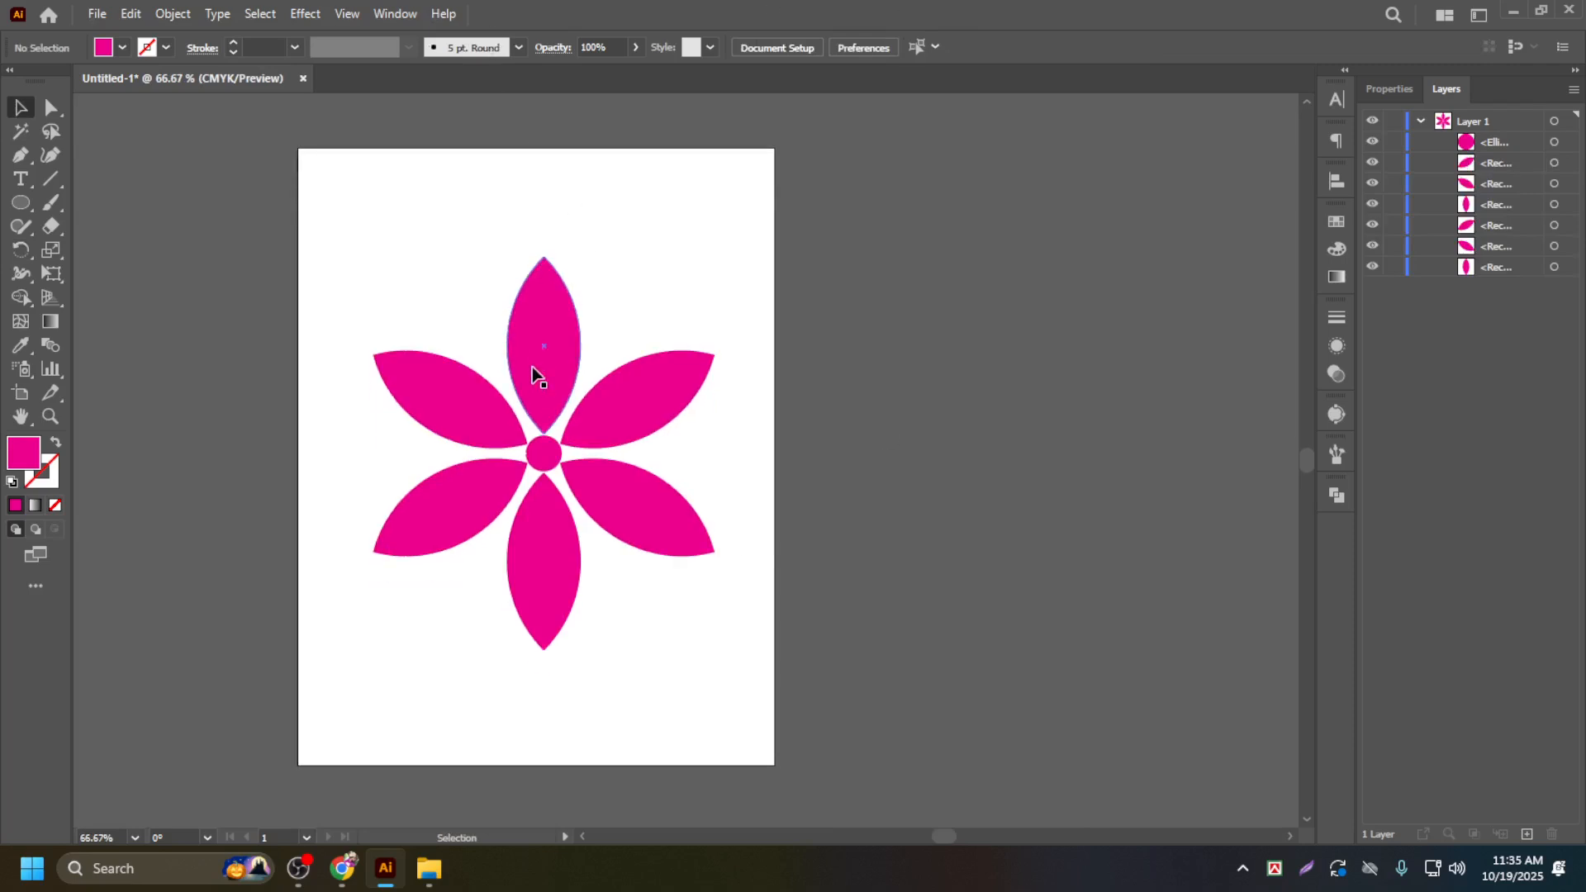